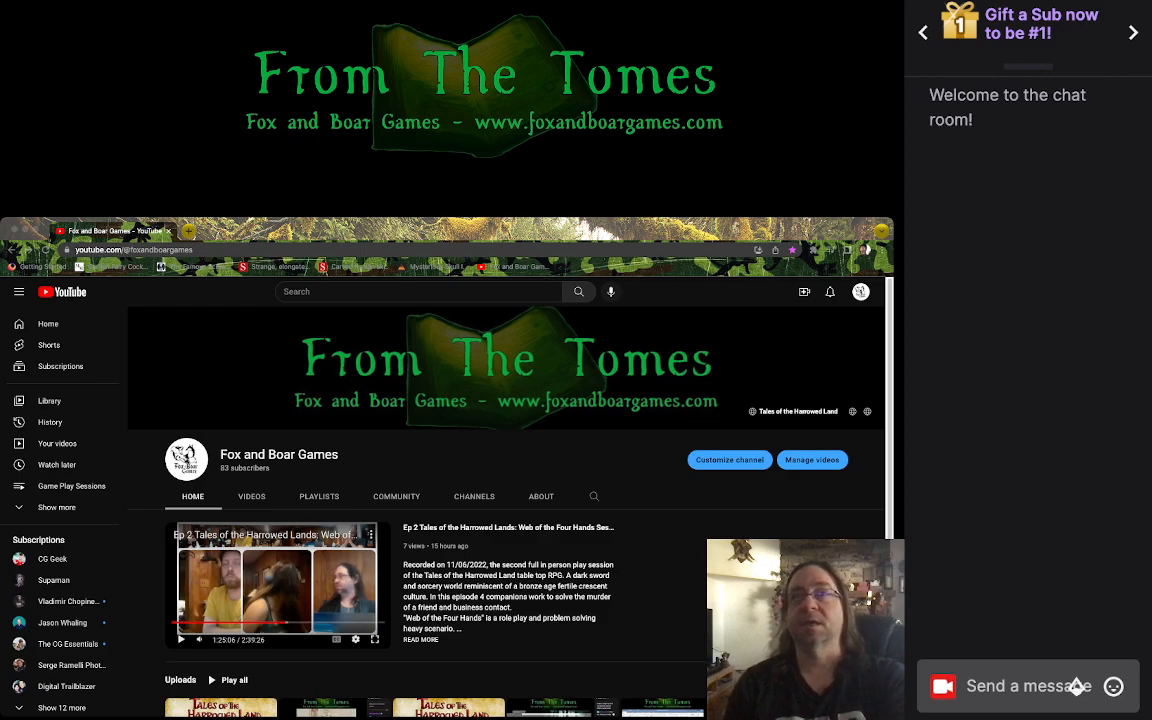
Step: Switch to Photoshop and select the Fox & Boar Games logo layer in Likesubscribetemplate.psd
key(super+Tab)
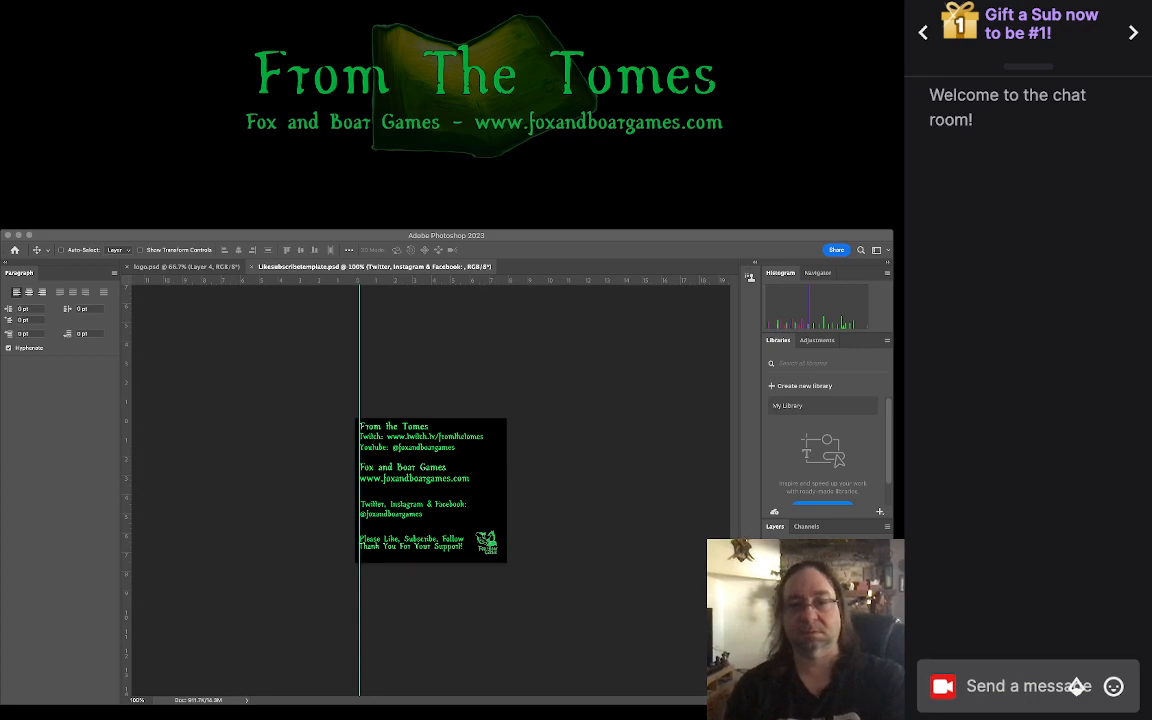
click(553, 516)
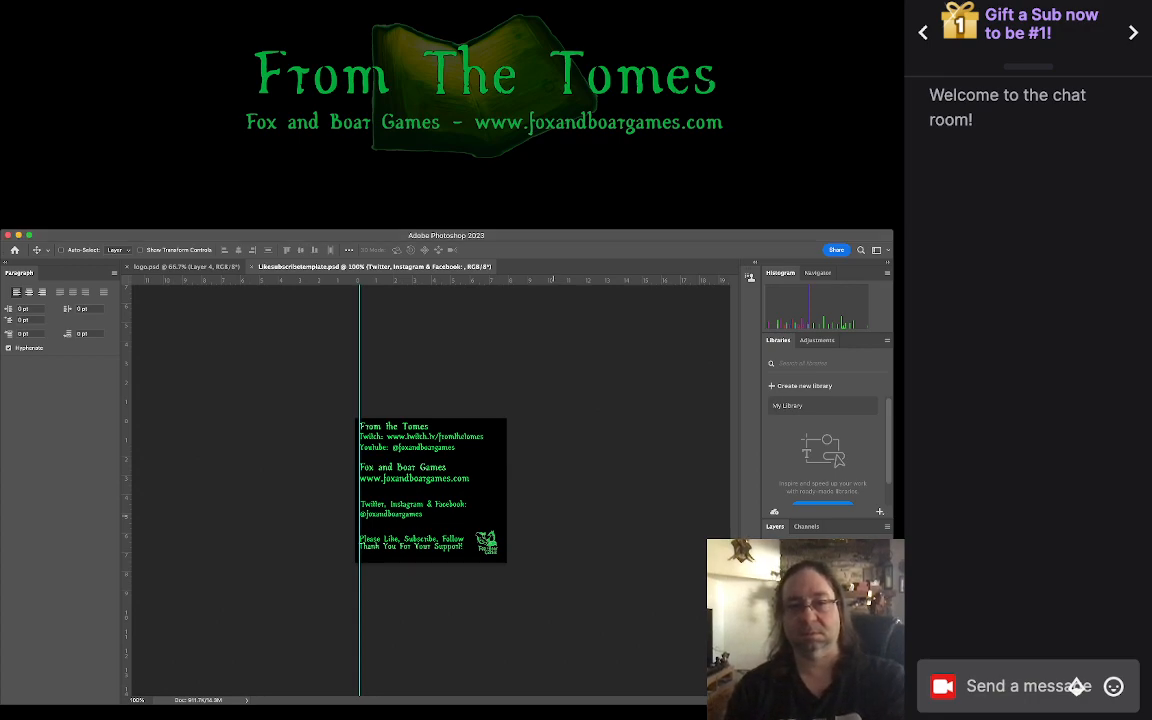
scroll(484, 546, up, 5)
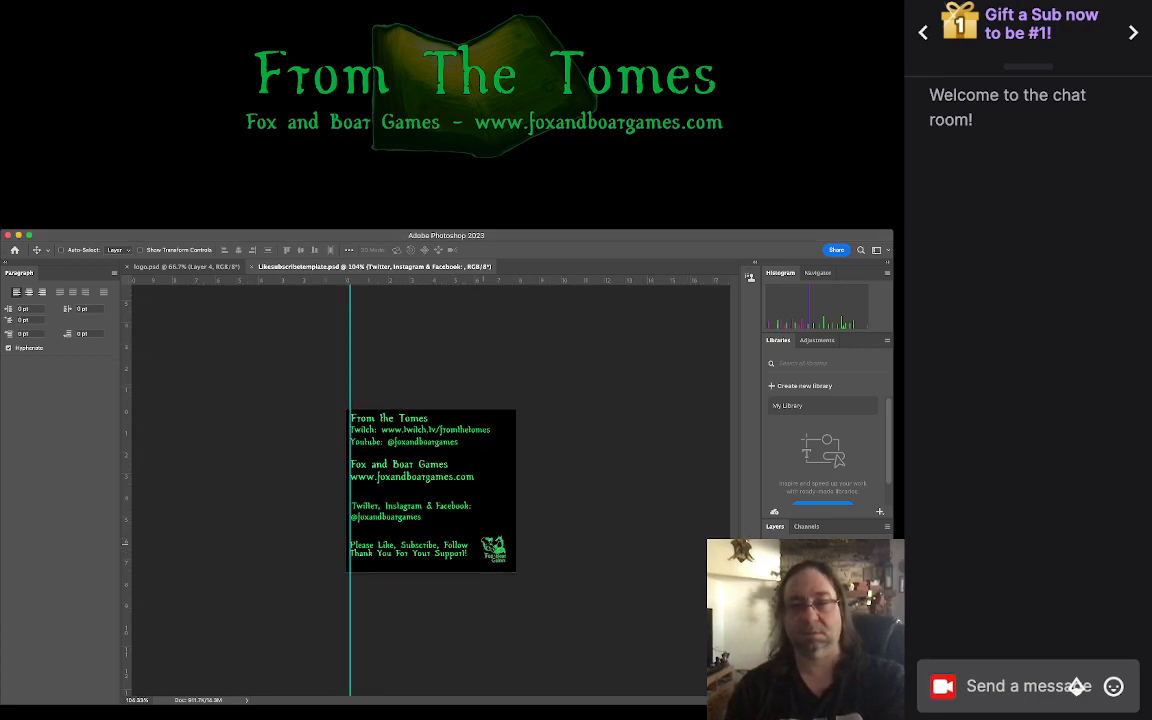
scroll(542, 572, up, 3)
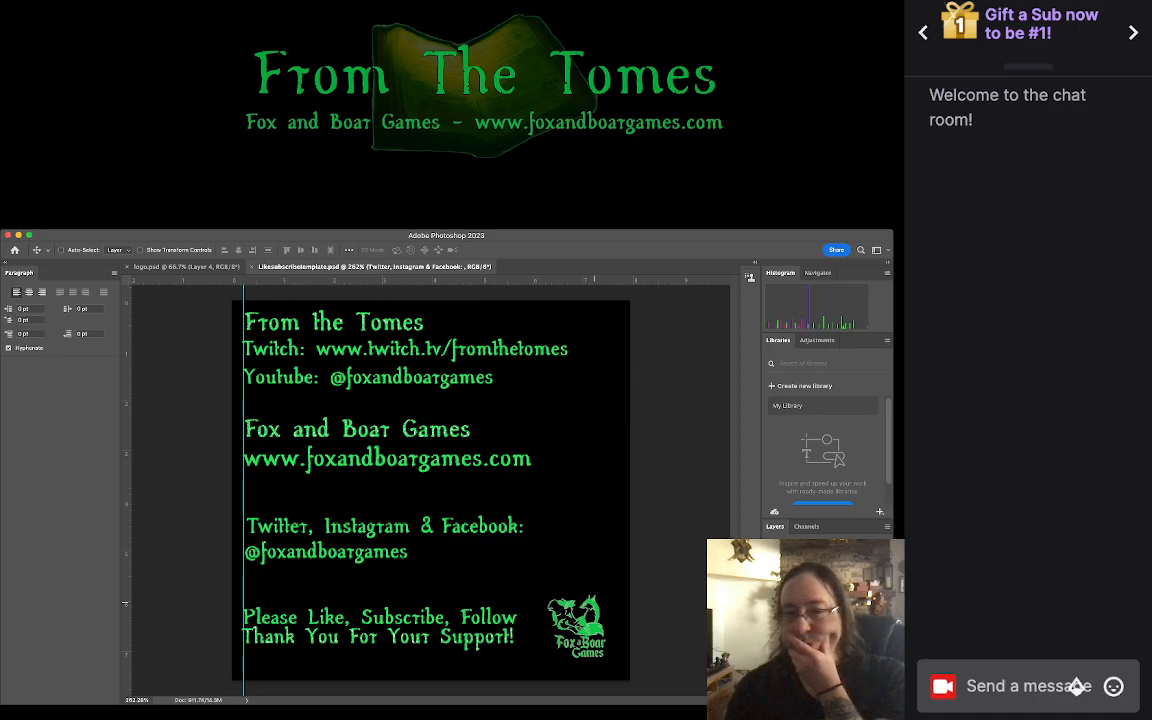
super+click(594, 603)
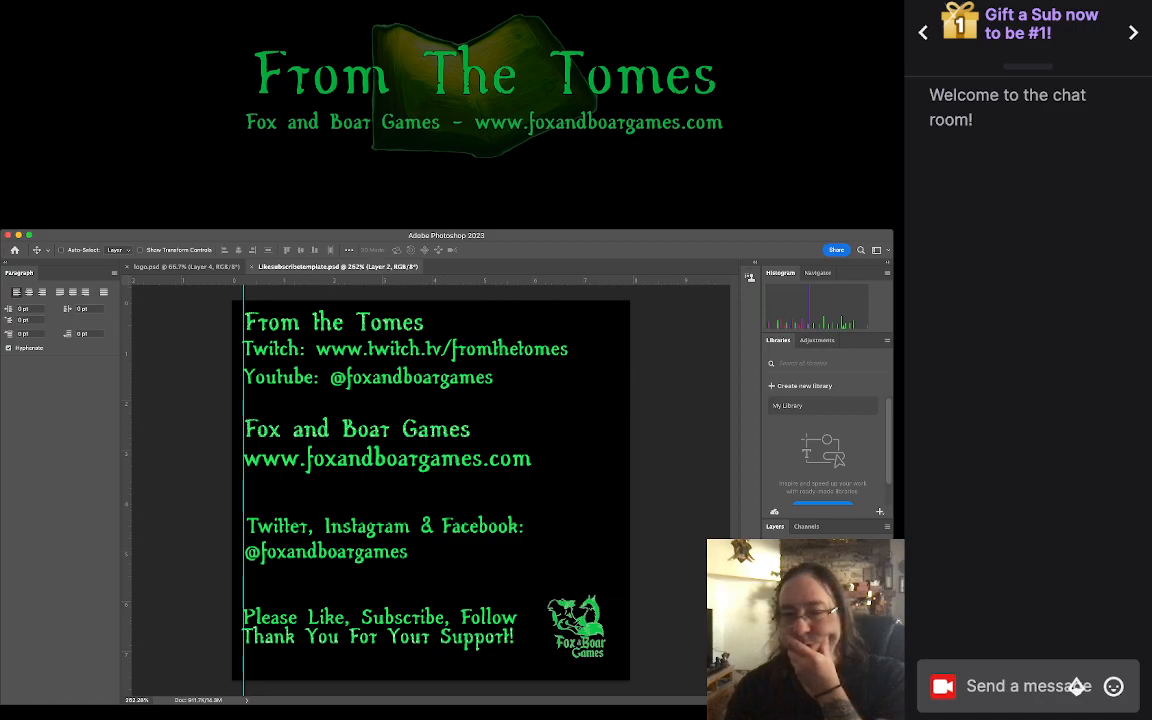
key(Delete)
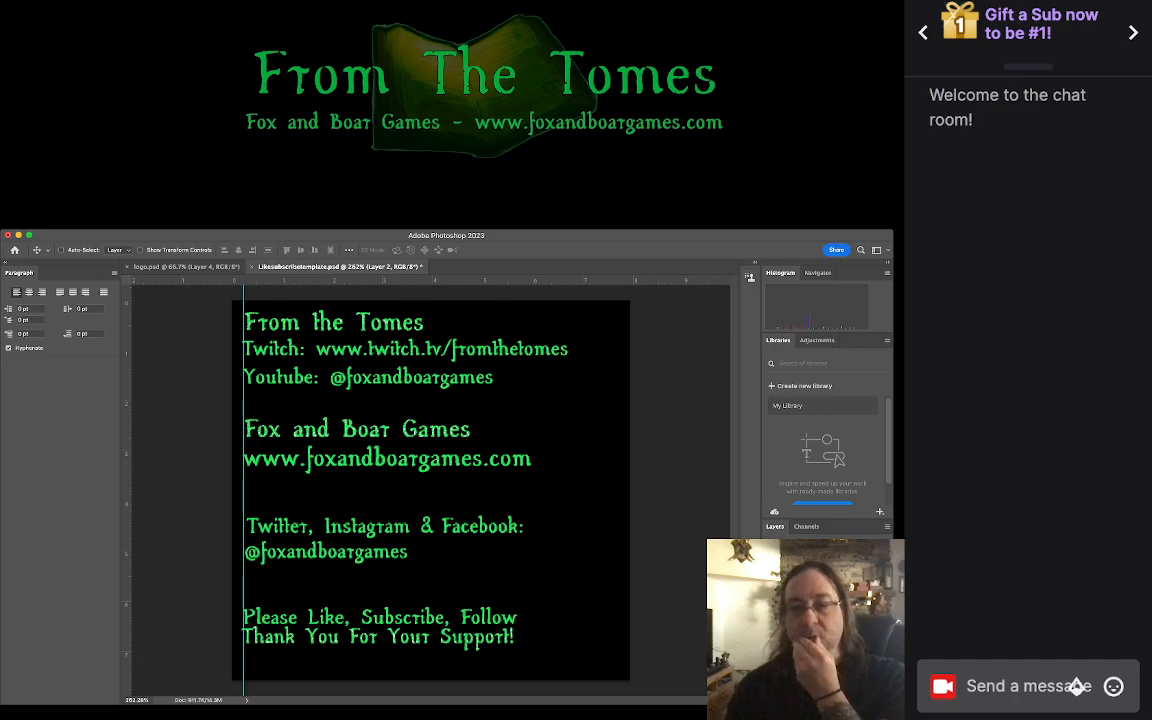
key(super+z)
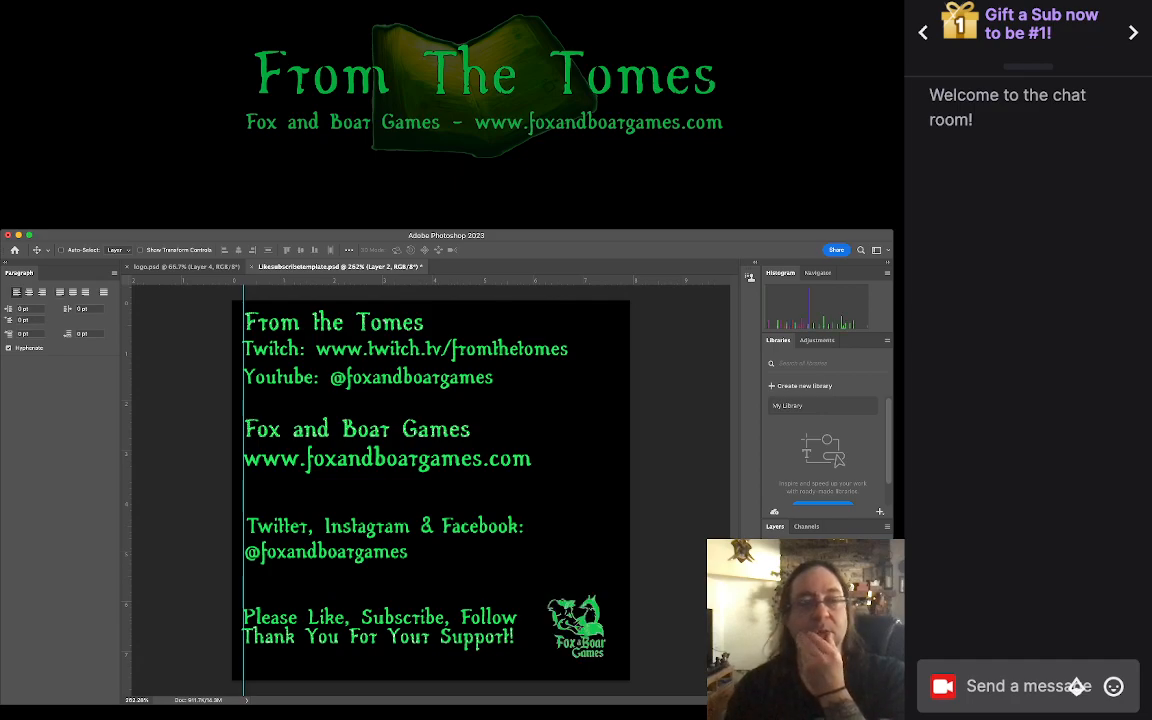
Step: In logo.psd, hide both text lines over the book artwork and save the document as foxandboarlogo.psd
click(187, 267)
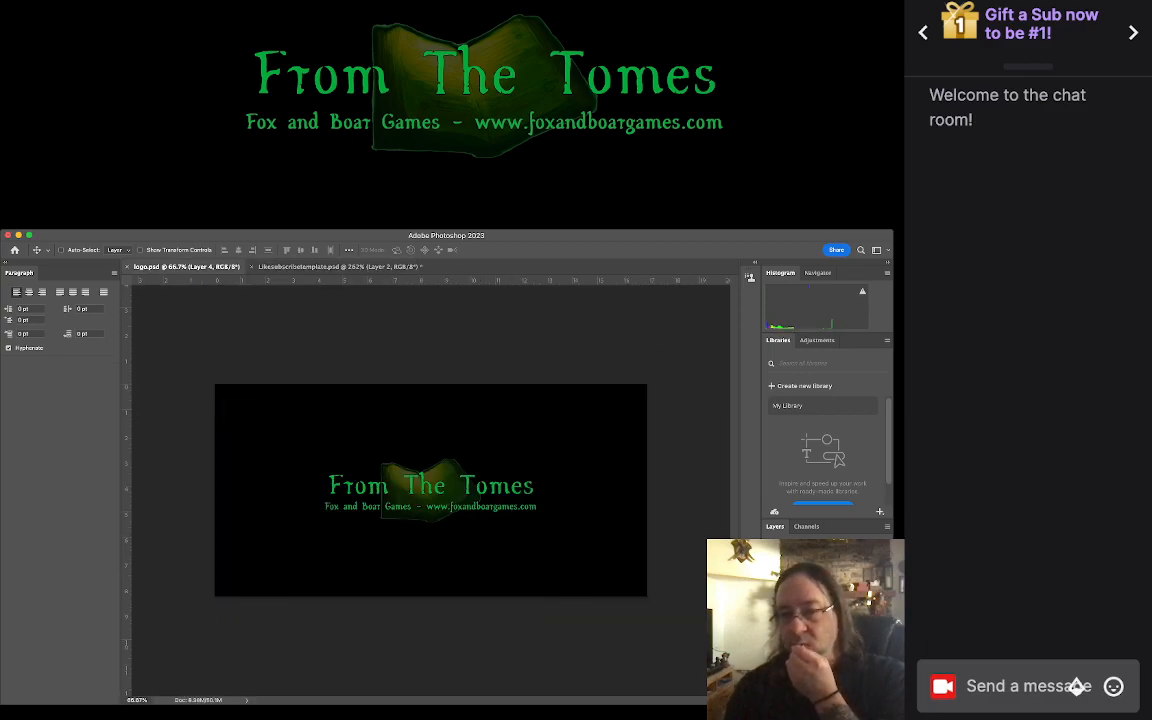
key(Delete)
key(Delete)
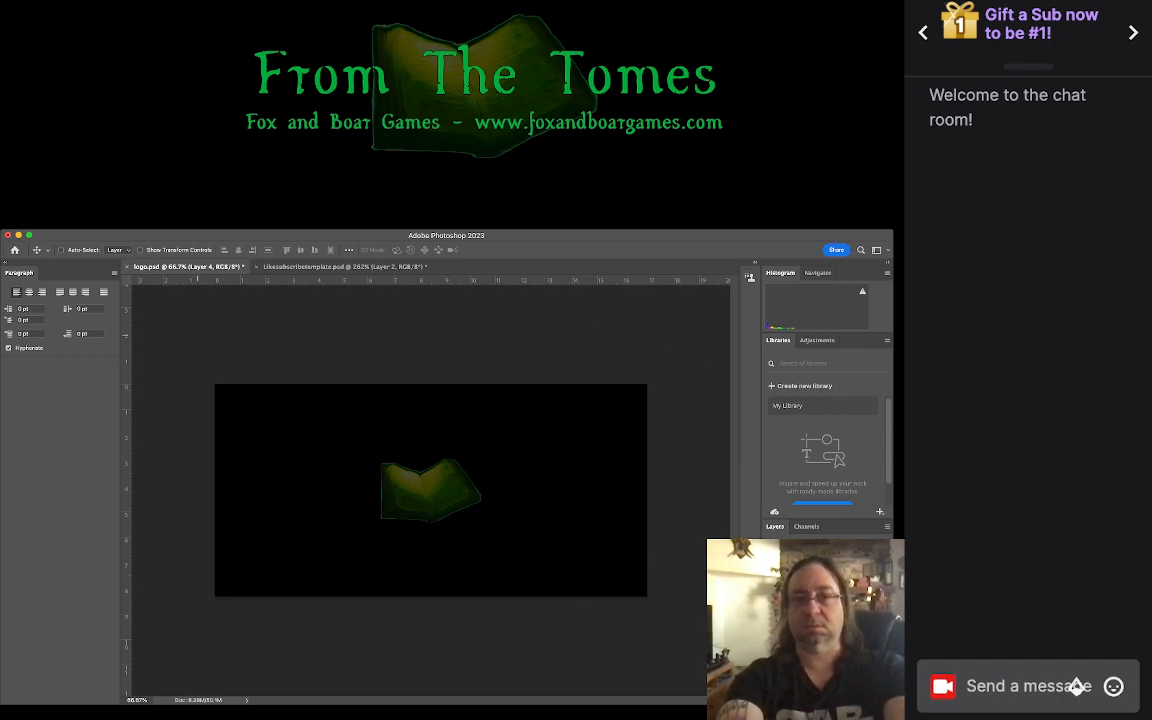
key(super+shift+s)
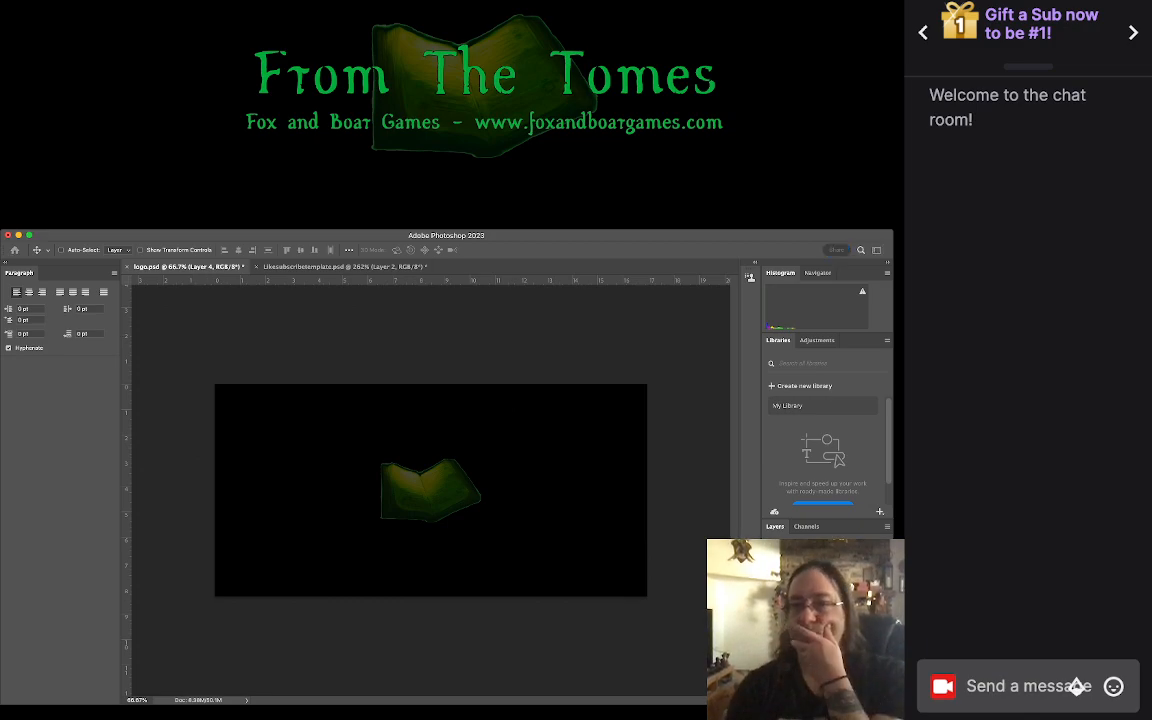
key(Return)
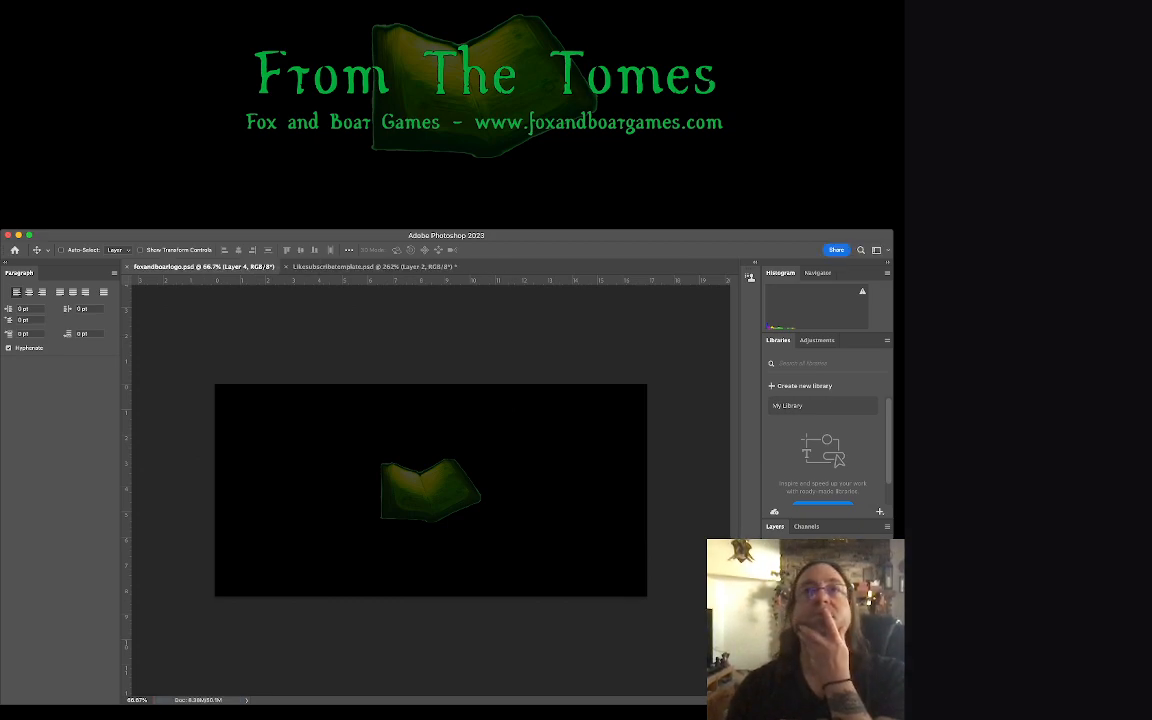
Step: Check the hidden text layers and clear out the unused Tales of the Harrowed Land and personal website text layers
key(super+Tab)
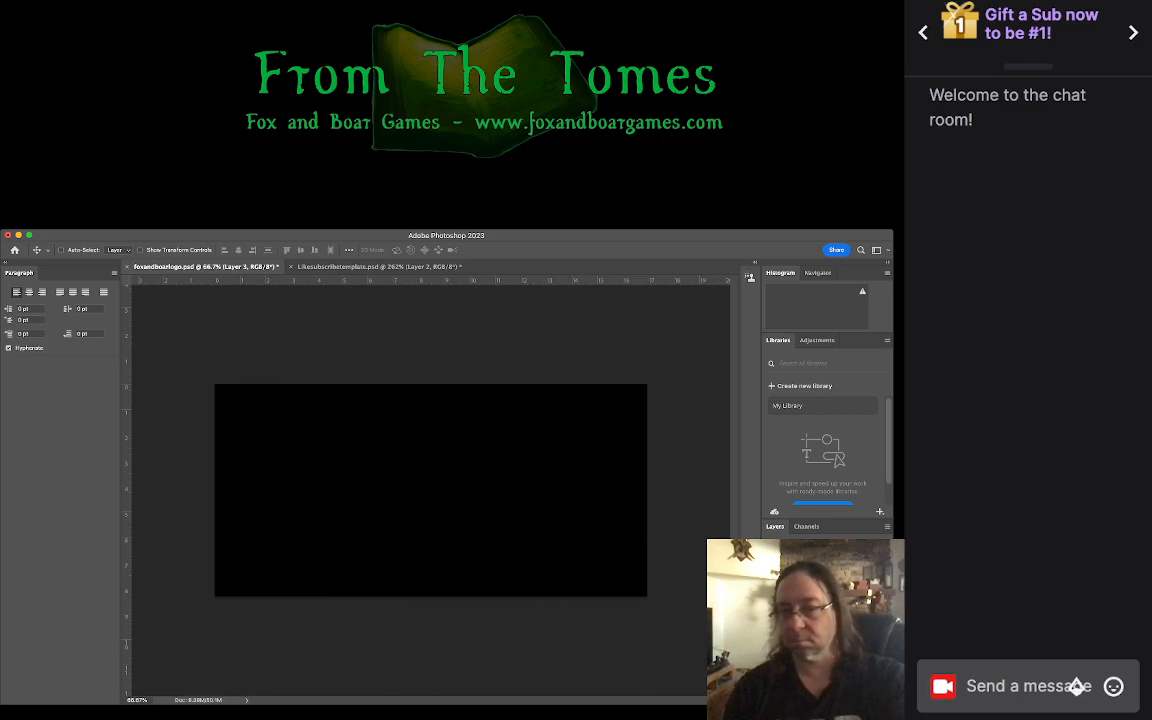
click(822, 628)
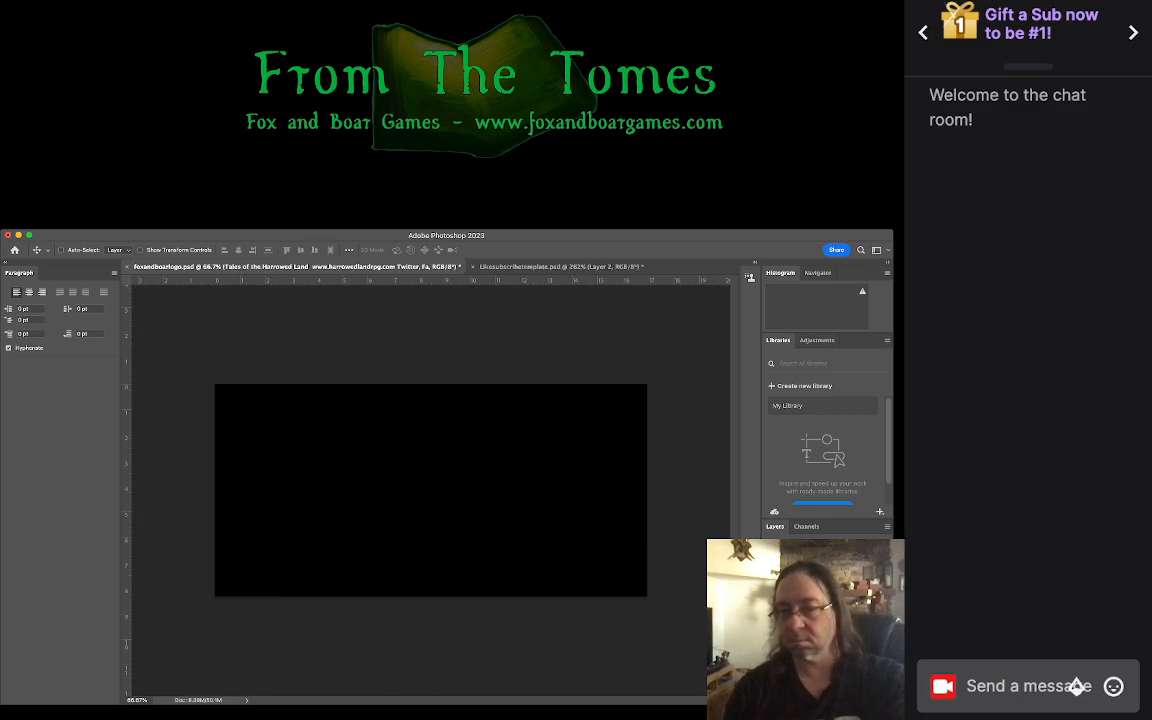
click(822, 642)
click(771, 628)
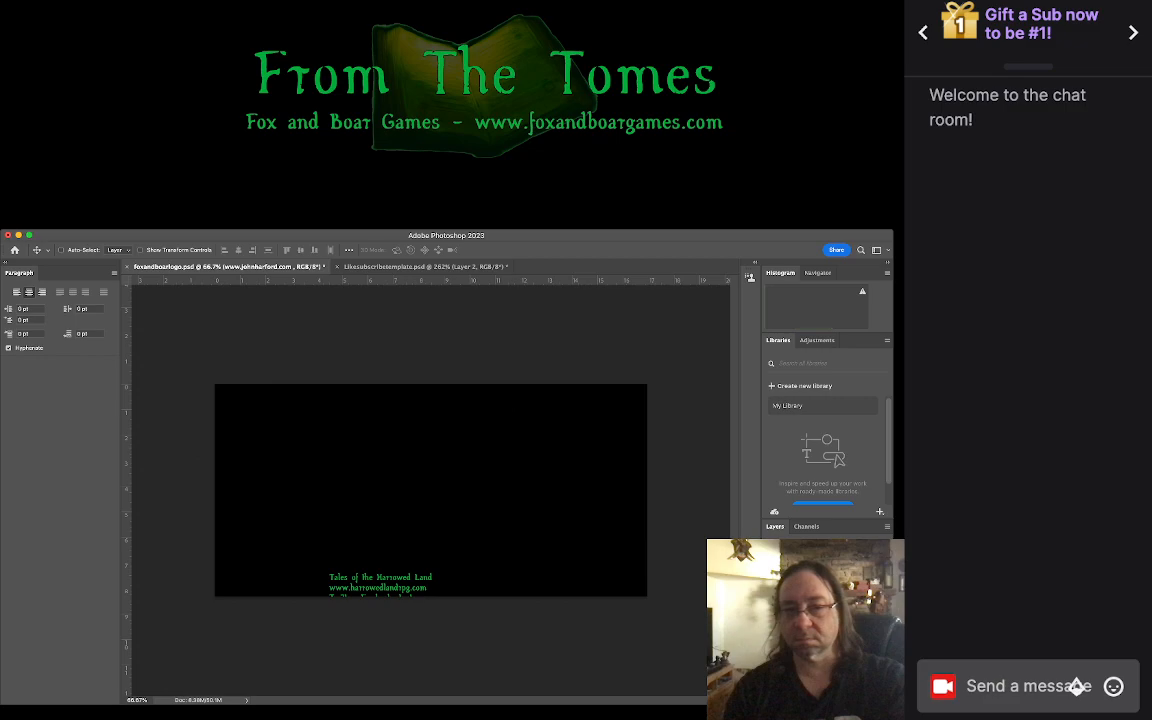
click(771, 628)
shift+click(822, 628)
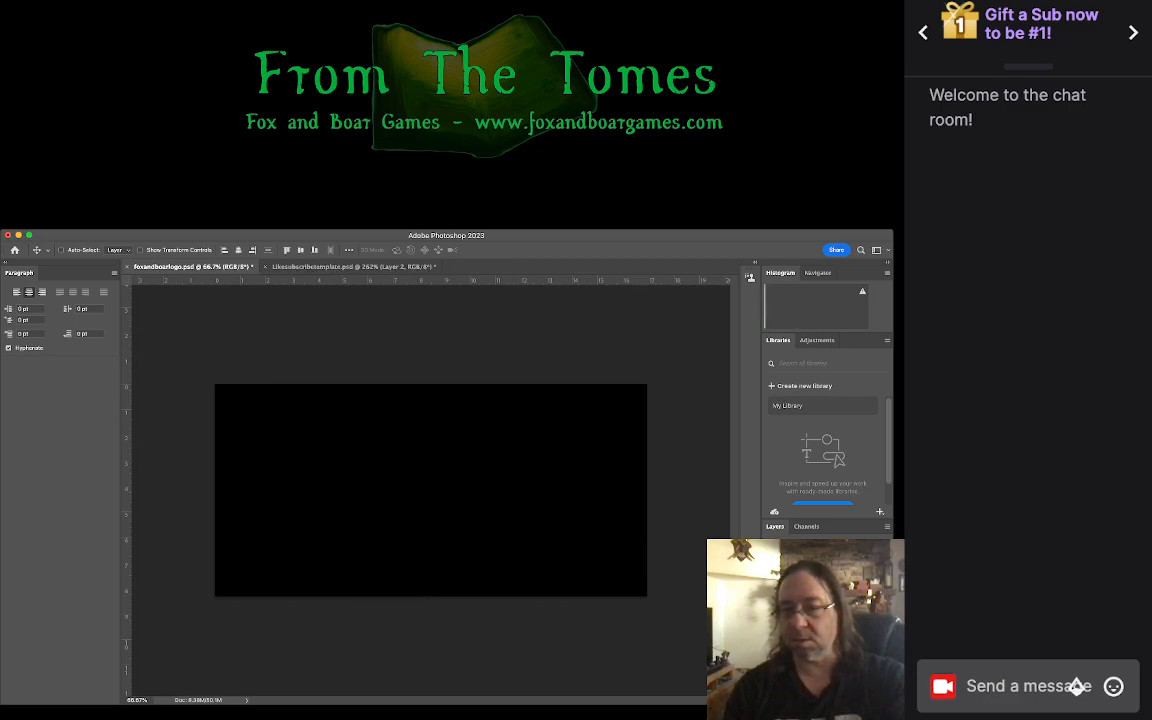
click(822, 628)
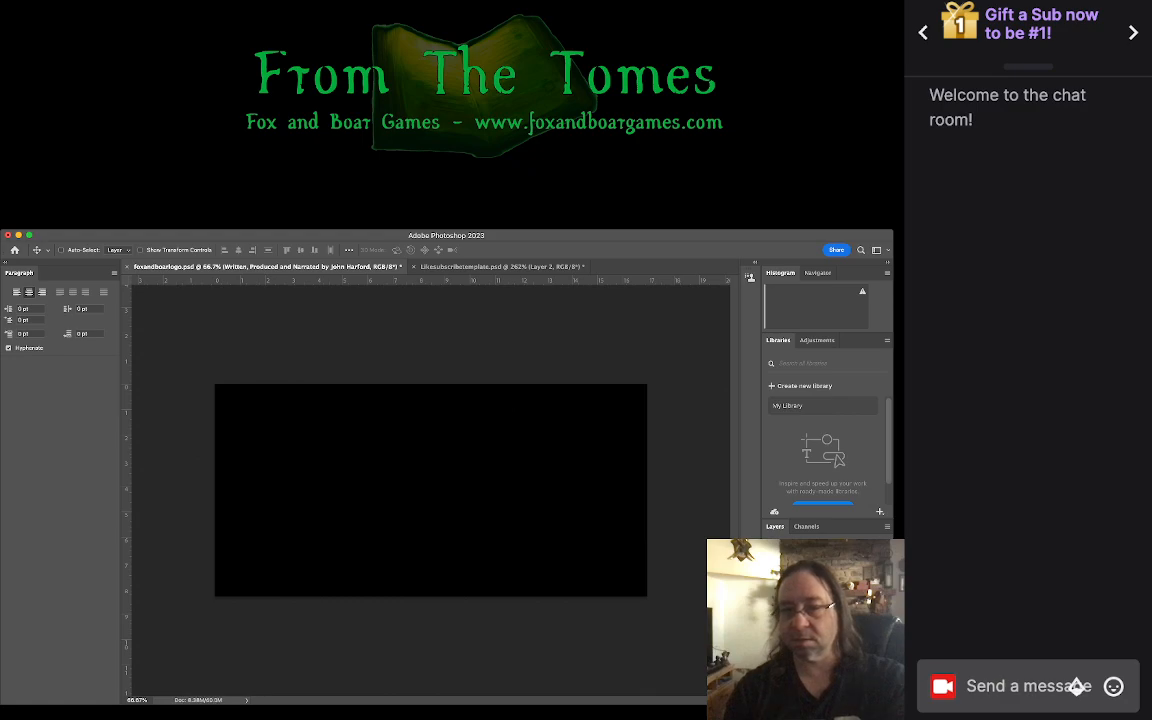
Step: Preview the hidden From The Tomes title and green star layers while clearing out unused layers
click(770, 628)
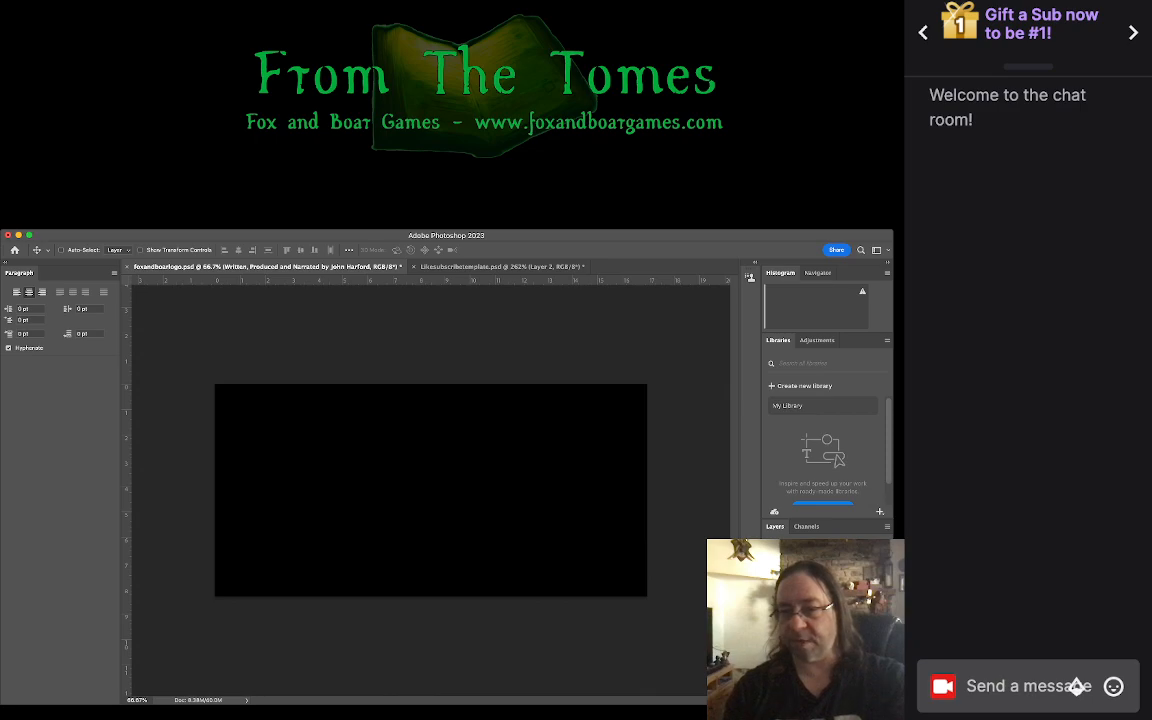
click(770, 628)
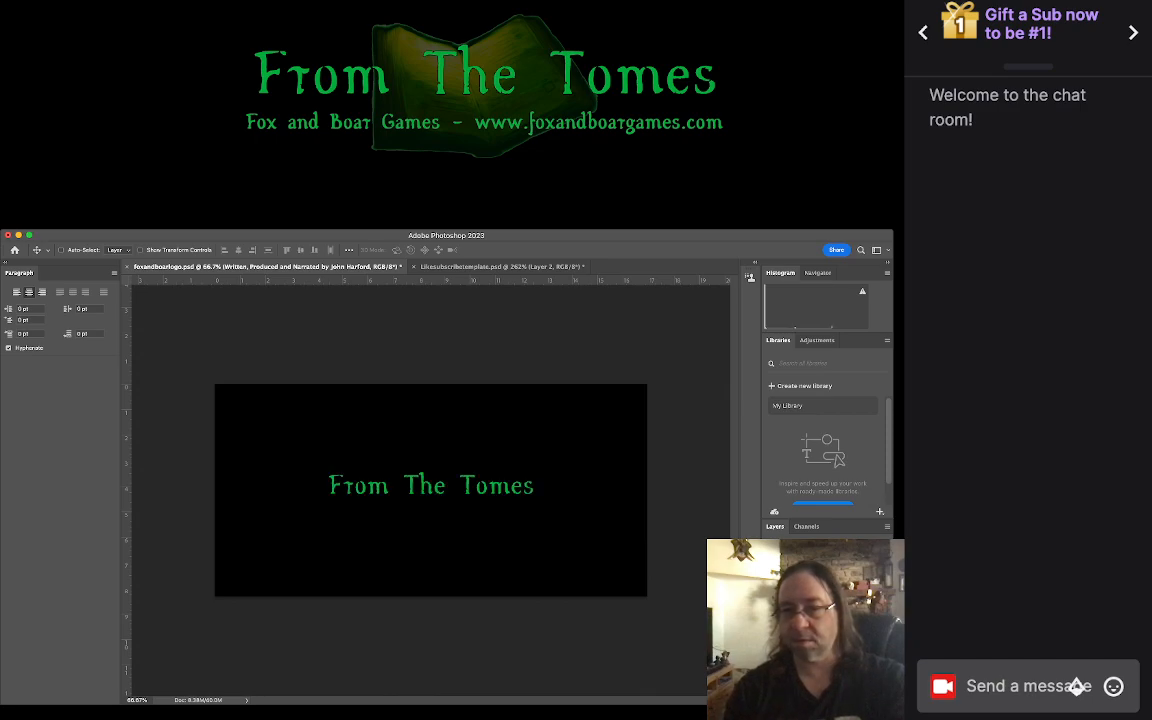
click(770, 628)
click(820, 628)
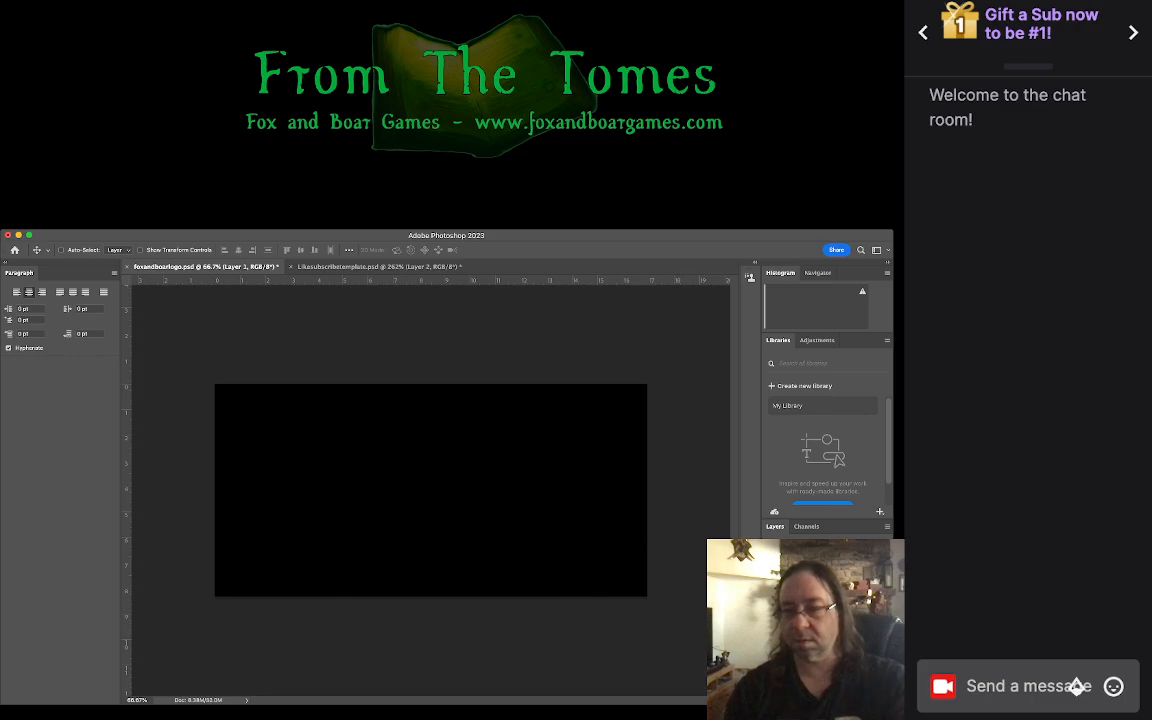
click(770, 628)
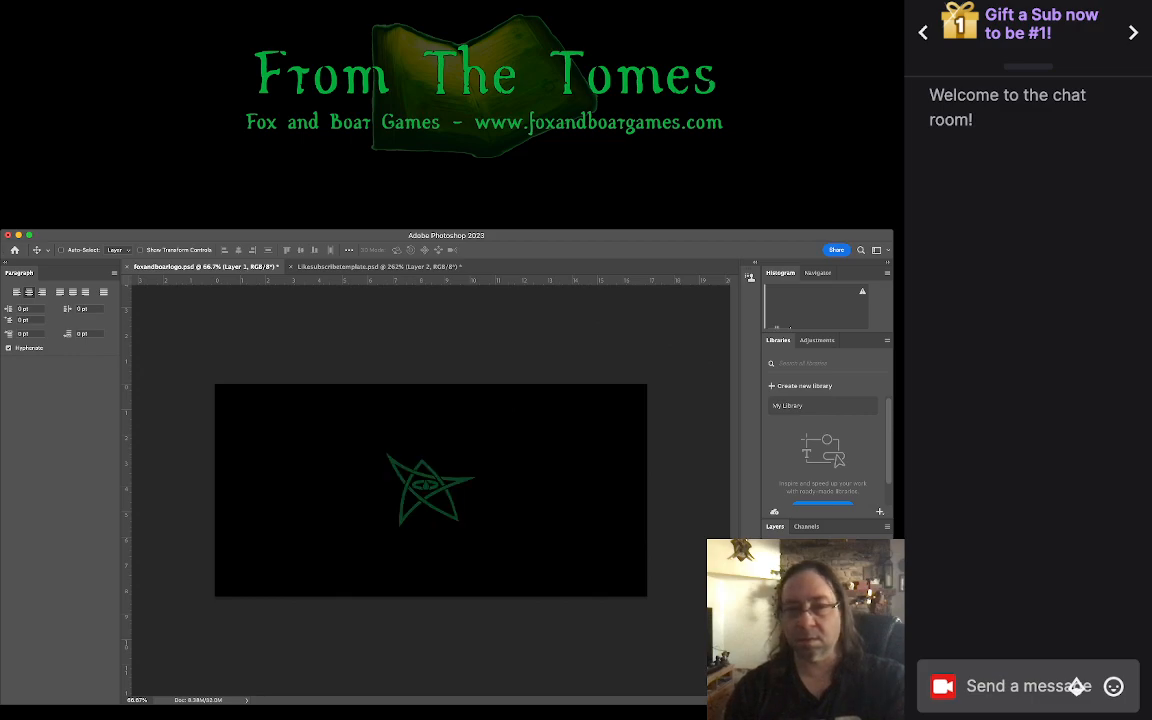
click(770, 628)
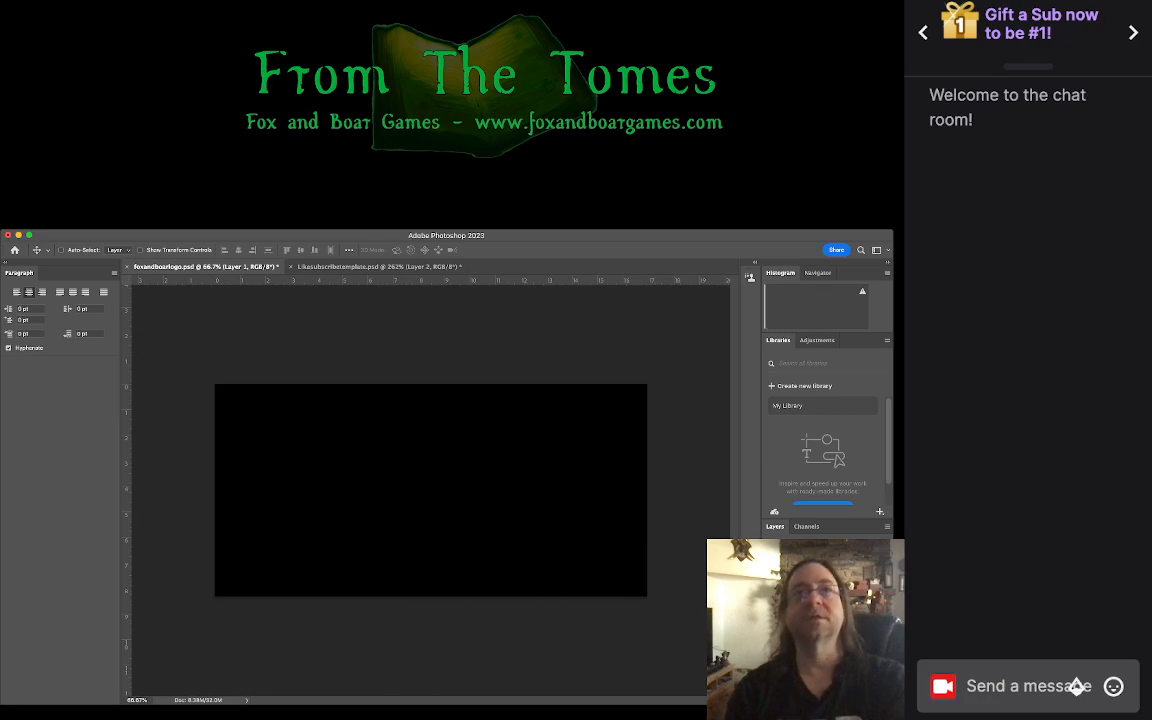
click(820, 628)
key(super+Tab)
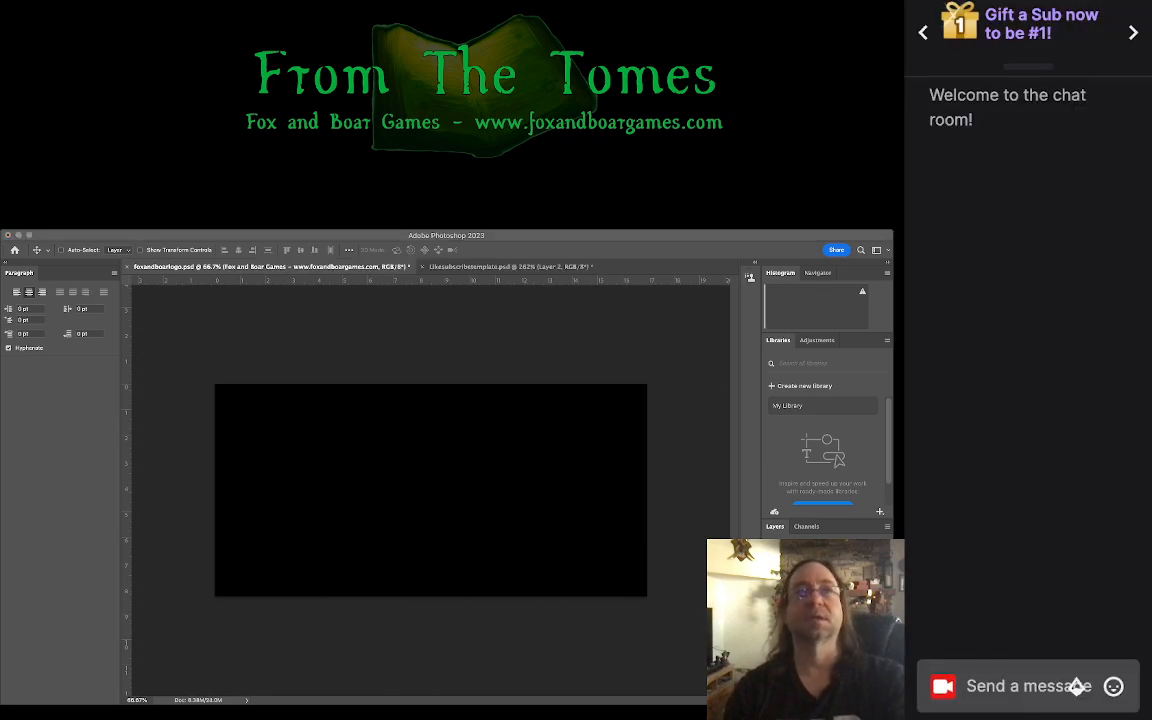
click(772, 628)
click(772, 628)
click(772, 628)
click(820, 628)
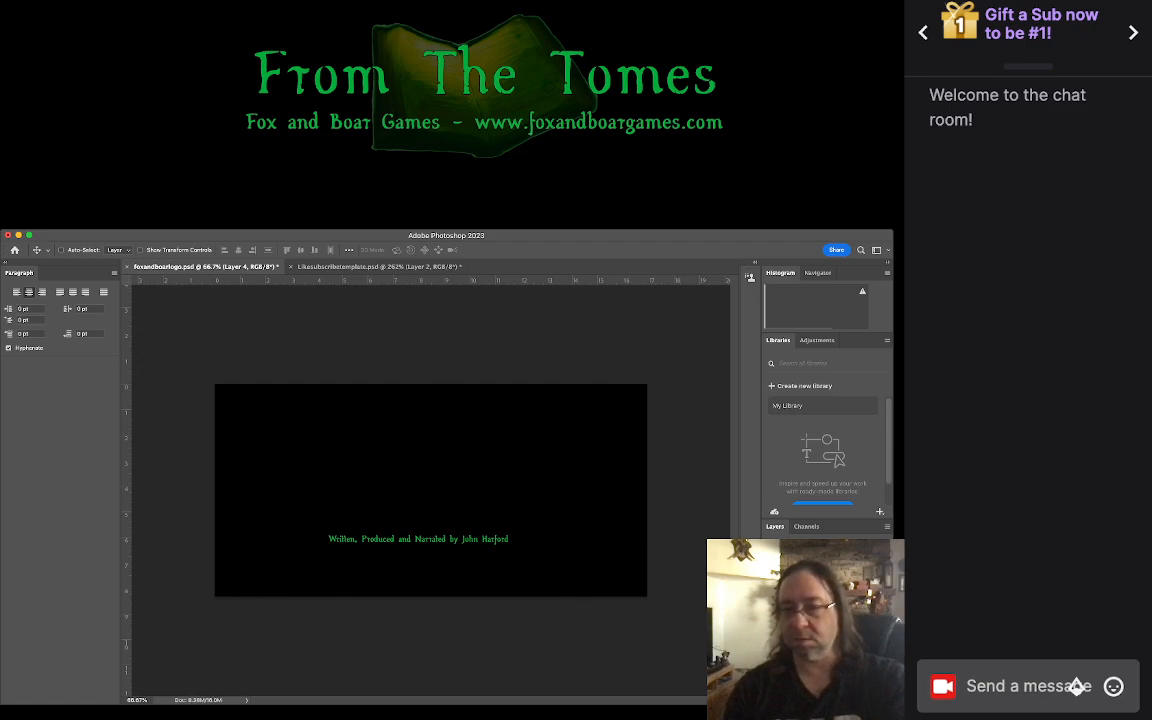
click(772, 612)
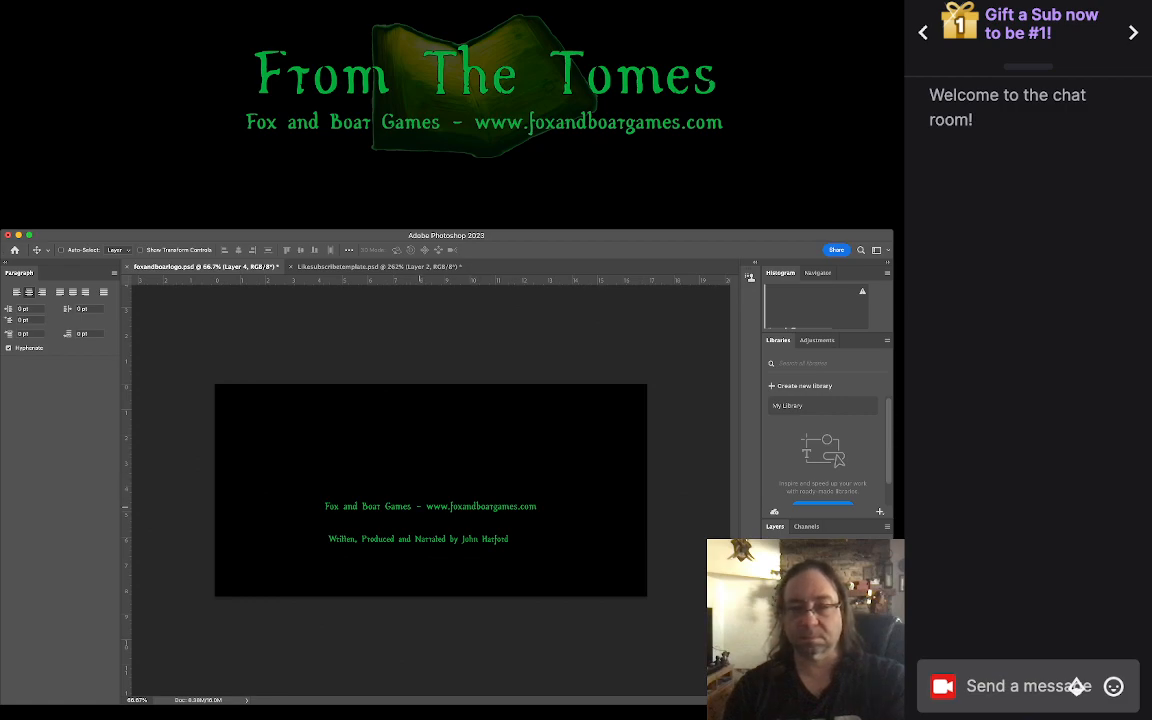
double_click(420, 507)
click(427, 509)
drag(427, 509, 301, 506)
key(BackSpace)
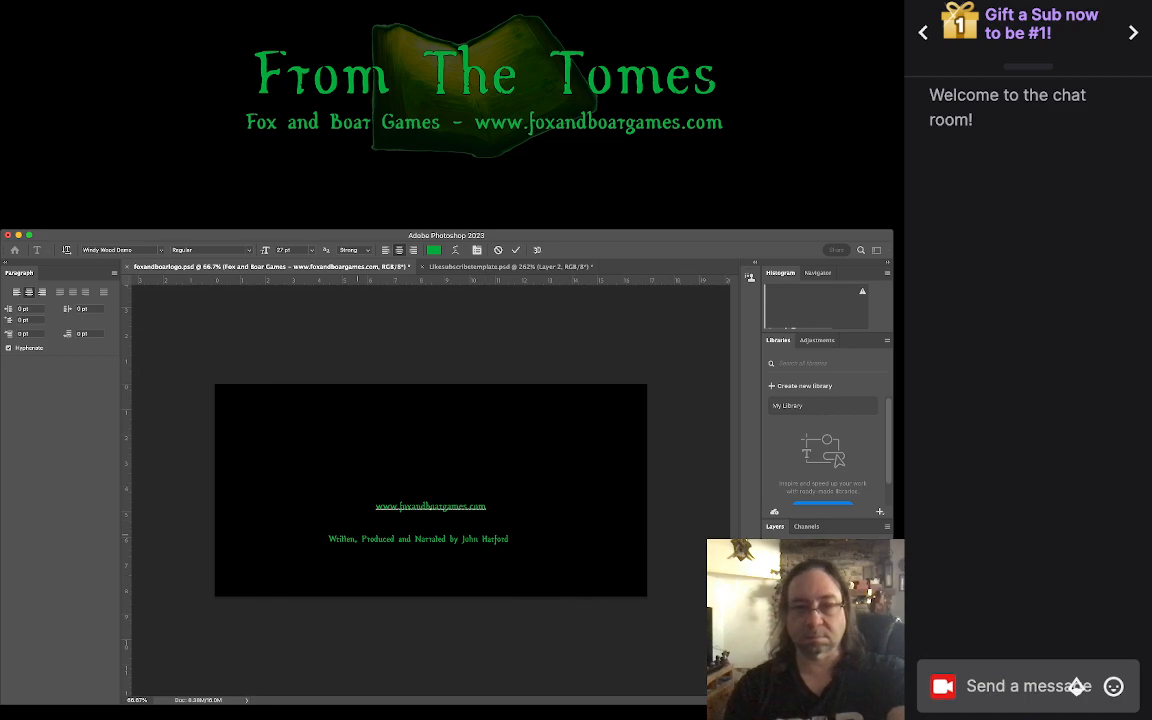
key(super+Return)
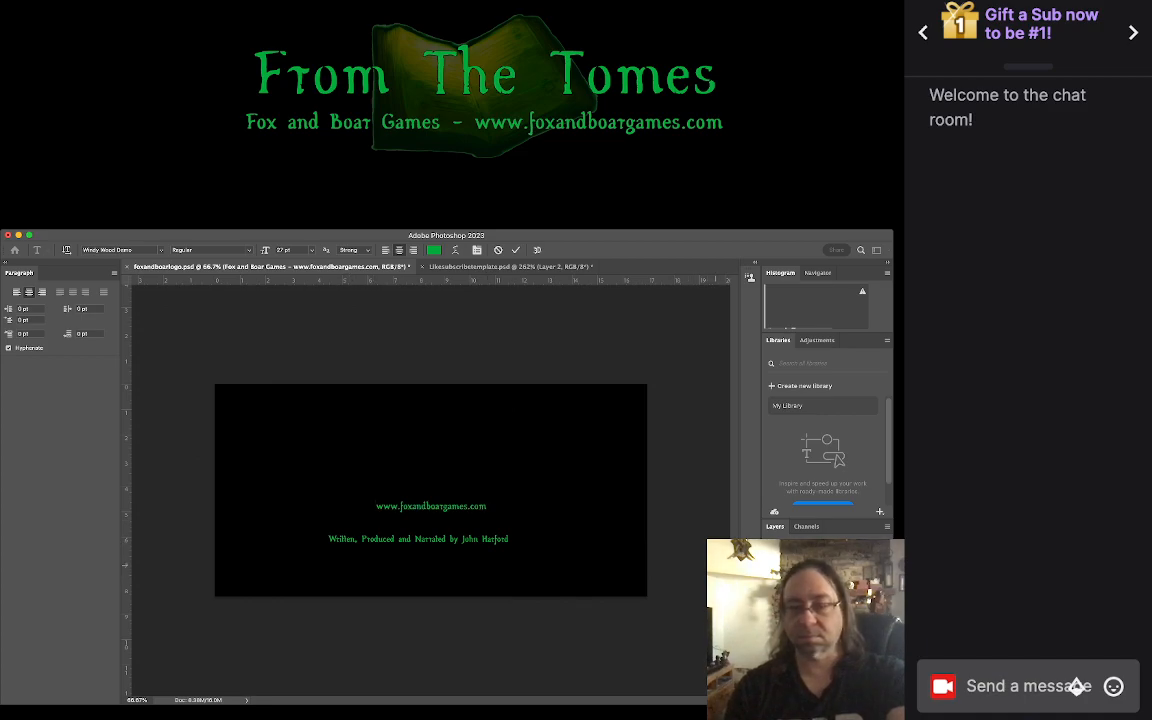
key(v)
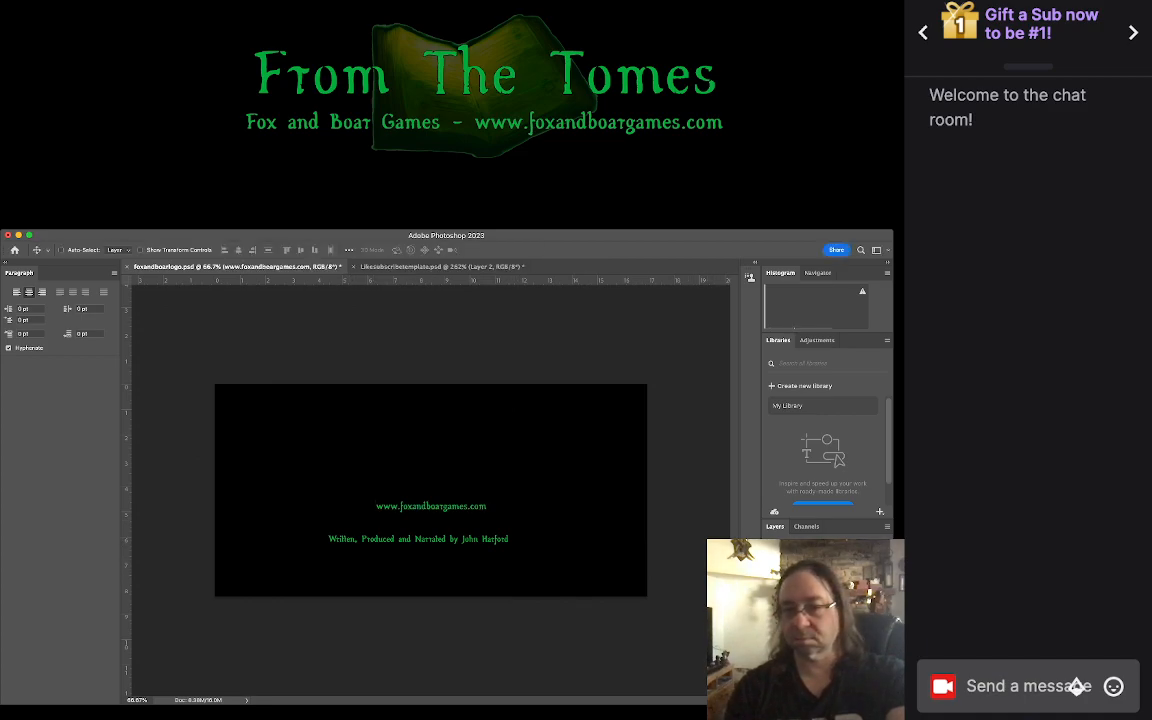
Step: Hide the "Written, Produced and Narrated by" credit line and keep the website text visible
click(771, 595)
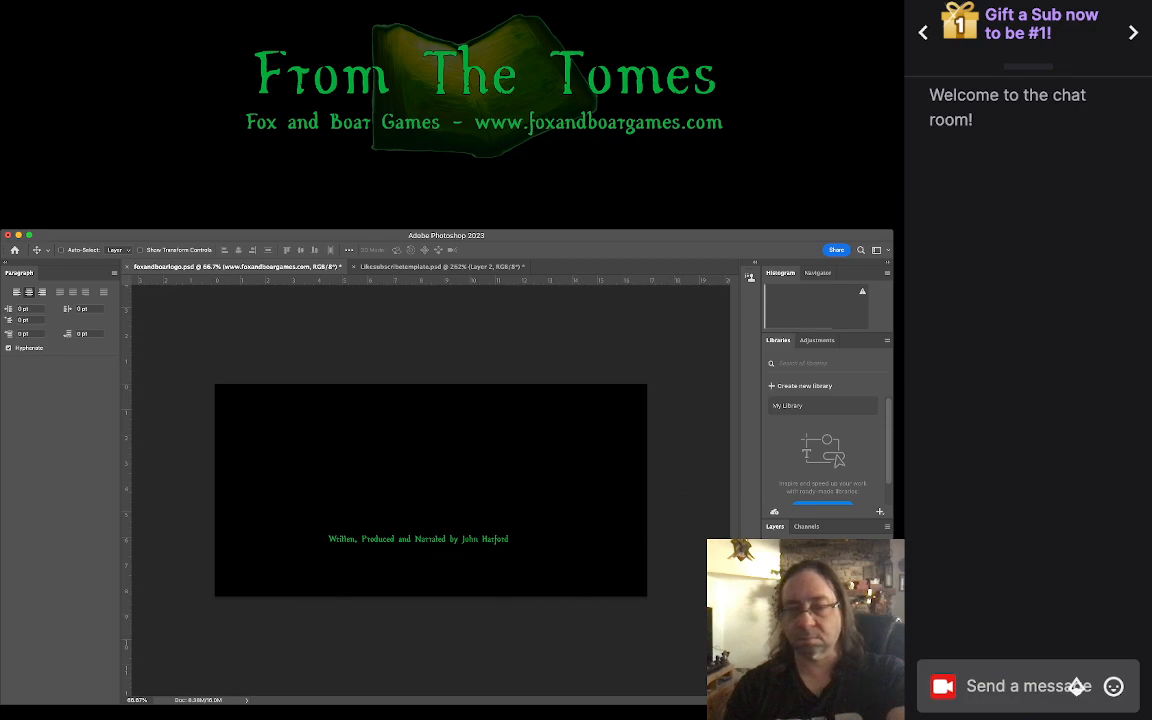
click(771, 595)
click(771, 615)
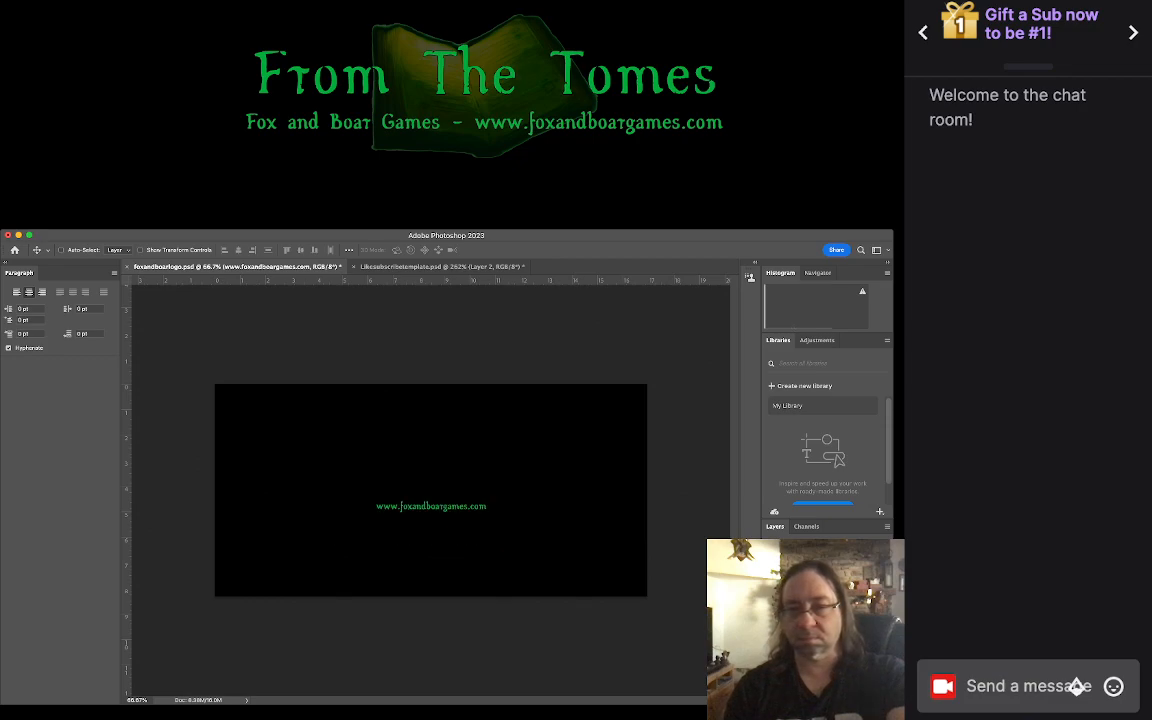
click(771, 615)
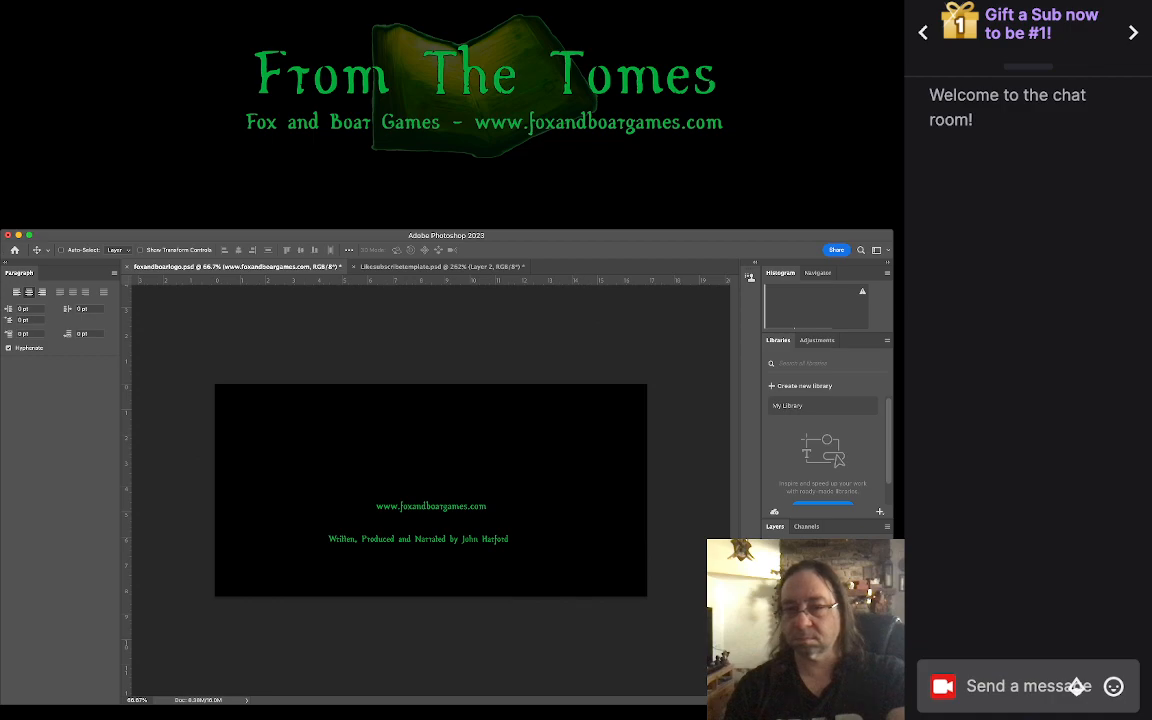
click(771, 615)
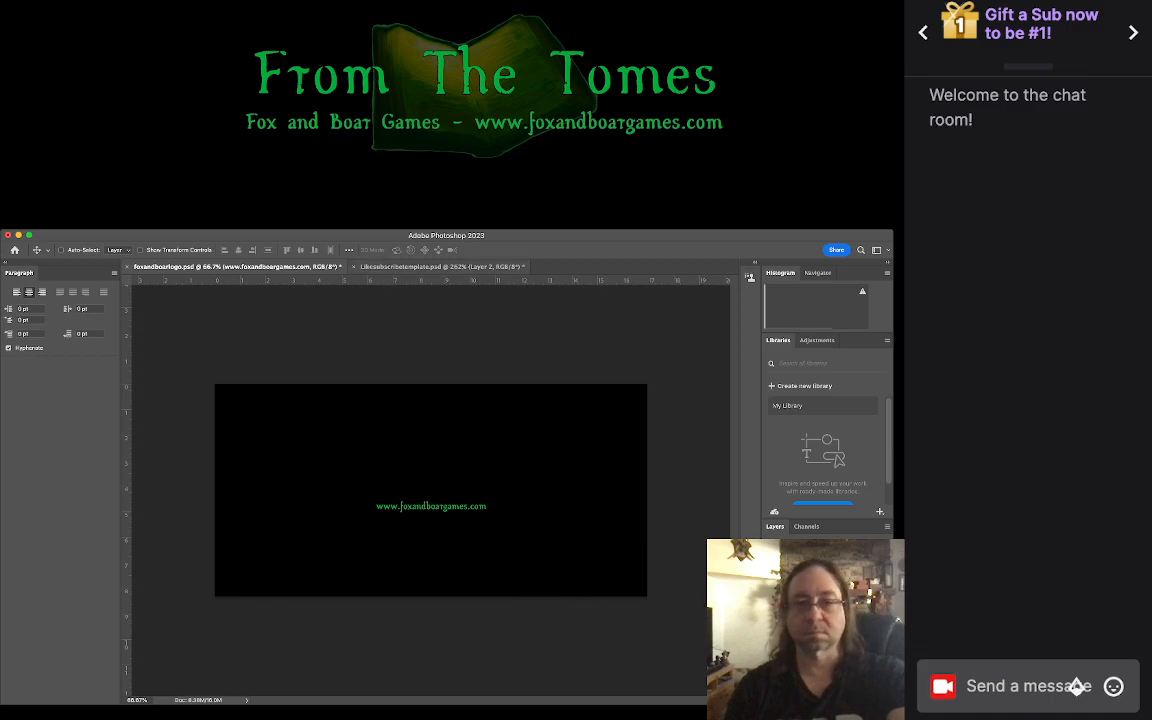
Step: Copy the Fox & Boar Games logo from Likesubscribetemplate.psd into foxandboarlogo.psd, over the website text
click(441, 267)
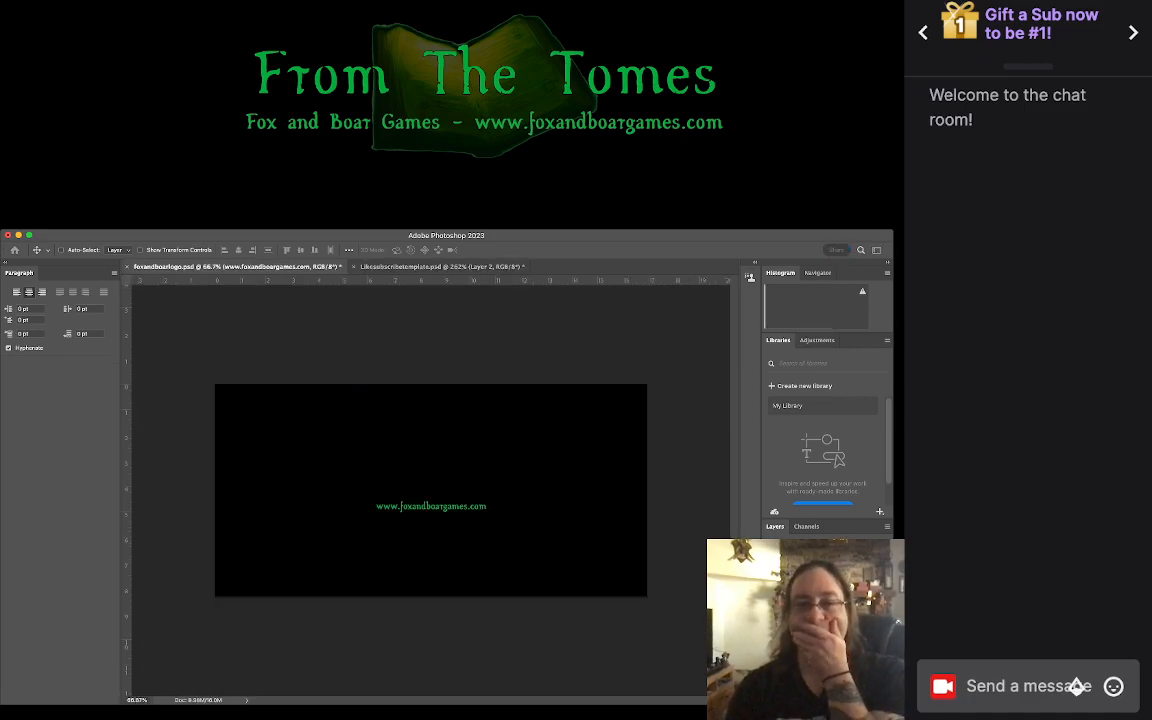
drag(345, 412, 401, 501)
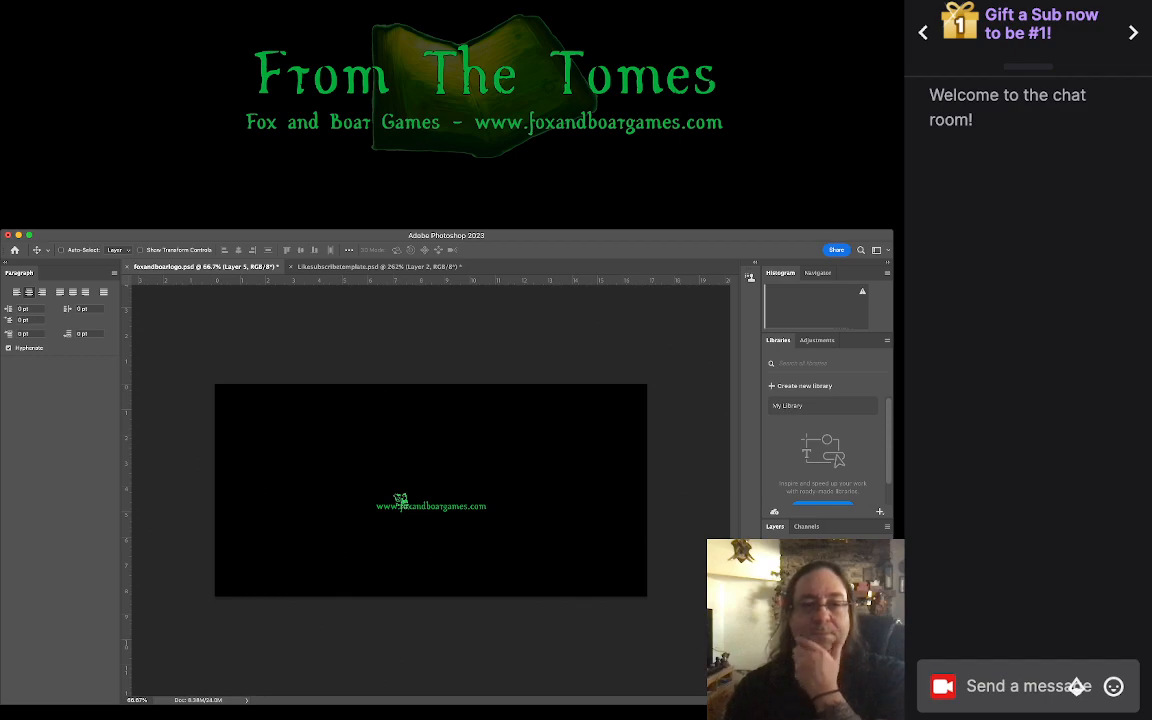
Step: Enlarge the copied logo to about 633% with Free Transform and move it down toward the middle of the canvas
key(super+t)
drag(410, 491, 489, 406)
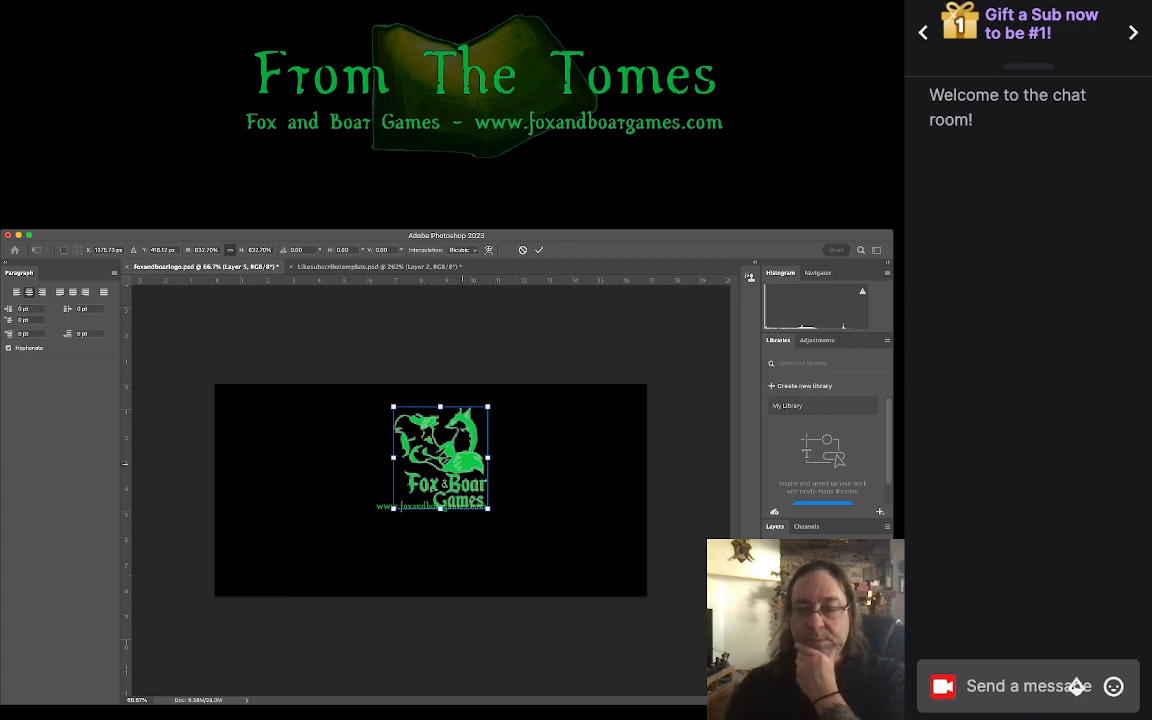
key(Return)
drag(462, 463, 452, 496)
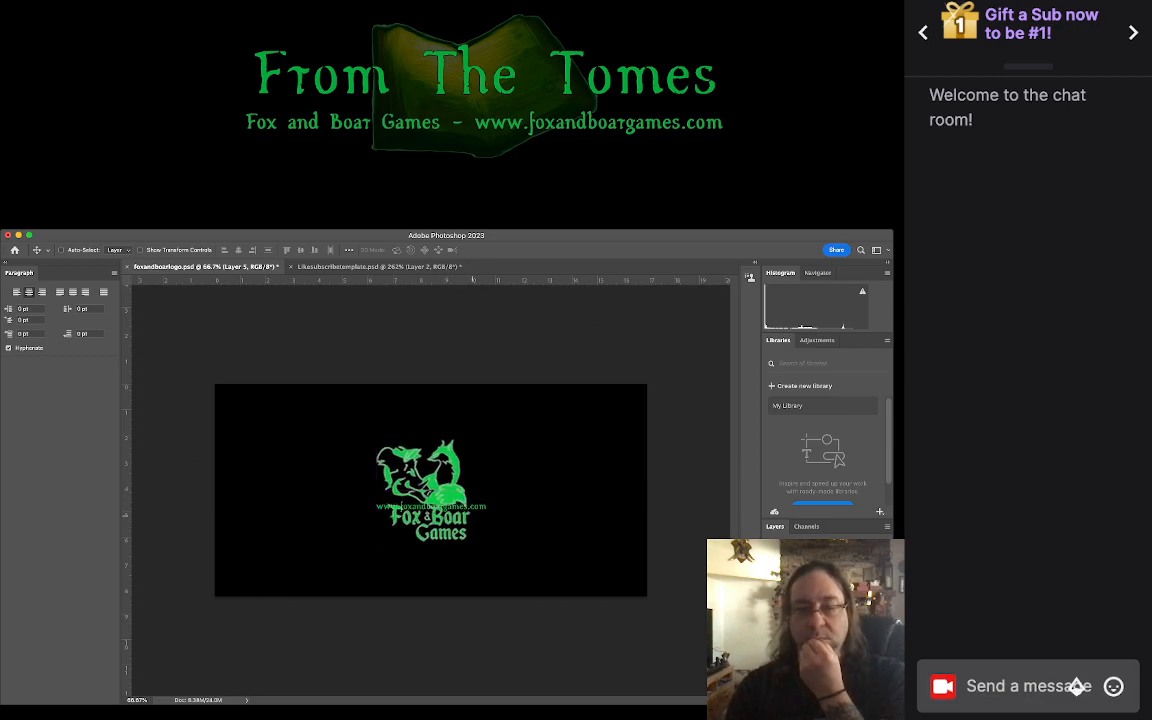
super+click(484, 508)
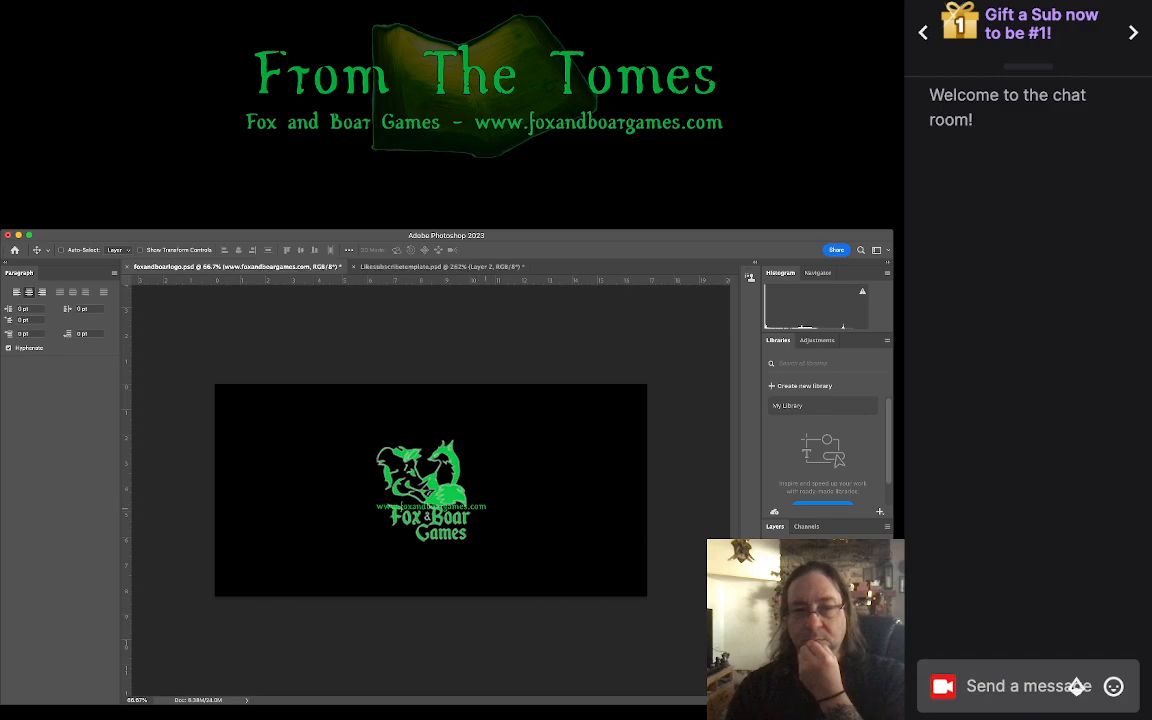
drag(484, 508, 550, 504)
drag(487, 548, 481, 554)
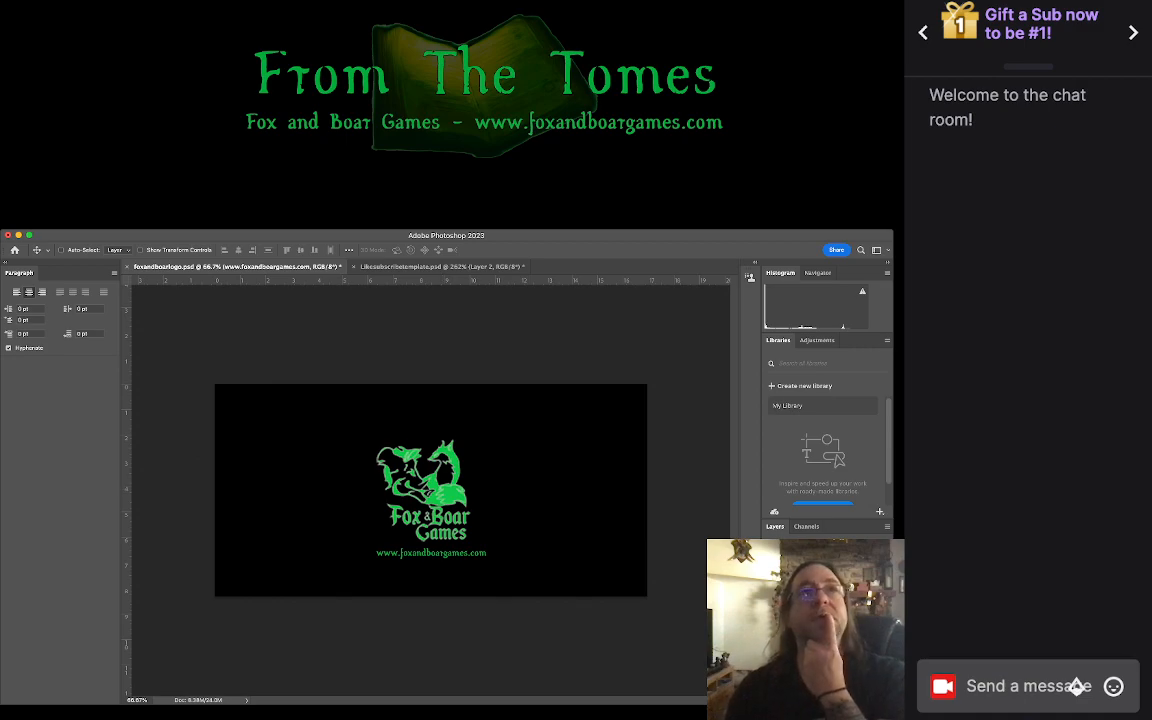
key(super+Tab)
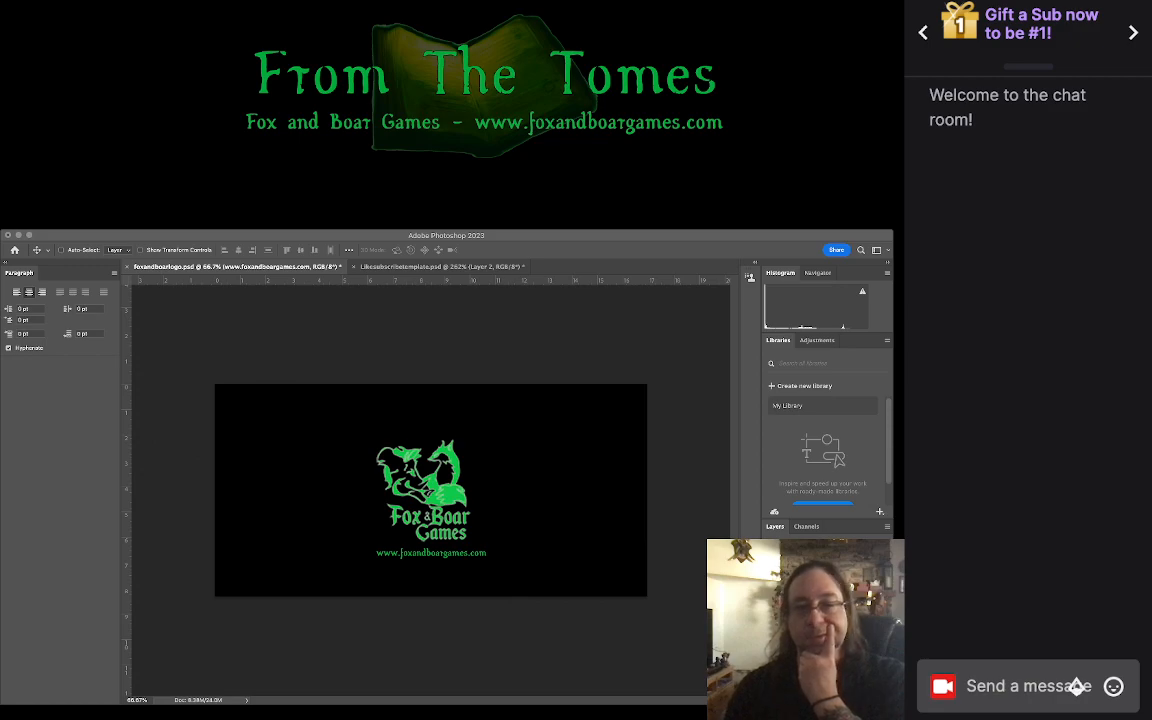
click(771, 610)
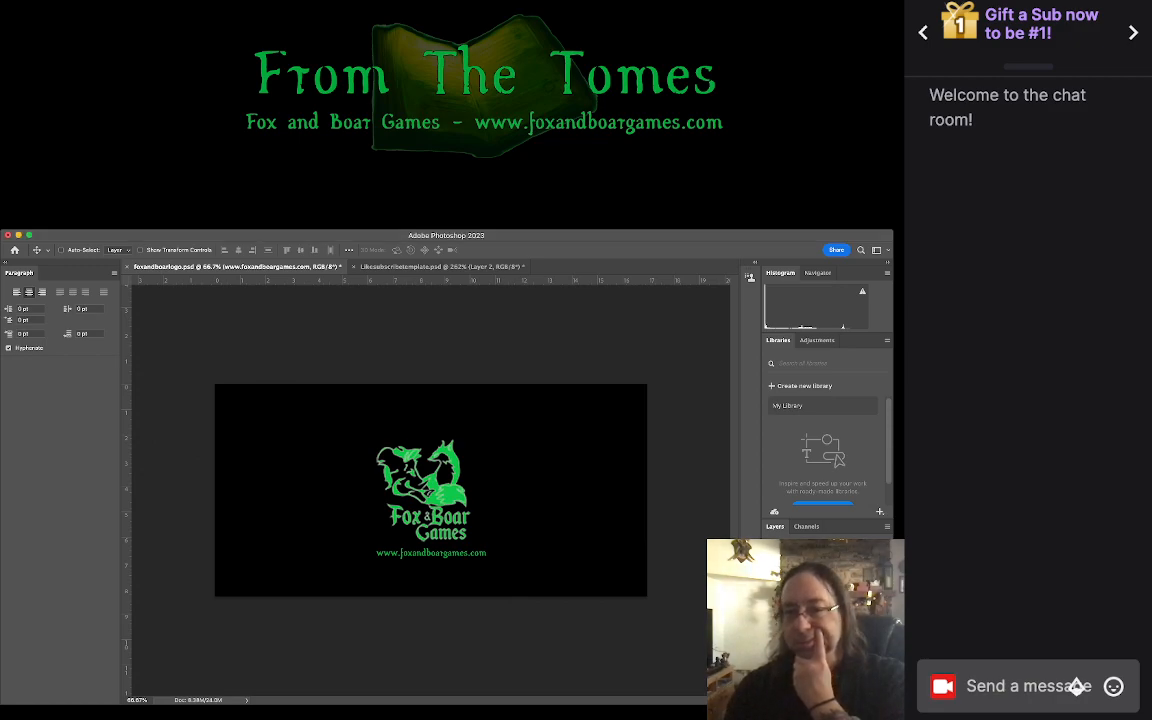
click(771, 610)
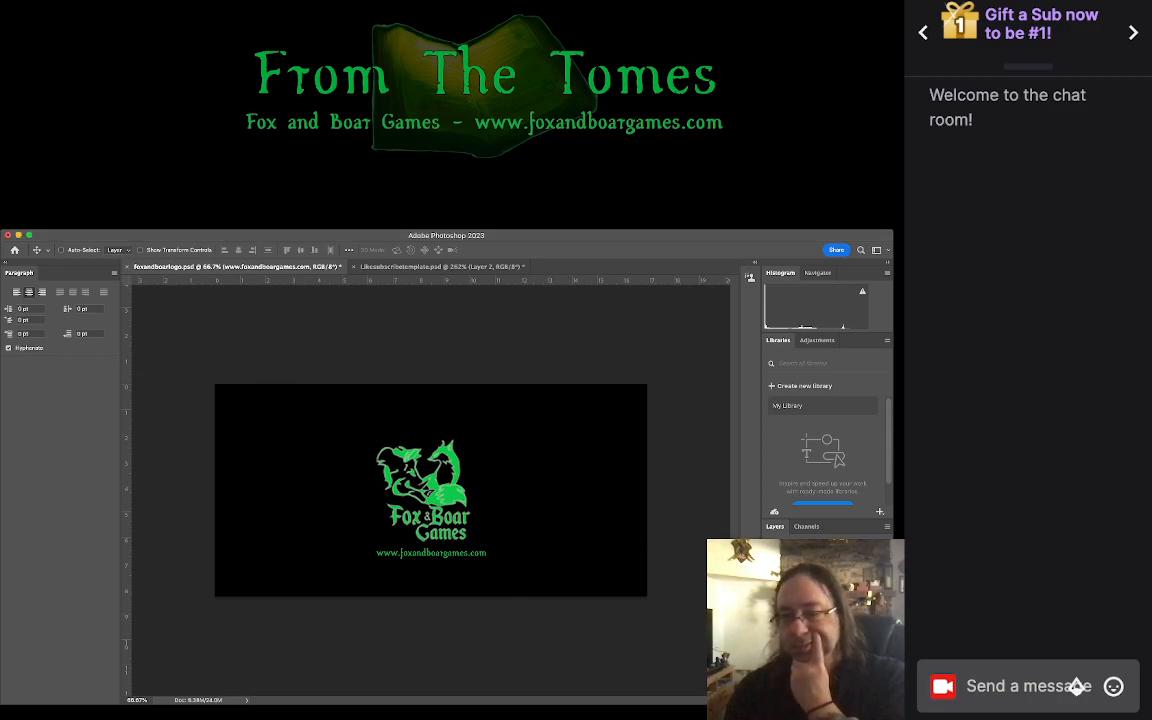
click(771, 630)
click(771, 630)
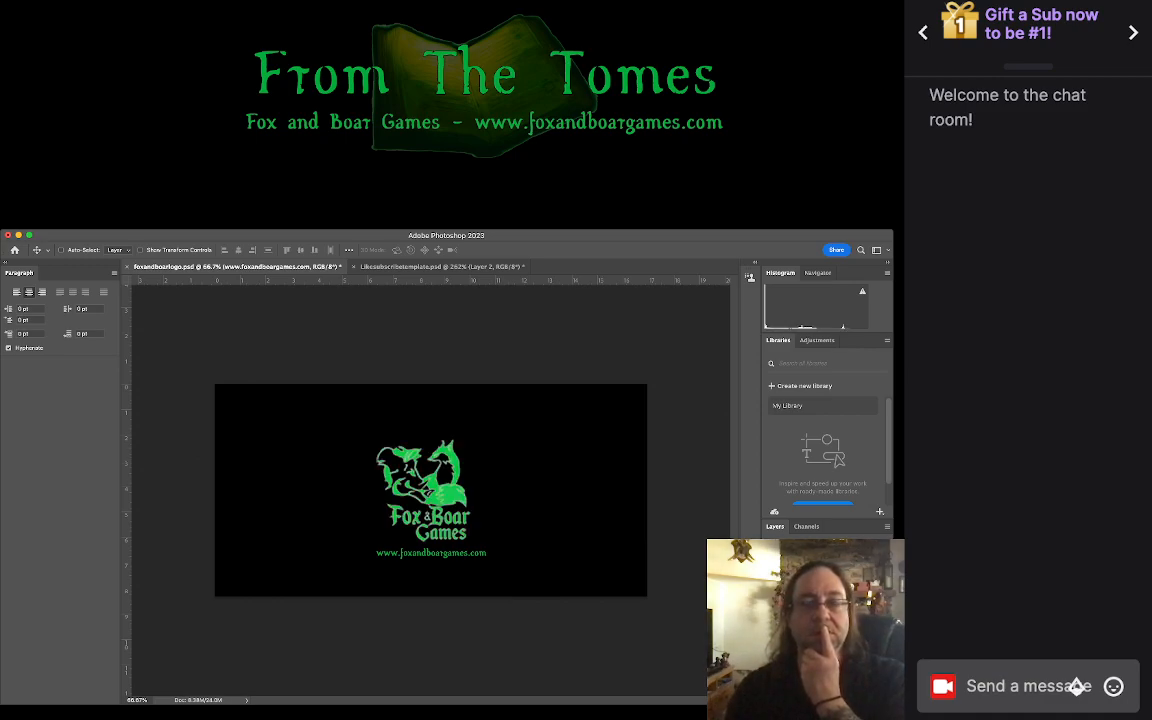
key(super+a)
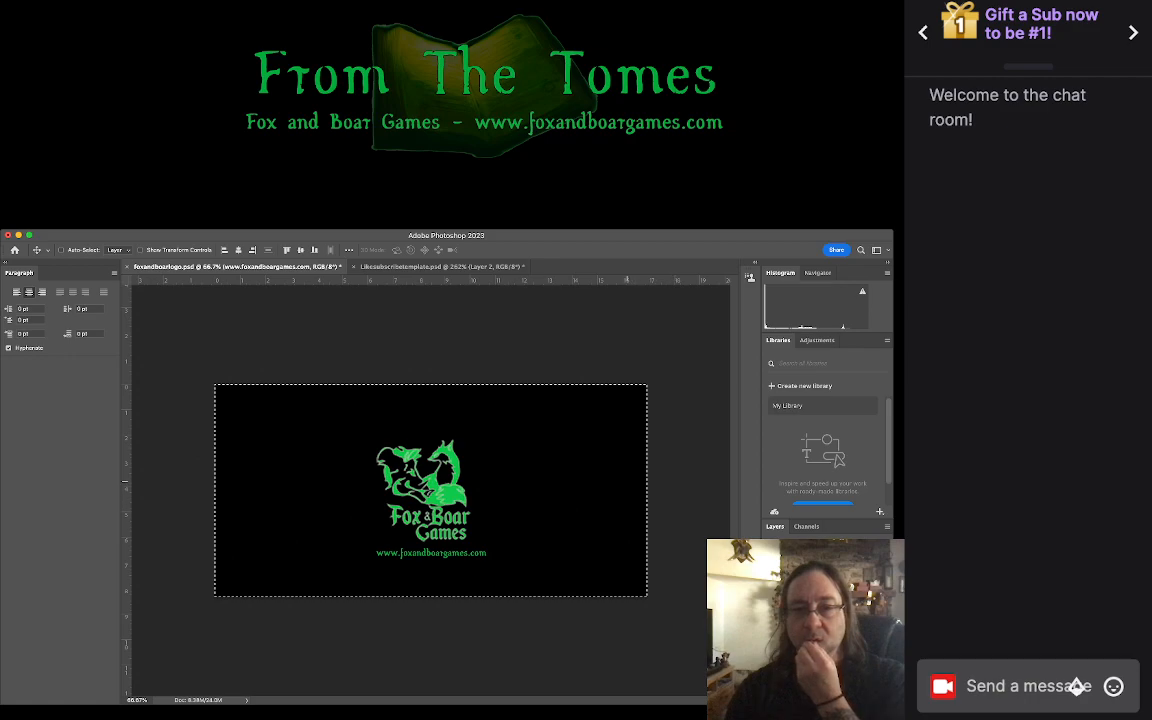
key(super+d)
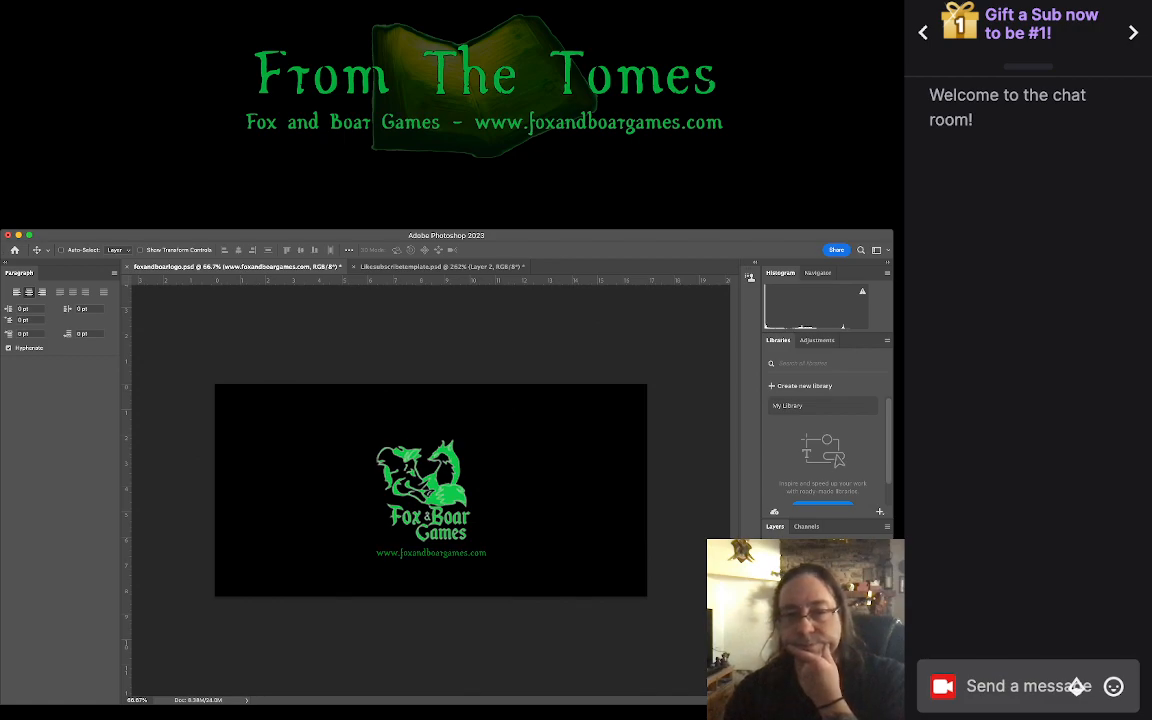
Step: Try lowering the opacity of the fox-and-boar logo layer, and undo the change
click(825, 615)
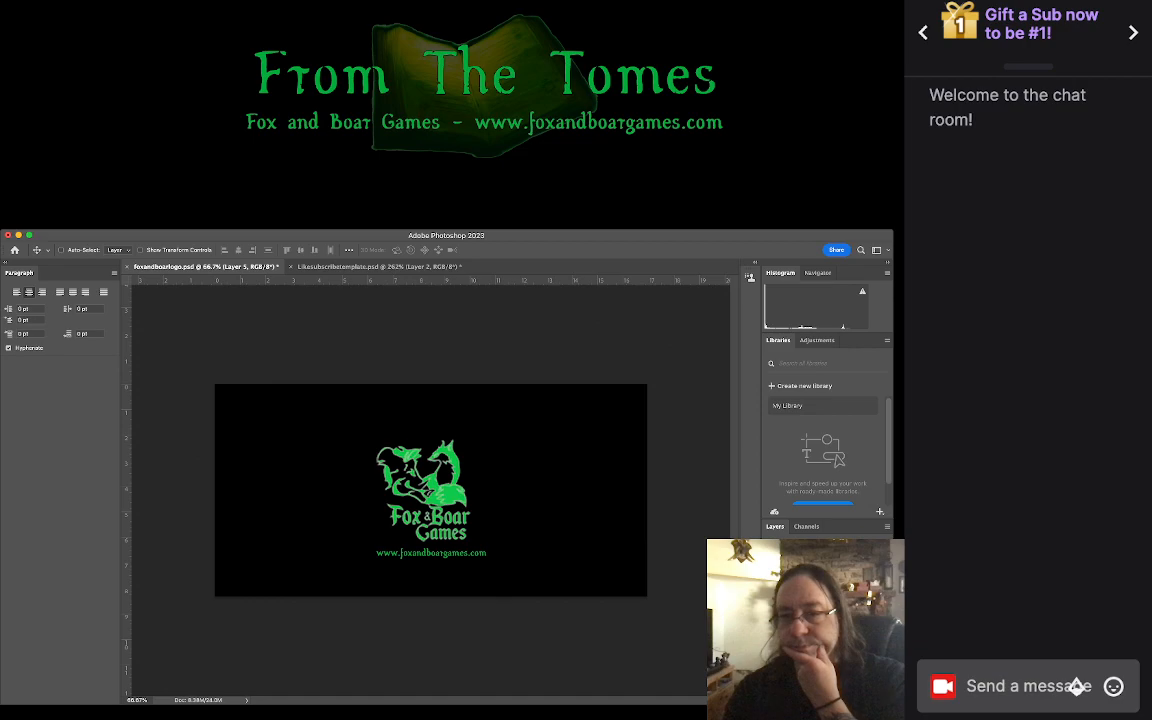
drag(880, 567, 856, 567)
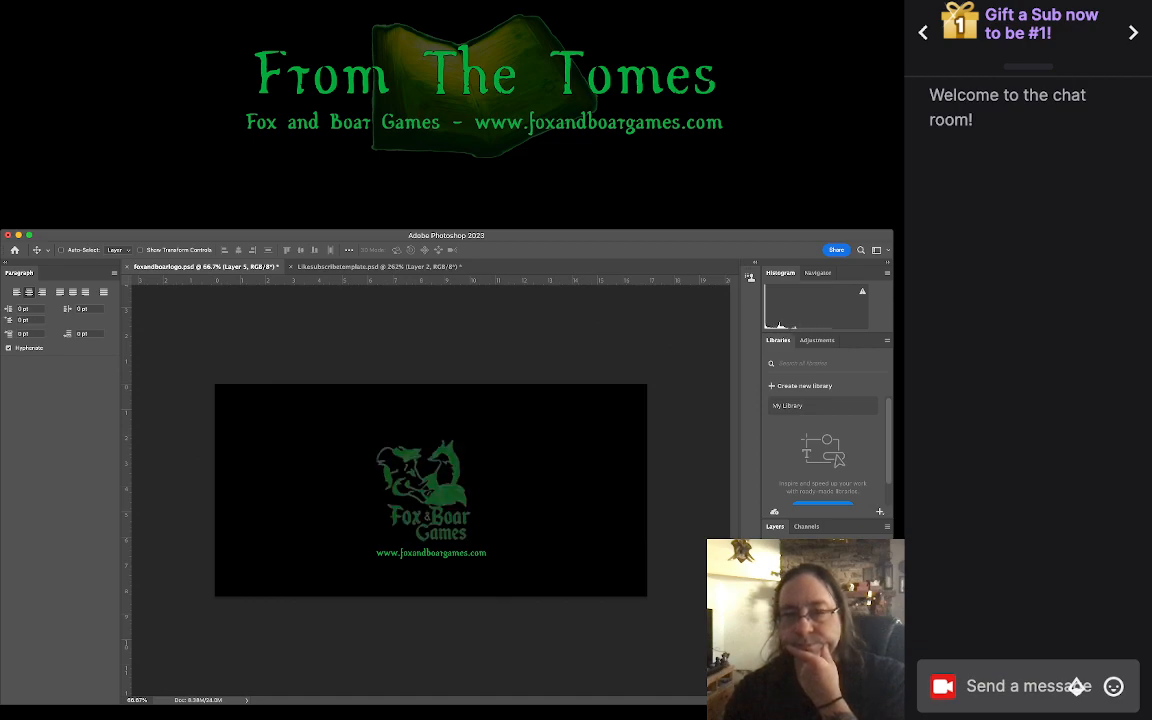
key(super+z)
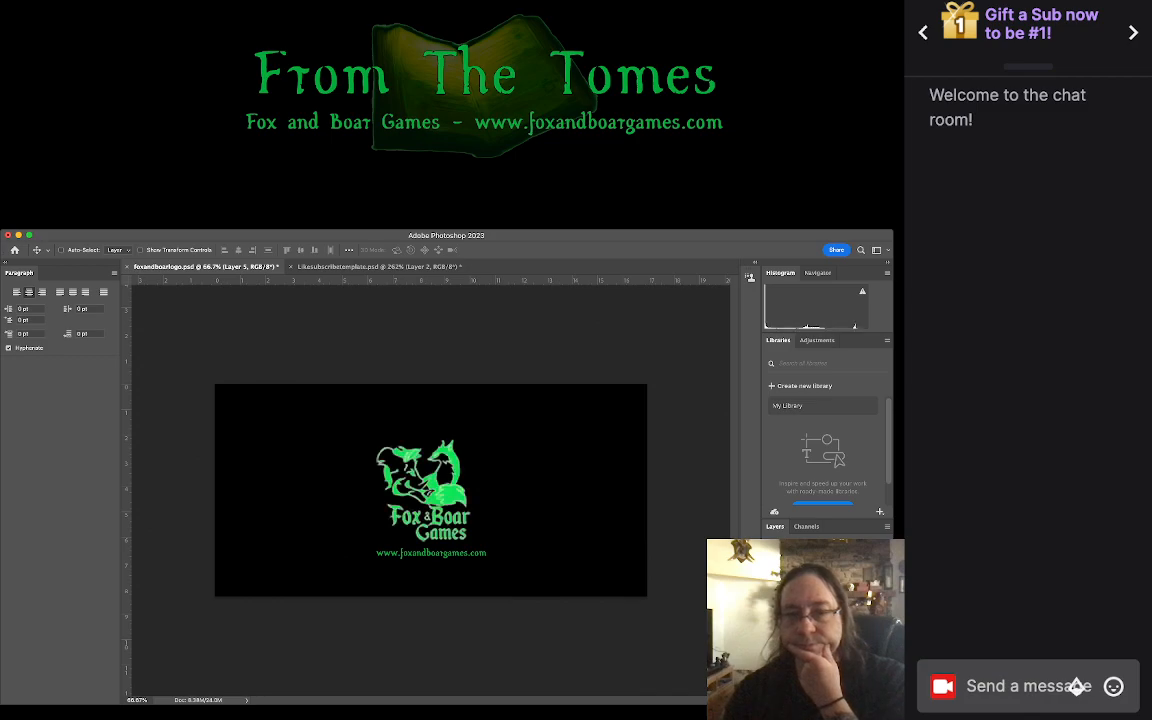
Step: Recolor the fox-and-boar logo on Layer 5 to a flat green matching the website text
key(super+Tab)
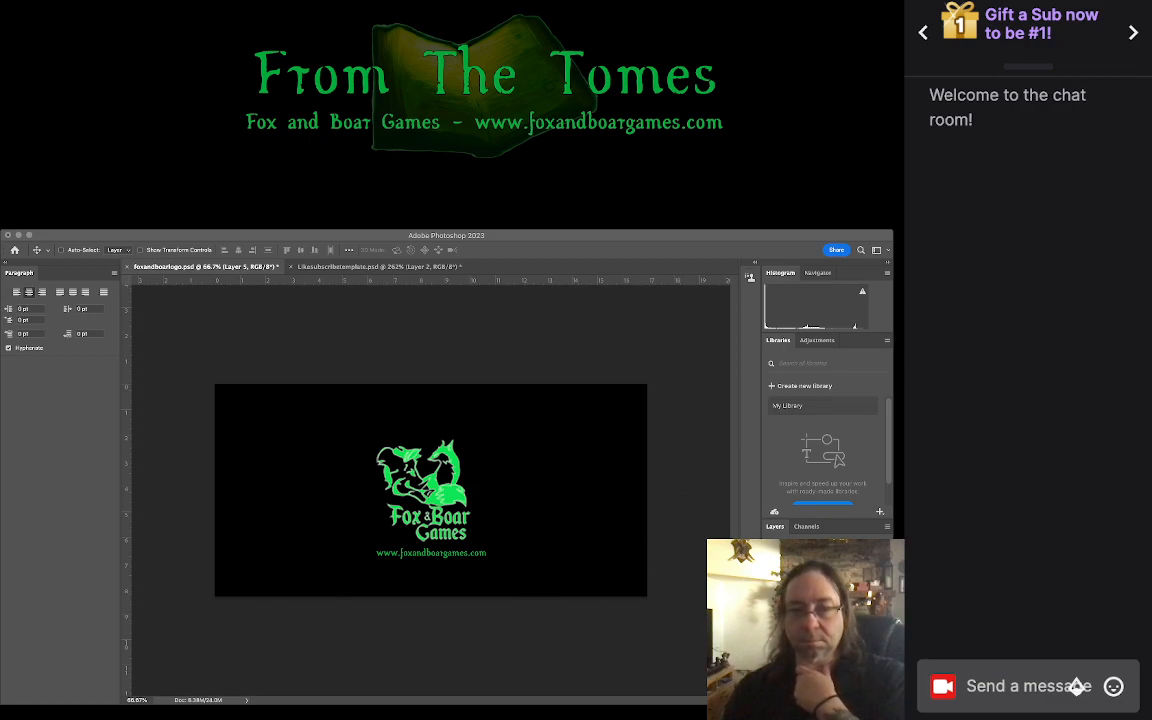
click(458, 554)
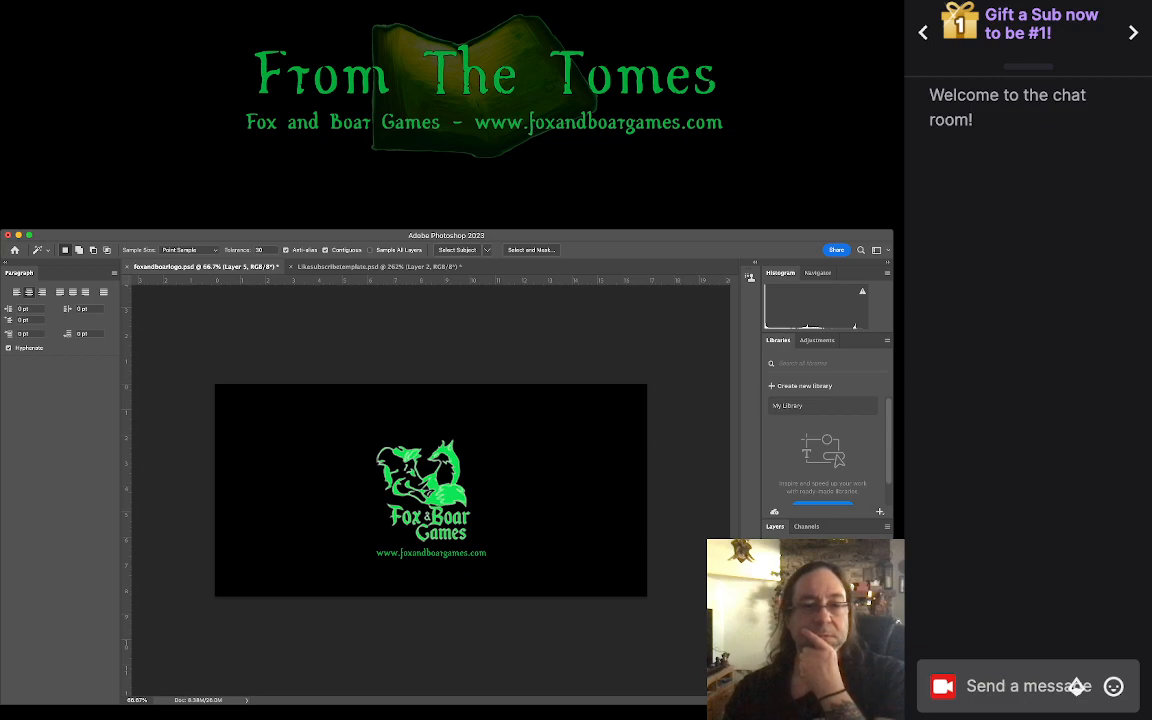
key(i)
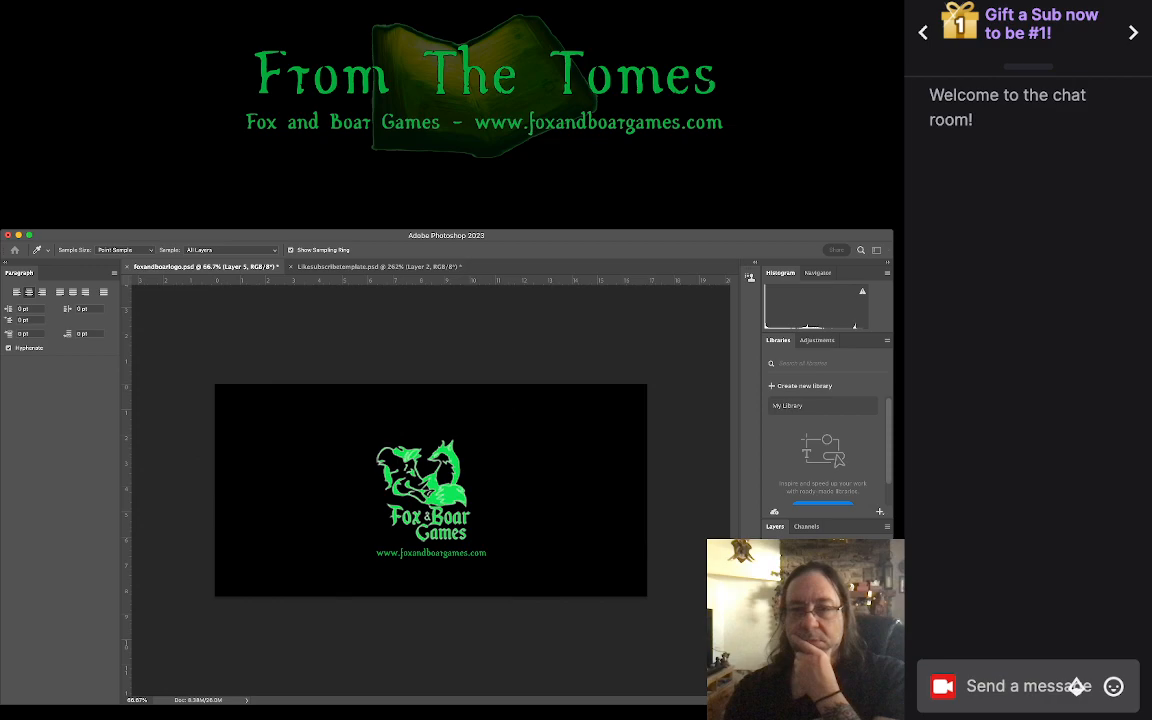
click(559, 441)
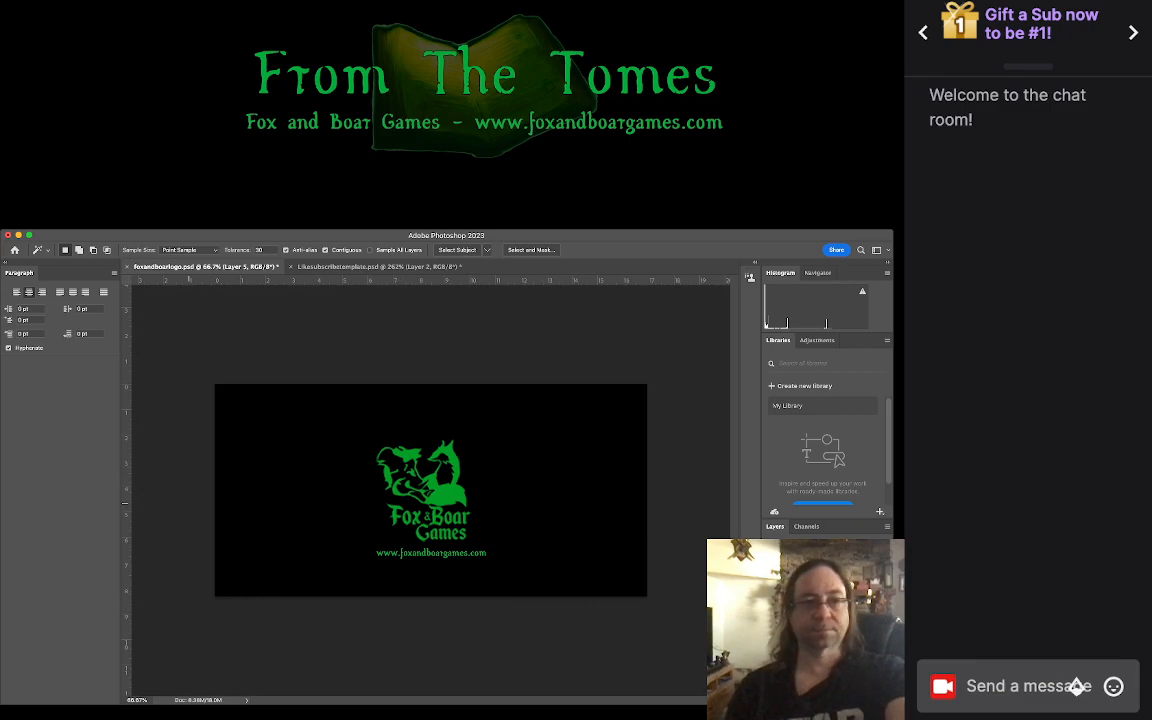
key(v)
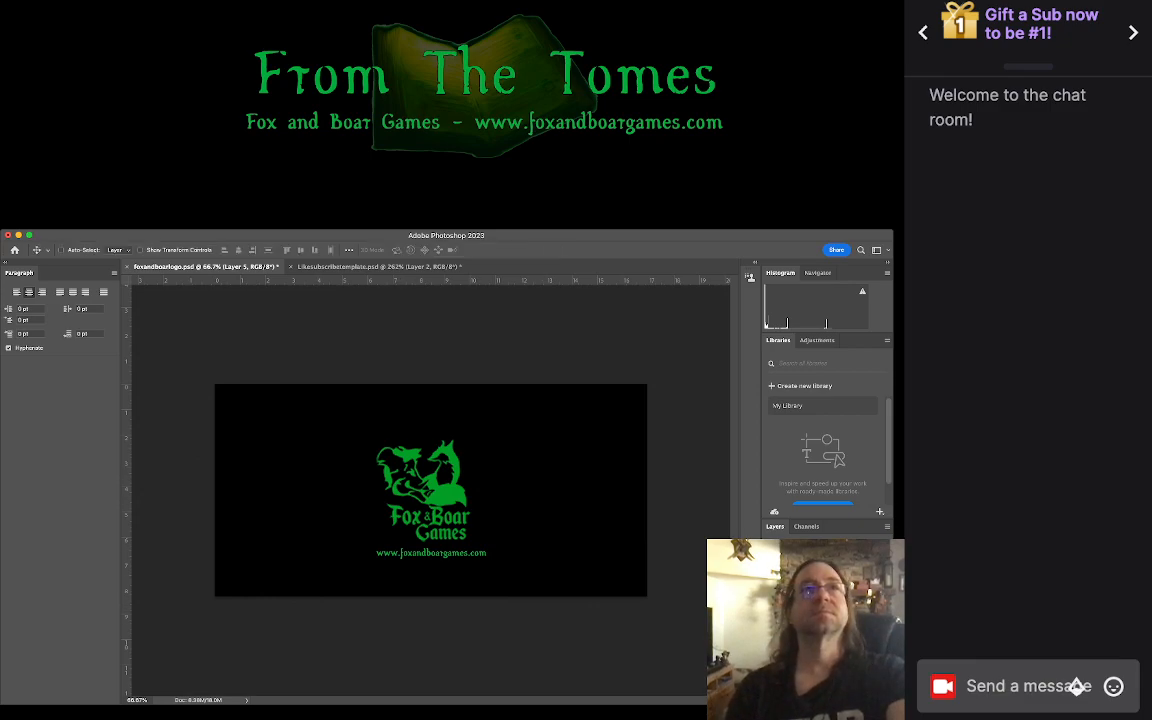
key(super+Tab)
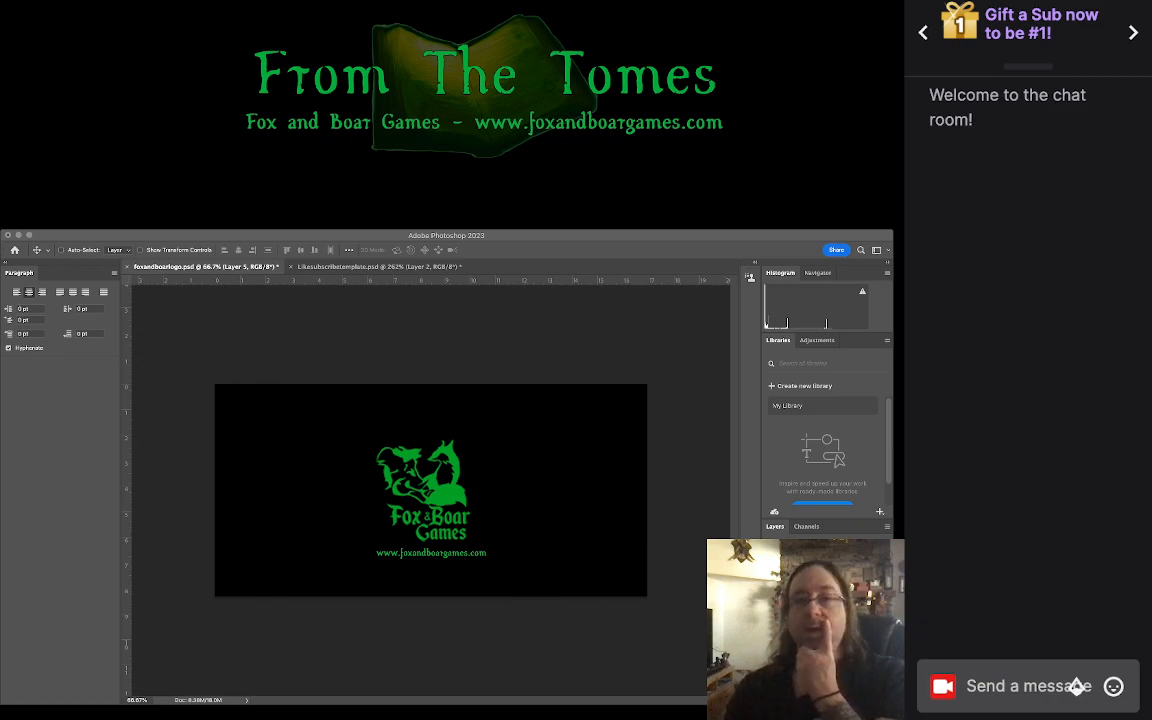
key(super+Tab)
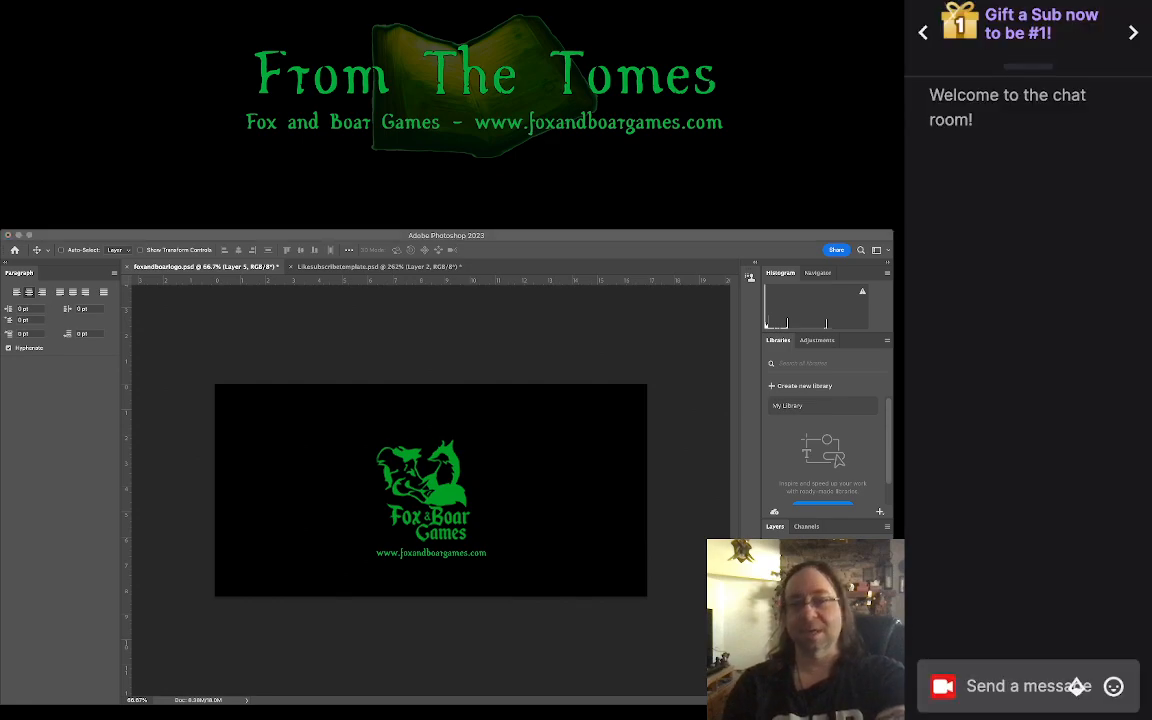
Step: Move the logo up and slightly right on the canvas, and place the website text directly beneath it
click(433, 526)
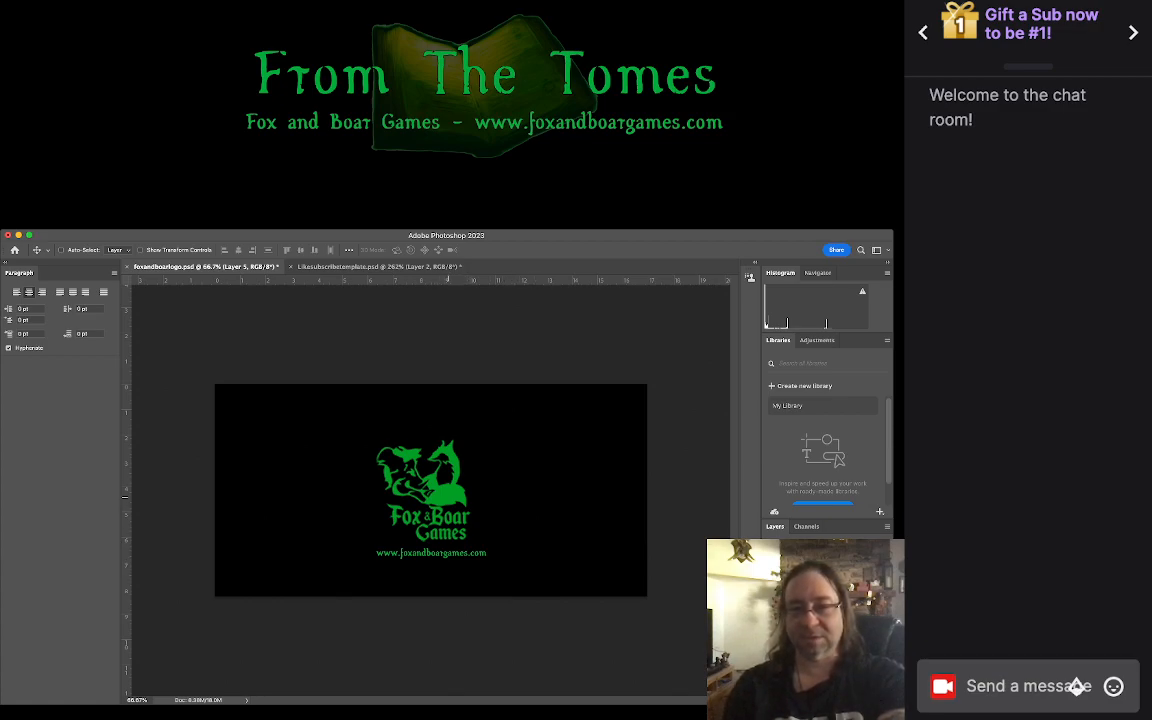
drag(450, 490, 462, 460)
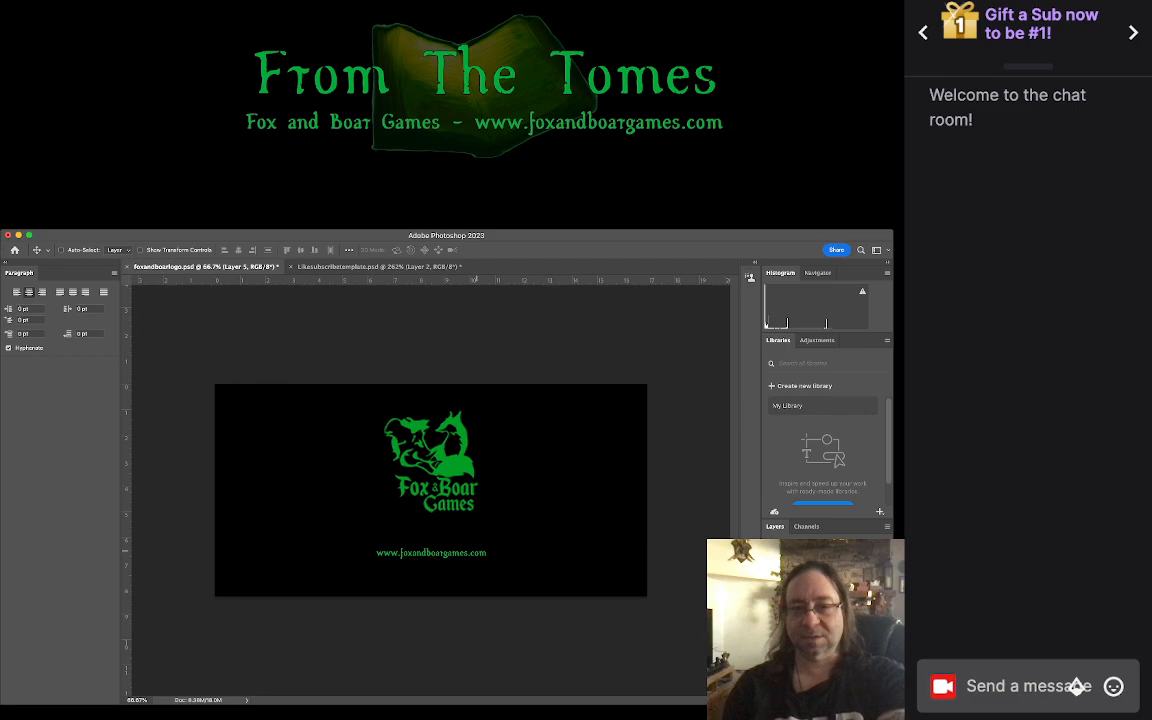
drag(474, 552, 497, 524)
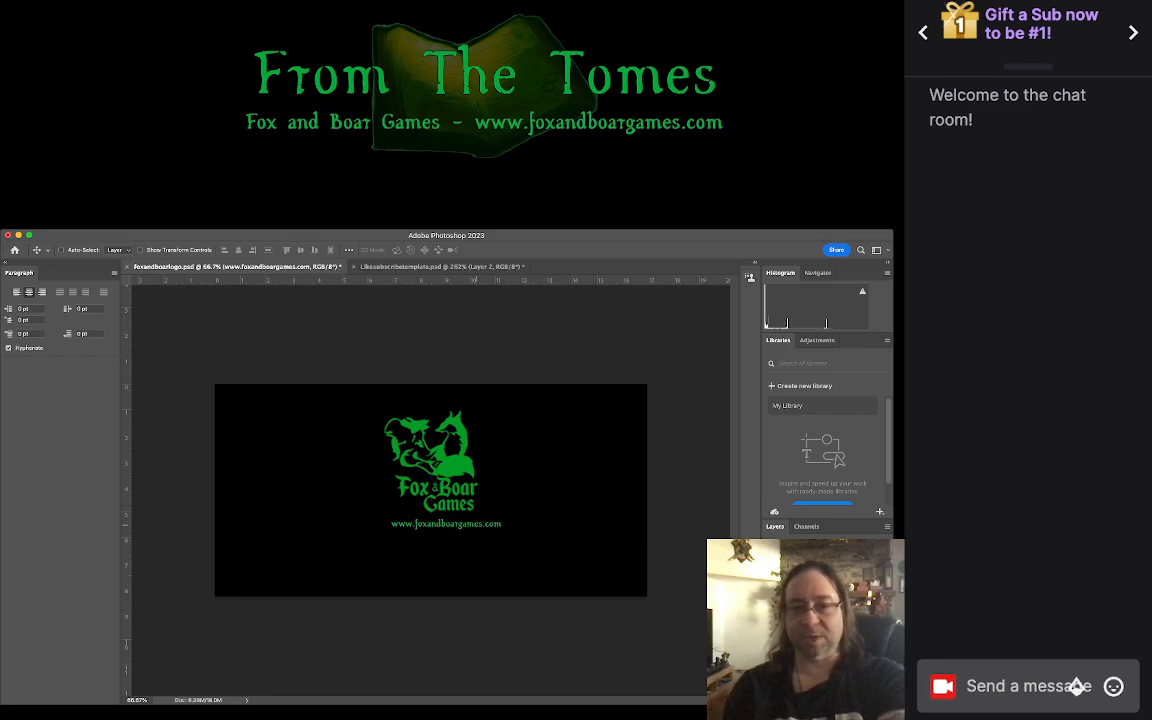
double_click(439, 523)
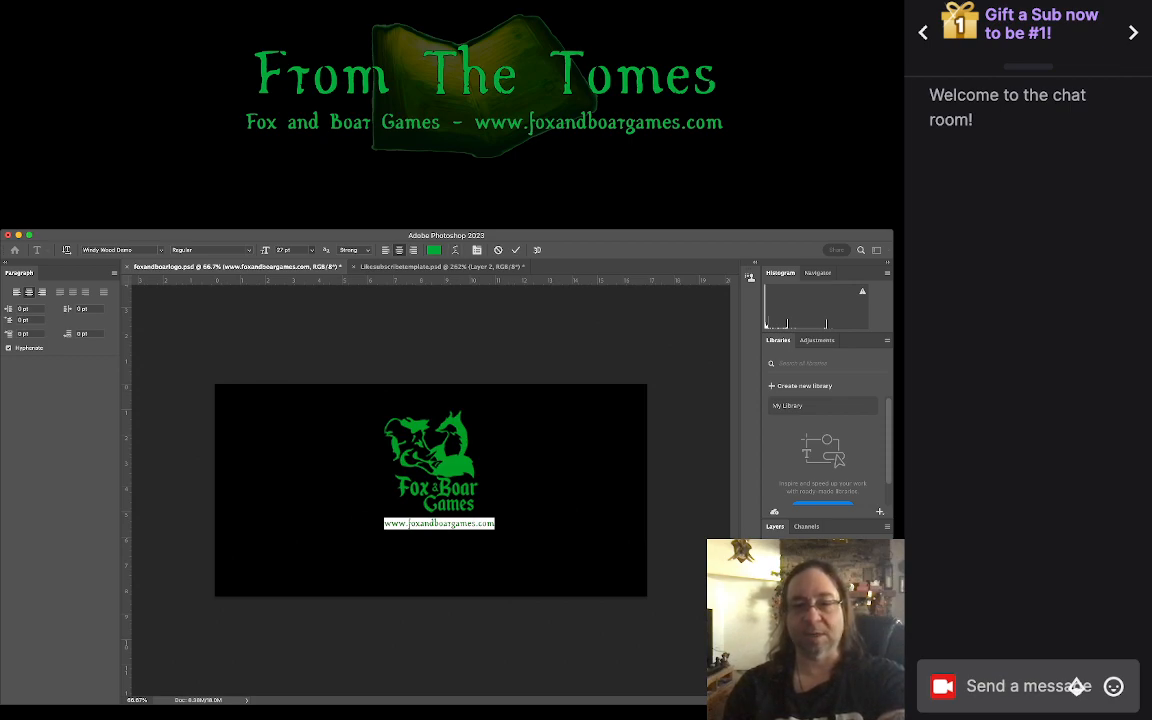
click(298, 393)
key(ctrl+Return)
key(v)
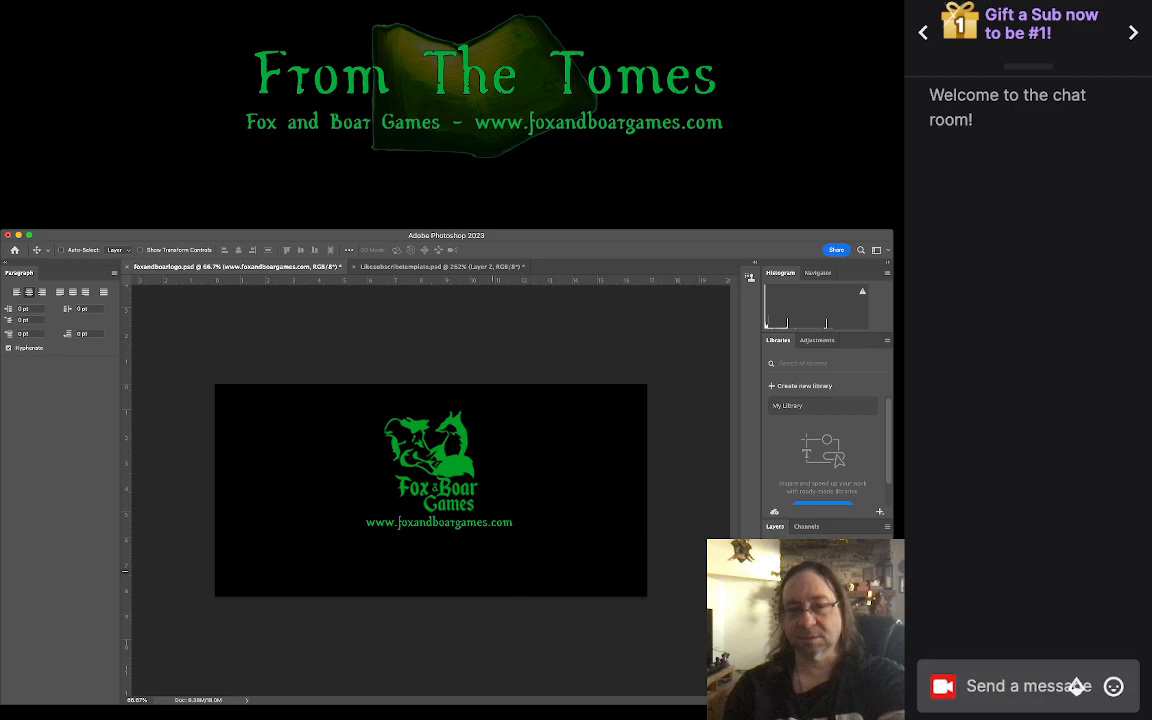
Step: Reposition the enlarged website text close under the logo and save foxandboarlogo.psd
drag(482, 527, 436, 514)
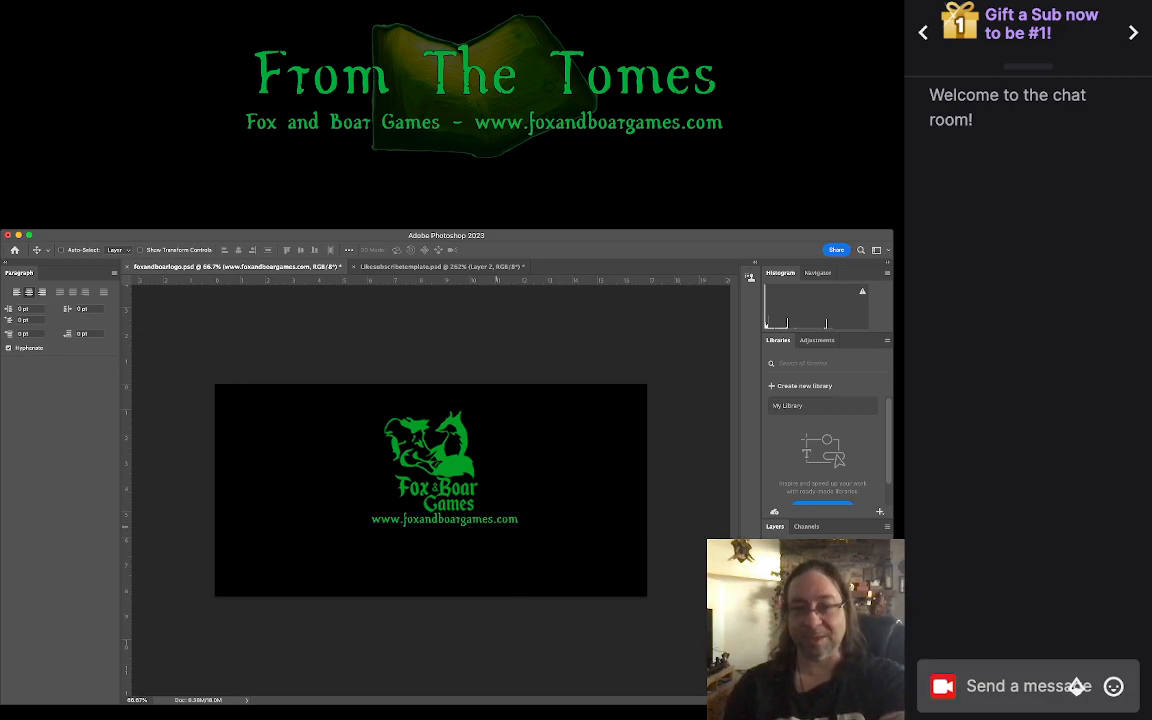
key(super+s)
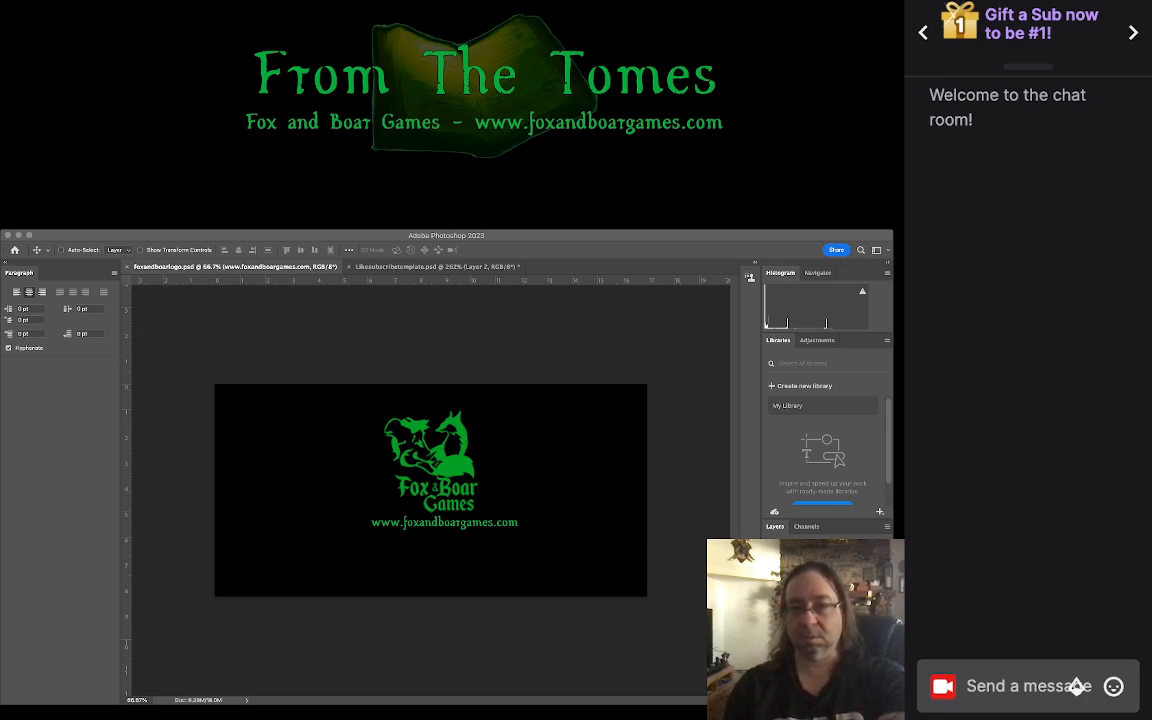
Step: Shrink the logo on Layer 5 to about 50.76% with Free Transform and move it into the left half of the canvas
click(822, 620)
click(632, 565)
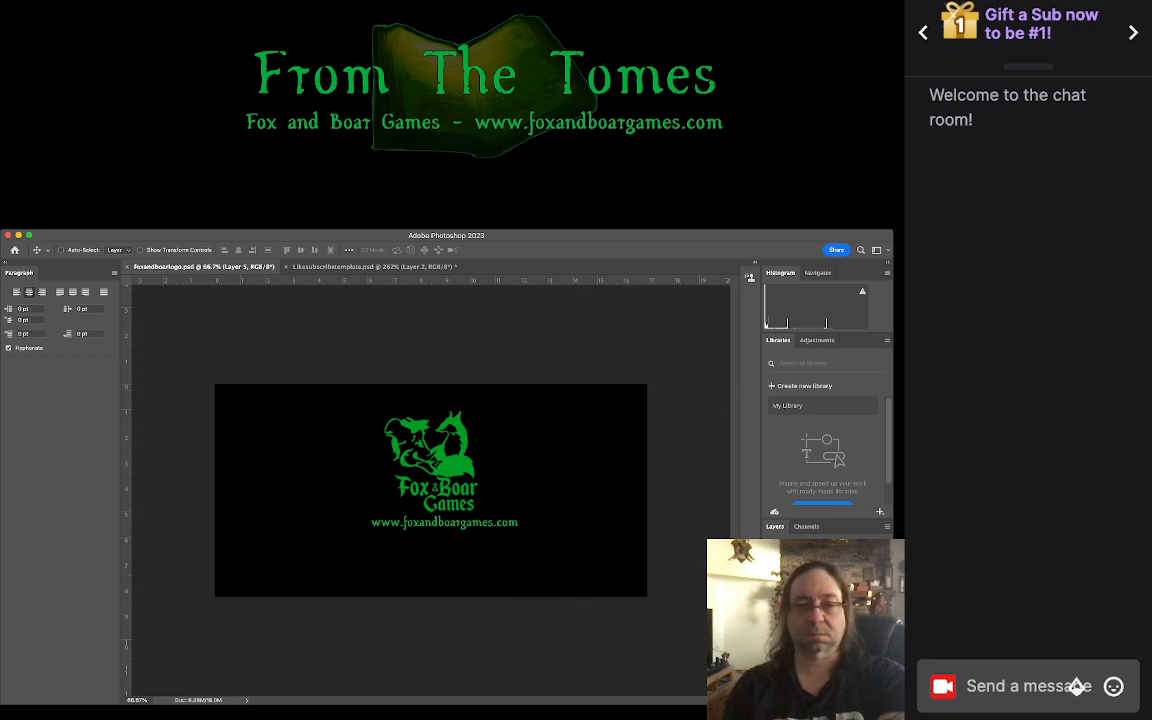
key(super+t)
drag(479, 410, 328, 490)
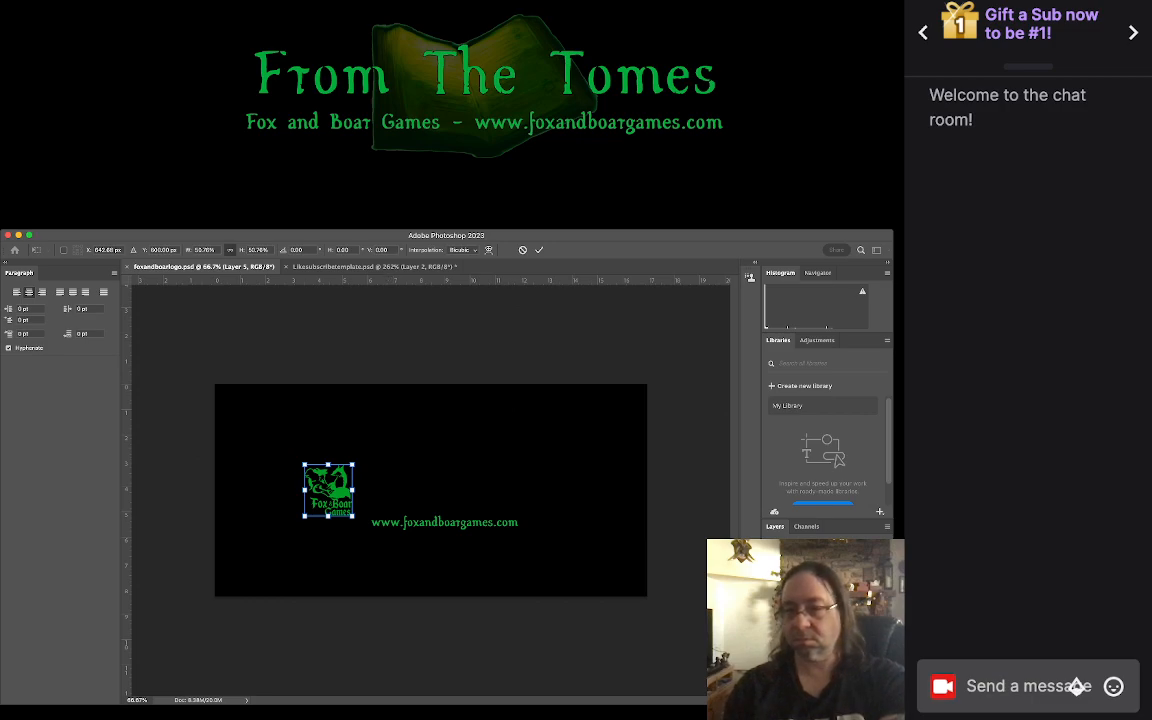
Step: Bring the hooded woman artwork into foxandboarlogo.psd as a new layer behind the small logo, covering the black background
click(815, 600)
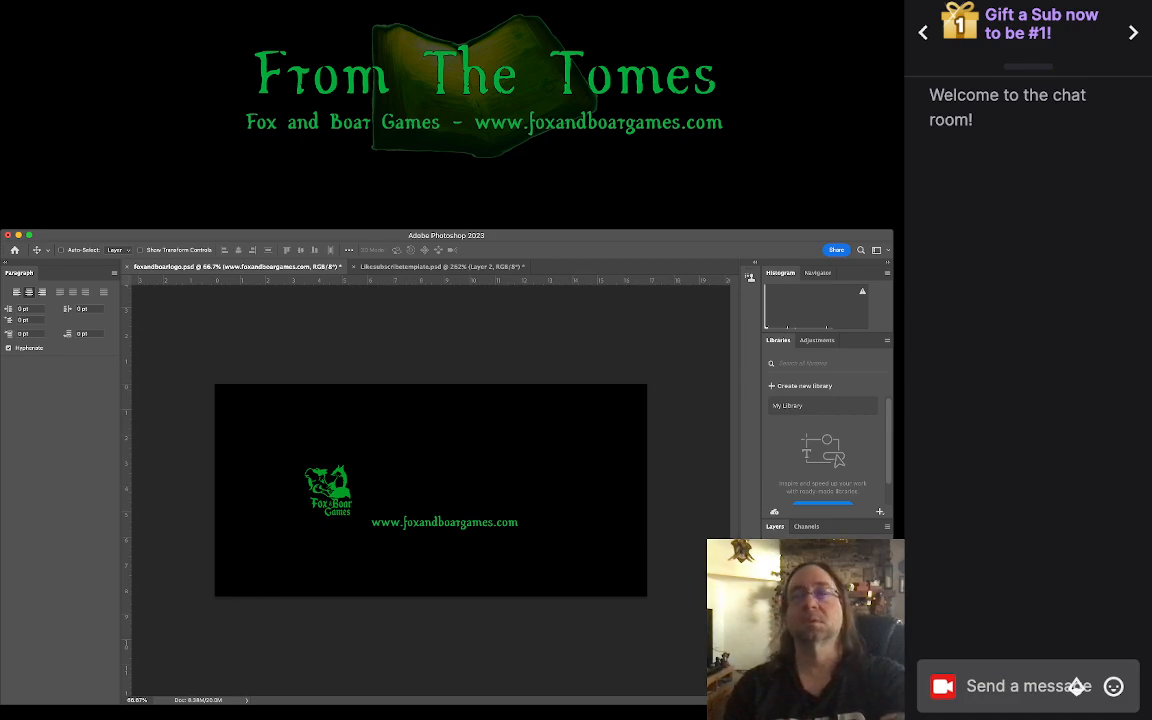
key(super+Tab)
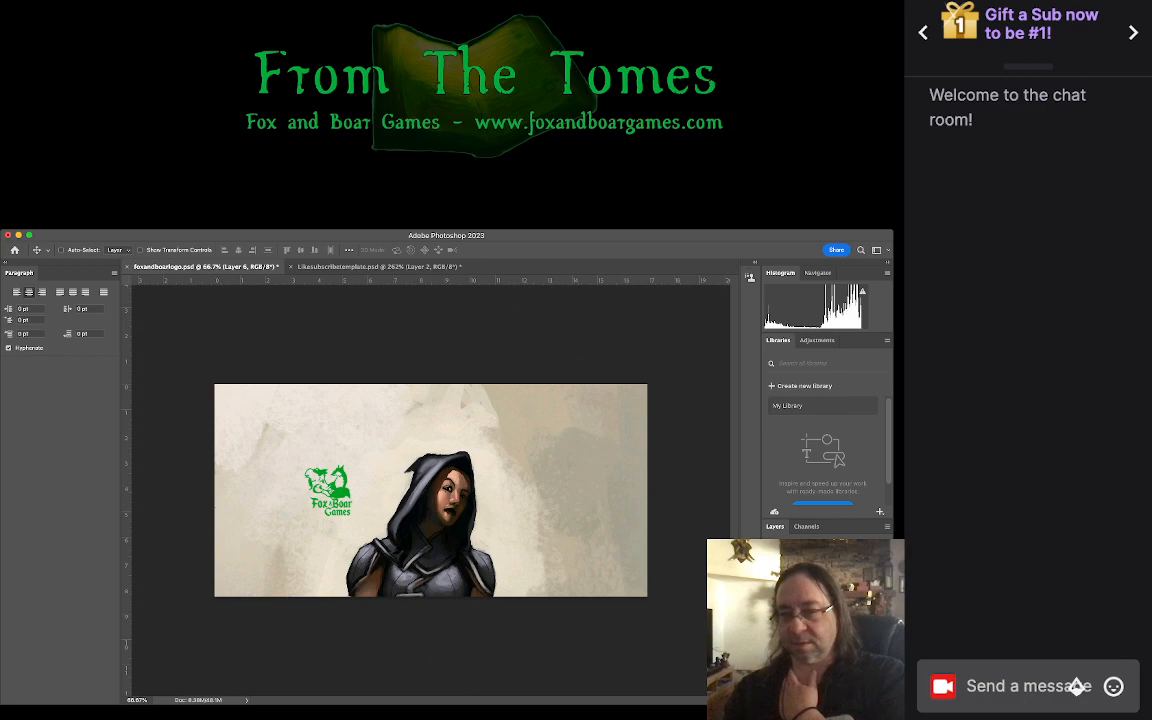
Step: Change the small fox-and-boar logo on Layer 5 from green to black and save foxandboarlogo.psd
click(825, 625)
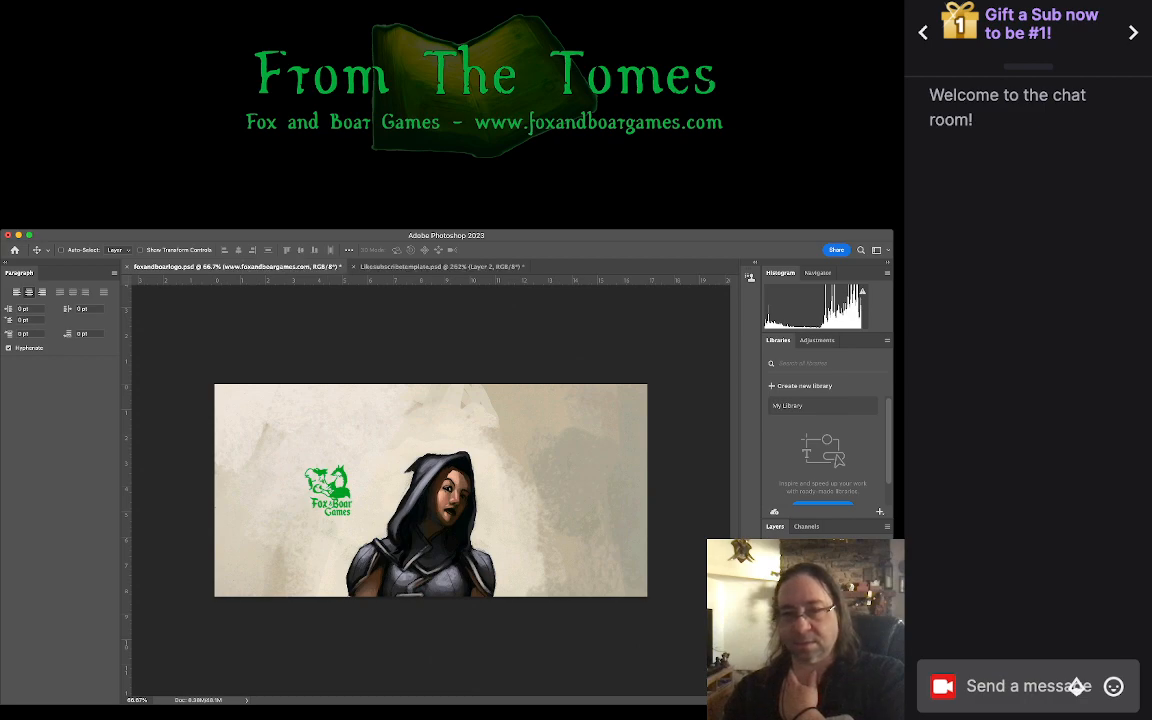
mouse_move(328, 490)
mouse_down()
mouse_move(236, 350)
mouse_move(328, 490)
mouse_up()
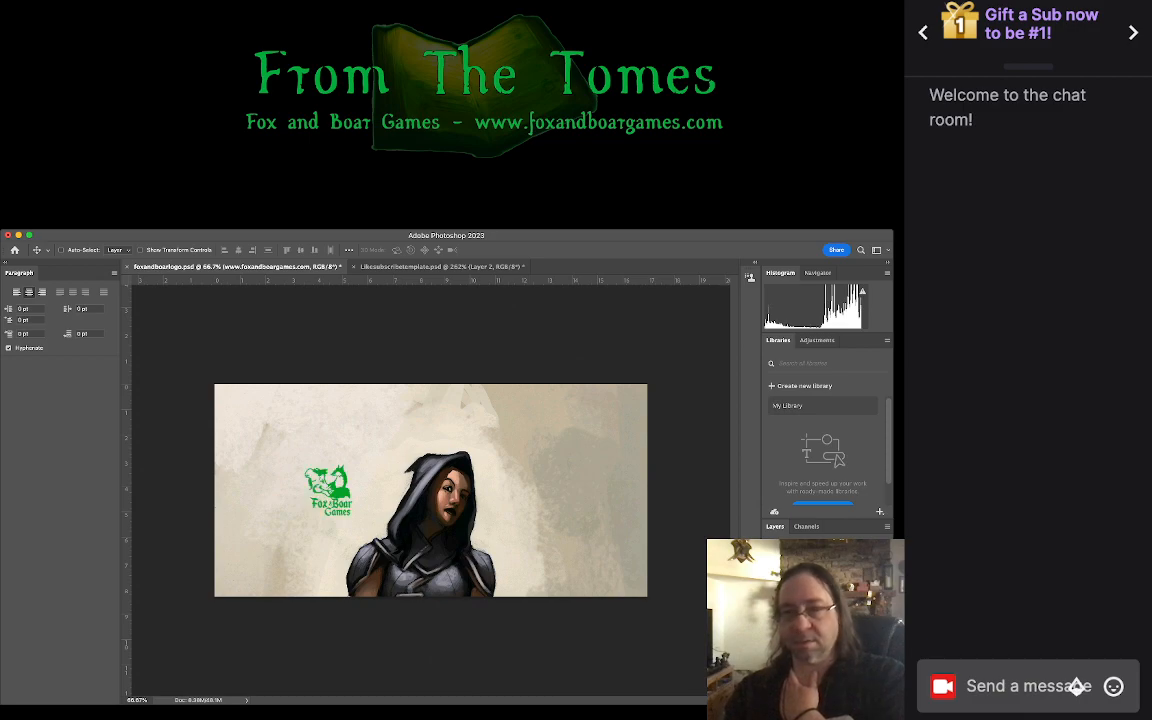
click(825, 625)
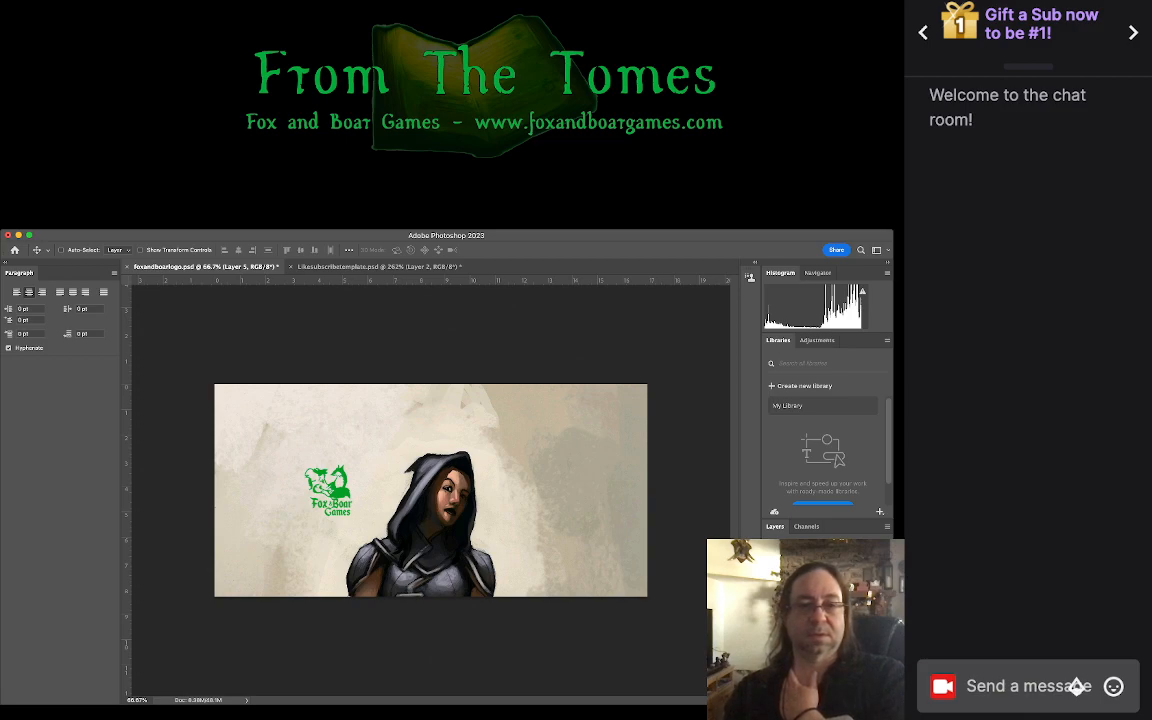
key(i)
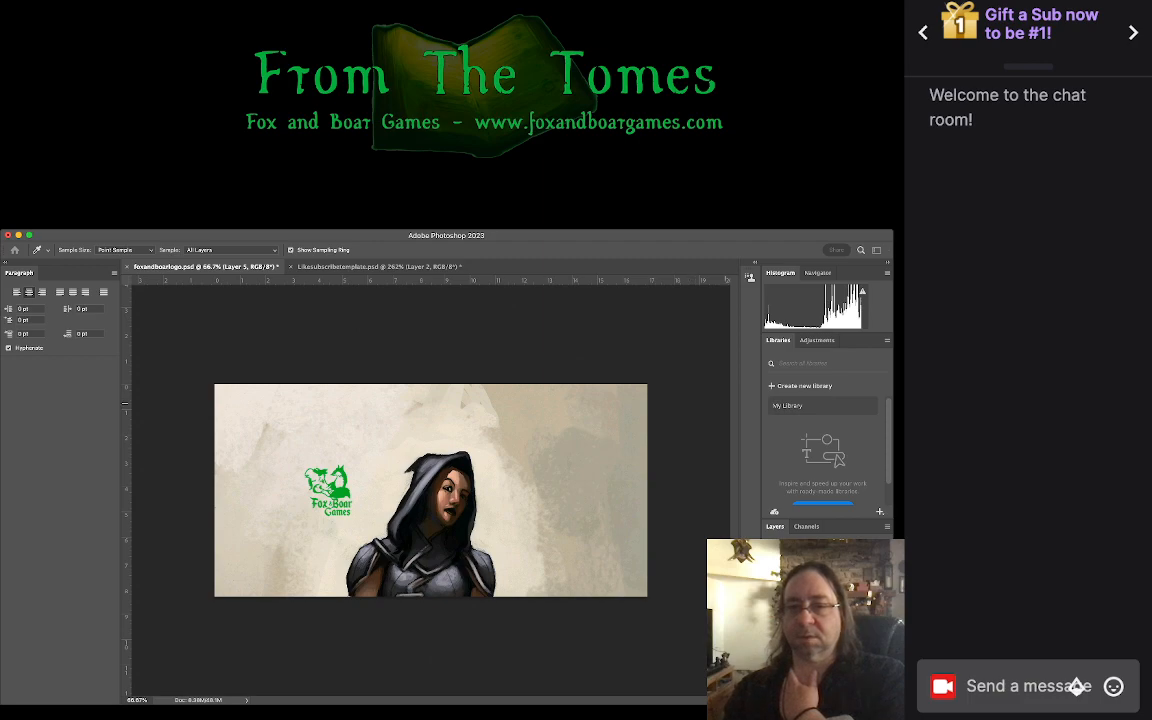
key(Return)
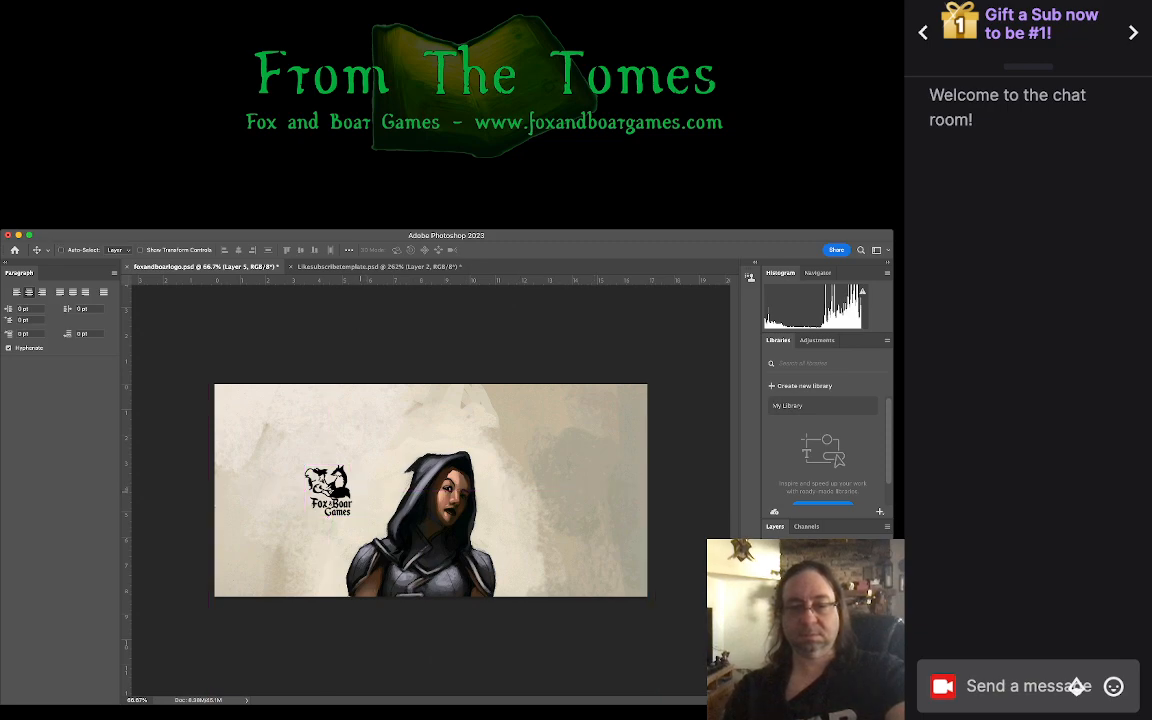
key(super+s)
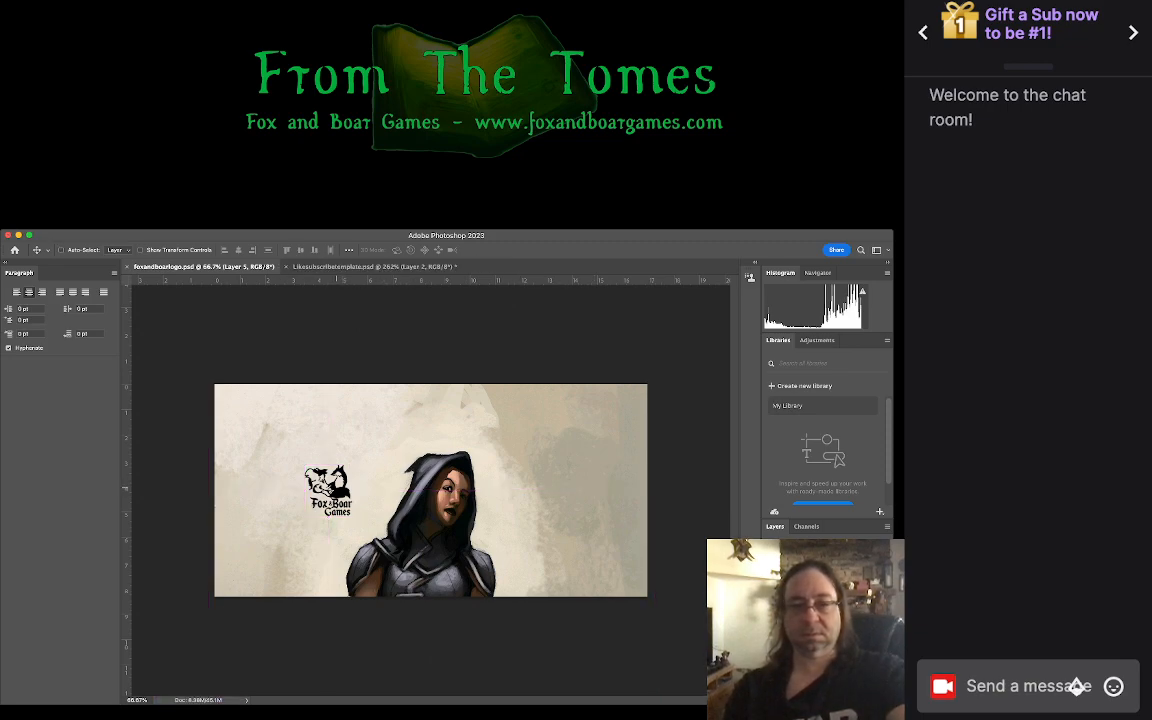
Step: Move the small black fox-and-boar logo from the left of the woman to the canvas's right edge, level with her face
drag(328, 490, 530, 490)
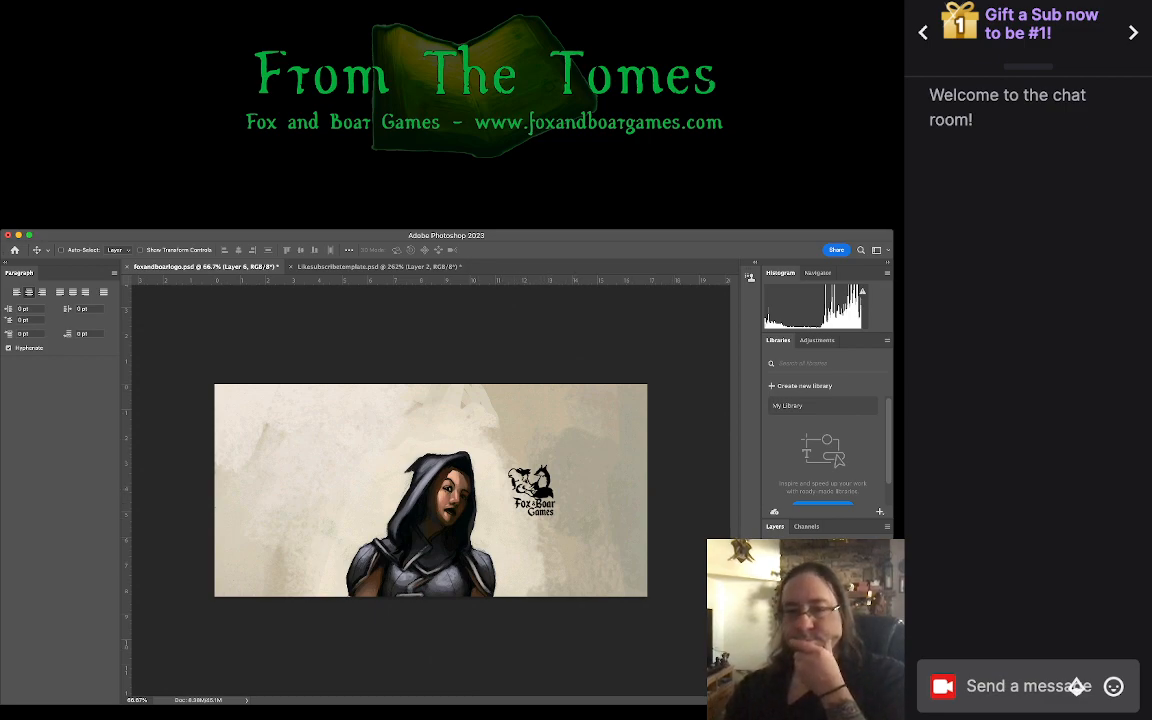
drag(538, 483, 624, 489)
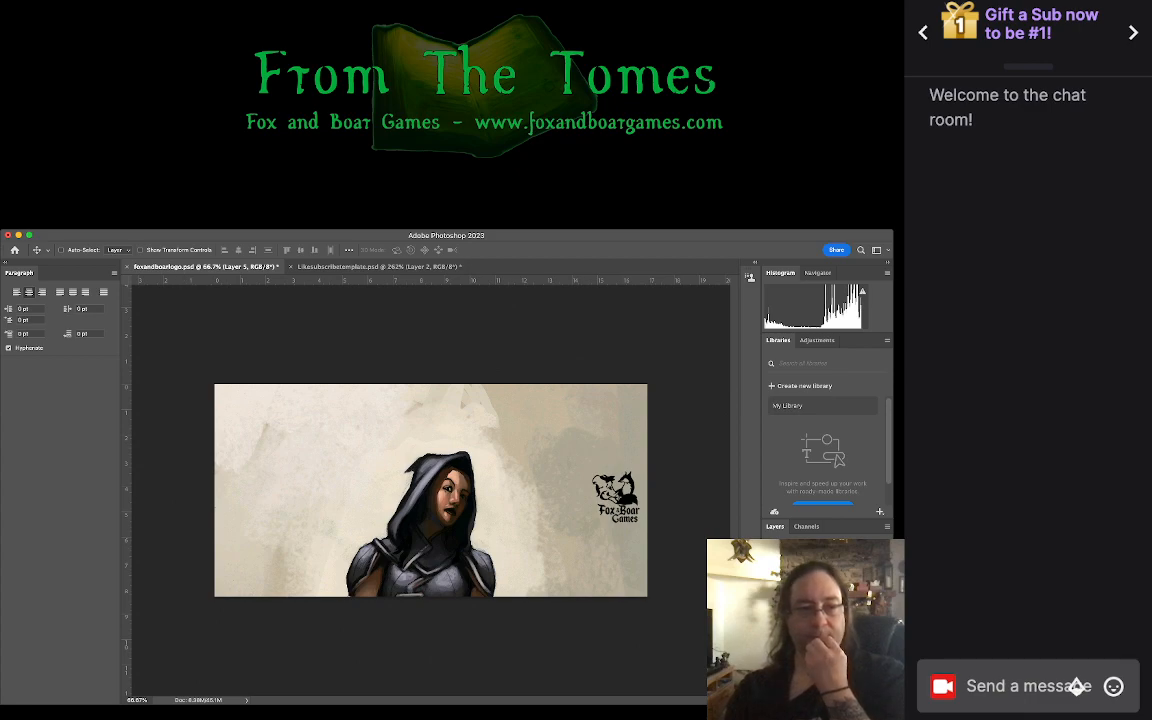
key(t)
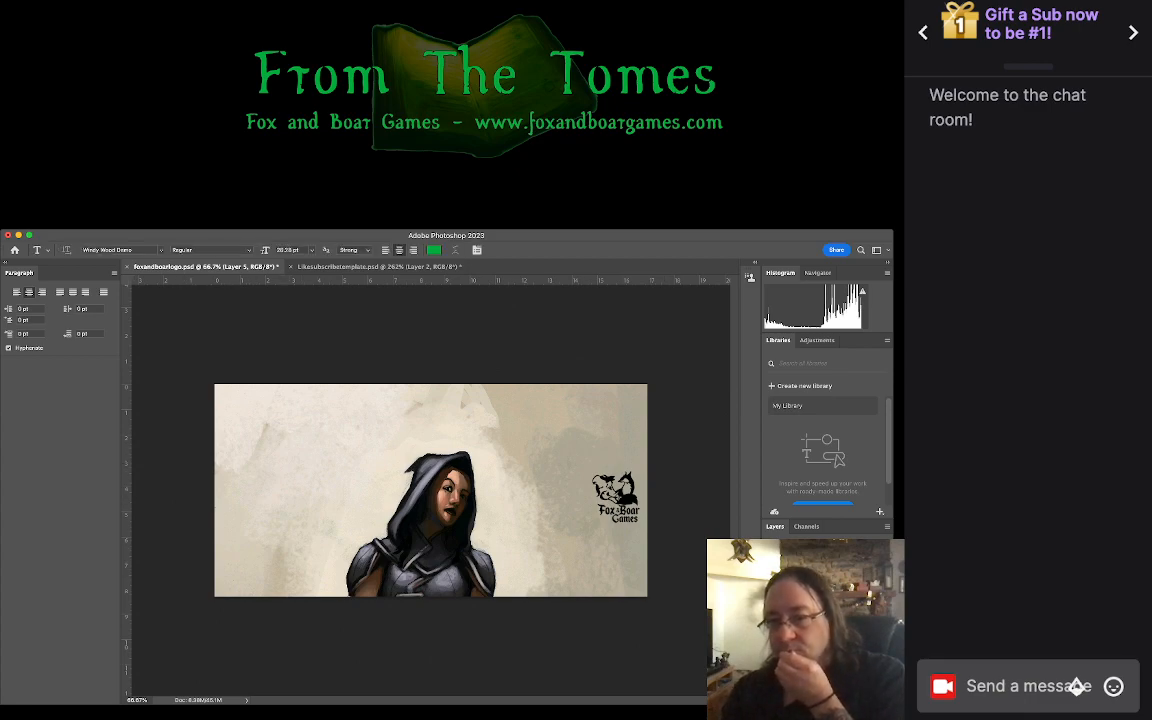
click(825, 622)
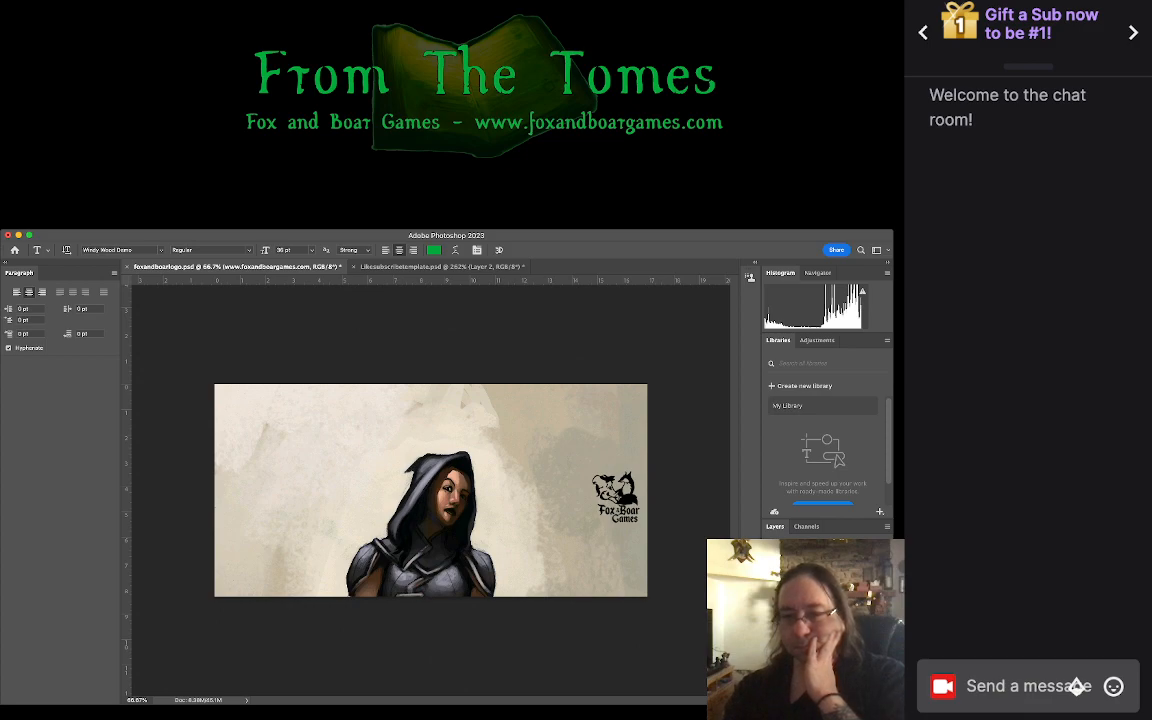
key(super+z)
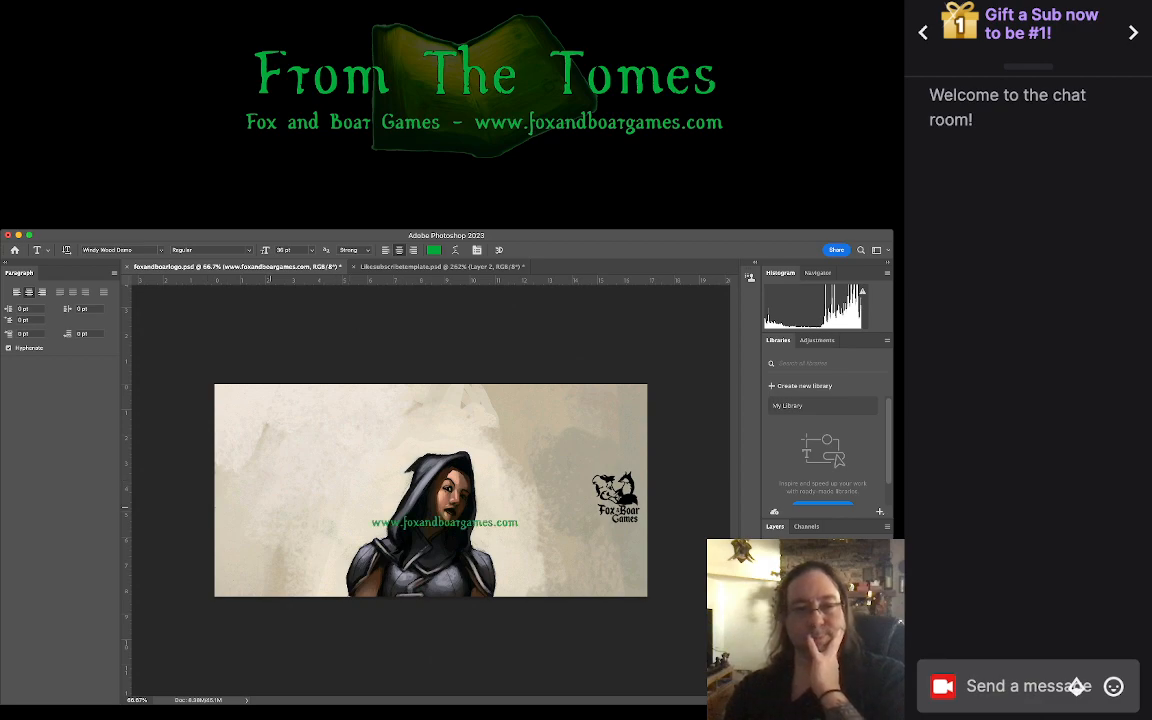
drag(373, 523, 520, 523)
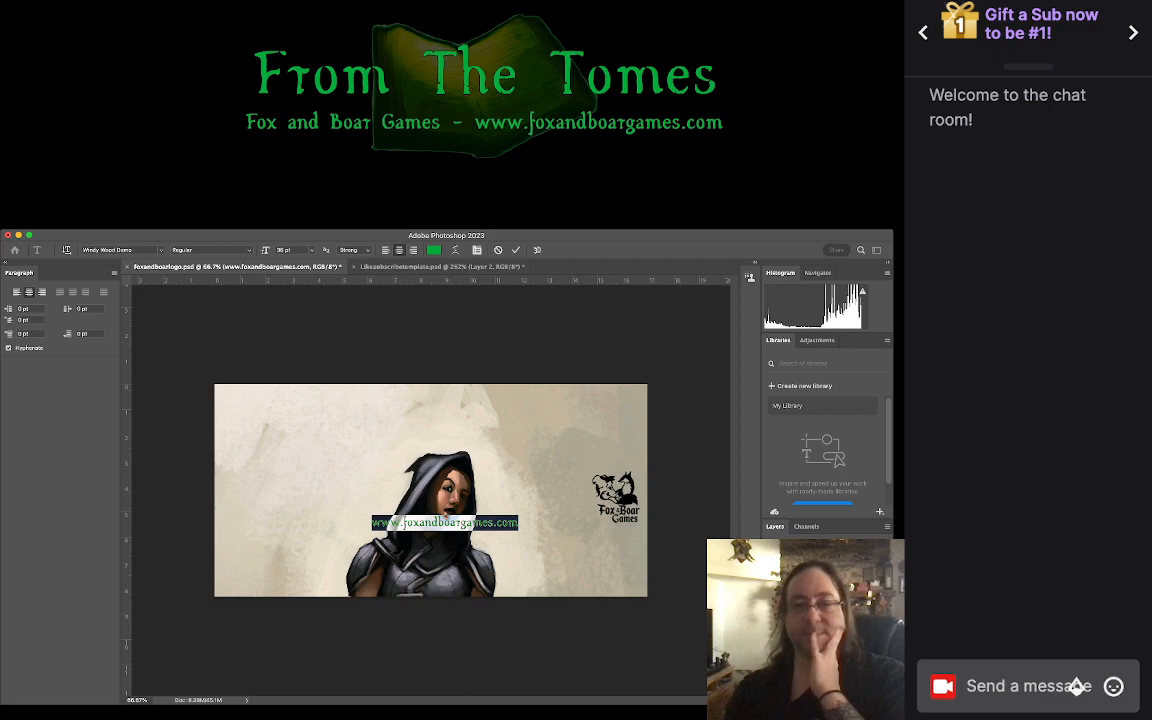
click(518, 523)
click(645, 578)
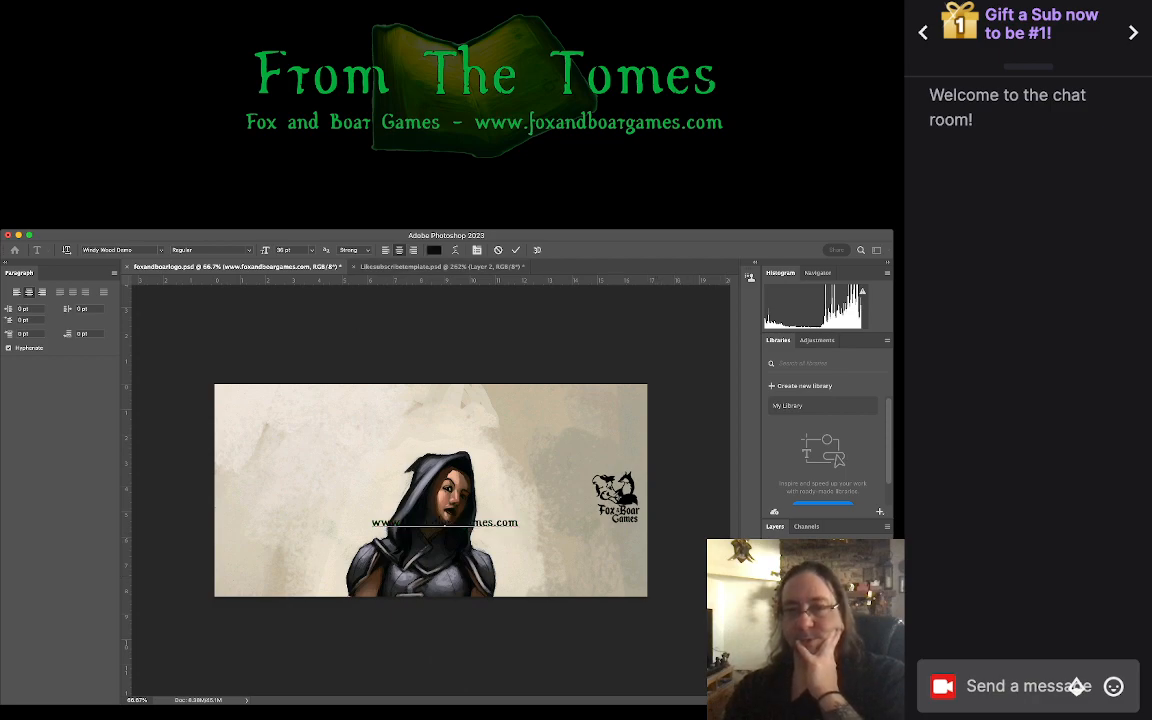
key(super+a)
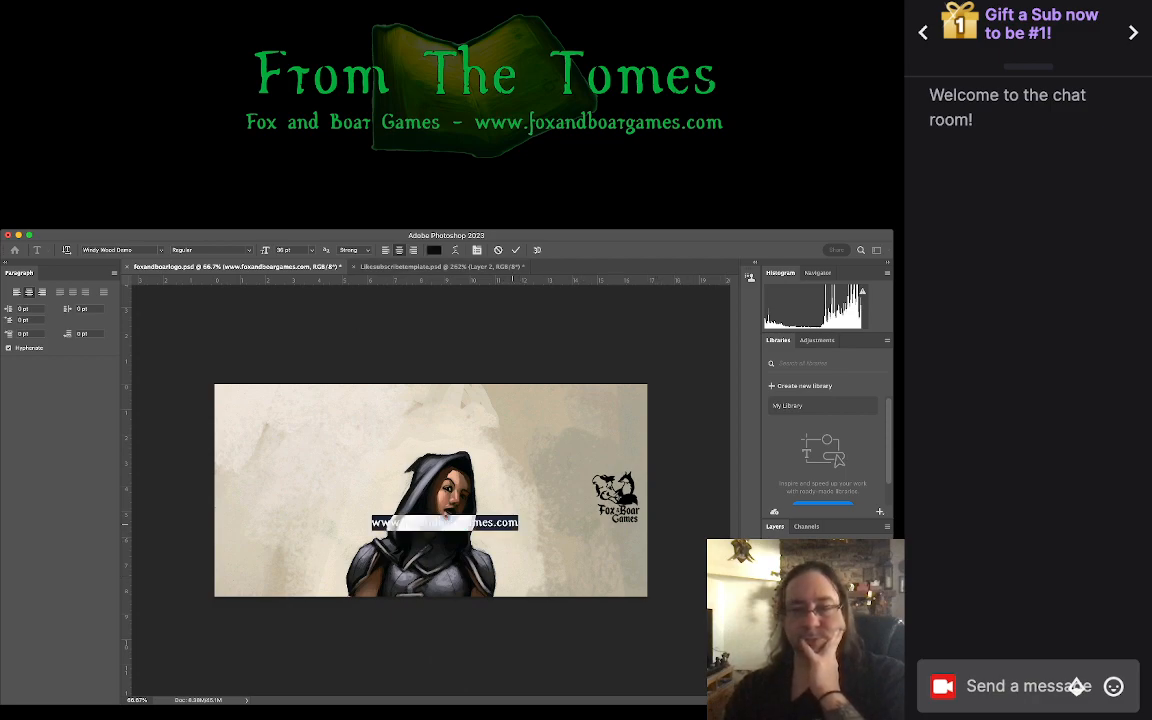
key(super+Return)
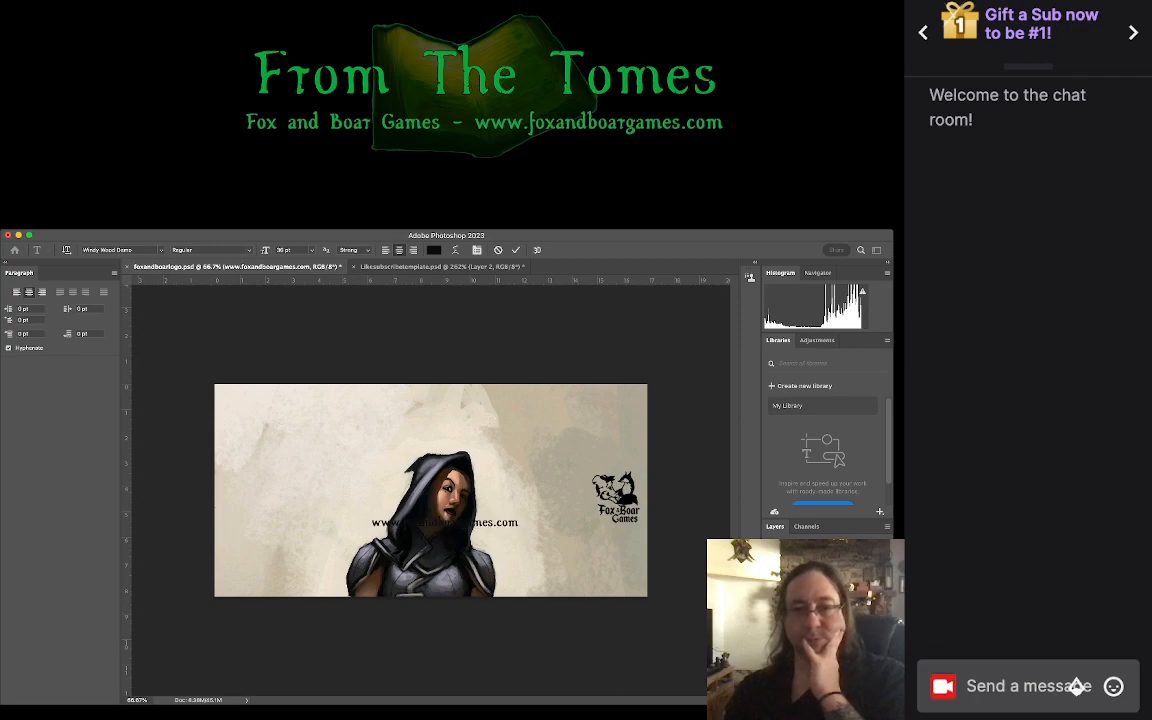
Step: Move the website text to the left of the woman and enlarge it to 48 pt
key(v)
drag(504, 523, 351, 494)
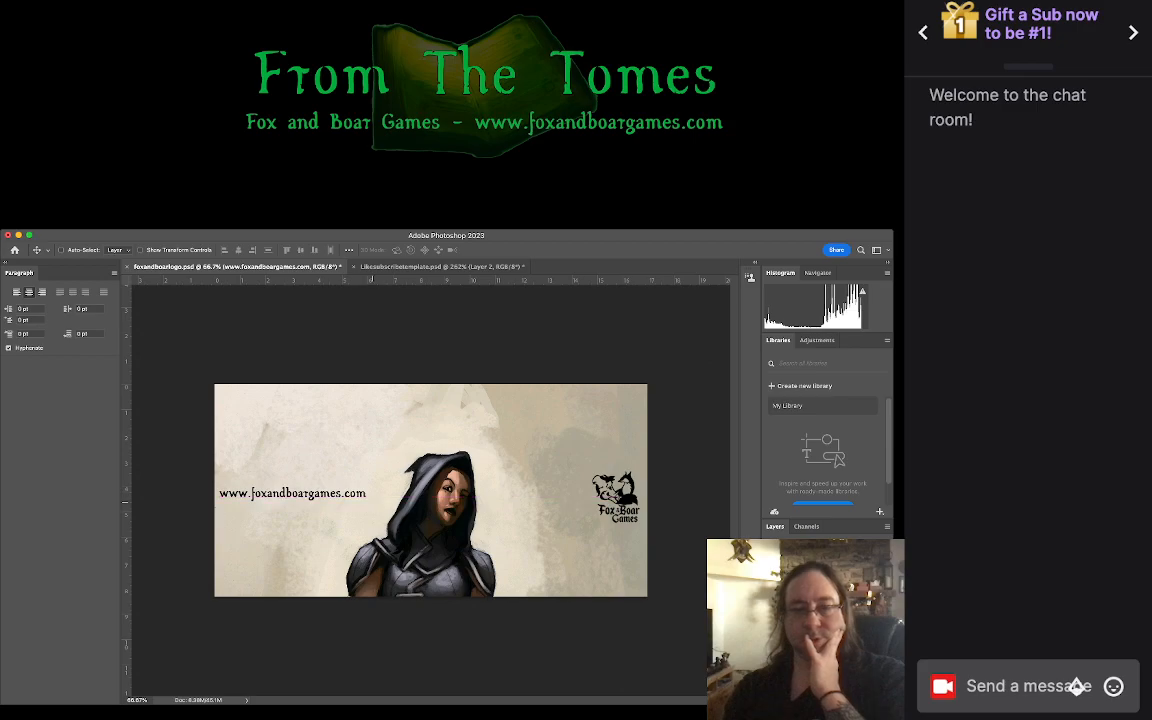
double_click(351, 494)
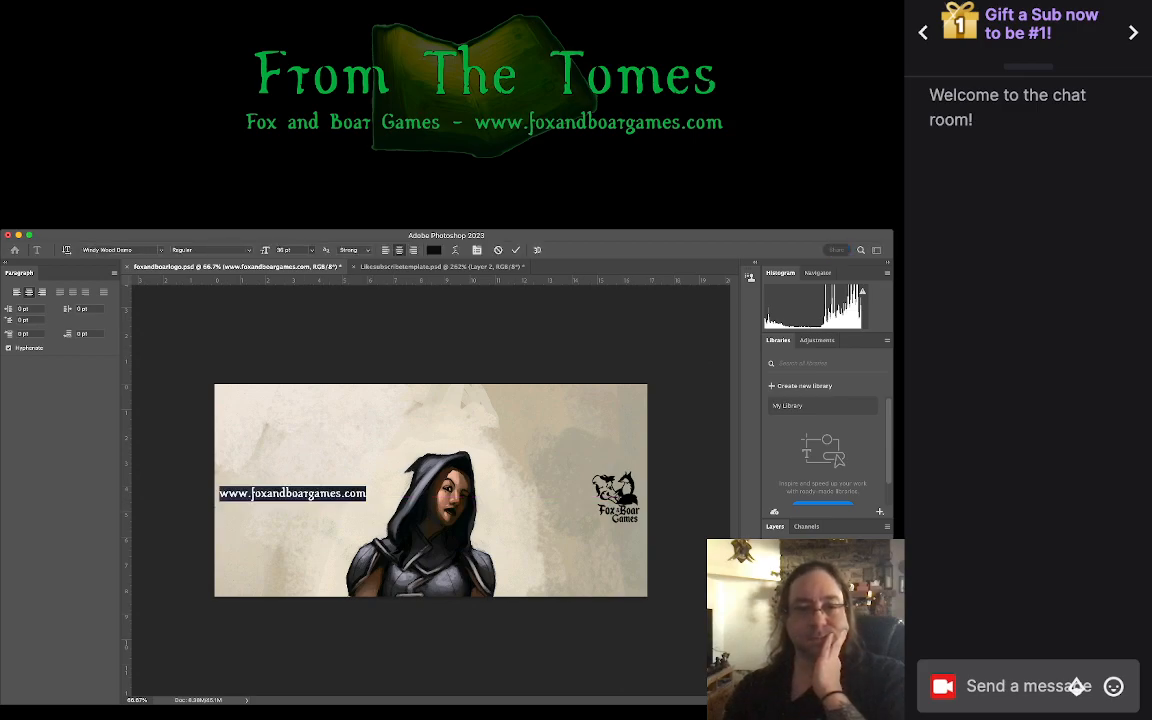
key(super+shift+period)
key(super+Return)
key(v)
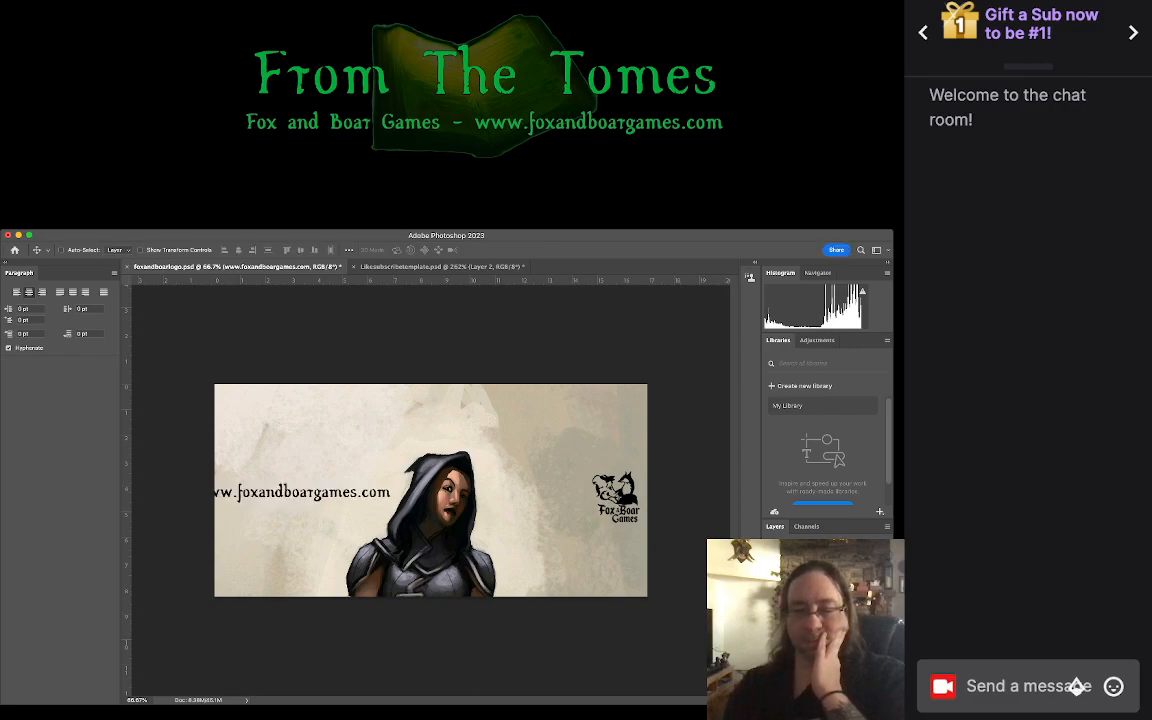
Step: Shift the enlarged website text right and centre it horizontally across the woman at chin height
key(Right)
key(Right)
key(Right)
key(Right)
key(Right)
key(Right)
key(Right)
key(Right)
key(Right)
key(Right)
key(Right)
key(Right)
key(Right)
key(Right)
key(Right)
key(Right)
key(Right)
key(Right)
key(Right)
key(Right)
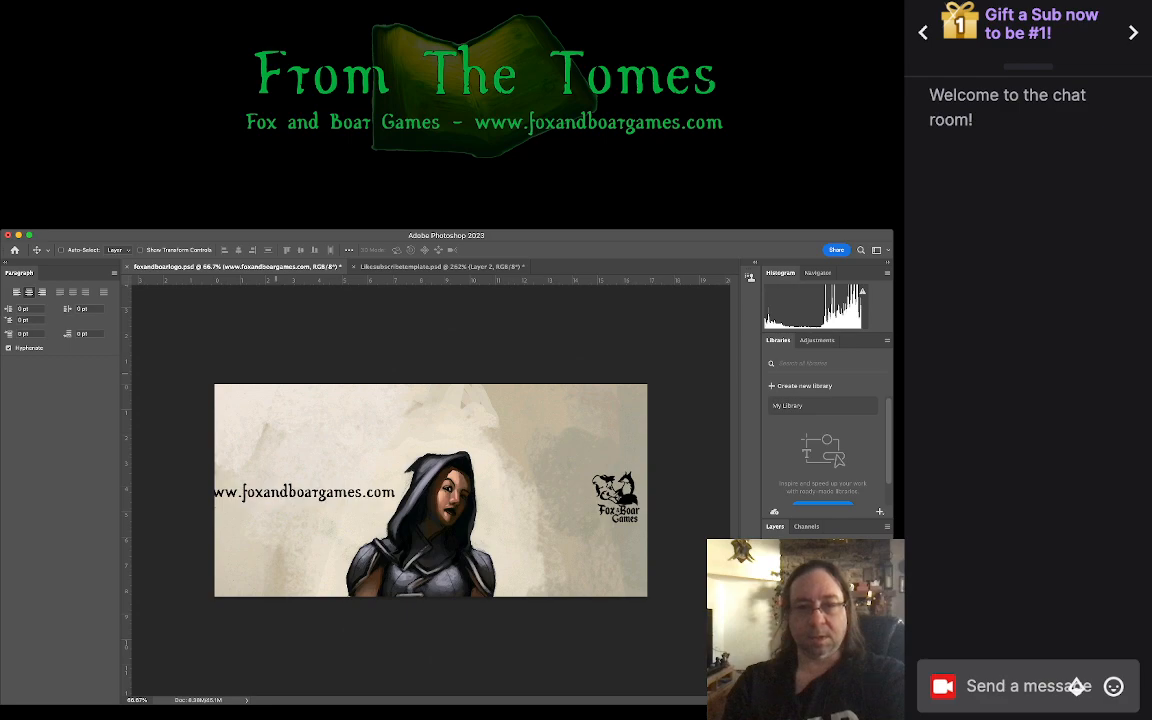
drag(278, 490, 409, 521)
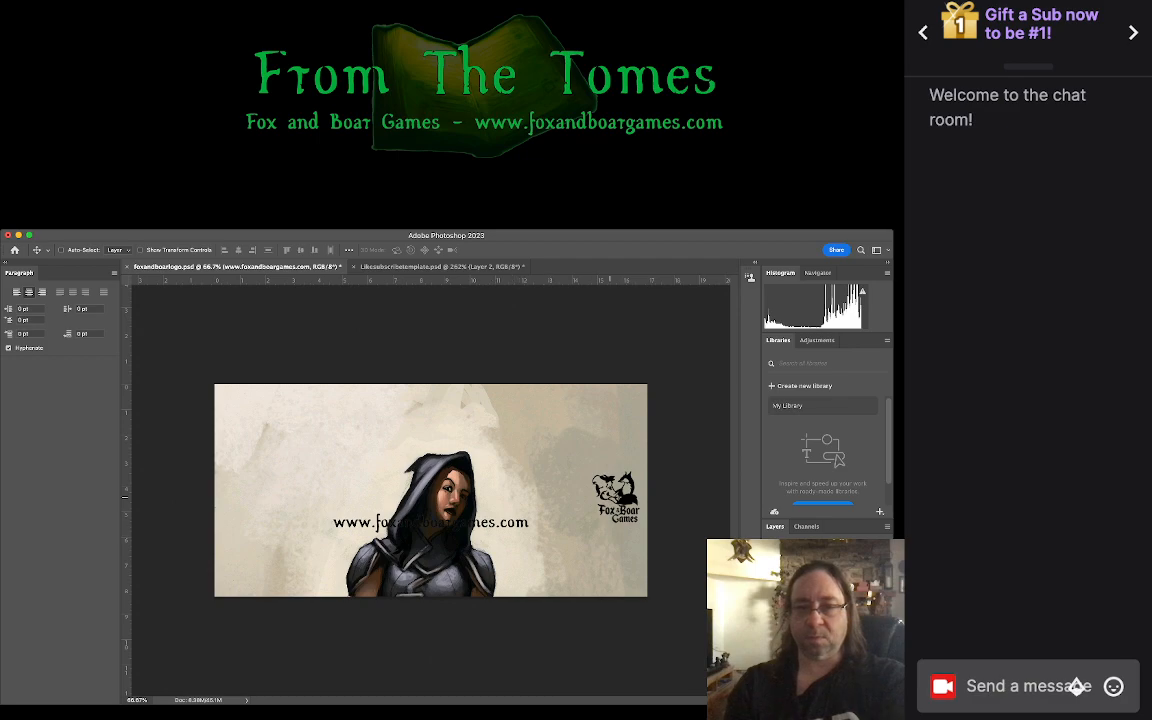
Step: Lower the logo on Layer 5 slightly and close Likesubscribetemplate.psd
drag(620, 497, 626, 508)
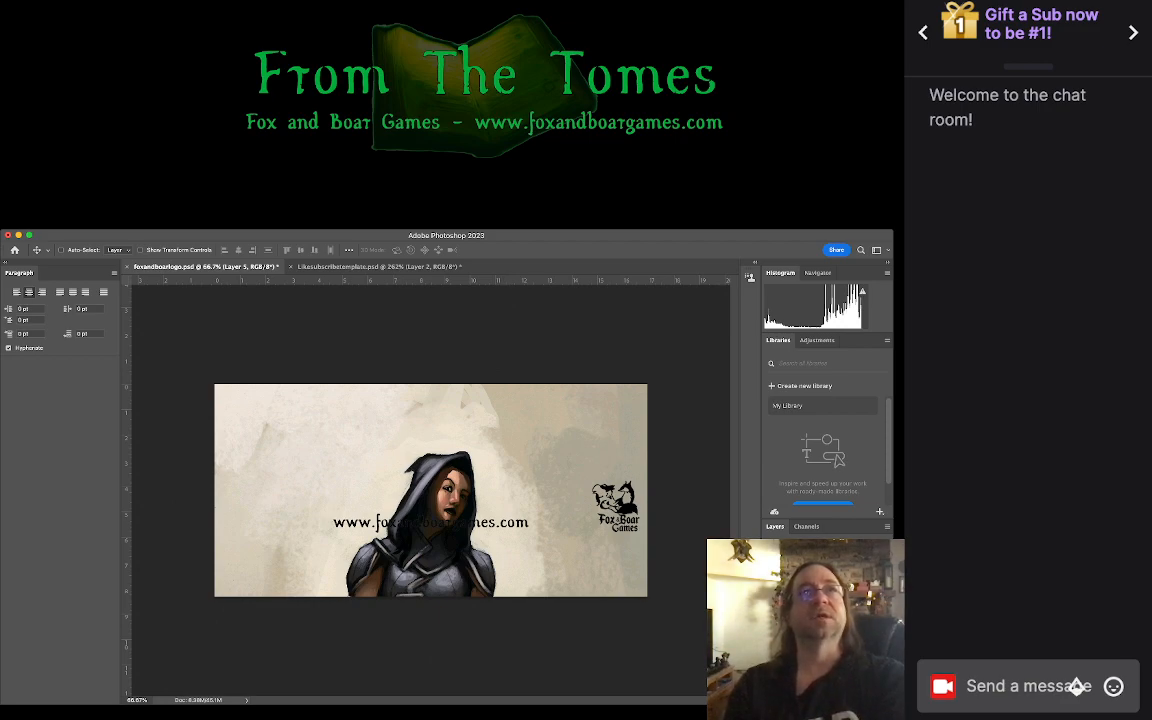
key(super+Tab)
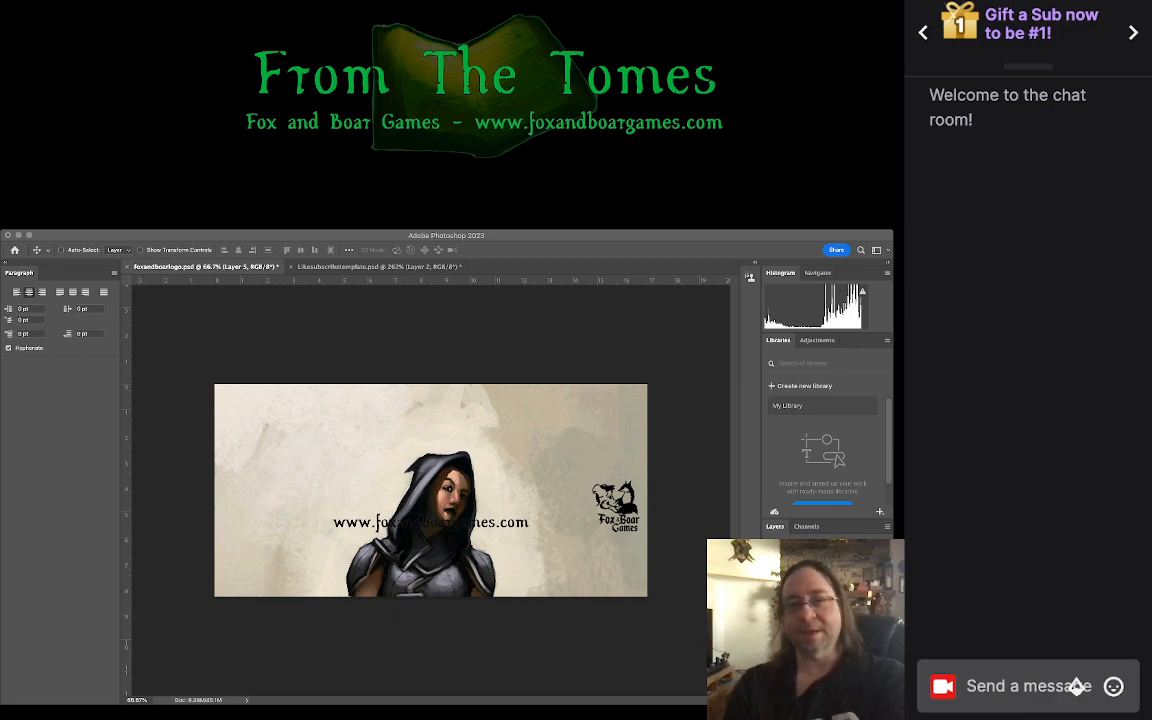
key(super+Tab)
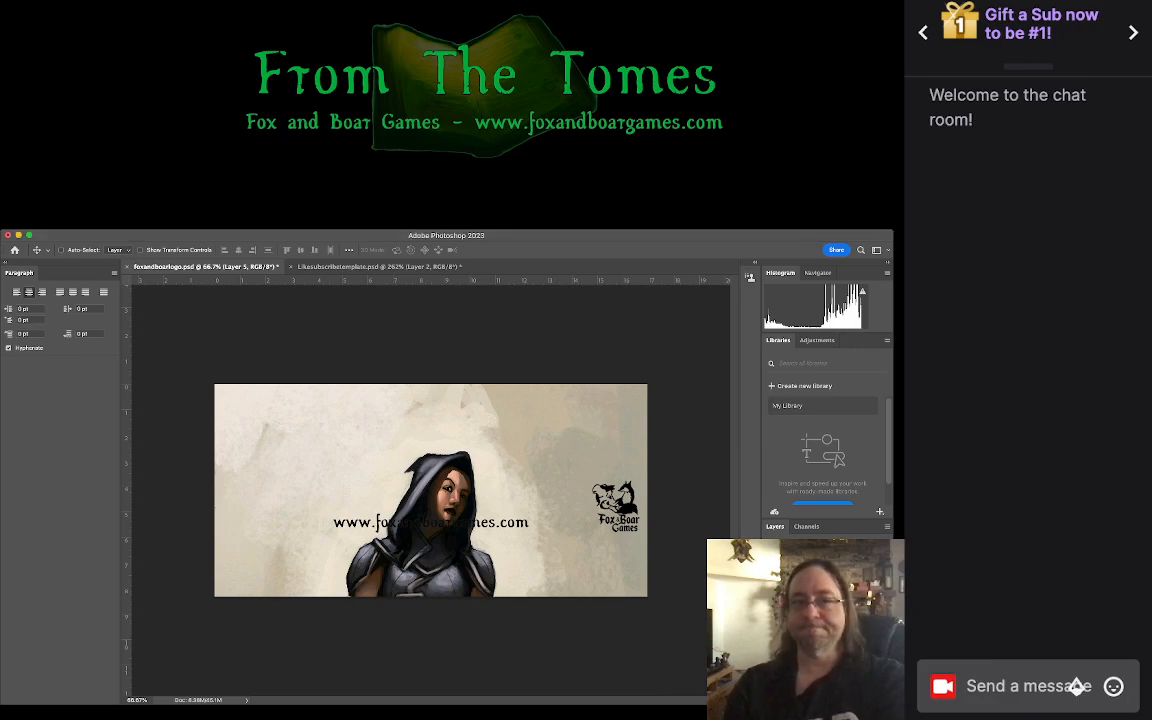
key(ctrl+Tab)
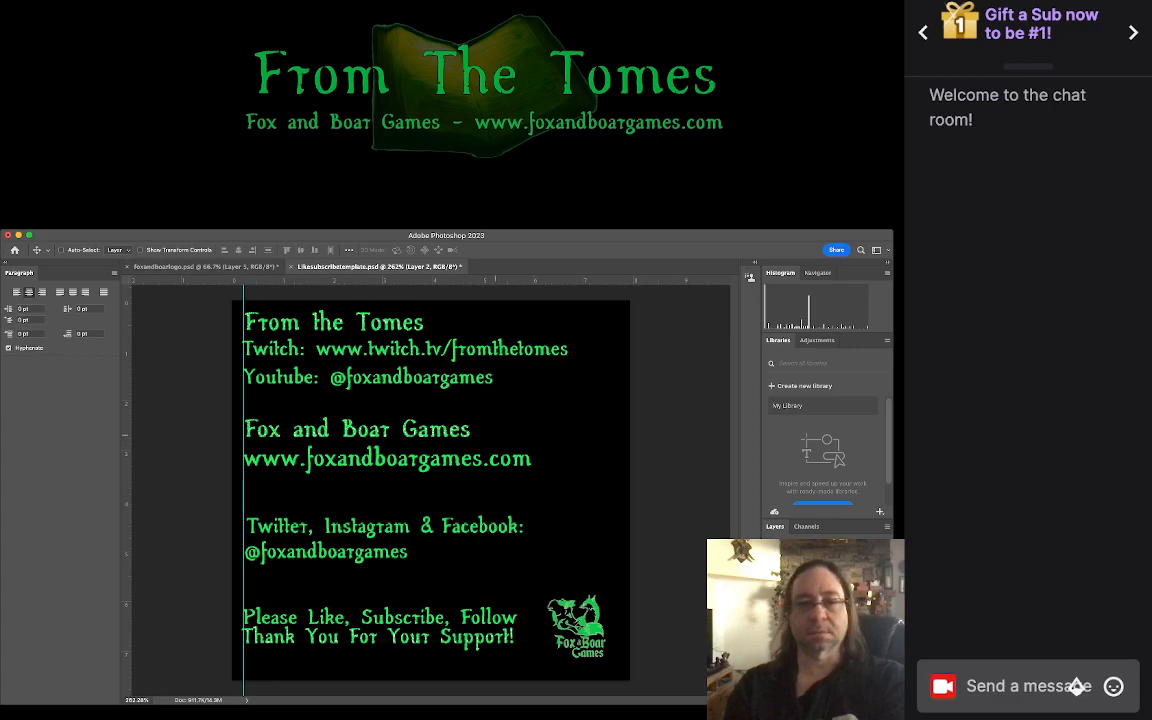
key(super+w)
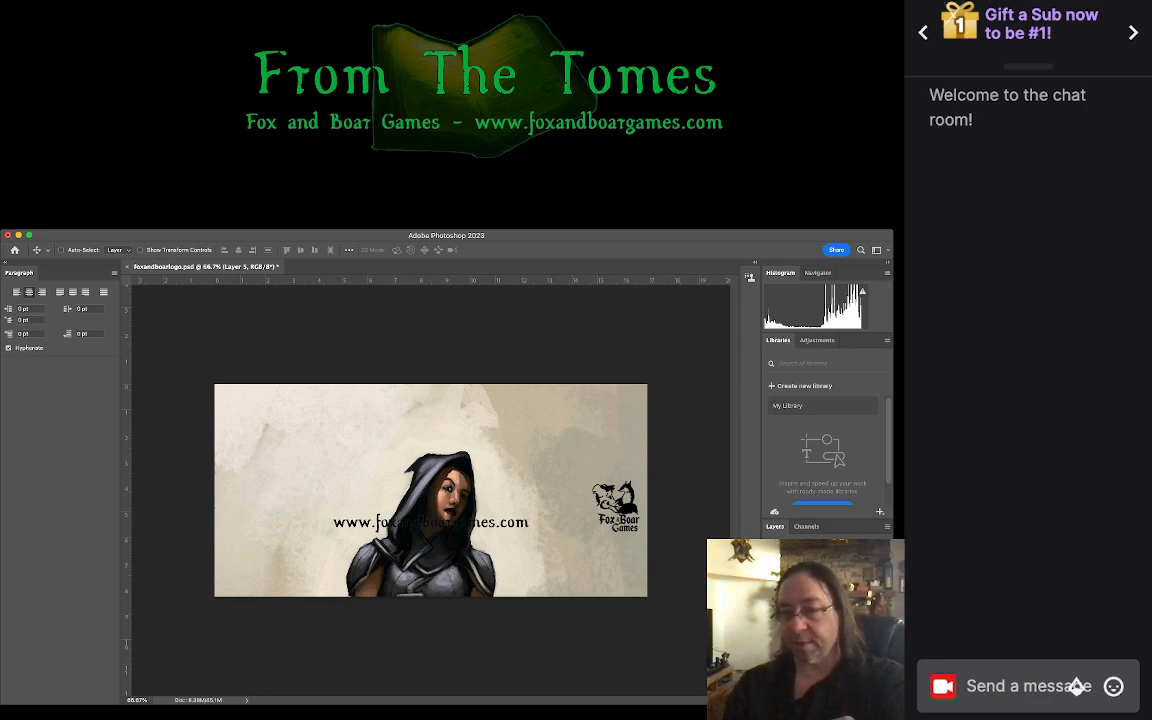
Step: Try a white outline around the fox-and-boar logo on Layer 5, then remove it
key(h)
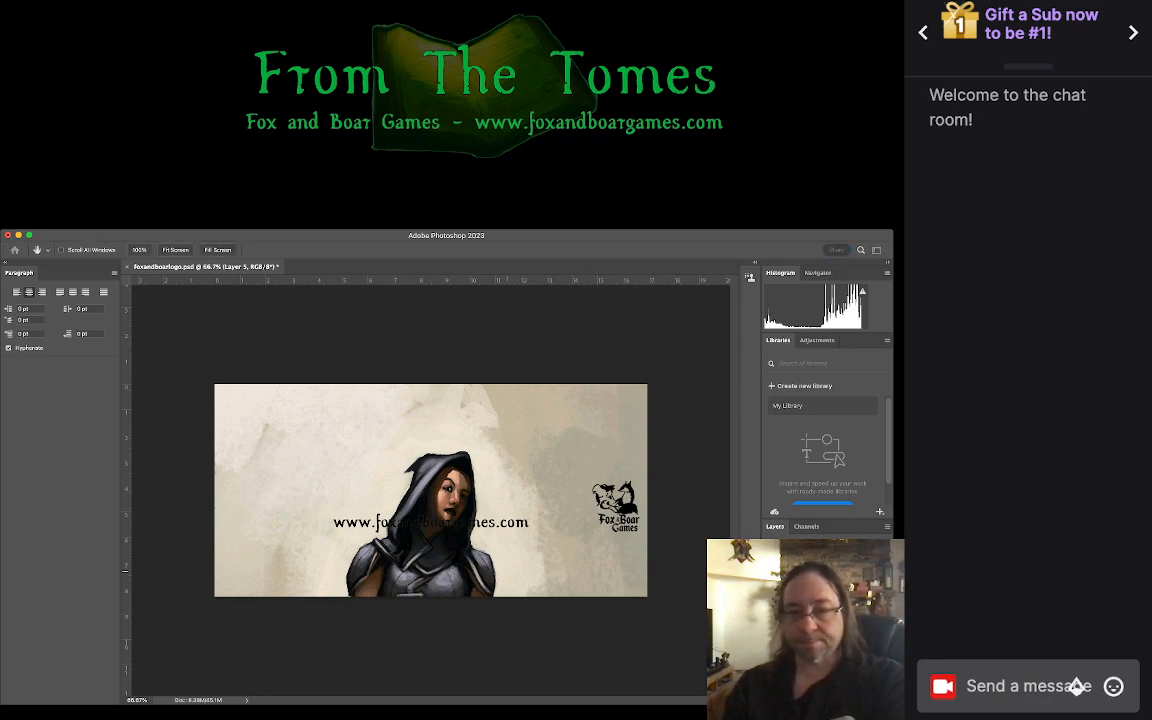
click(507, 571)
key(i)
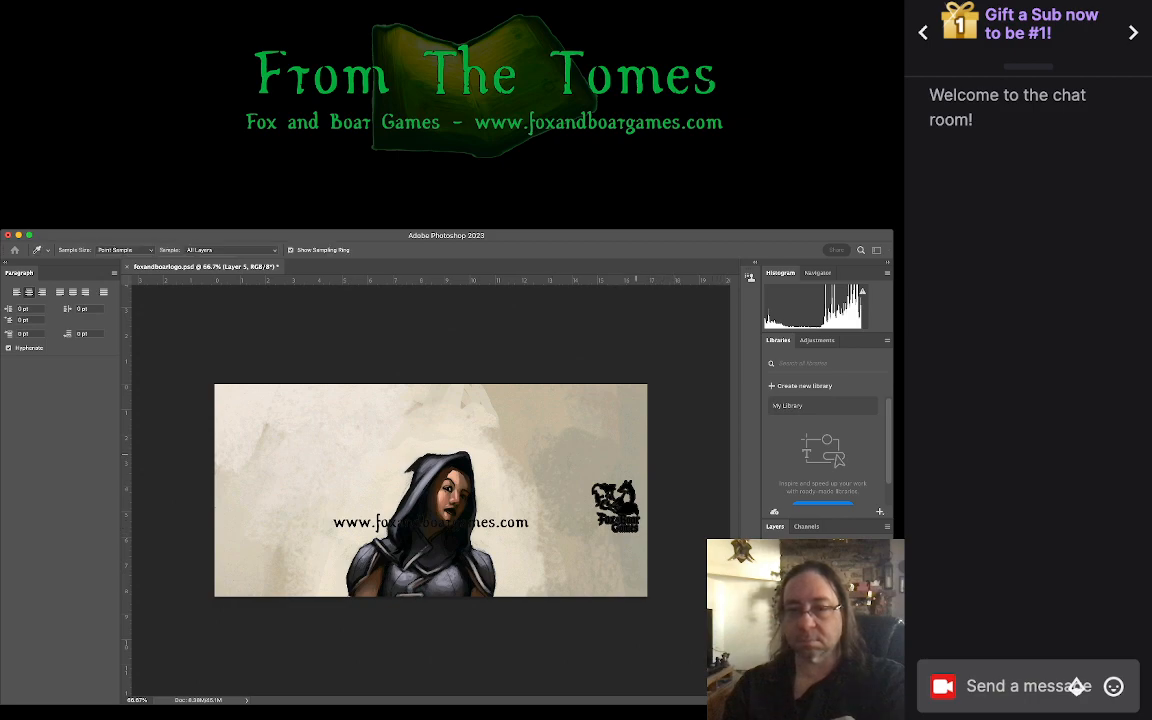
click(650, 454)
key(h)
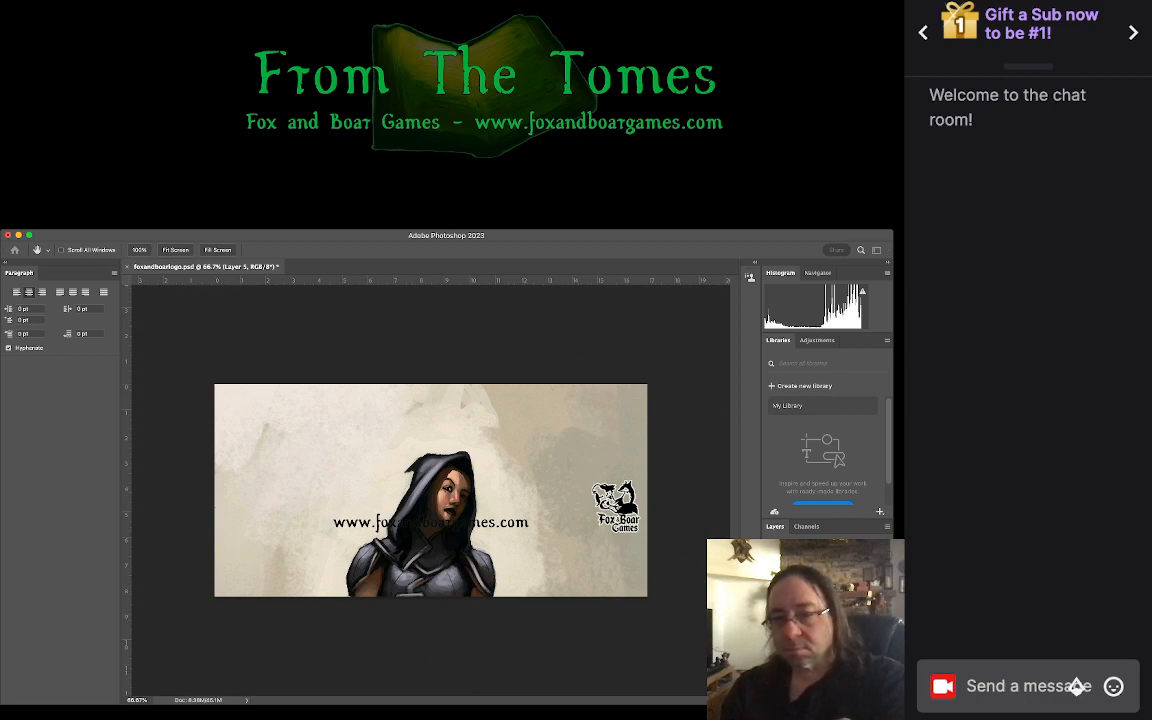
key(v)
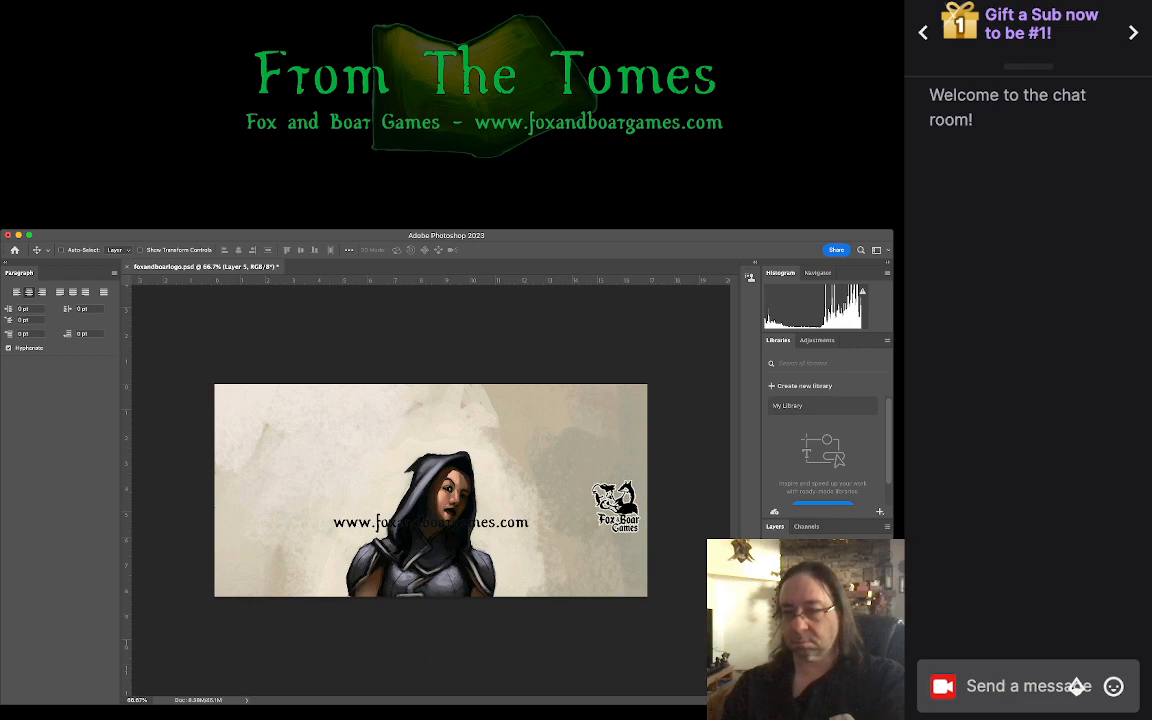
click(770, 600)
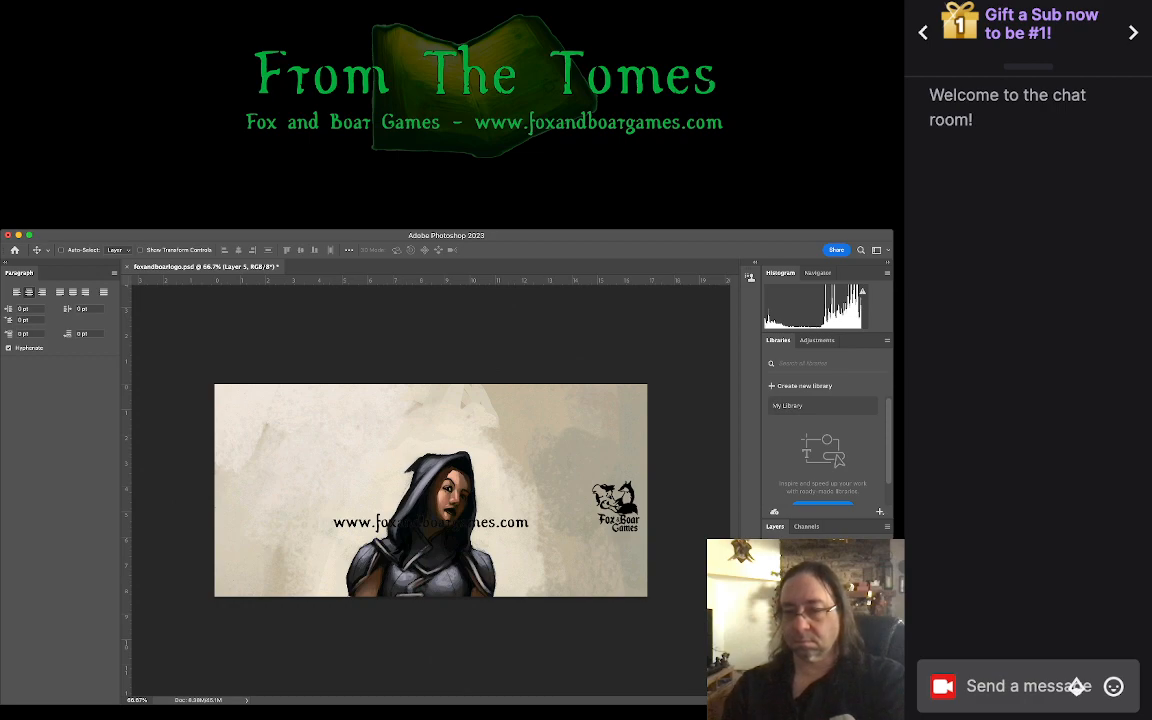
Step: Add a thin white outline effect to the website text layer
click(822, 606)
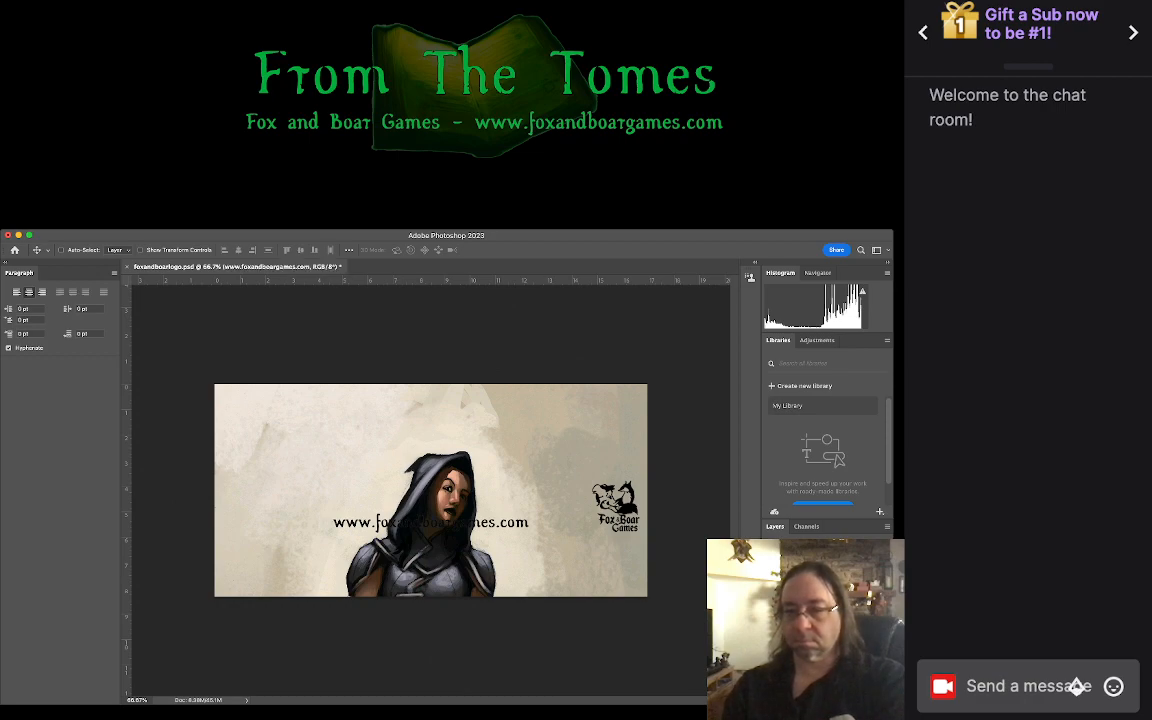
double_click(788, 606)
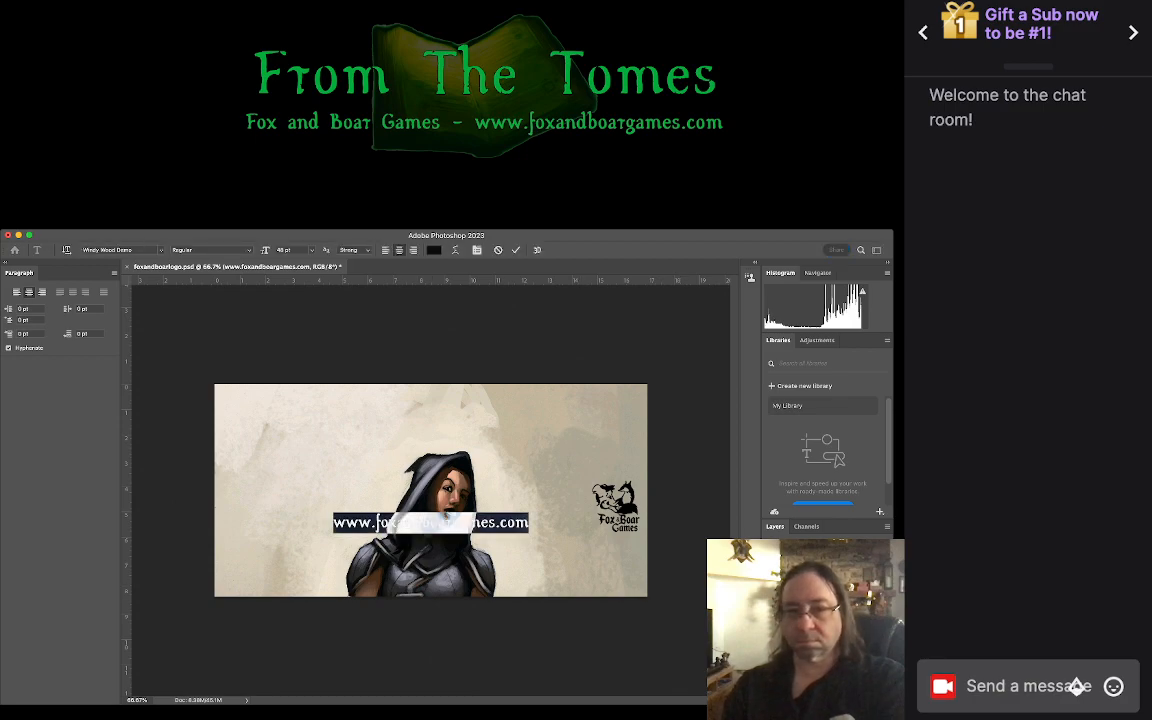
key(Escape)
key(h)
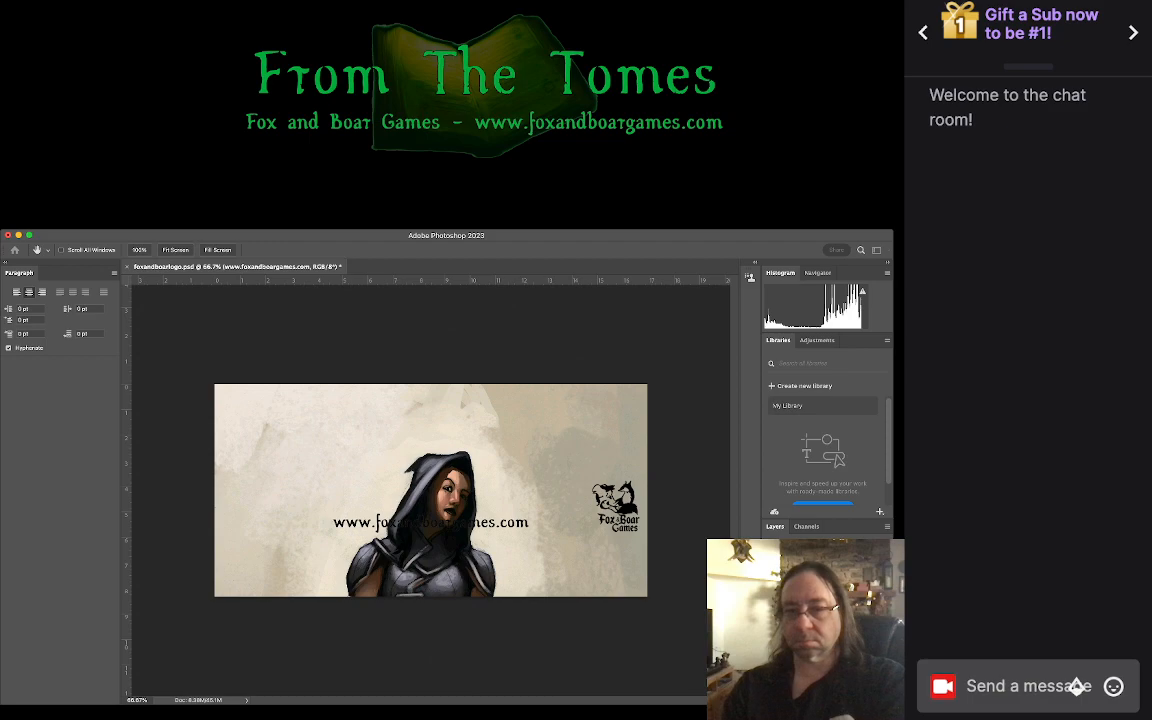
key(i)
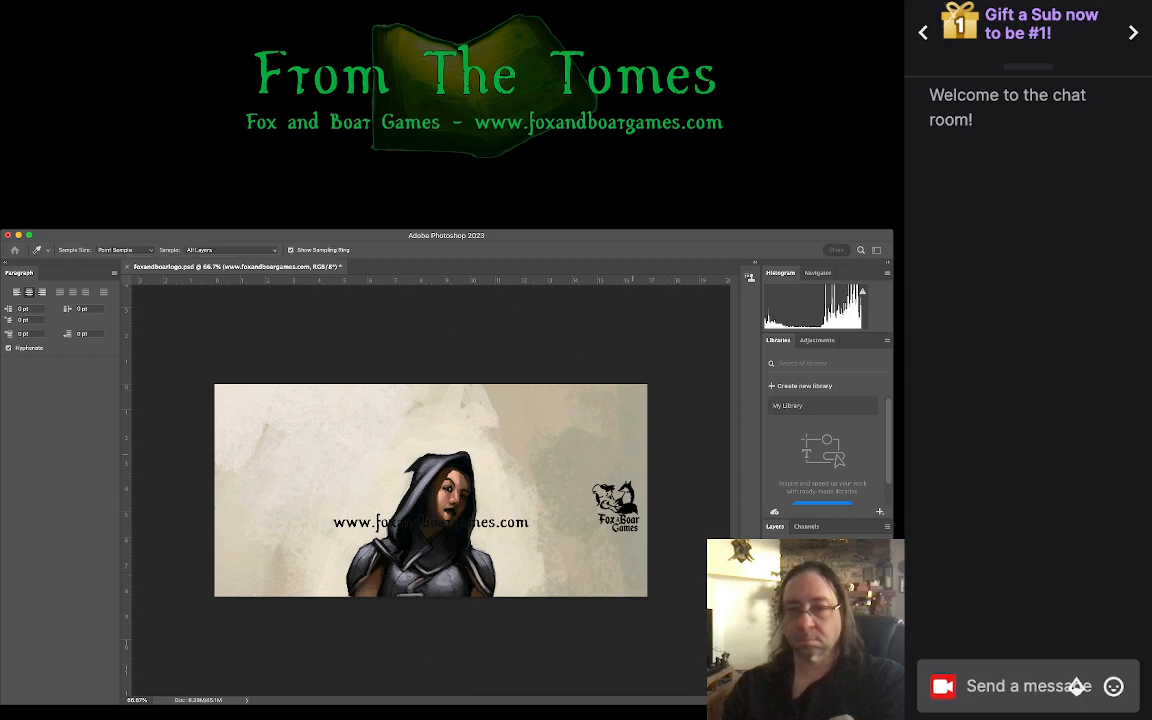
click(653, 447)
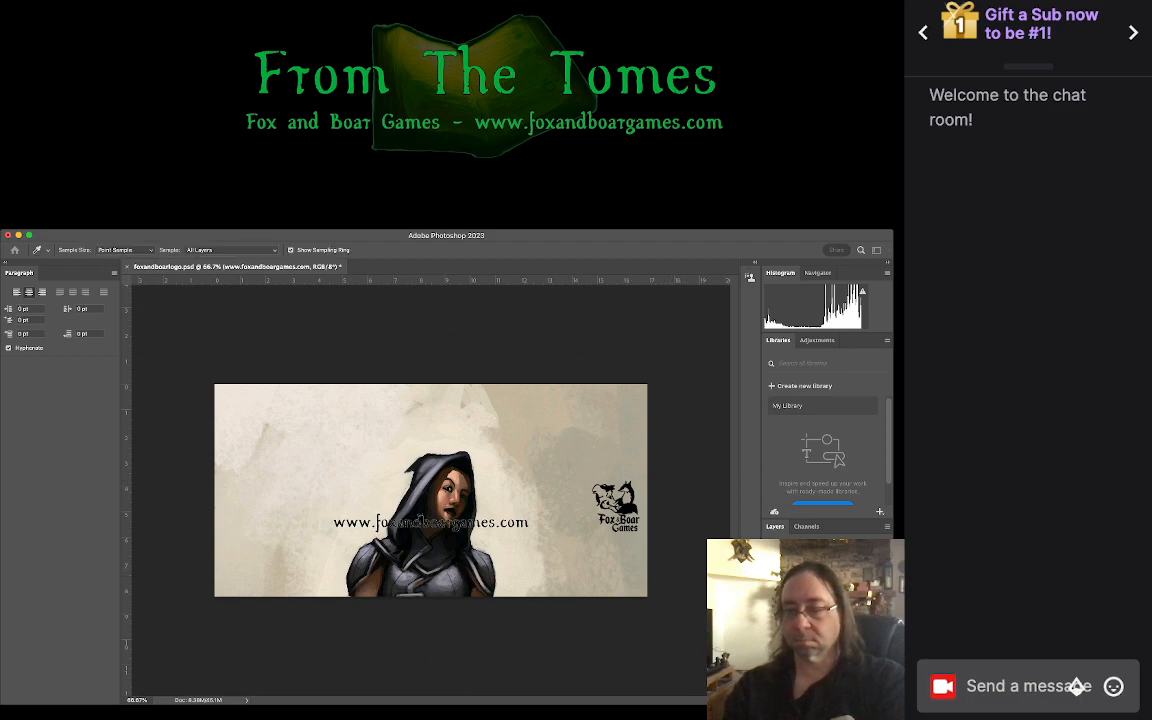
key(h)
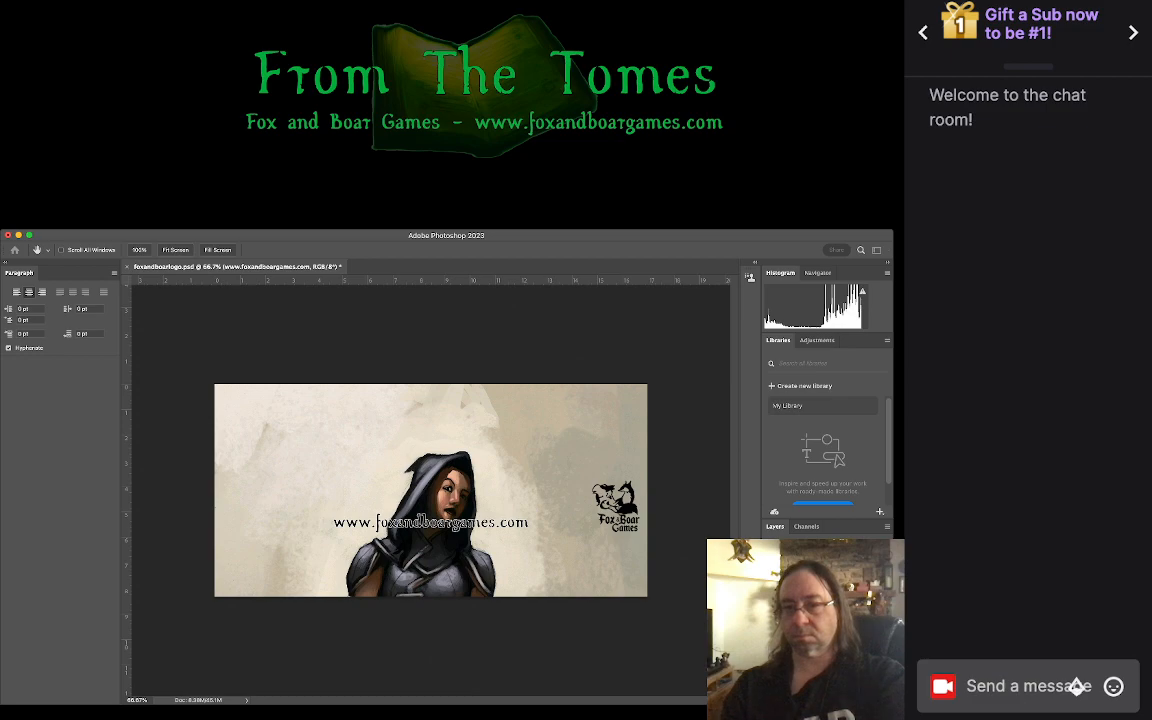
Step: Try yellow and dark brown for the website text's outline, then settle on a light colour and apply it
key(i)
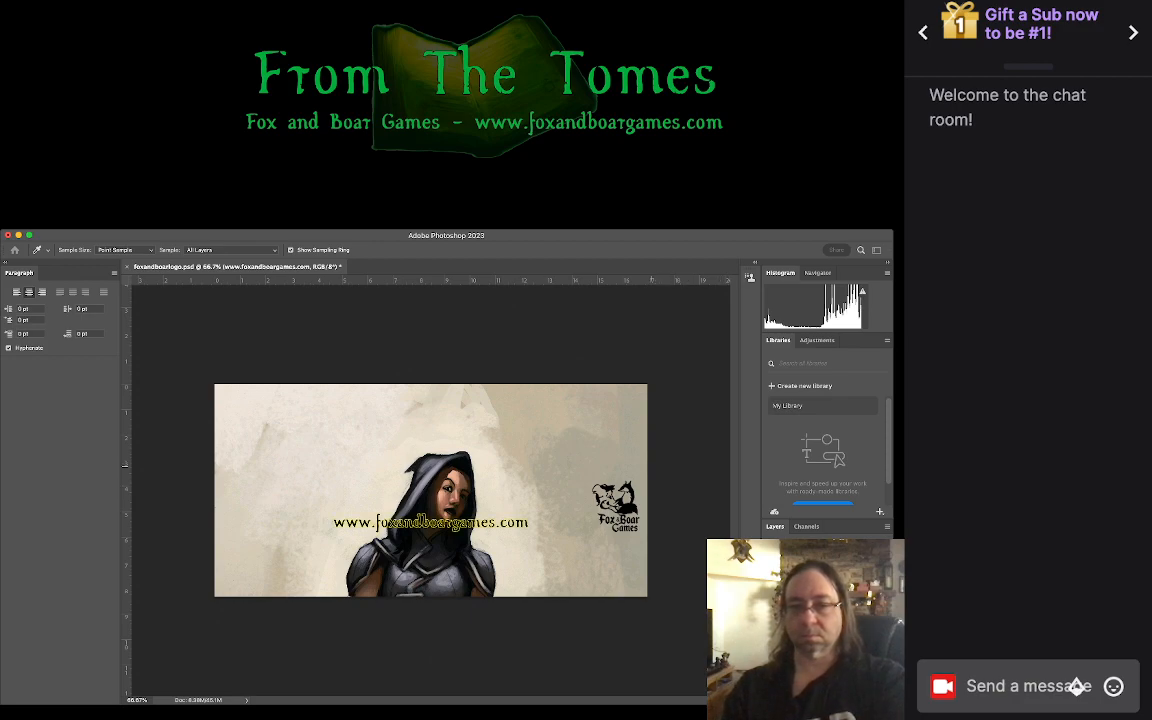
click(374, 585)
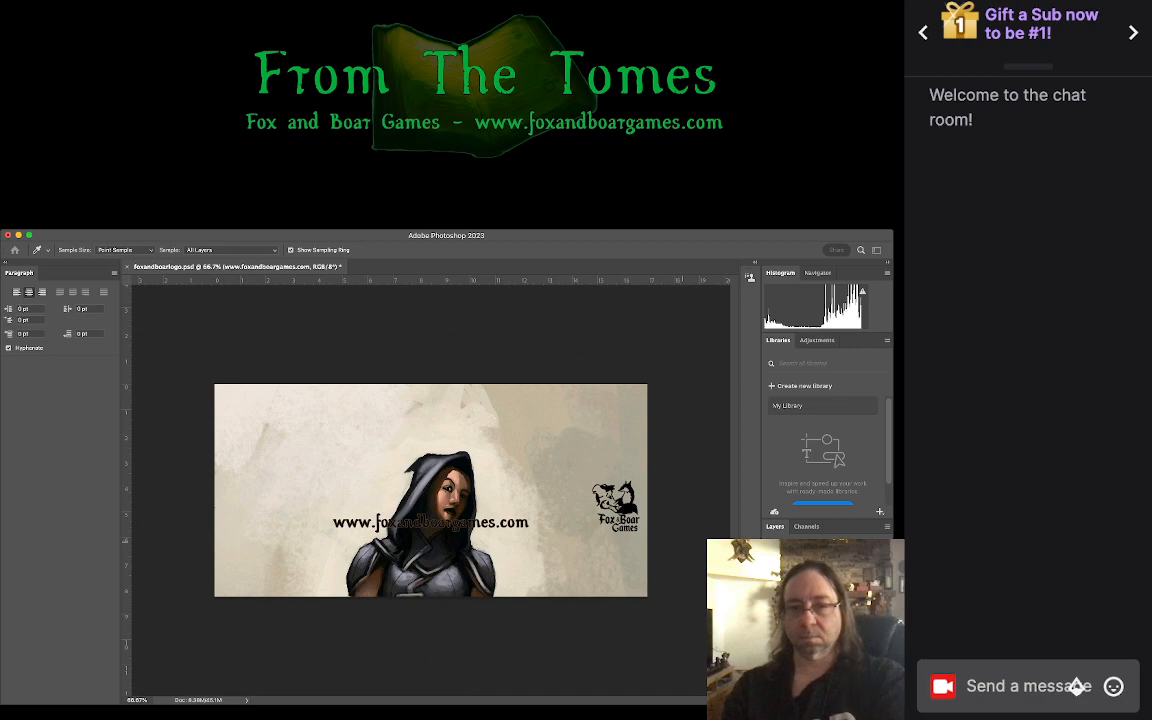
click(669, 455)
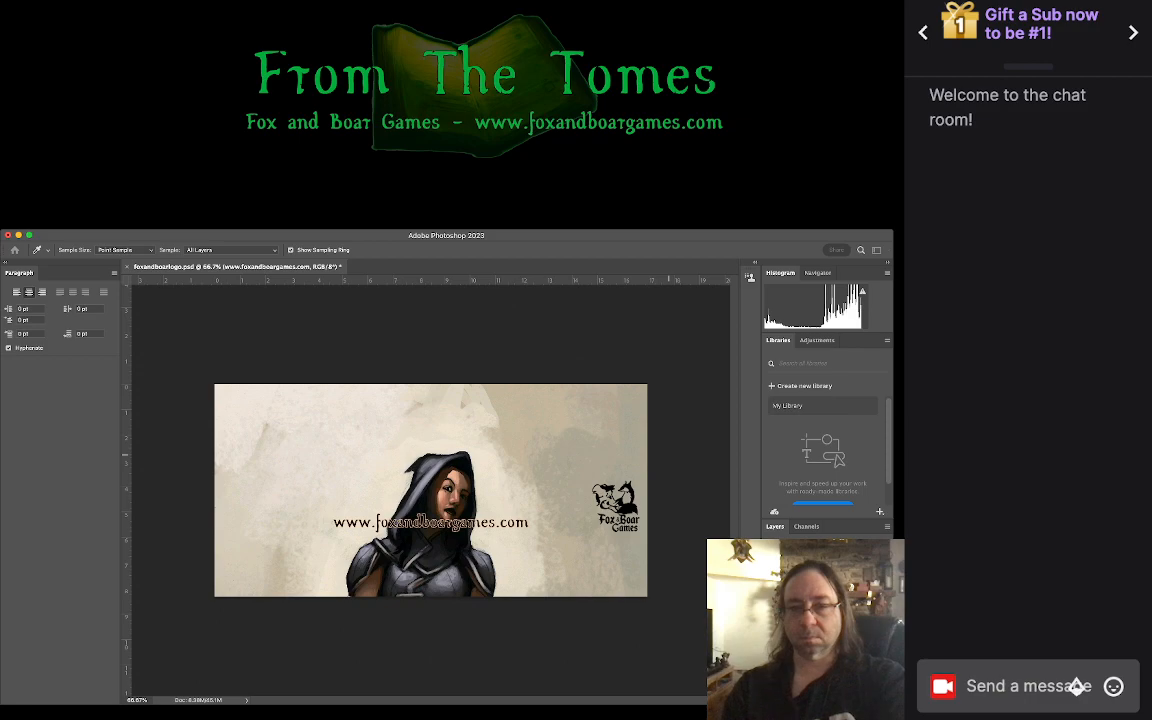
key(h)
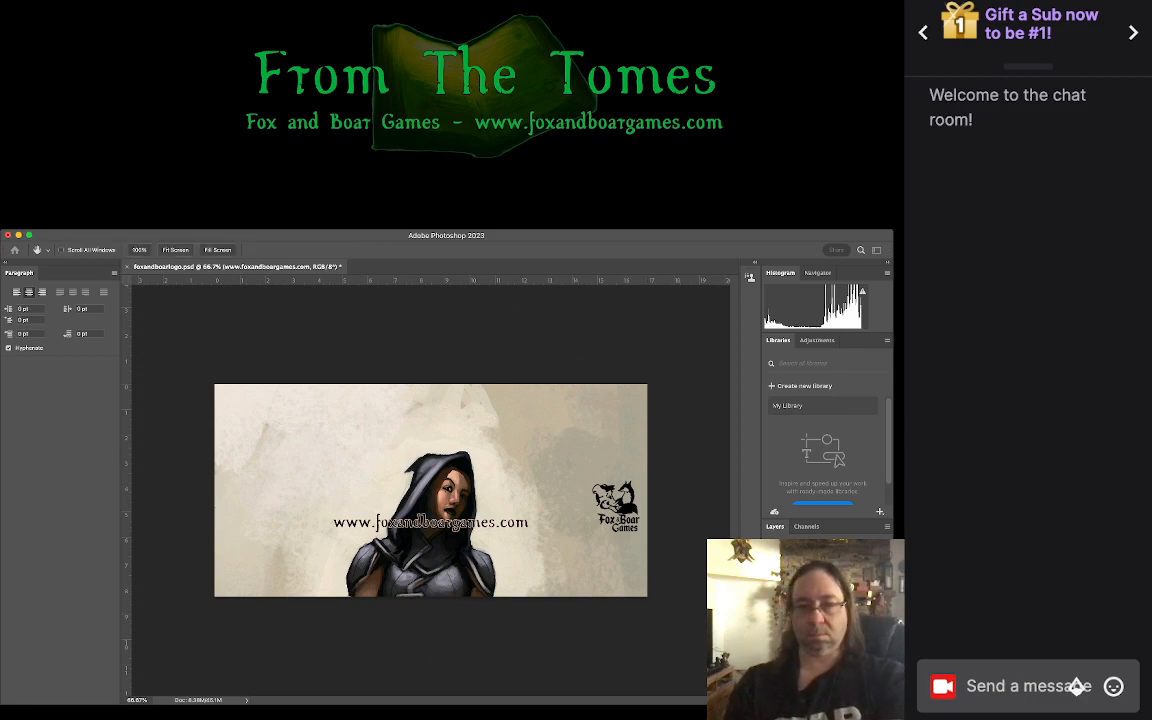
Step: Move the outlined website text into the left half of the canvas, with its end overlapping the hood
key(v)
drag(430, 522, 318, 514)
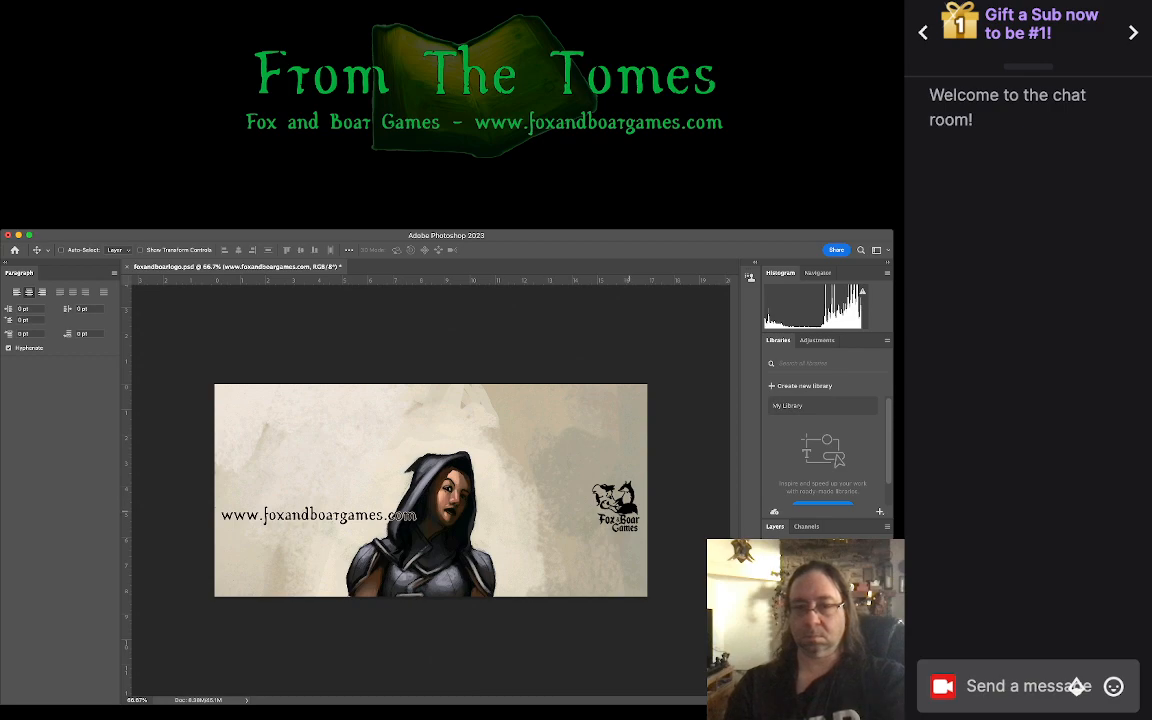
Step: Place the fox-and-boar logo directly above the start of the website text, lower the text slightly, and save the file
drag(615, 505, 245, 480)
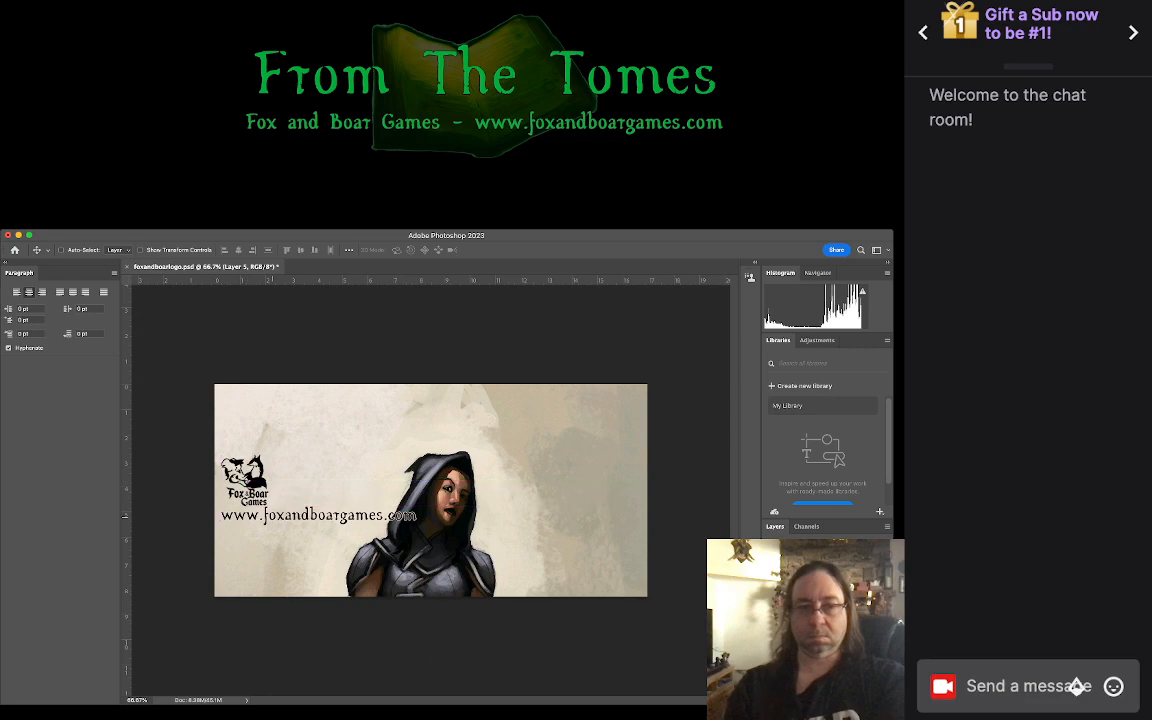
super+click(277, 517)
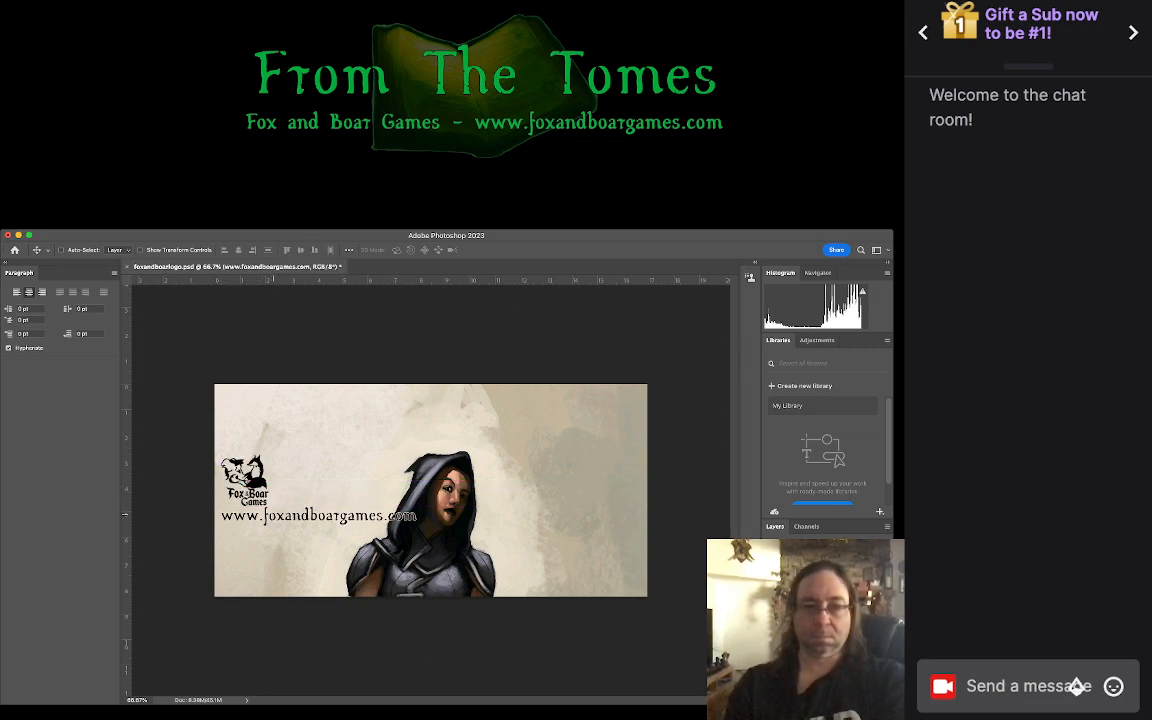
drag(277, 514, 274, 520)
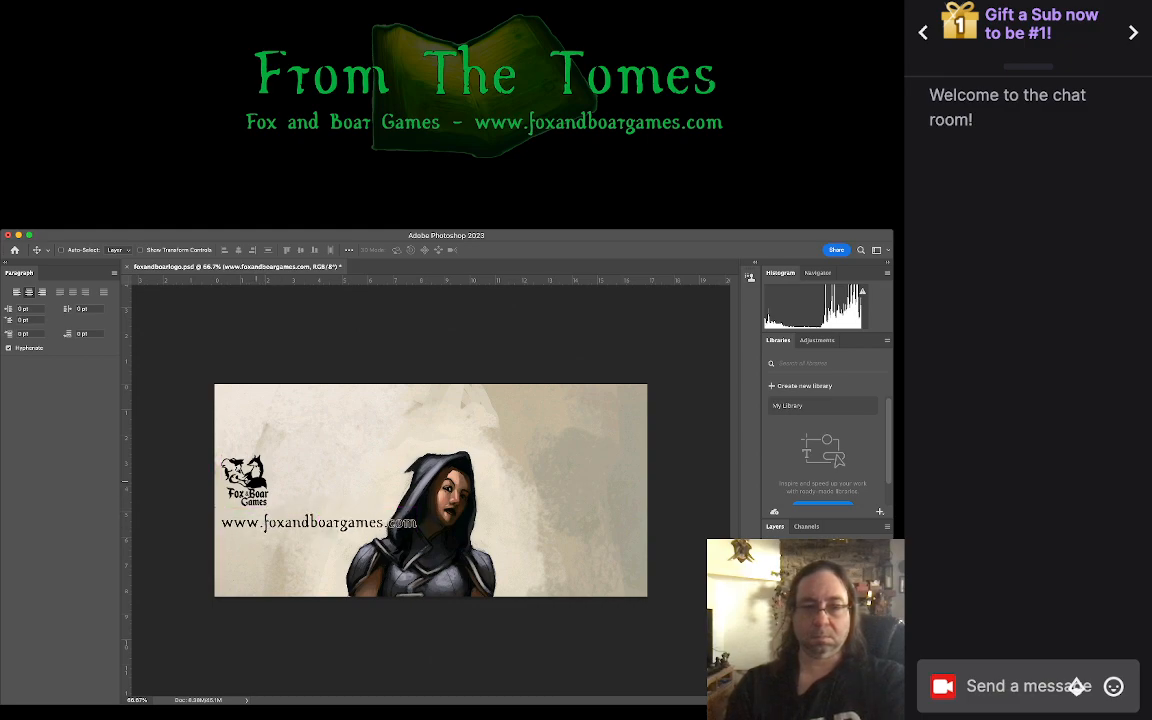
drag(245, 478, 277, 489)
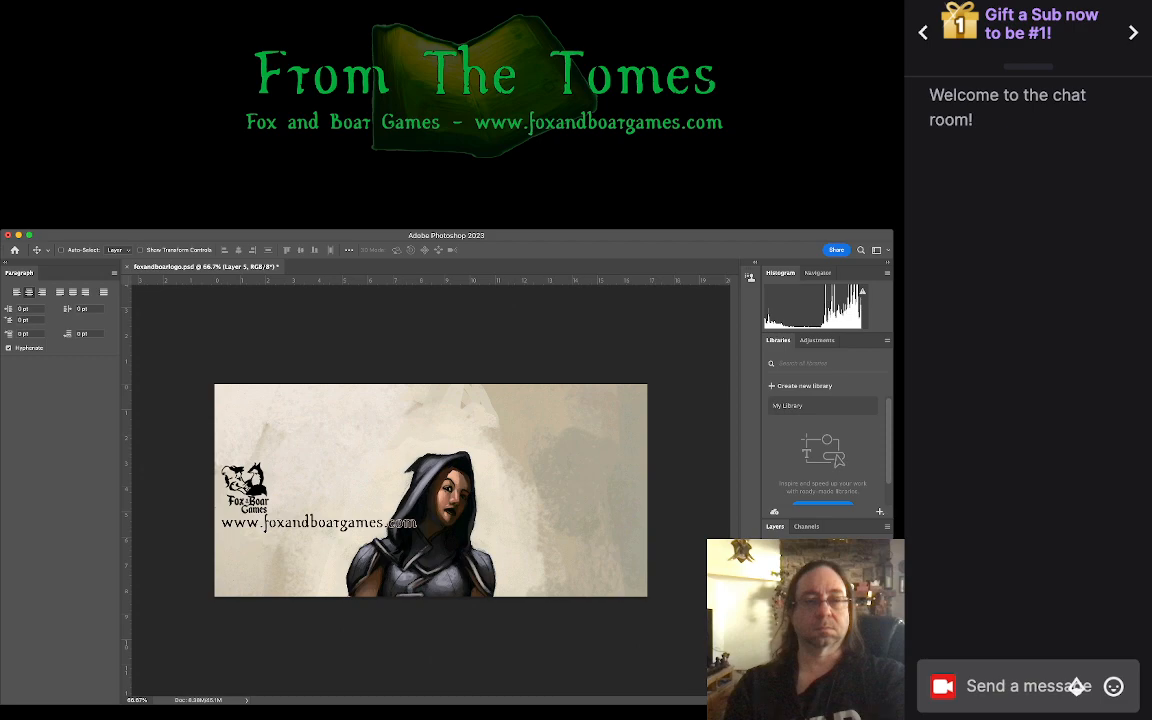
key(super+s)
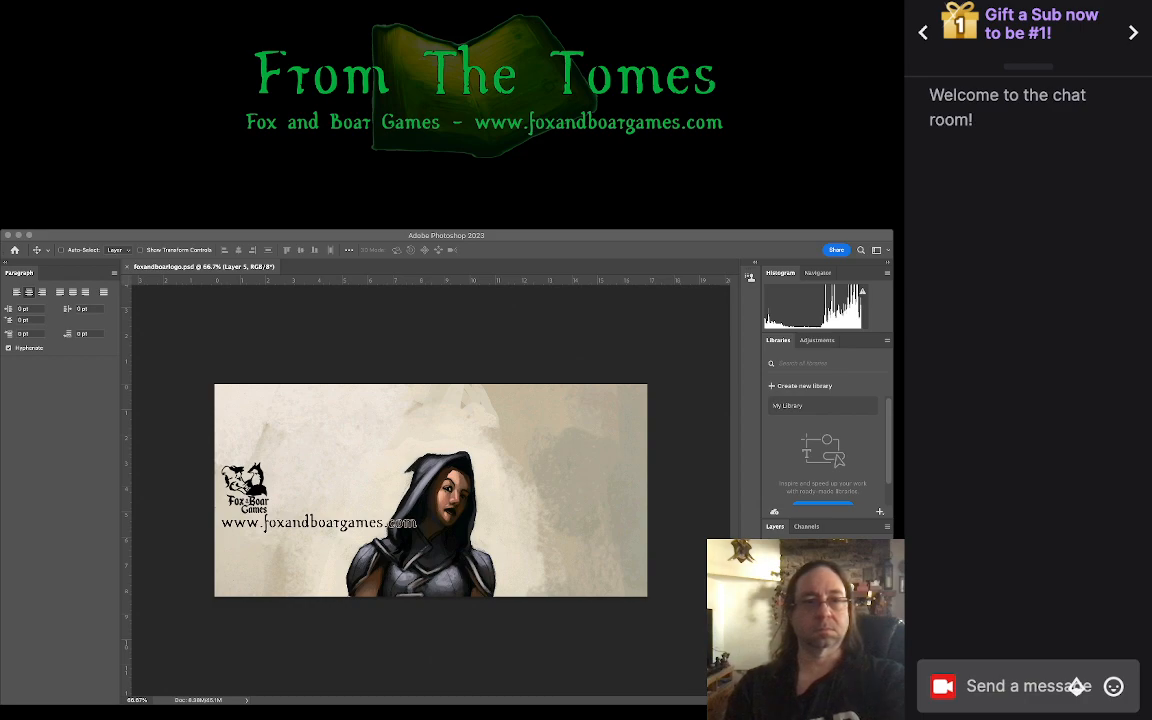
key(super+Tab)
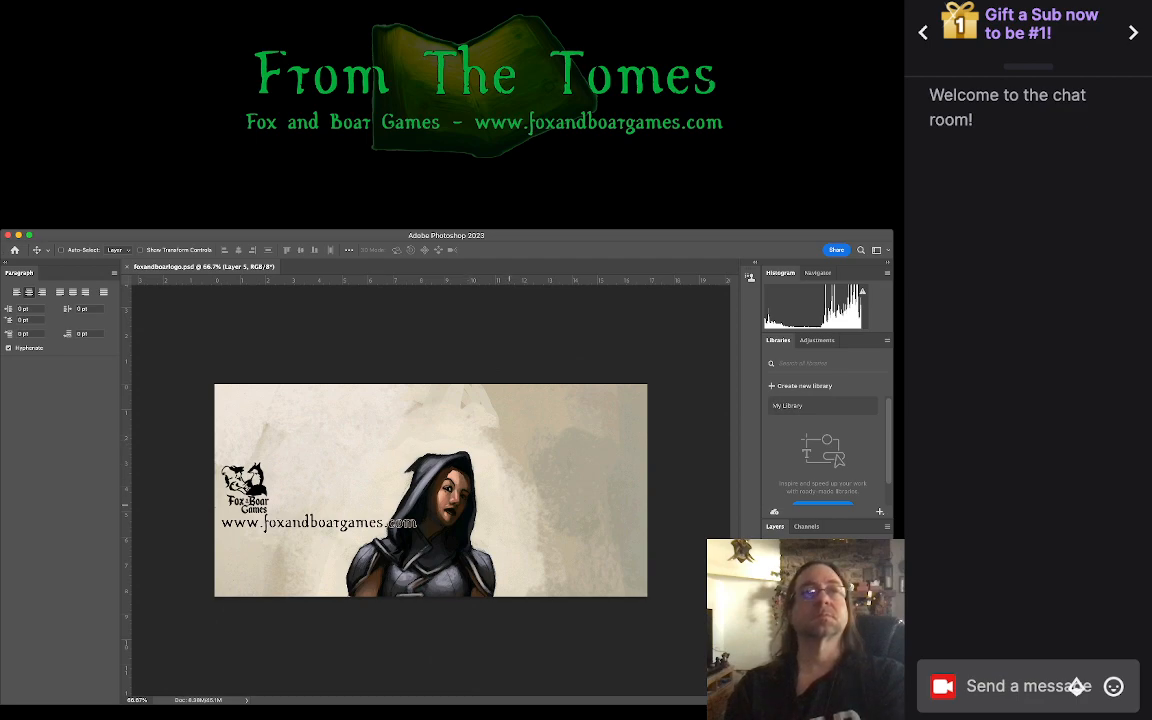
key(super+Tab)
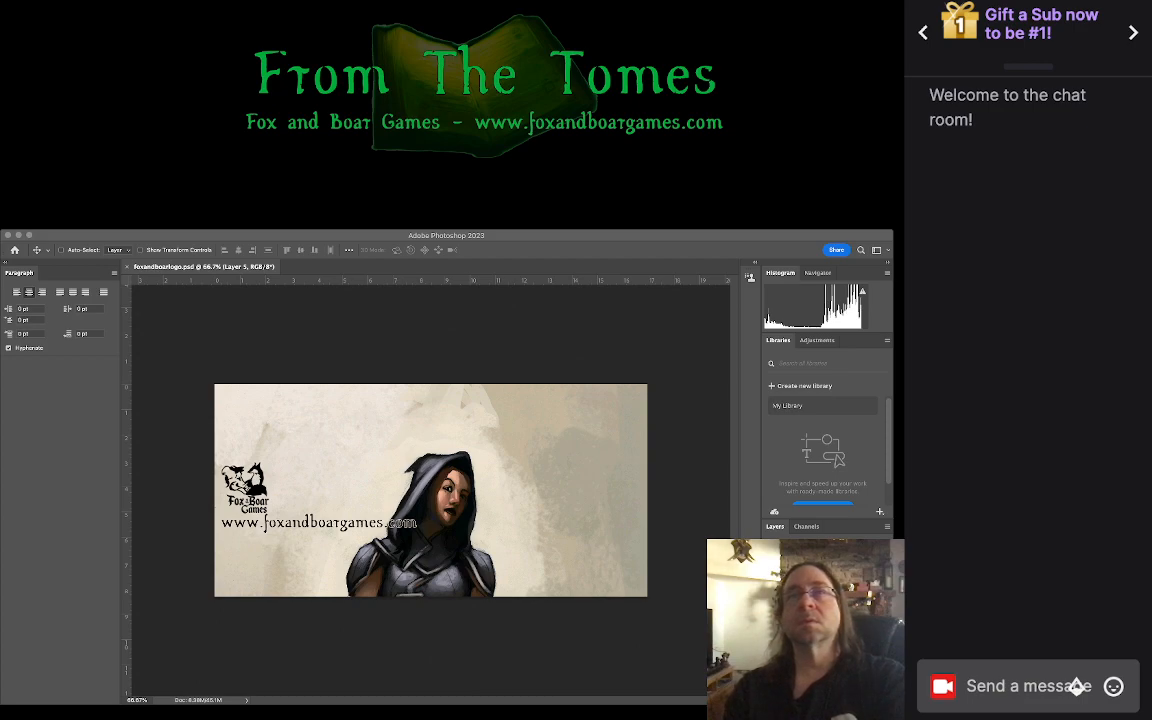
key(super+Tab)
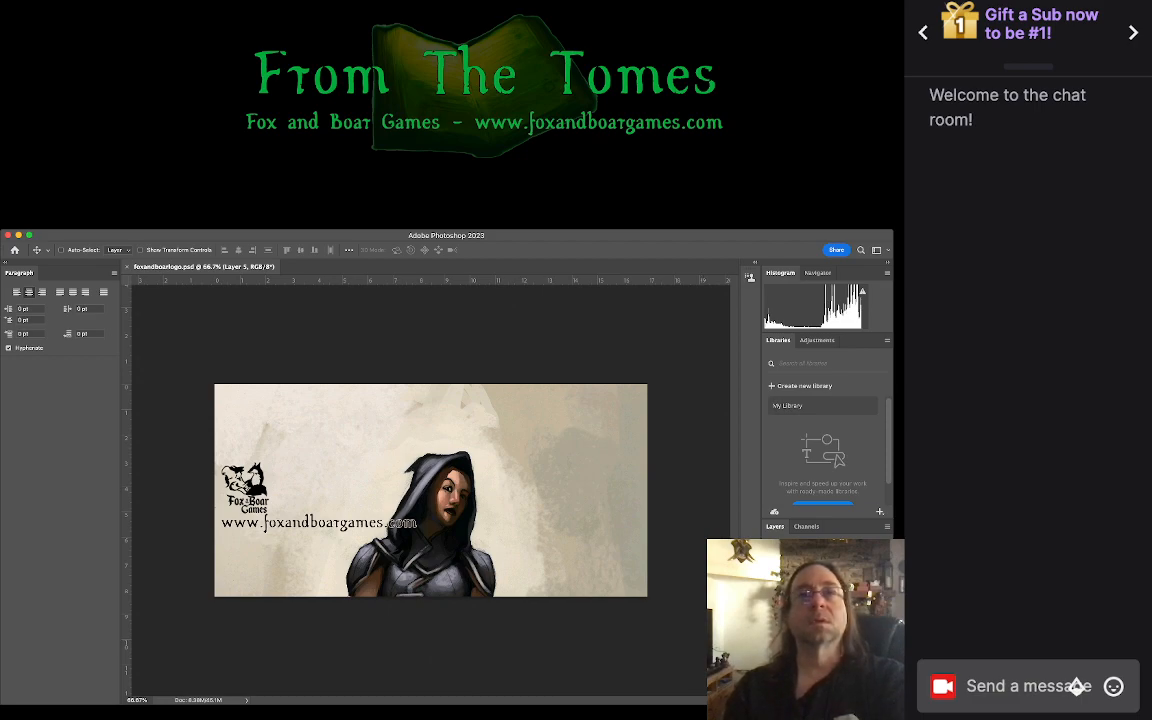
key(super+Tab)
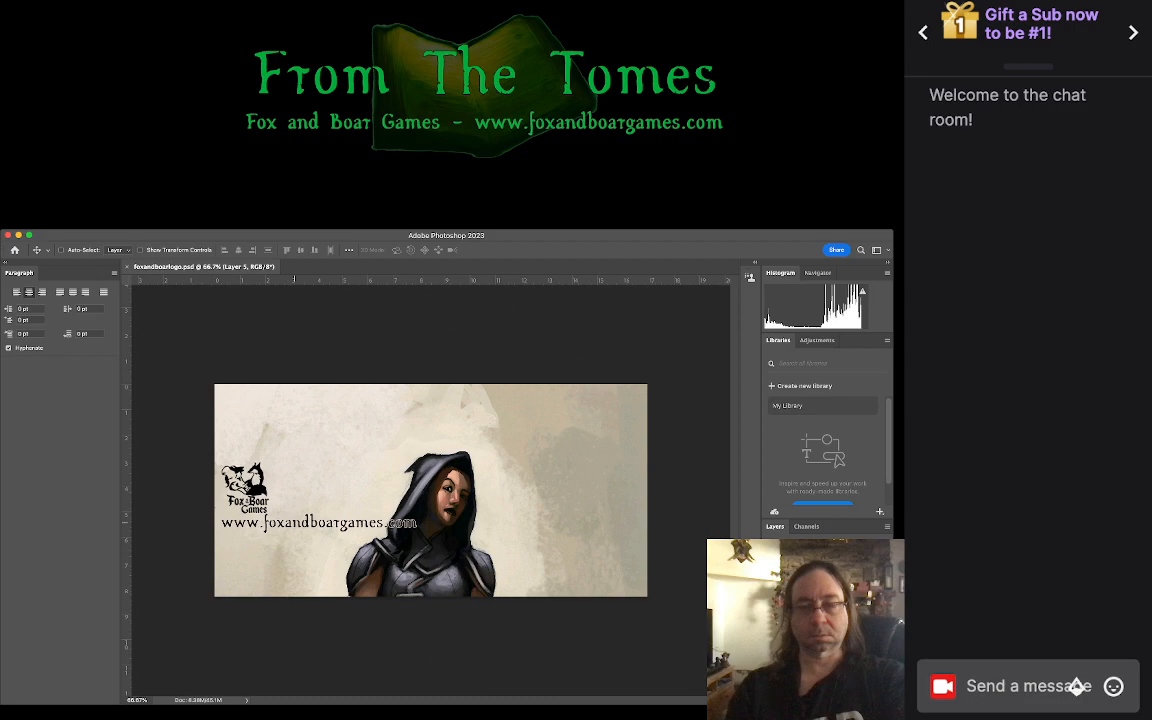
Step: Move the logo to the canvas's right side and align the website text level with it, after trying the text along the lower edge
drag(294, 522, 312, 592)
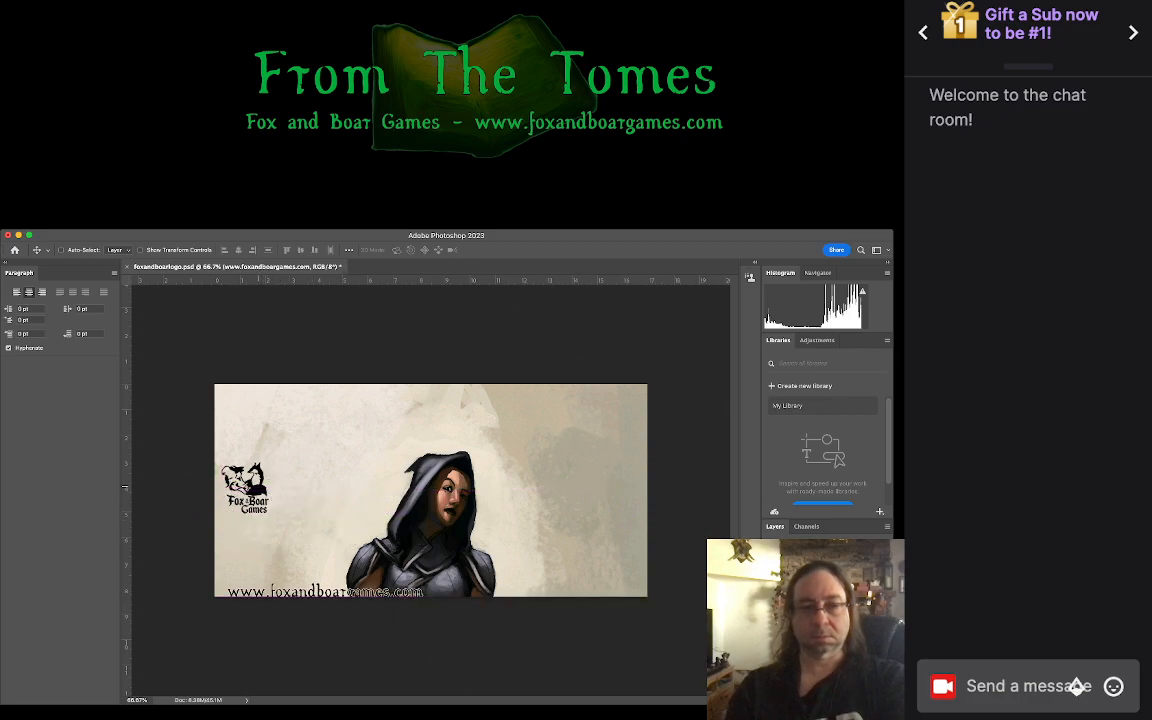
drag(245, 488, 612, 490)
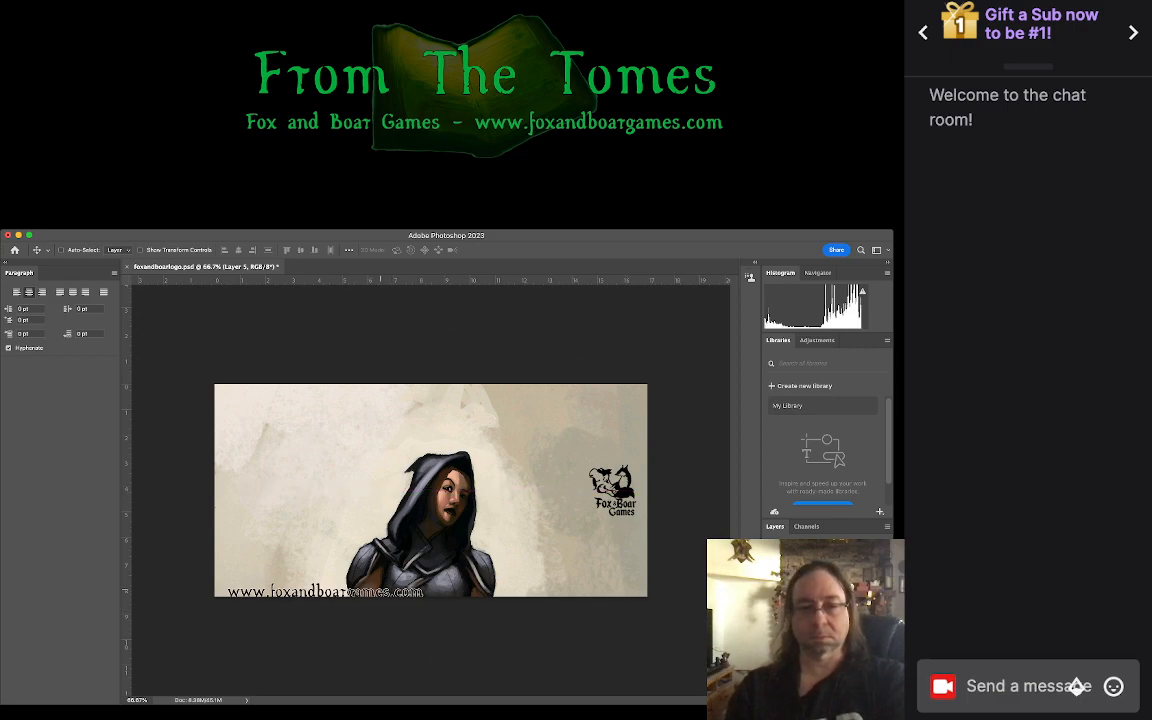
drag(330, 591, 321, 489)
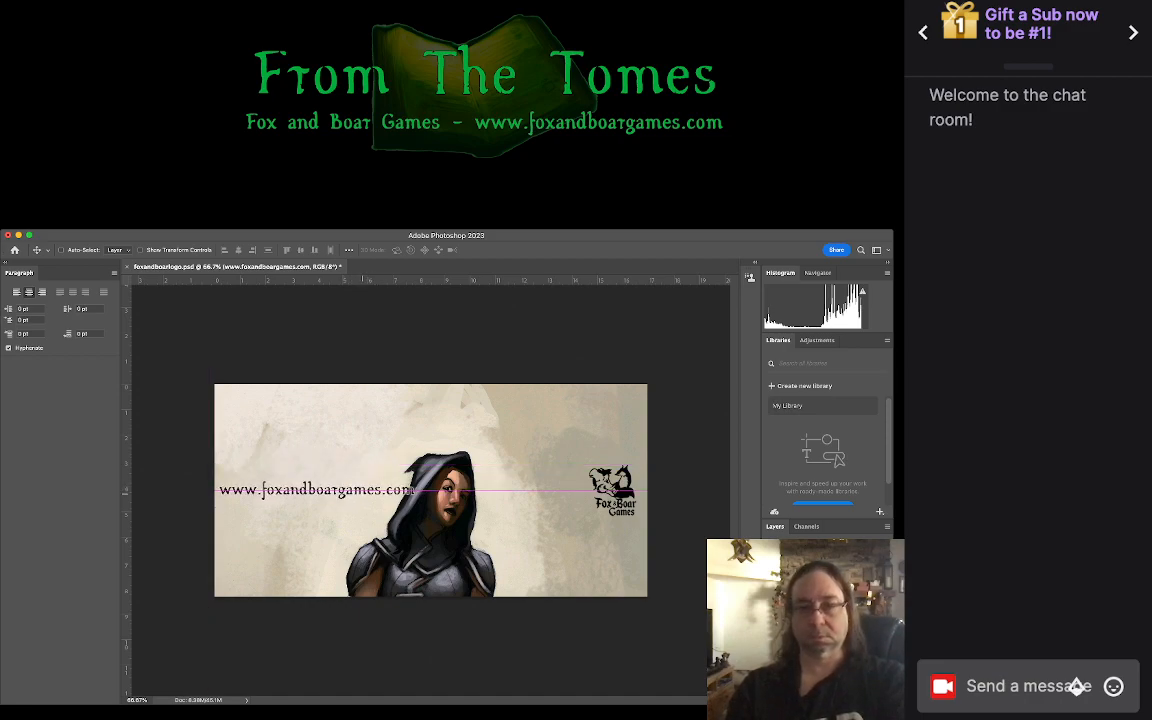
drag(321, 489, 321, 489)
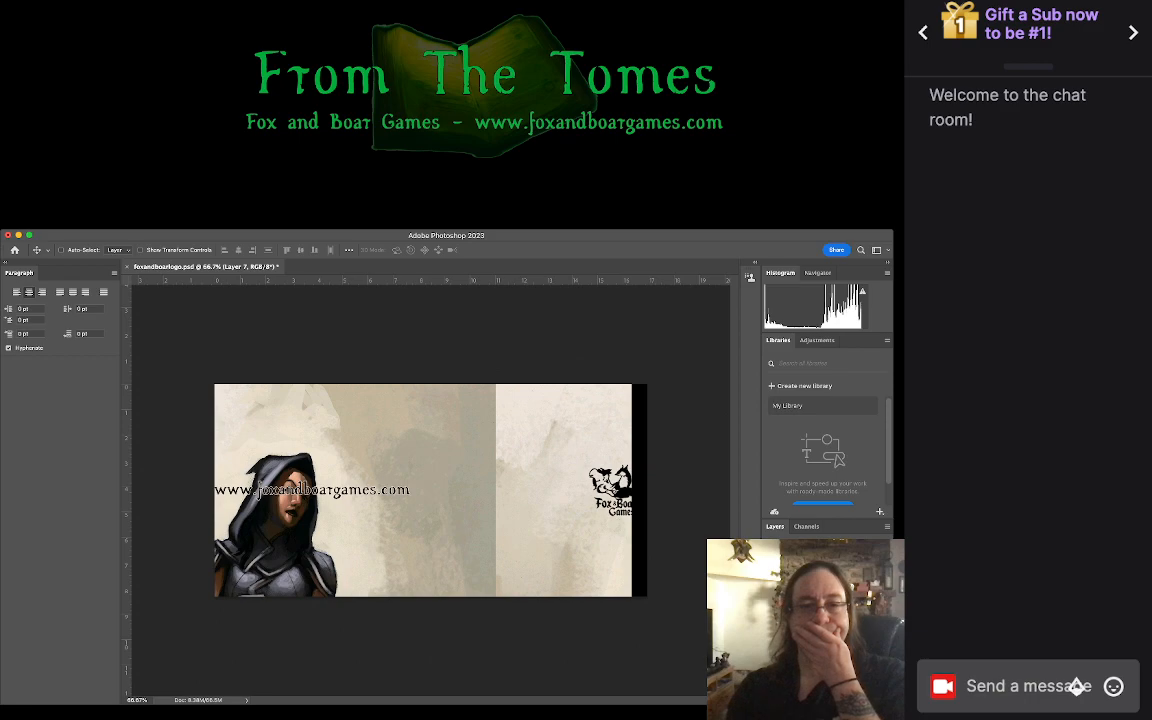
Step: Scale the background patch on Layer 7 proportionally to about 110% so it covers the black gap at the canvas's right edge
key(super+t)
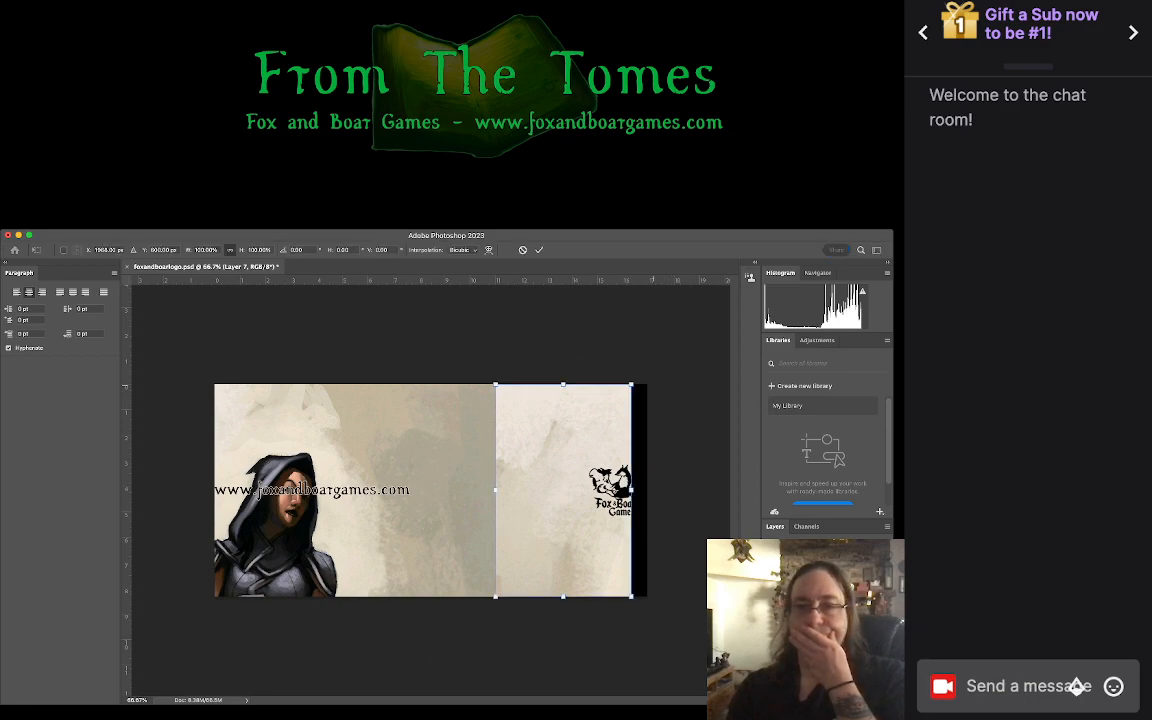
drag(631, 384, 645, 362)
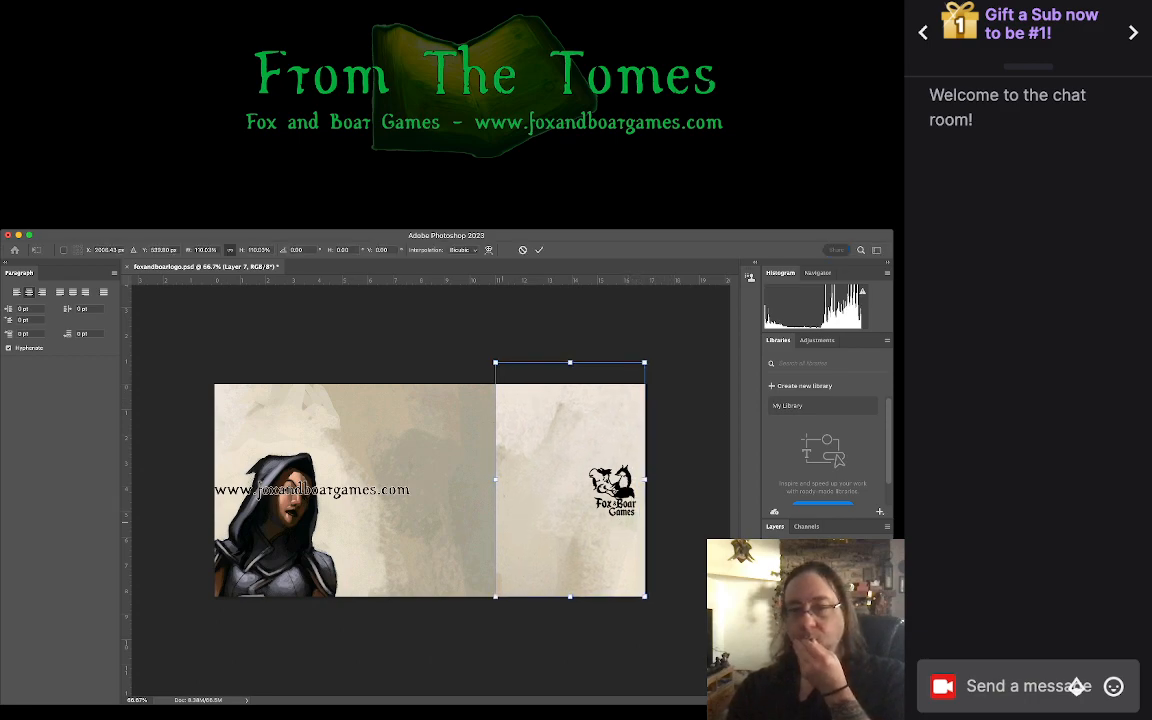
key(Return)
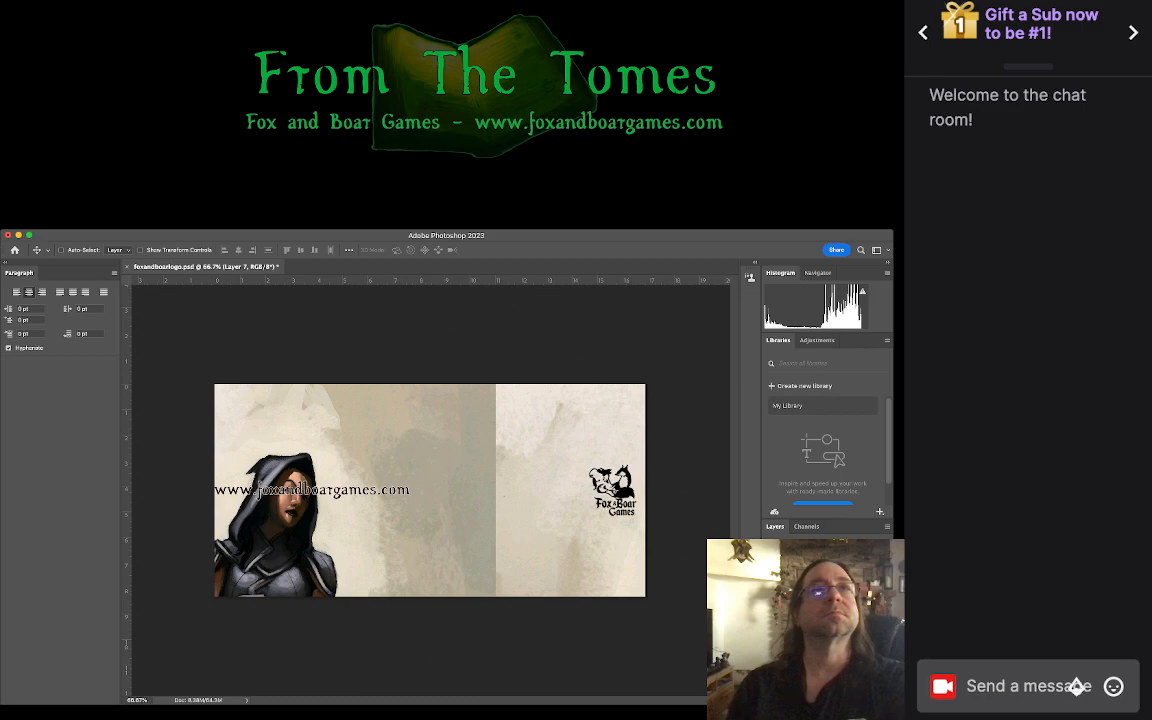
key(super+Tab)
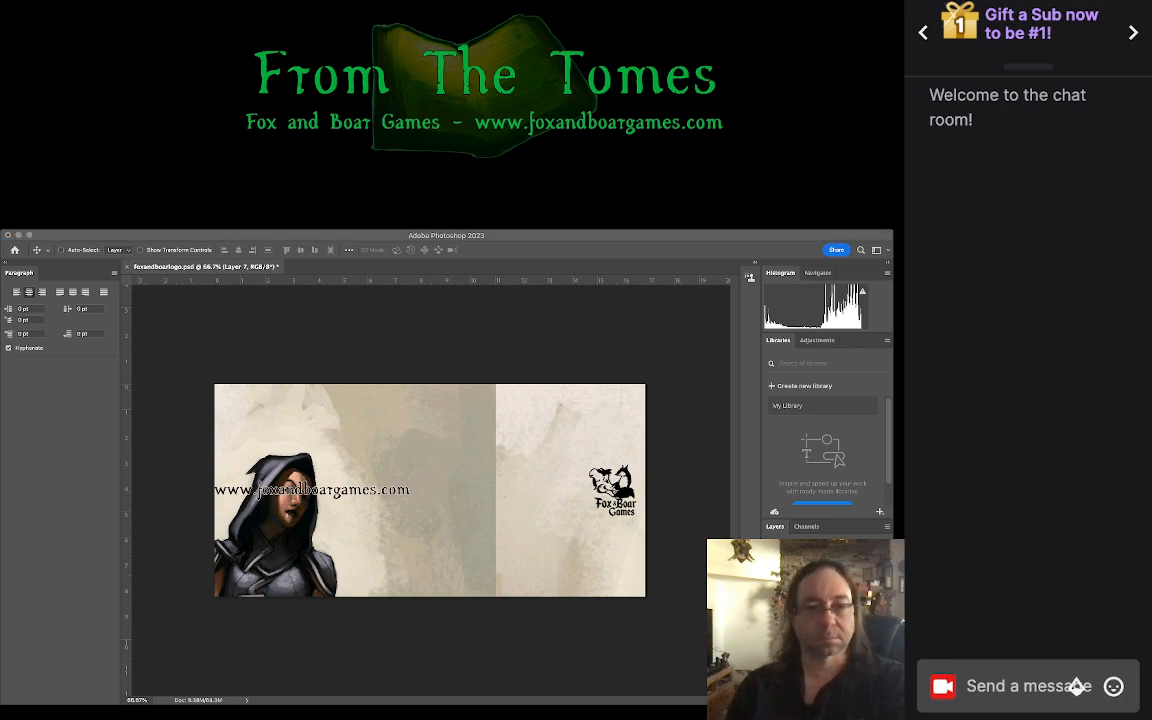
click(252, 565)
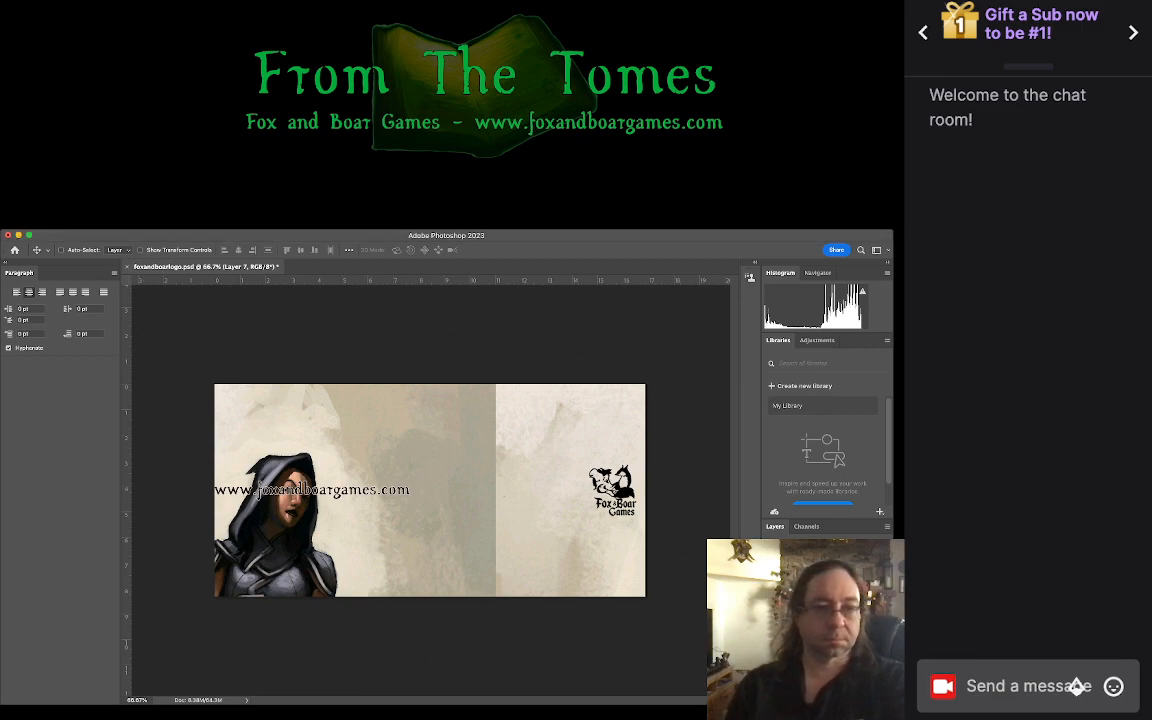
Step: Soften the left seam of Layer 7's background patch with the Eraser, trying 2% and 10% opacity before settling on 5%
key(b)
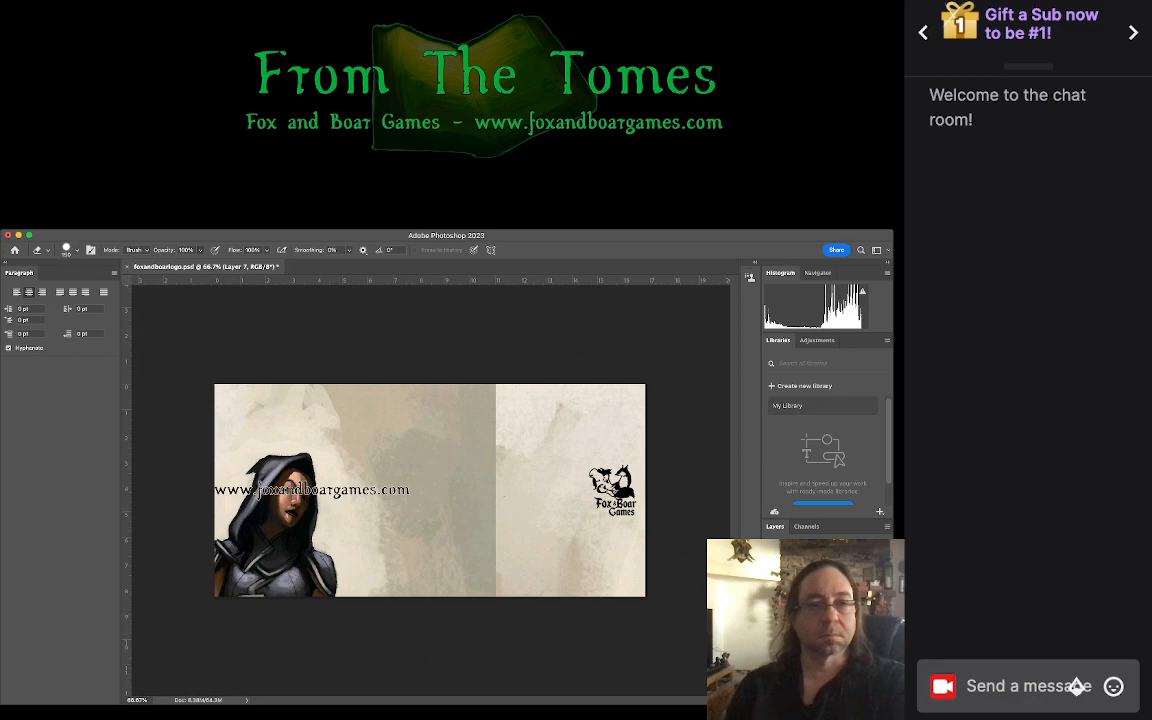
key(1)
key(2)
key(0)
key(2)
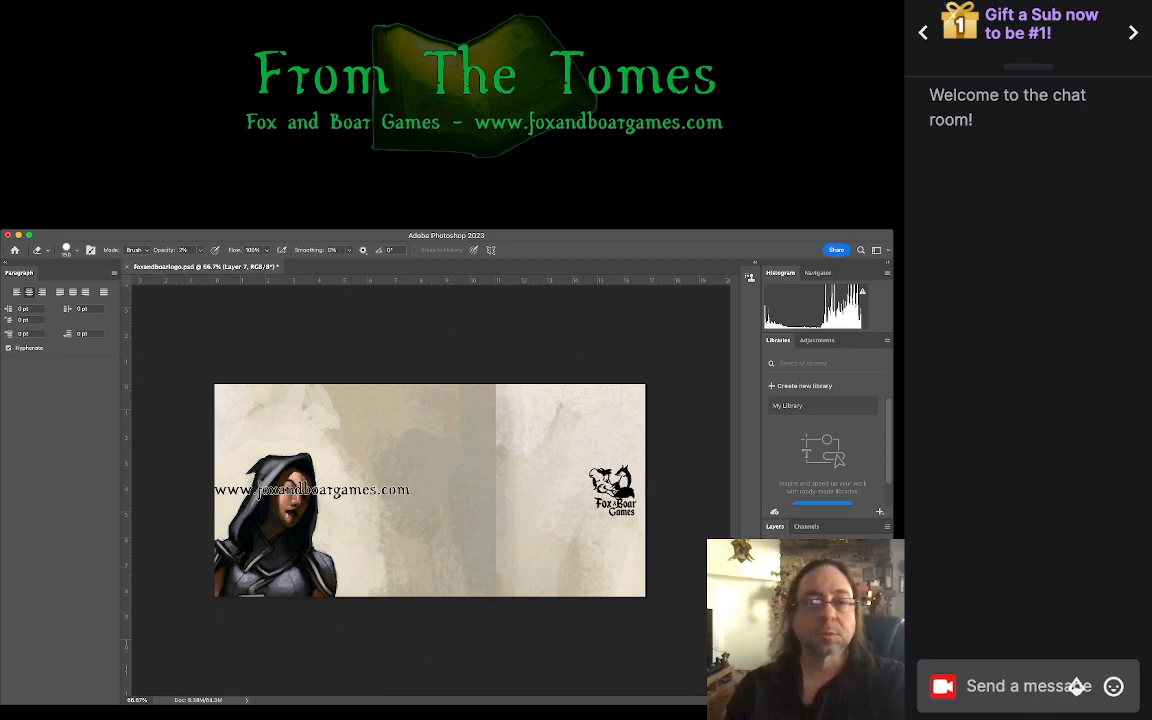
key(1)
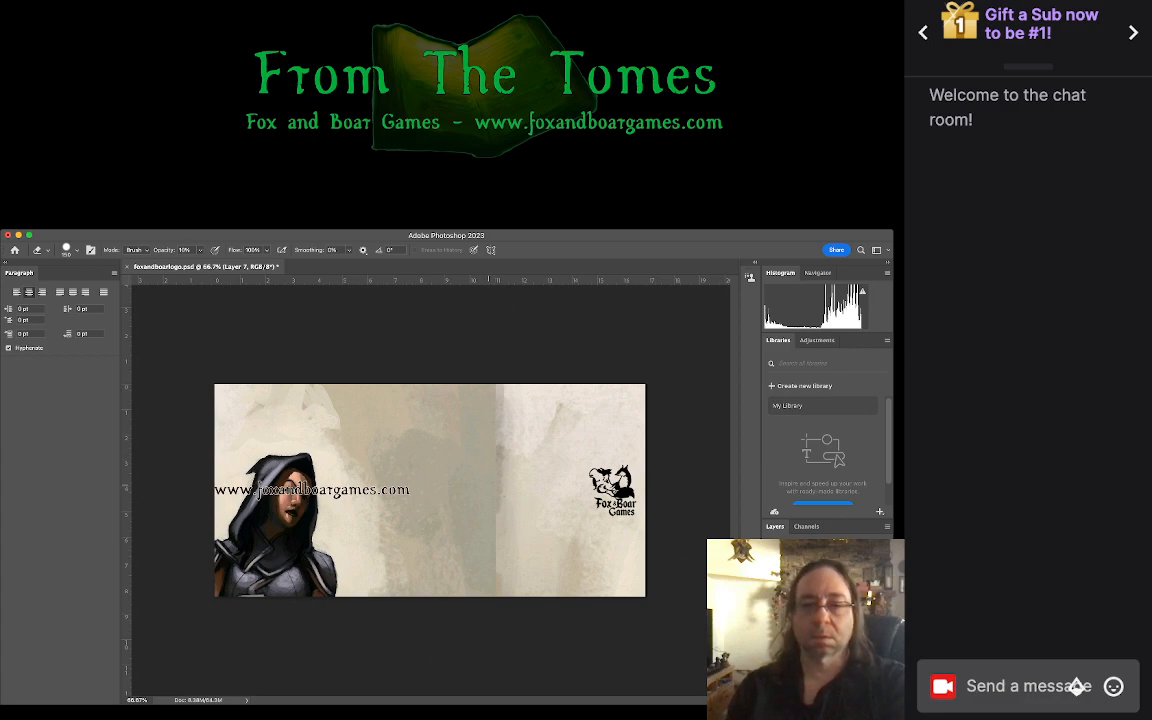
drag(483, 587, 488, 565)
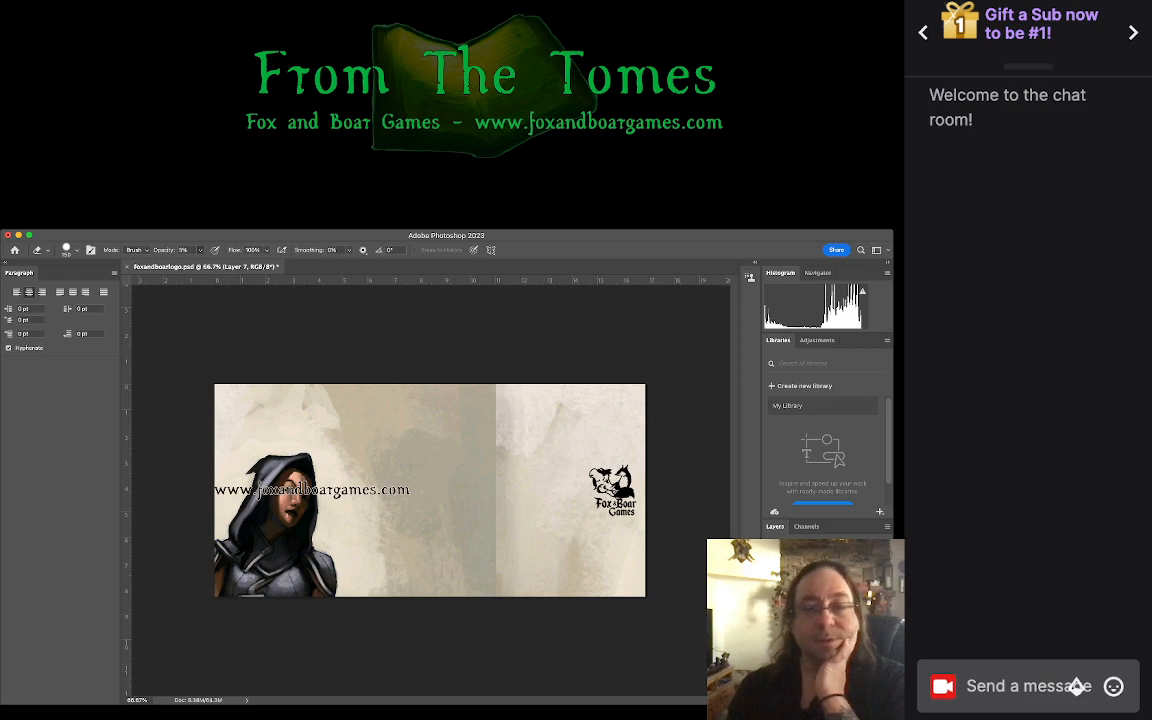
key(0)
key(5)
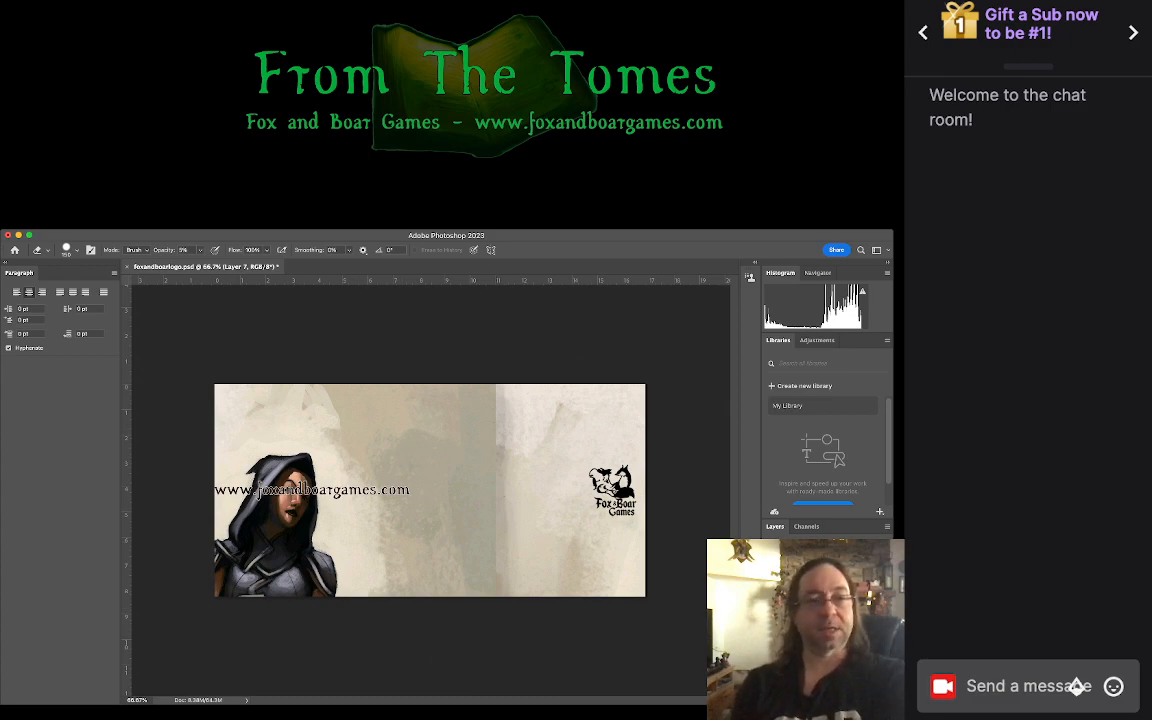
key(v)
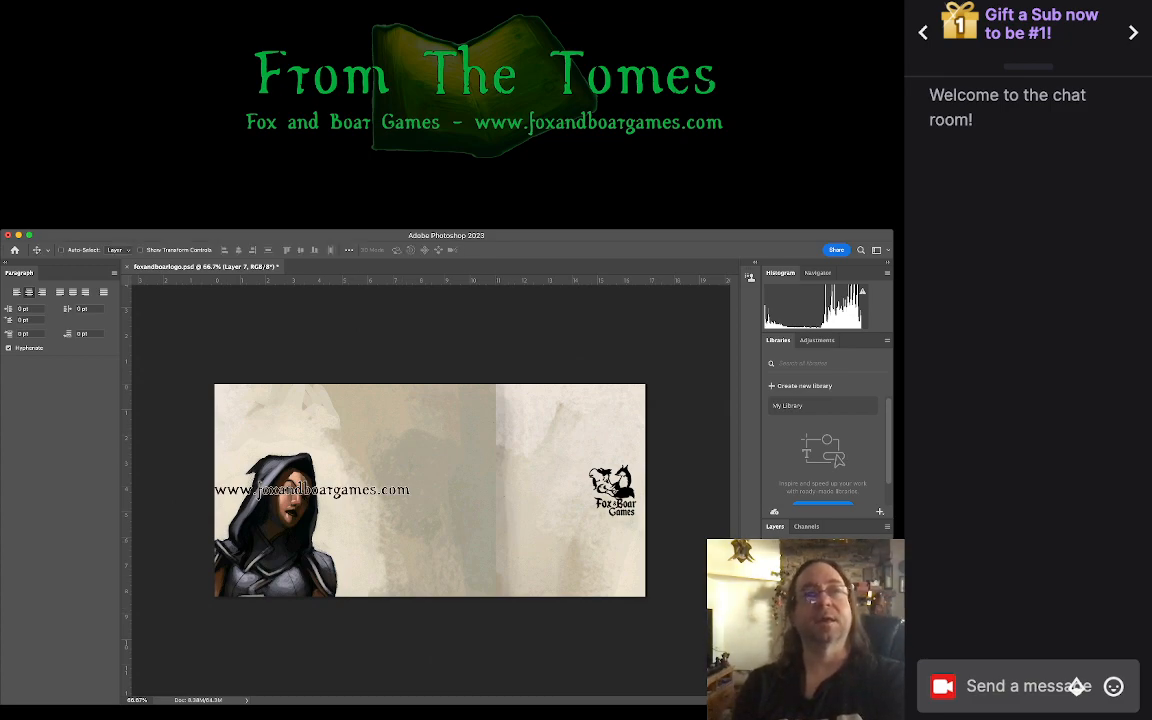
Step: Move the website text off the character's face into the space between her and the logo
key(super+Tab)
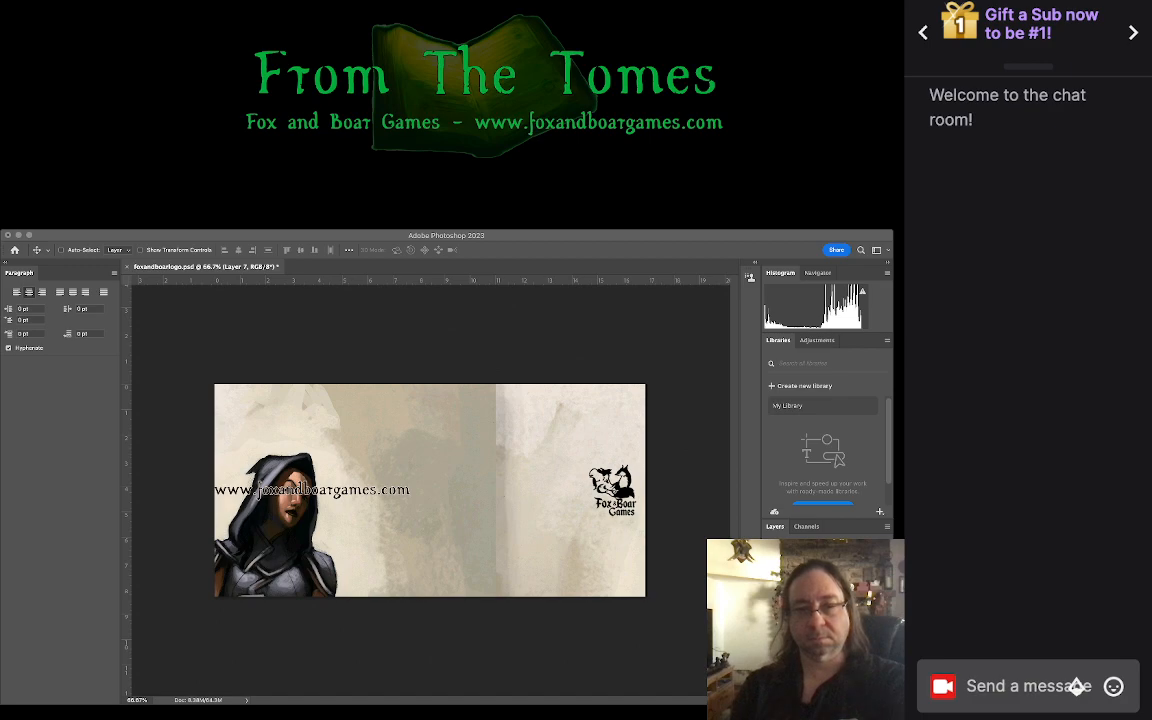
click(380, 489)
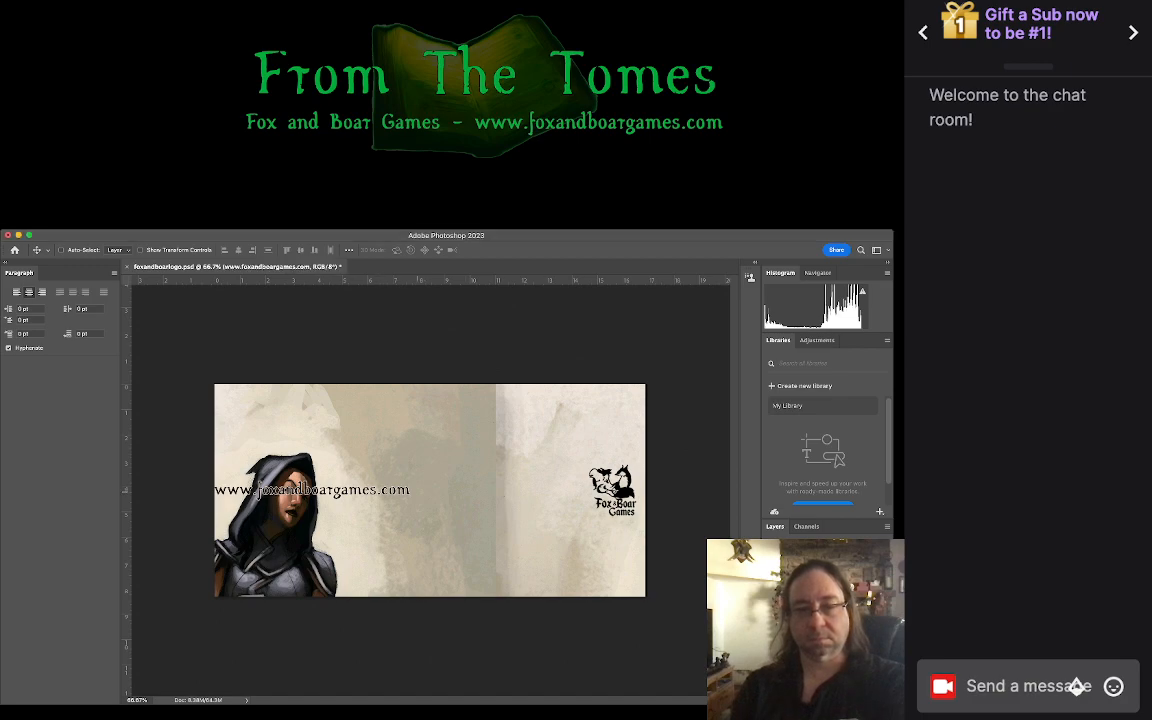
drag(380, 489, 498, 494)
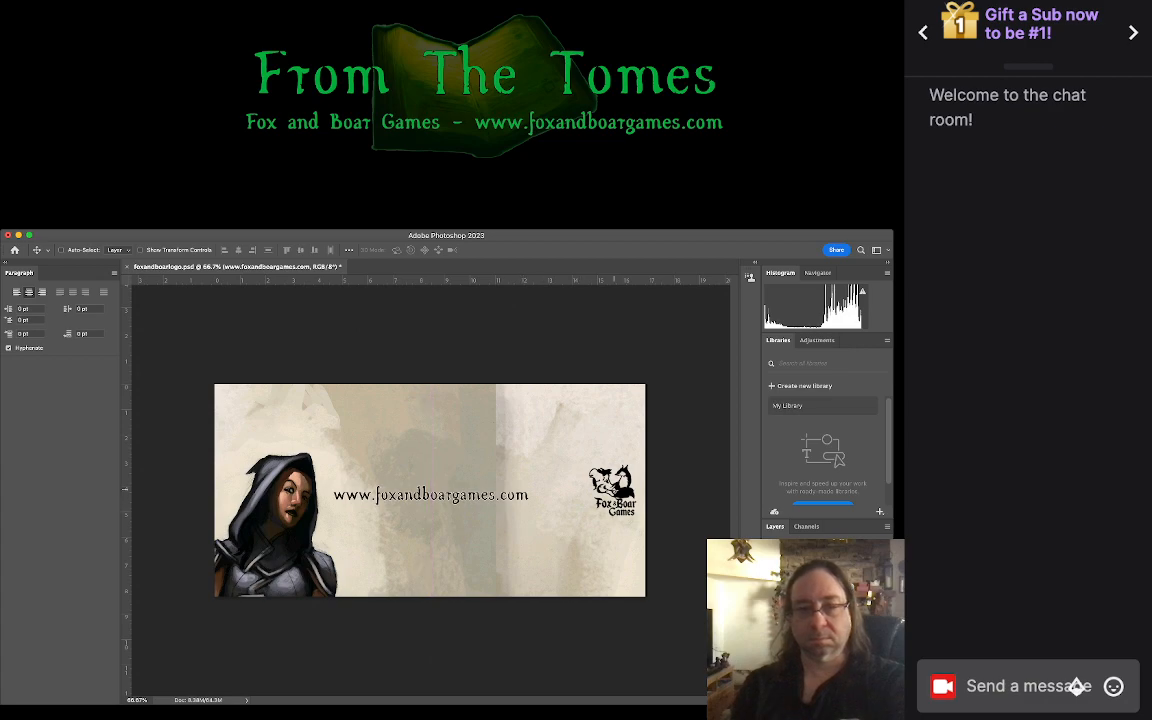
Step: Try the website text at 72 pt, then set it to 60 pt and position it between the character and the logo
double_click(498, 494)
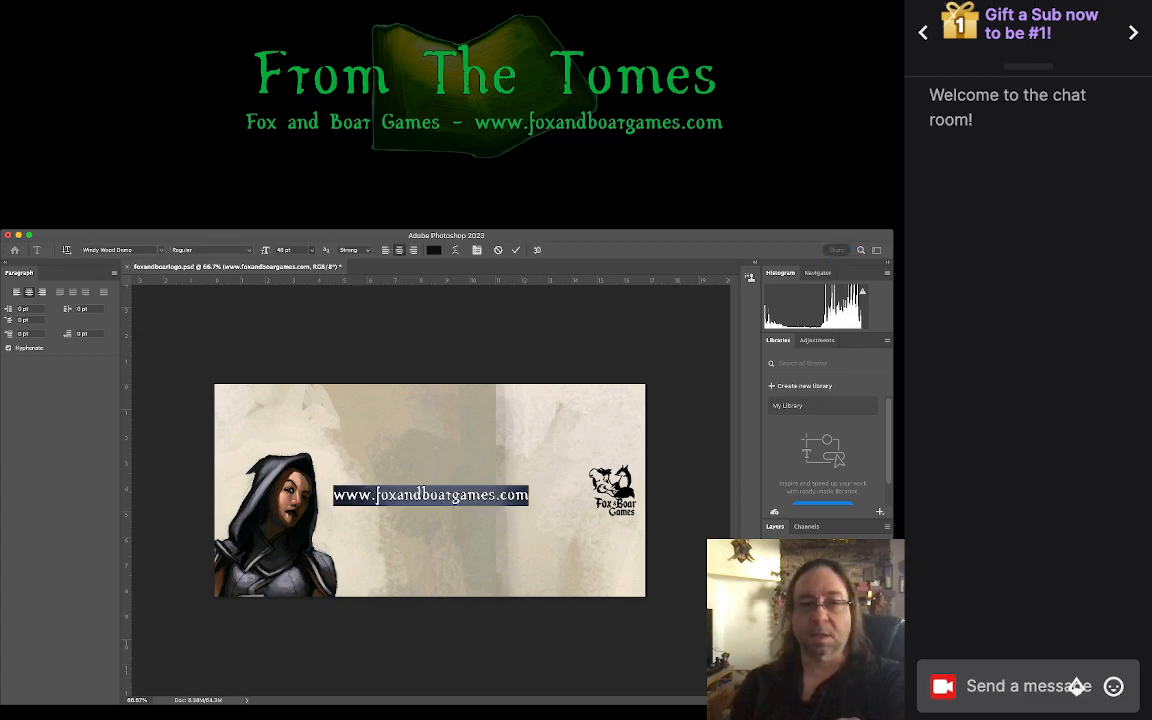
click(318, 399)
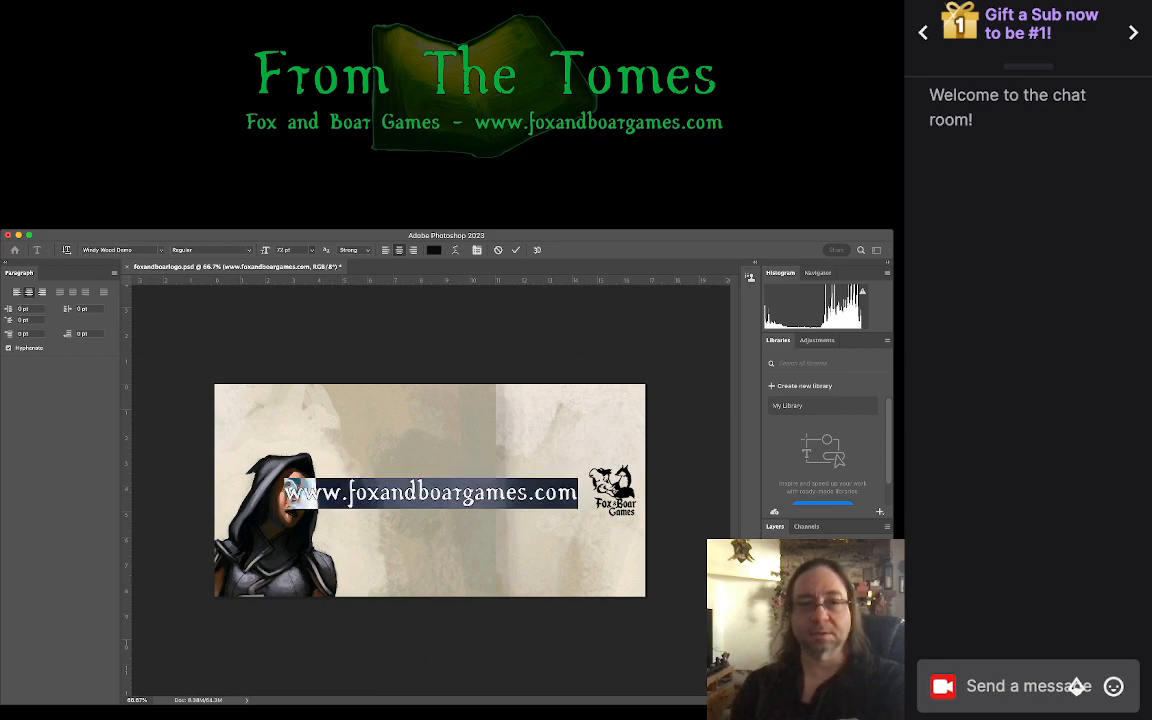
click(308, 388)
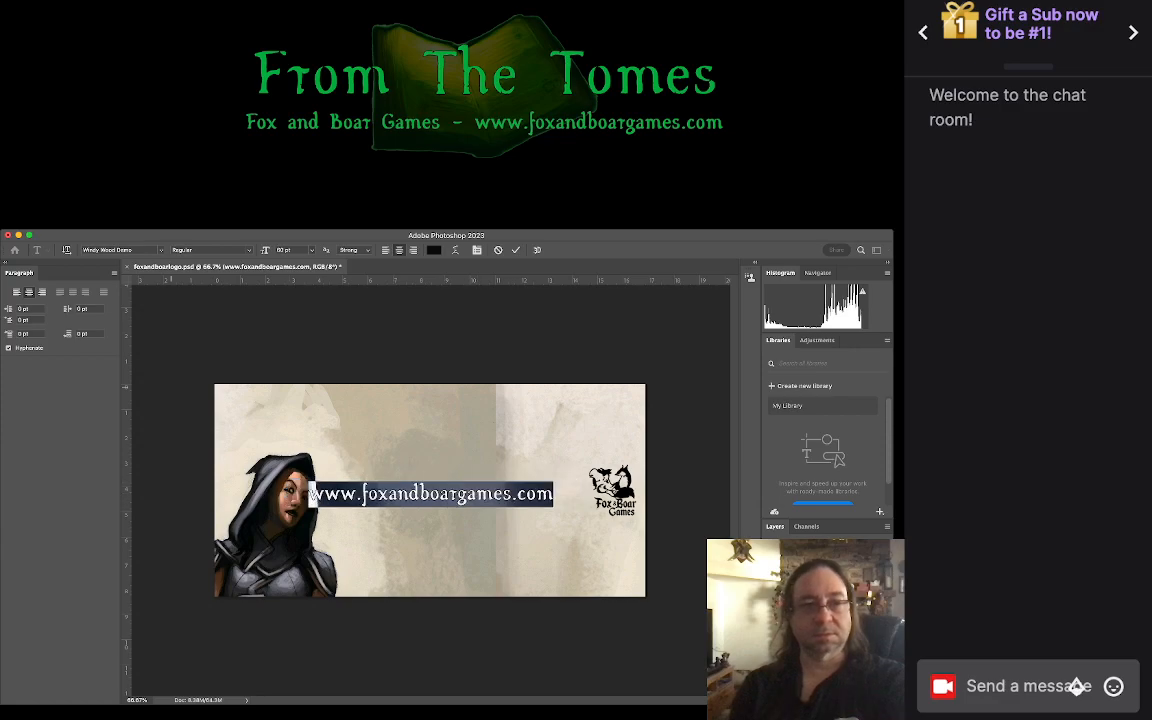
key(Escape)
key(v)
drag(405, 489, 426, 494)
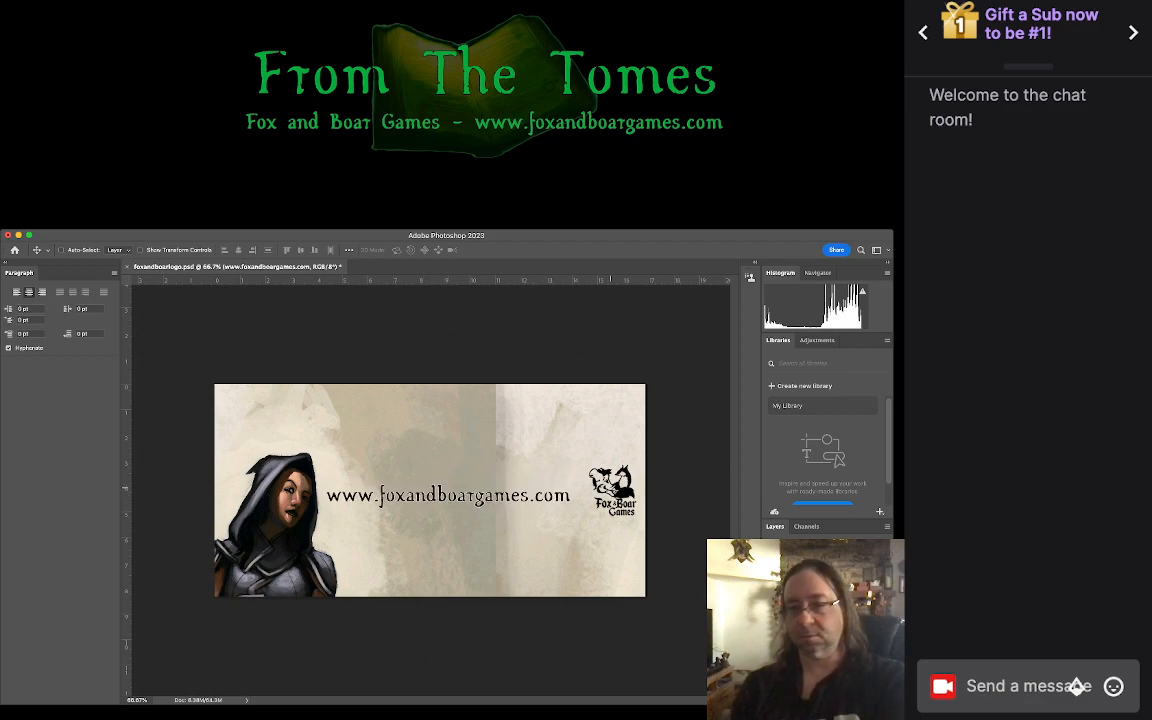
Step: Scale the Fox and Boar Games logo on Layer 5 down proportionally to about 65%
super+click(611, 489)
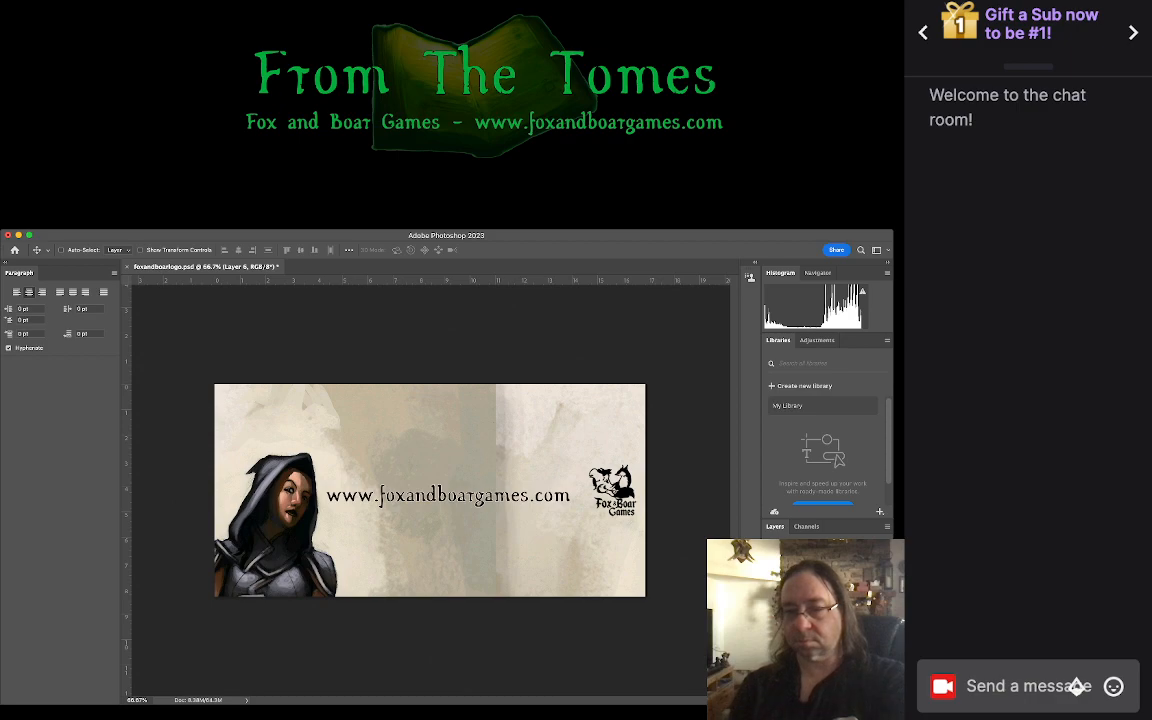
key(super+z)
key(super+shift+z)
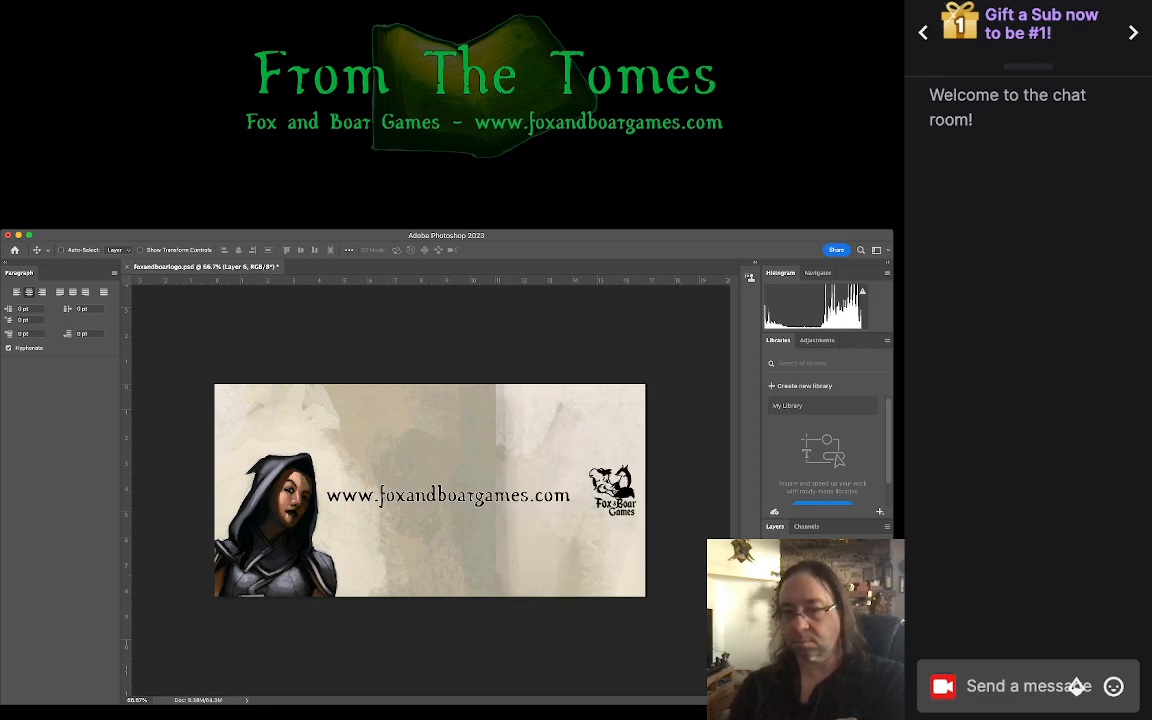
click(822, 640)
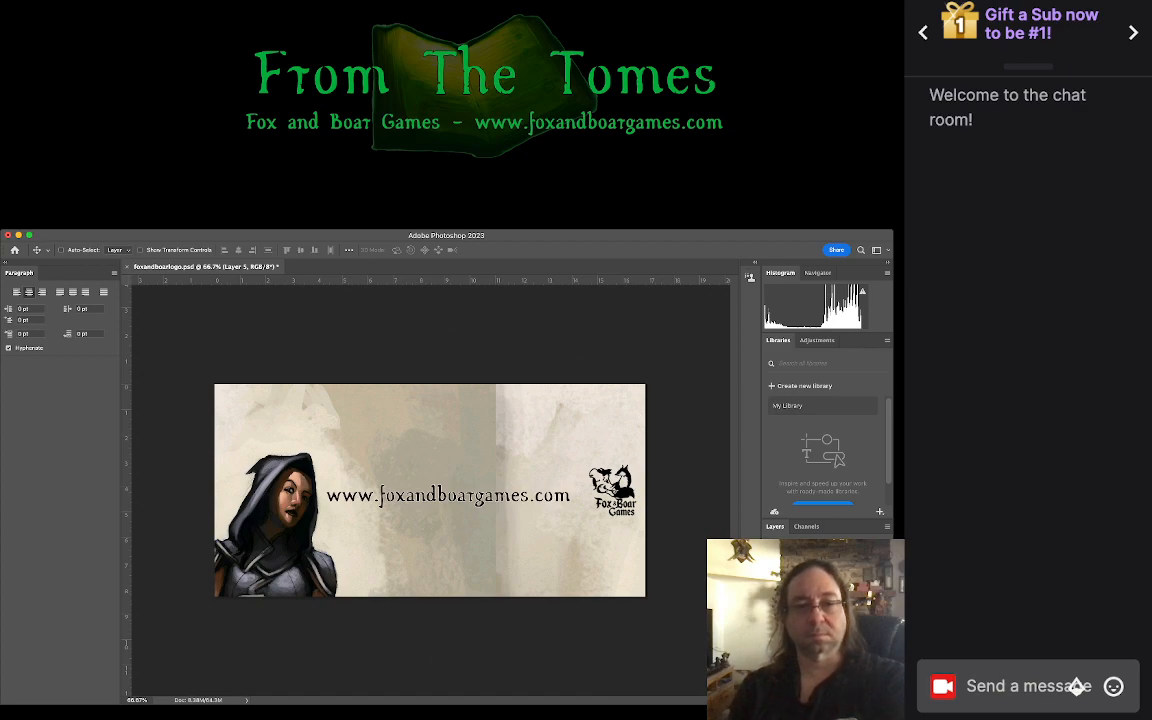
key(super+t)
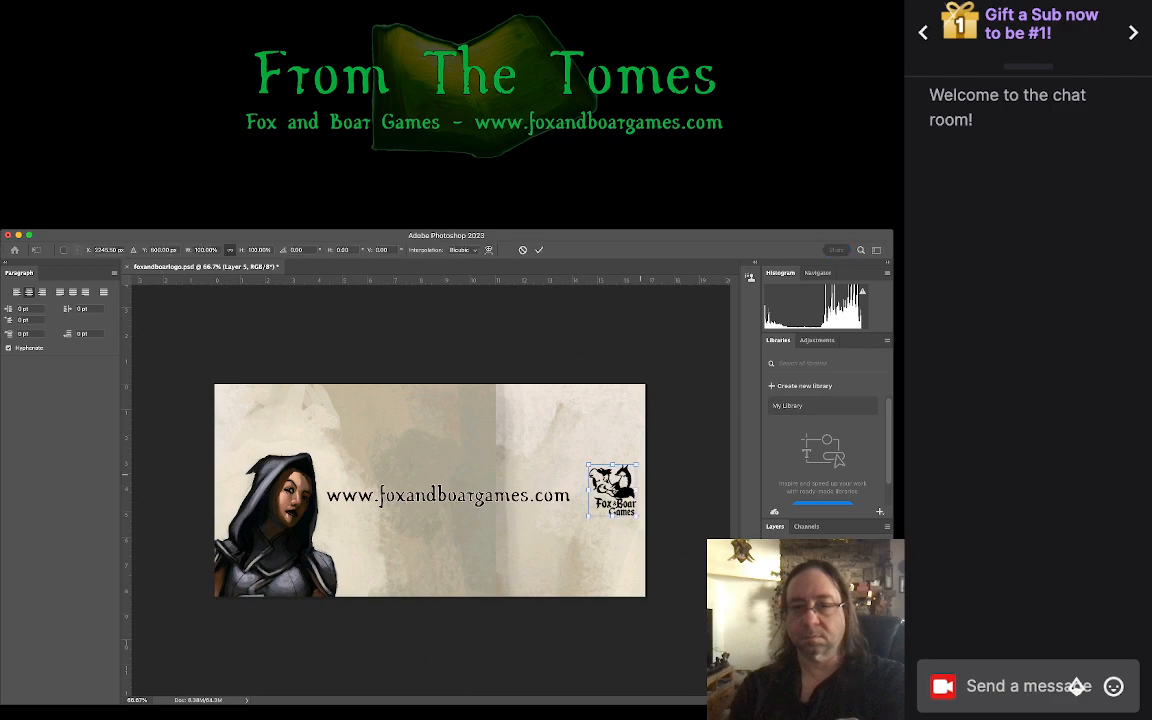
drag(636, 464, 620, 483)
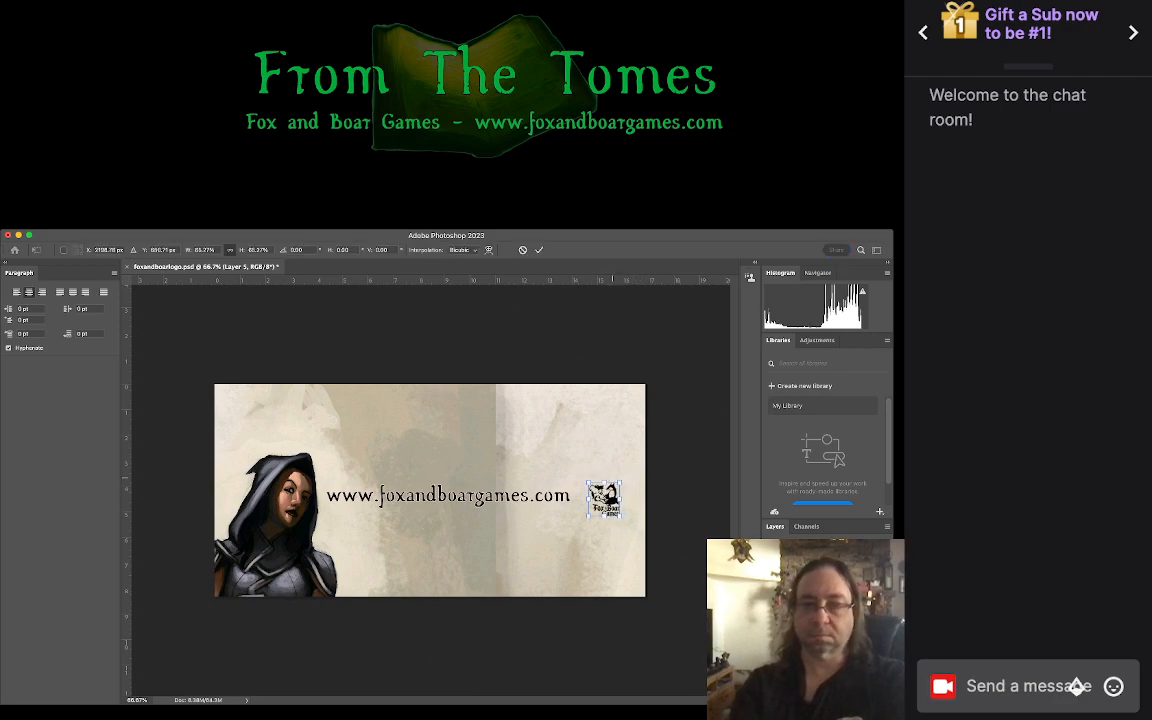
key(Return)
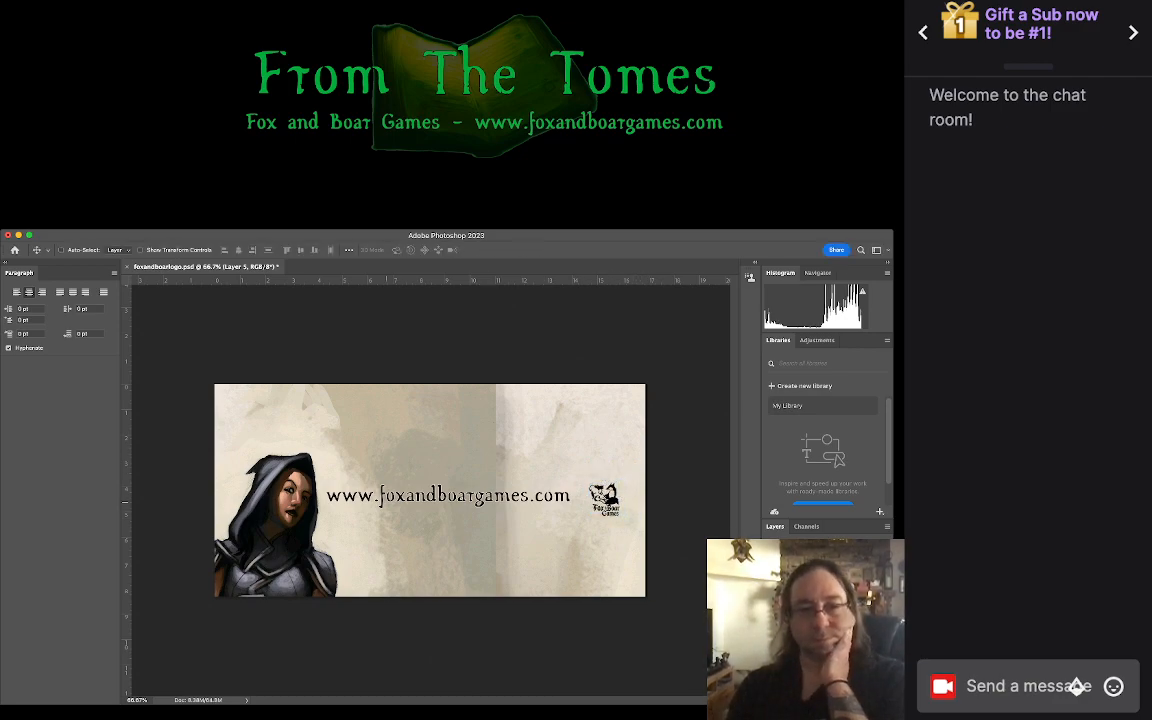
Step: Try the website text slightly lower, with the small logo above its first letters beside the character's face
super+click(369, 498)
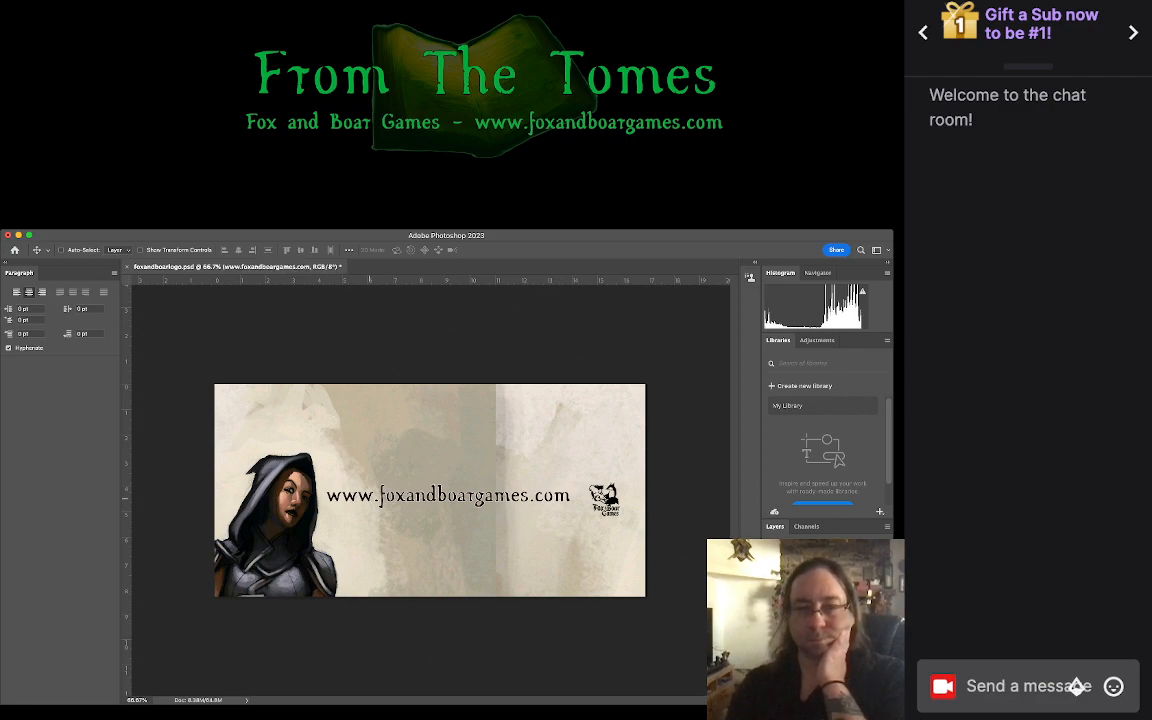
key(Down)
key(Down)
key(Down)
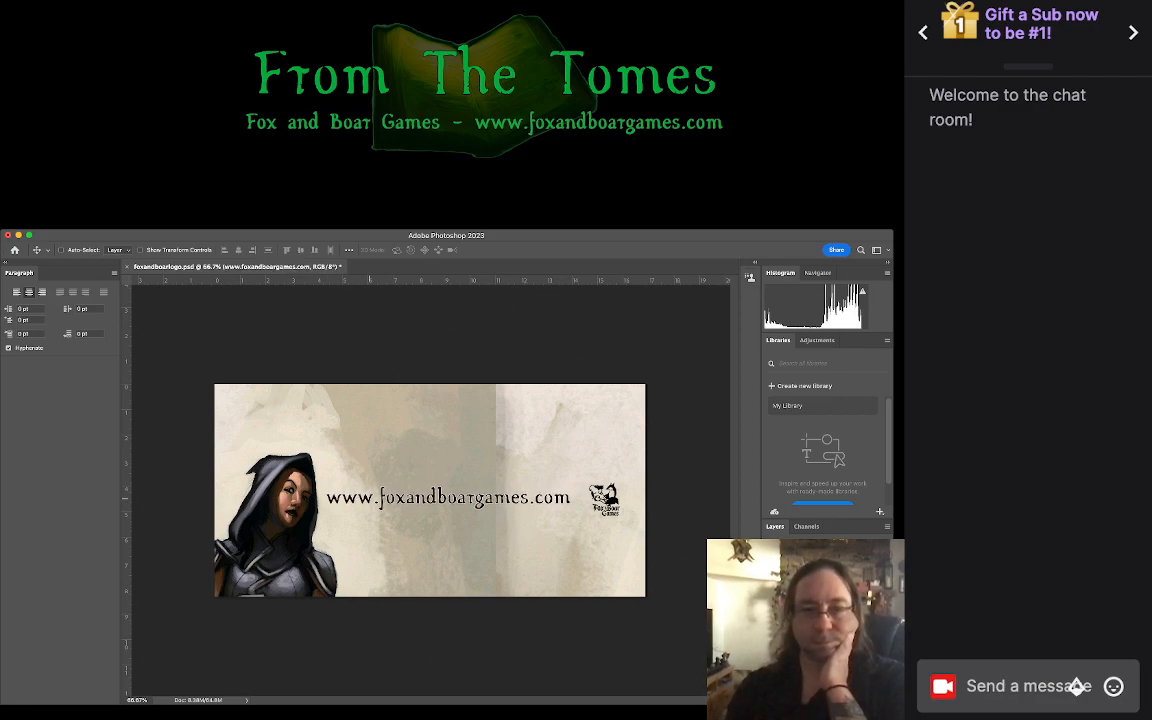
drag(369, 497, 369, 511)
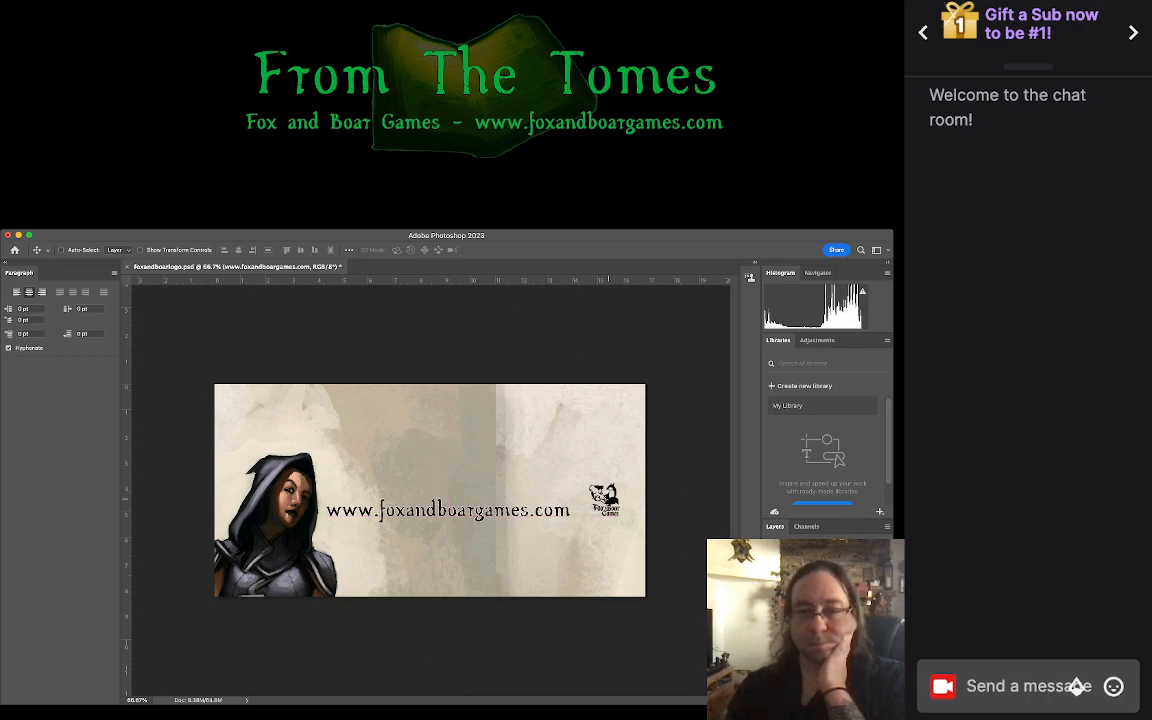
drag(604, 497, 337, 480)
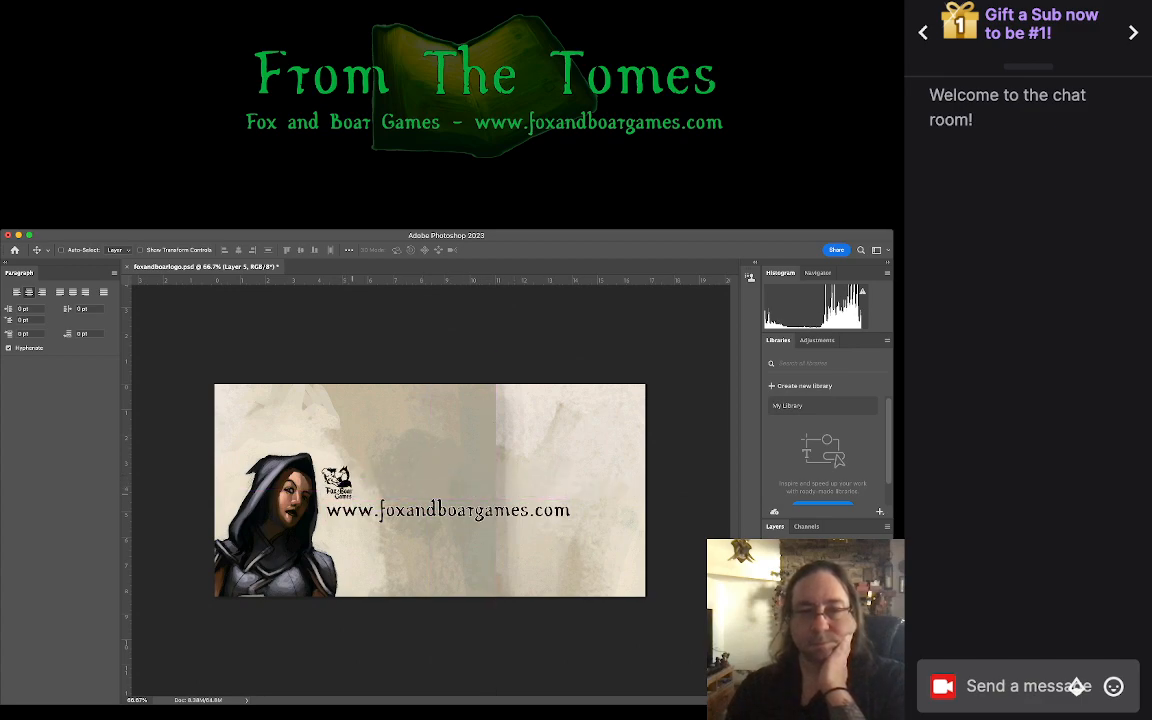
Step: Set the website text to 72 pt and move it clear of the character's face
double_click(386, 512)
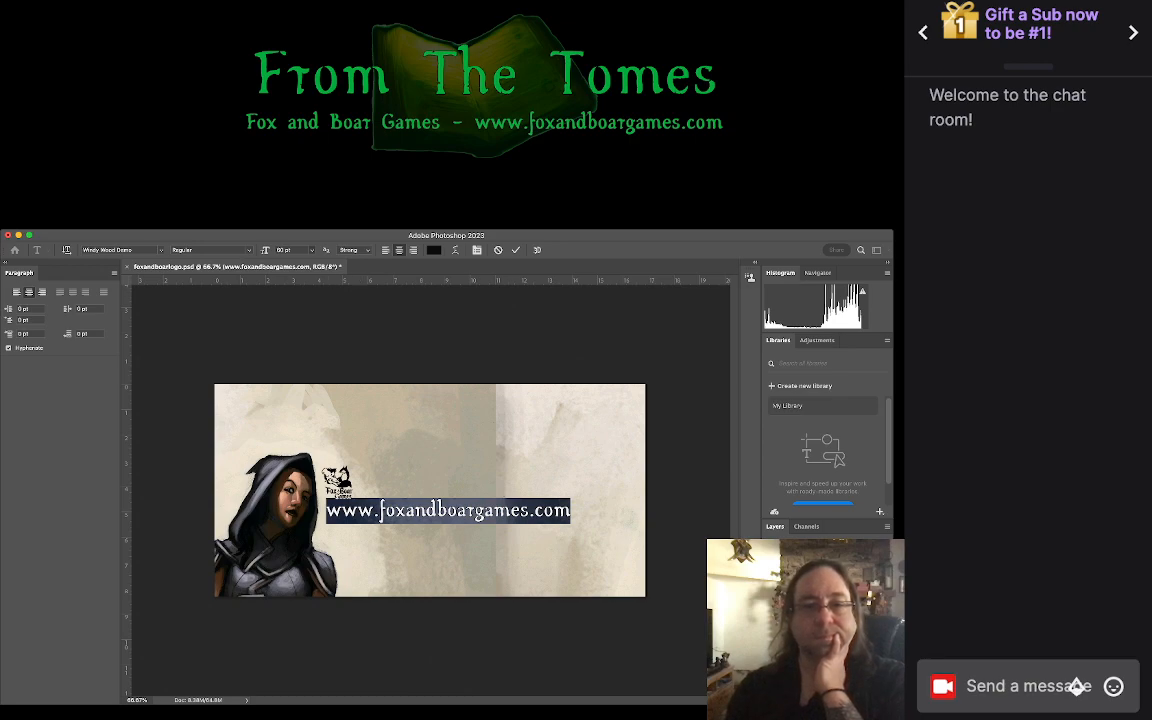
click(290, 376)
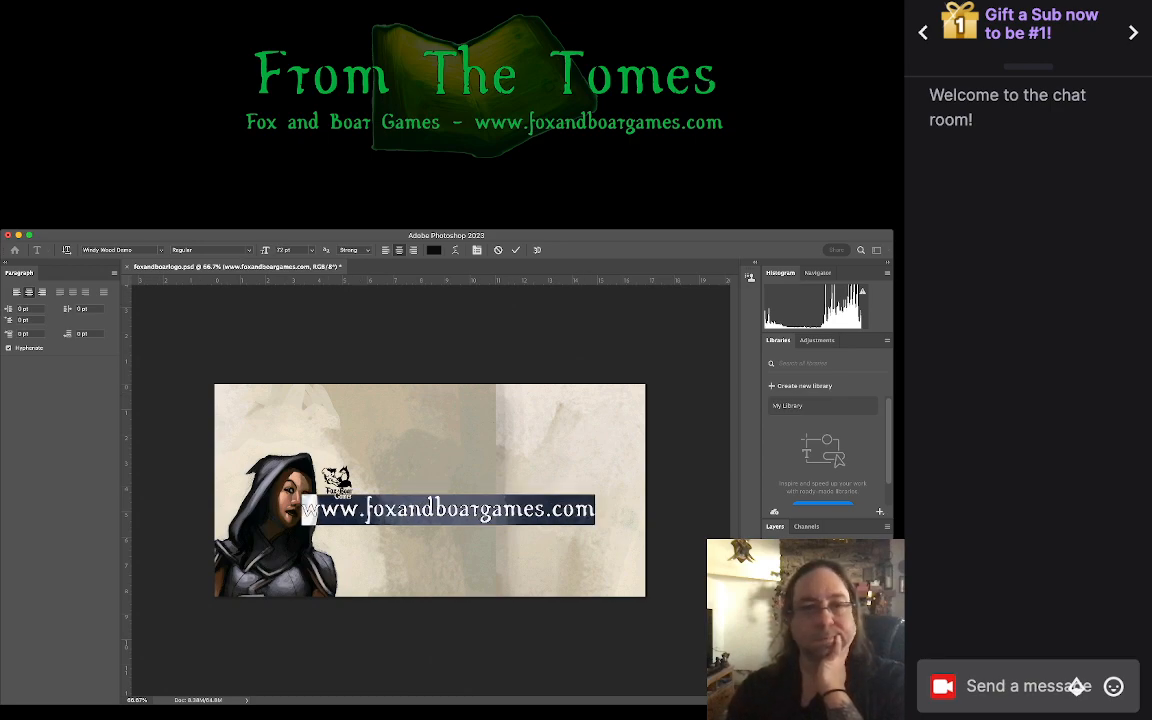
click(175, 388)
drag(435, 511, 472, 510)
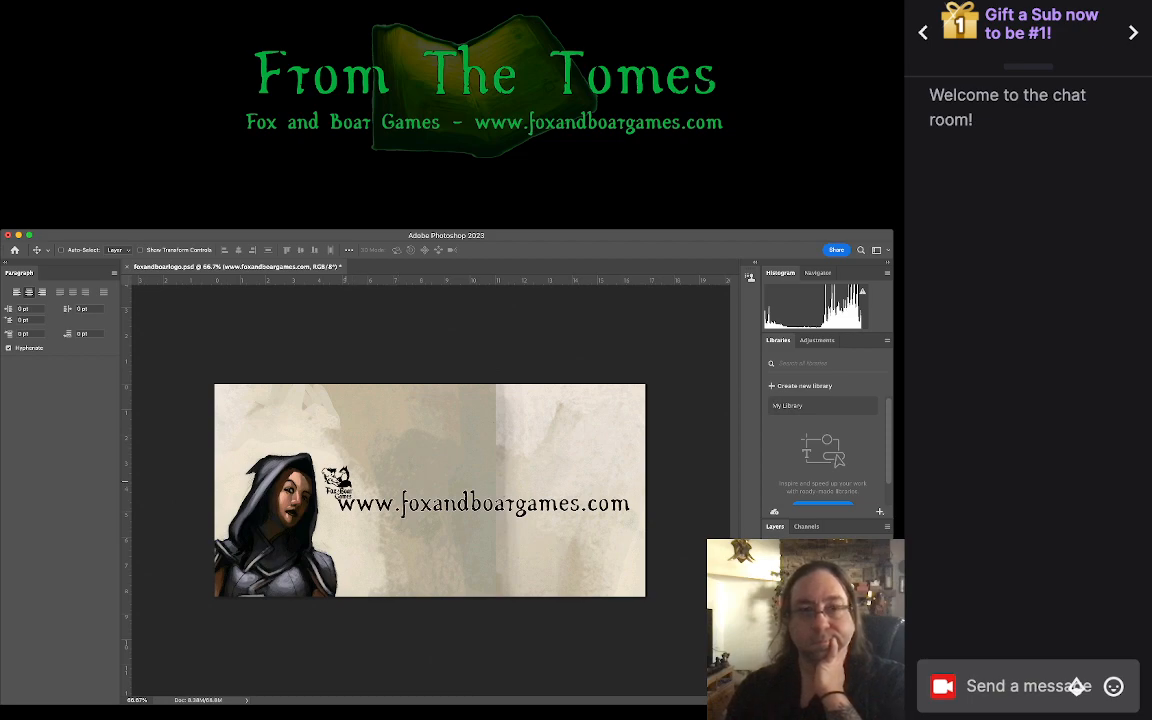
Step: Place the logo just beneath the ".com" end of the website text and raise the text so the two do not overlap
drag(345, 483, 624, 522)
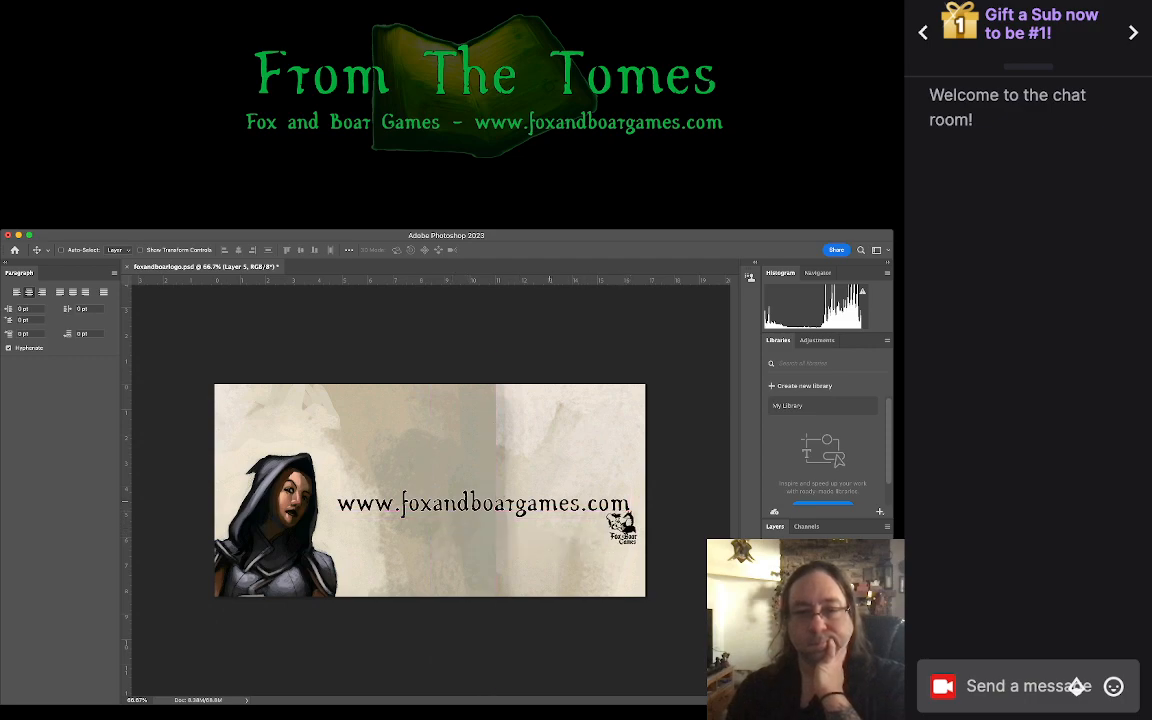
click(521, 505)
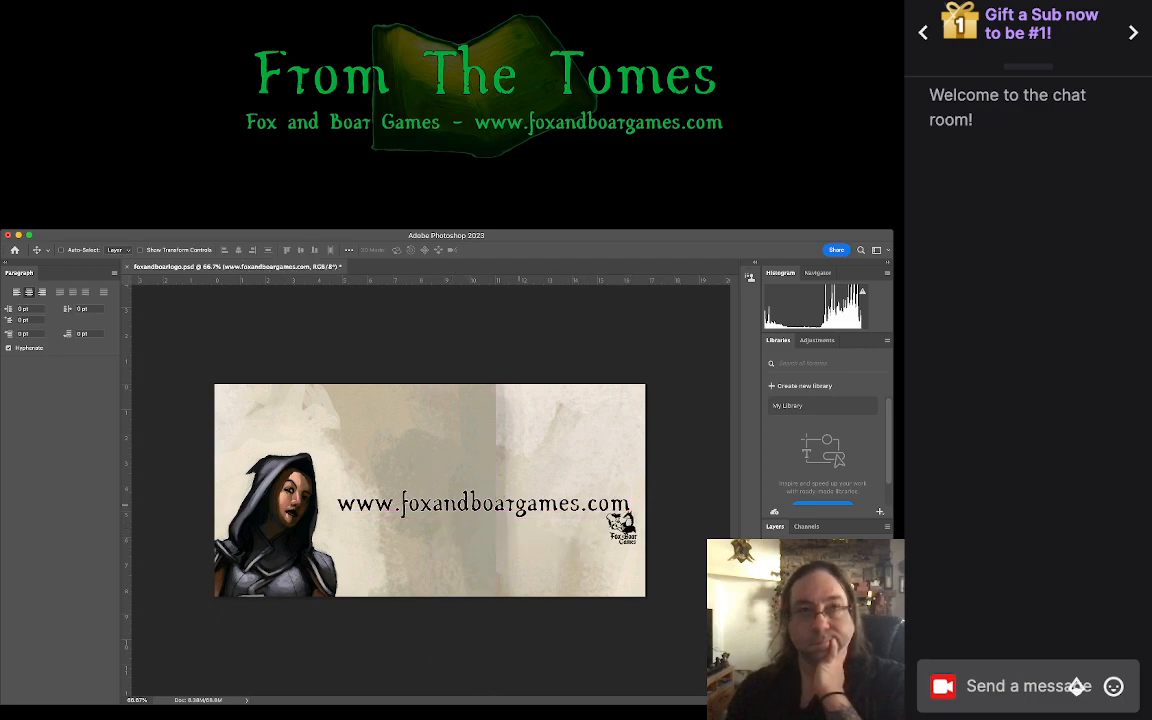
drag(521, 505, 513, 491)
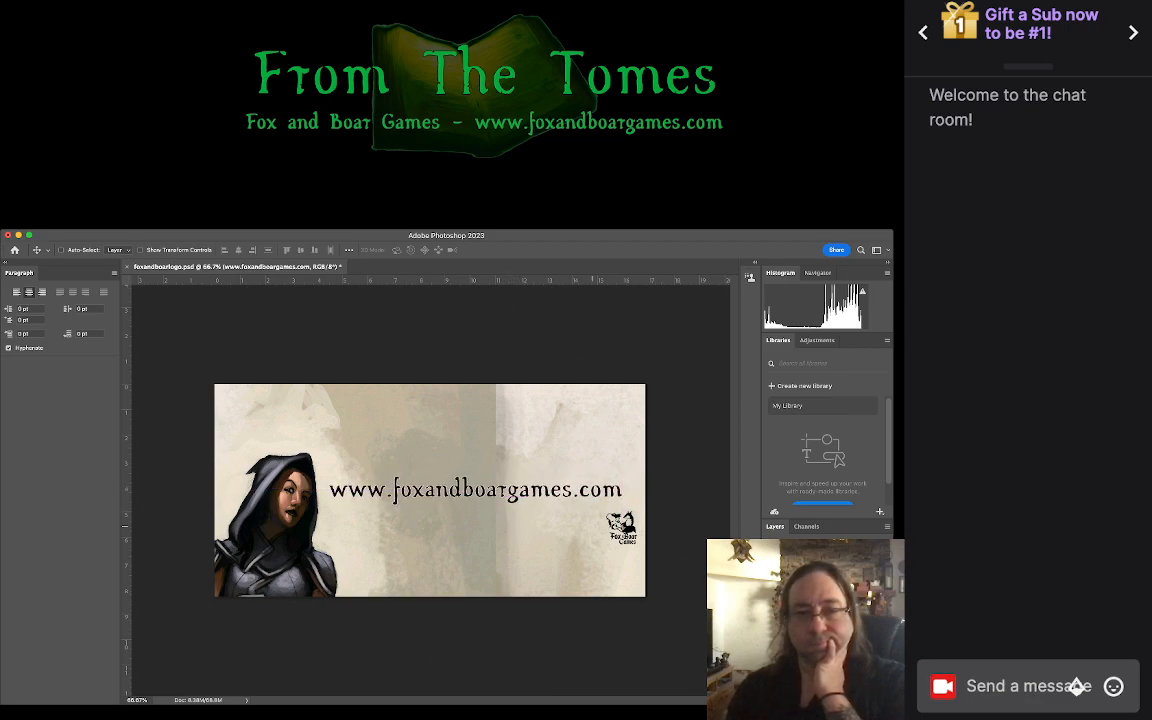
click(619, 522)
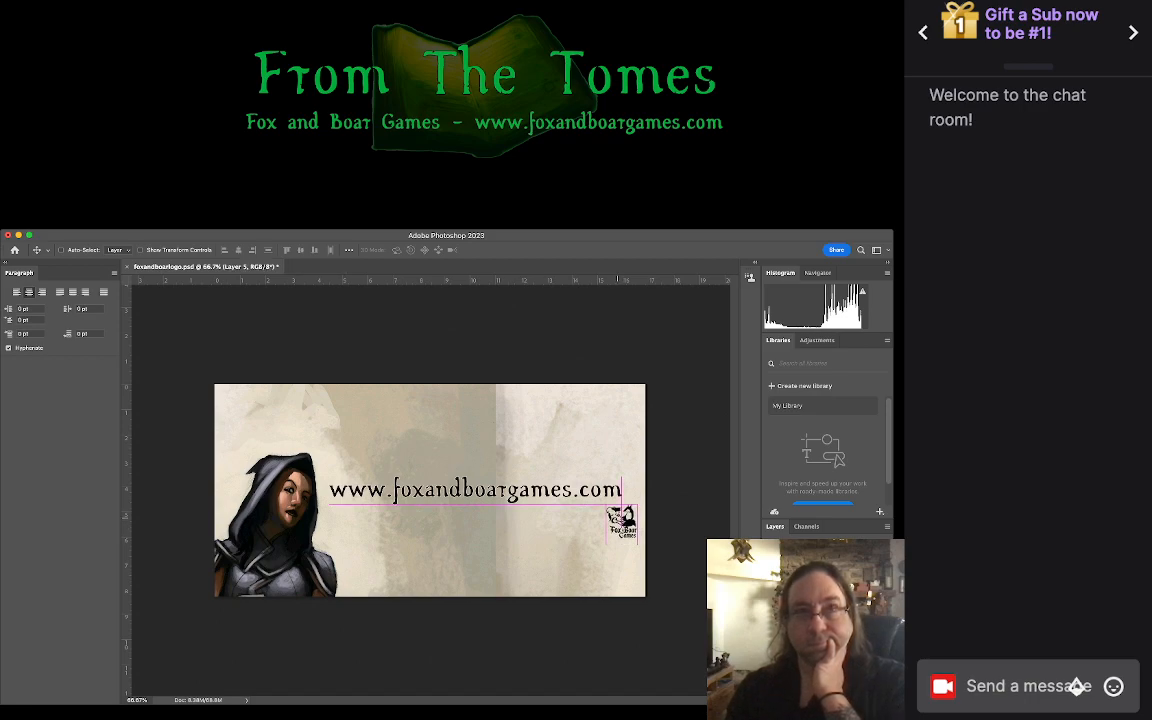
drag(621, 518, 622, 511)
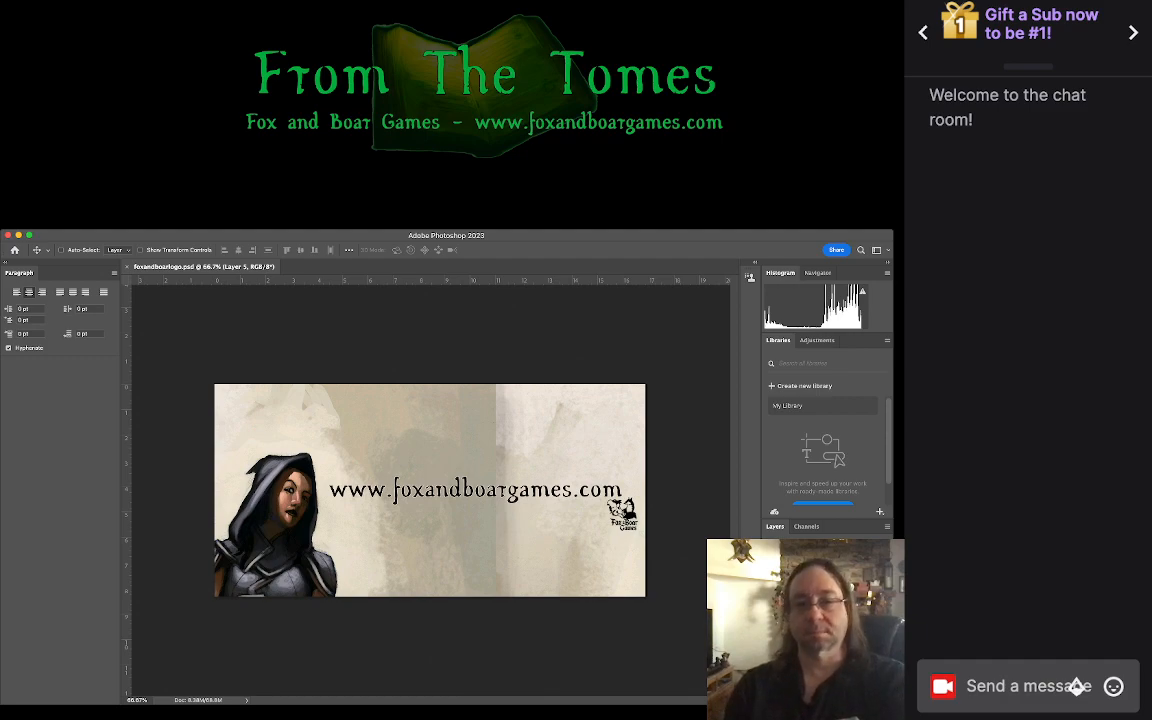
key(super+Tab)
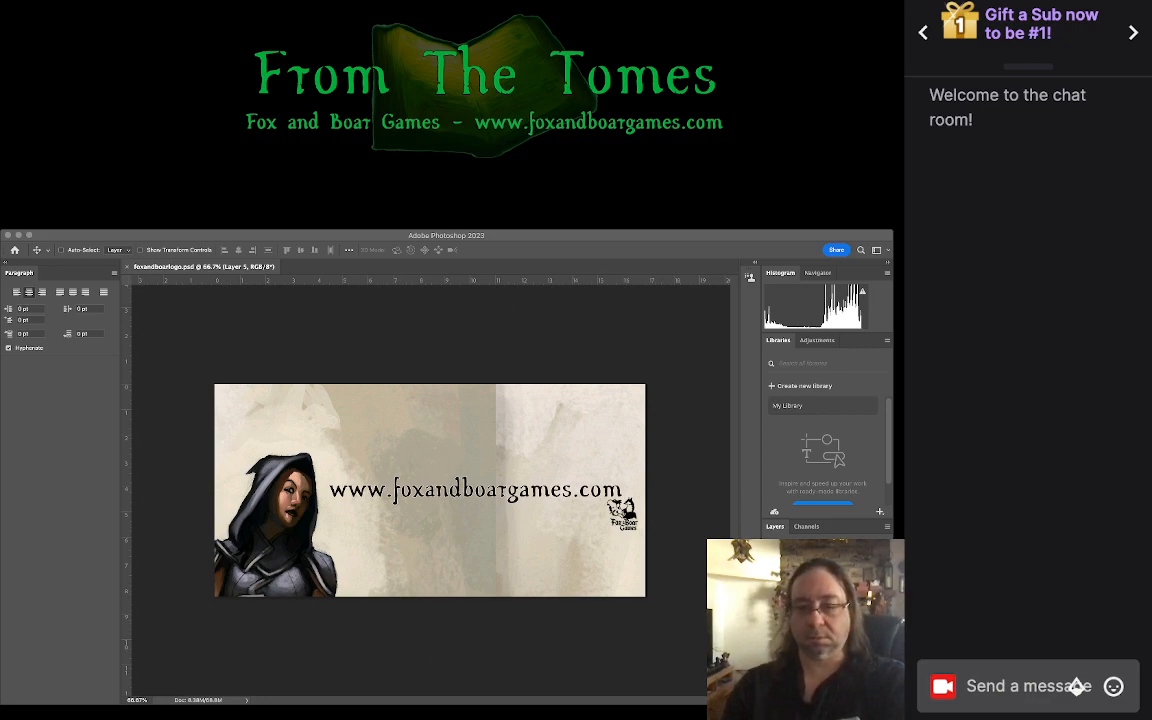
Step: Raise the website text and shift it toward the canvas's right edge, tuck the logo beneath its end, and save the document
click(825, 600)
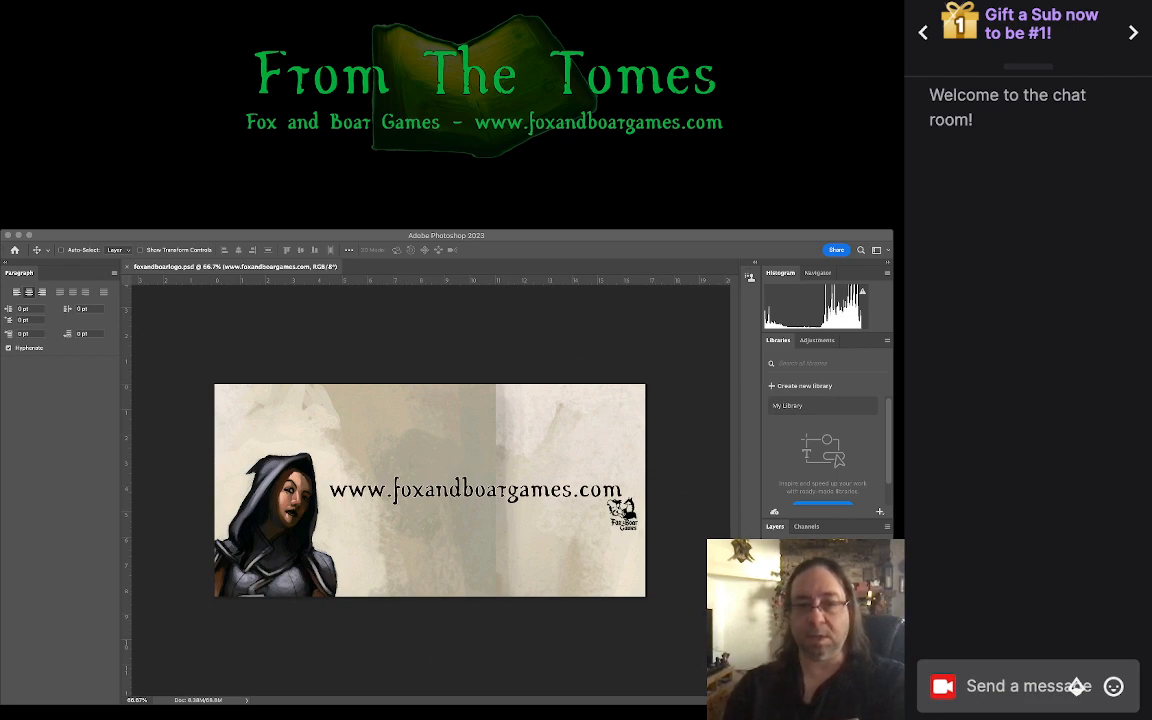
click(518, 491)
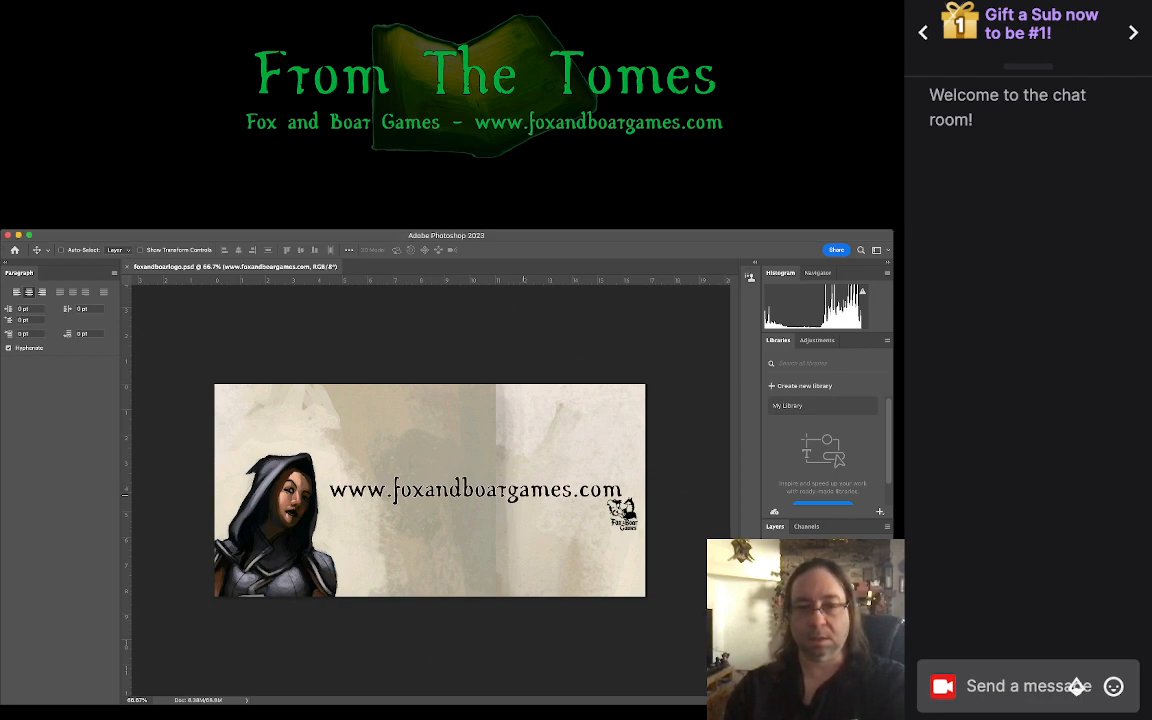
drag(507, 490, 498, 480)
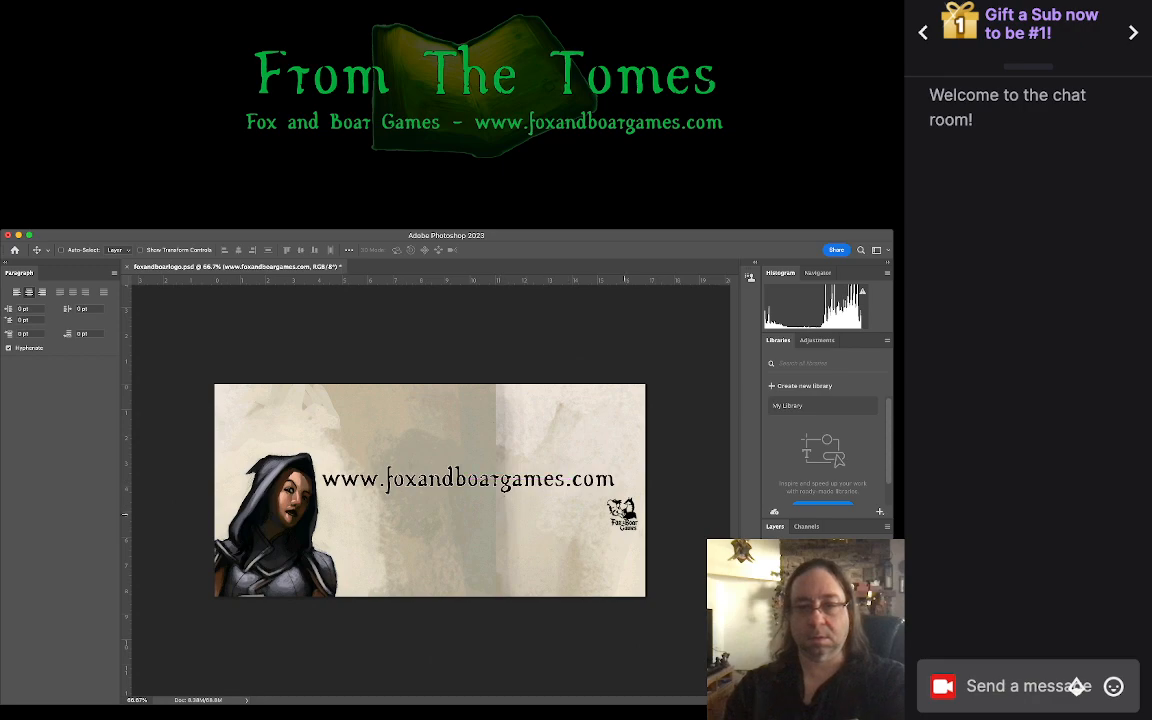
drag(622, 512, 609, 478)
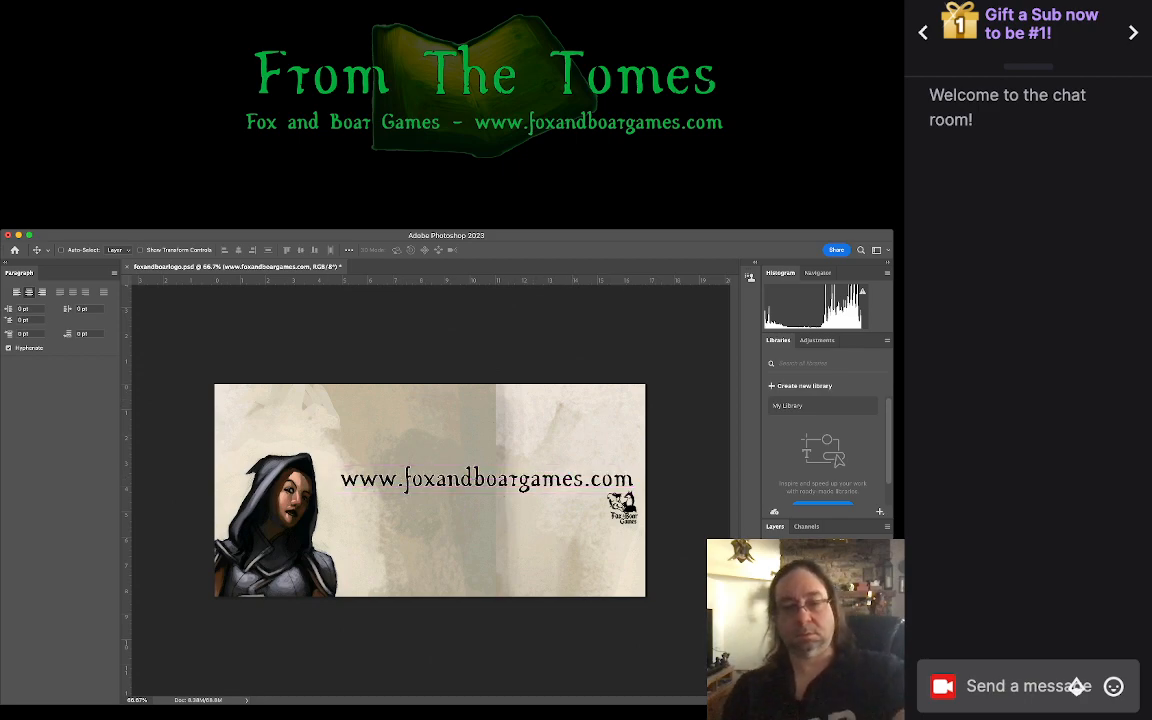
key(super+s)
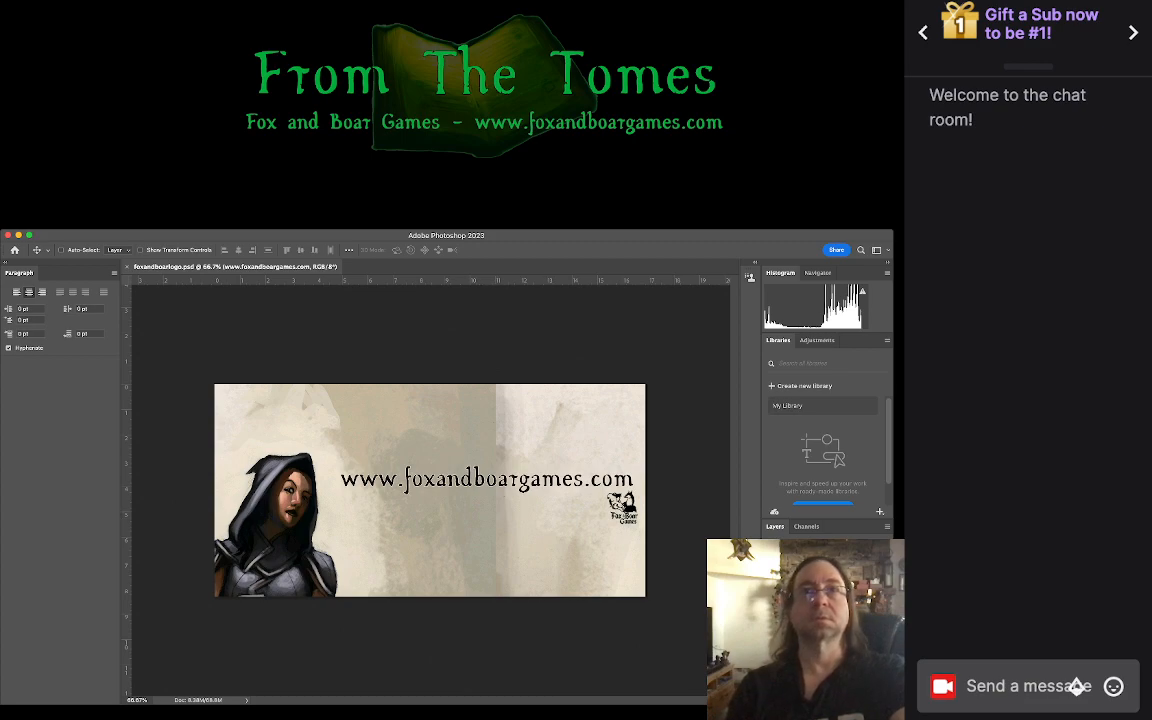
Step: Move the logo slightly inward from the canvas's right edge, keeping it beneath the end of the website text
key(super+Tab)
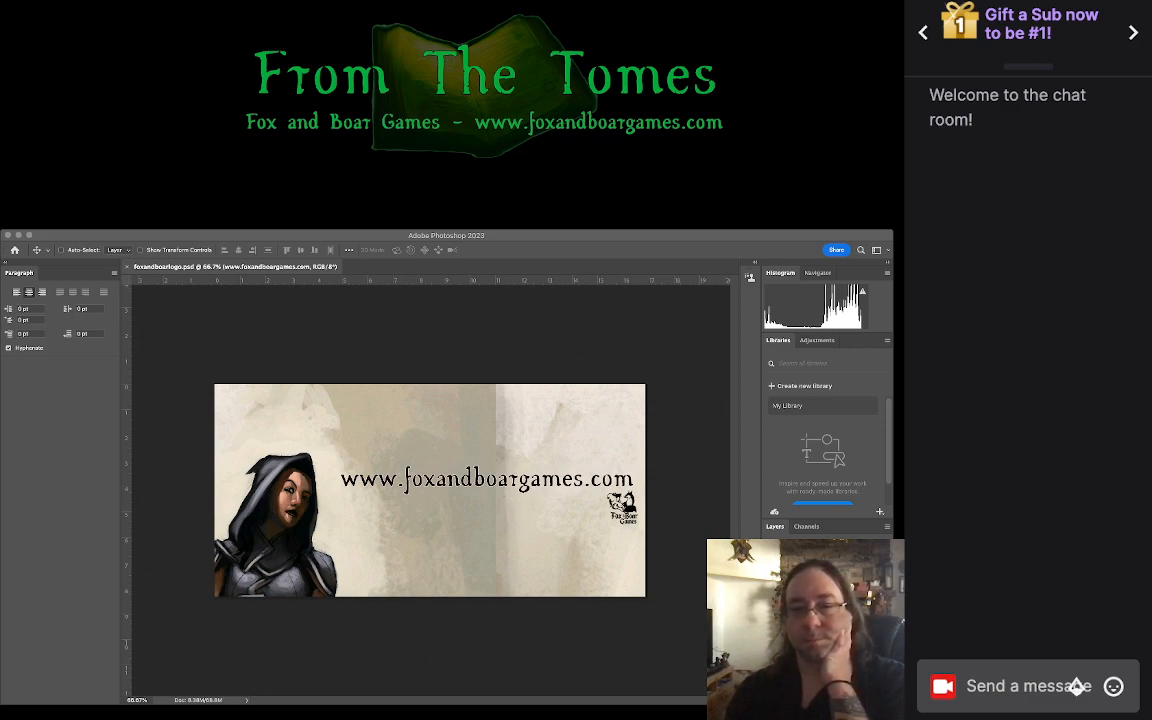
super+click(628, 507)
drag(628, 507, 615, 509)
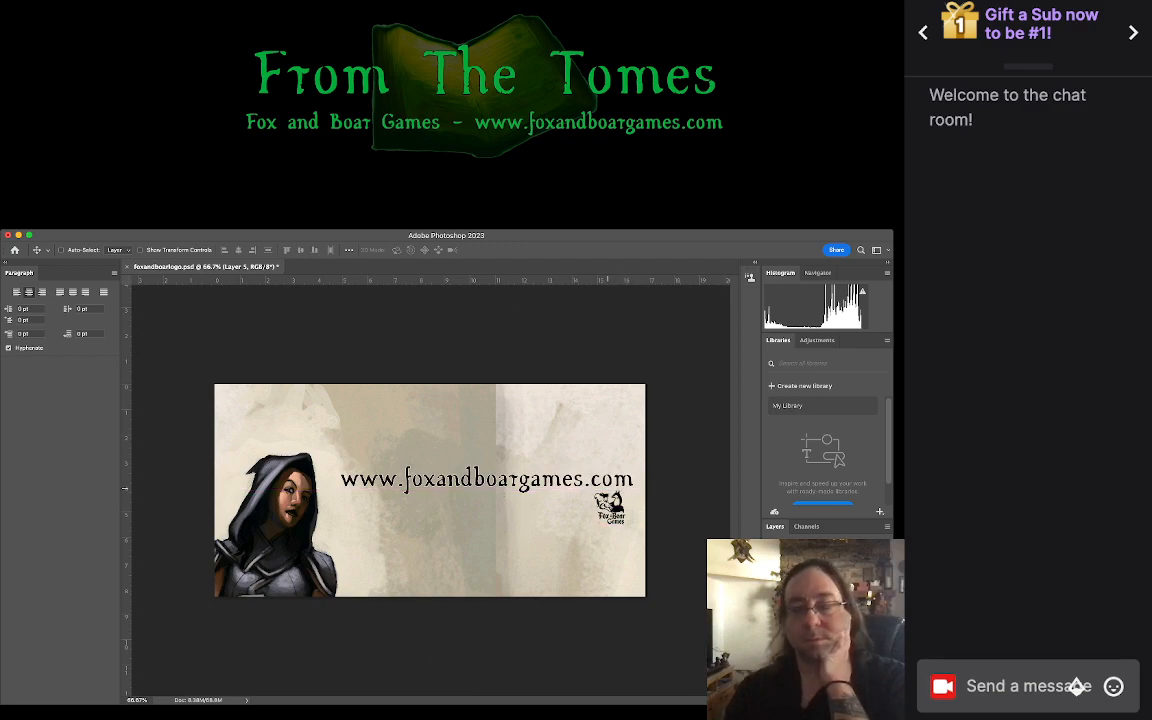
double_click(609, 479)
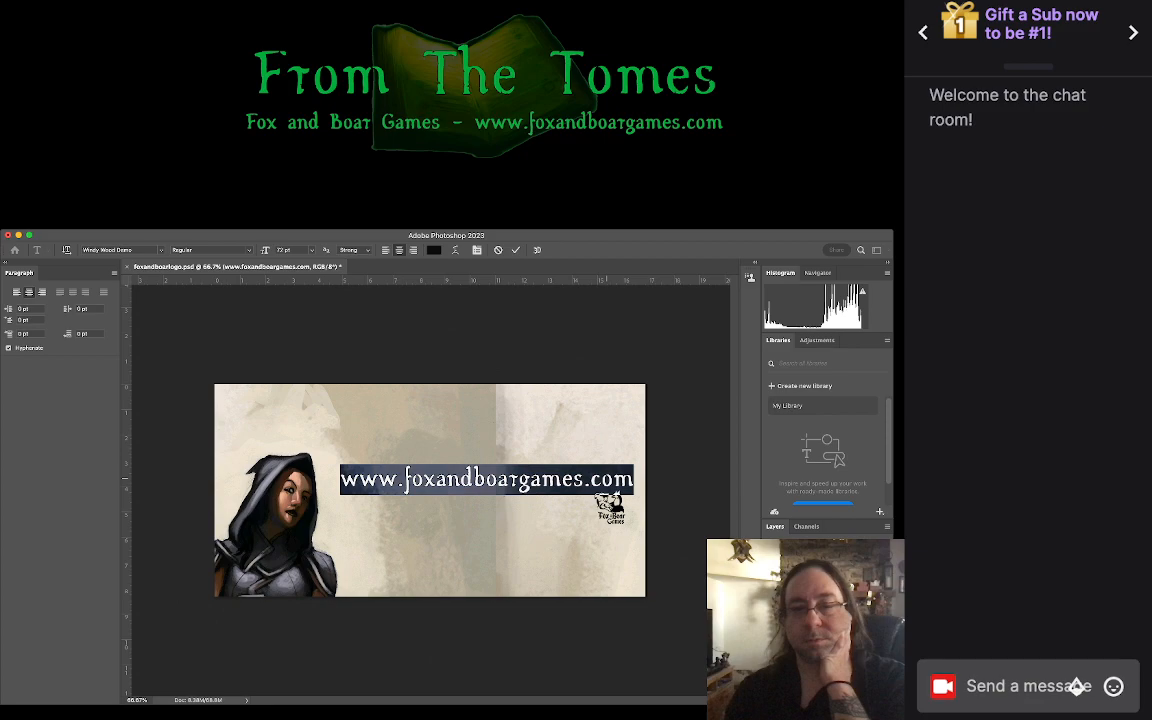
key(BackSpace)
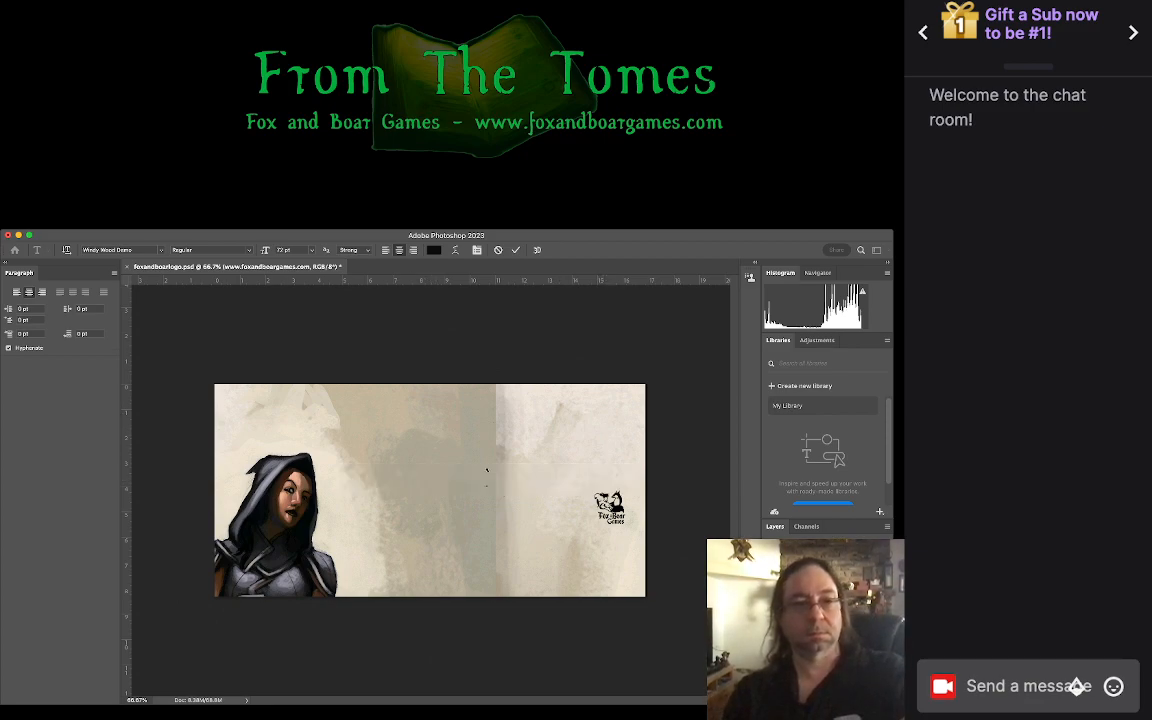
key(Escape)
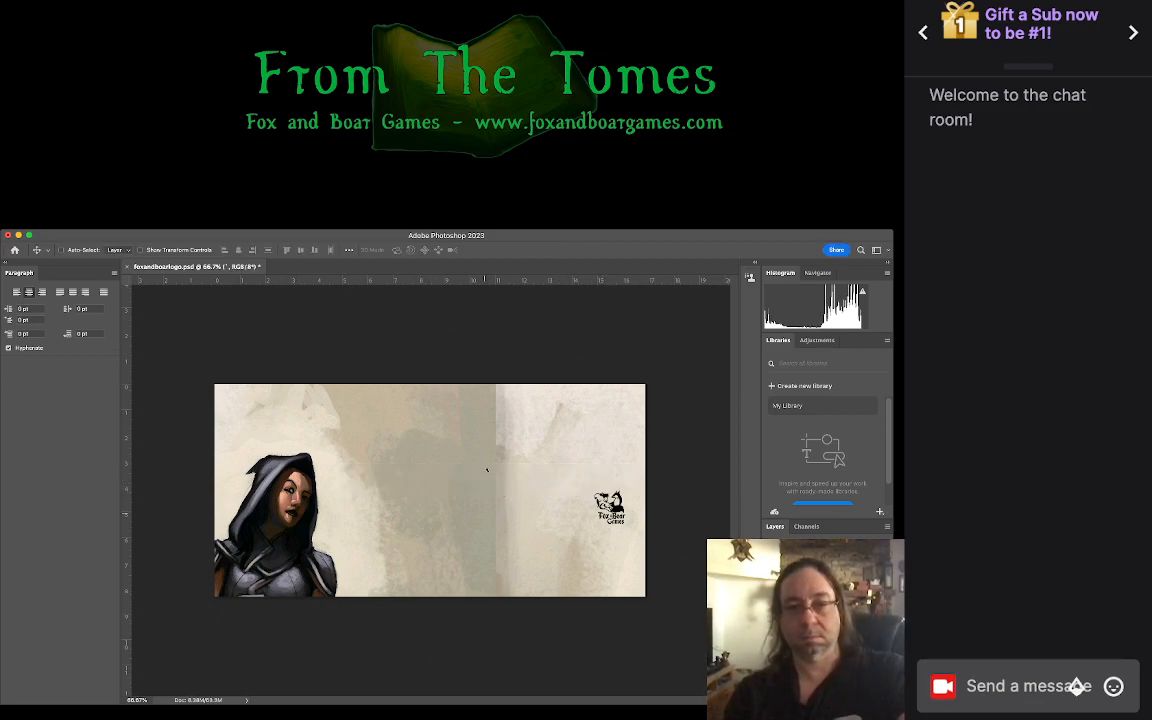
key(super+z)
Step: Move the website text up against the character's hood, align the logo's right edge with the text's end beneath it, and save the document
drag(452, 480, 431, 480)
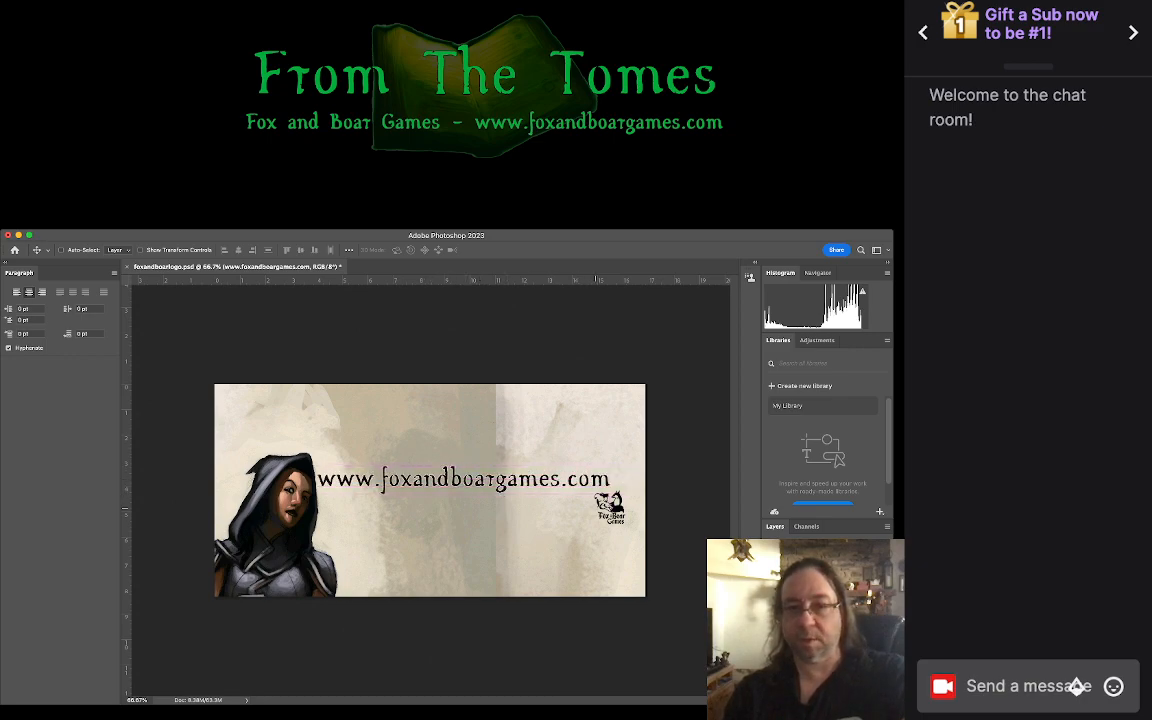
drag(617, 512, 601, 512)
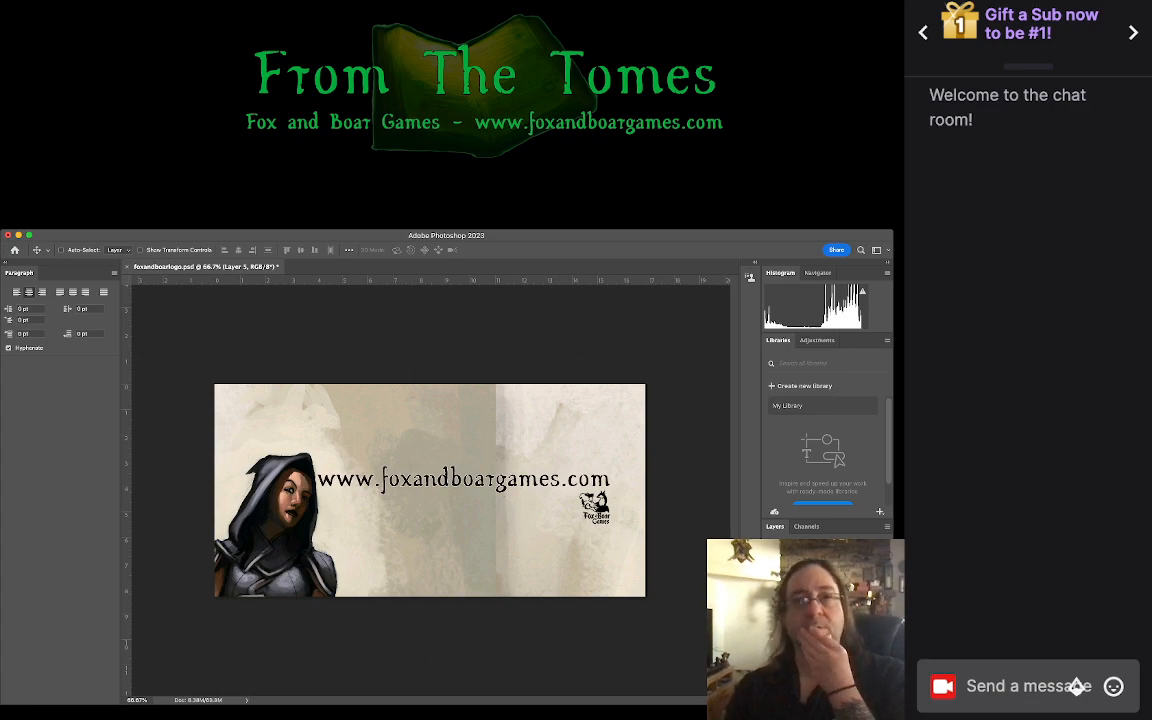
key(super+Tab)
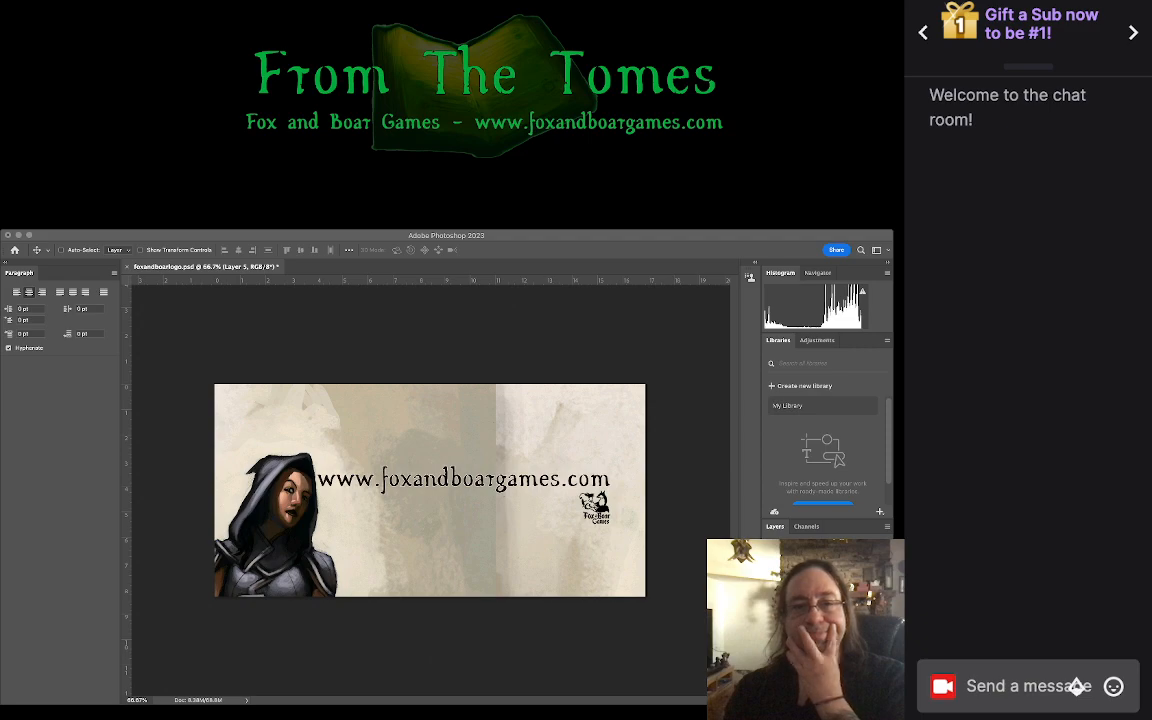
key(super+s)
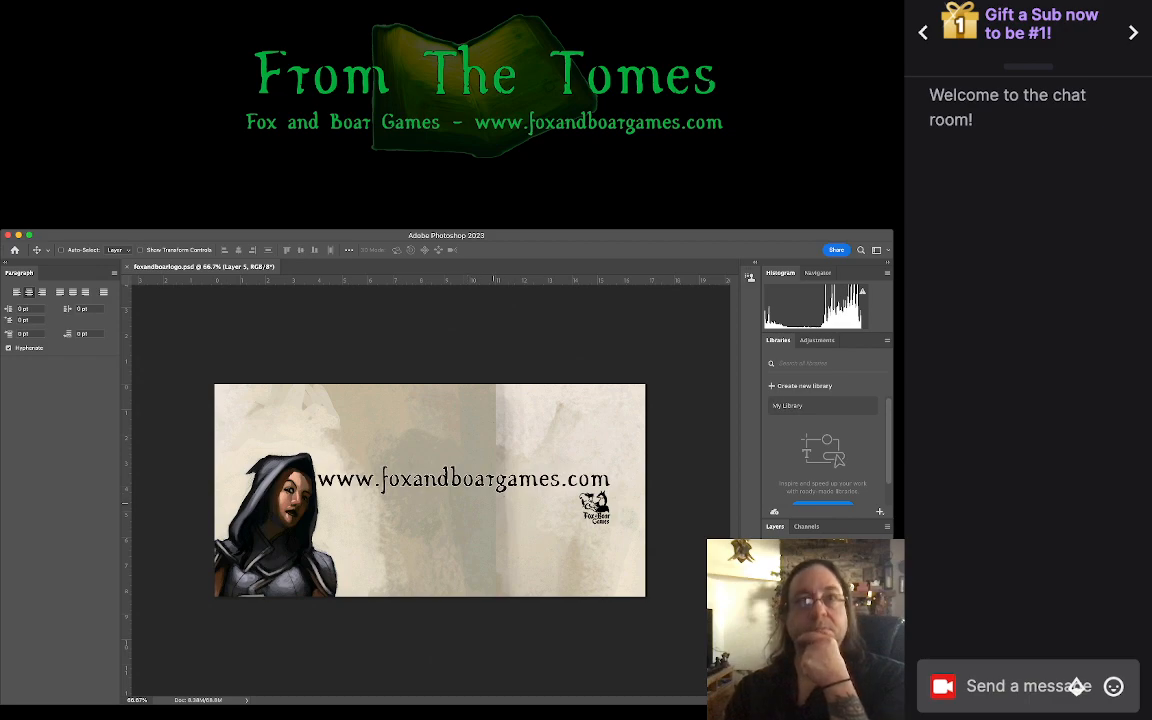
key(super+Tab)
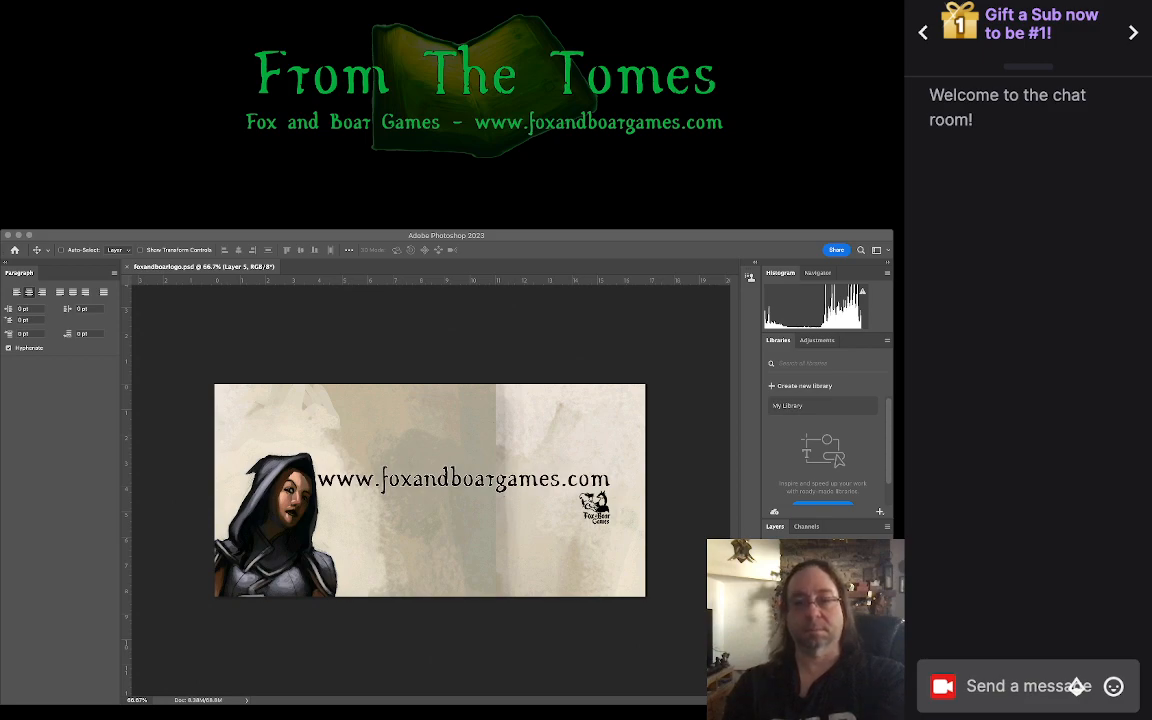
key(super+Tab)
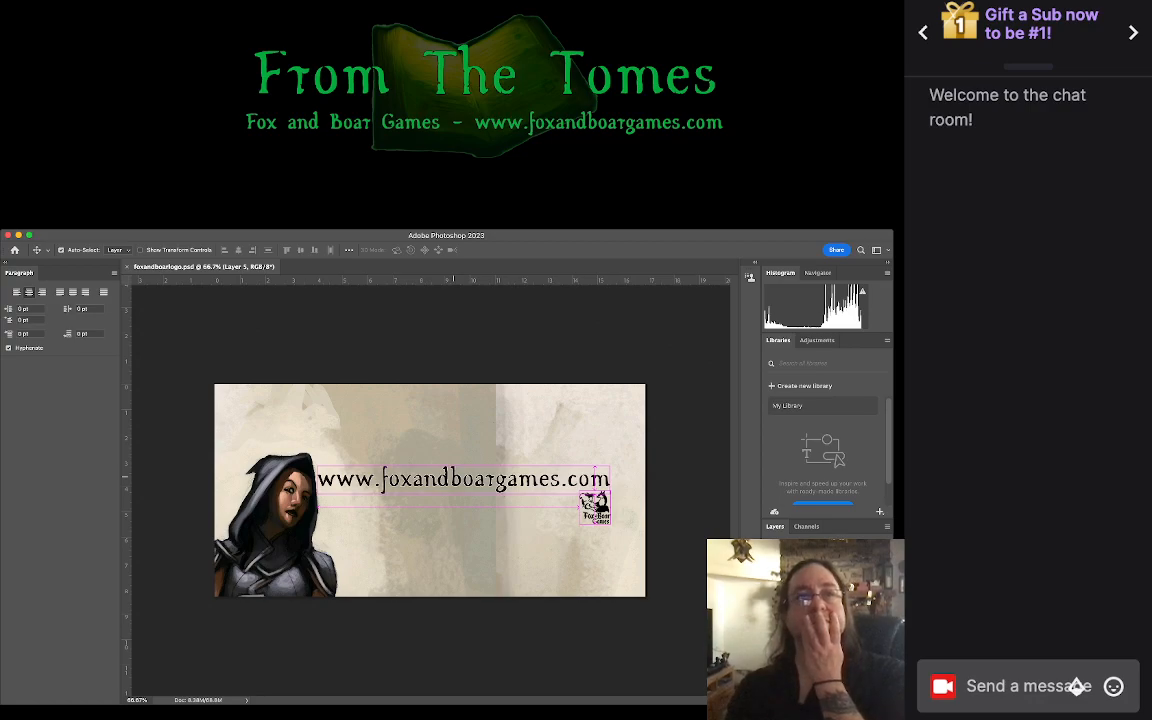
Step: Switch to the browser and check how the banner looks on the Fox and Boar Games YouTube channel page
key(super+Tab)
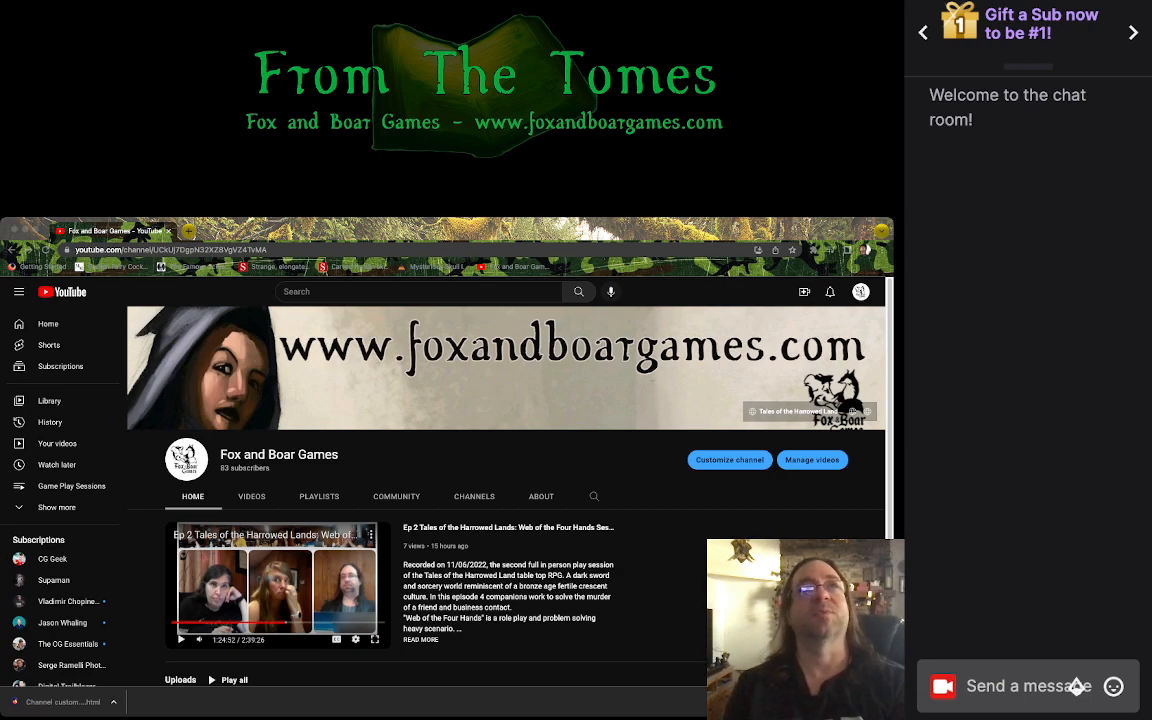
key(super+Tab)
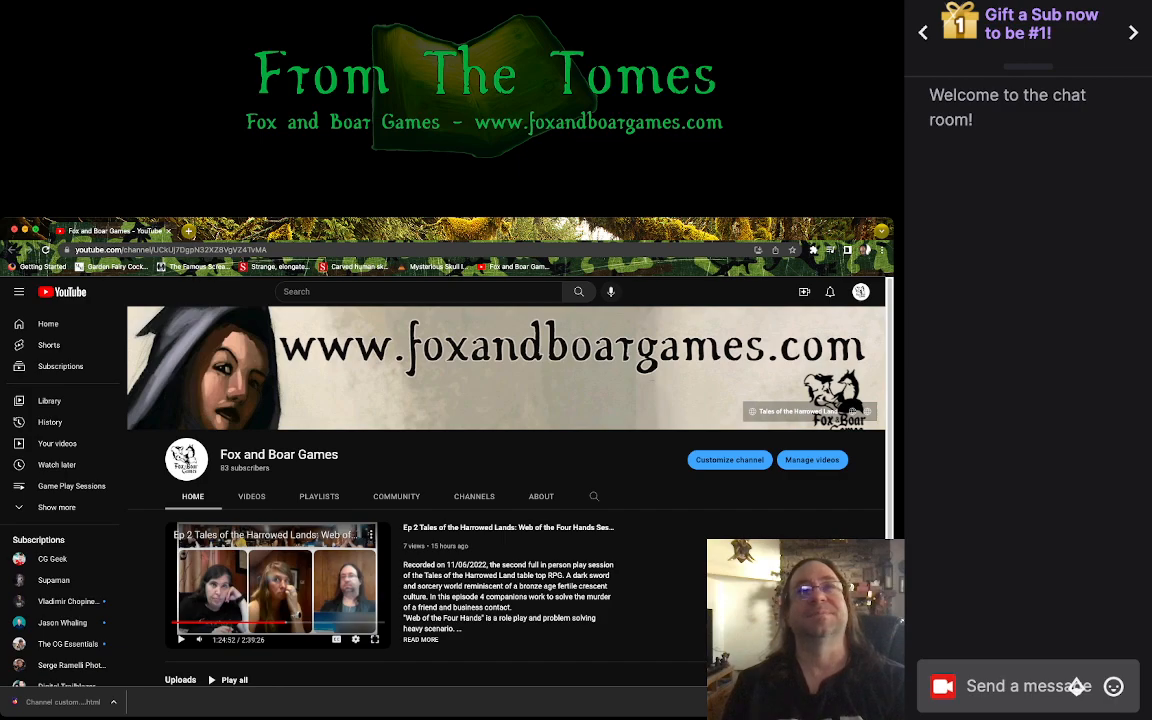
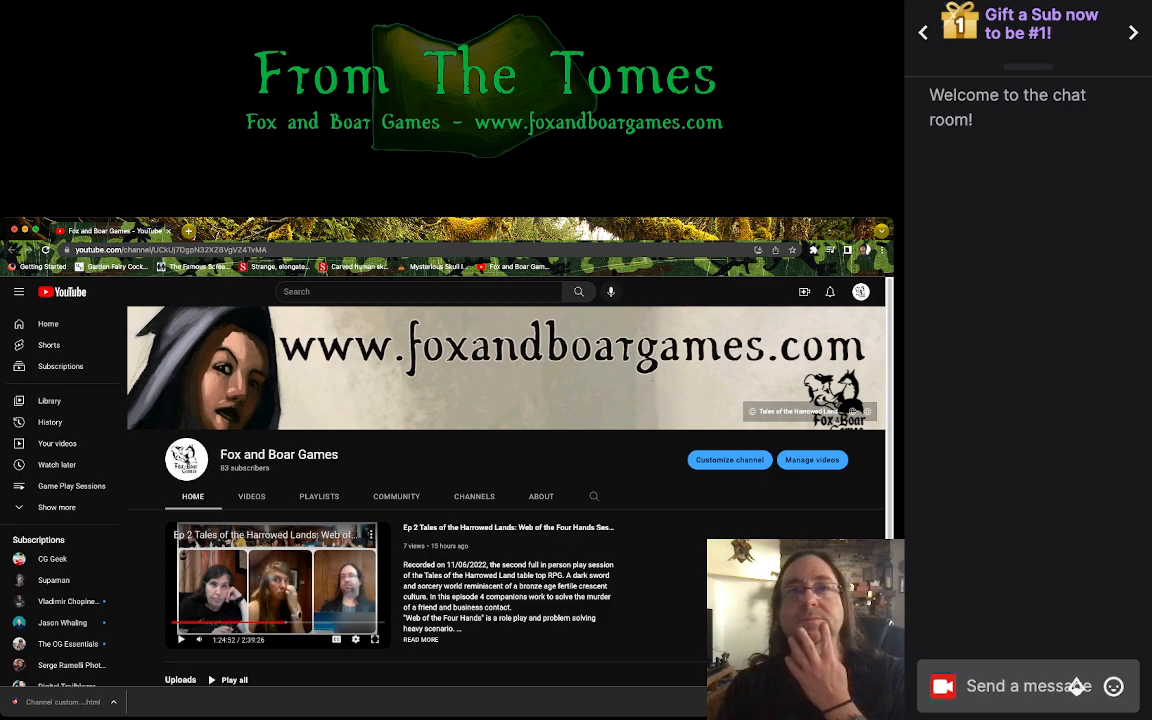
Step: Switch to the Print Character Sheet in InDesign and move the Current Health label closer to the Health Total label
key(super+Tab)
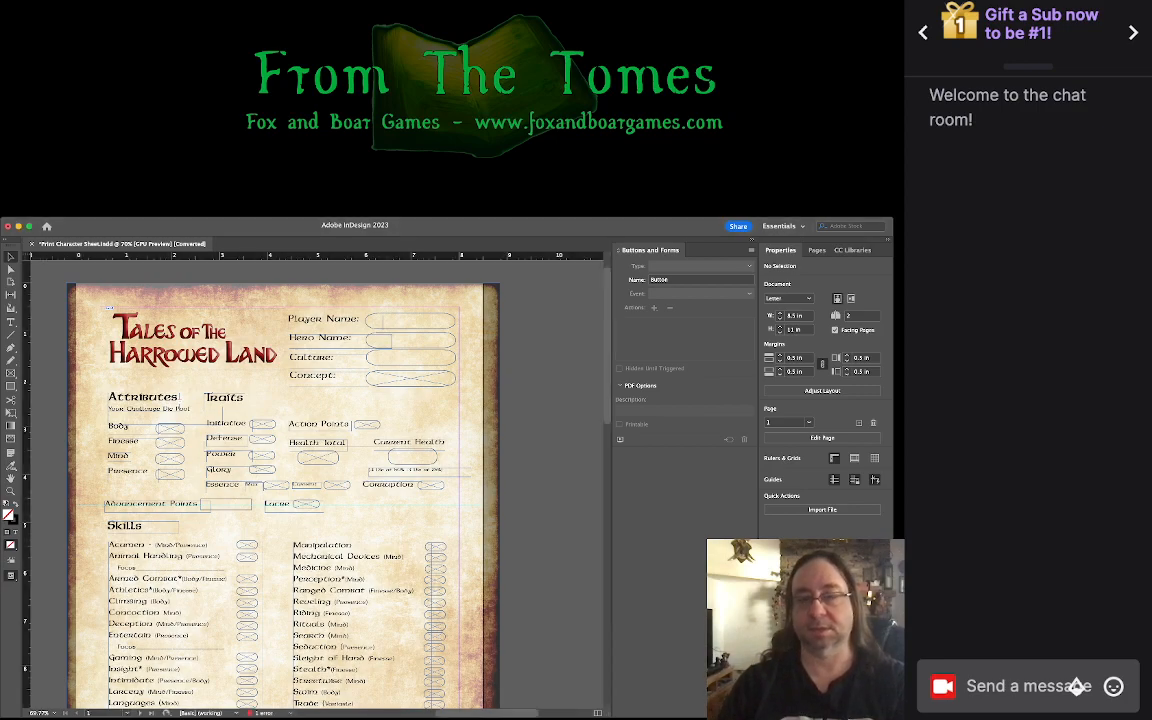
scroll(285, 480, down, 2)
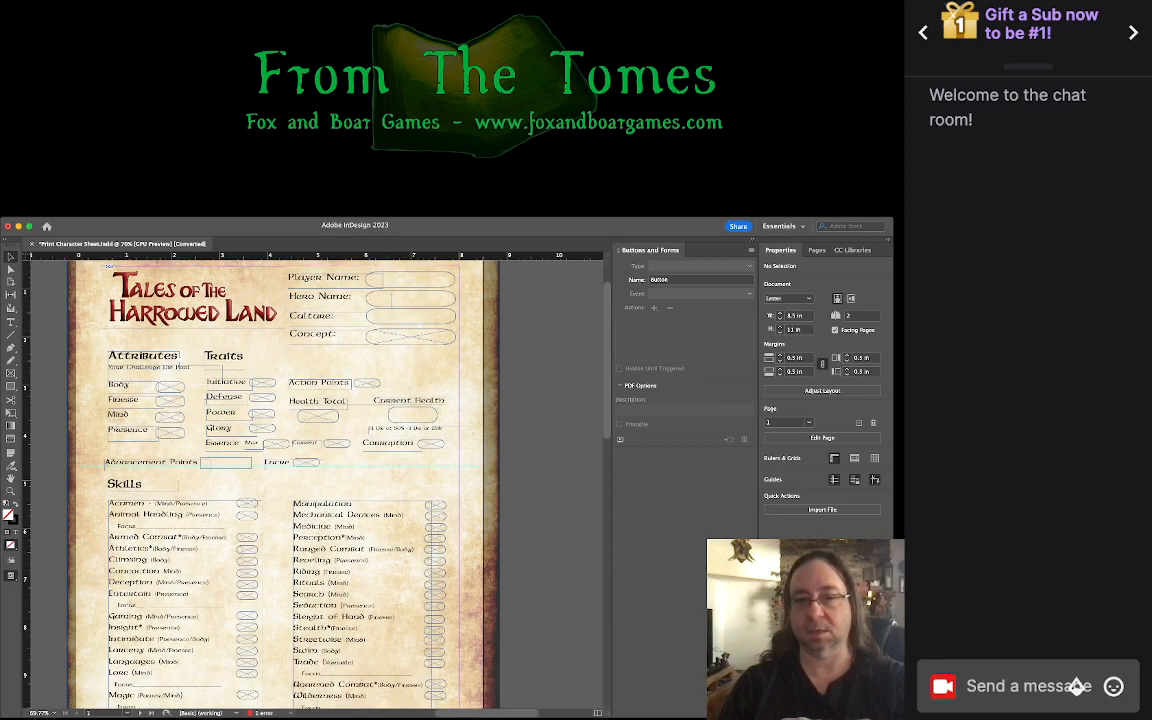
scroll(285, 480, down, 15)
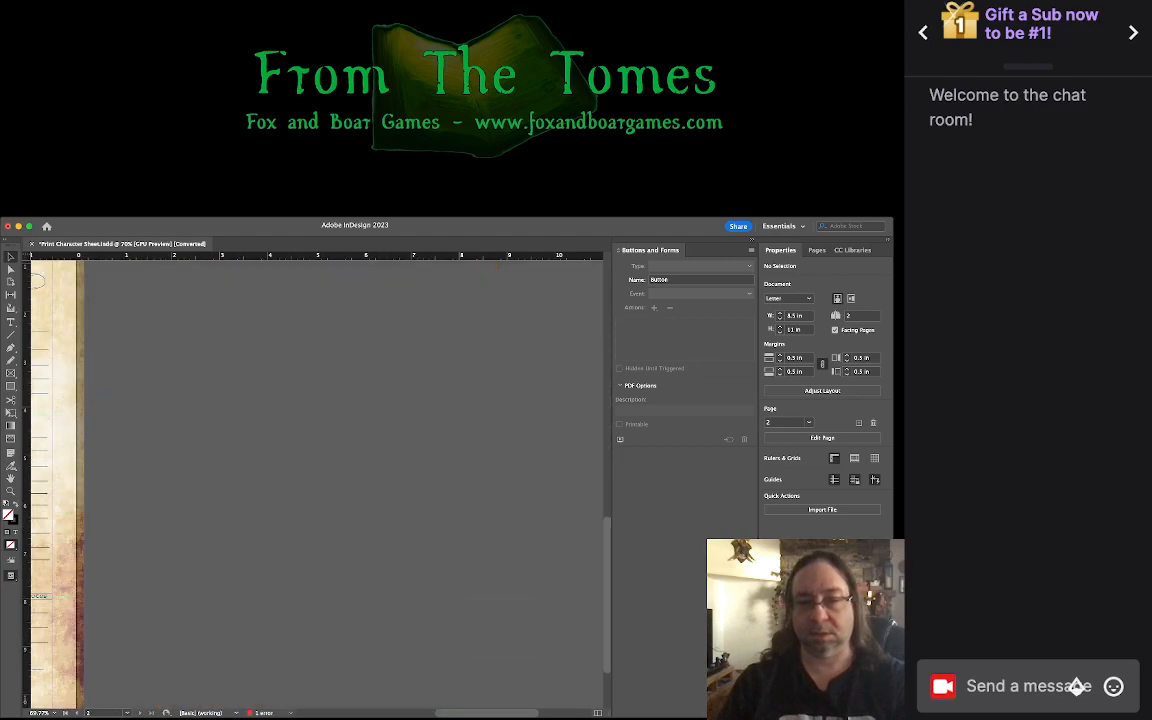
scroll(285, 480, up, 12)
scroll(285, 480, down, 3)
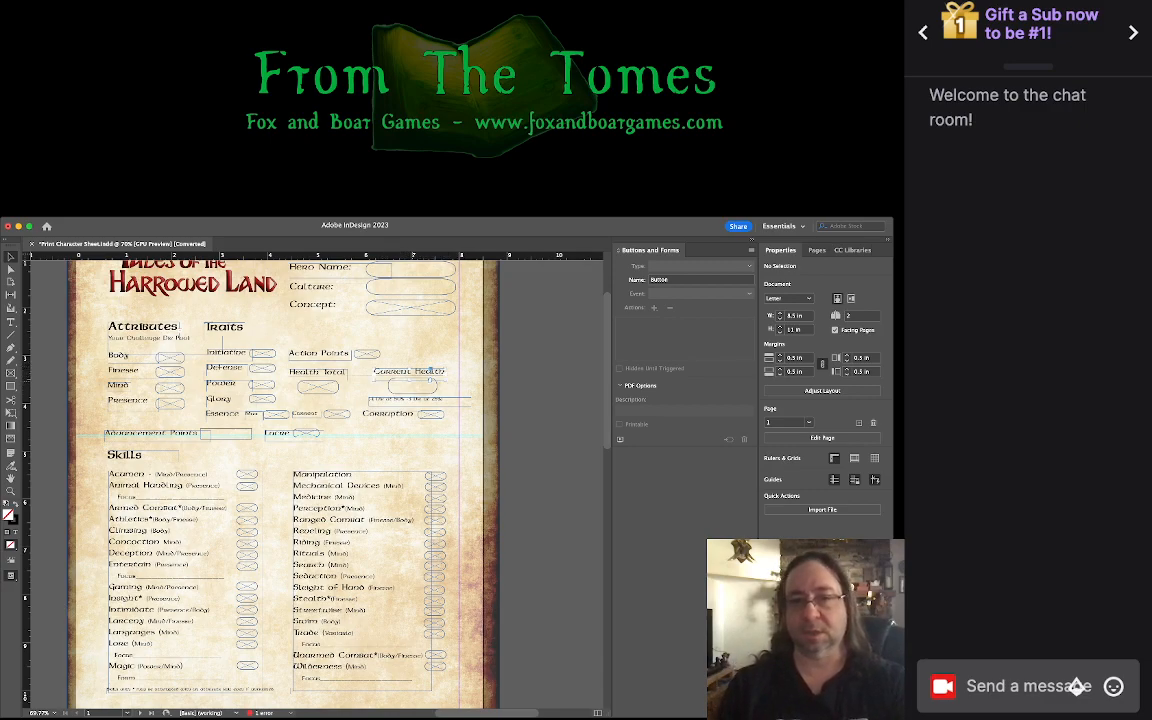
click(430, 380)
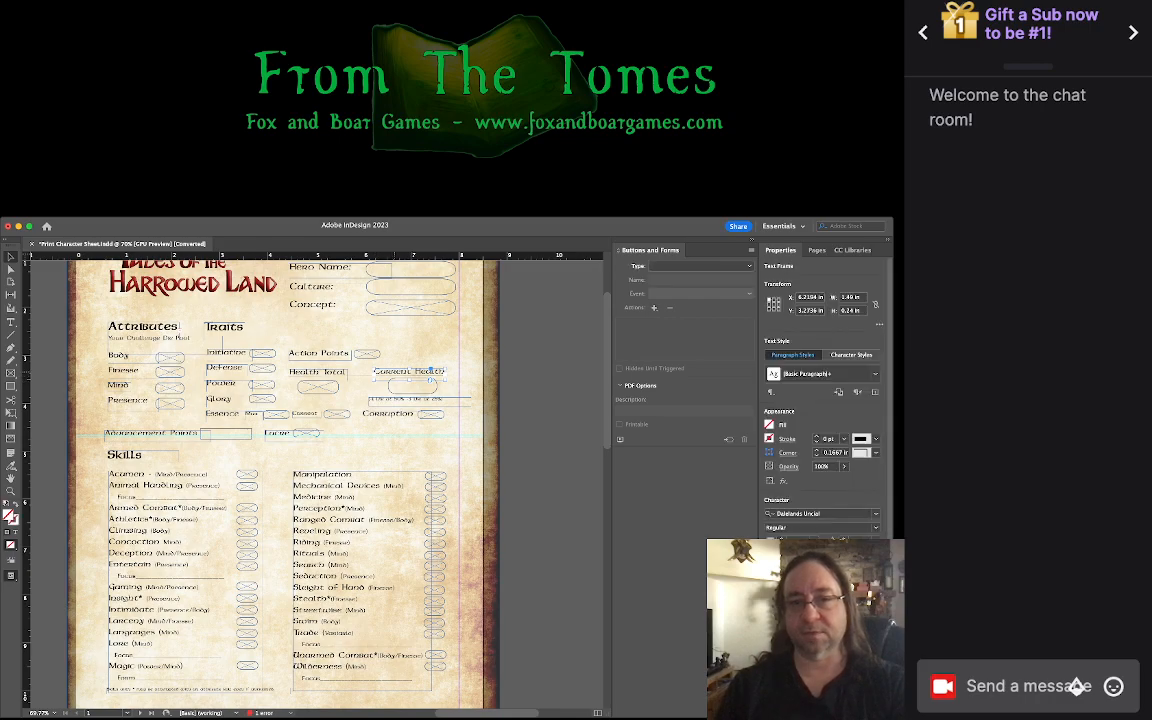
drag(430, 379, 404, 379)
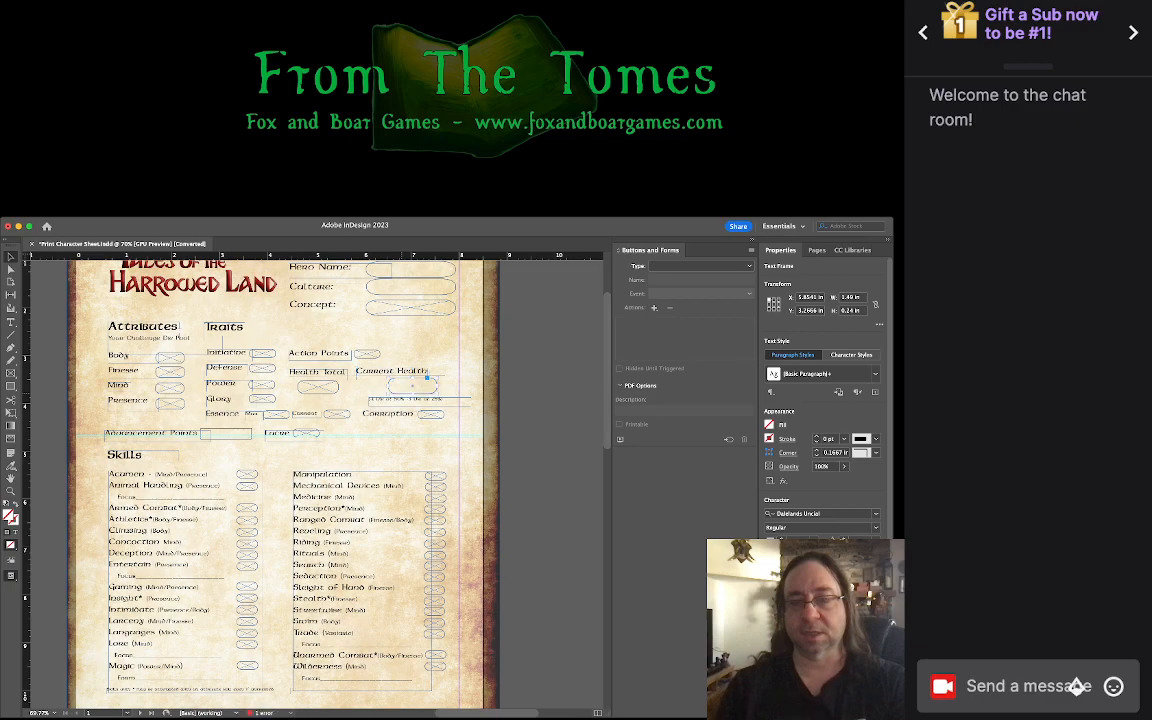
Step: Nudge the empty Current Health box leftward to about X 5.80 in, beneath the start of its label
click(428, 382)
click(690, 335)
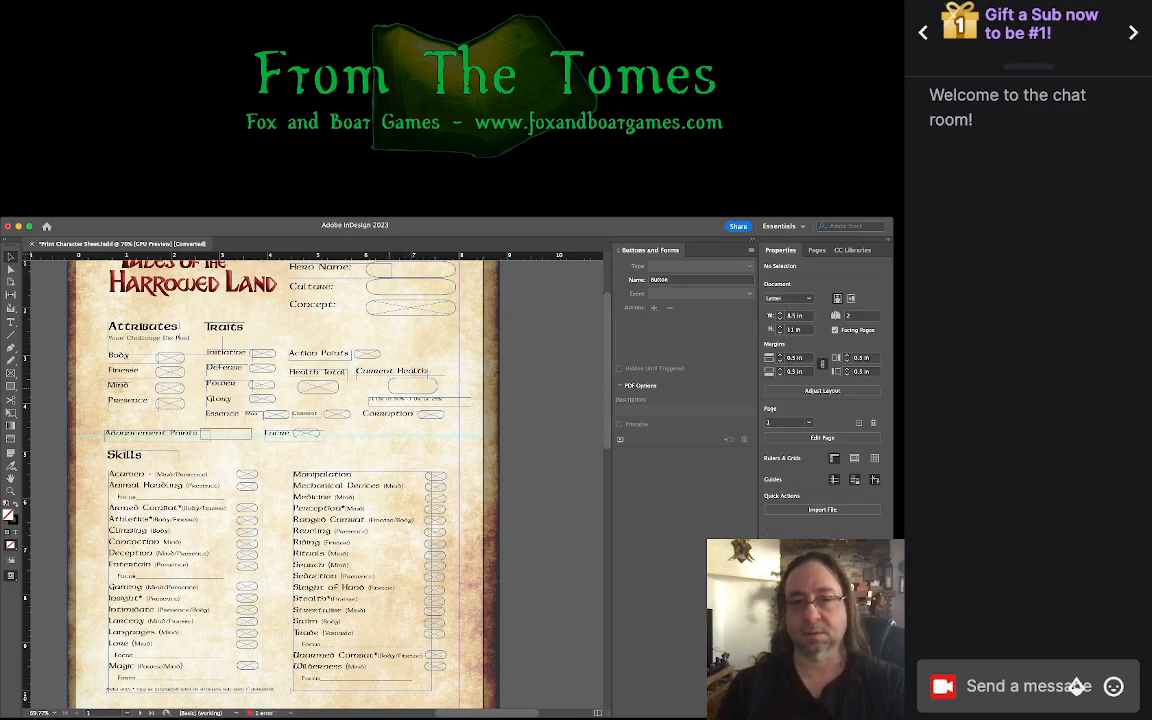
key(Left)
key(Left)
key(Left)
key(Left)
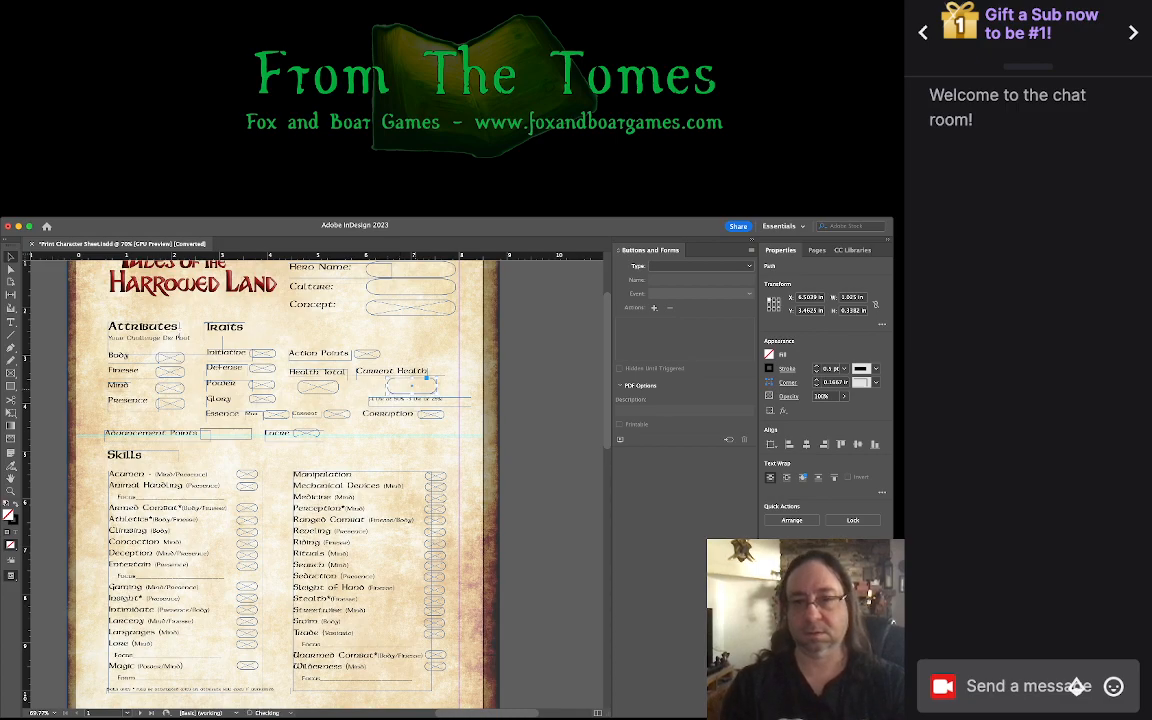
key(Left)
key(Left)
key(Left)
key(Left)
key(Left)
key(Left)
key(Left)
key(Left)
key(Left)
key(Left)
key(Left)
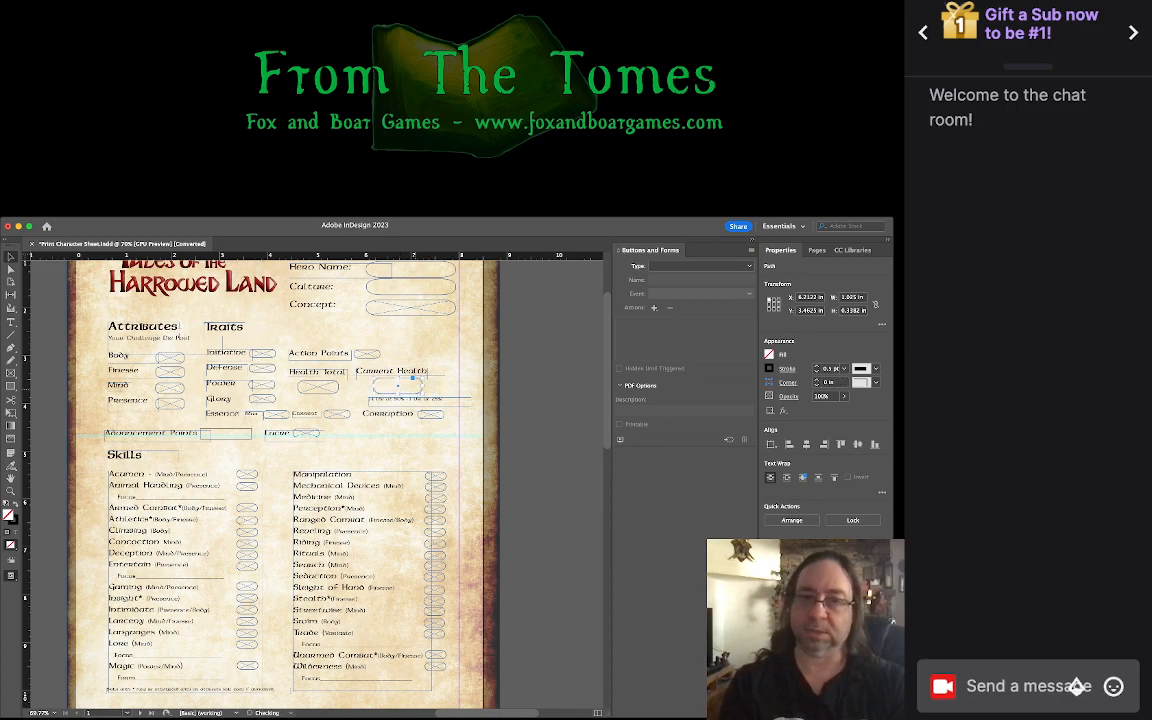
key(Left)
key(Left)
key(Left)
key(Left)
key(Left)
key(Left)
key(Left)
key(Left)
key(Left)
key(Left)
key(Left)
key(Left)
key(Left)
key(Left)
key(Left)
key(Left)
key(Left)
key(Left)
key(Left)
key(Left)
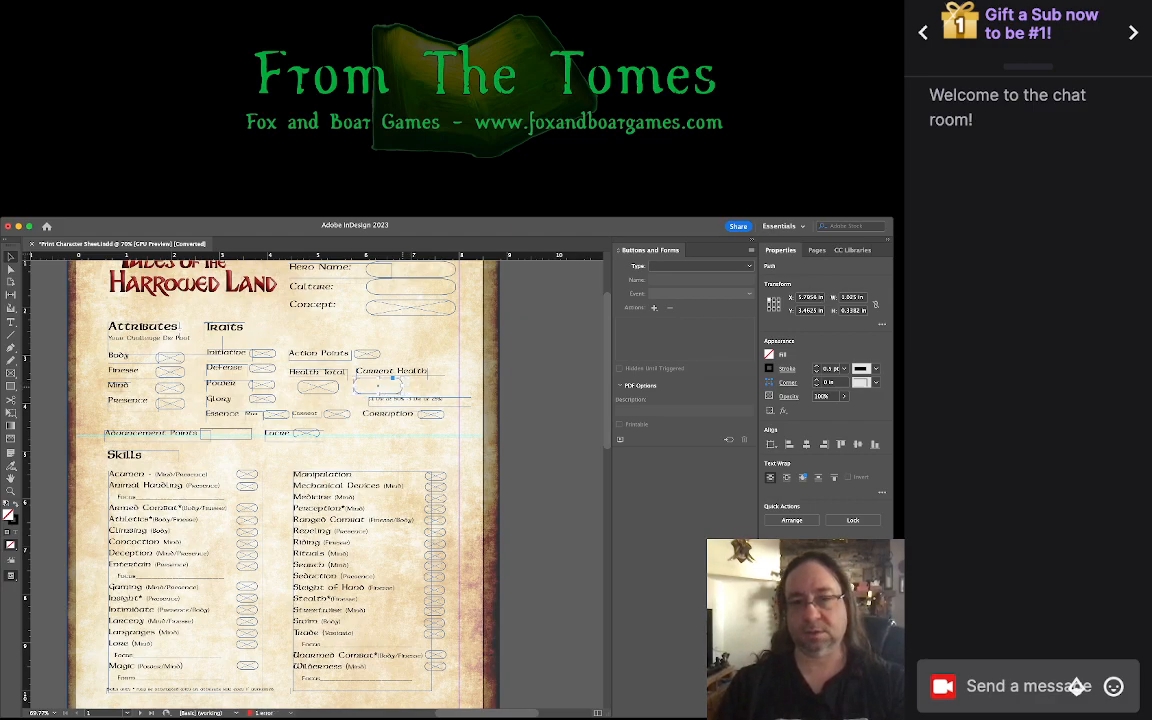
Step: Narrow the Current Health box to about 0.61 in and resize the Health Total box to about 0.66 by 0.37 in
key(super+c)
drag(403, 387, 384, 388)
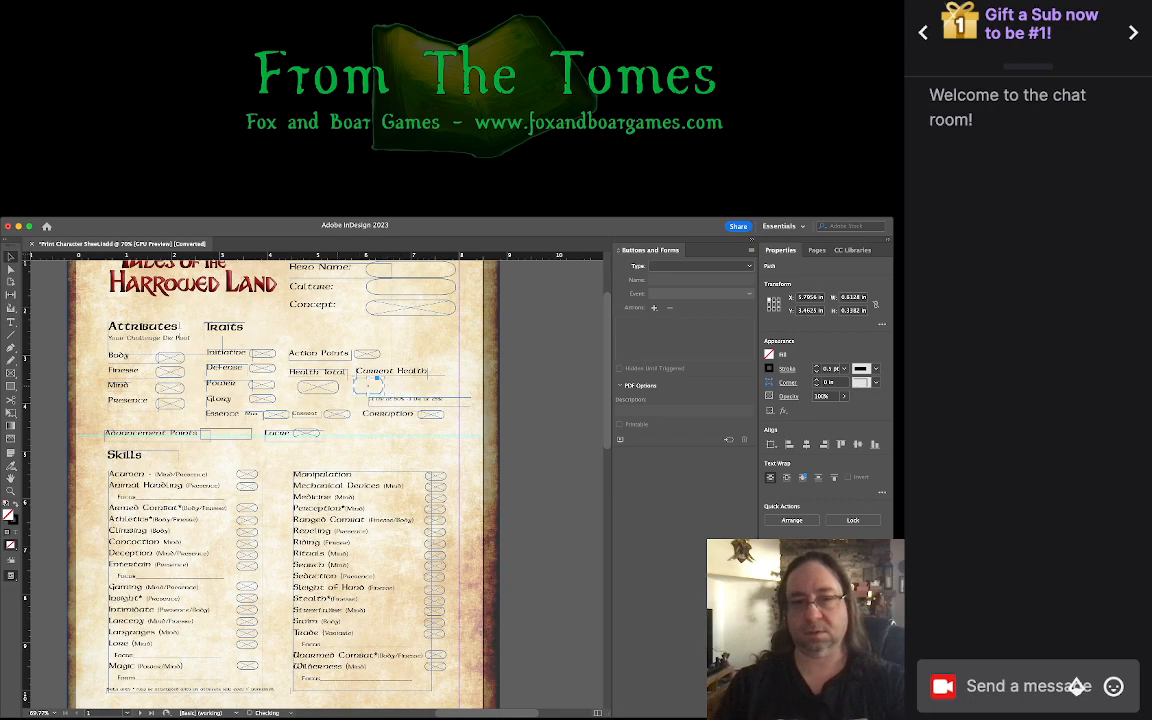
click(310, 385)
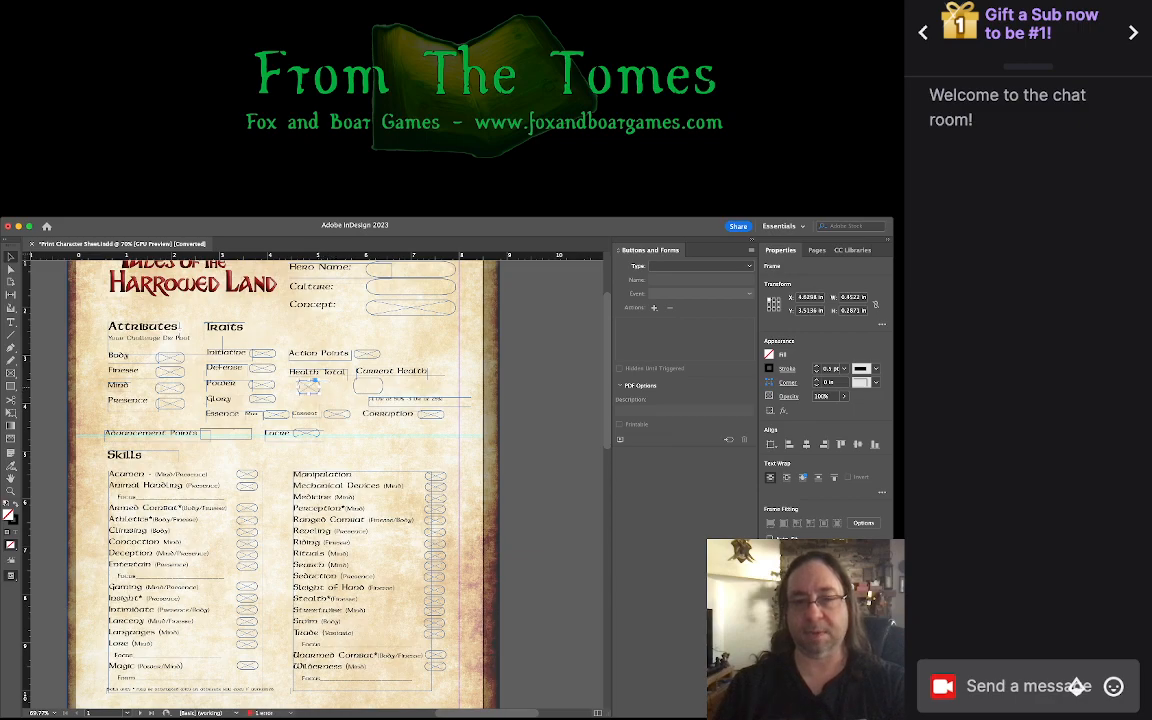
drag(319, 387, 329, 387)
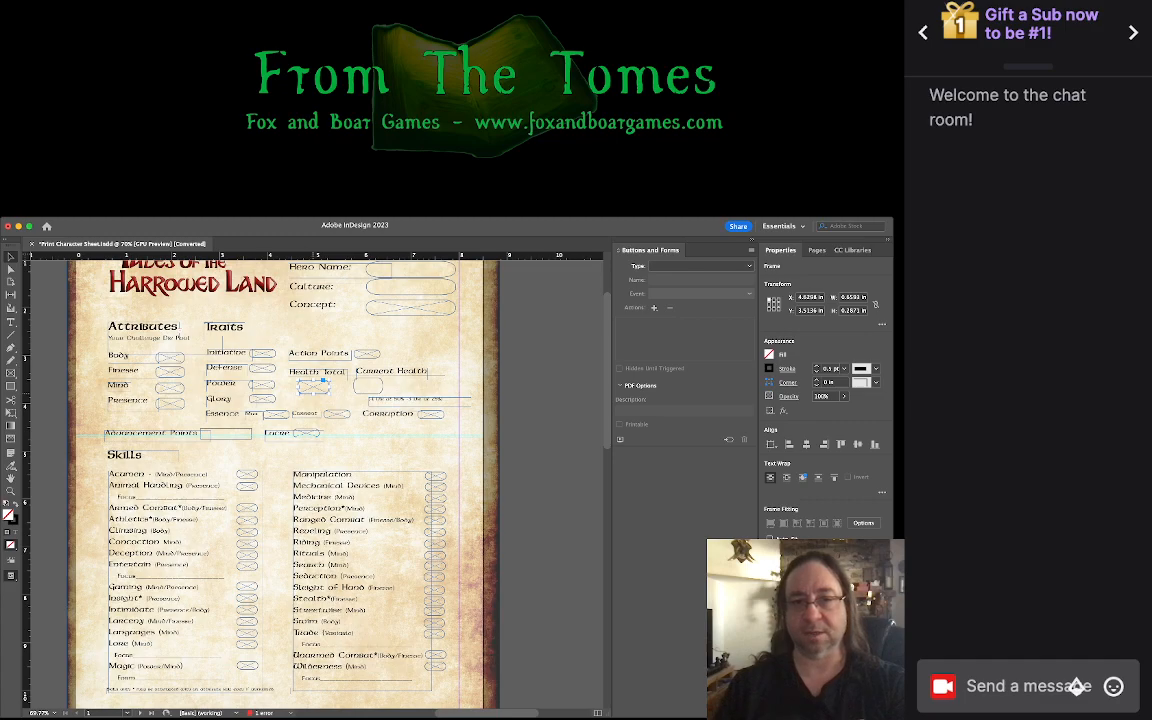
drag(313, 394, 313, 398)
Step: Nudge the Current Health label to about X 5.81 in, Y 3.29 in, so it lines up with its box
click(412, 371)
key(Left)
key(Left)
key(Left)
key(Up)
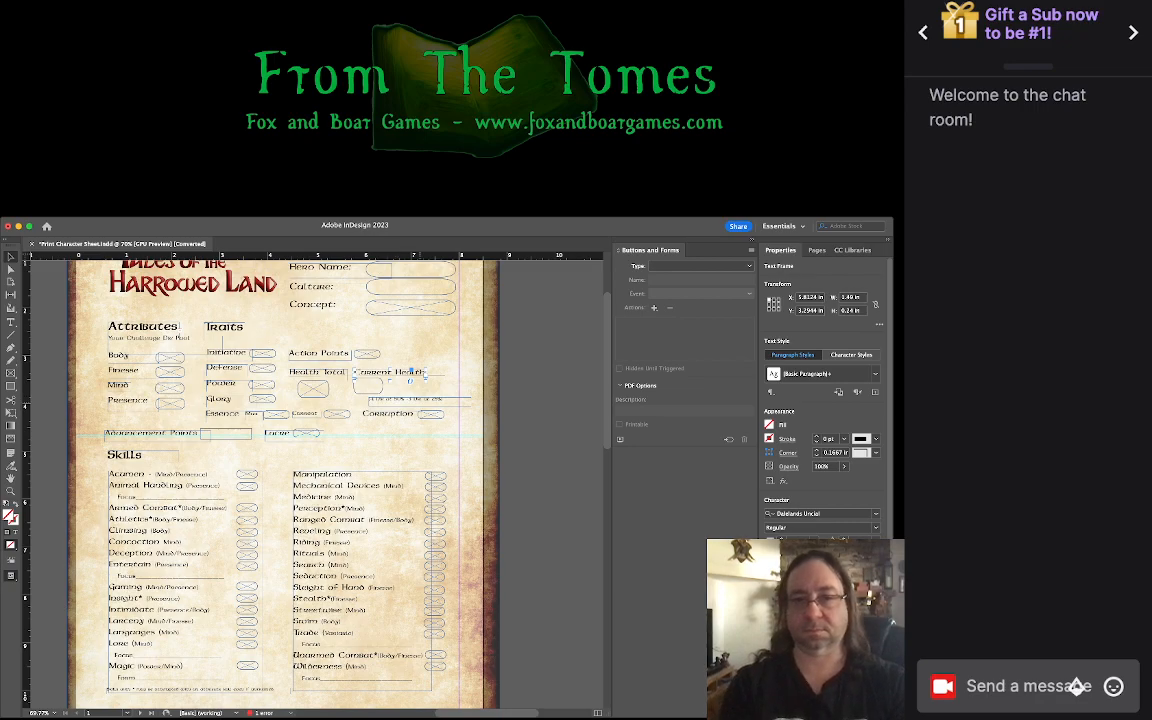
Step: Move the "(-1 Die at 50% -3 Die at 25%)" note from under Current Health to just beneath the Health Total box
scroll(419, 405, up, 5)
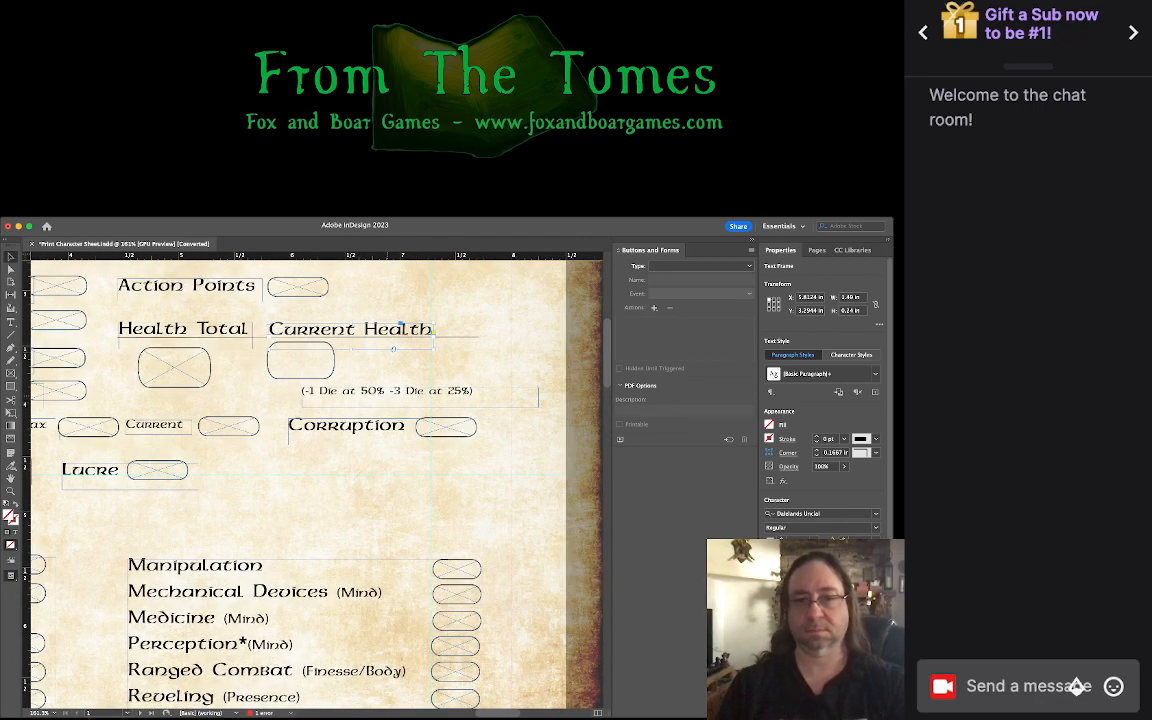
key(Down)
key(Down)
key(Down)
key(Down)
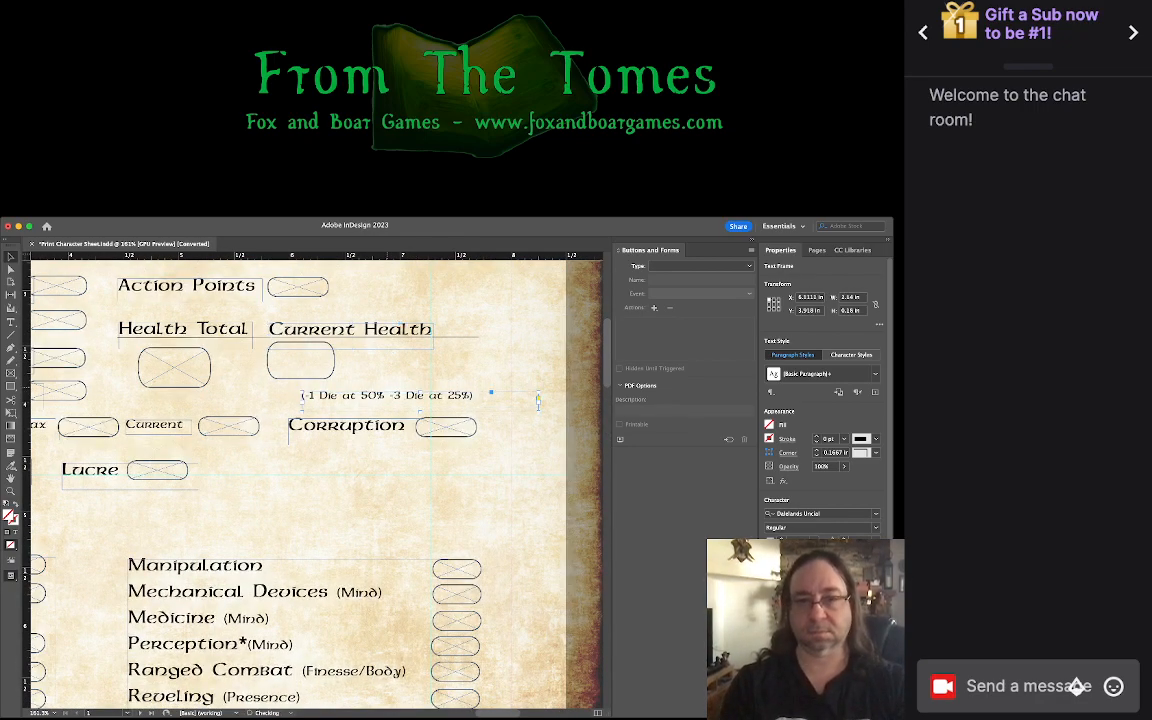
key(Left)
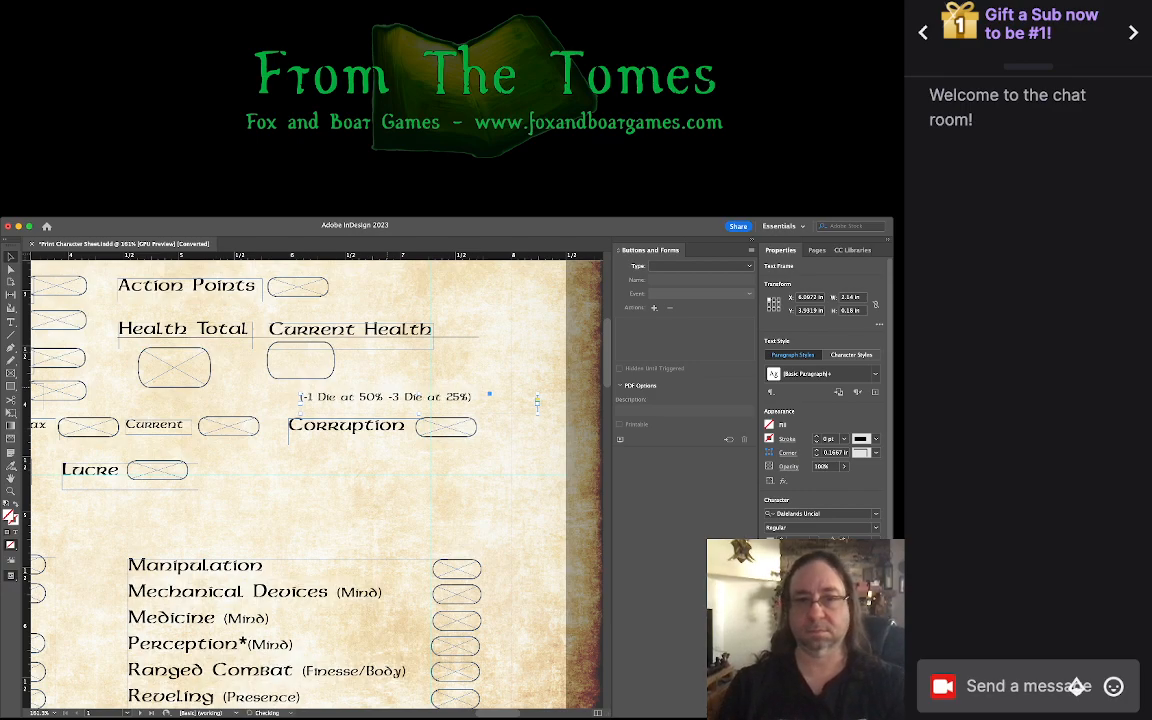
drag(400, 399, 234, 395)
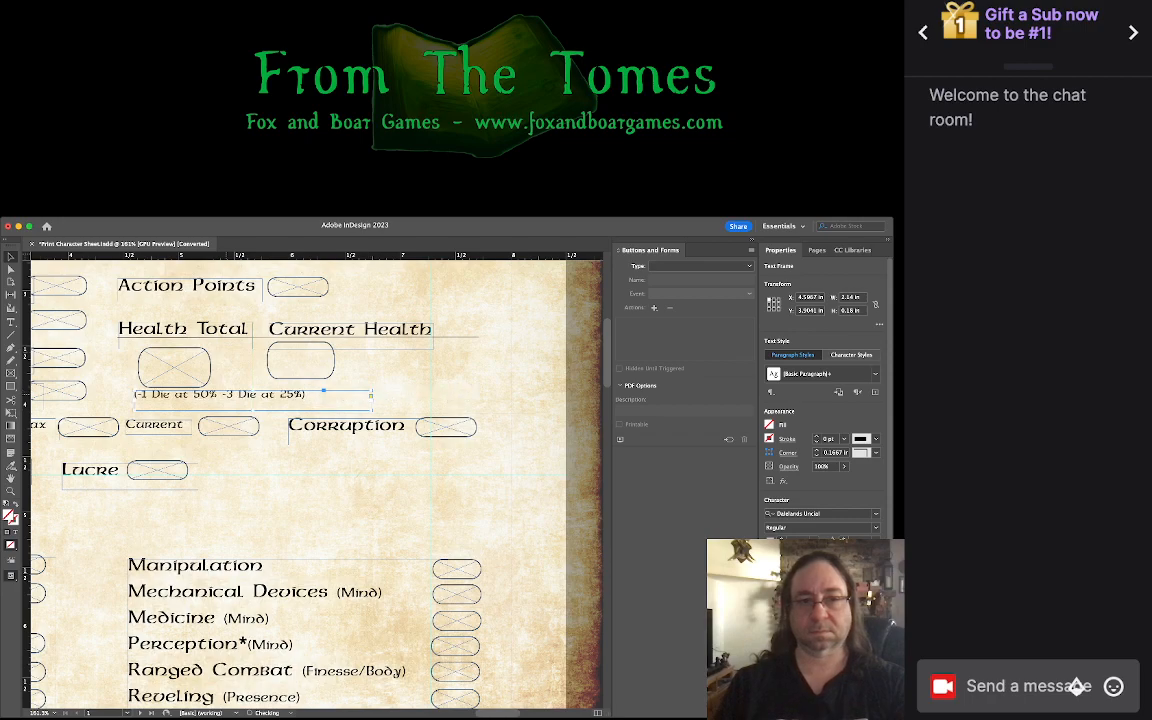
Step: Fine-tune the die penalty note horizontally to about X 4.29 in under the Health Total box
key(Left)
key(Left)
key(Left)
key(Left)
key(Left)
key(Left)
key(Left)
key(Left)
key(Left)
key(Left)
key(Left)
key(Left)
key(Left)
key(Left)
key(Left)
key(Left)
key(Left)
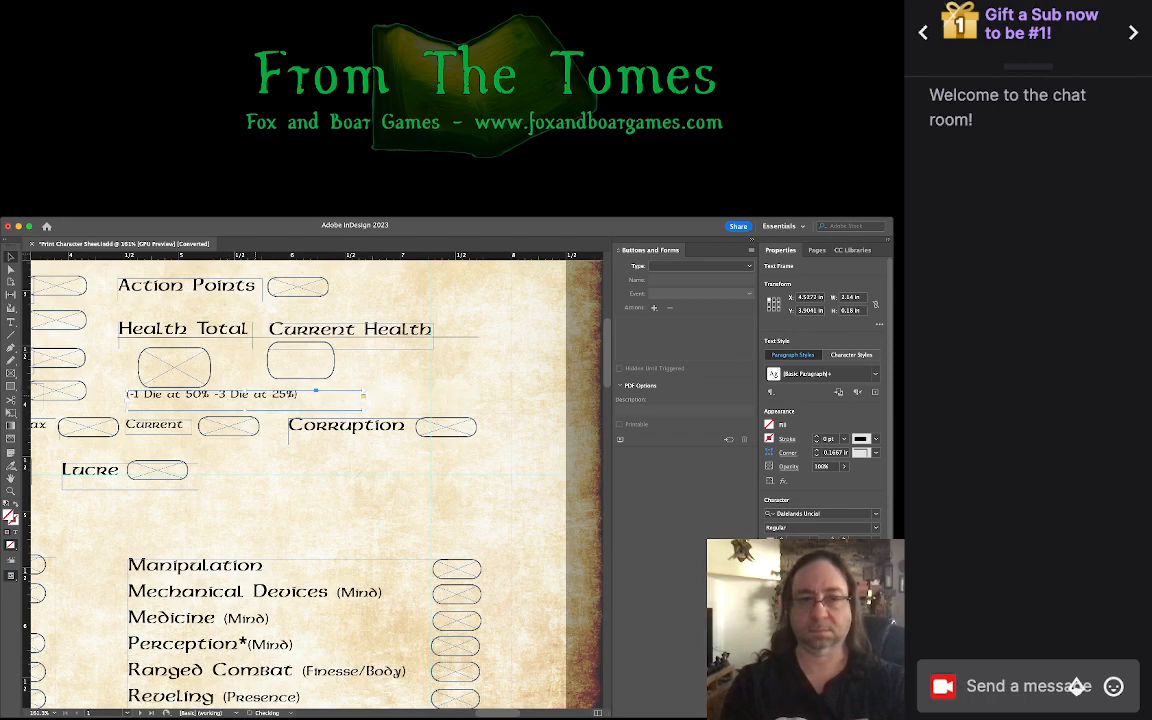
key(Right)
key(Right)
key(Right)
key(Right)
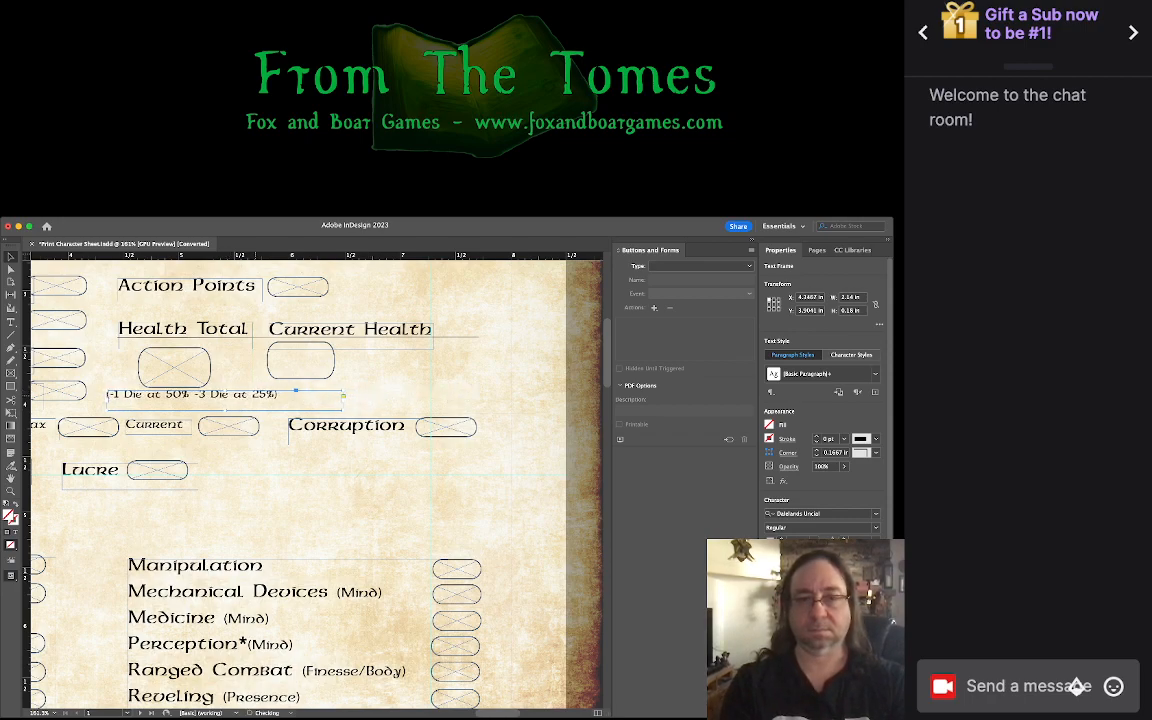
key(Left)
key(Left)
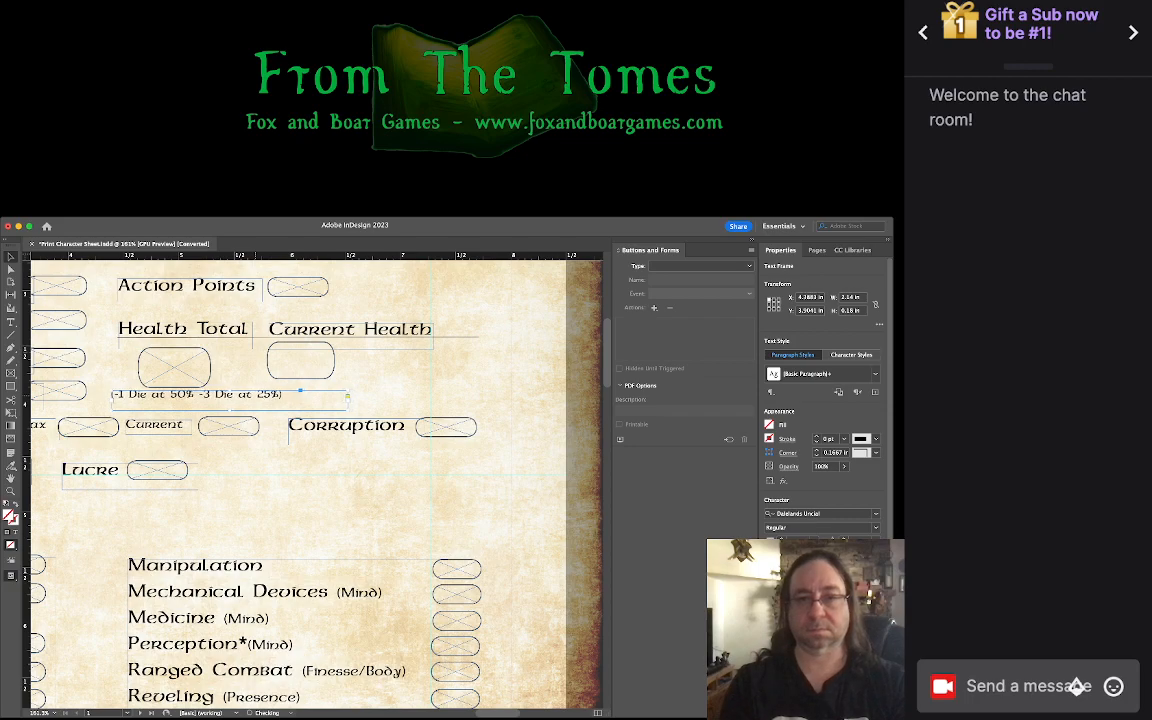
Step: Raise the Health Total box to about Y 3.47 in, so its top is level with the Current Health box
click(478, 337)
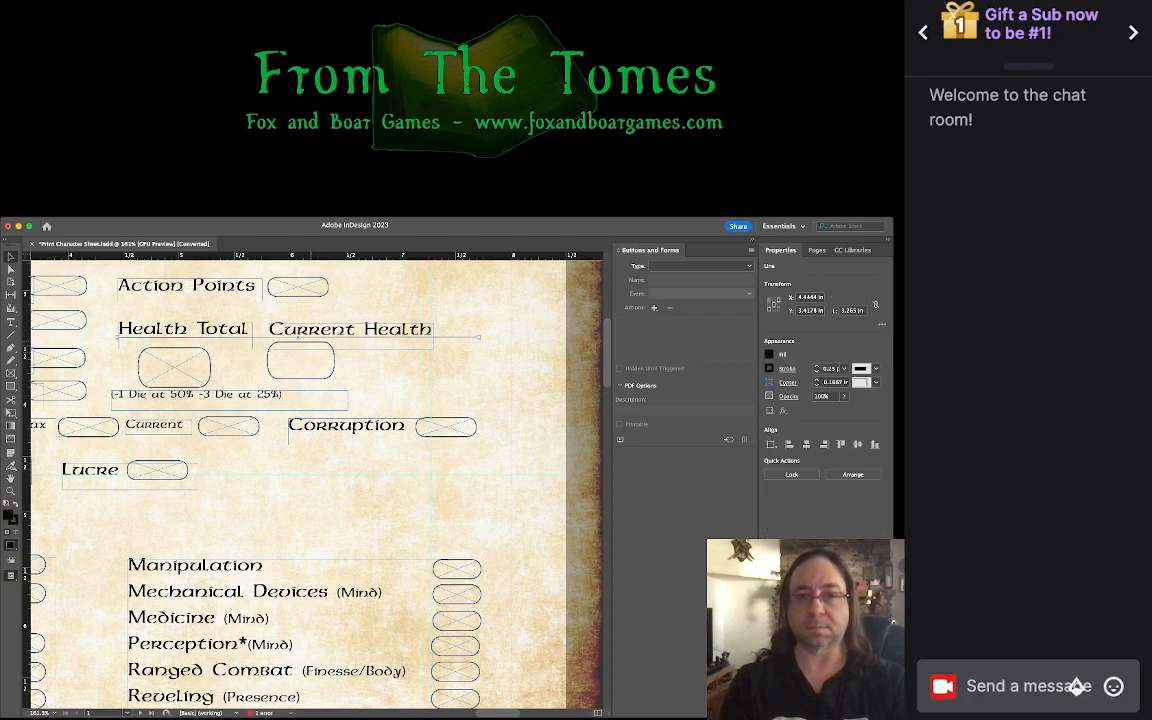
click(300, 343)
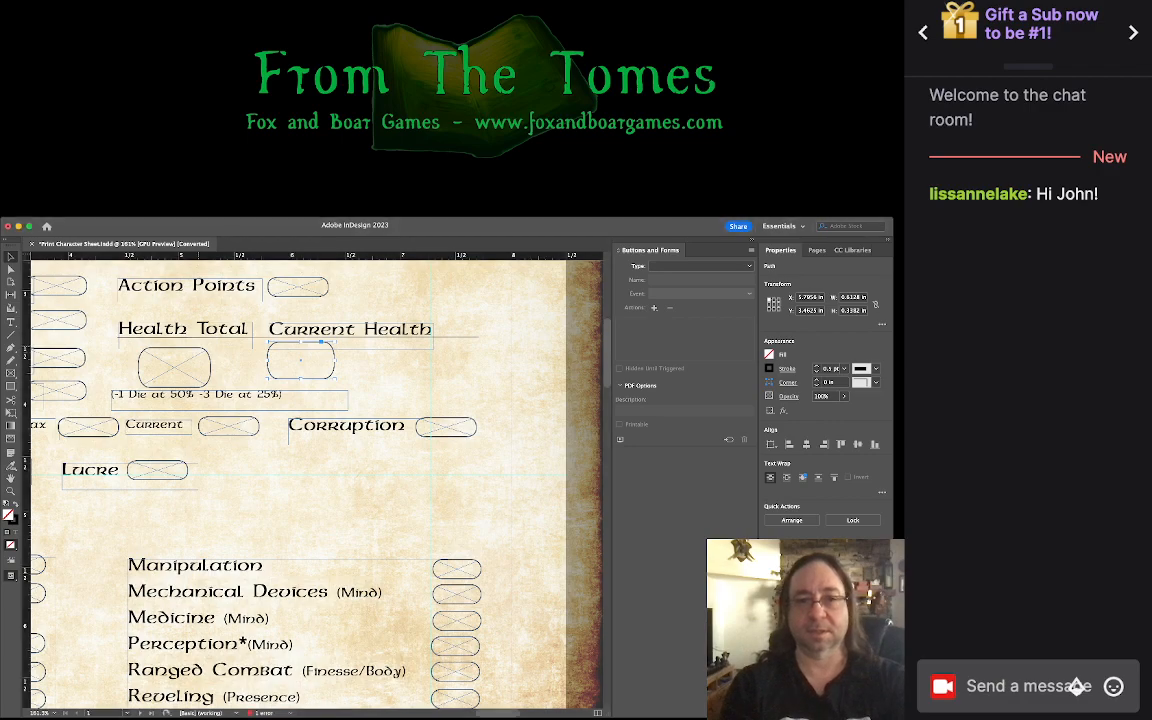
click(174, 367)
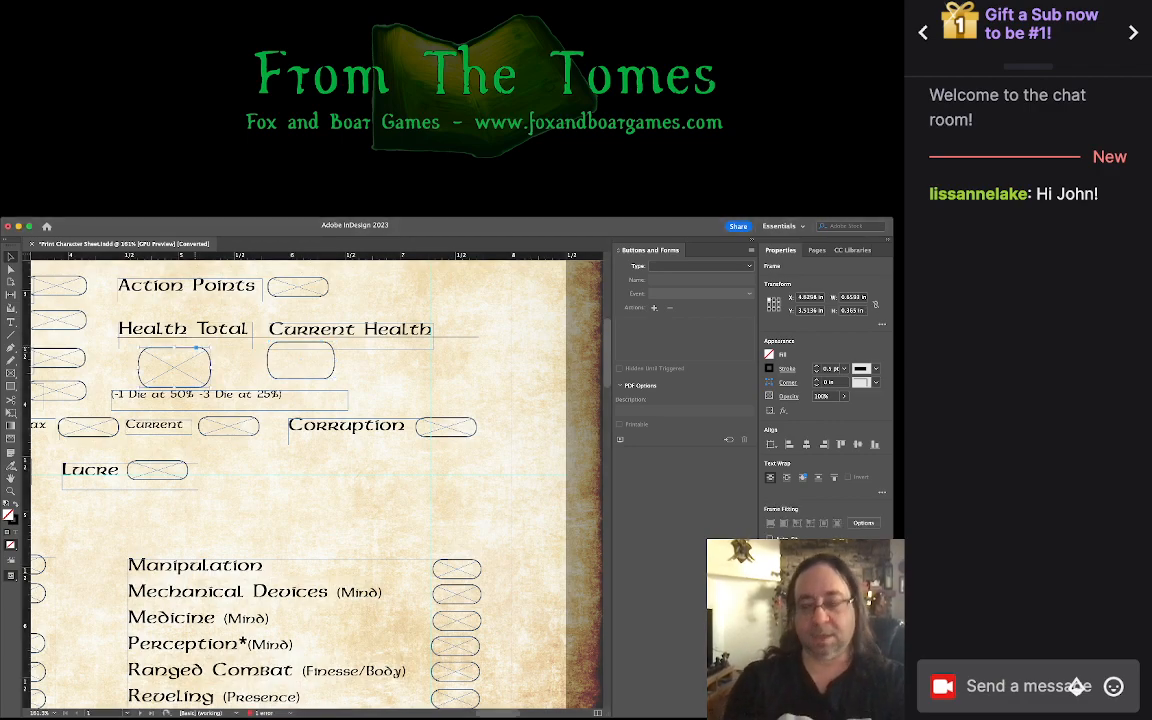
key(Up)
key(Up)
key(Up)
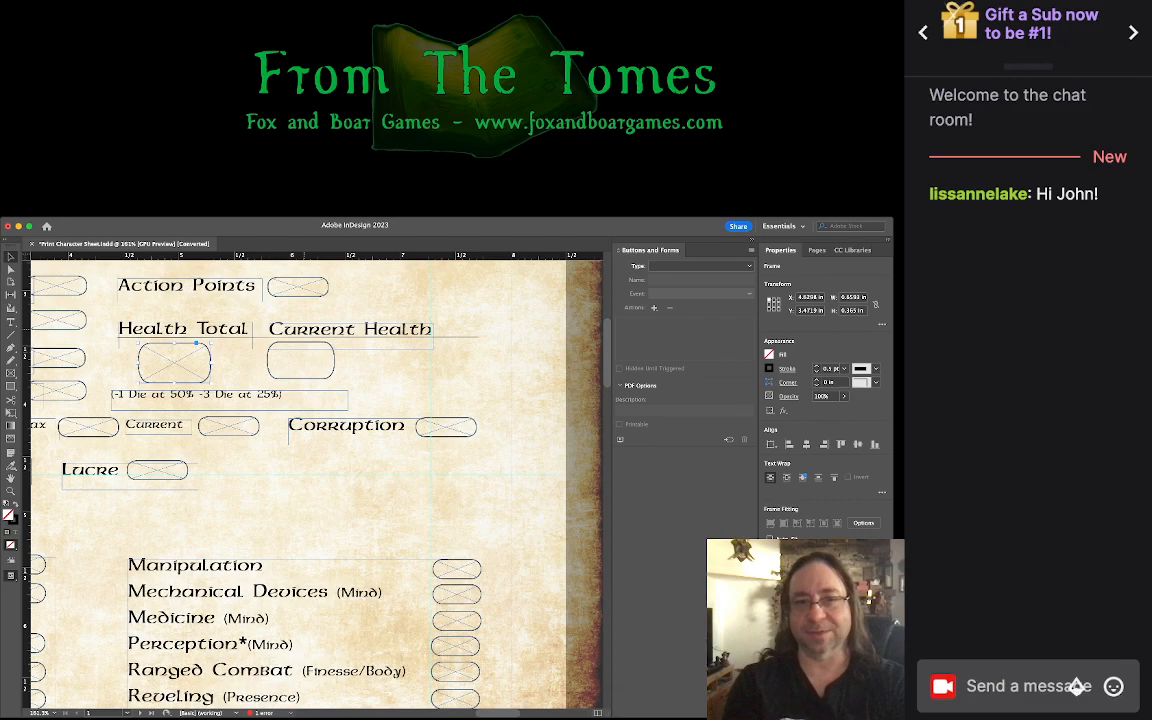
Step: Narrow the Current Health box to about 0.41 in and adjust its label to about X 5.82 in, Y 3.29 in
click(301, 360)
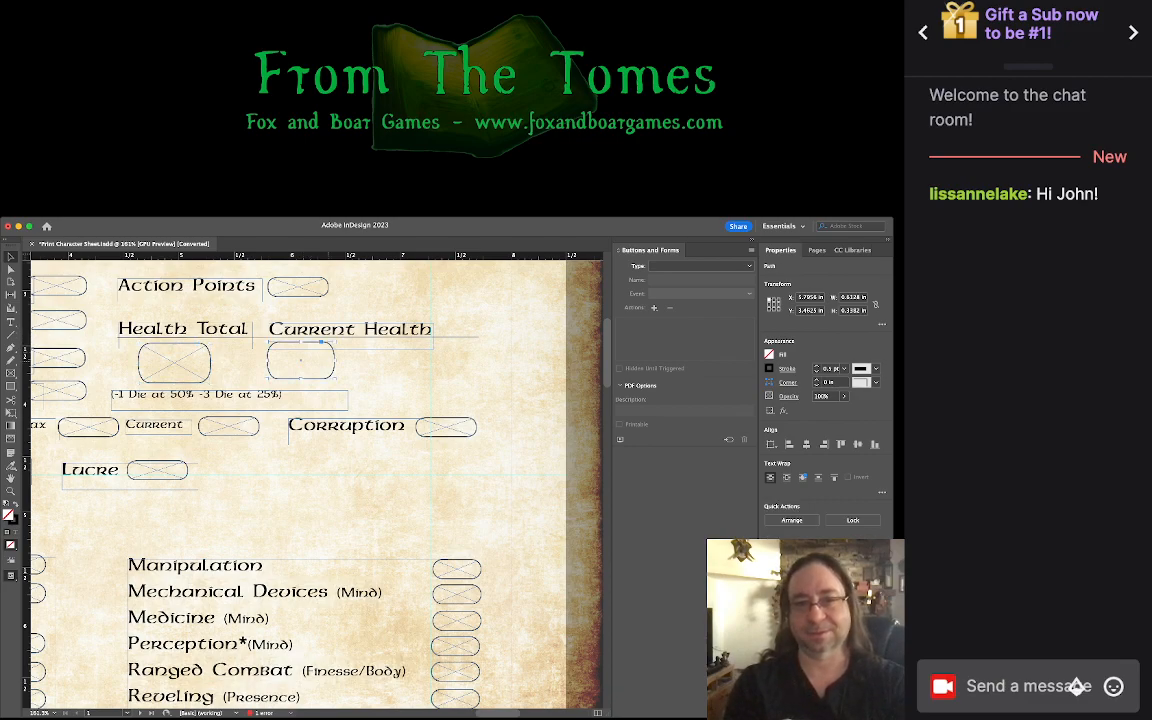
drag(335, 360, 312, 360)
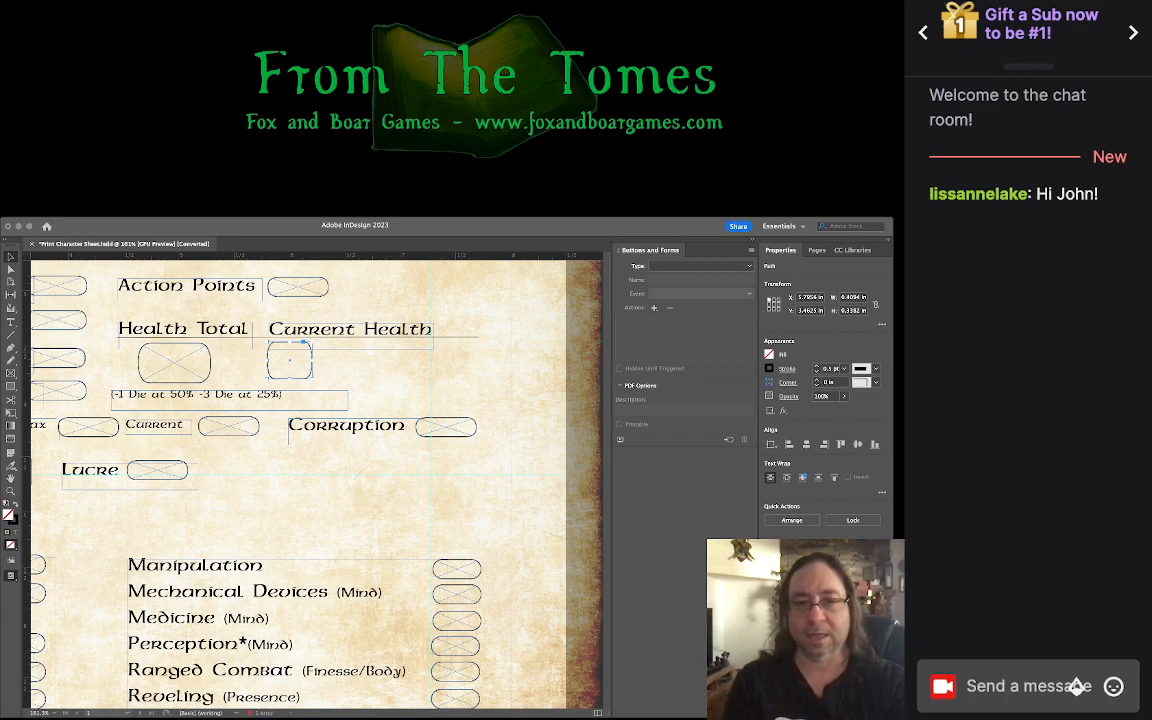
drag(350, 332, 349, 329)
key(Down)
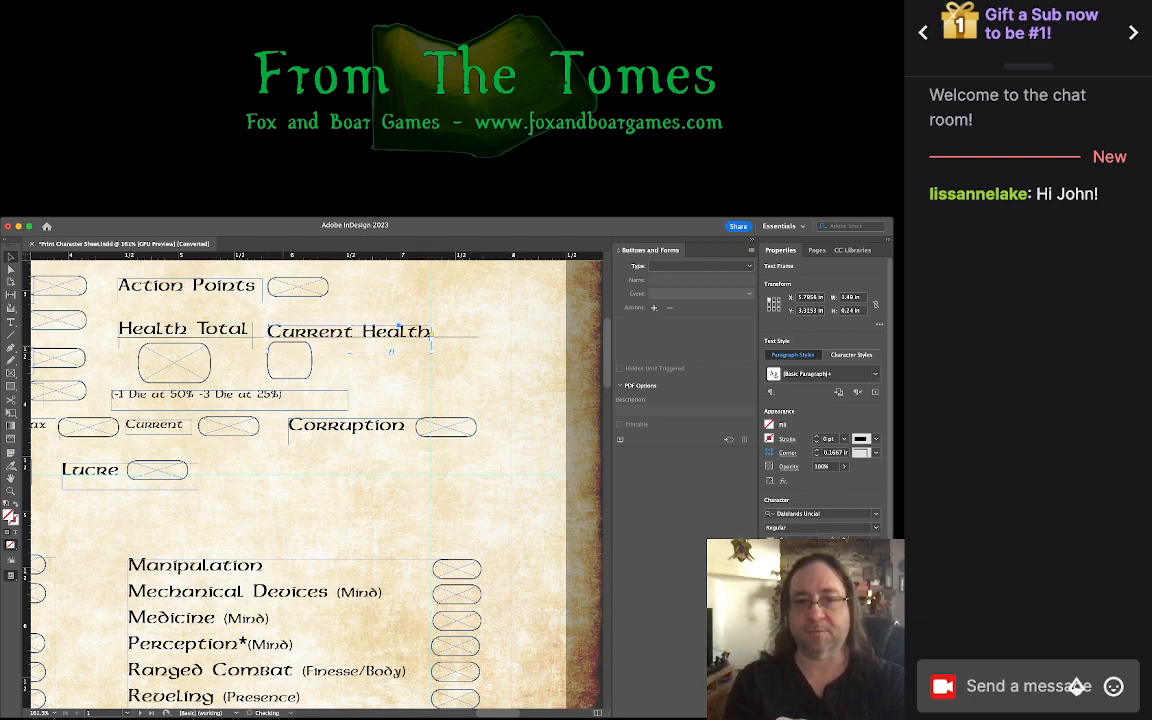
key(Right)
key(Right)
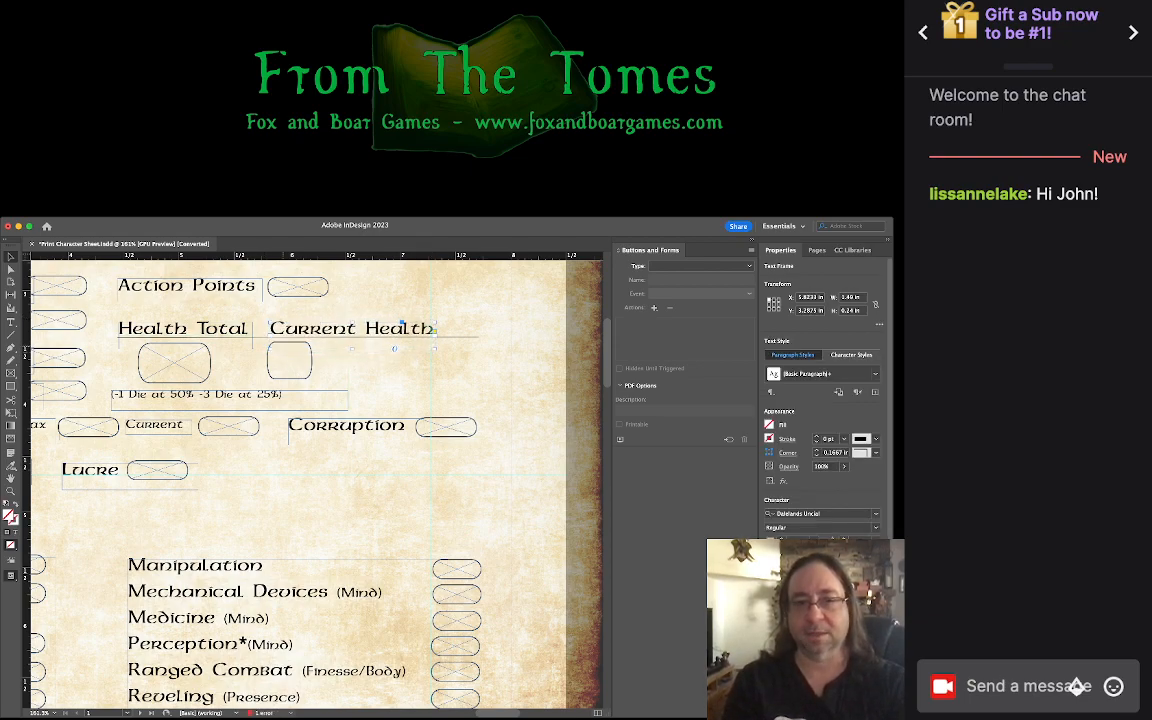
Step: Increase the height of the Current Health box to about 0.38 in, extending its bottom edge downward
click(290, 360)
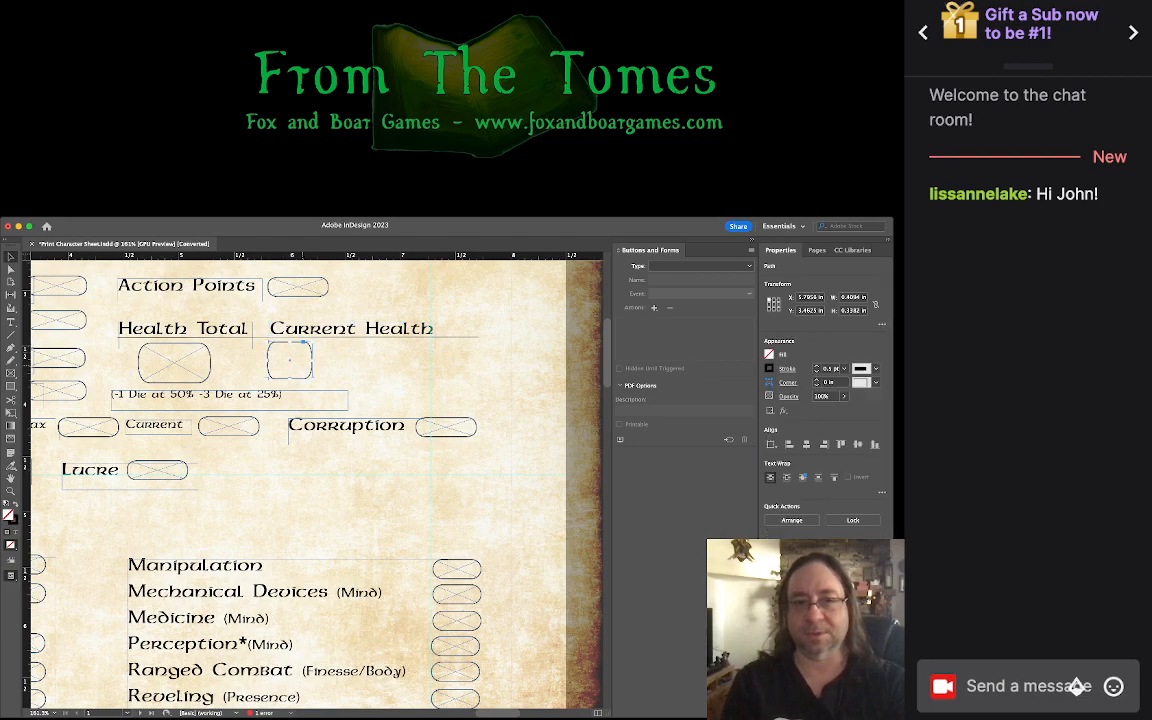
key(super+shift+a)
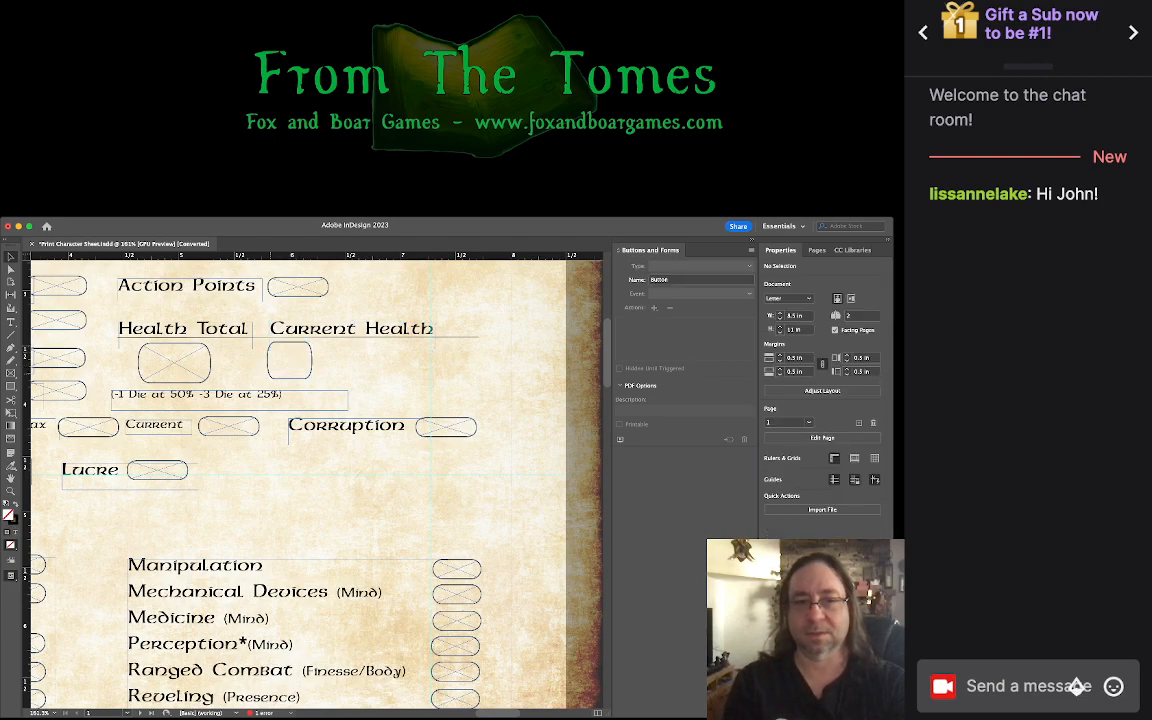
click(290, 360)
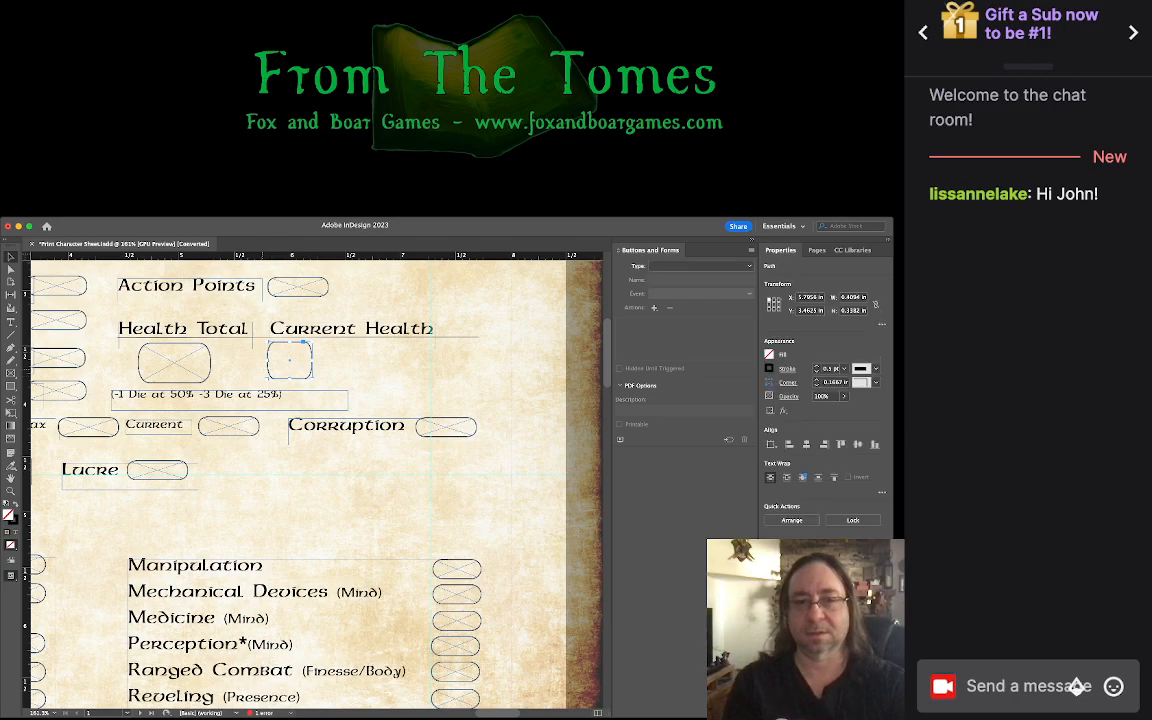
key(super+shift+a)
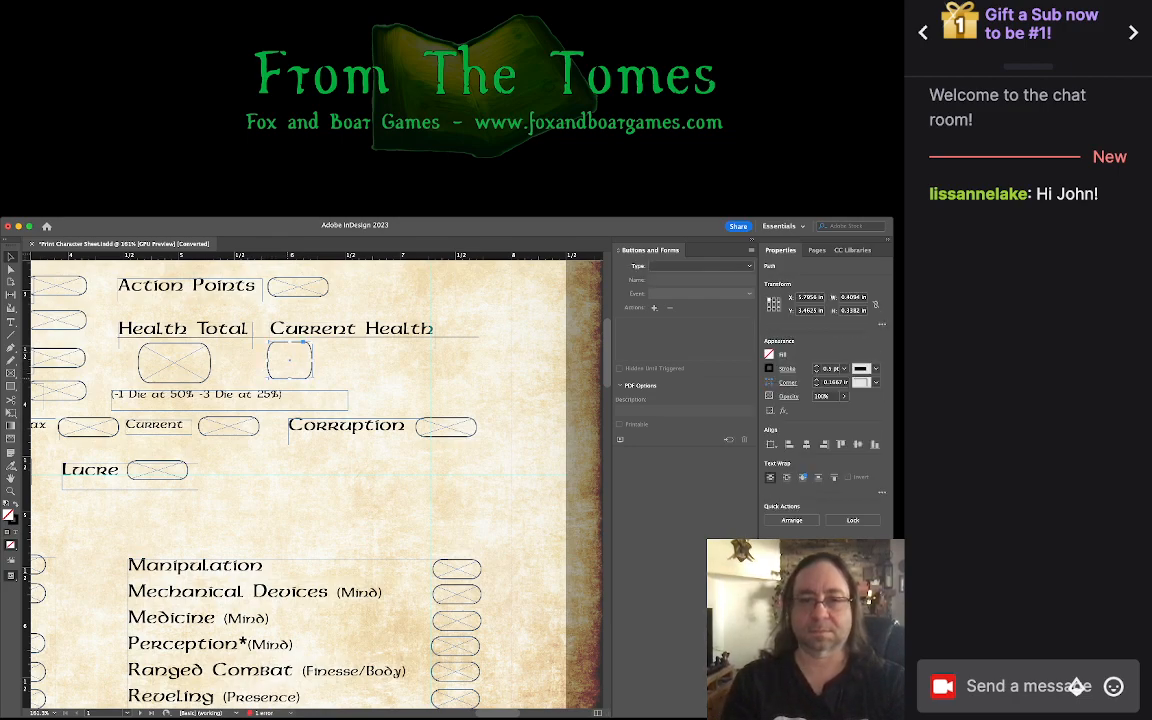
drag(290, 379, 290, 384)
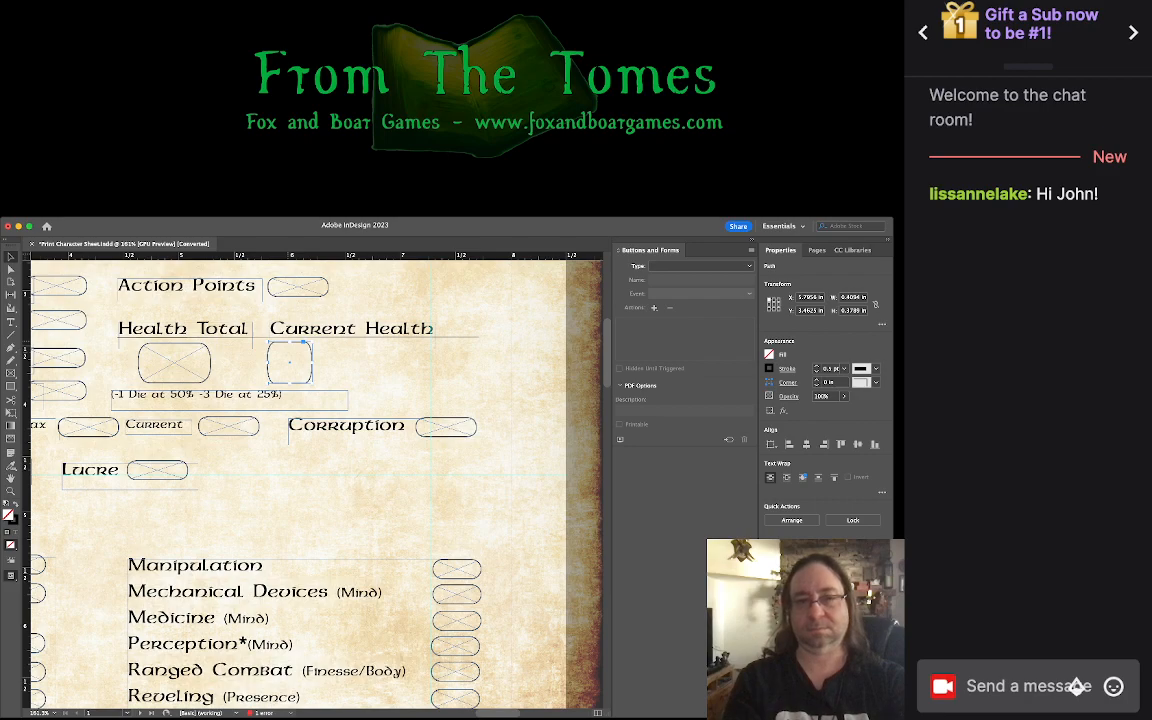
key(super+shift+a)
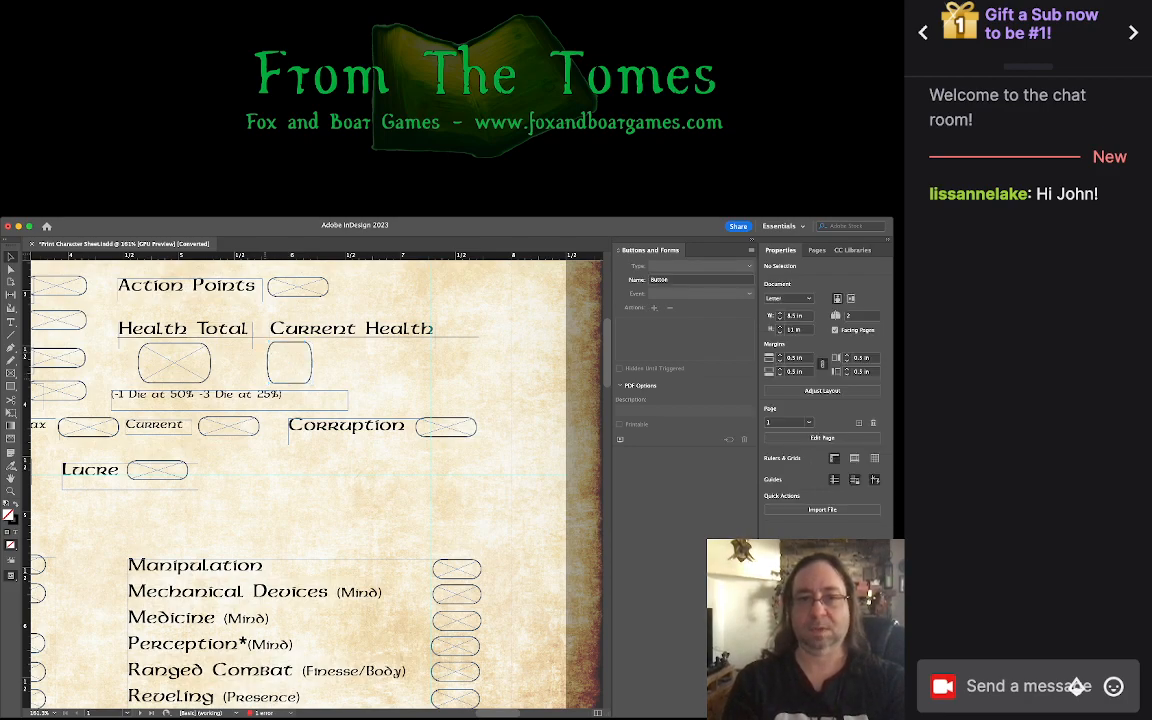
Step: Nudge the Current Health box left, closer to the Health Total box, leaving room beside it
click(290, 363)
key(Left)
key(Left)
key(Left)
key(Left)
key(Left)
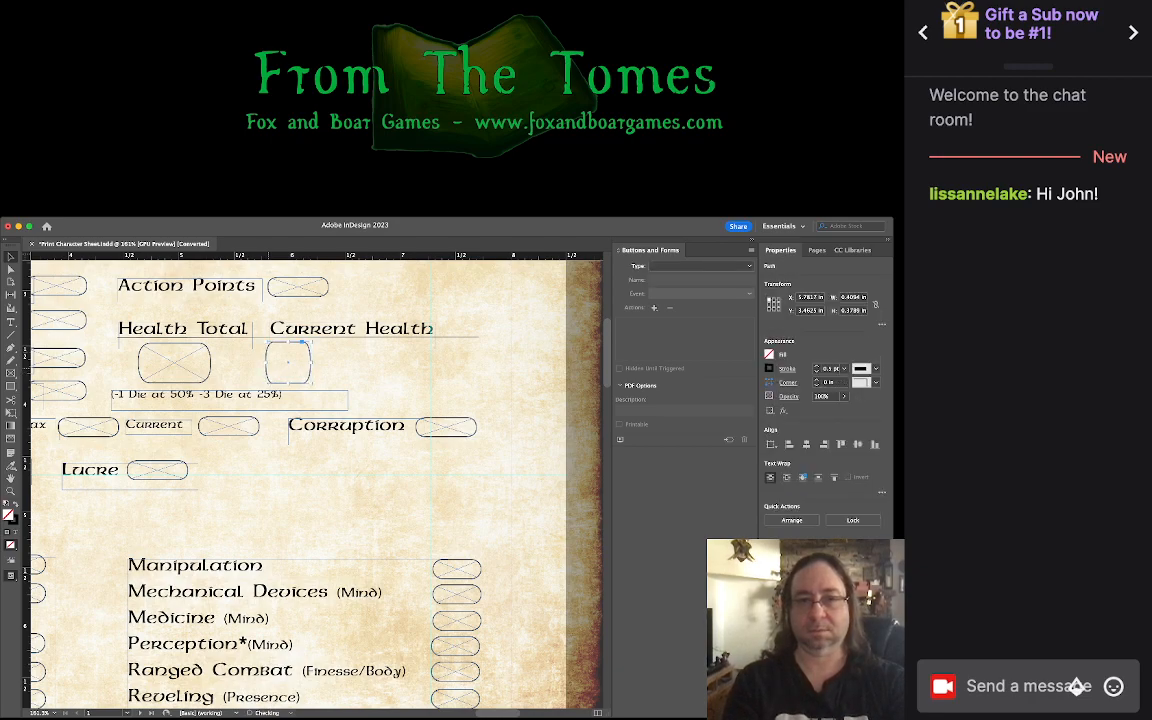
key(Left)
key(Left)
key(shift+super+a)
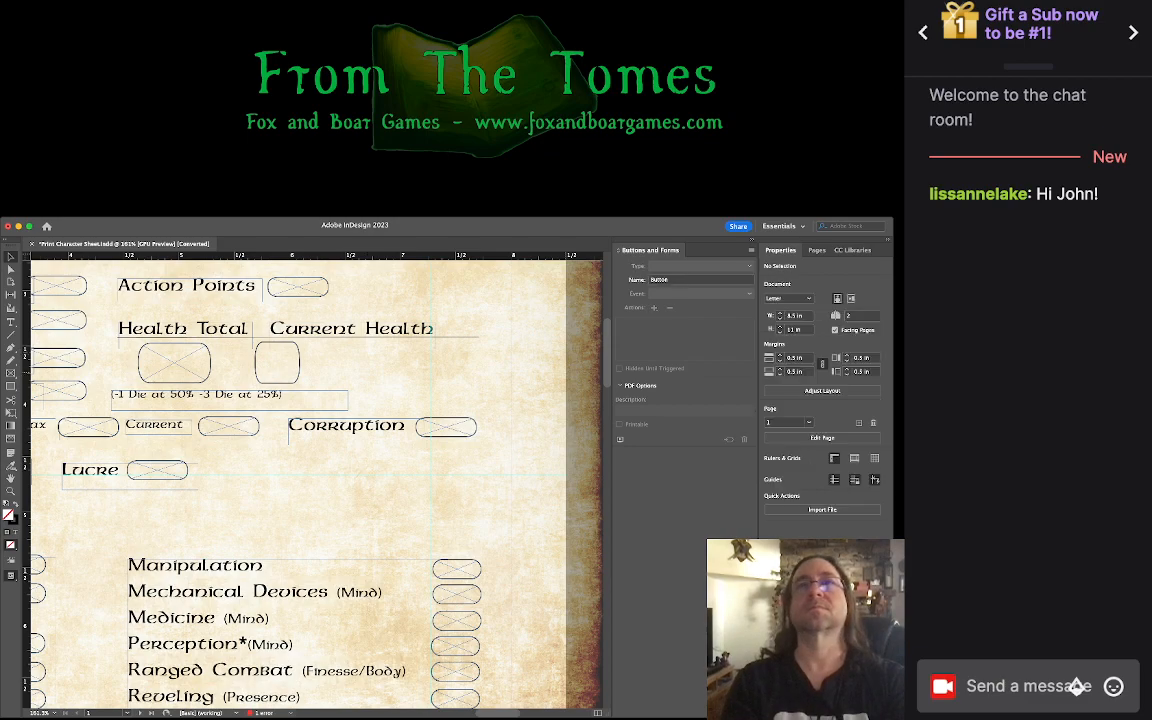
Step: Add a text frame about 0.78 in wide just right of the Current Health box and enter "Physical"
key(super+Tab)
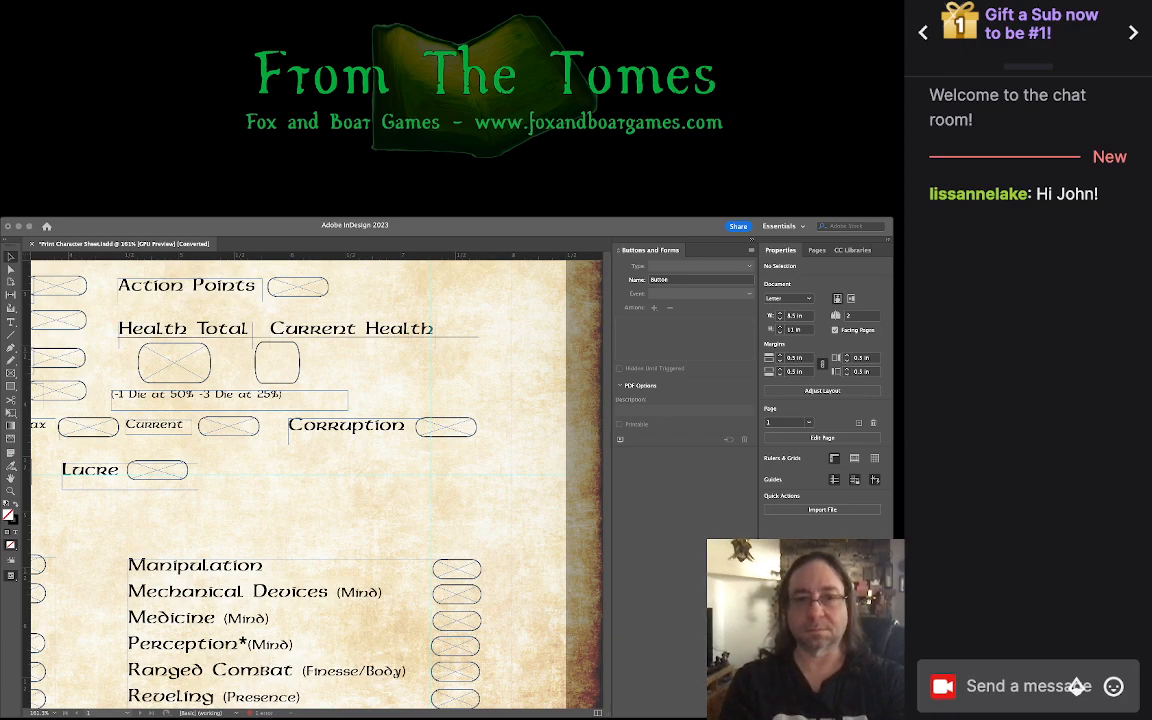
click(11, 322)
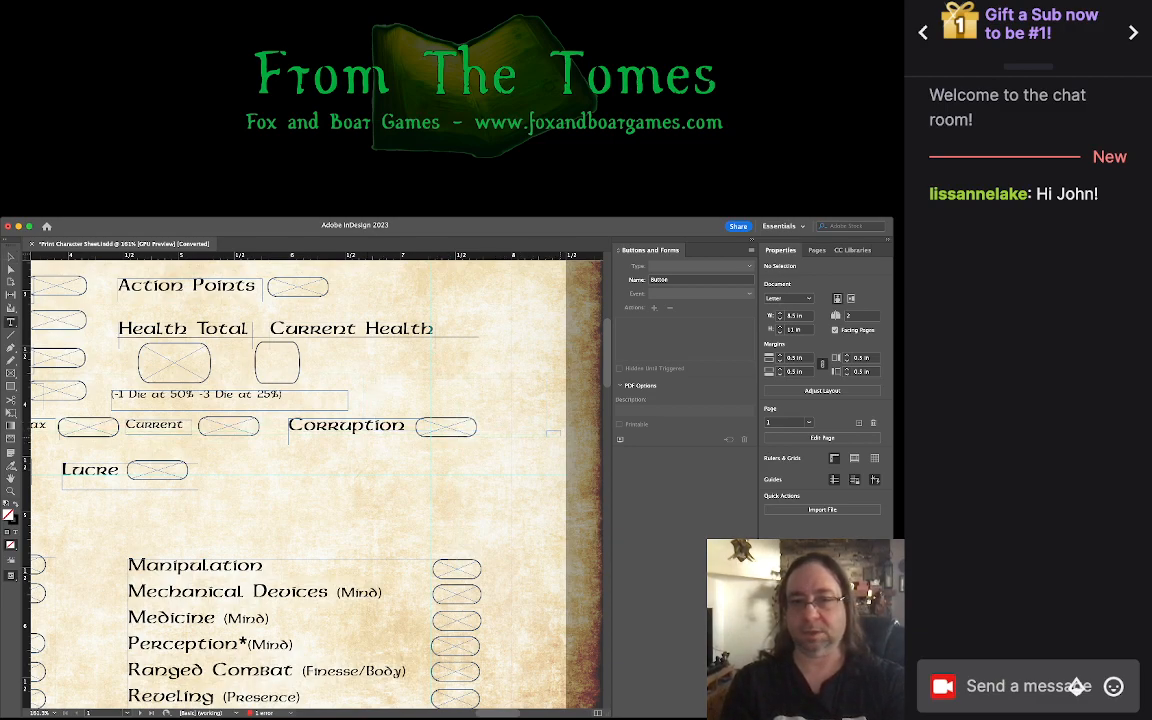
click(549, 437)
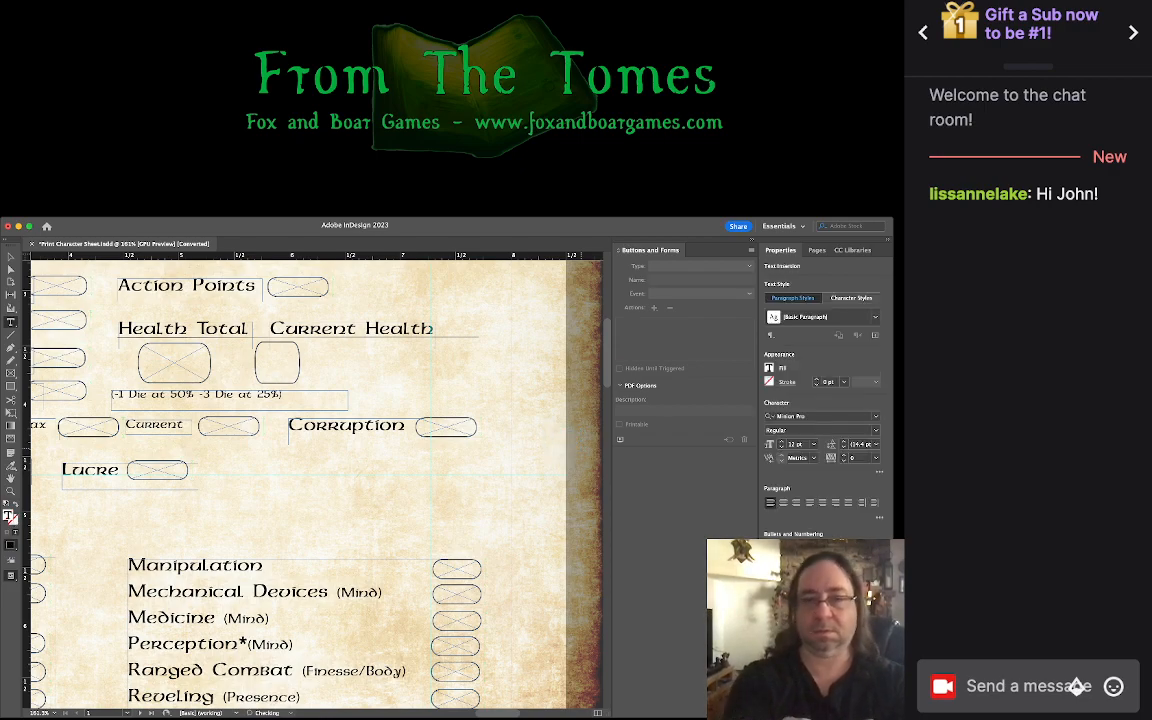
key(super+z)
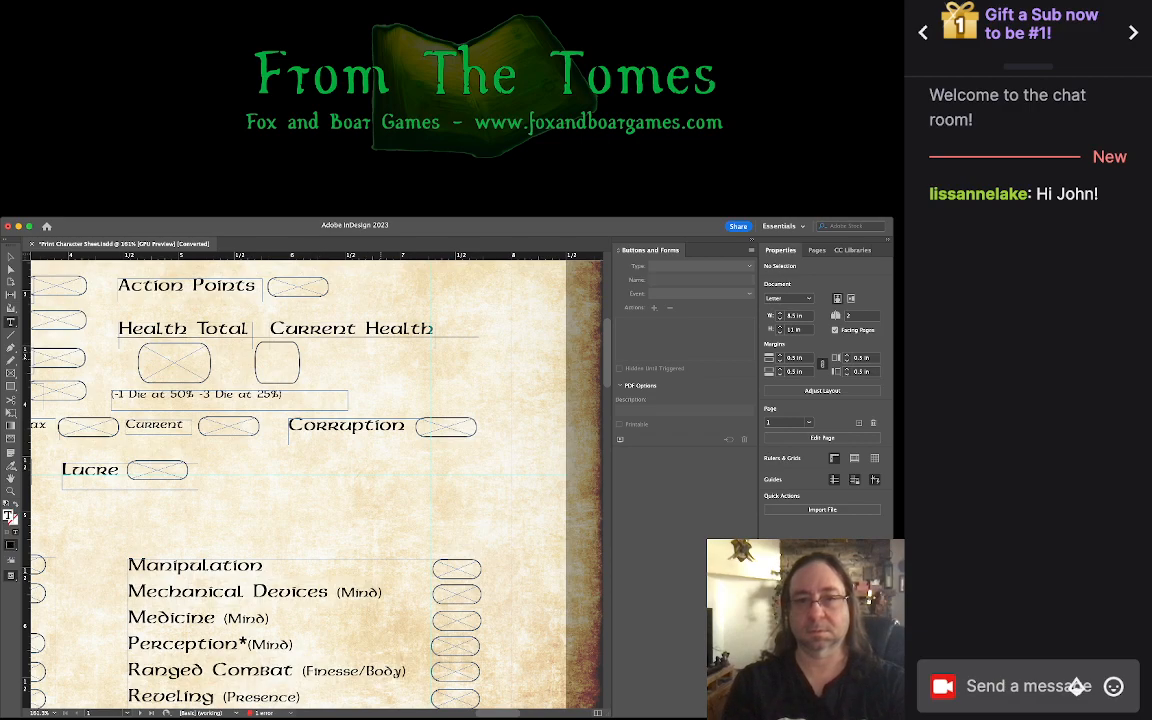
click(247, 330)
key(super+shift+a)
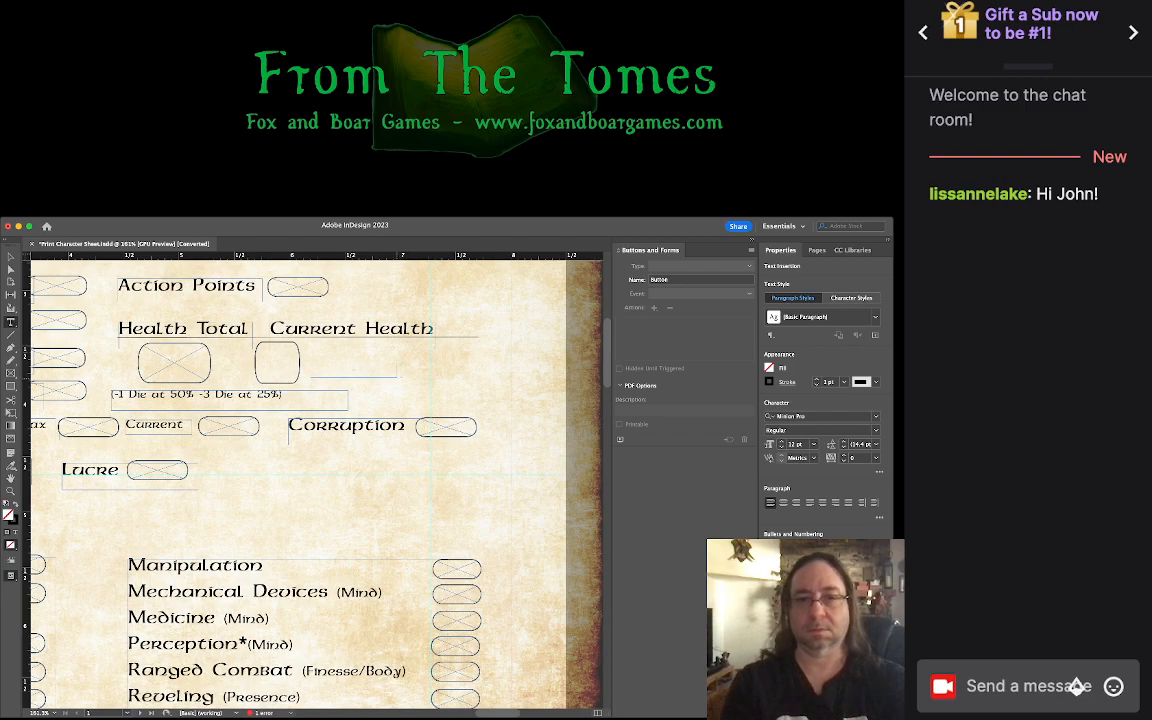
drag(311, 345, 397, 377)
text(P)
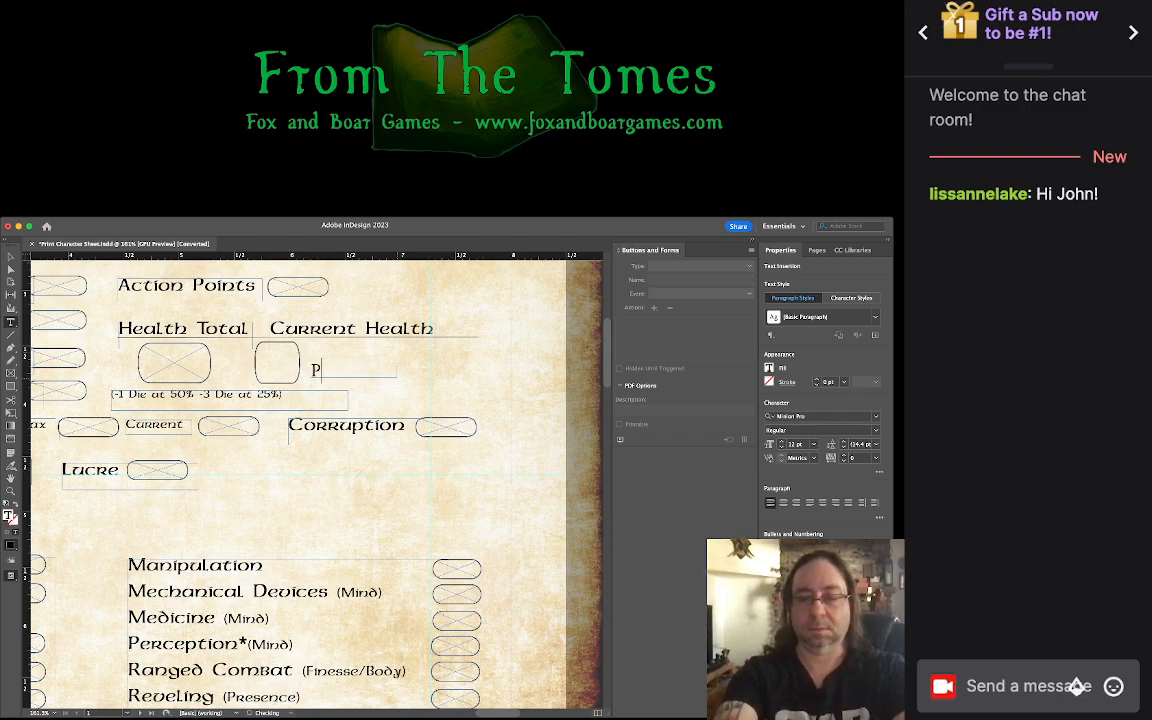
text(hysical w)
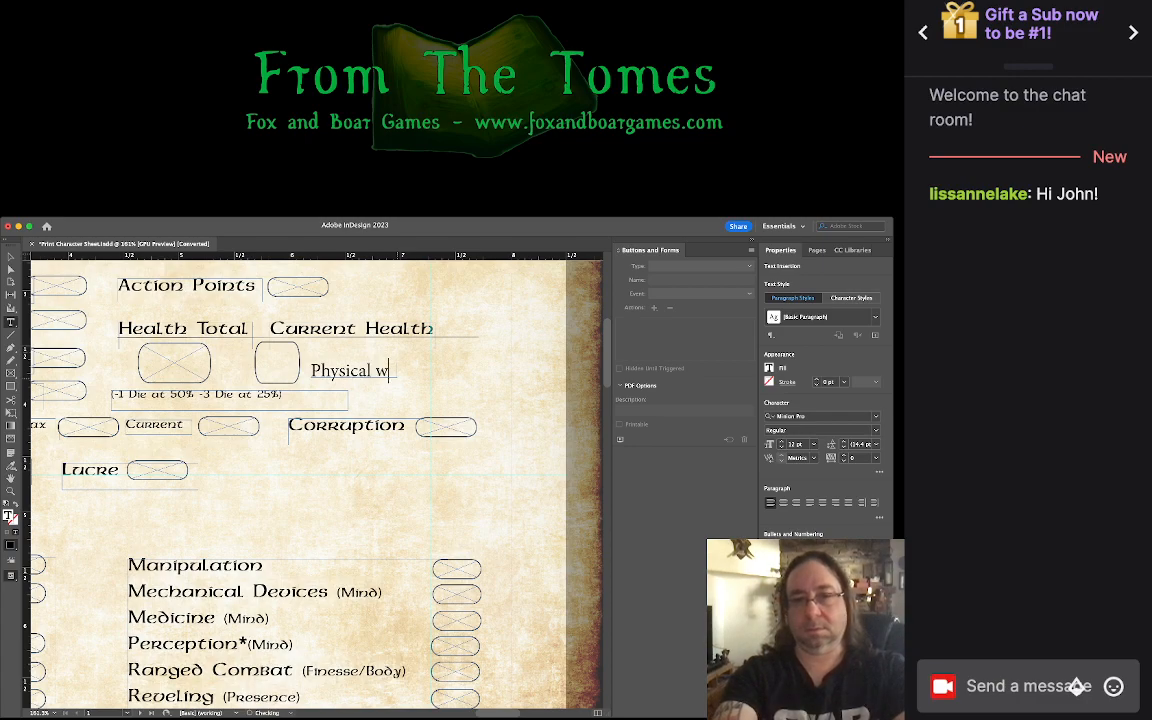
key(BackSpace)
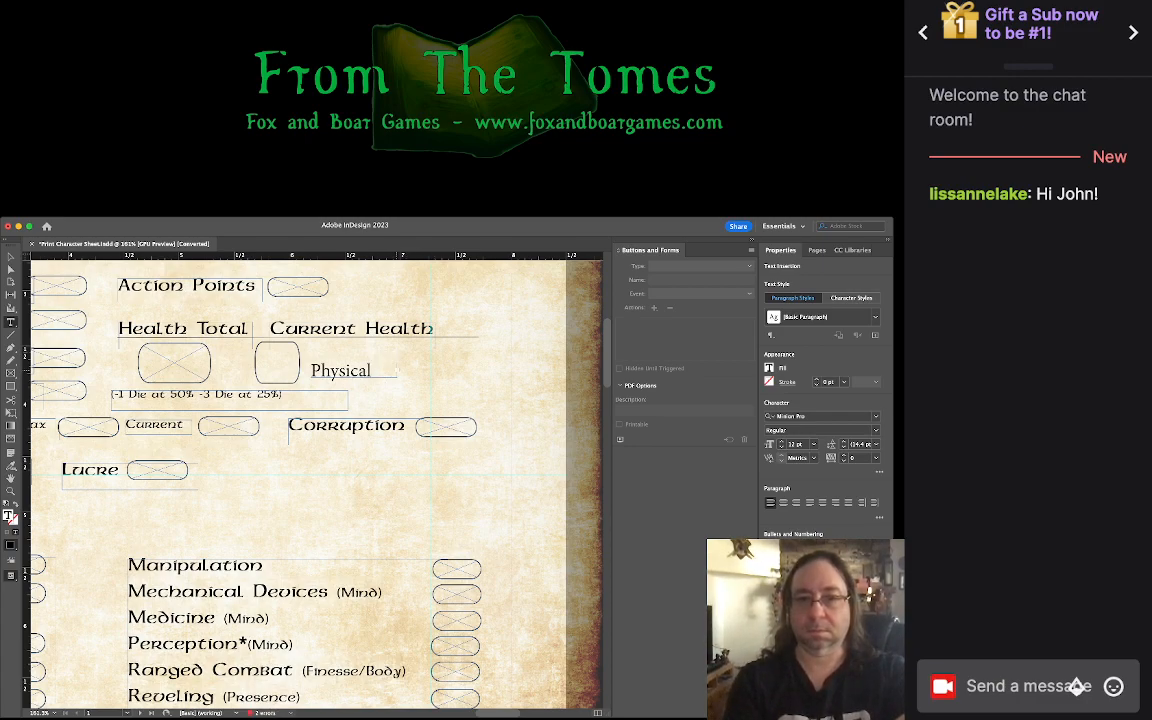
Step: Widen the "Physical" text frame to about 1.41 in and add "wounds" to its text
click(11, 257)
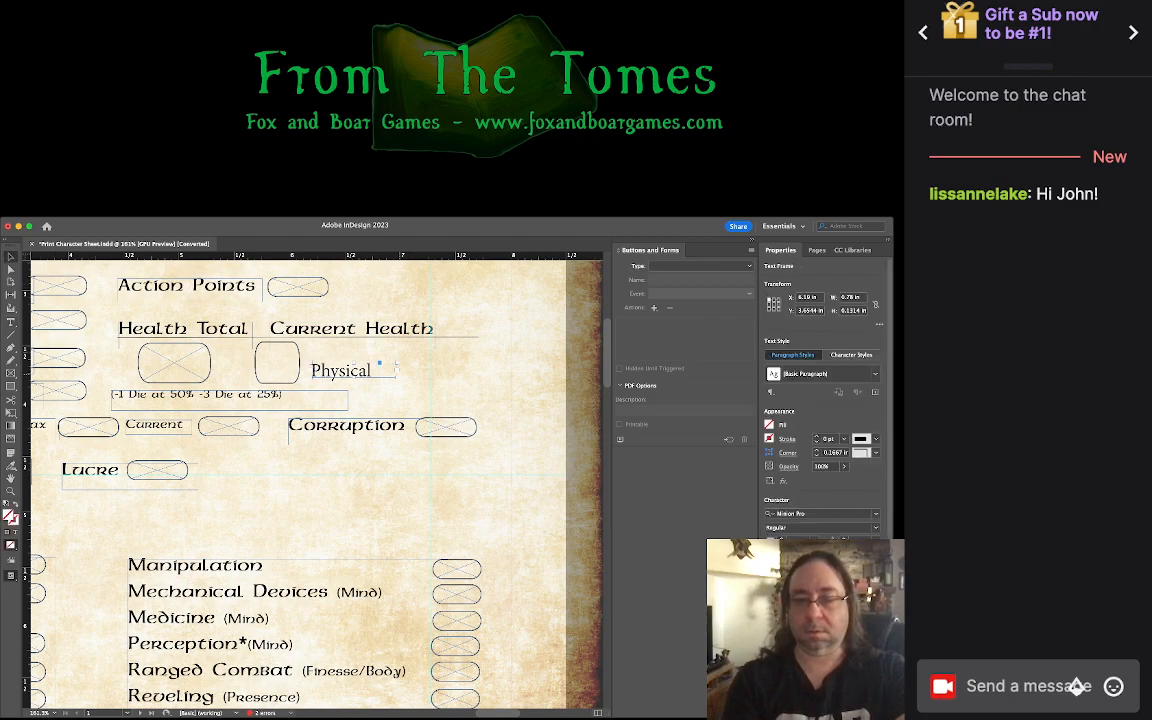
drag(401, 366, 401, 362)
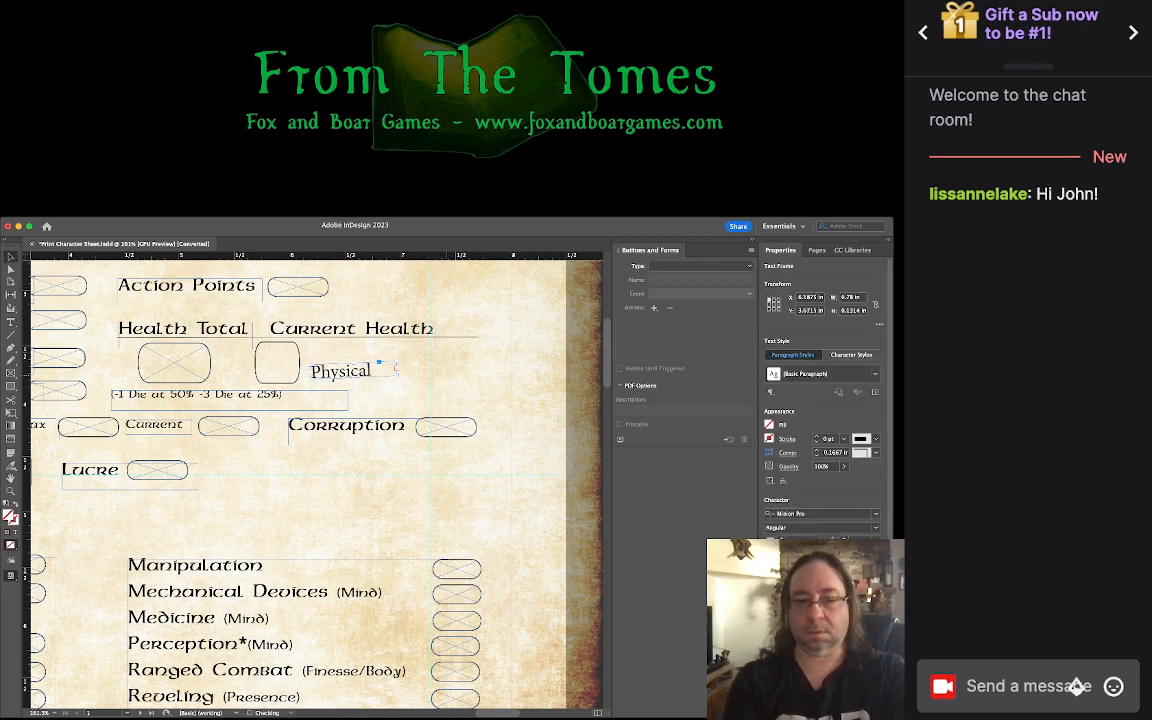
key(super+z)
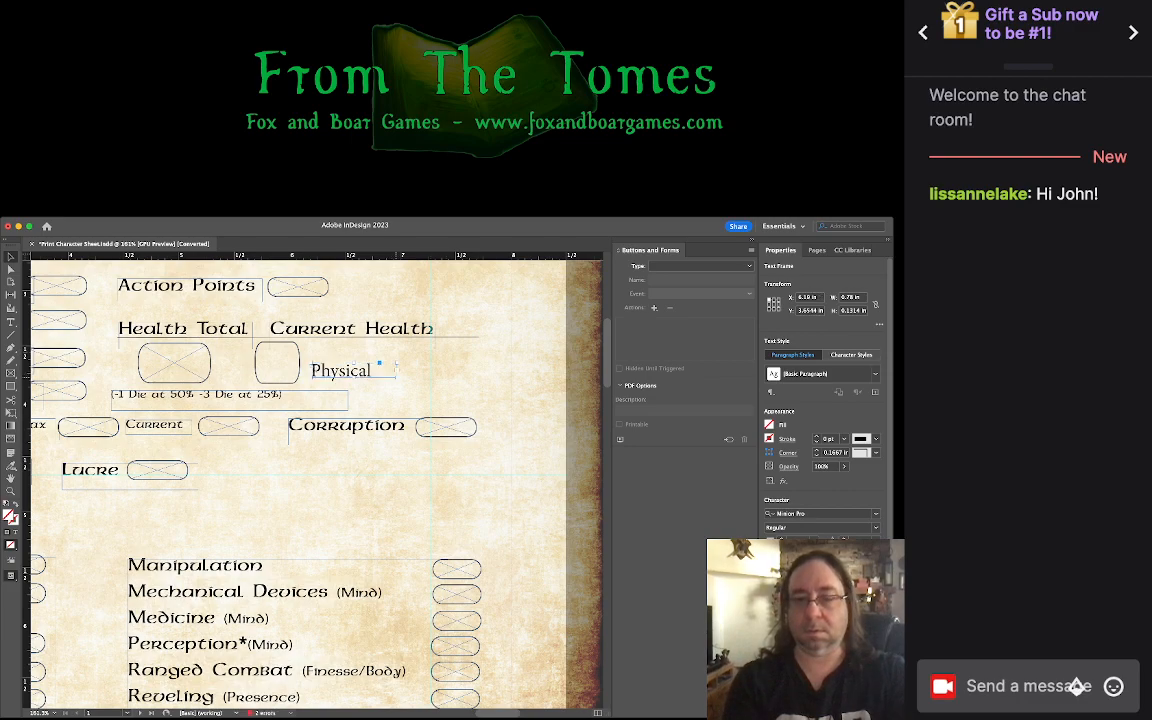
text(woun)
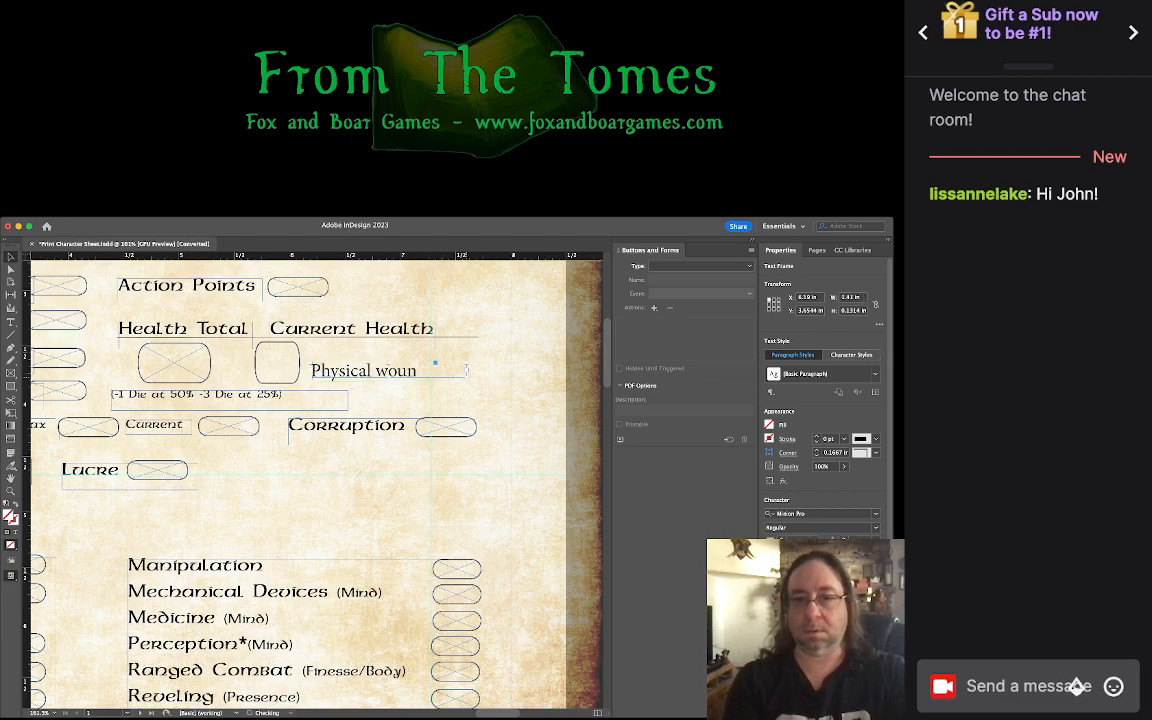
text(ds)
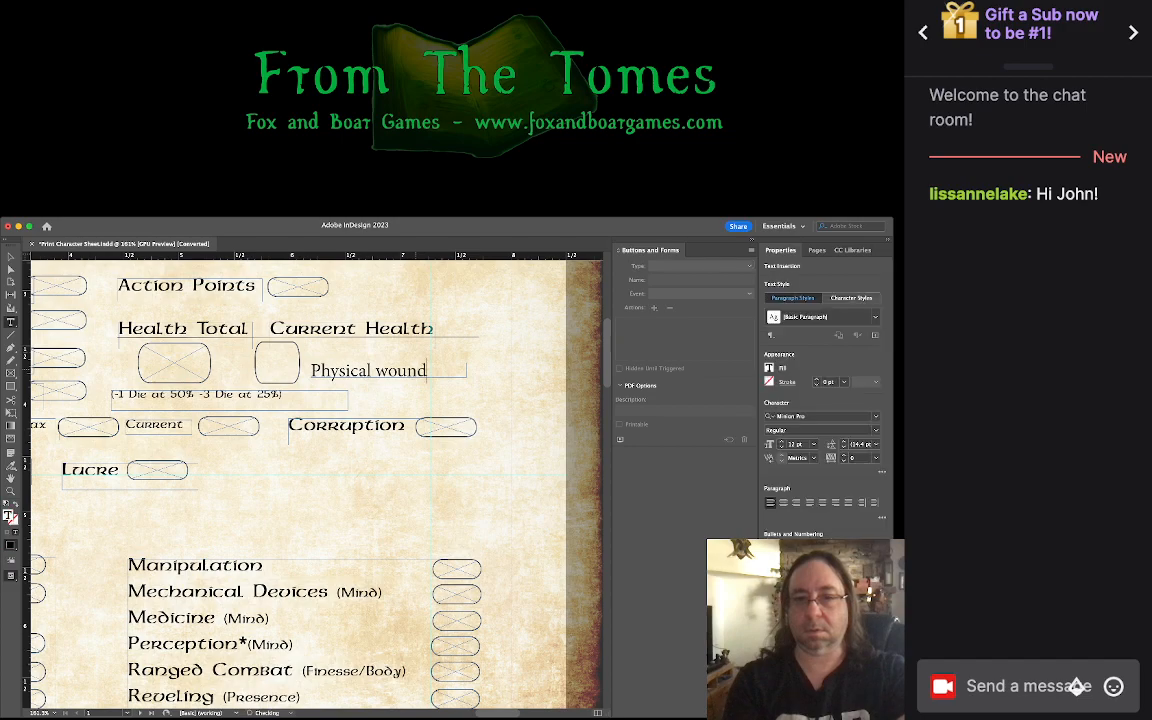
Step: Capitalize the W in the new label and add a colon so it reads "Physical Wounds:"
key(Left)
key(Left)
key(Left)
key(Left)
key(Left)
key(BackSpace)
text(W)
click(438, 371)
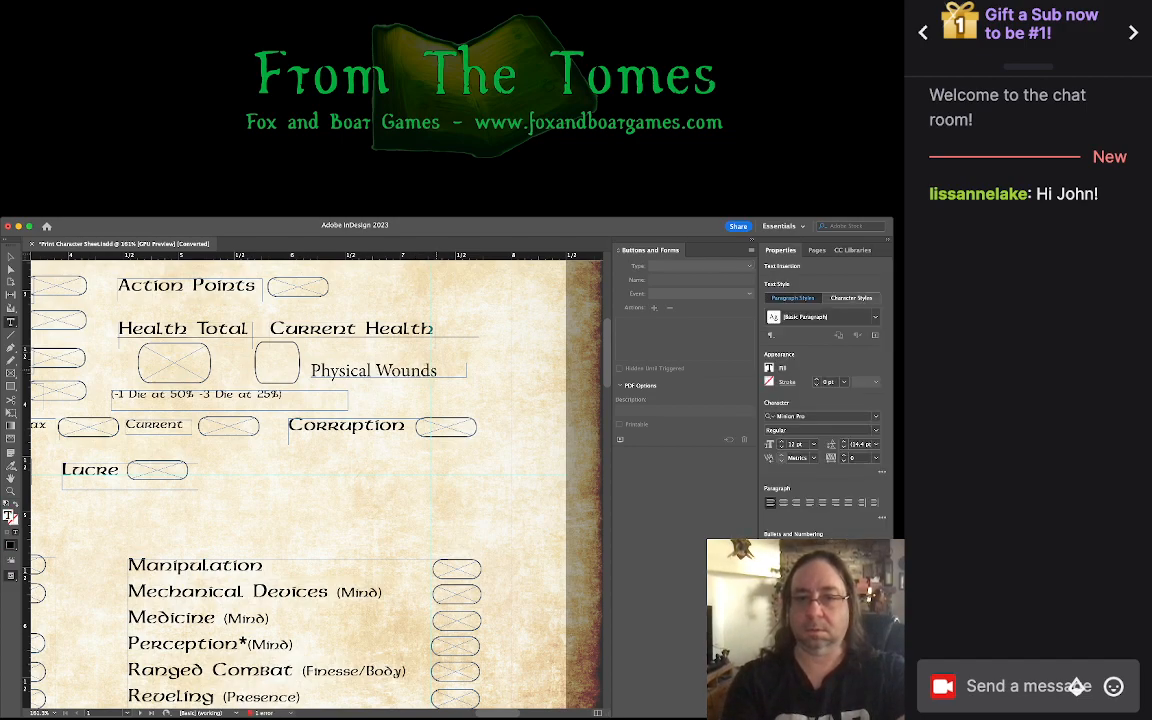
text(:)
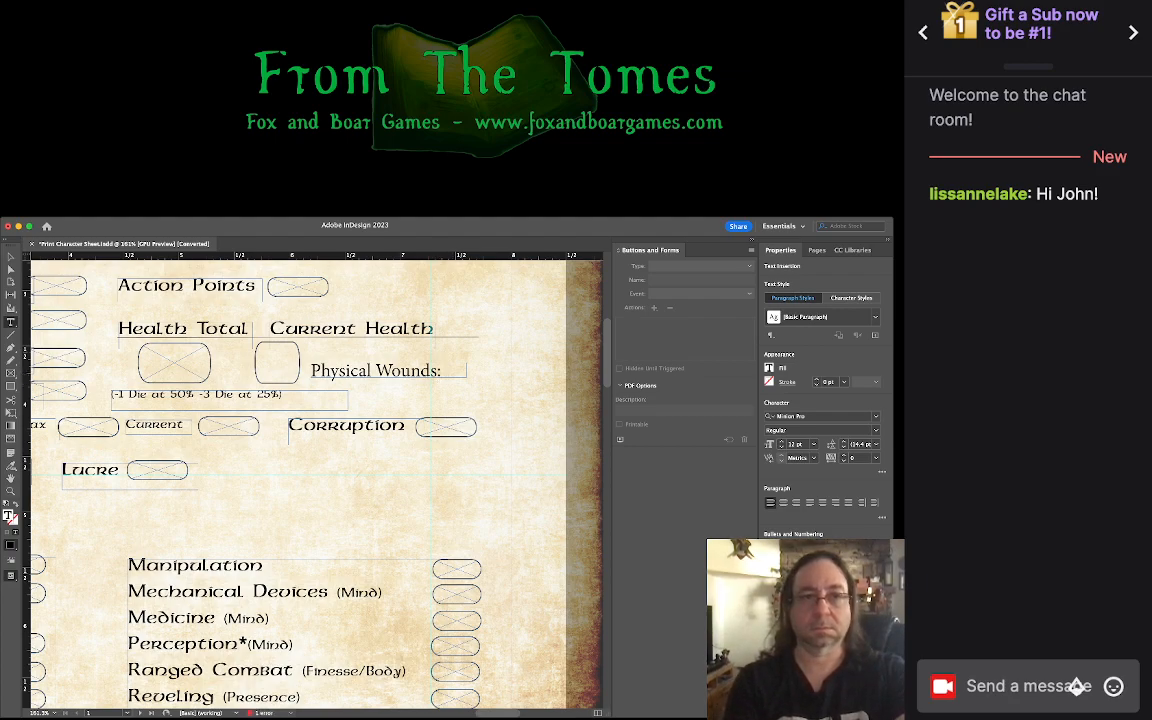
Step: Move the "Physical Wounds:" label up beneath the Current Health heading, to about X 6.17 in, Y 3.50 in
key(Escape)
drag(376, 370, 367, 351)
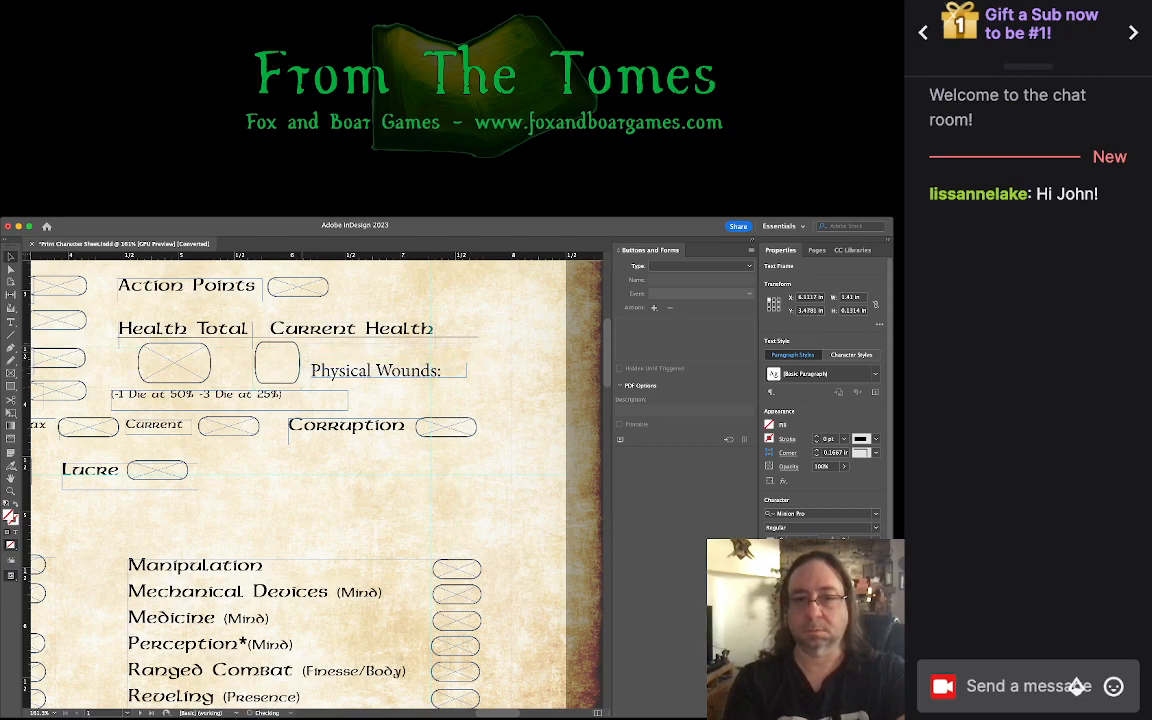
drag(367, 351, 373, 354)
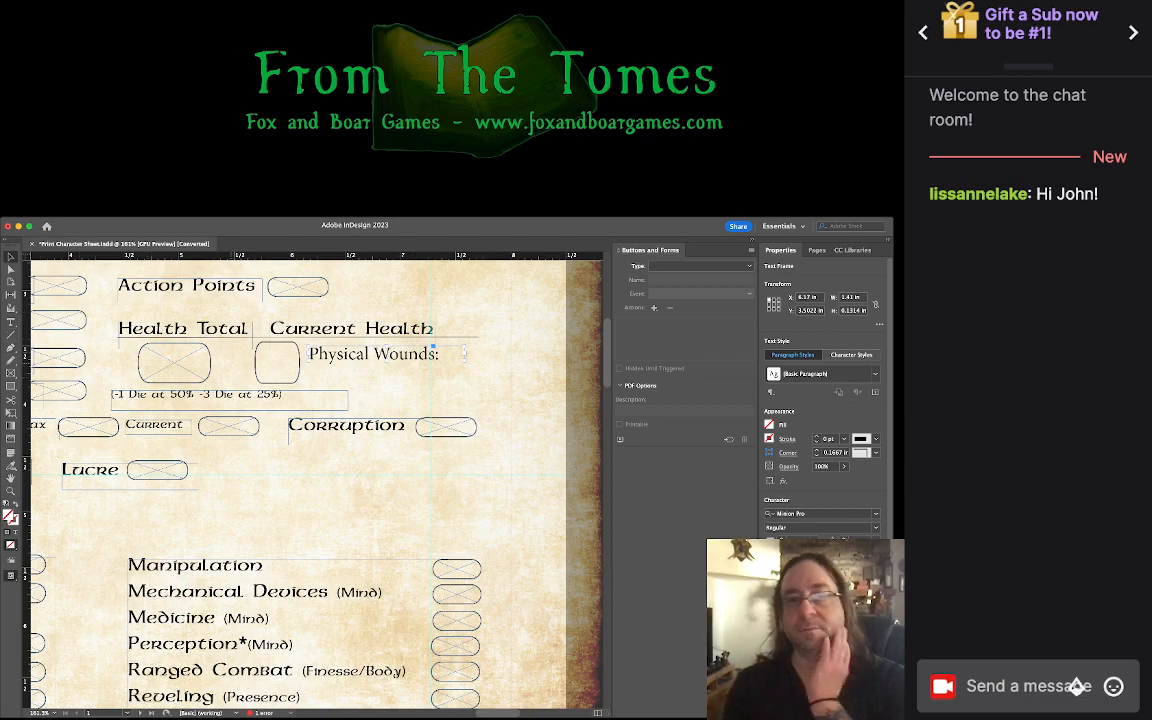
Step: Place a copy of the Lucre box at the end of the Physical Wounds label and remove the label's colon
click(157, 469)
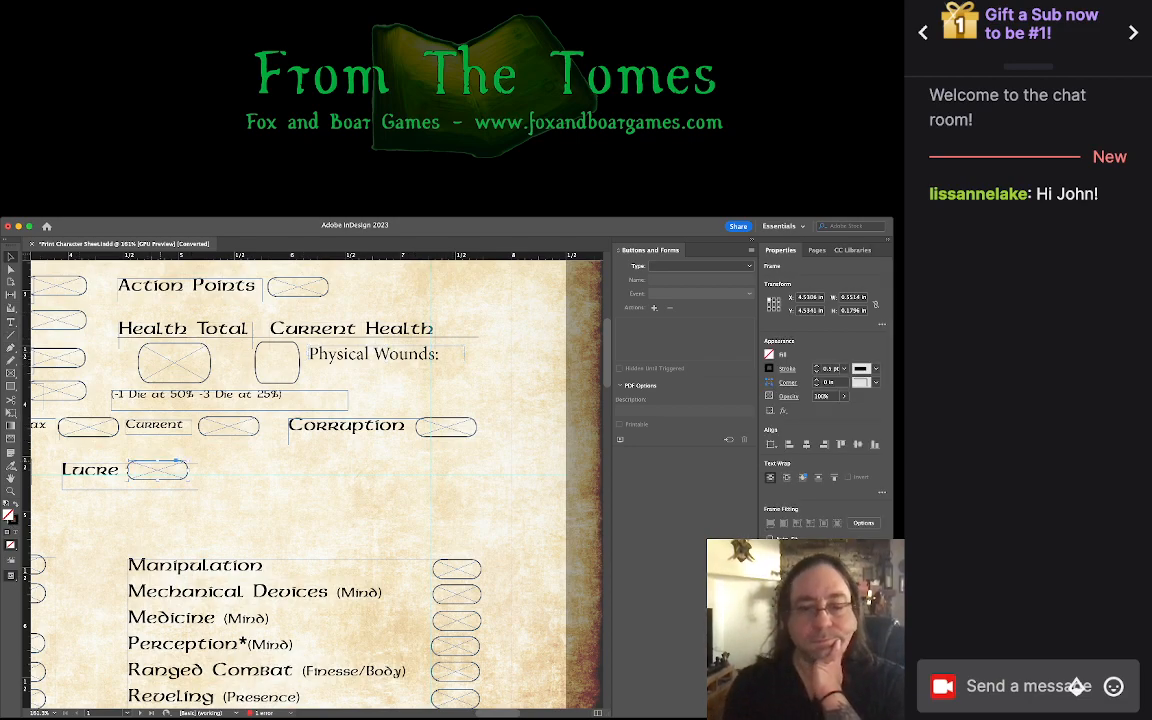
key(super+shift+a)
key(super+v)
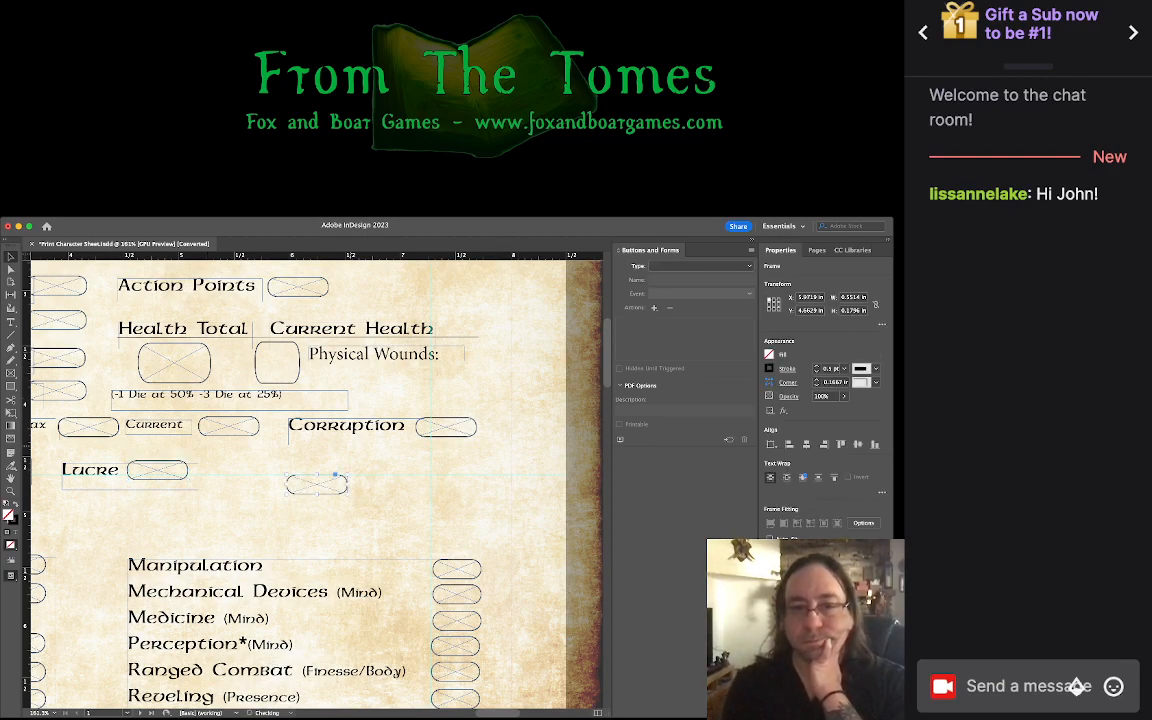
drag(457, 336, 476, 354)
double_click(437, 354)
key(BackSpace)
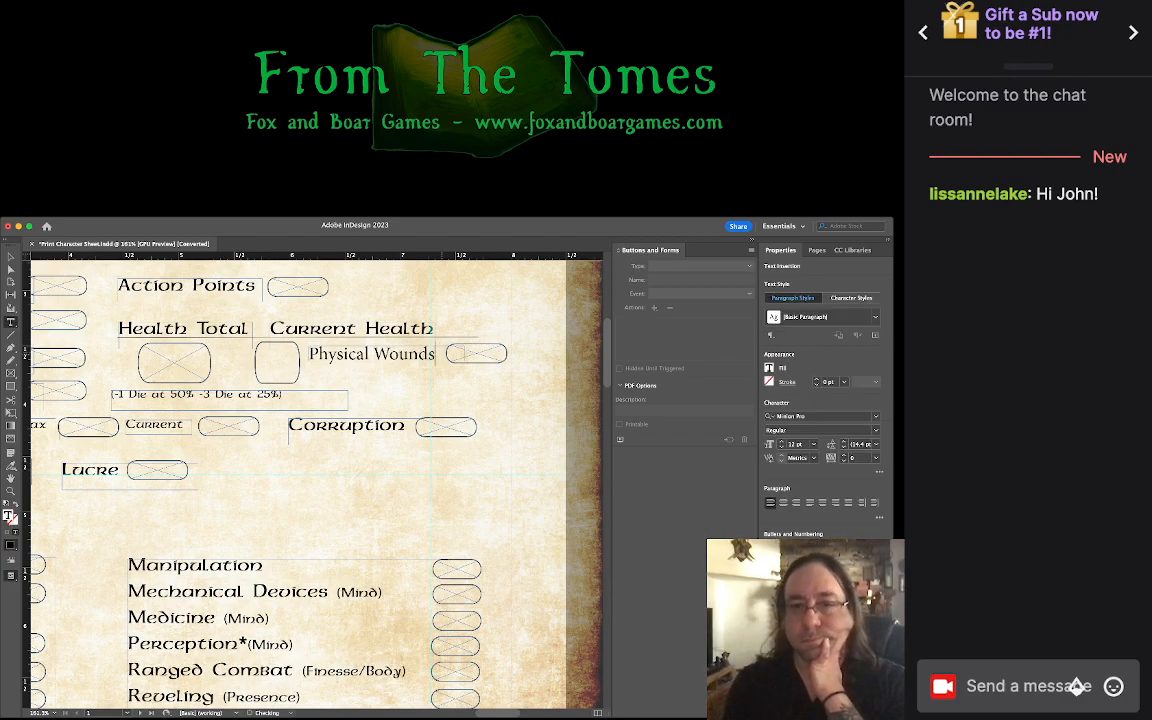
Step: Narrow the Physical Wounds box to about 0.41 in and position it directly after its label
click(465, 353)
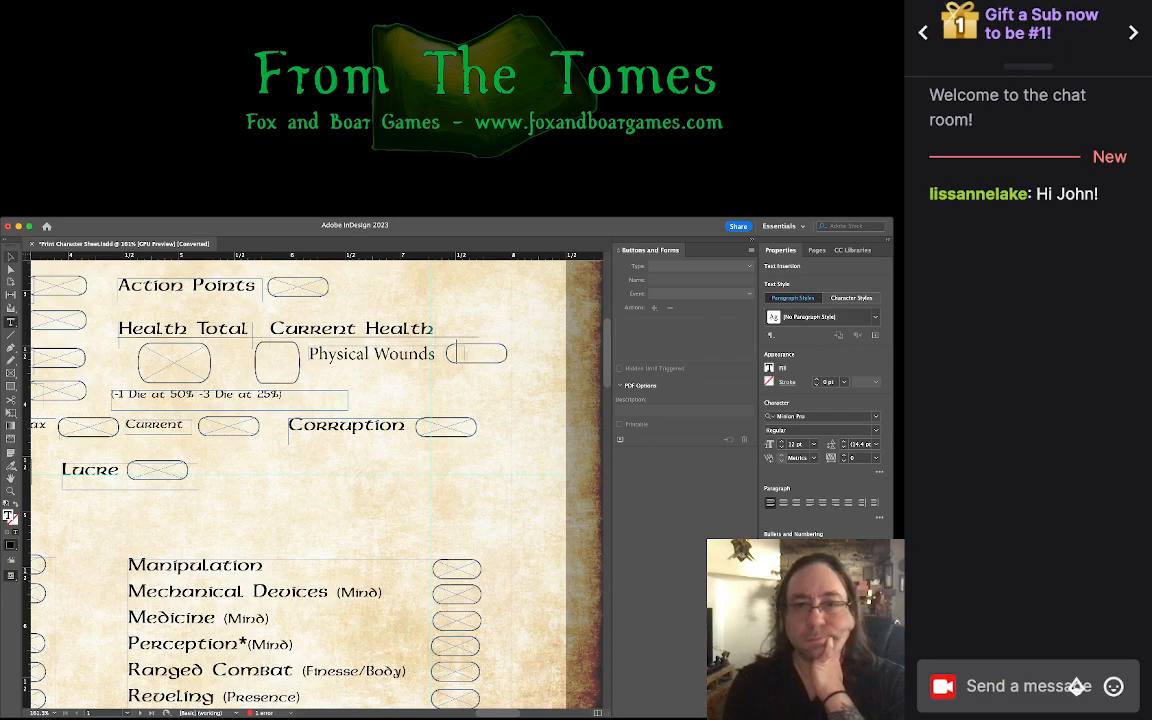
key(Escape)
click(507, 359)
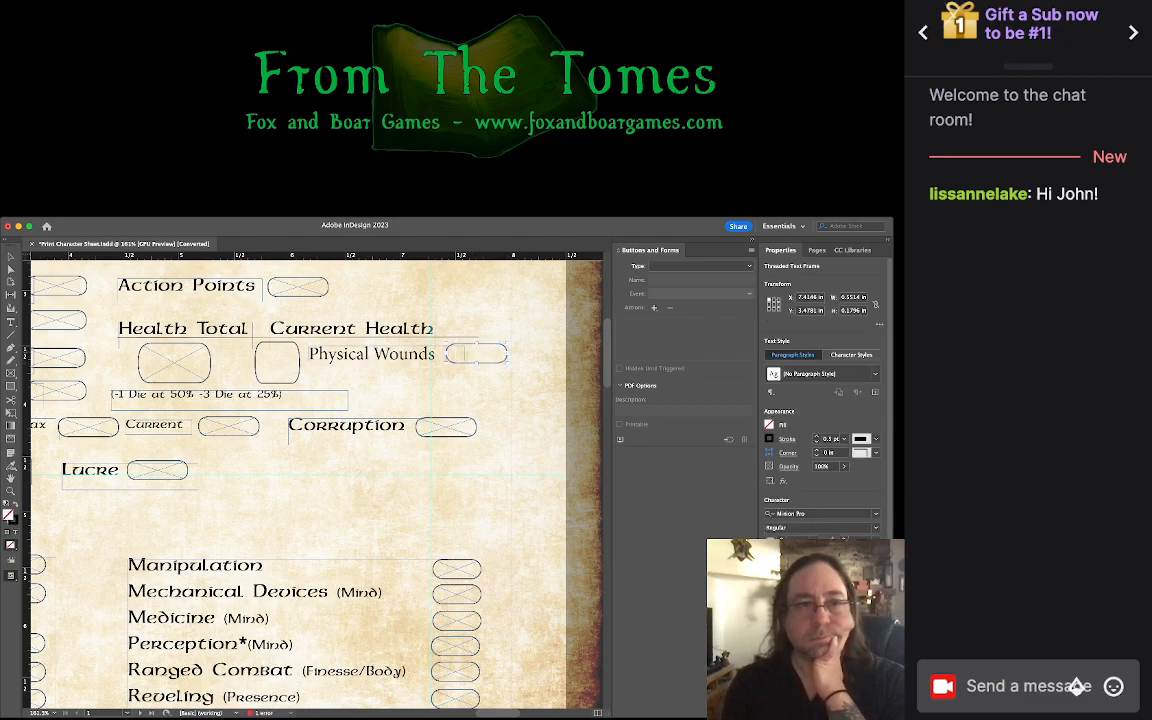
click(11, 270)
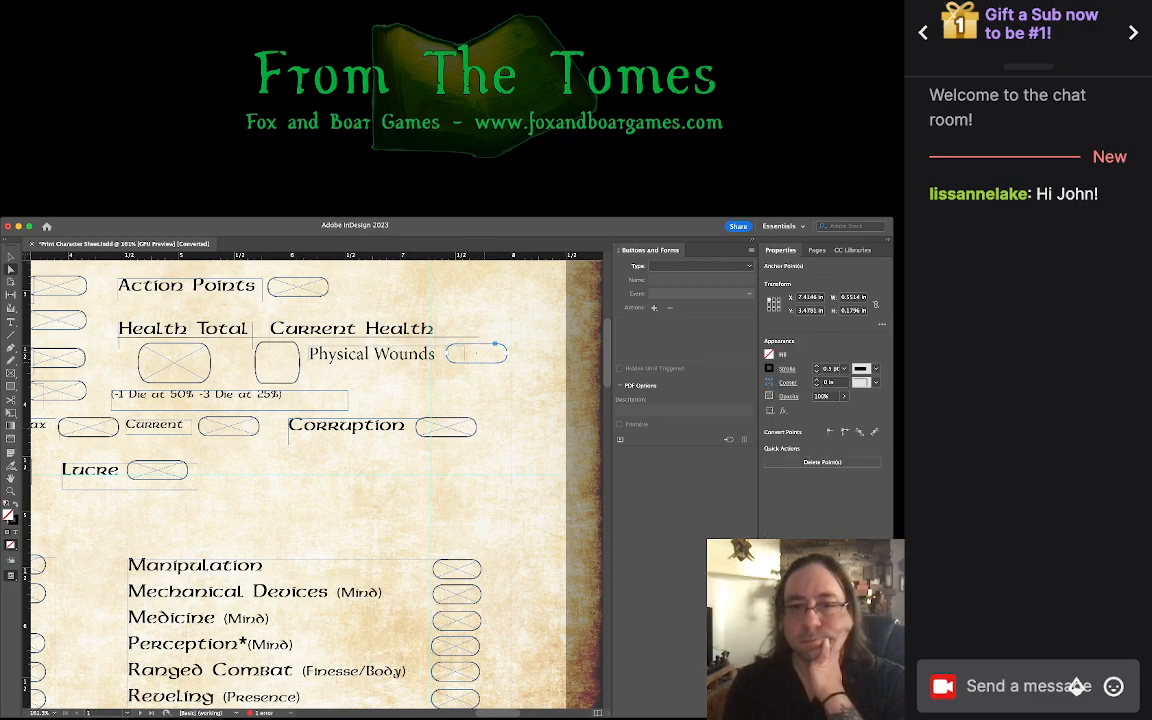
click(507, 357)
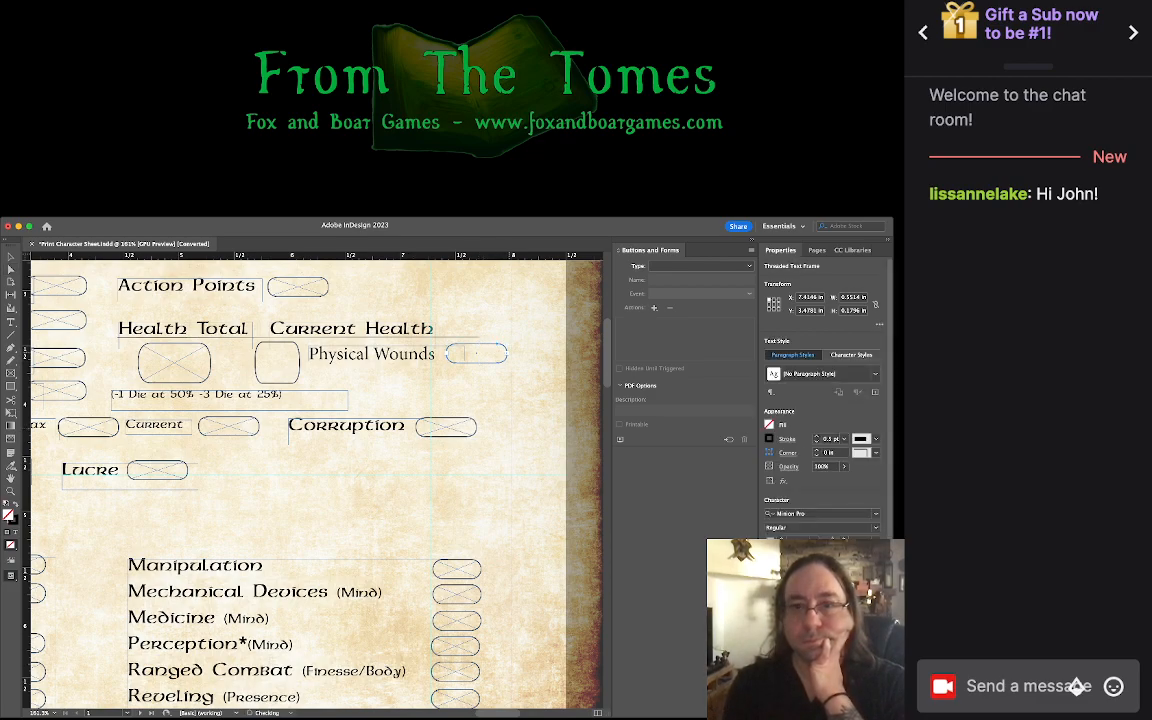
click(11, 257)
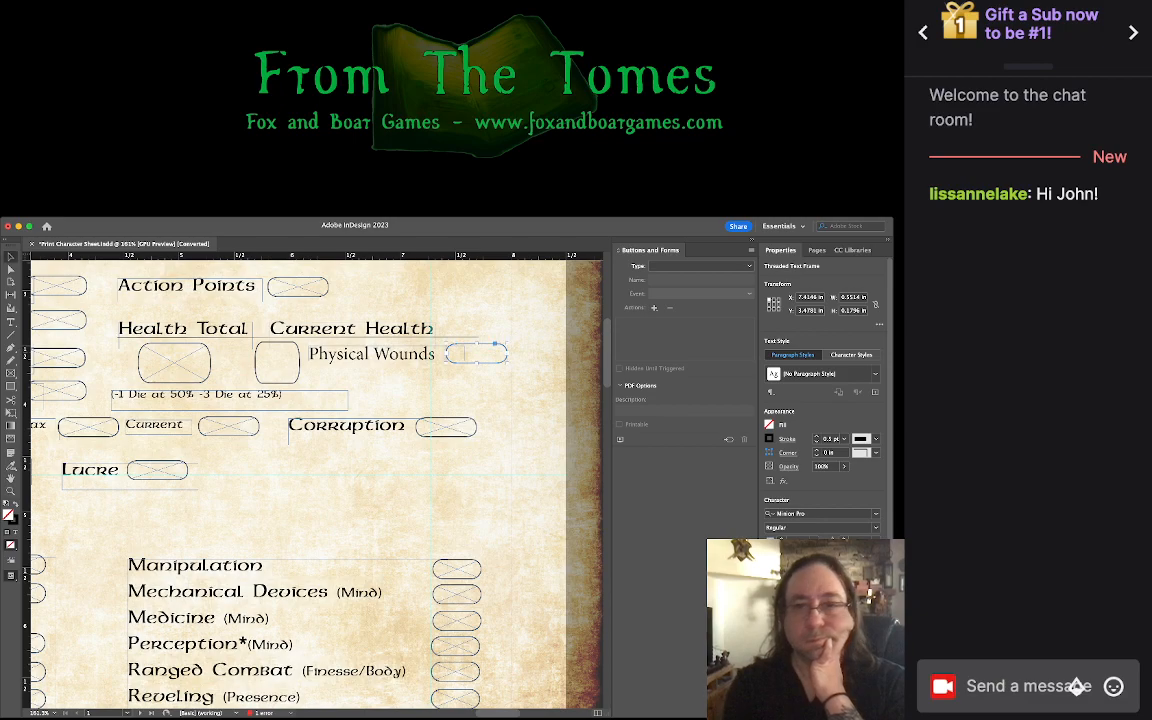
drag(507, 353, 452, 353)
key(Down)
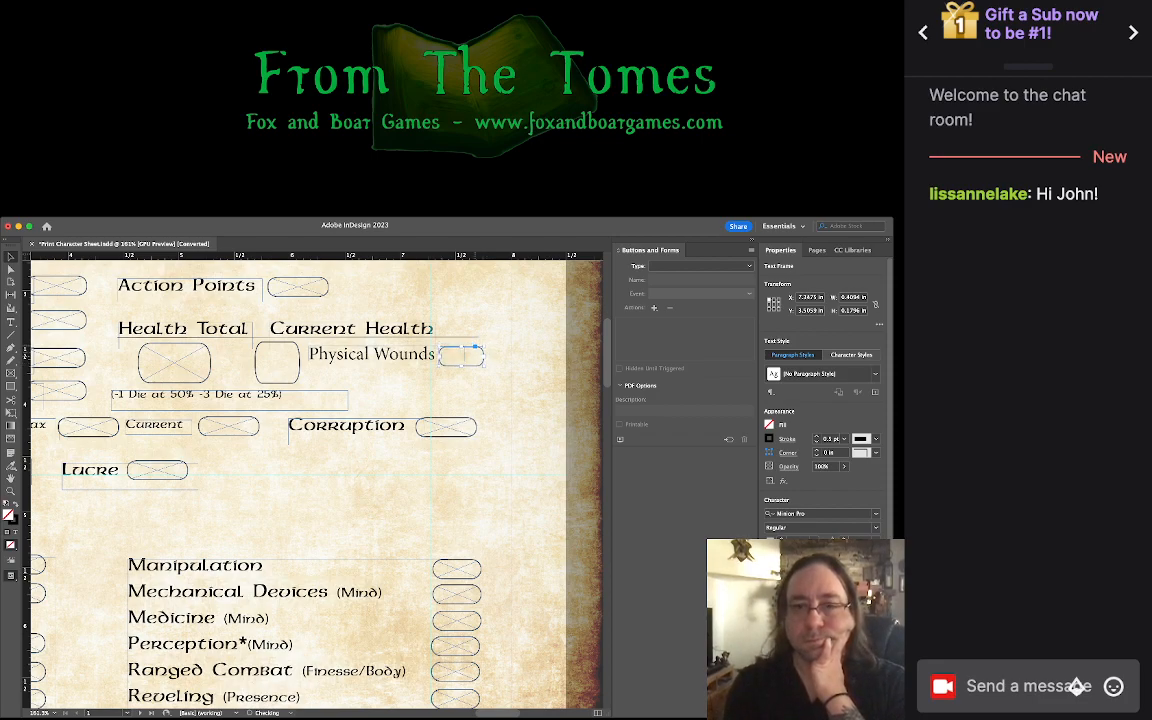
key(super+shift+a)
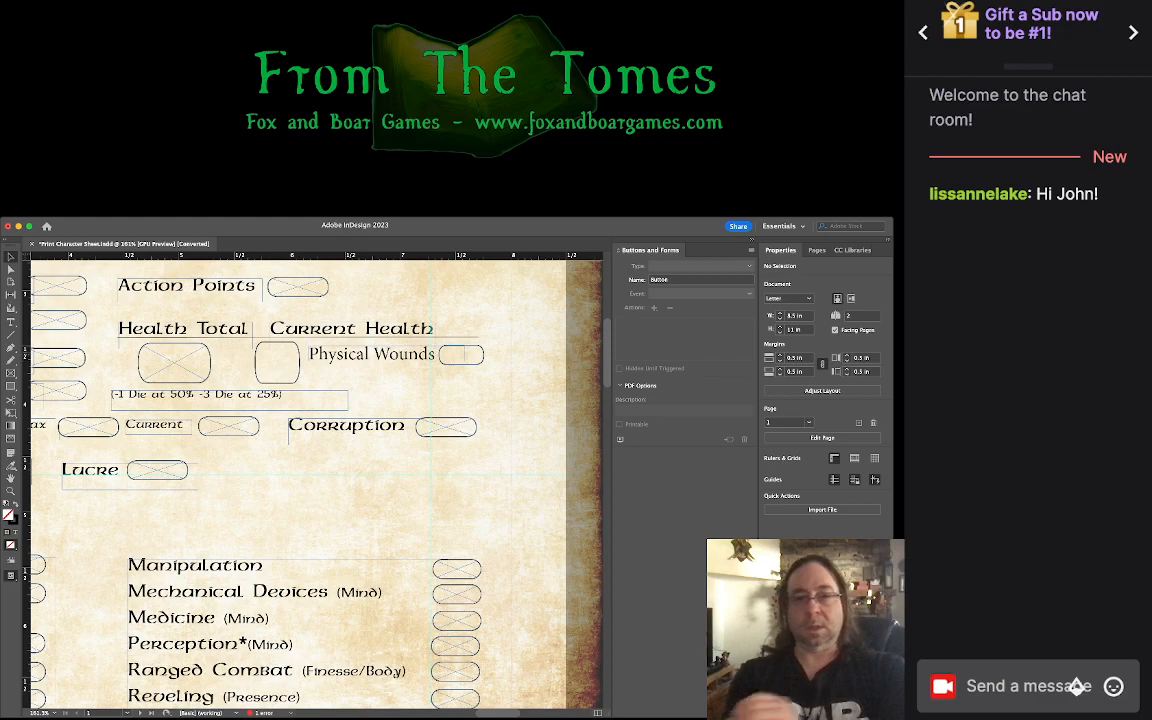
Step: Nudge the Physical Wounds label and its box slightly down, and raise the box alone to Y 3.492 in
click(464, 353)
key(super+shift+a)
drag(511, 359, 404, 351)
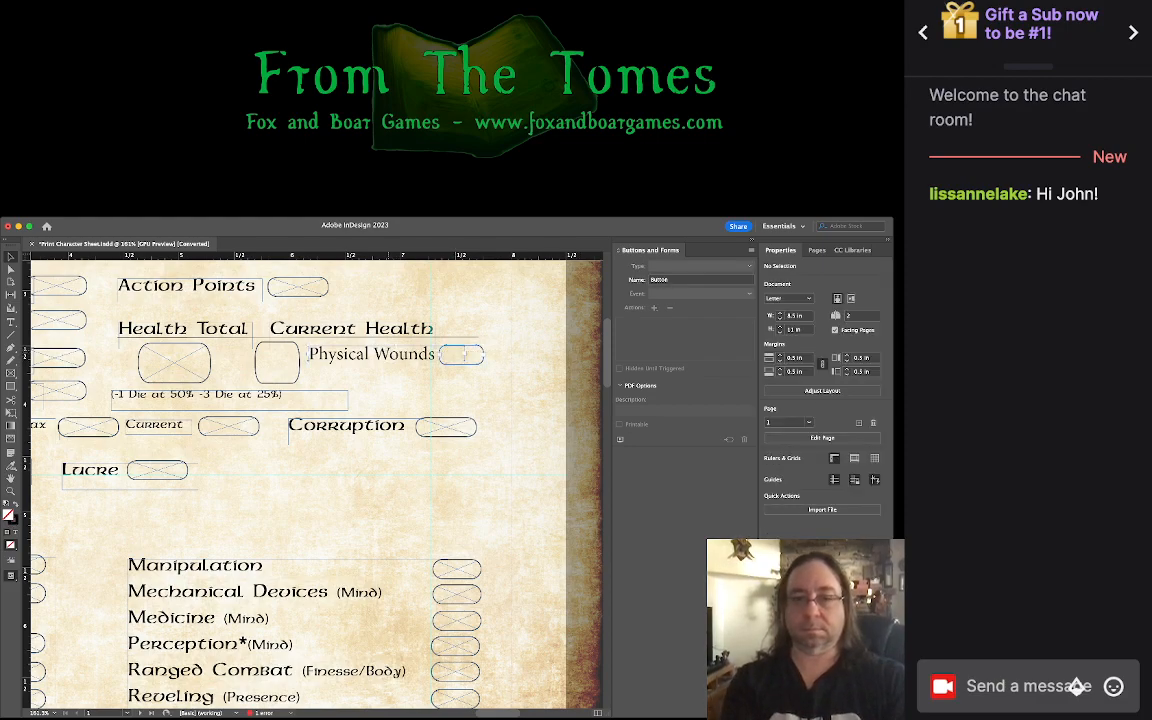
key(Down)
key(Down)
key(Down)
key(Up)
key(Up)
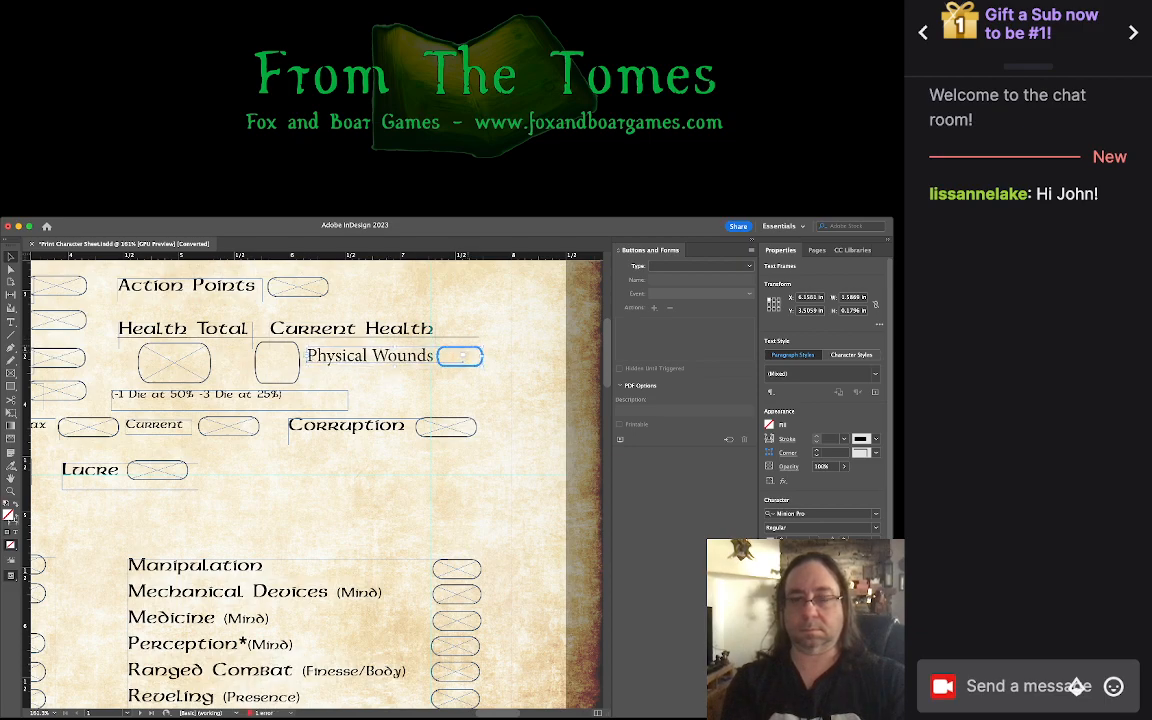
key(super+shift+a)
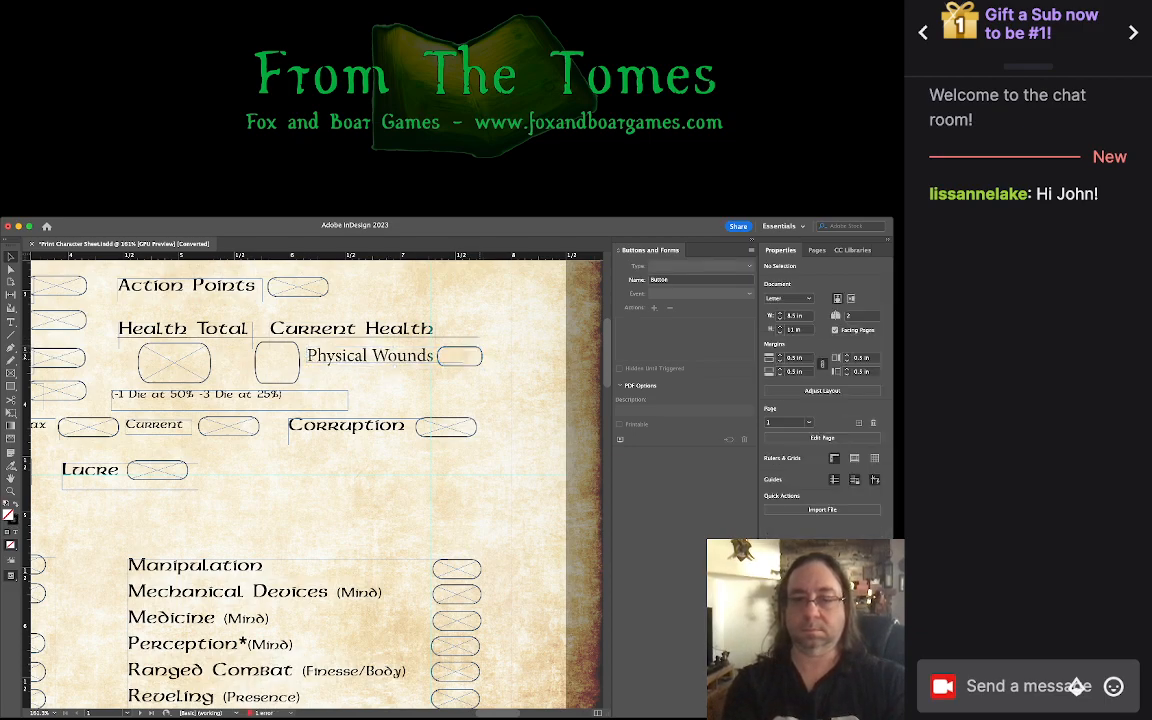
click(461, 356)
key(Up)
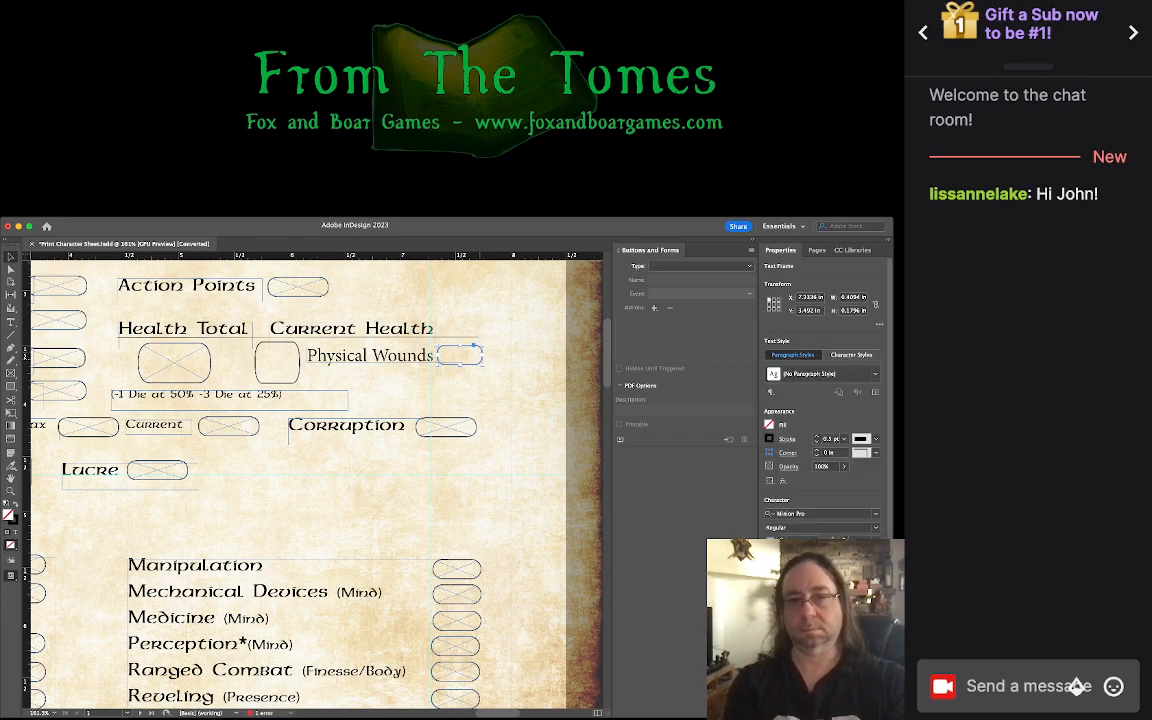
key(super+shift+a)
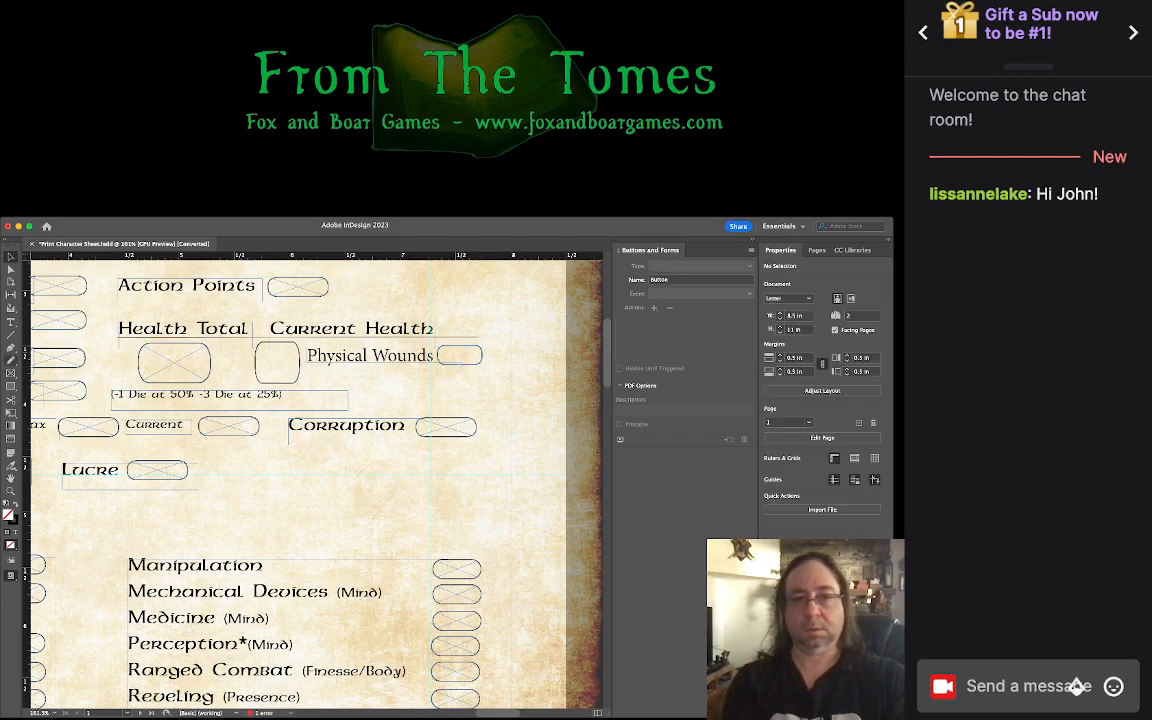
Step: Duplicate the Physical Wounds label and box directly beneath the originals and change the copied label to "Fatigue Wounds"
click(372, 356)
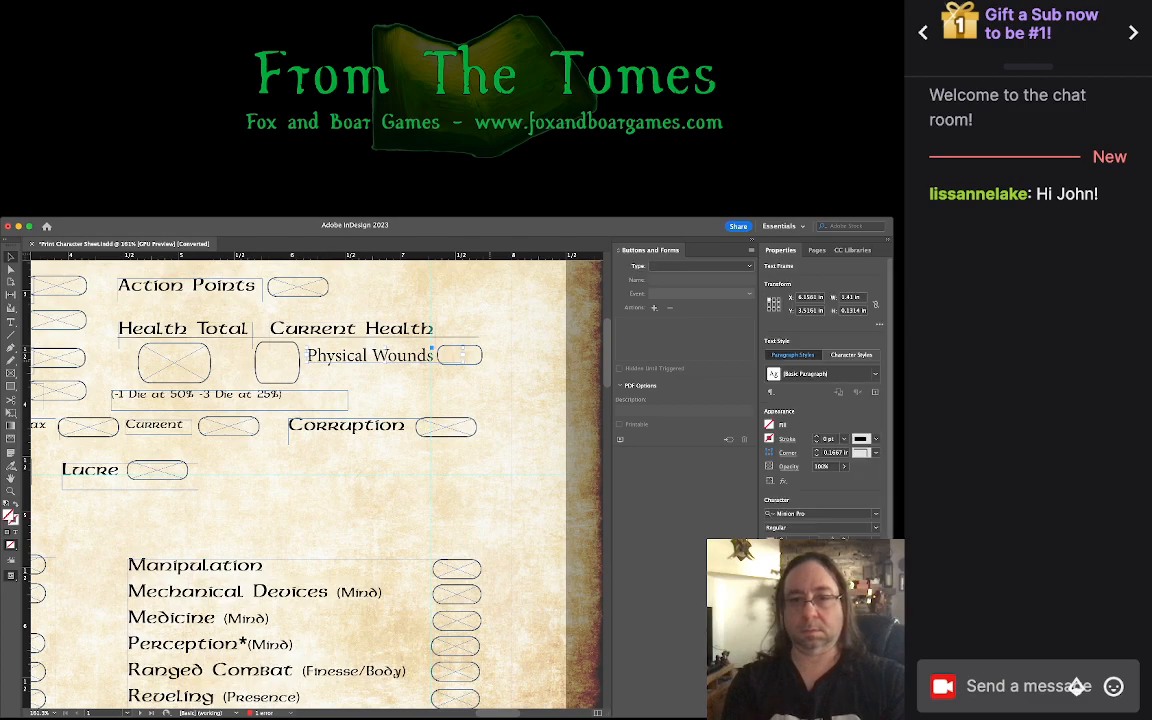
shift+click(460, 355)
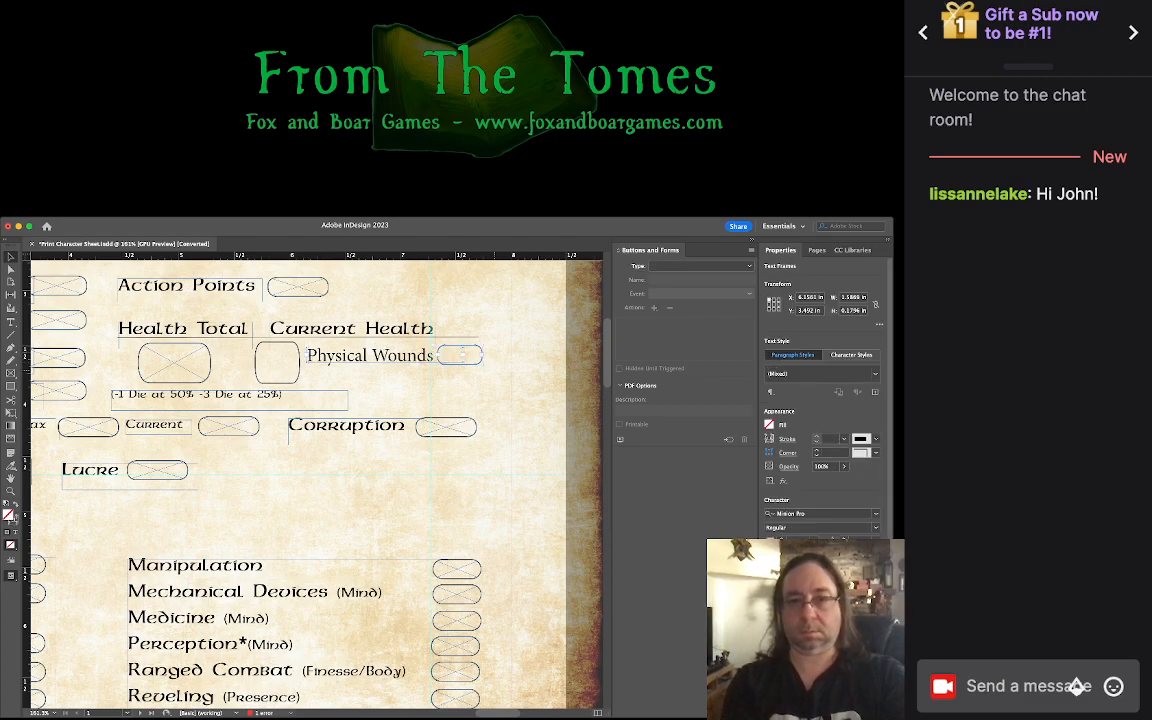
mouse_move(460, 355)
mouse_down()
mouse_move(383, 484)
mouse_move(477, 427)
mouse_move(512, 379)
mouse_move(463, 376)
mouse_up()
double_click(359, 377)
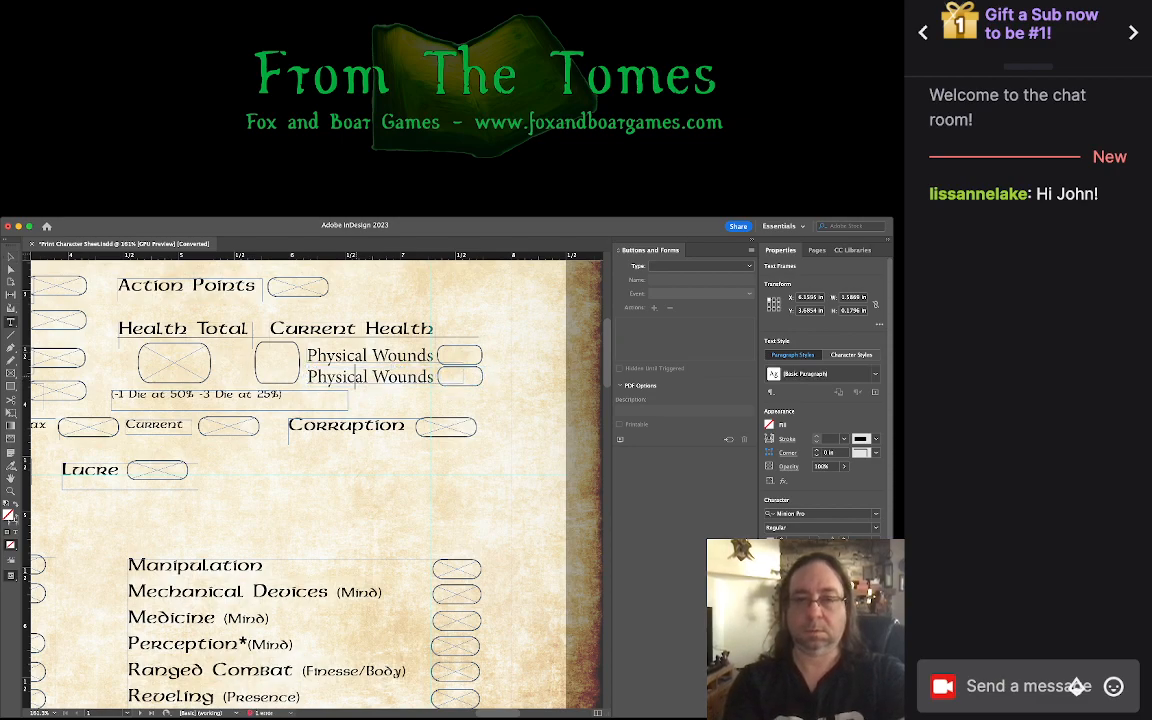
double_click(359, 377)
text(Fatigue)
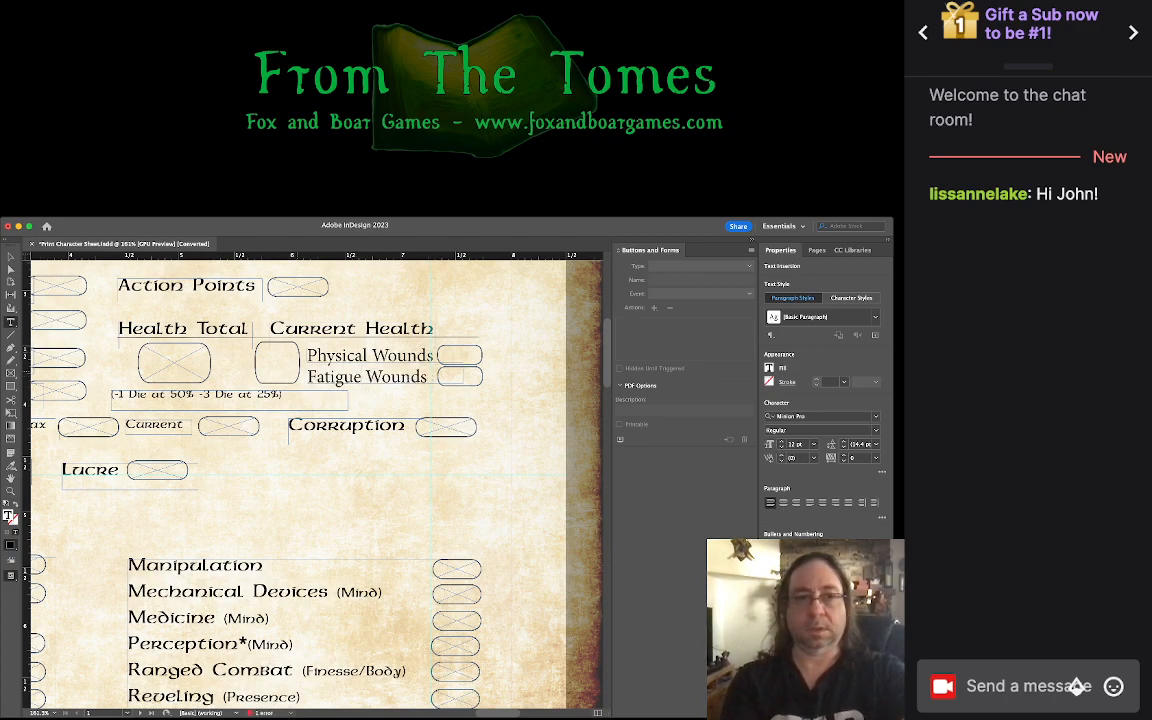
key(Escape)
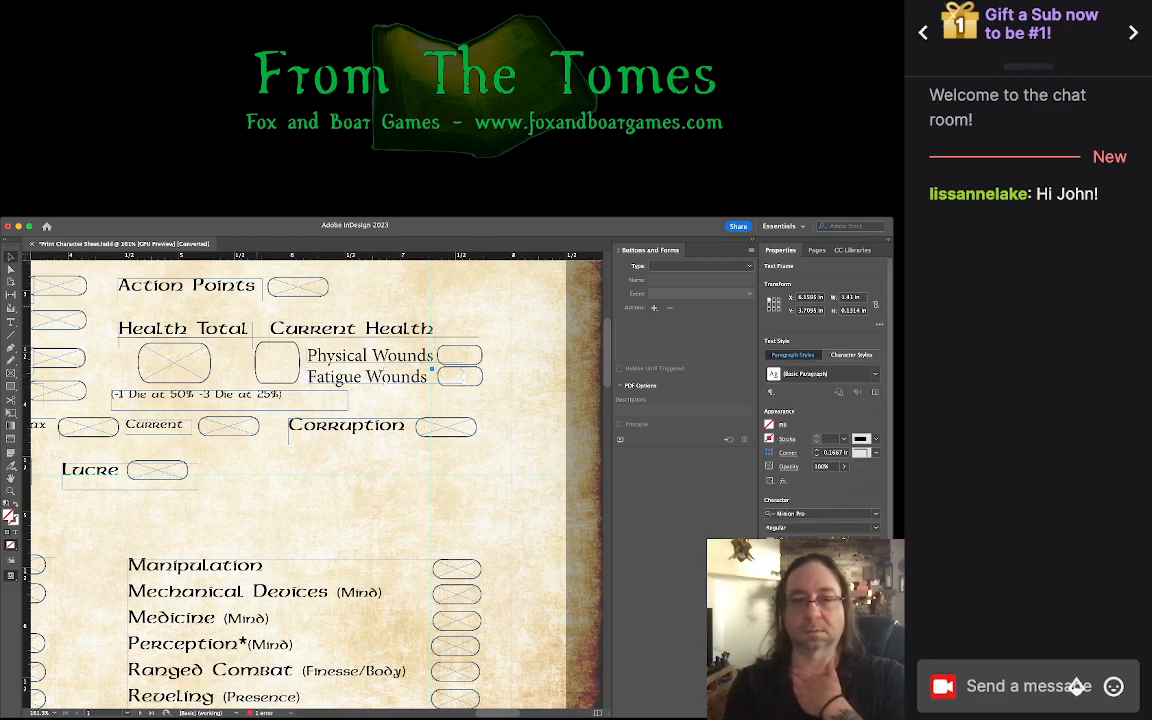
mouse_move(103, 312)
mouse_down()
mouse_move(310, 396)
mouse_move(509, 399)
mouse_up()
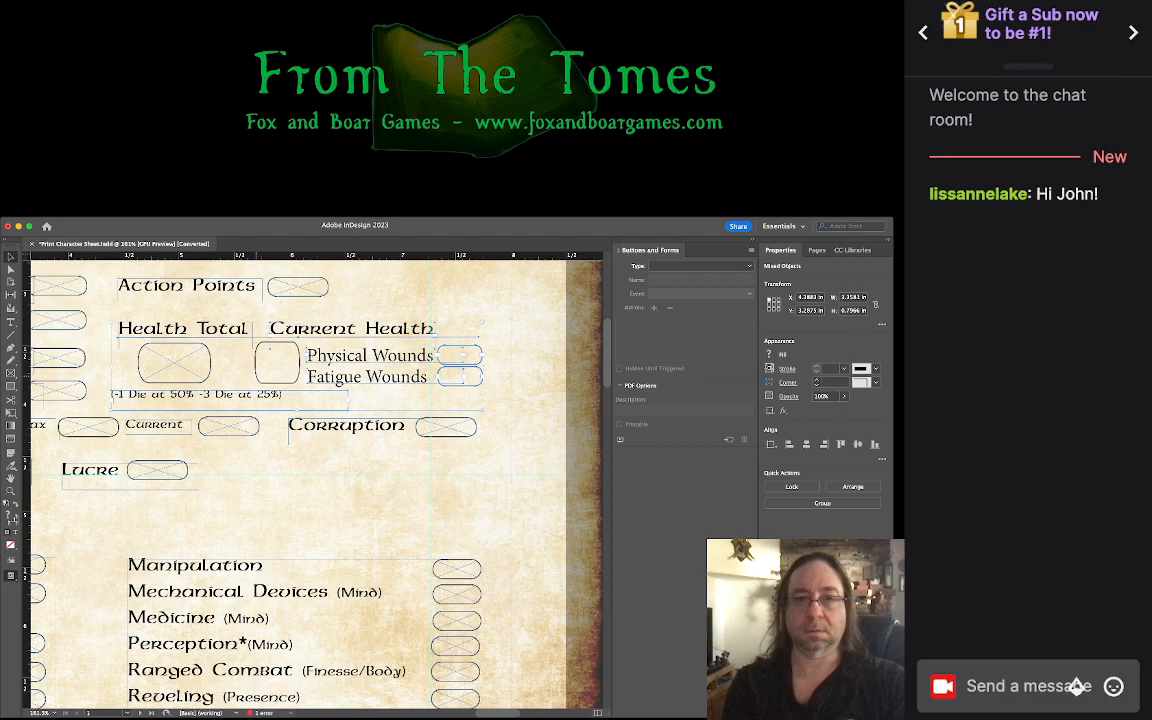
click(250, 318)
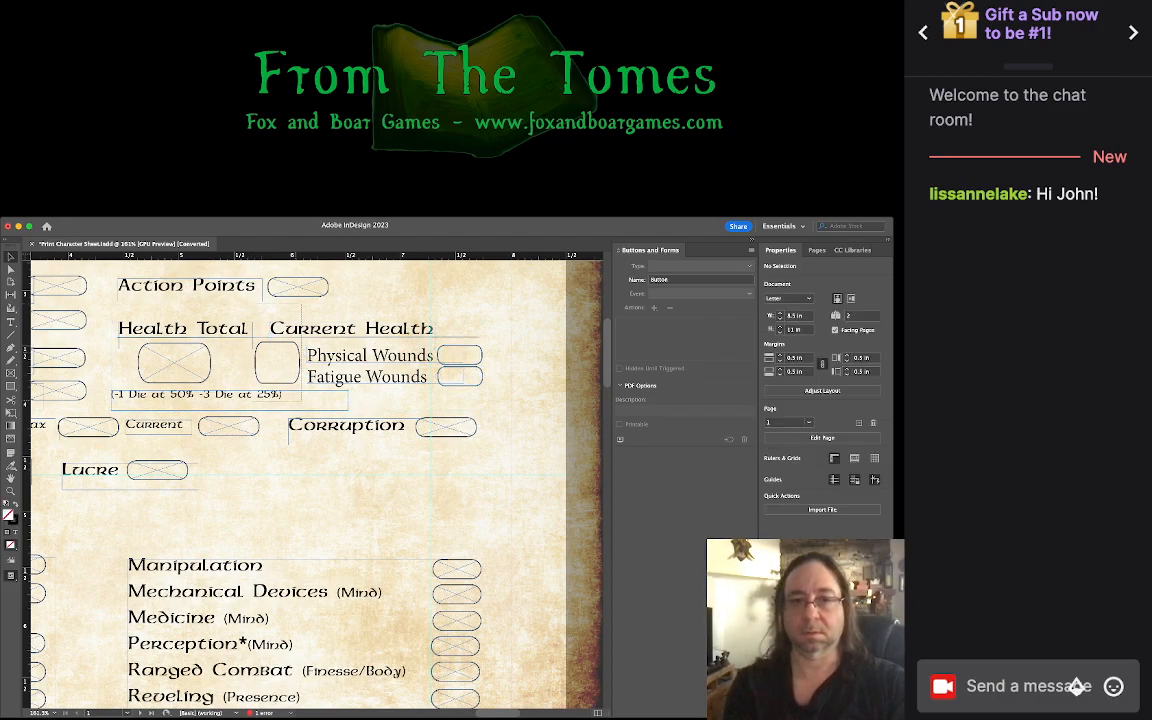
mouse_move(250, 304)
mouse_down()
mouse_move(503, 384)
mouse_move(503, 394)
mouse_up()
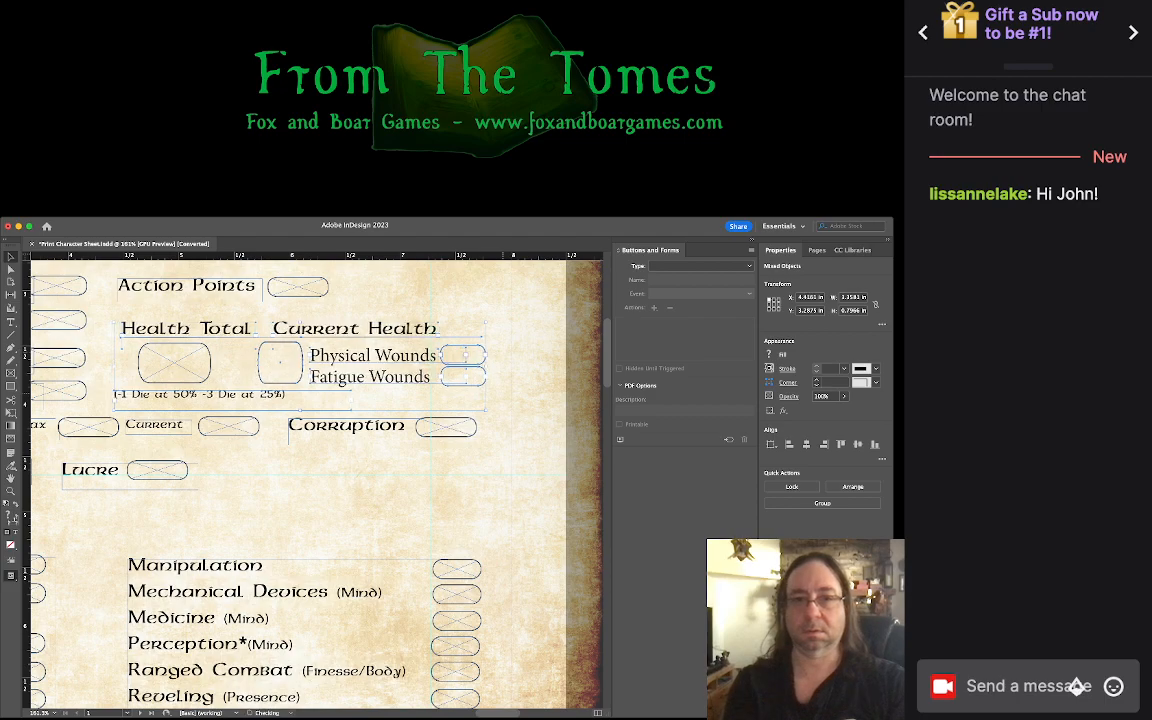
key(super+shift+a)
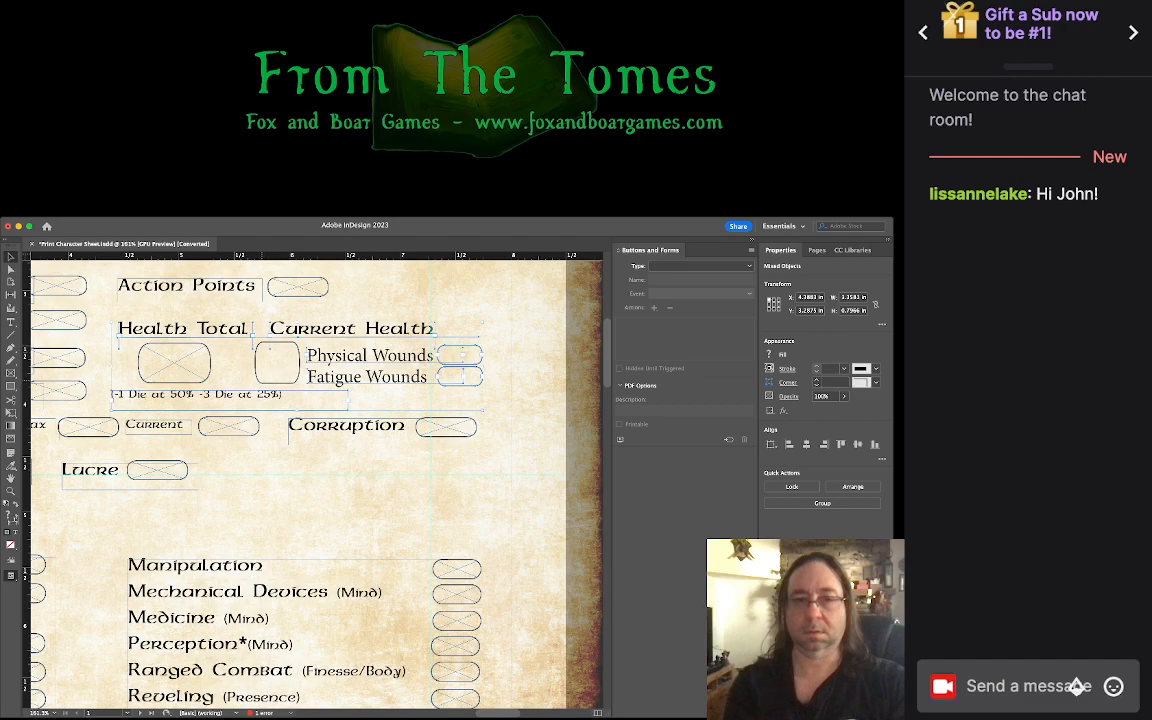
key(shift+super+a)
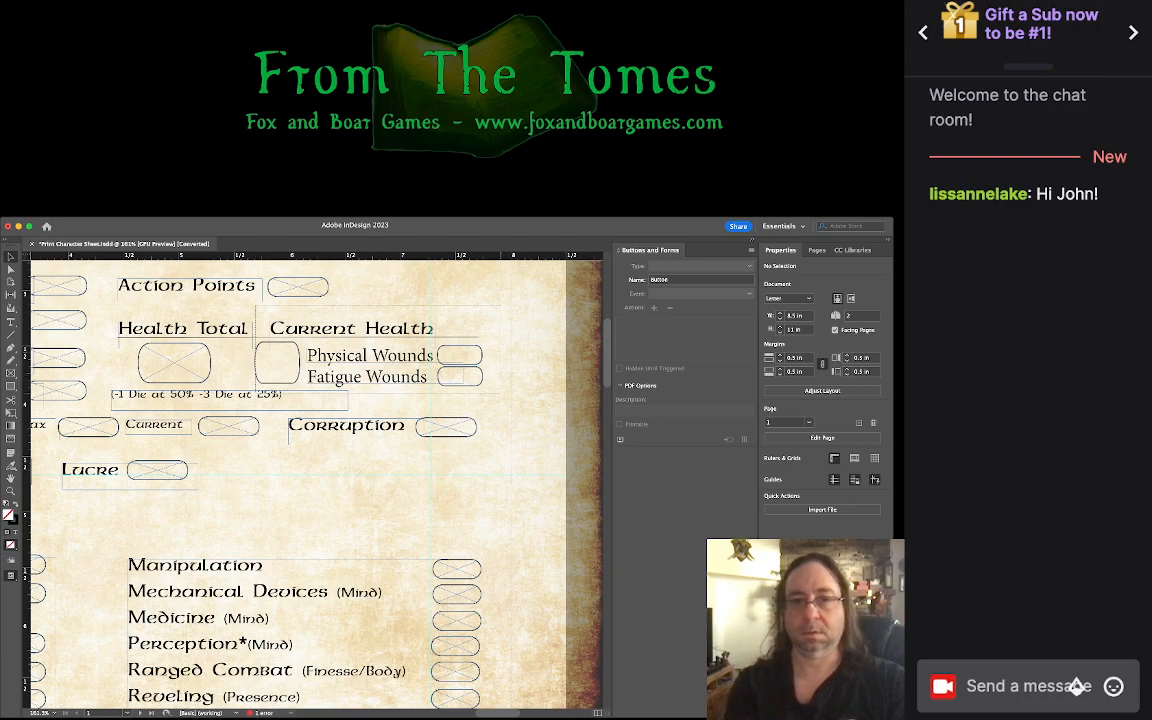
Step: Nudge the Current Health heading, its box and both wounds rows slightly right, away from Health Total
drag(255, 306, 501, 392)
key(Right)
key(Right)
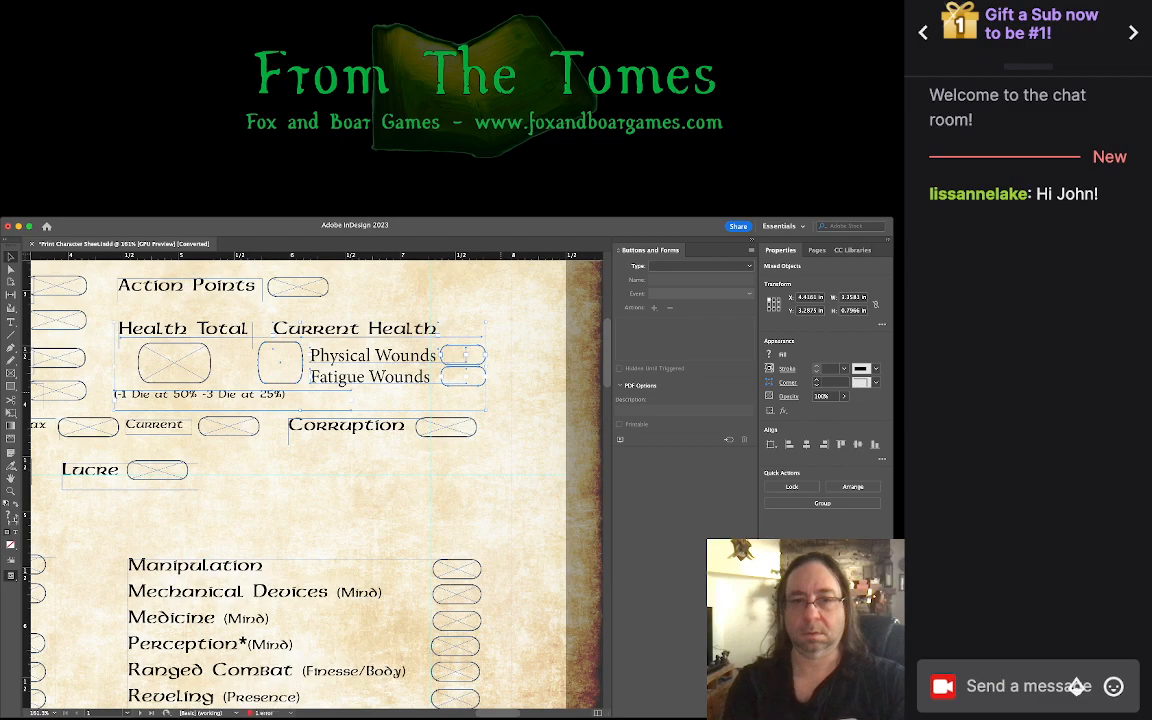
key(Right)
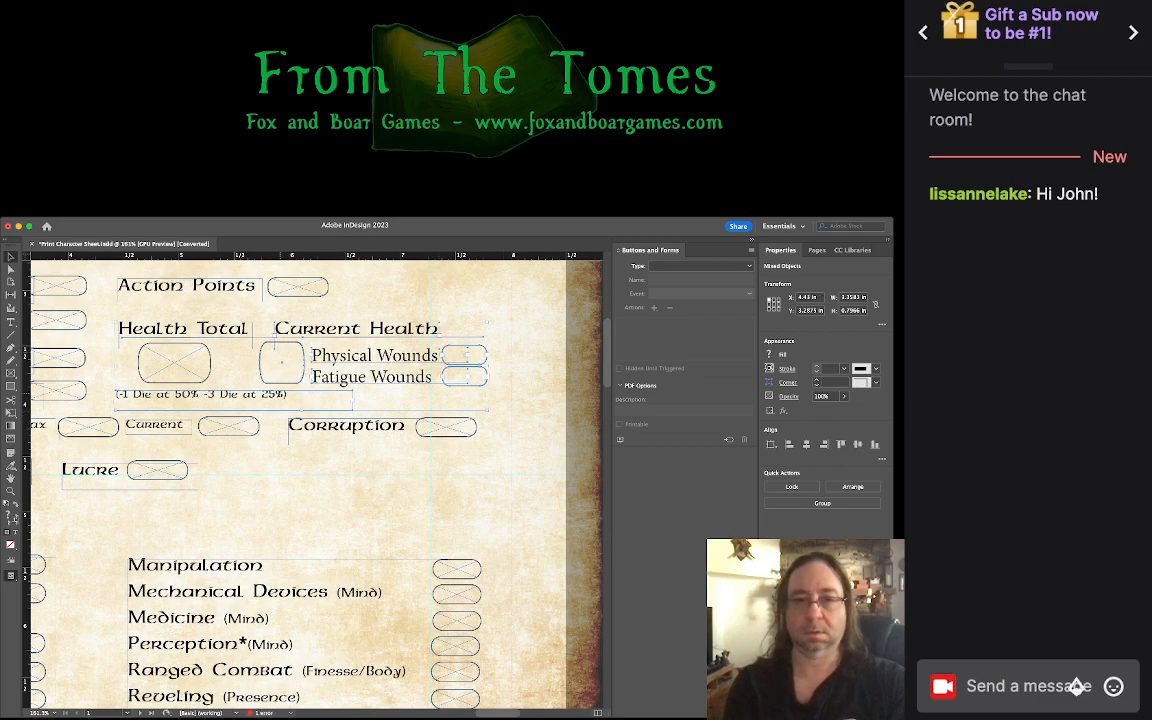
key(Left)
key(Left)
key(Right)
key(Right)
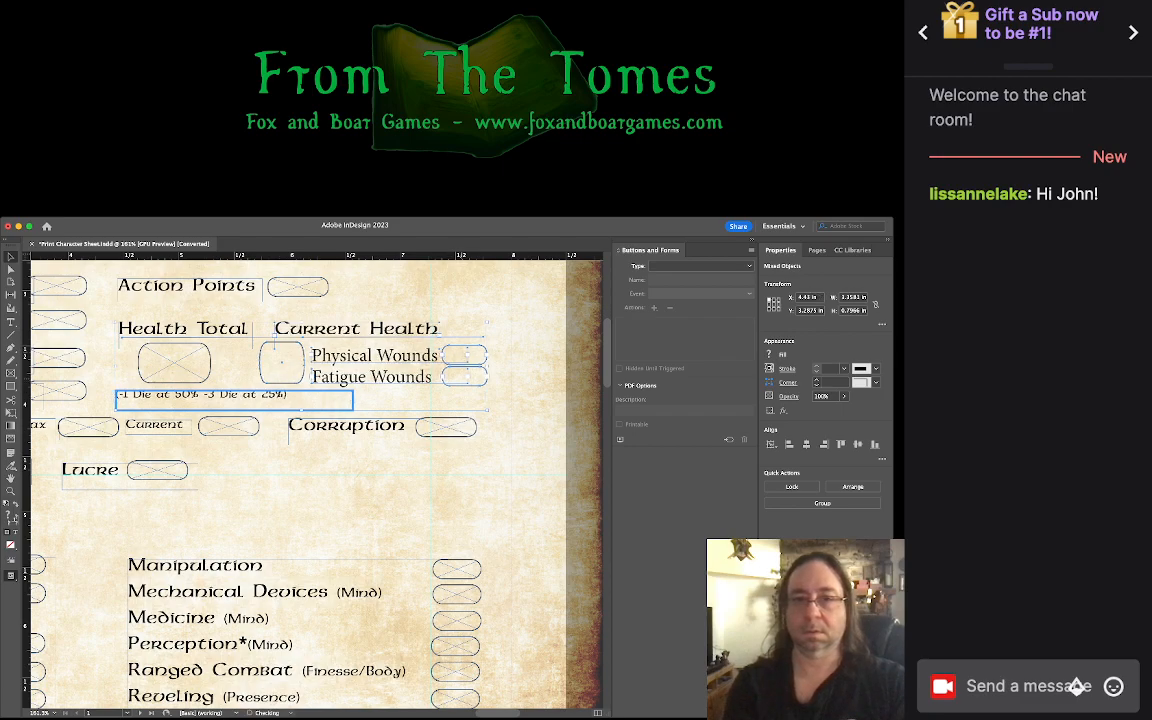
Step: Move the "(-1 Die at 50% -3 Die at 25%)" note left to about X 4.36 in and save the document
click(352, 398)
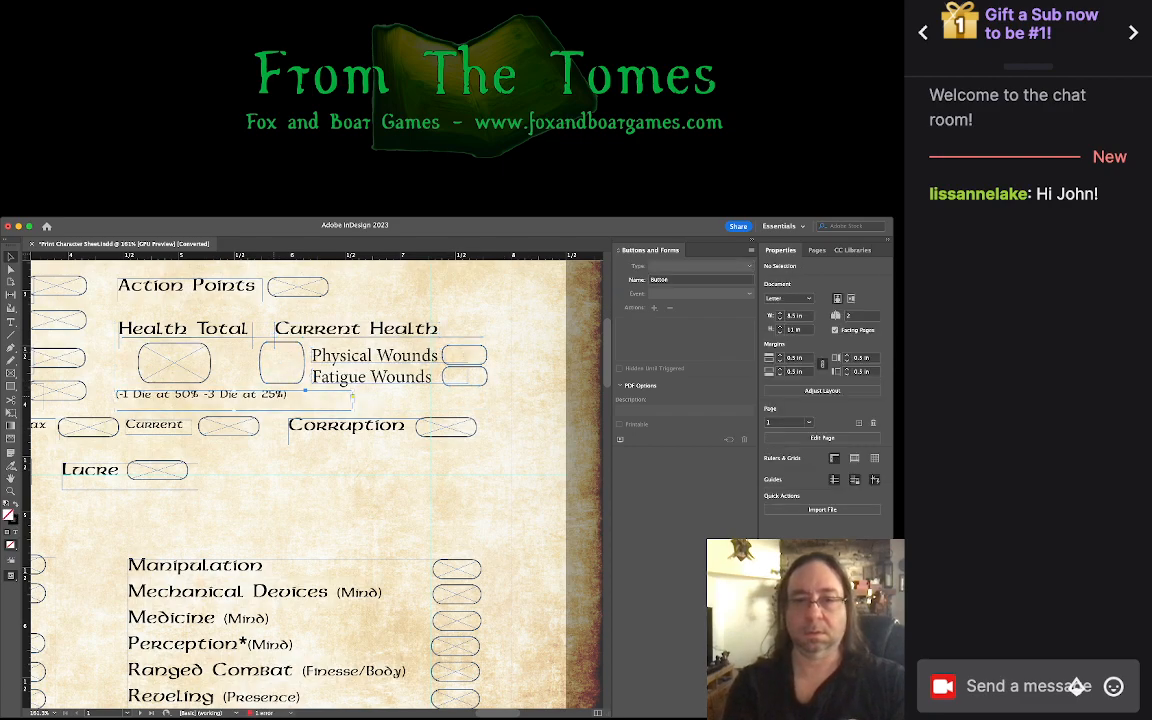
drag(352, 397, 345, 394)
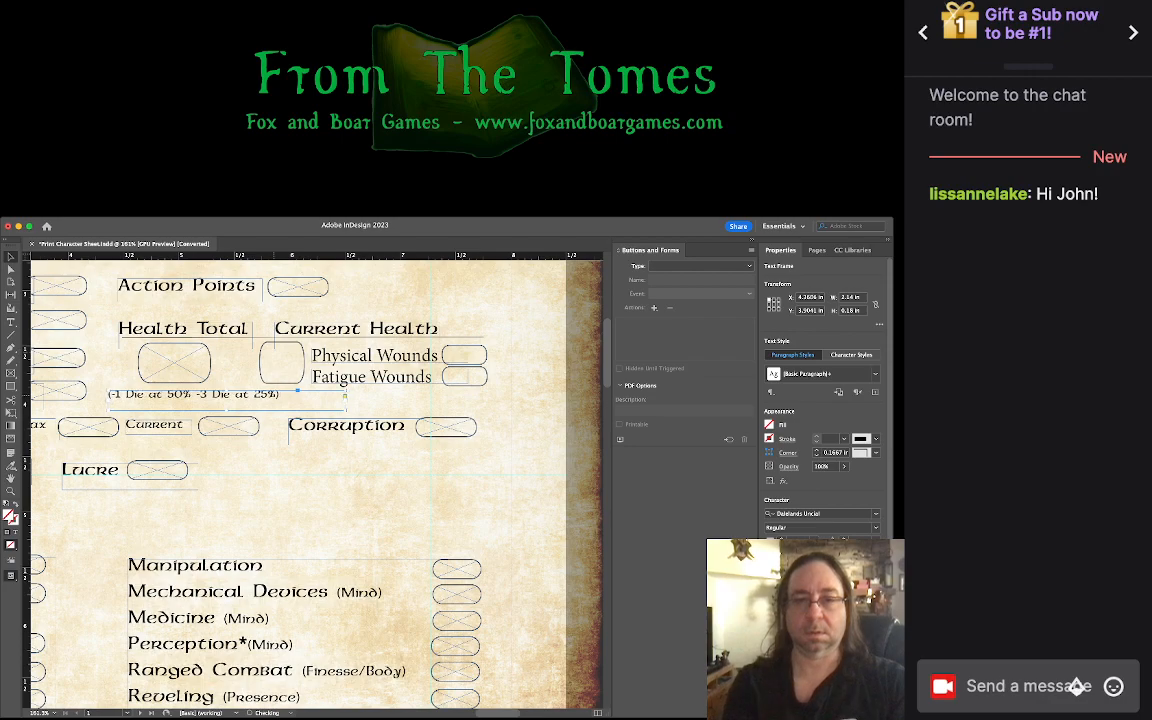
click(535, 375)
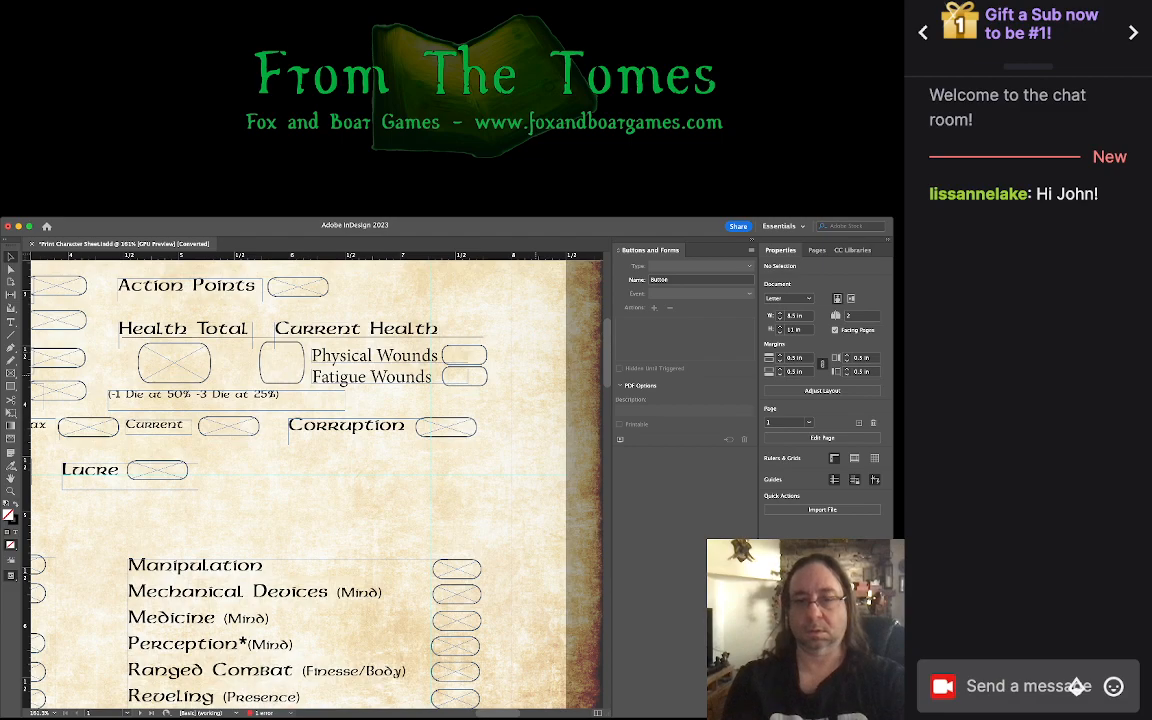
key(super+s)
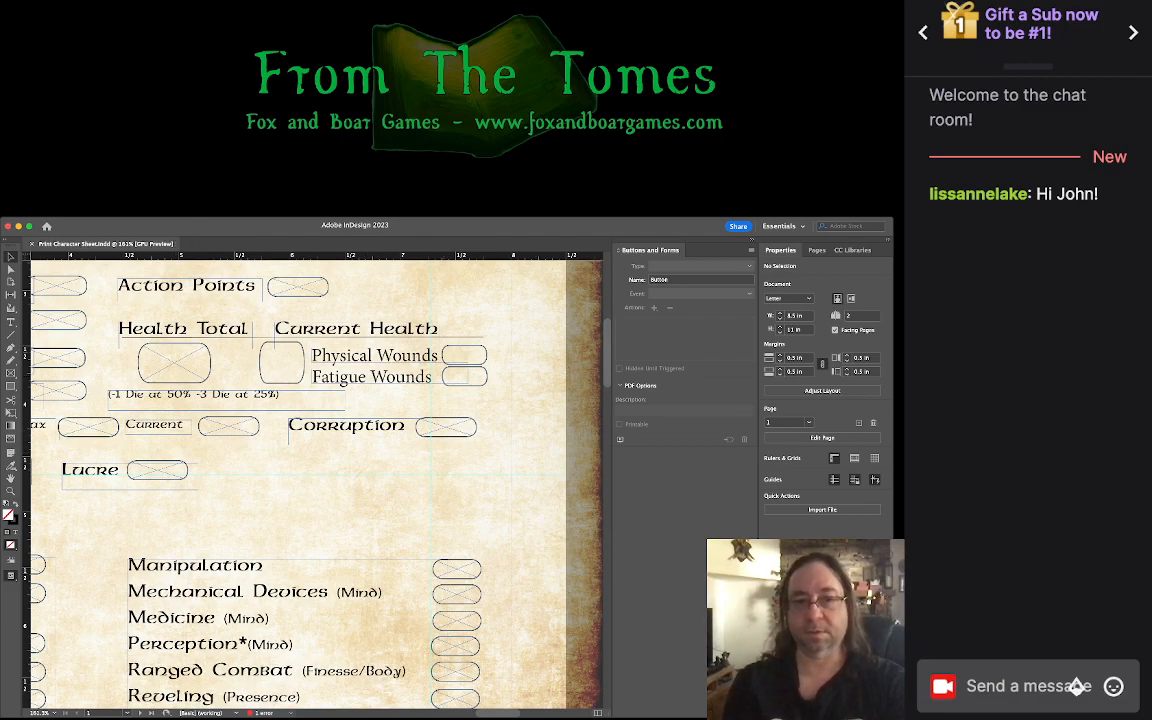
Step: Look over both columns of the Skills section, checking the skill entries and their Focus lines
scroll(300, 480, down, 10)
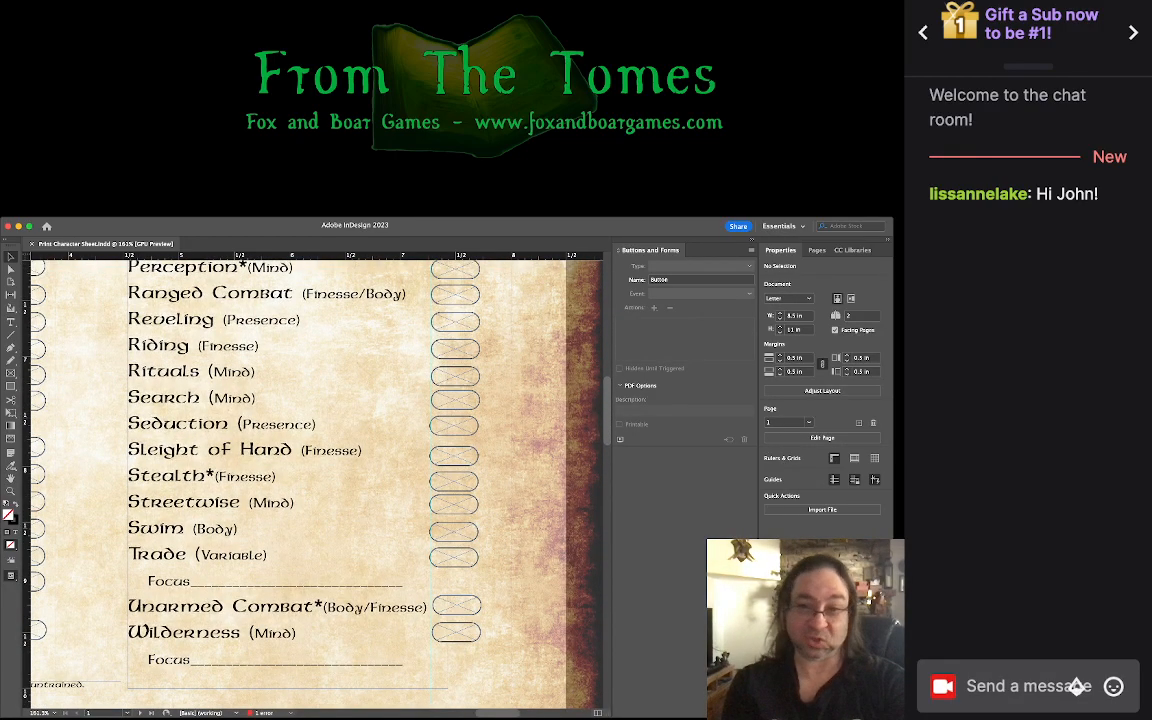
scroll(317, 485, down, 1)
scroll(317, 485, left, 10)
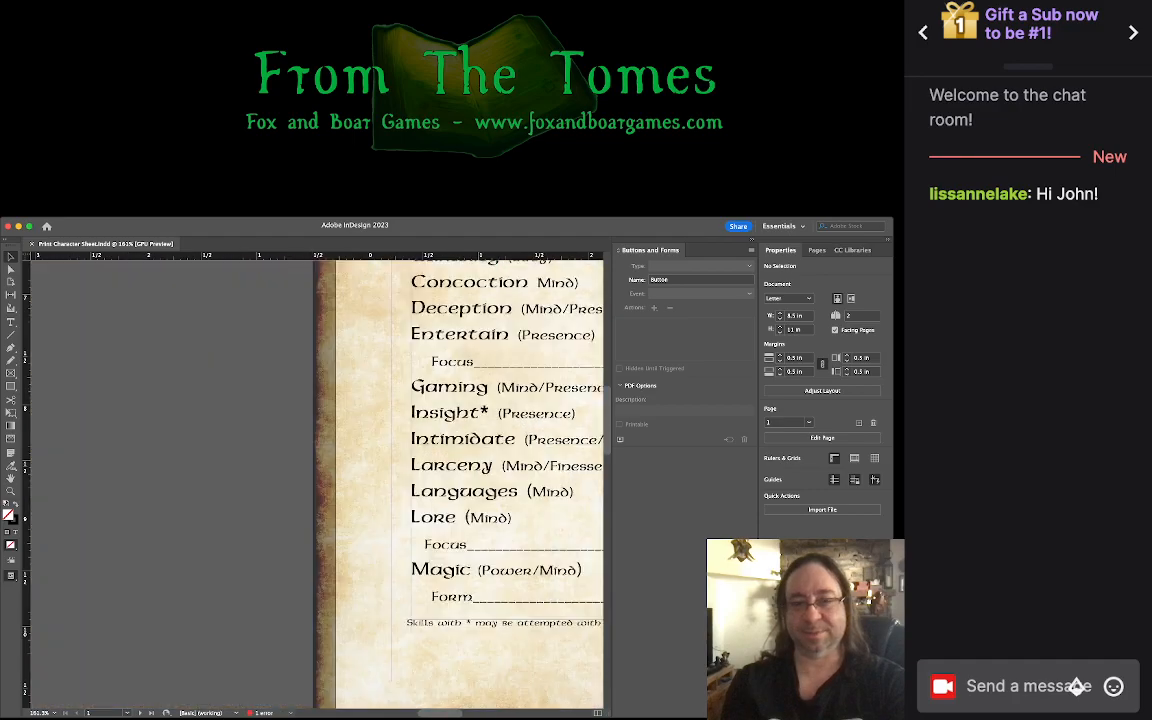
scroll(317, 485, right, 10)
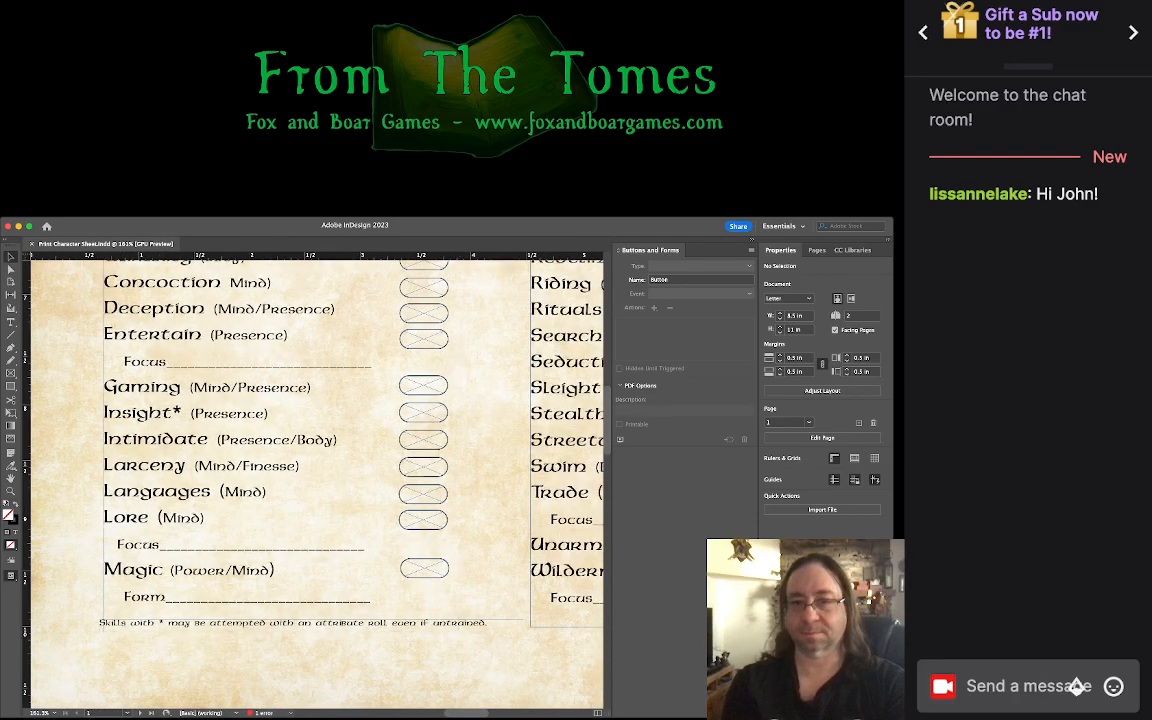
scroll(317, 485, up, 4)
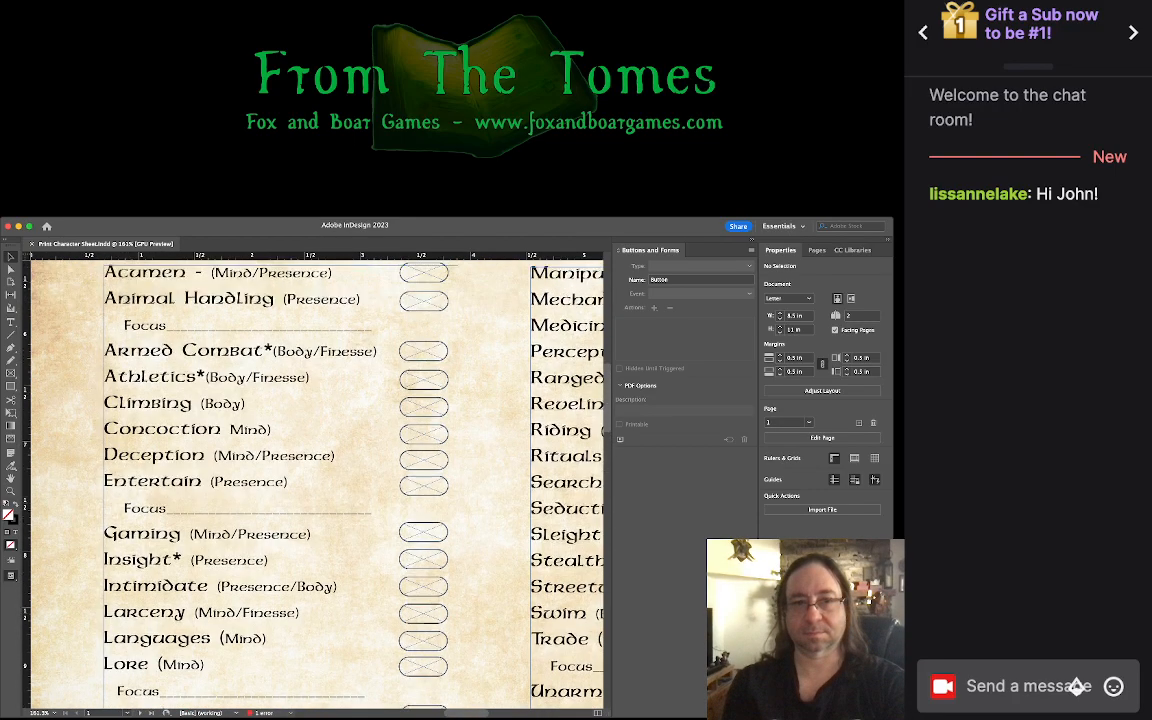
scroll(317, 485, up, 1)
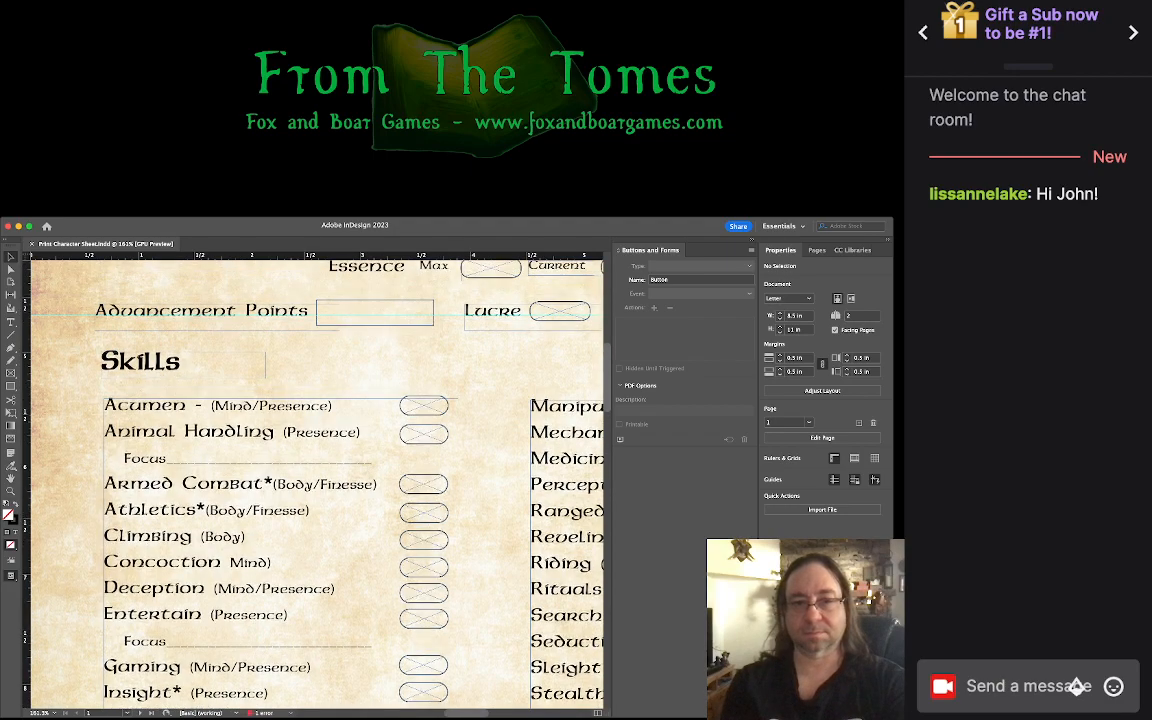
scroll(317, 485, down, 1)
scroll(317, 485, down, 1)
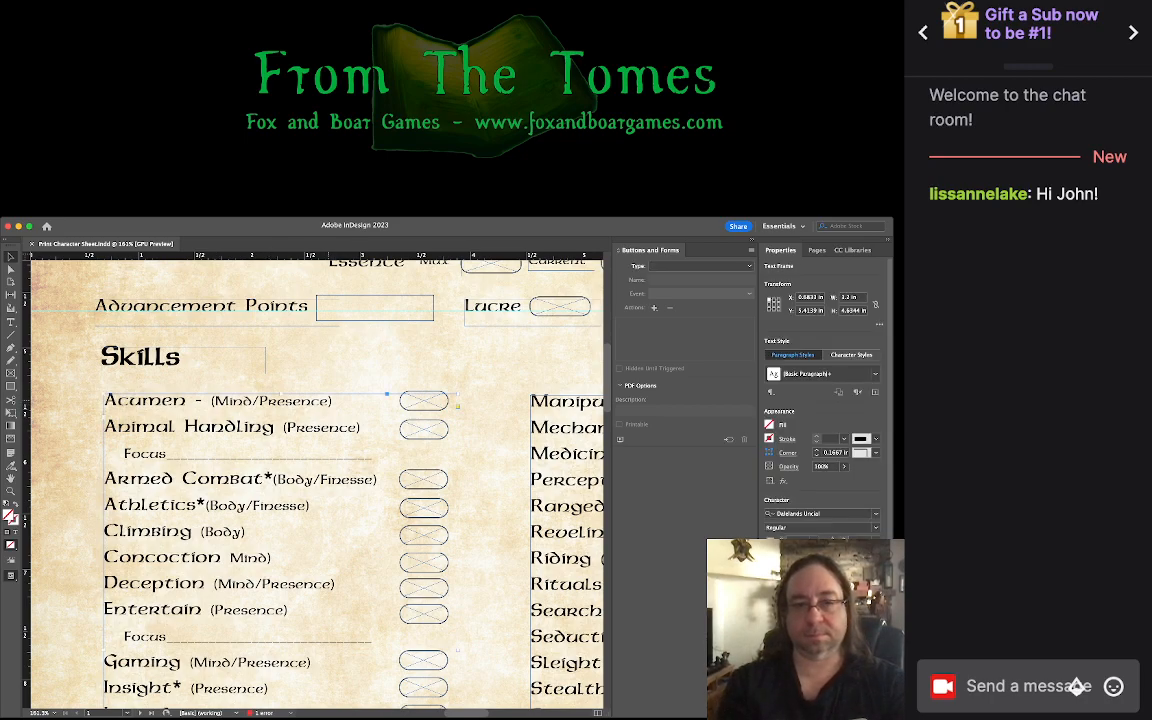
Step: Copy the Focus line under Animal Handling, insert it below Acumen (Mind/Presence), and remove the extra blank line after it
double_click(158, 453)
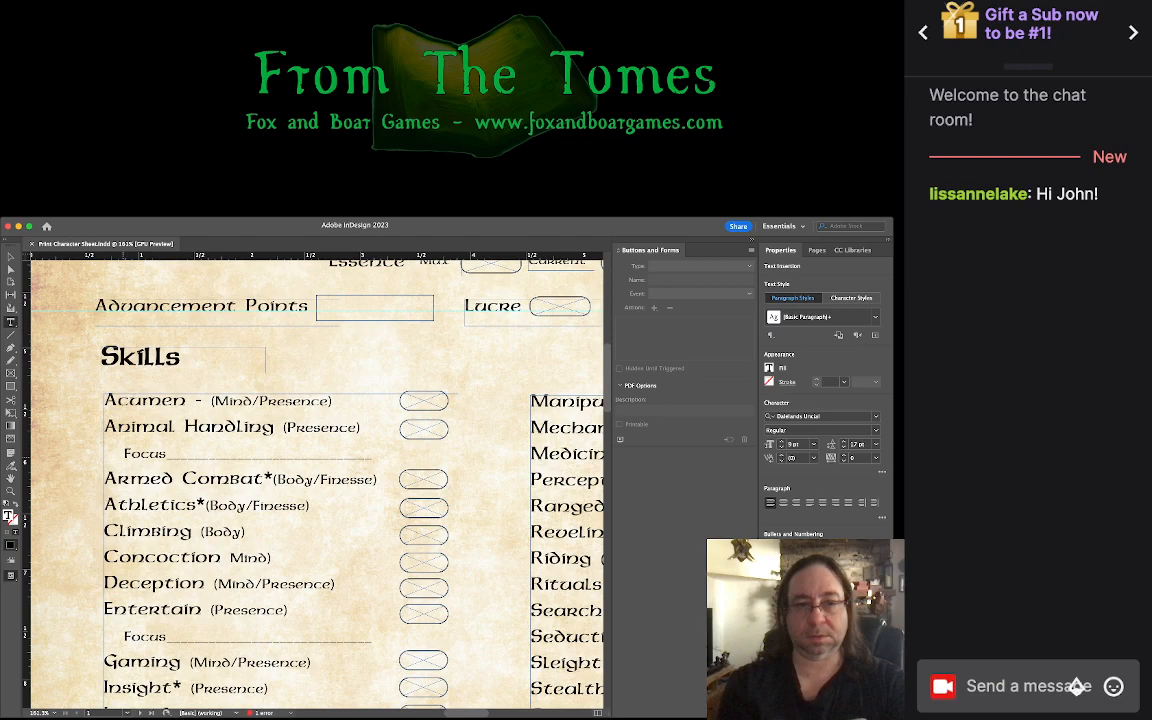
drag(124, 453, 380, 455)
key(ctrl+c)
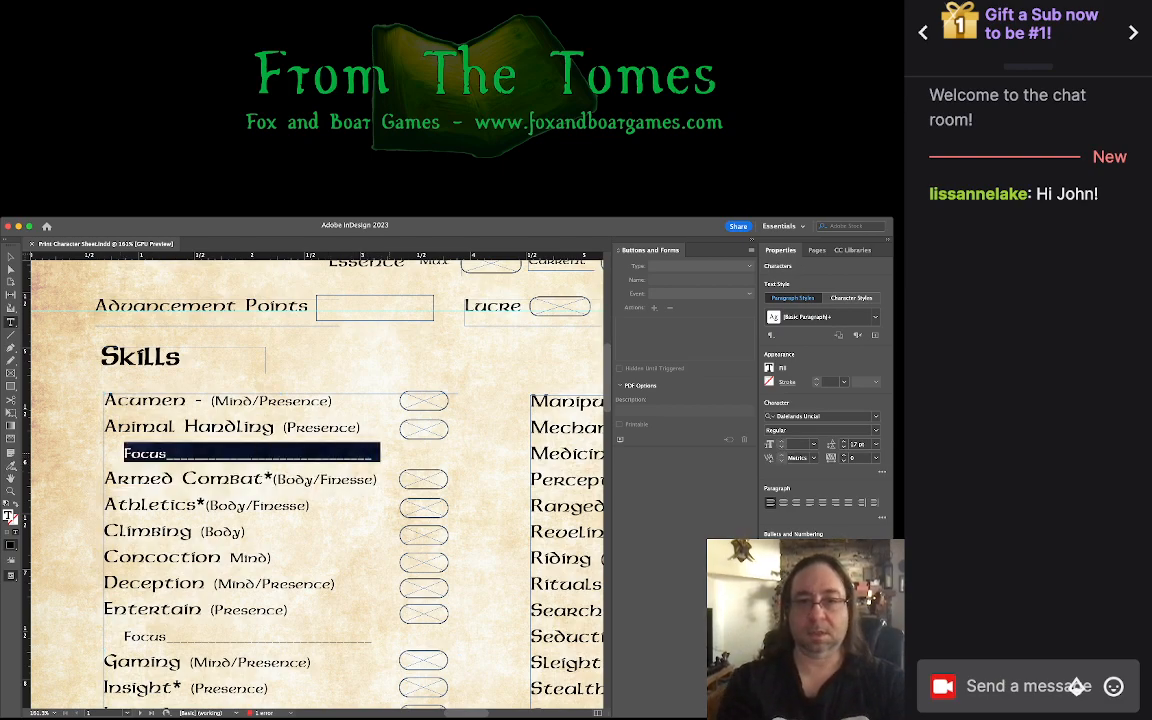
click(333, 402)
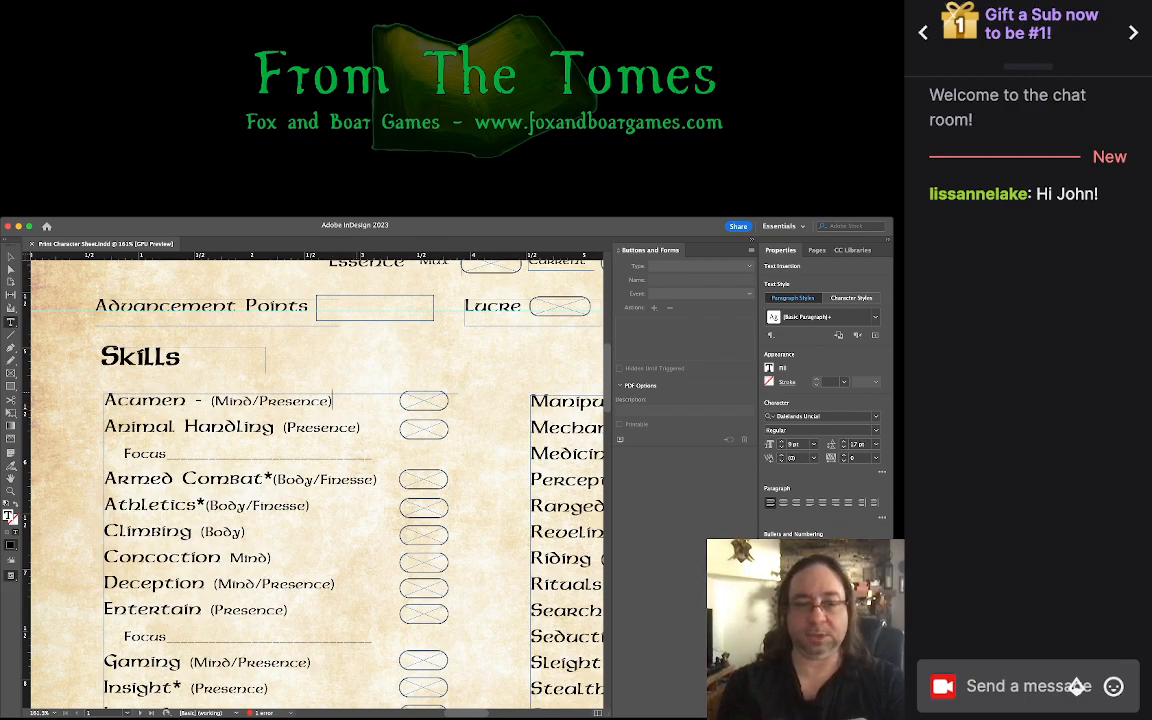
key(Return)
key(ctrl+v)
key(Return)
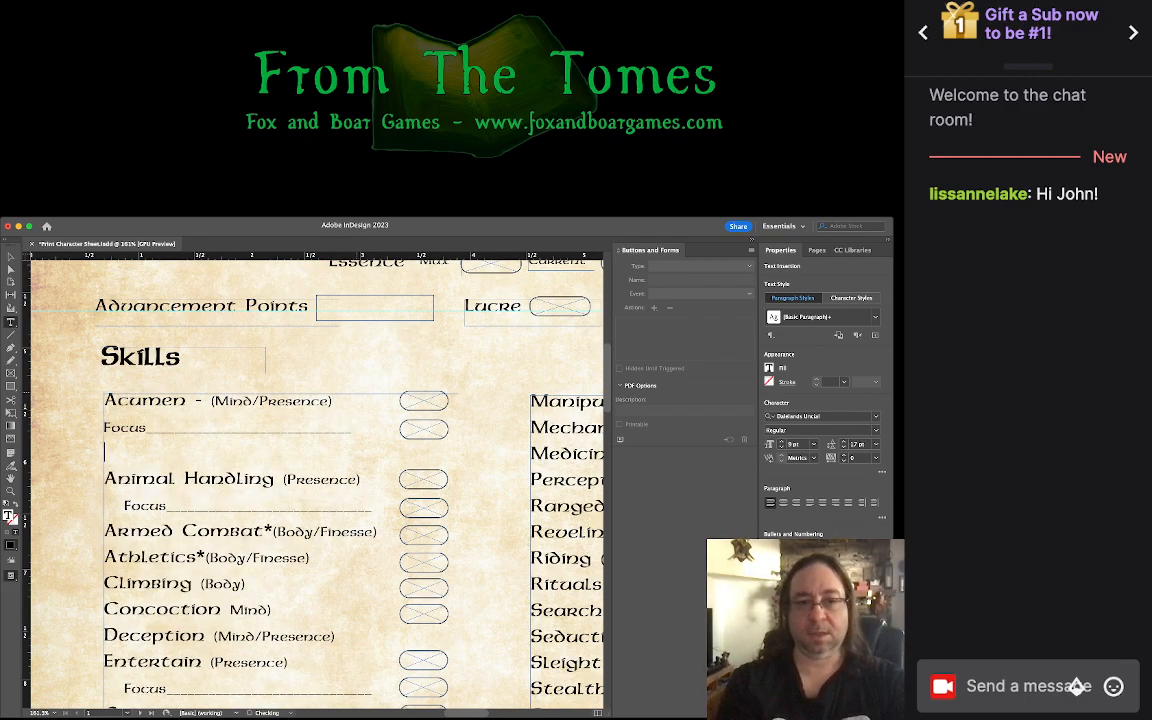
key(Down)
key(BackSpace)
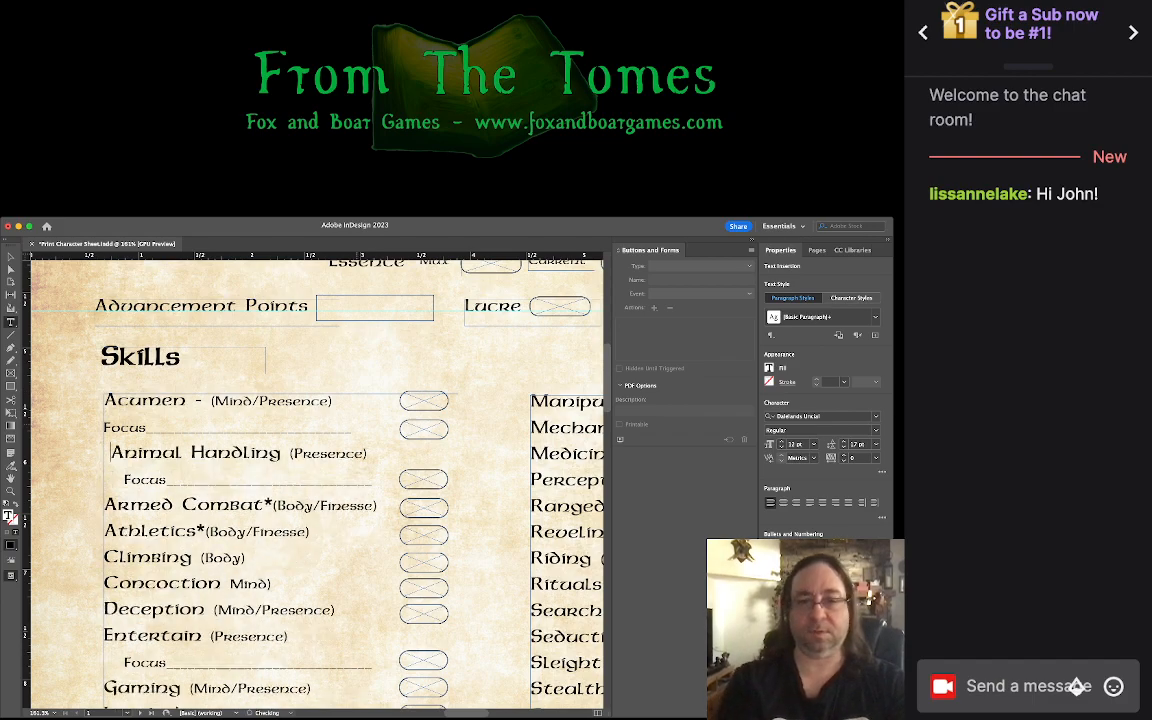
key(BackSpace)
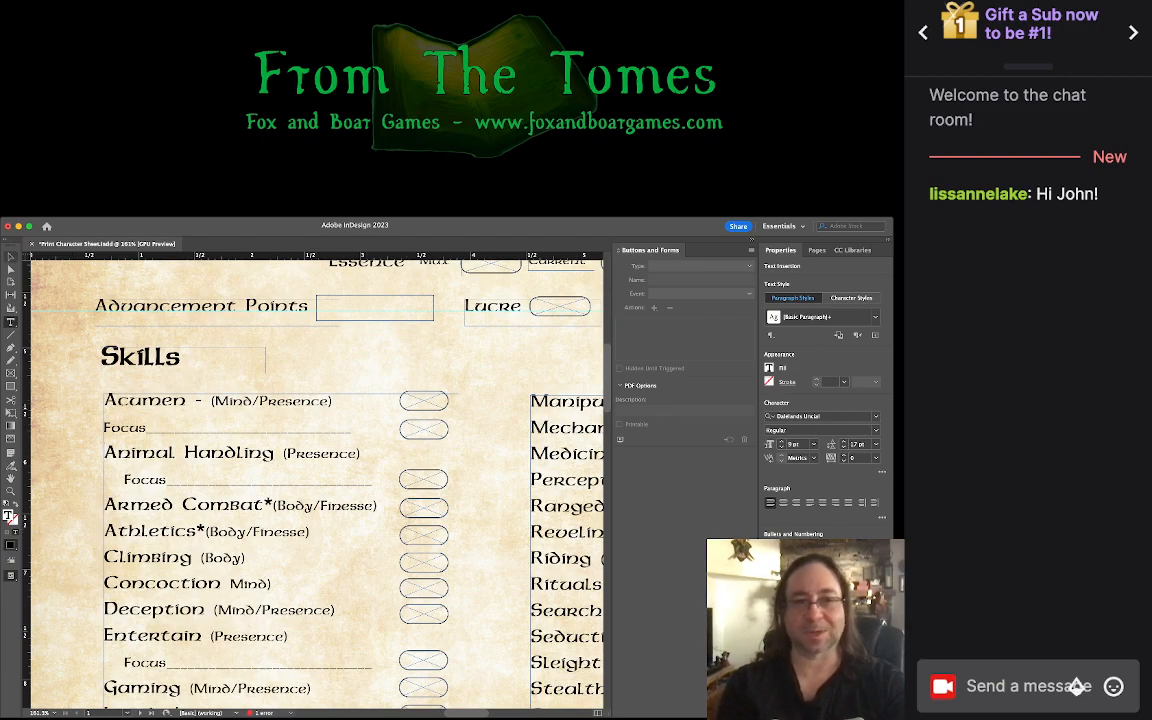
key(Escape)
click(566, 454)
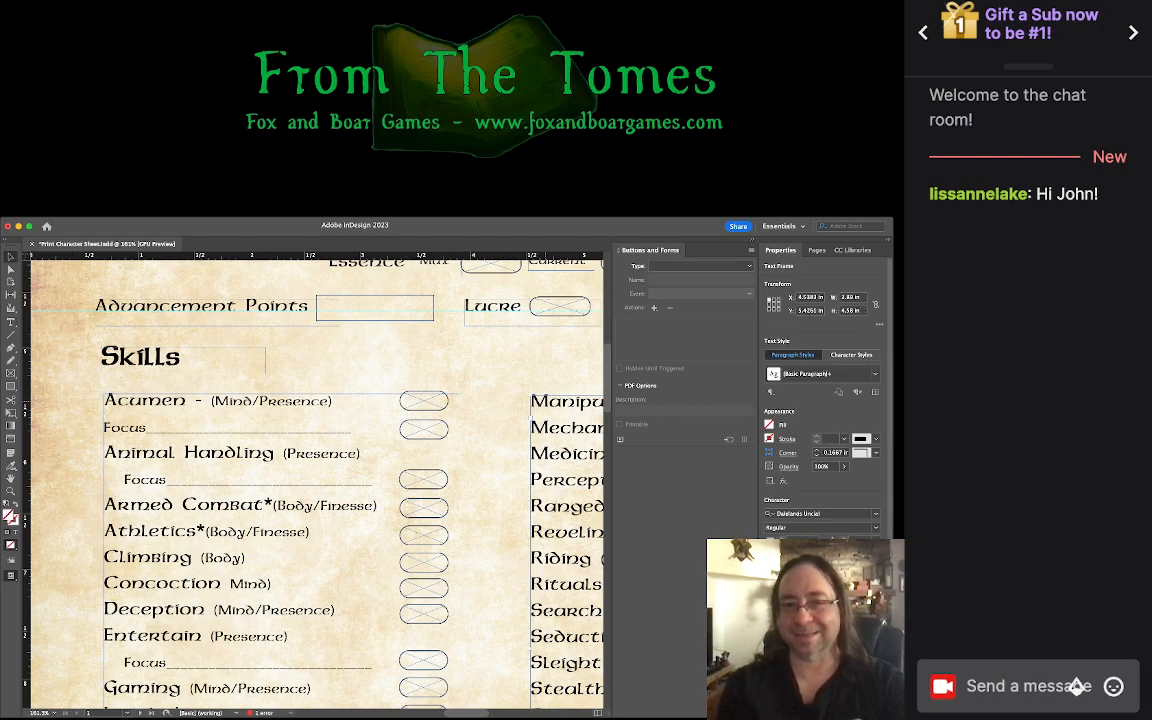
Step: Nudge the second skills column, starting at Manipulation, up to about Y 5.39 in to line up with the first column
click(509, 370)
drag(509, 370, 583, 516)
key(Up)
key(Up)
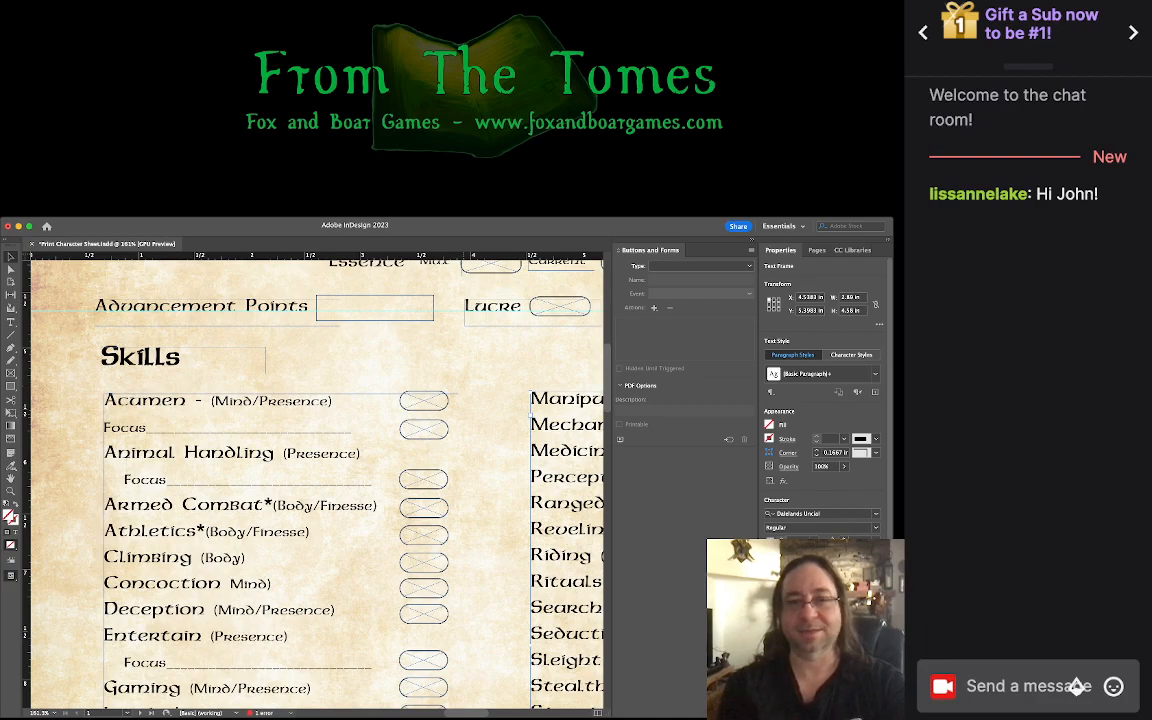
scroll(463, 414, down, 5)
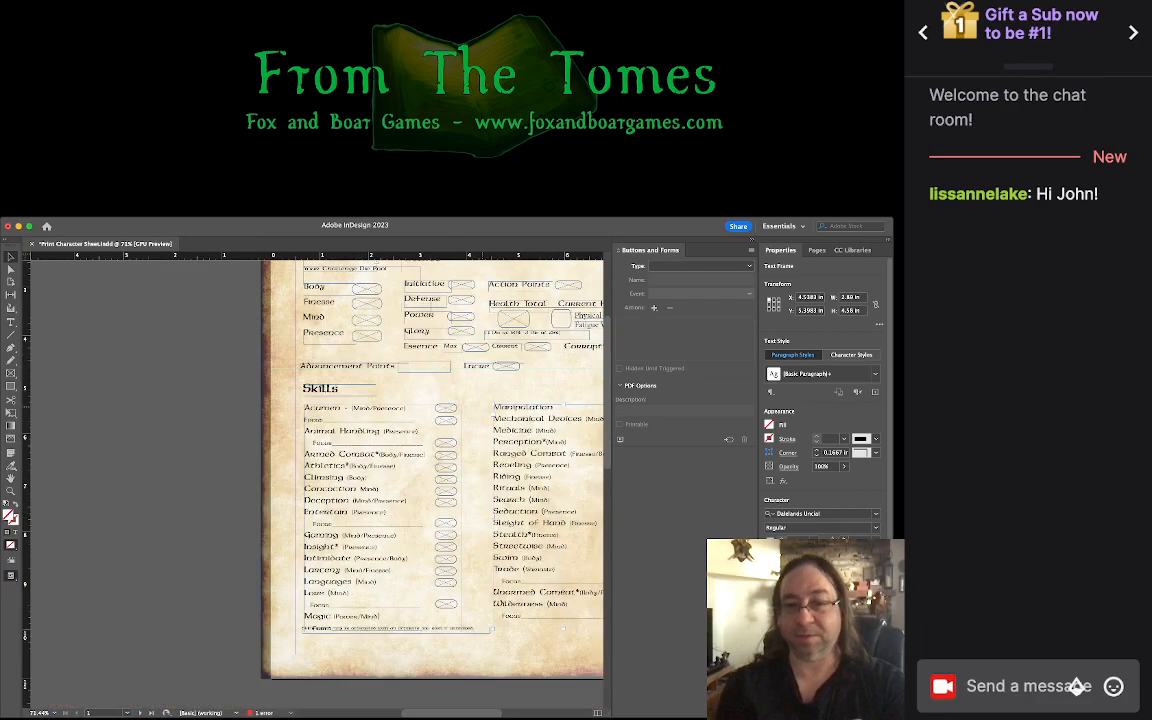
scroll(471, 411, up, 3)
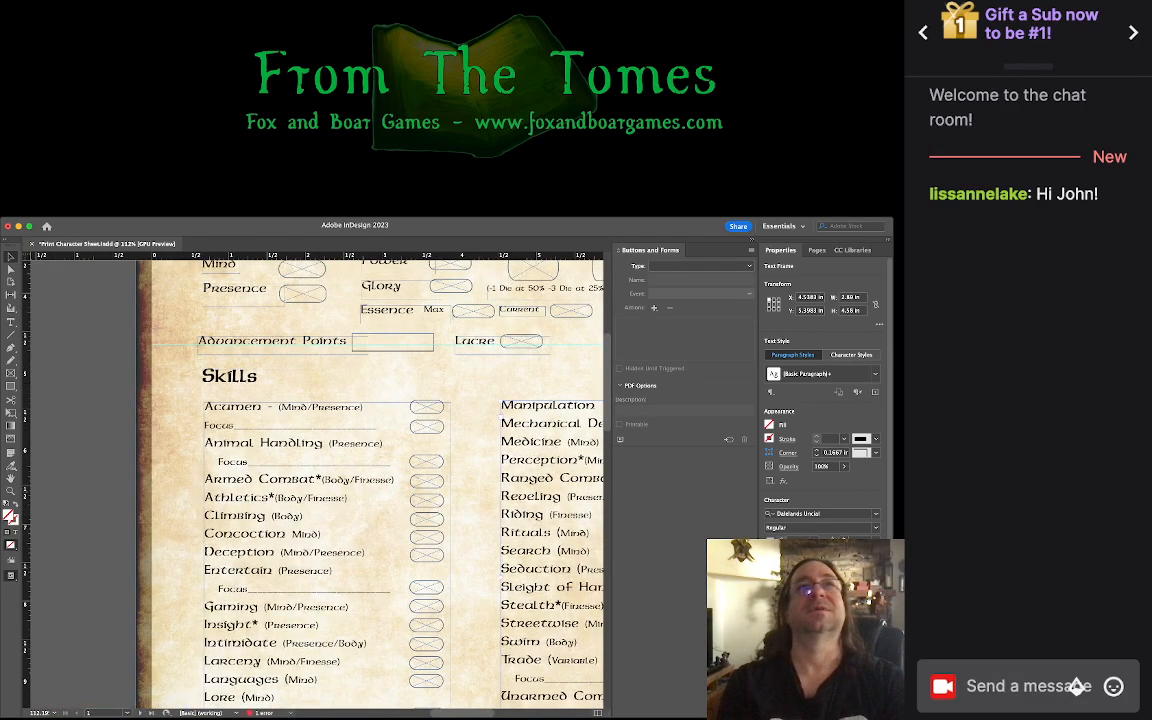
key(super+Tab)
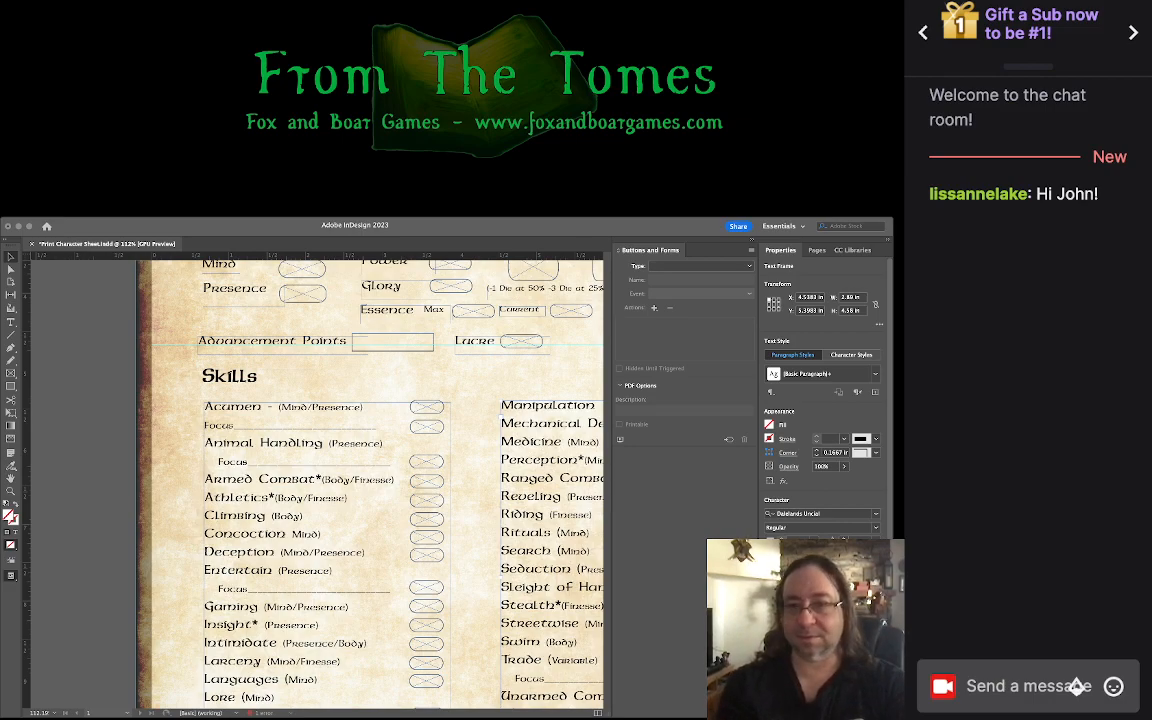
key(super+Tab)
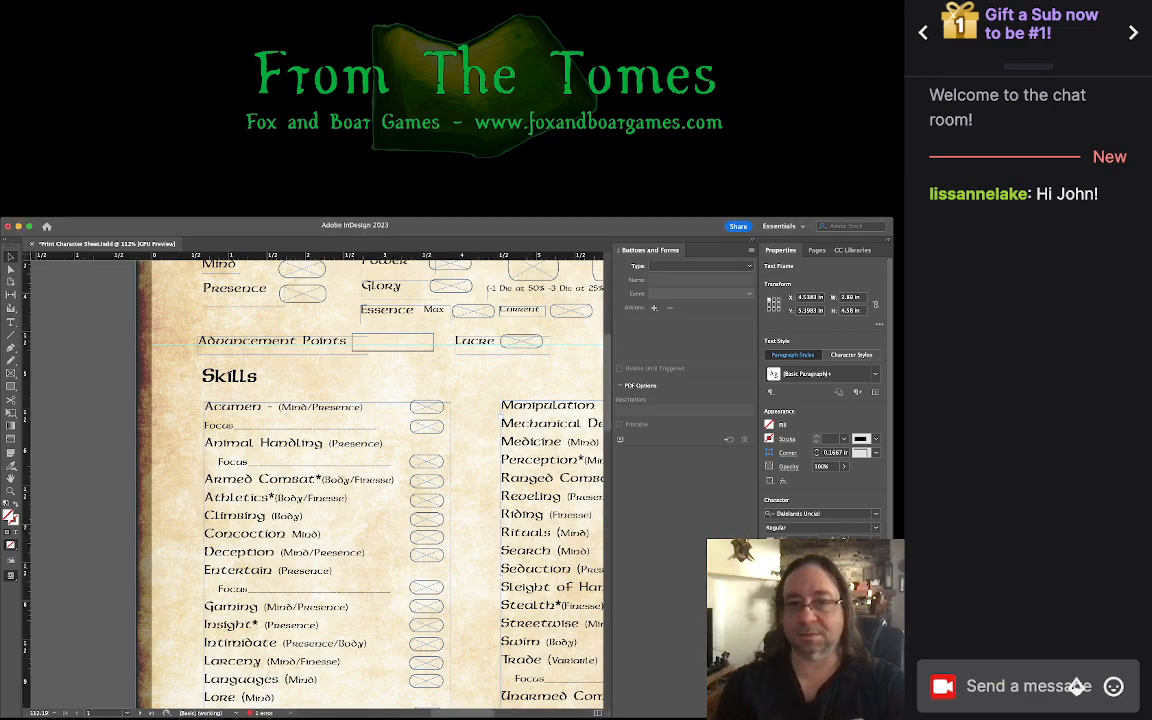
Step: Move the "Skills with * may be attempted" note below the Form line under Magic, to about X 0.65 in, Y 10.09 in
scroll(370, 470, down, 5)
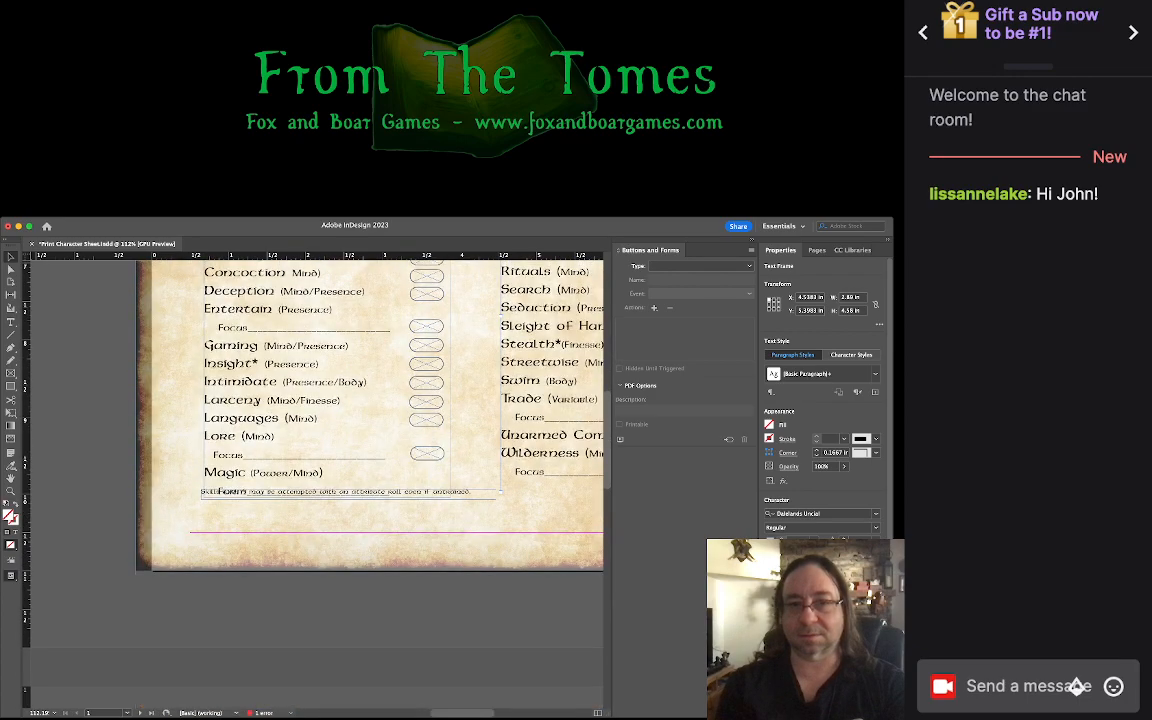
scroll(370, 470, up, 3)
scroll(370, 470, up, 2)
scroll(370, 470, down, 3)
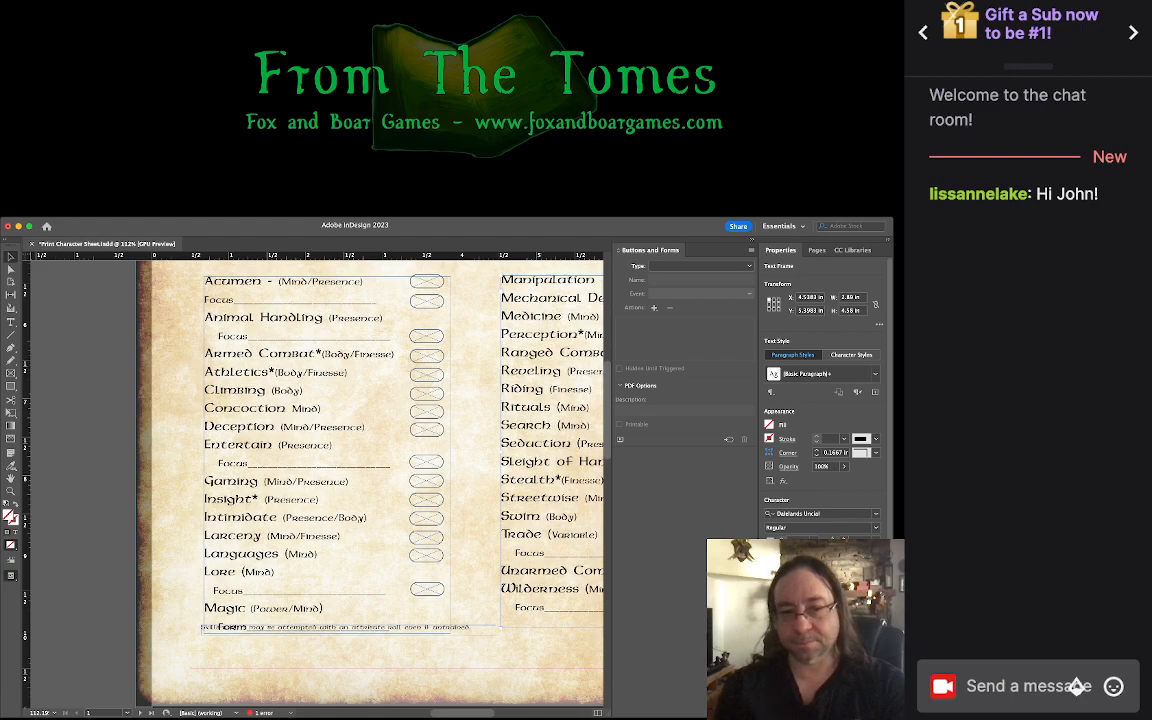
click(436, 627)
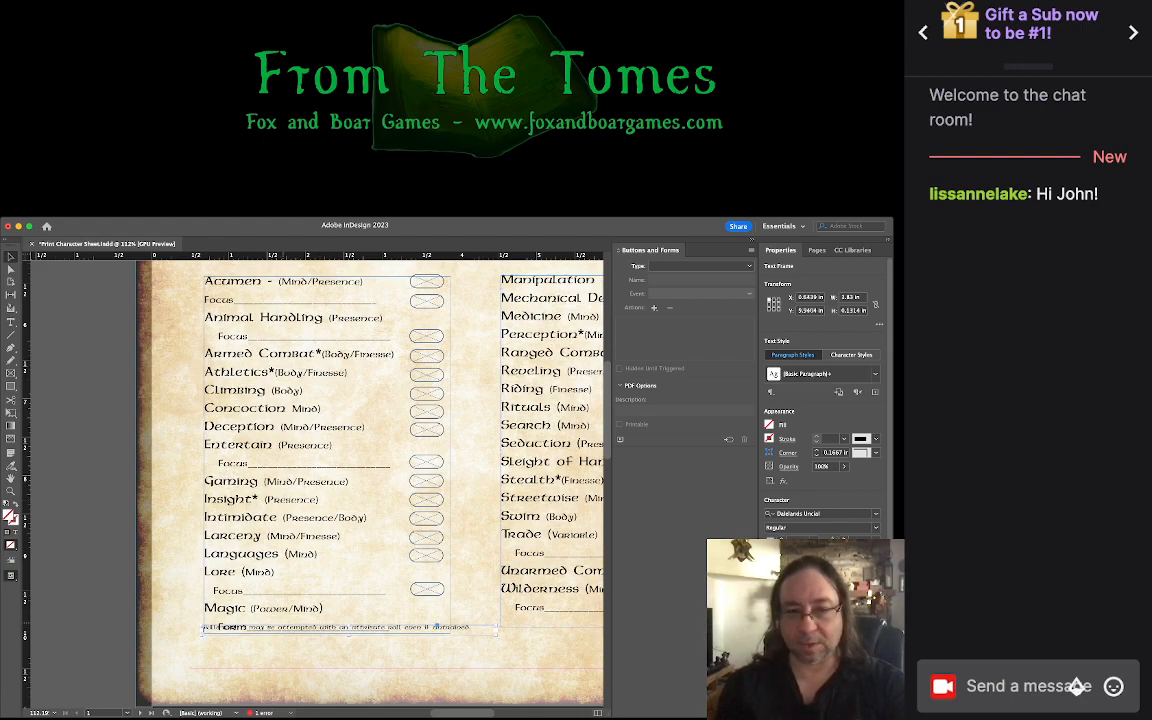
scroll(240, 627, up, 5)
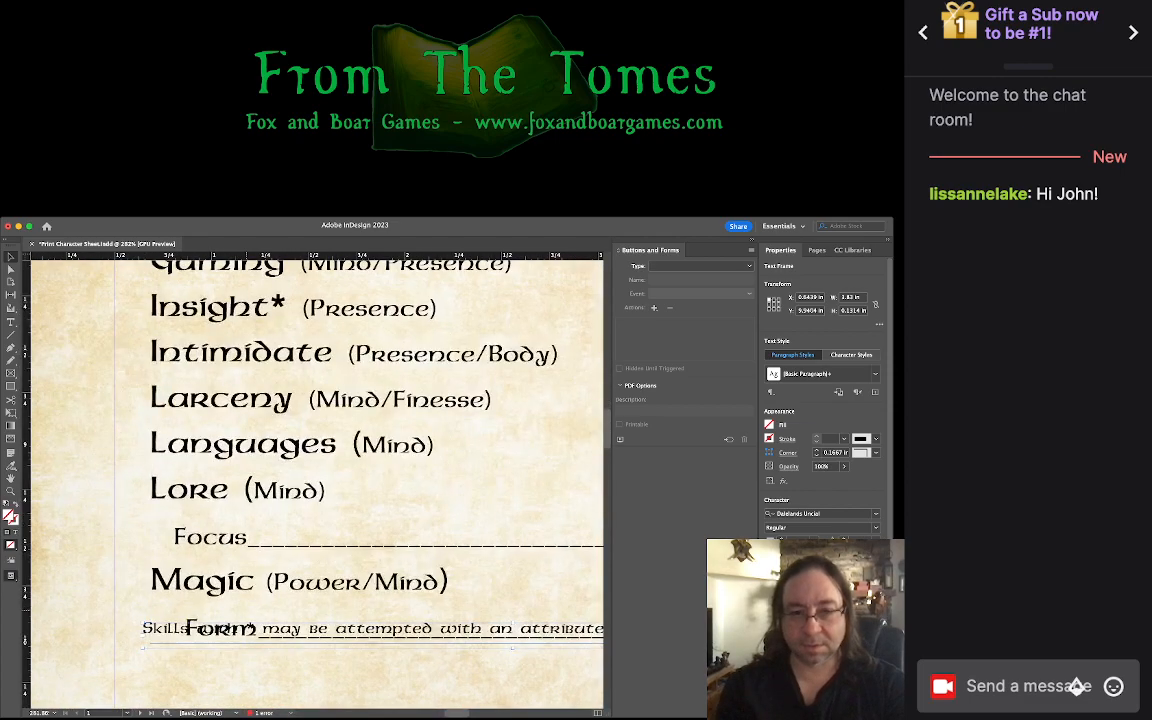
scroll(245, 604, up, 3)
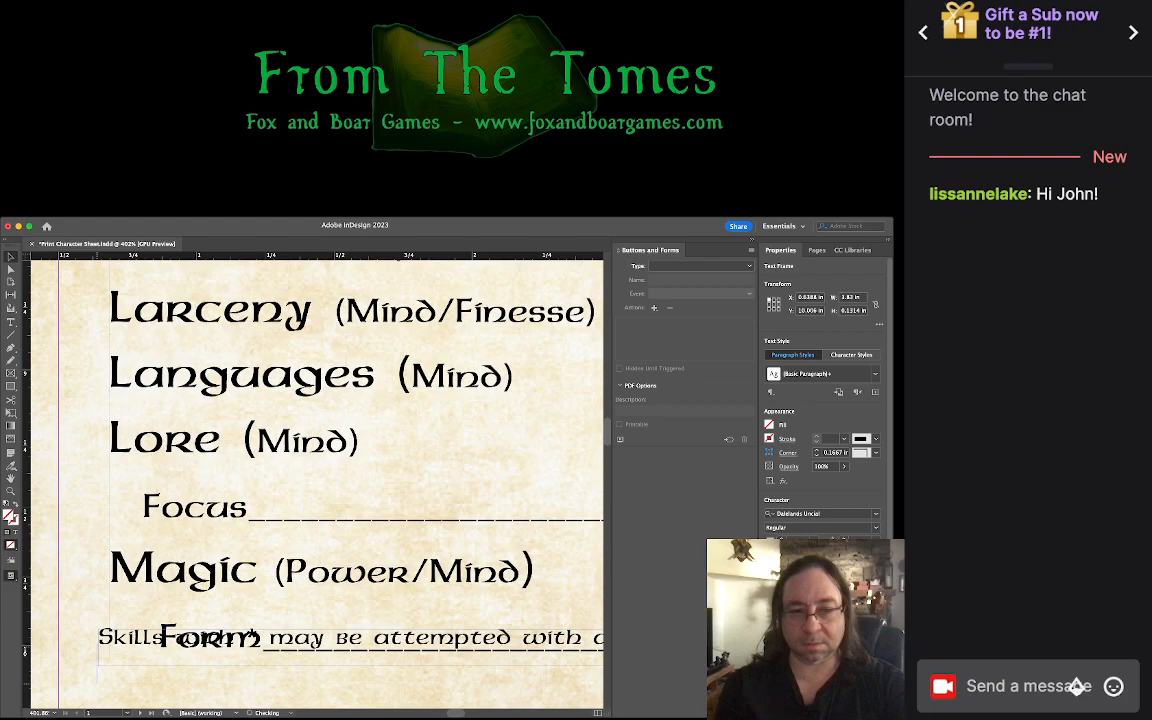
drag(262, 637, 263, 667)
drag(143, 667, 144, 679)
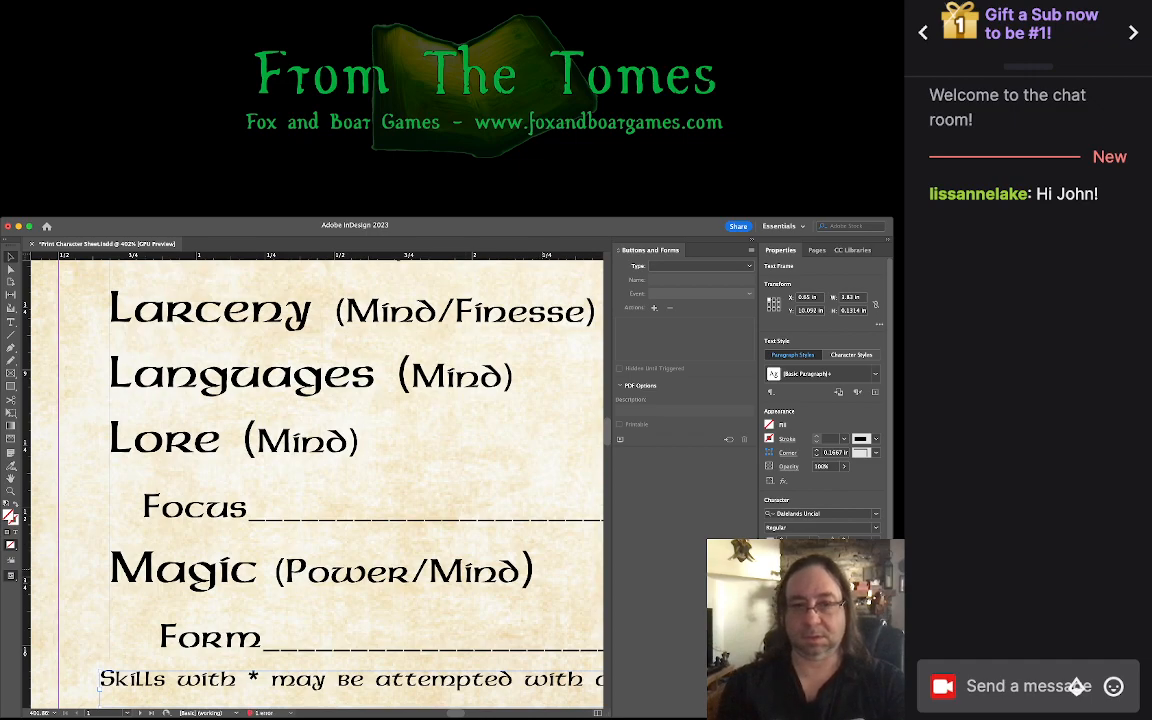
Step: Try nudging the first skills column upward together with its rating boxes
scroll(540, 570, down, 5)
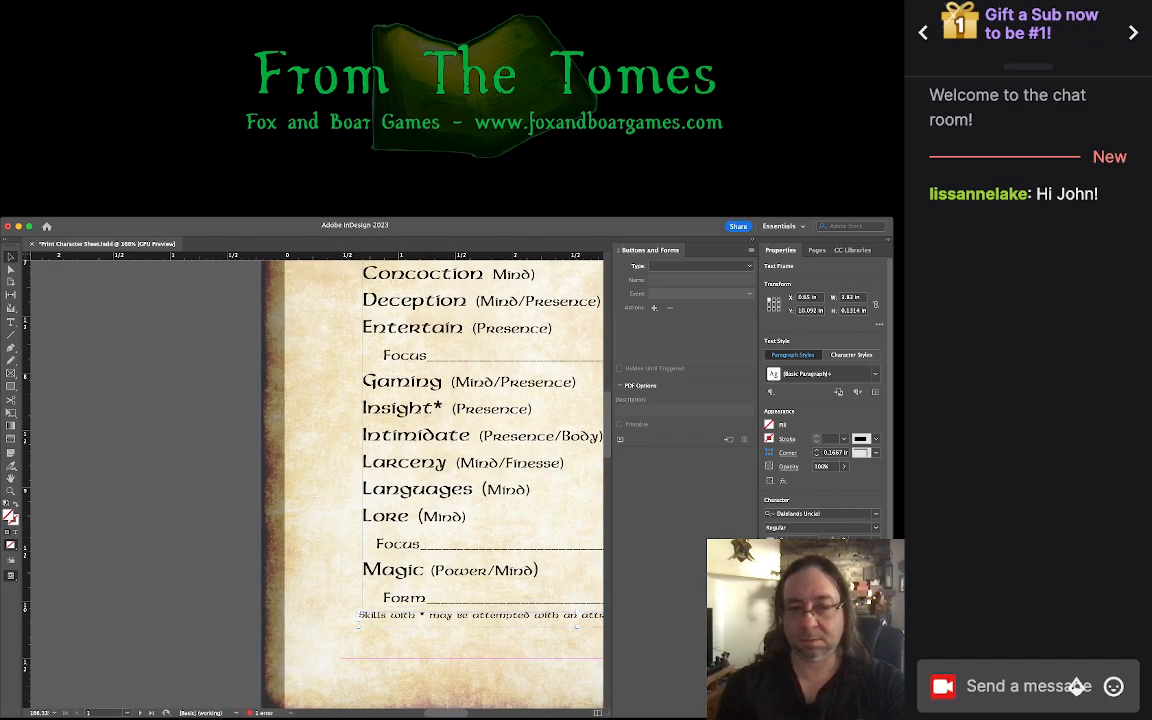
scroll(320, 480, right, 5)
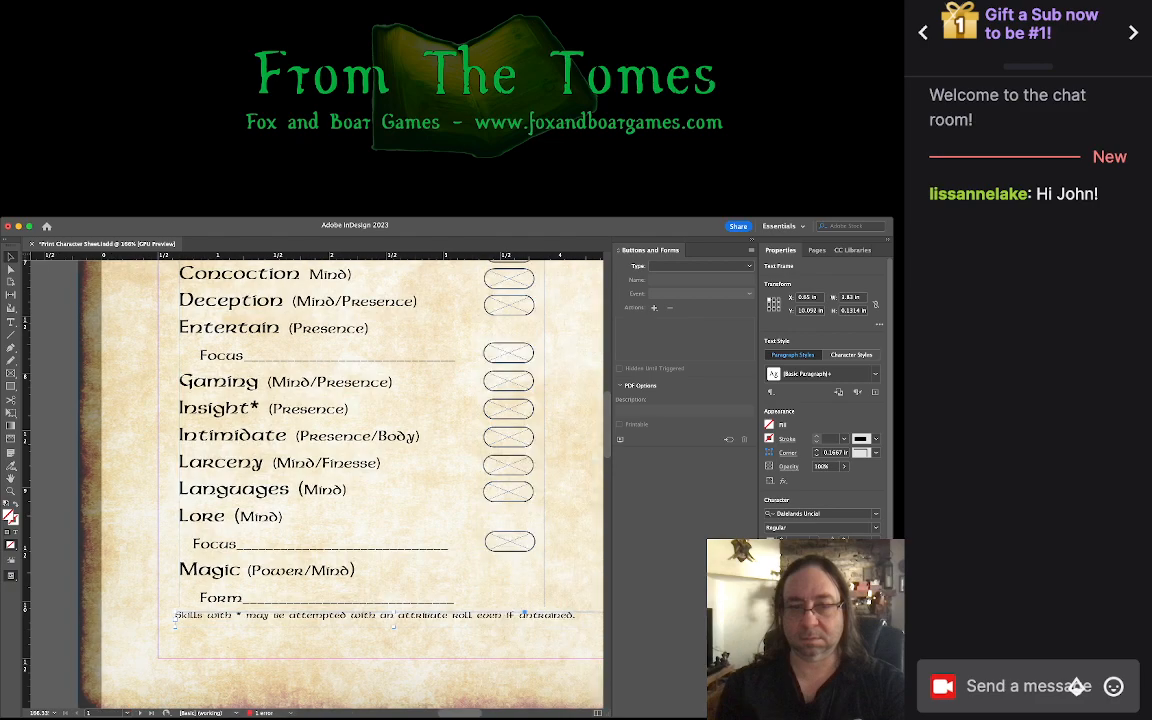
click(300, 572)
drag(84, 527, 500, 536)
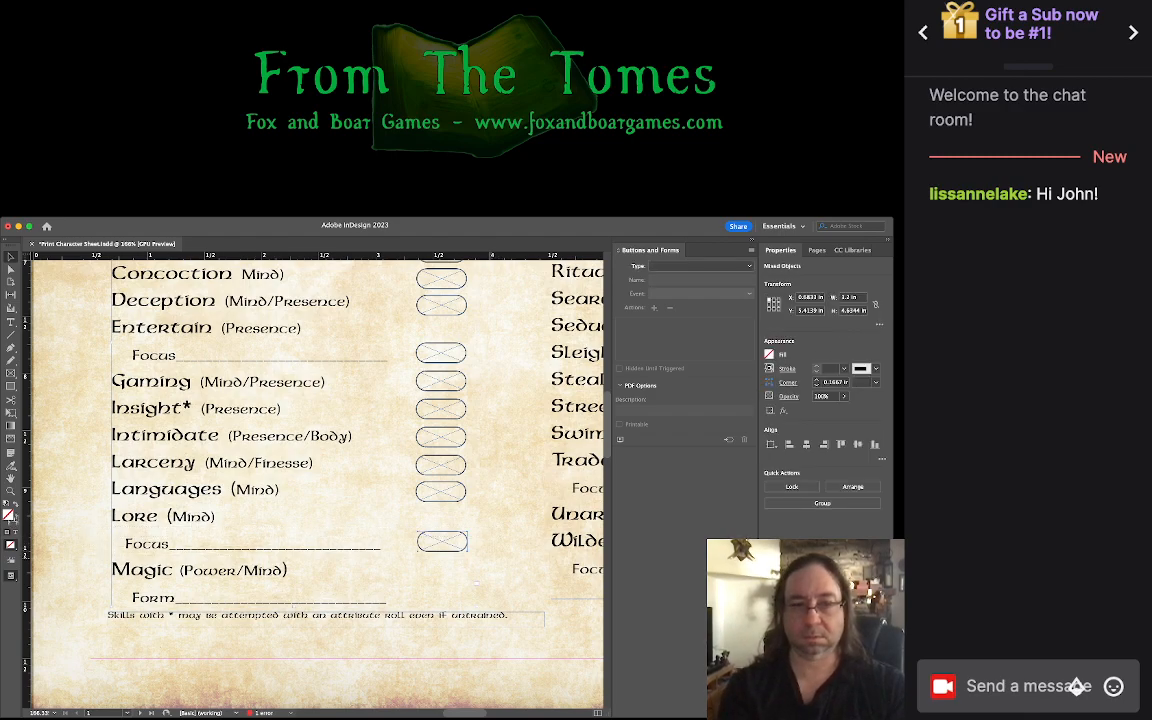
key(Up)
key(Down)
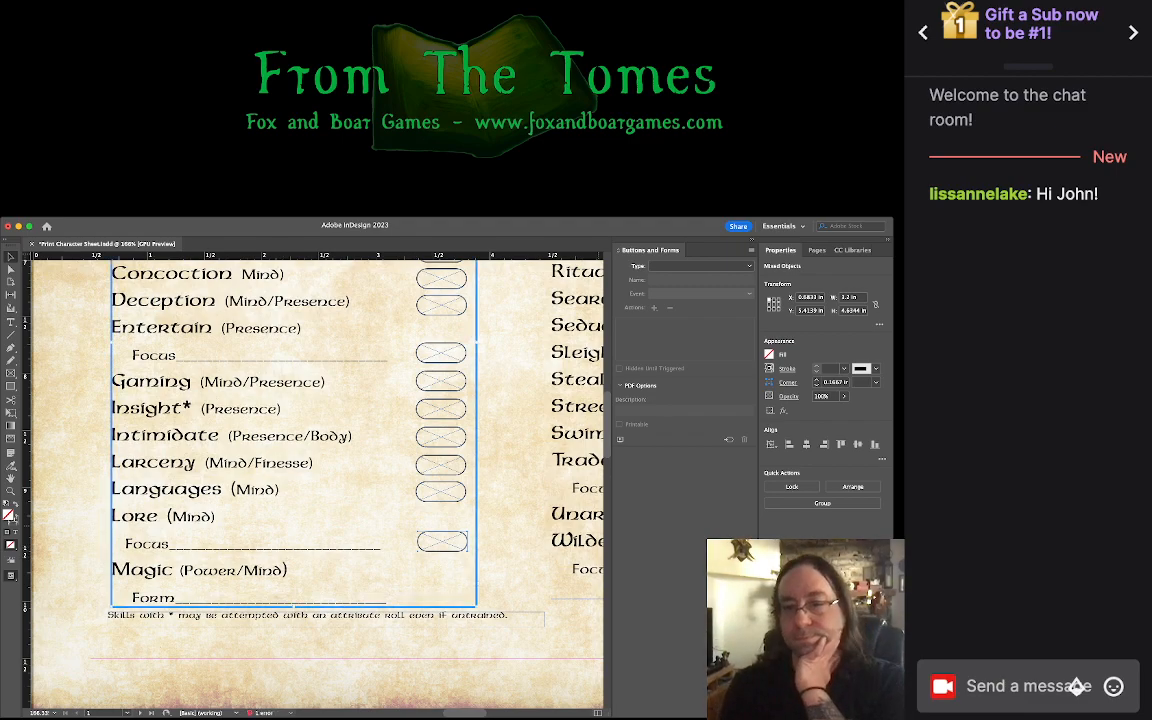
Step: Look over the second page of the sheet, including Gifts, Persona, Languages, Possessions and Character Notes
key(Page_Down)
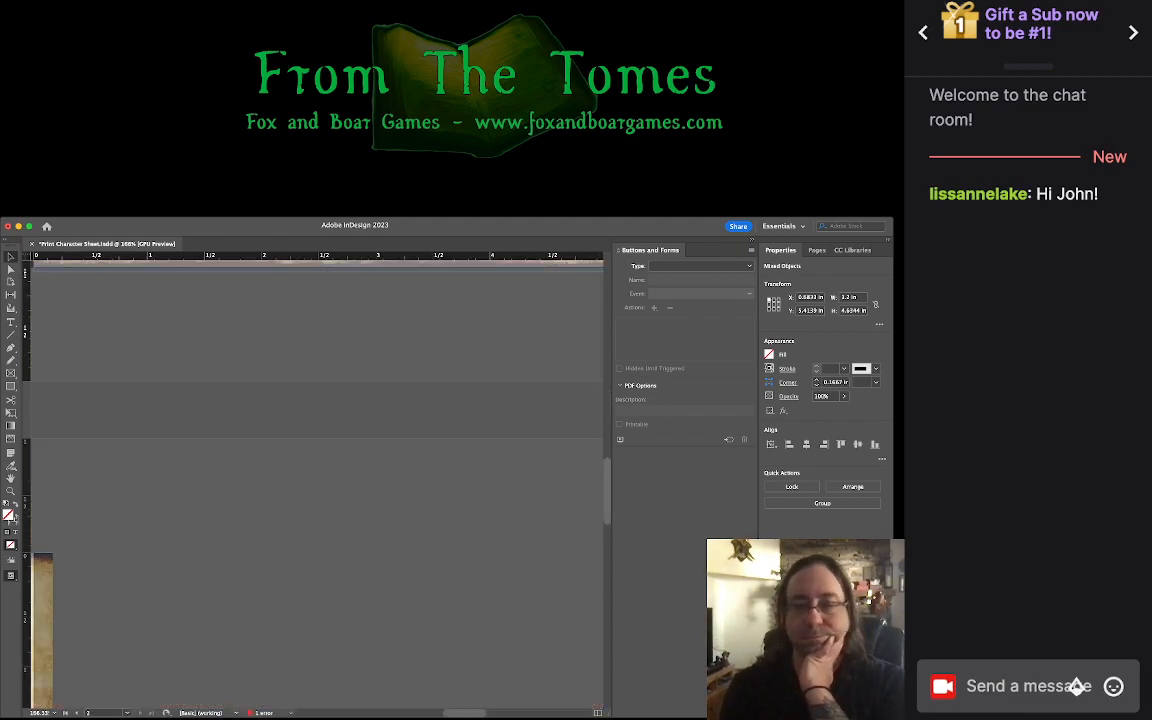
key(Page_Down)
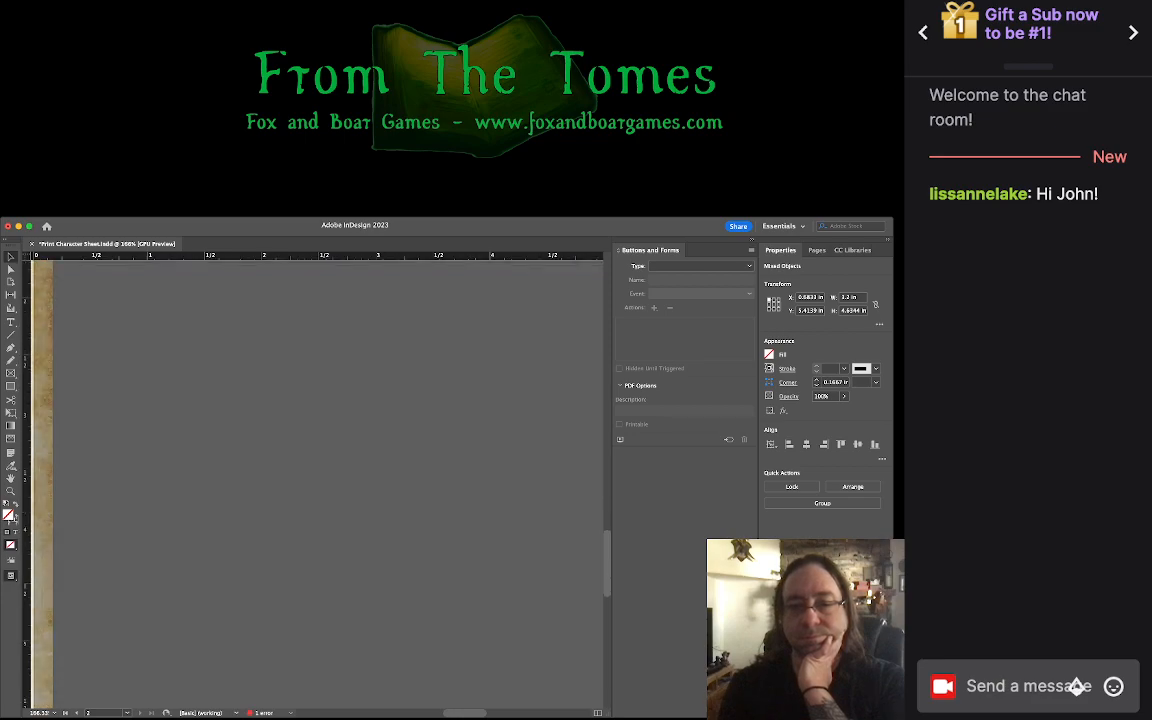
scroll(317, 485, left, 10)
scroll(317, 485, right, 2)
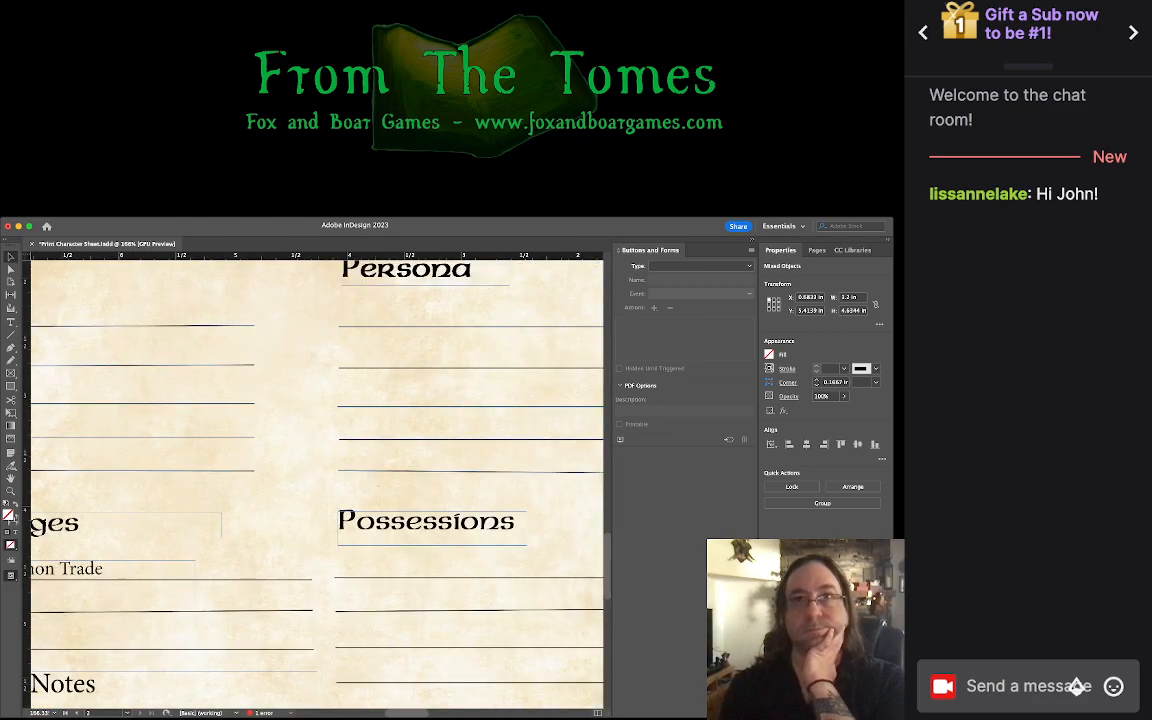
scroll(383, 485, down, 10)
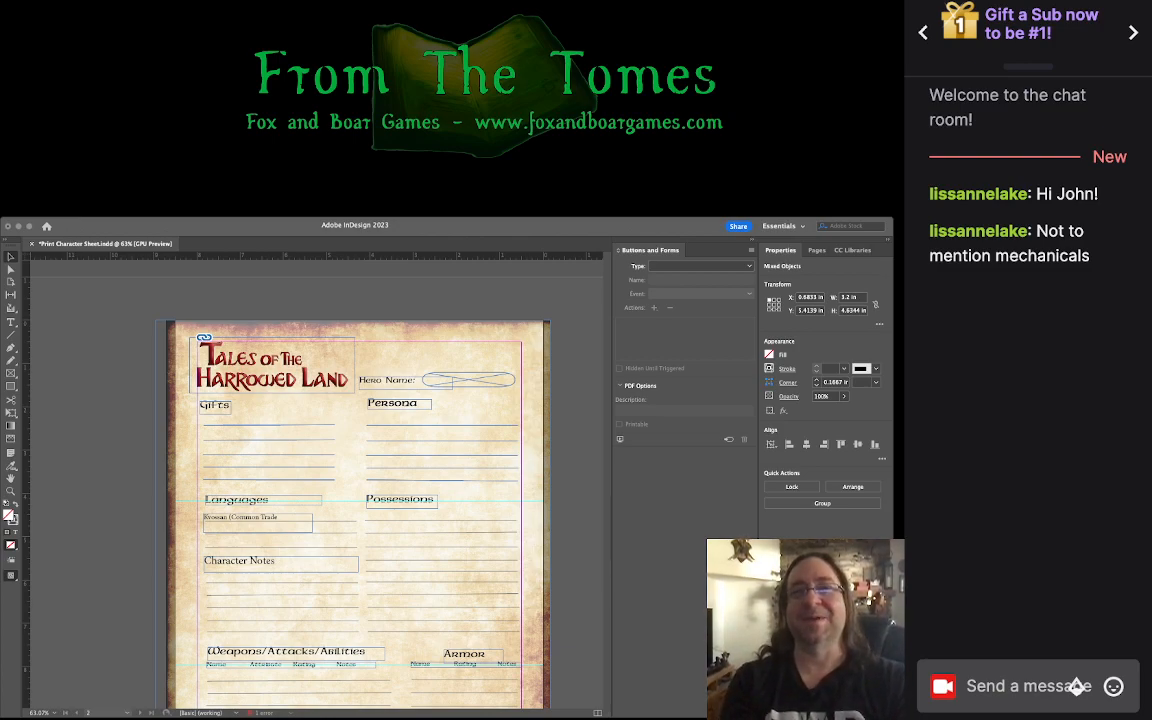
key(super+Tab)
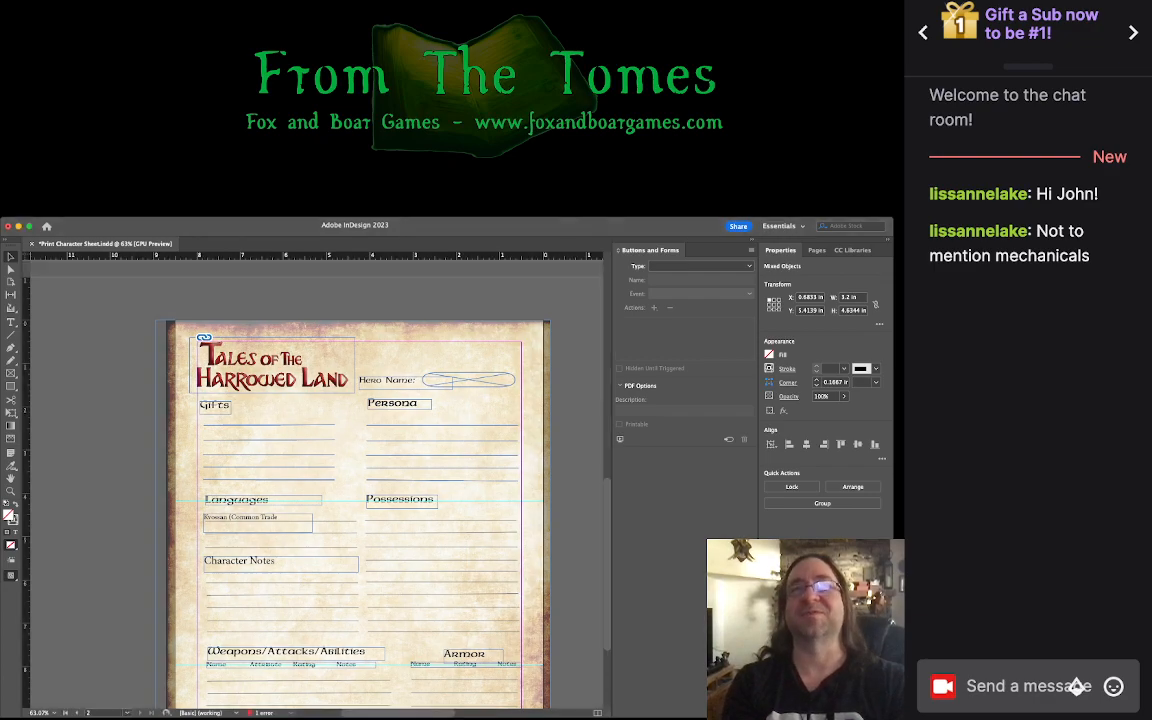
Step: Nudge the "Skills with *" note on page 1 down to about Y 10.13 in and slightly left
scroll(316, 486, up, 10)
scroll(316, 486, down, 3)
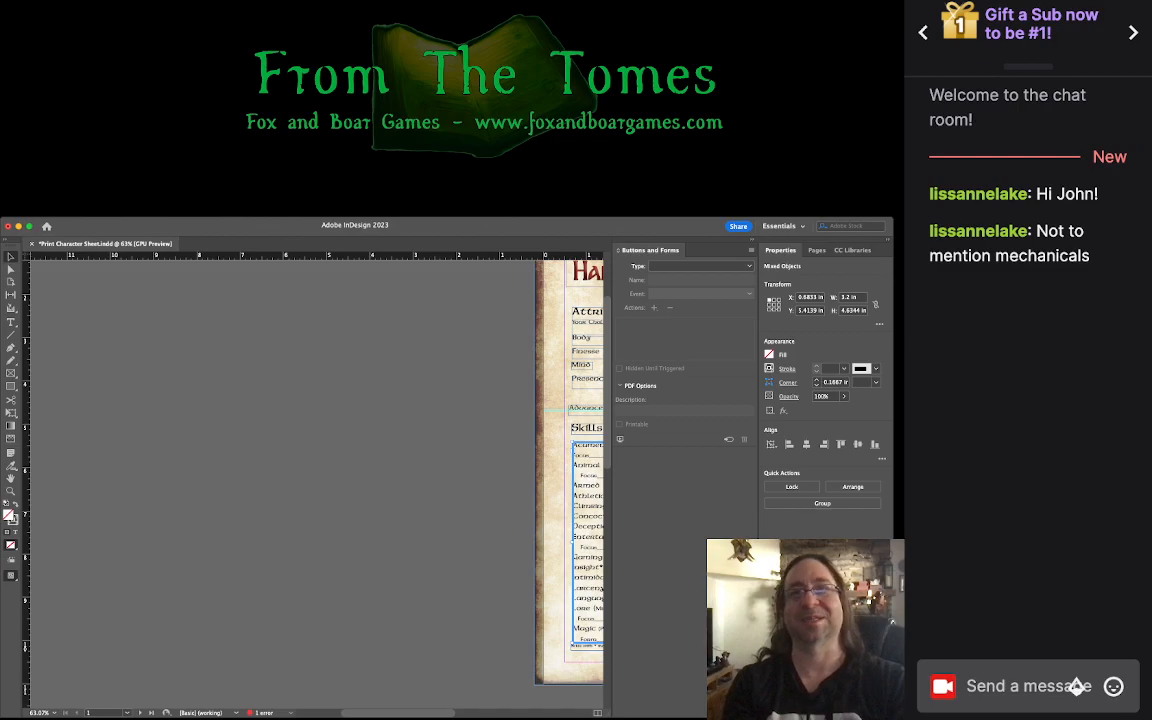
scroll(316, 450, right, 10)
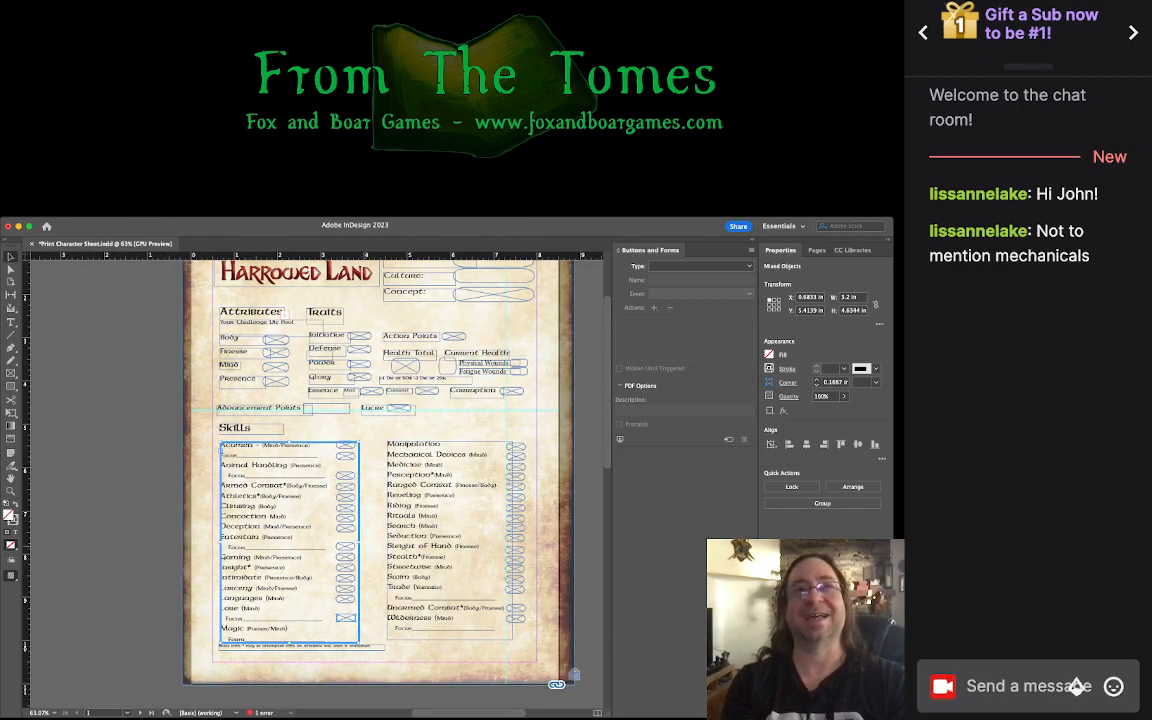
key(super+shift+a)
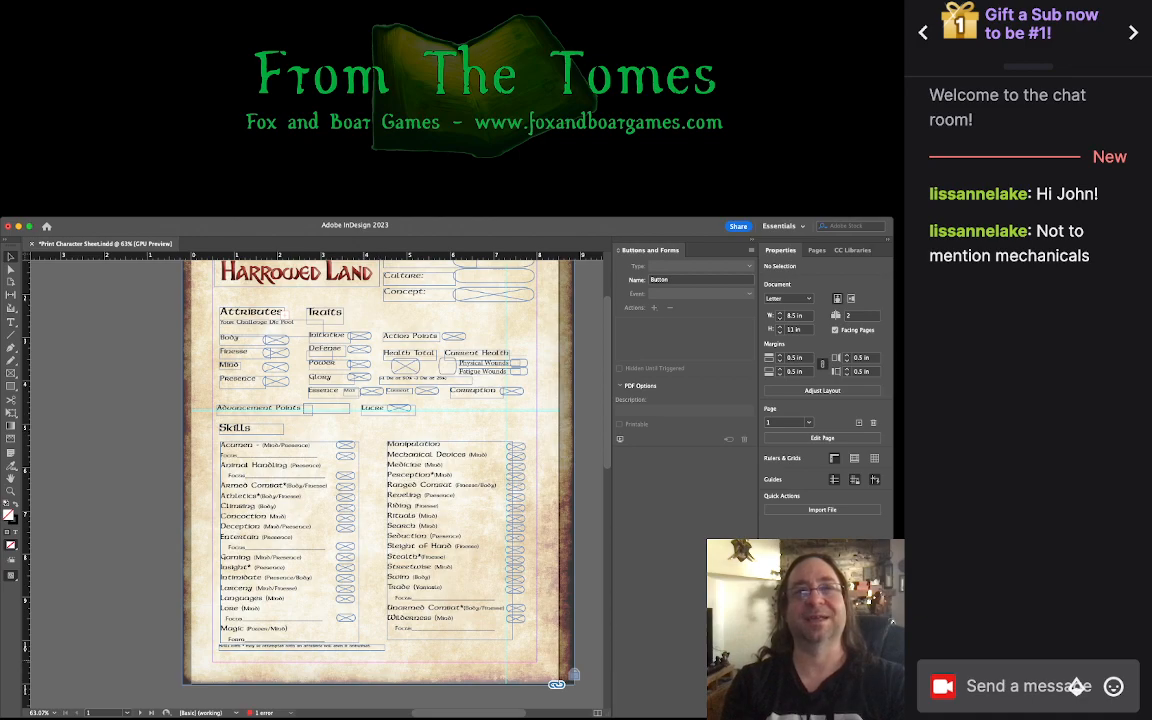
click(302, 647)
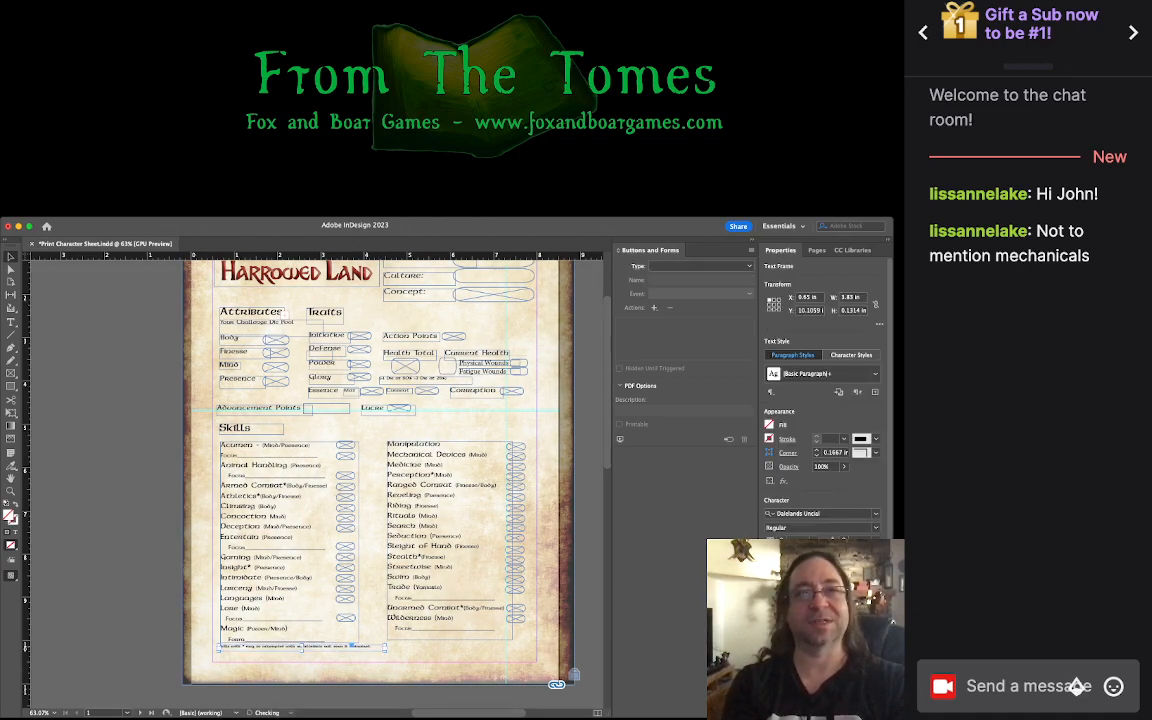
key(Down)
key(Down)
key(Down)
key(Down)
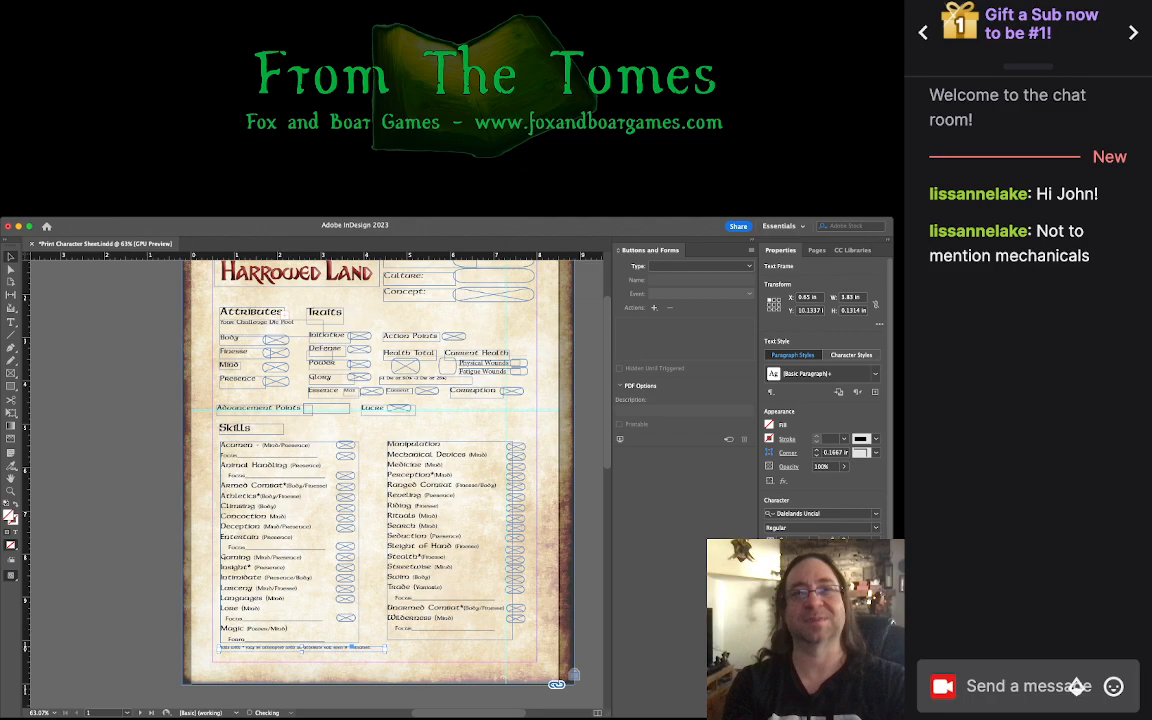
key(Left)
Step: Select the second skills column's text frame and save the document
click(510, 540)
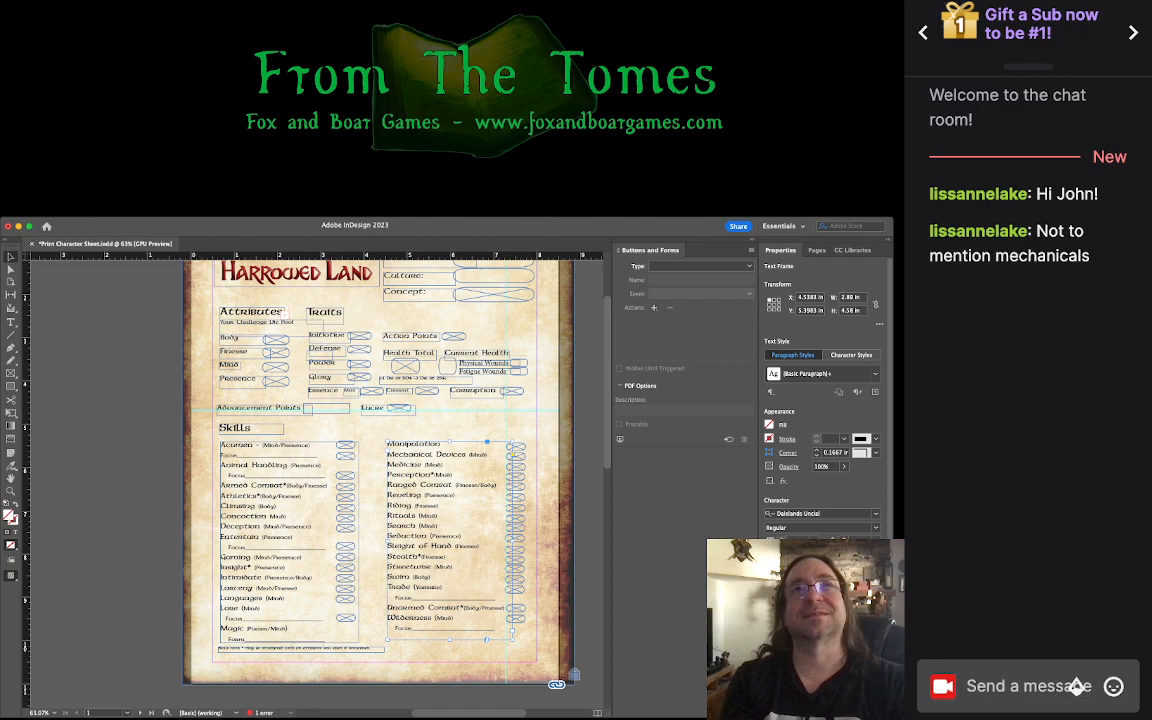
scroll(316, 480, up, 3)
scroll(316, 480, down, 3)
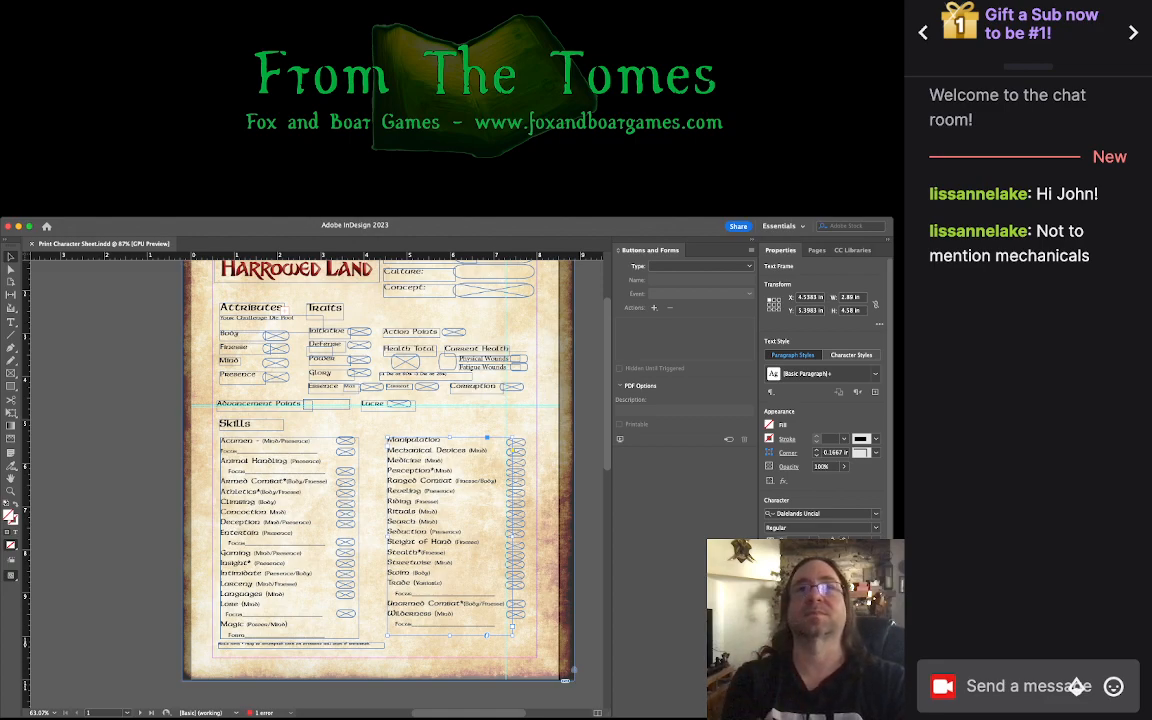
Step: Review page 2 down to its Weapons, Armor and Currency sections, and check the full layout of page 1
scroll(300, 450, down, 10)
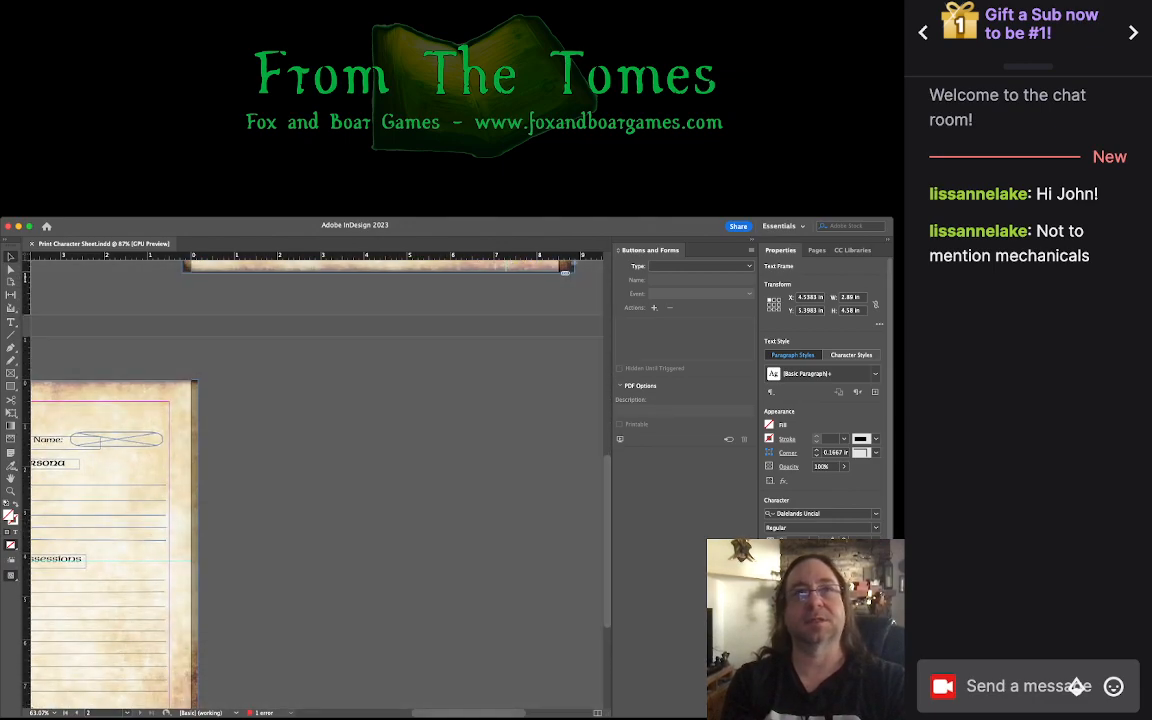
scroll(300, 450, left, 5)
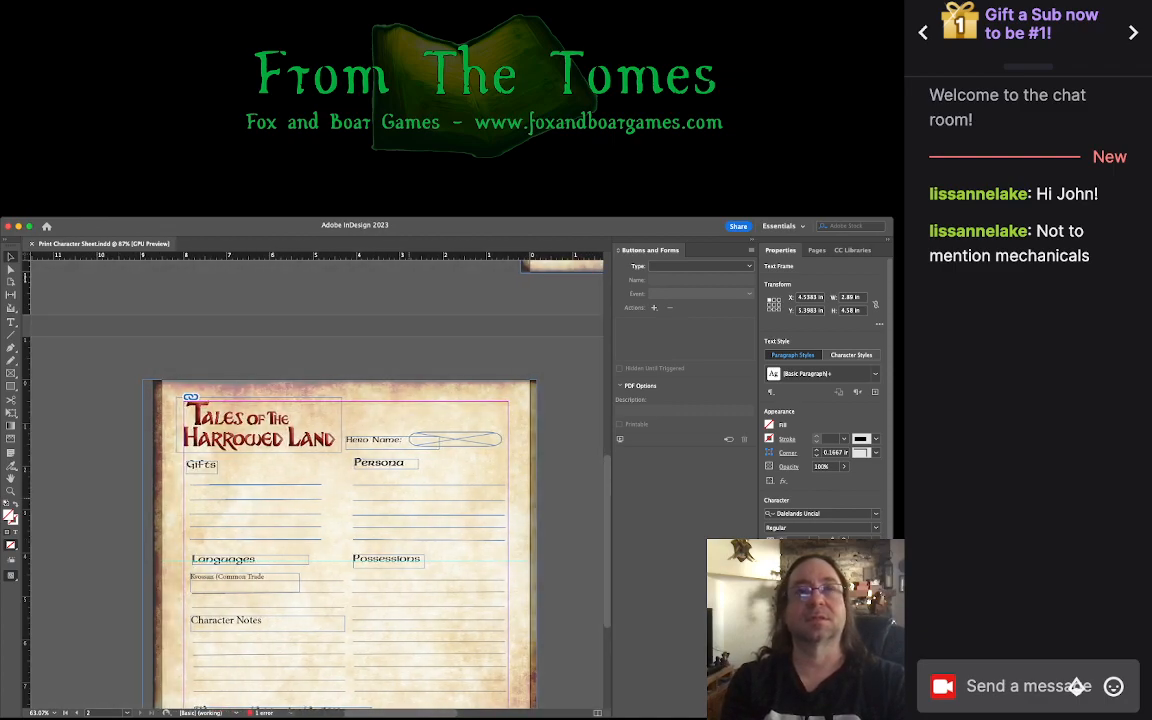
scroll(300, 450, down, 5)
scroll(300, 450, up, 1)
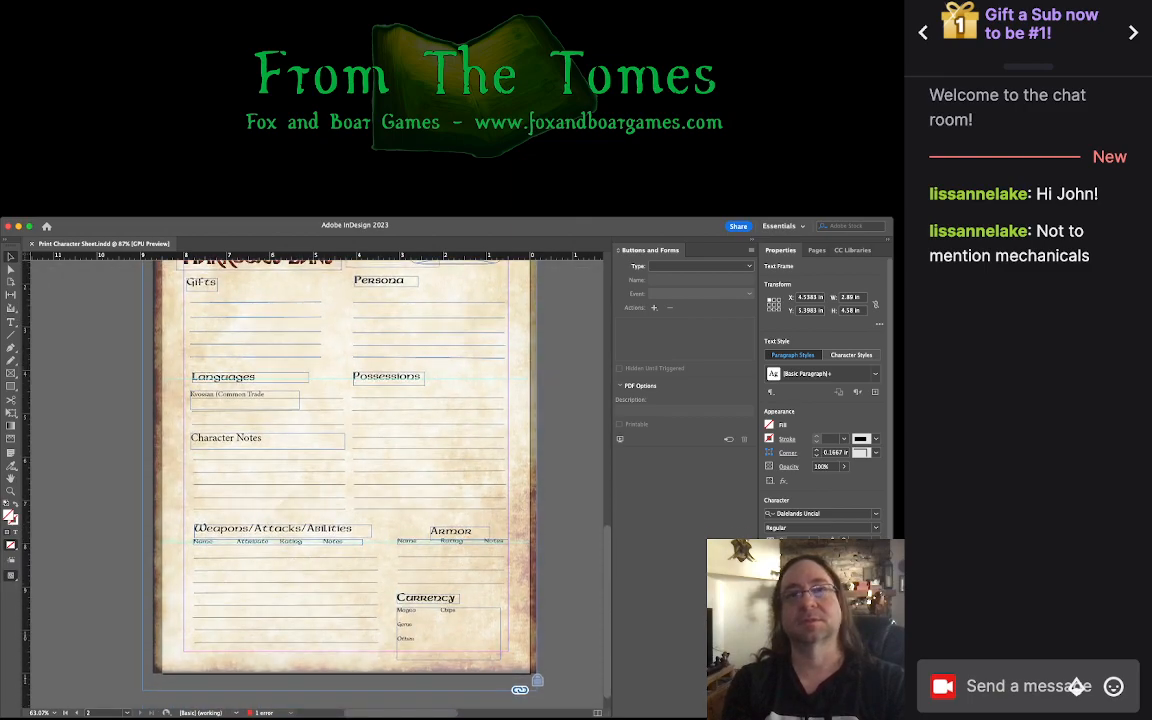
scroll(345, 460, down, 1)
scroll(345, 460, up, 4)
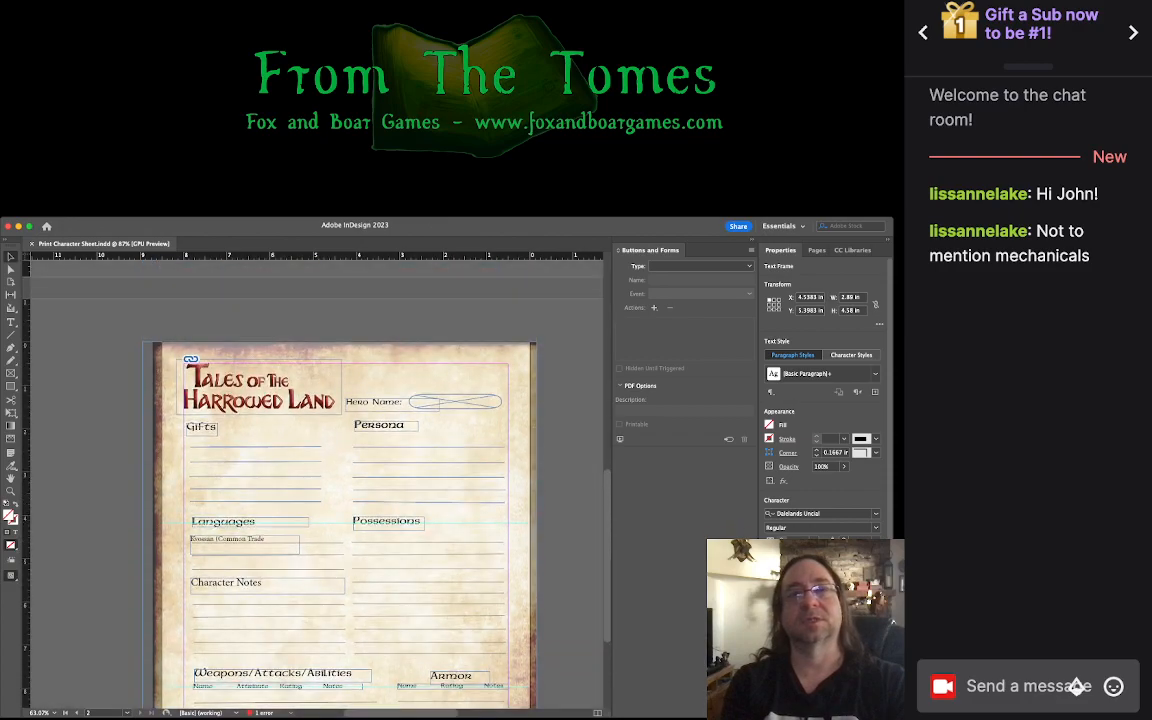
scroll(315, 470, up, 5)
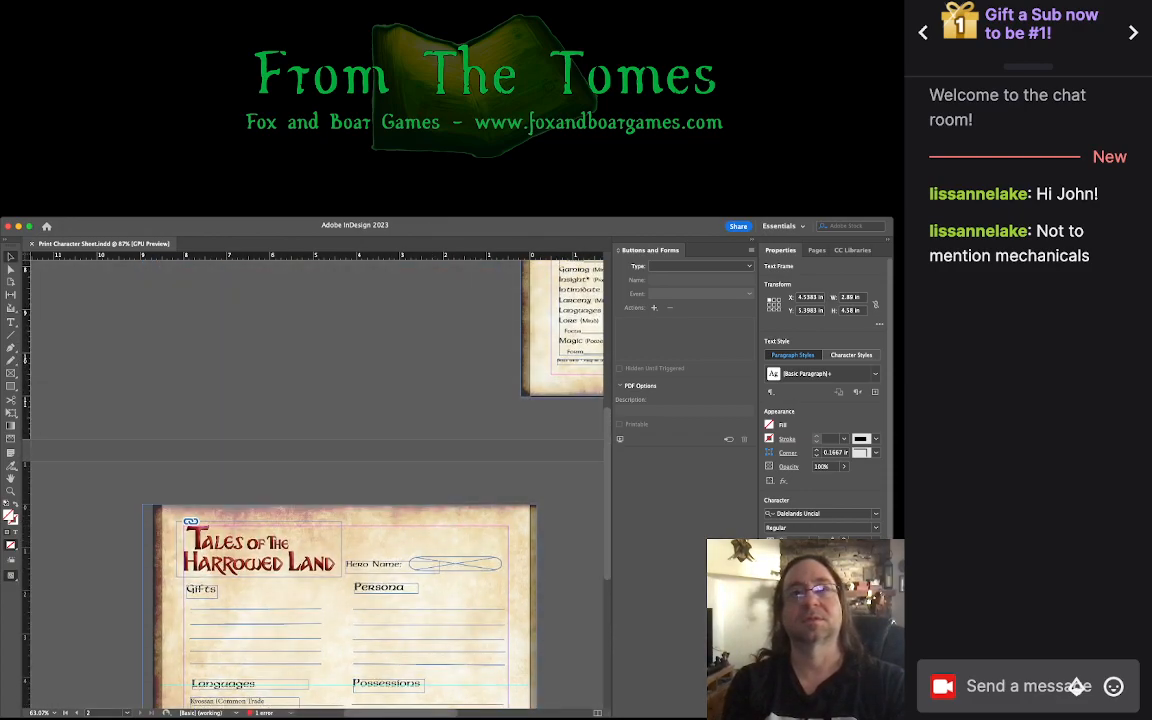
scroll(315, 470, right, 10)
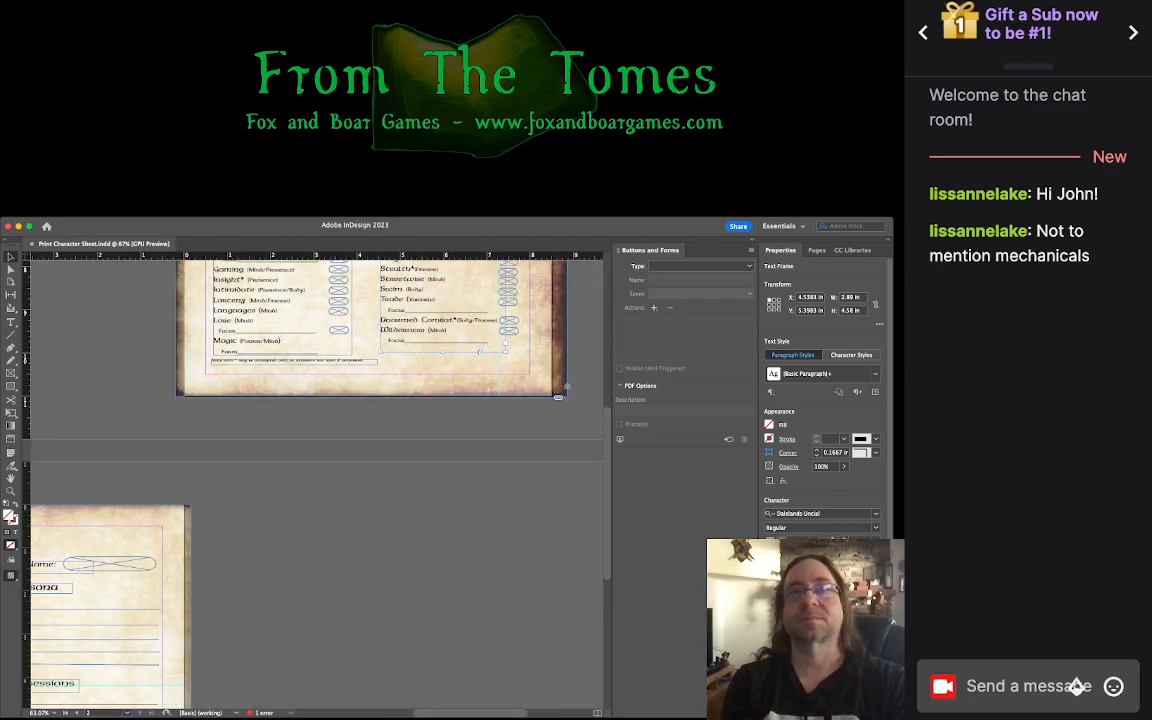
scroll(315, 470, up, 10)
scroll(315, 470, down, 2)
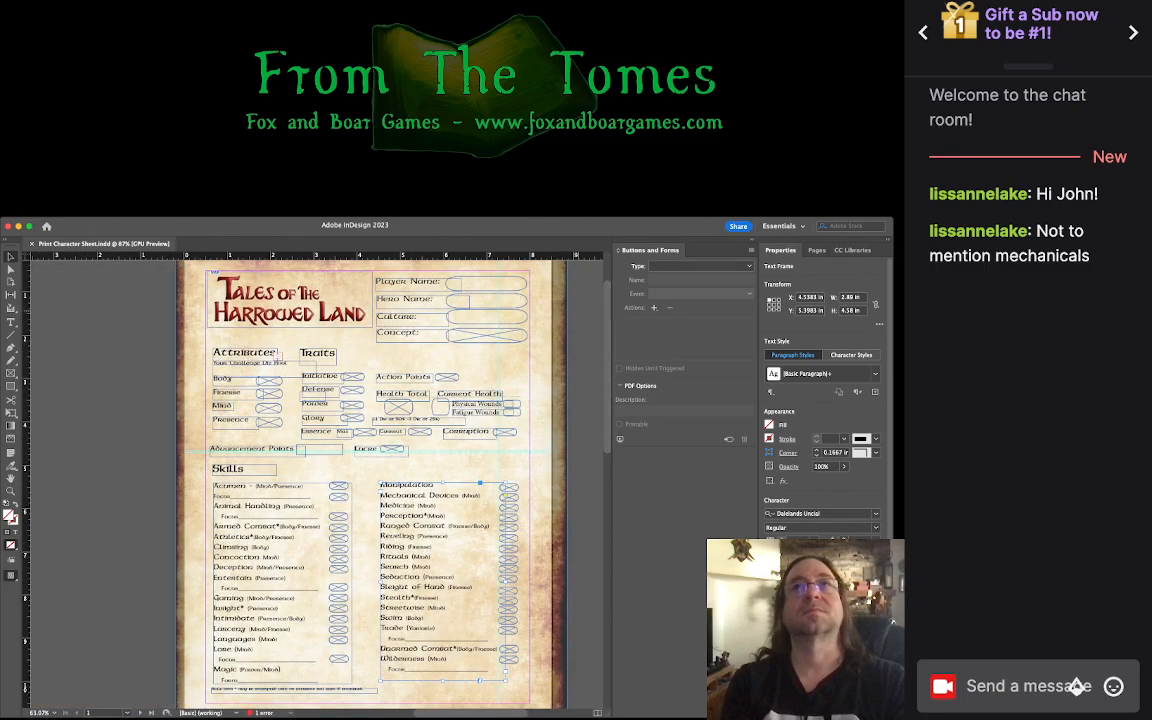
key(super+Tab)
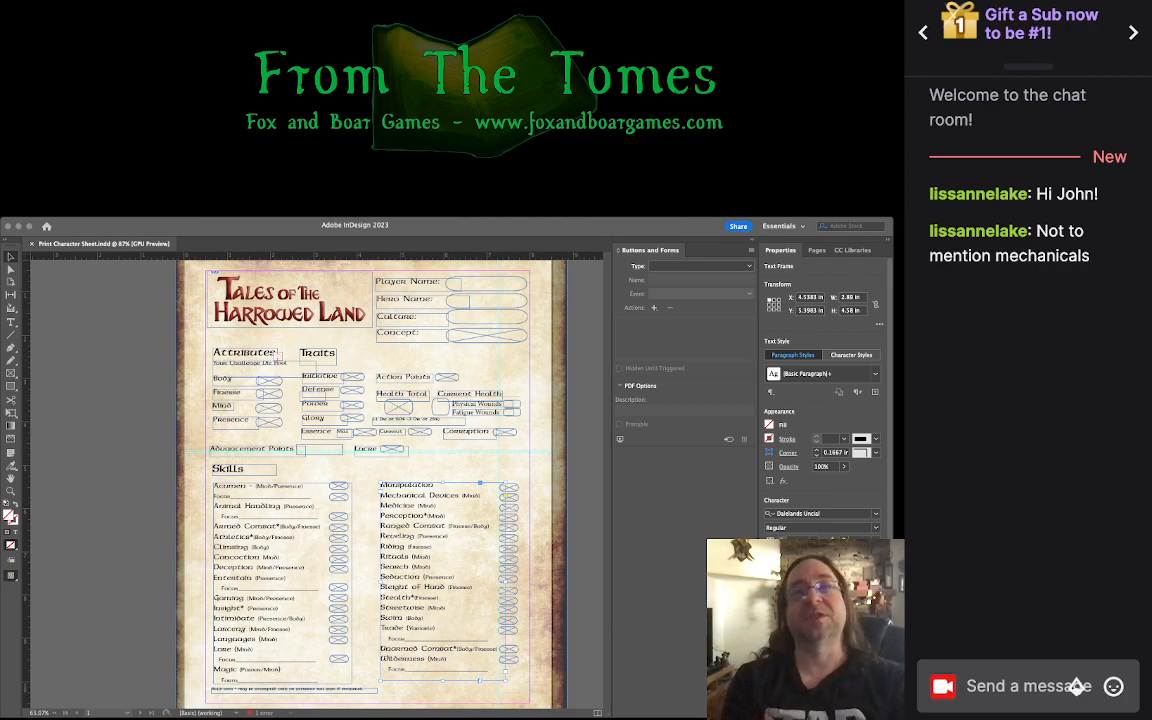
Step: Nudge the Entertain skill's score box up to about Y 7.58 in, between its name and Focus line
key(super+Tab)
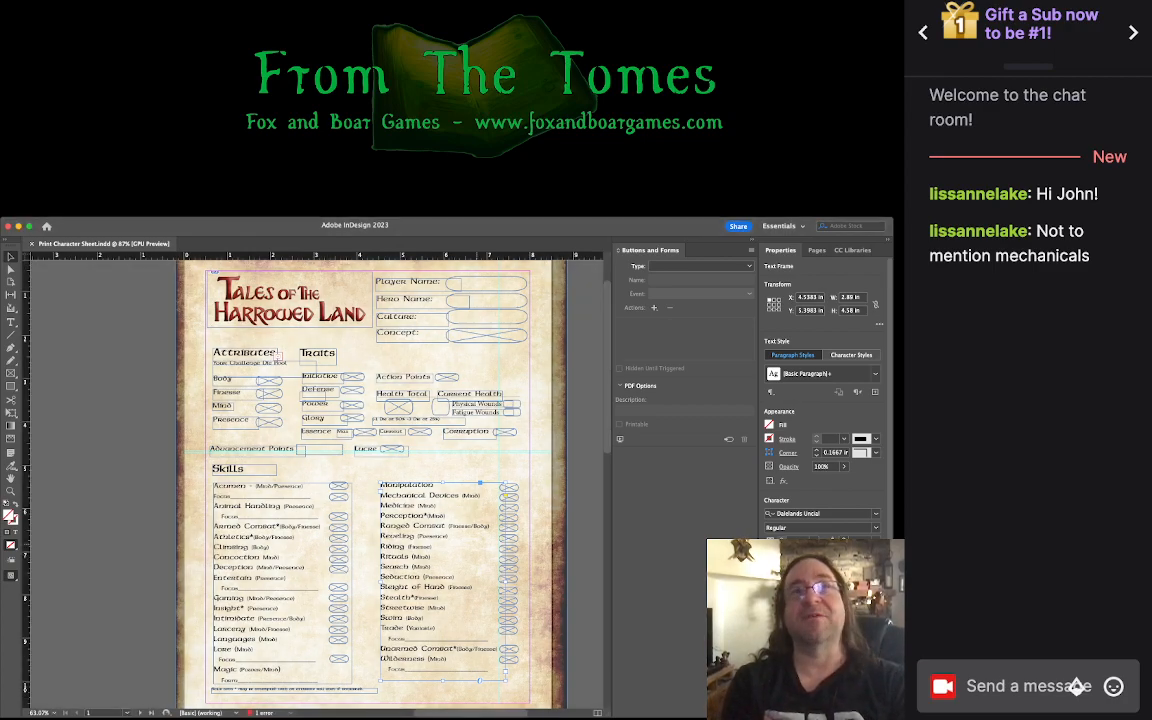
scroll(475, 512, up, 5)
scroll(475, 512, down, 4)
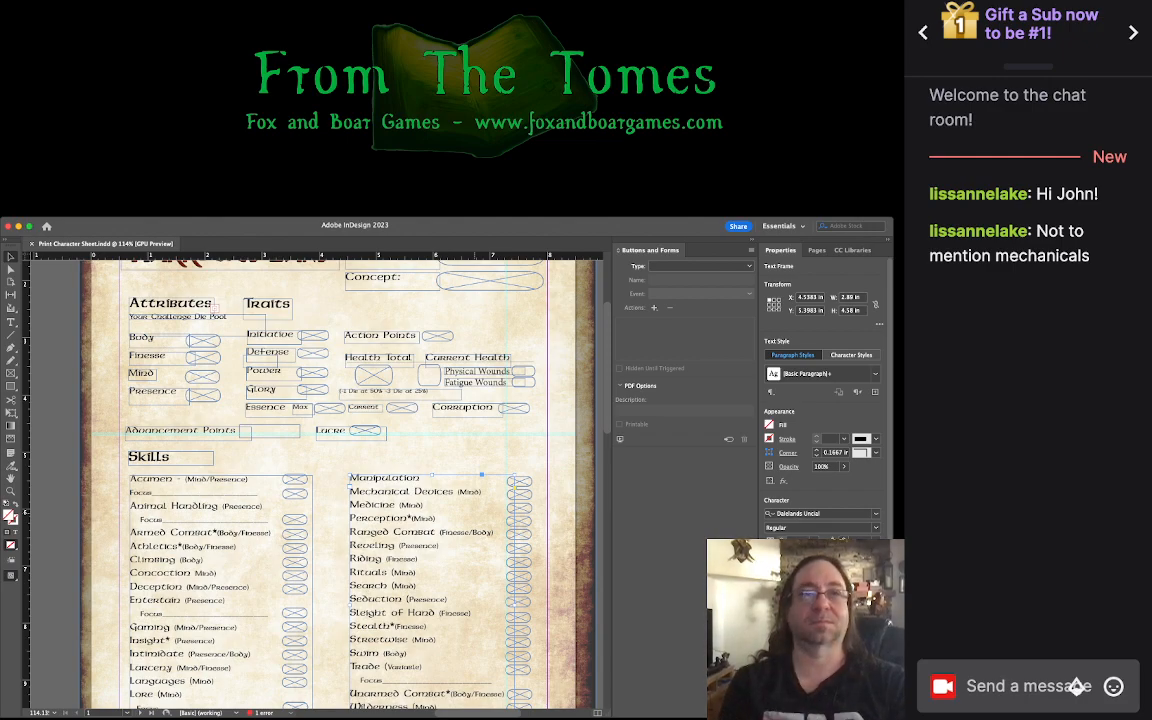
click(295, 613)
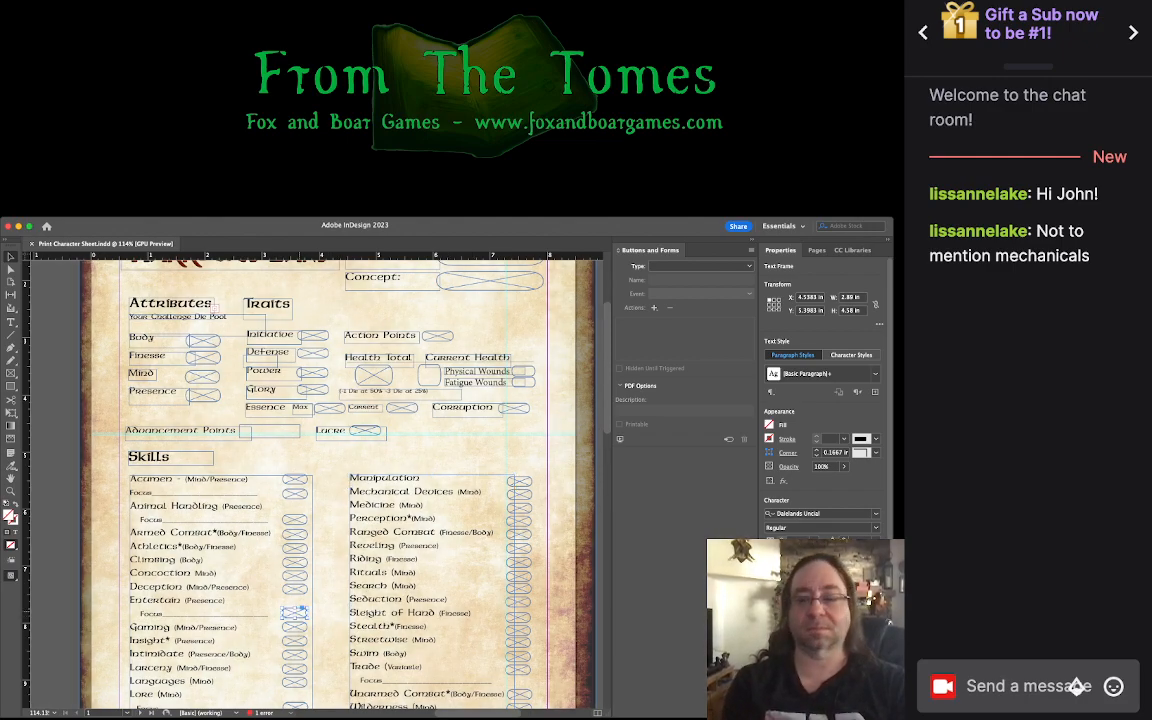
key(Up)
key(Up)
key(Up)
key(Up)
key(Up)
key(Up)
key(Up)
key(Up)
key(Up)
key(Up)
key(Up)
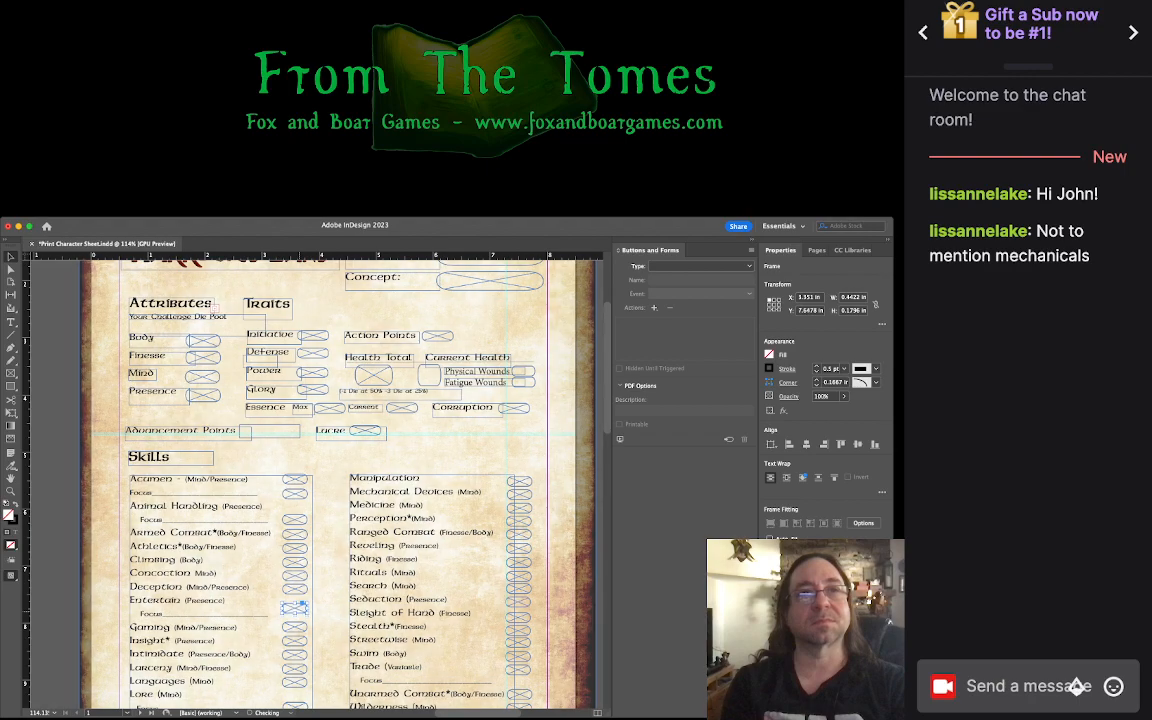
key(Up)
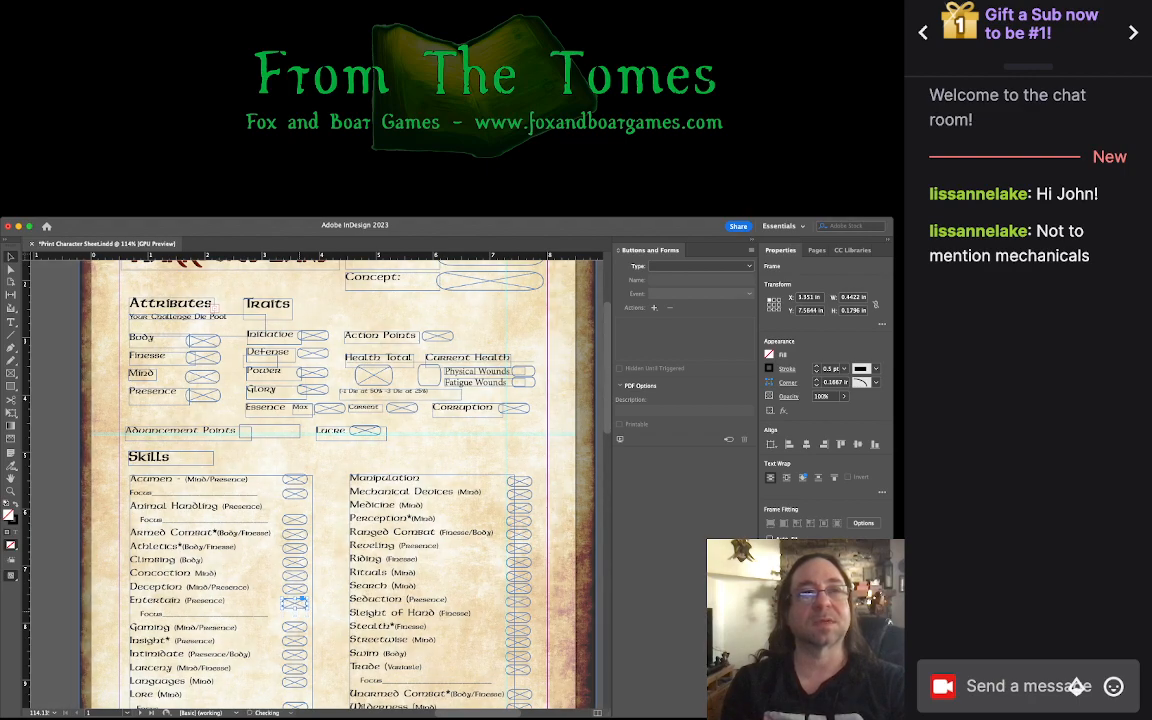
key(Down)
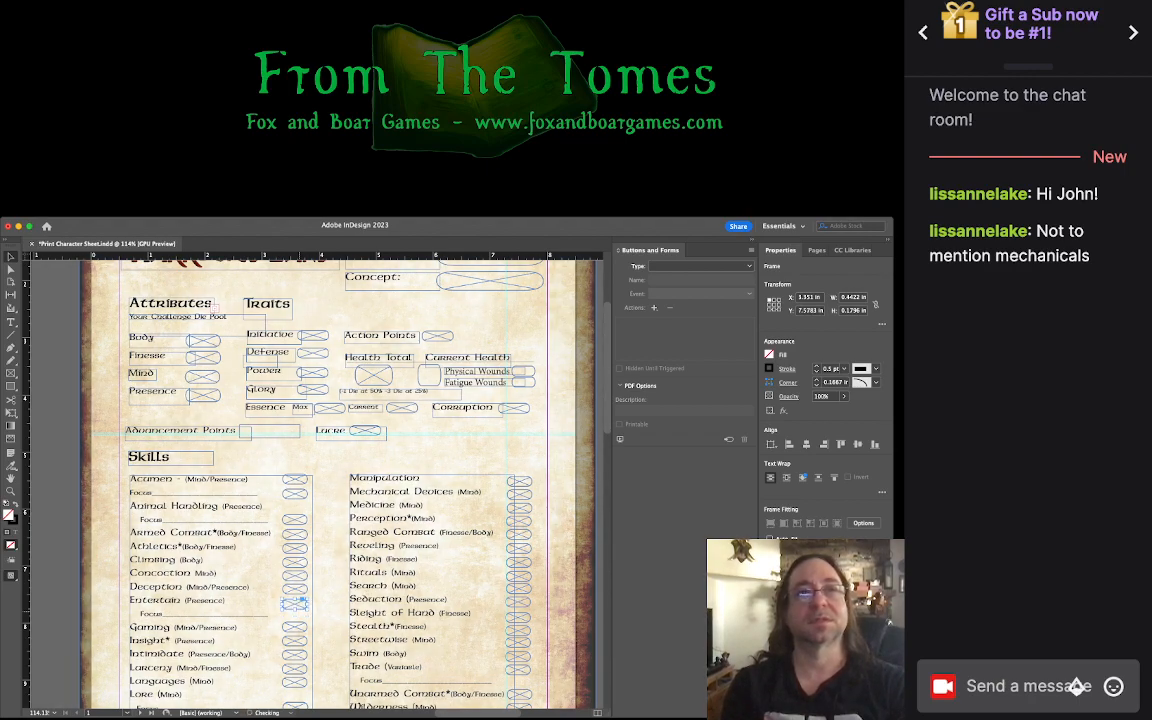
key(shift+super+a)
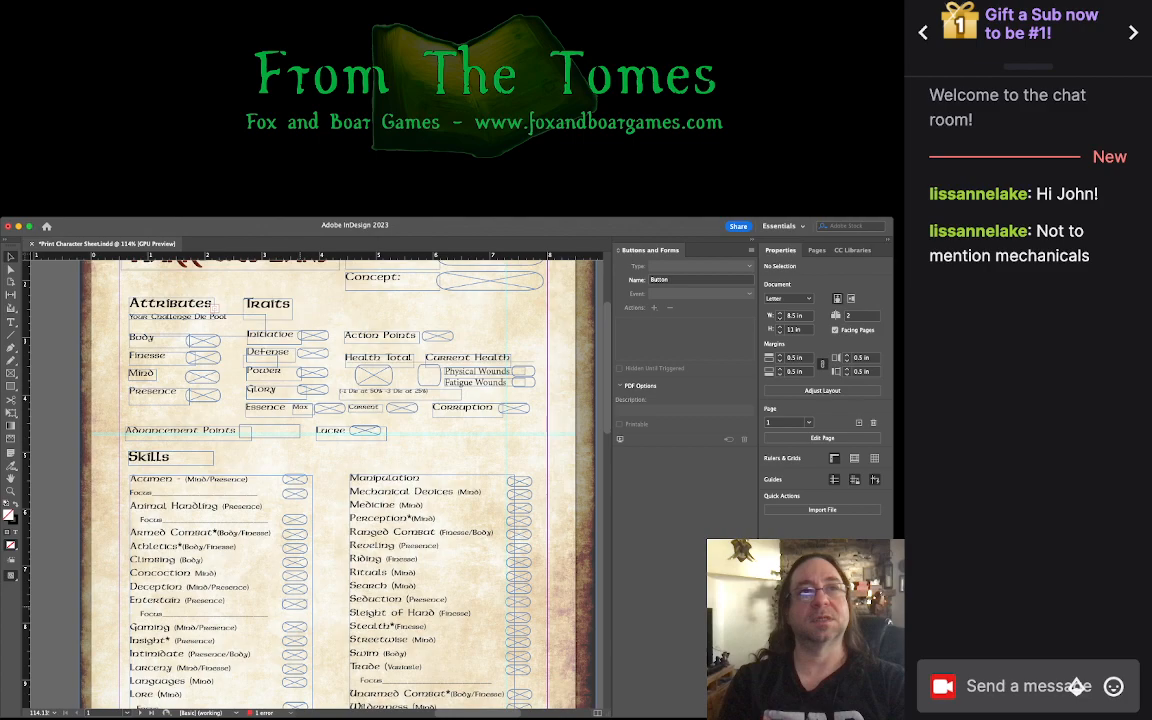
Step: Delete the extra box on Acumen's Focus line and nudge Acumen's remaining score box down to about Y 5.61 in
click(296, 494)
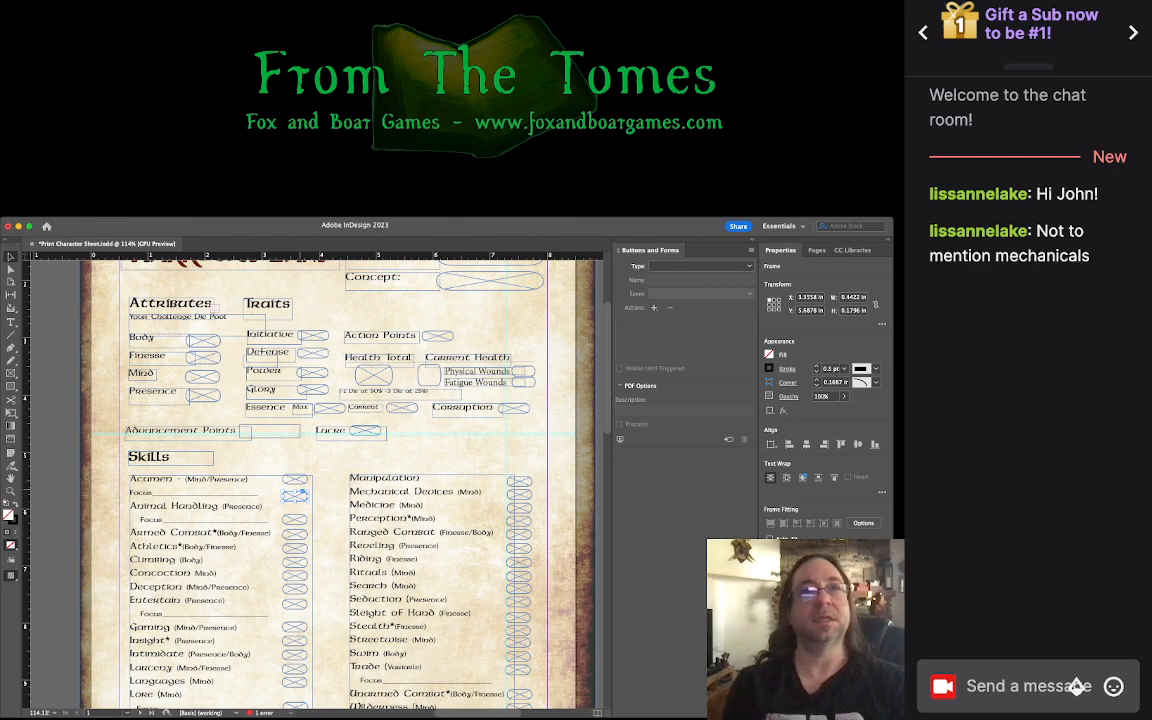
key(Delete)
click(295, 481)
key(Down)
key(Down)
key(Down)
key(Down)
key(Down)
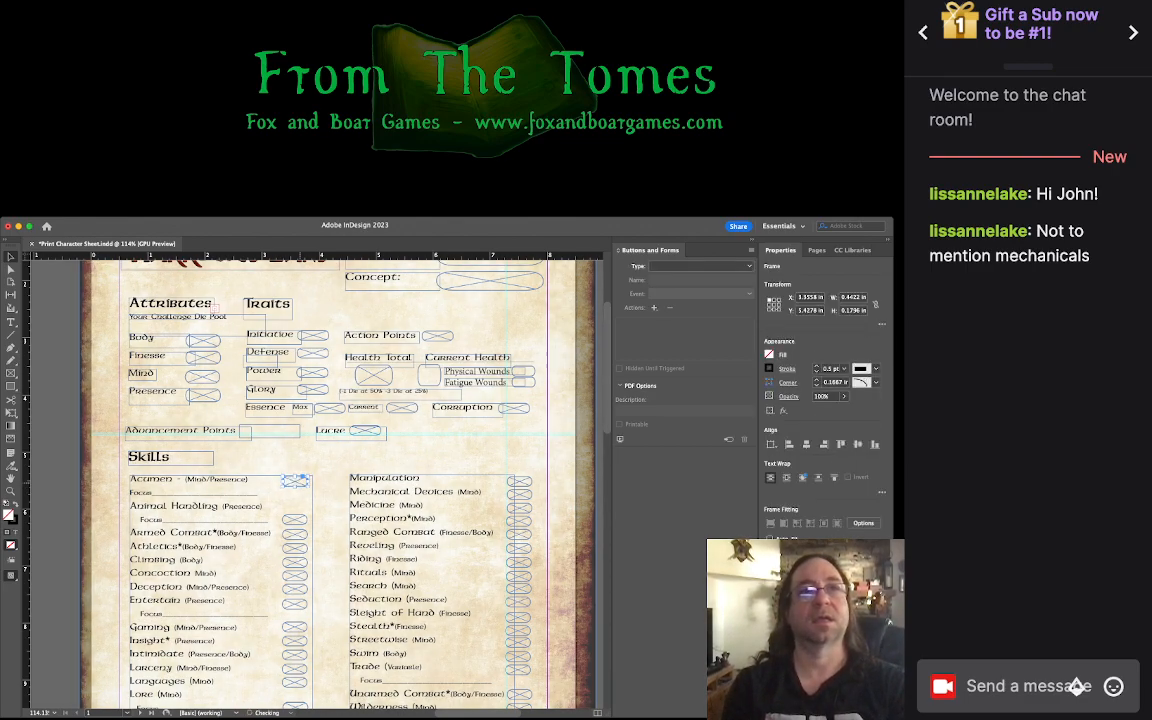
key(Down)
key(Down)
key(Down)
key(Down)
key(Down)
key(Down)
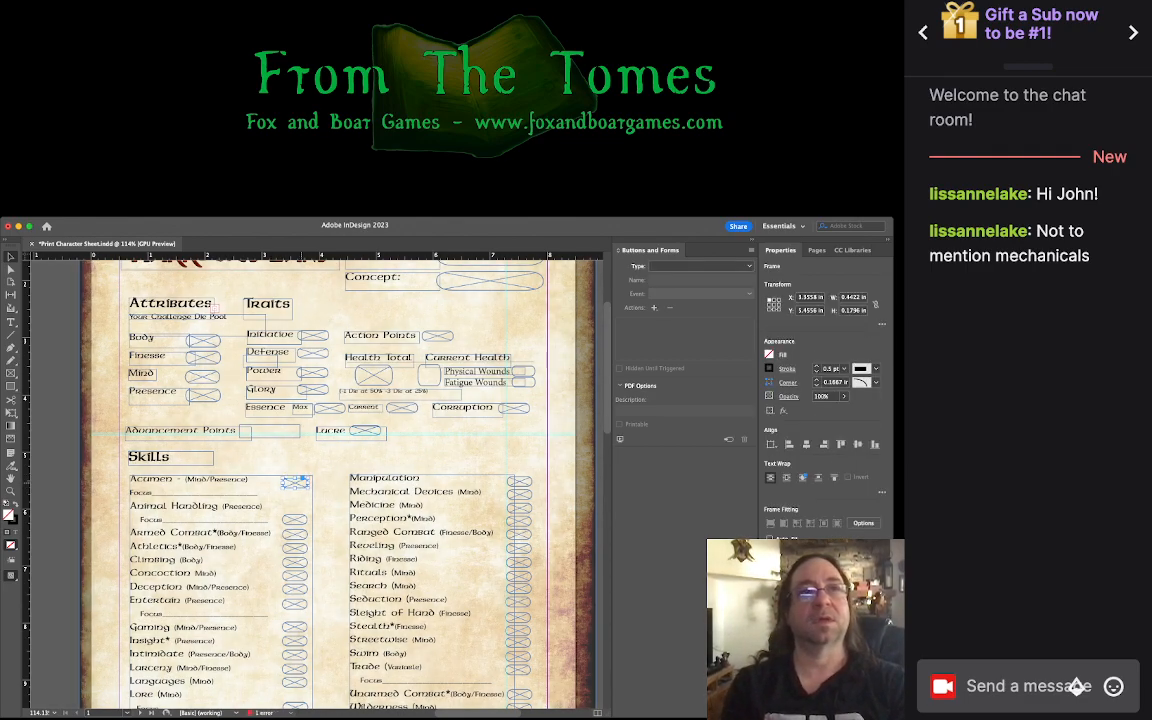
key(Down)
key(Down)
key(Down)
key(Down)
key(Down)
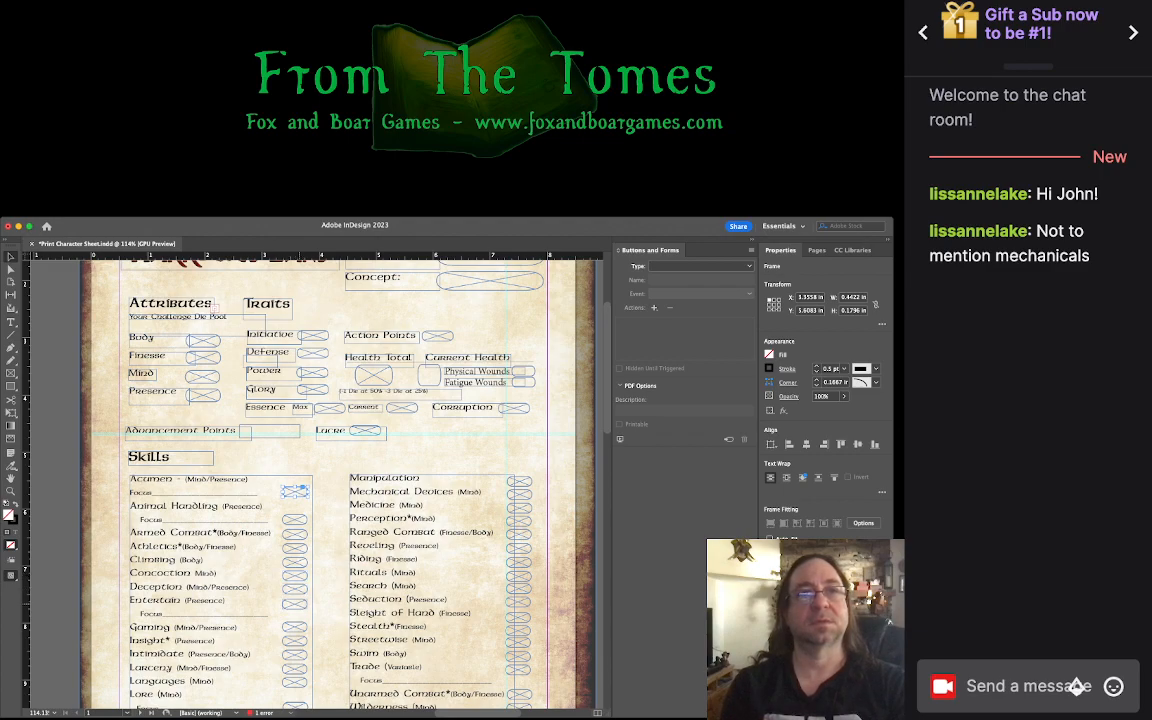
Step: Nudge the Entertain skill's score box down to its Focus line at about Y 7.72 in
click(295, 604)
key(Down)
key(Down)
key(Down)
key(Down)
key(Down)
key(Down)
key(Down)
key(Down)
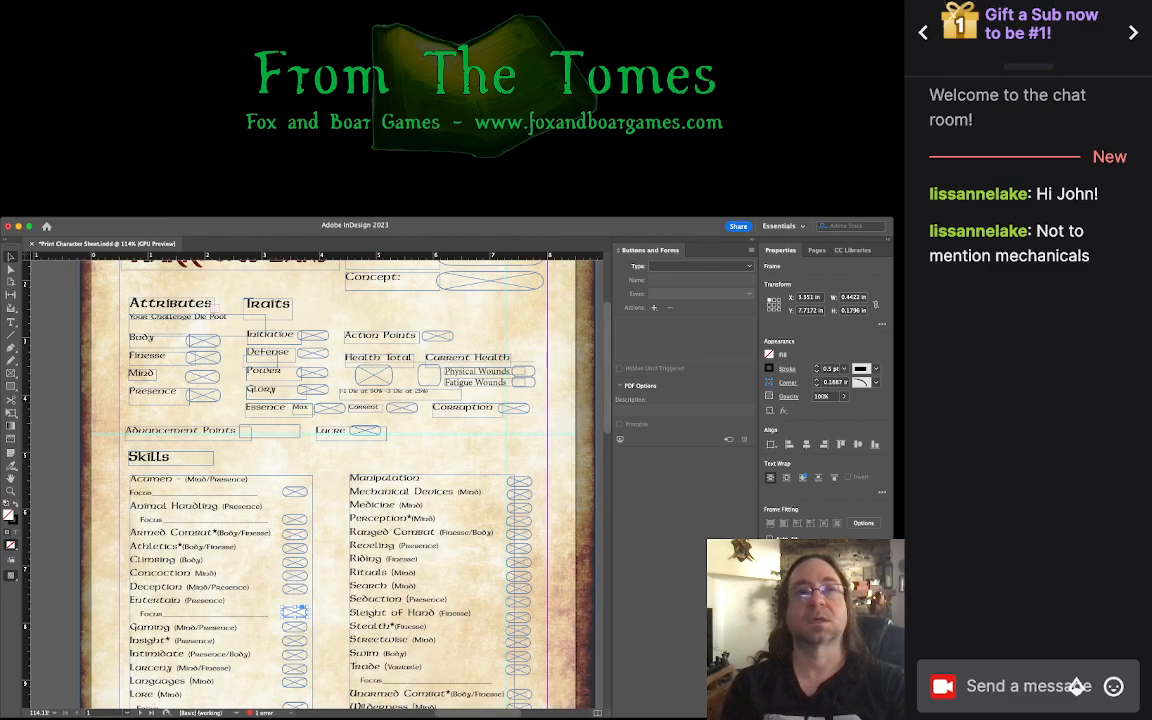
Step: Paste a score box and place it on Magic's Form line at about X 3.38 in, Y 9.83 in
scroll(320, 480, down, 3)
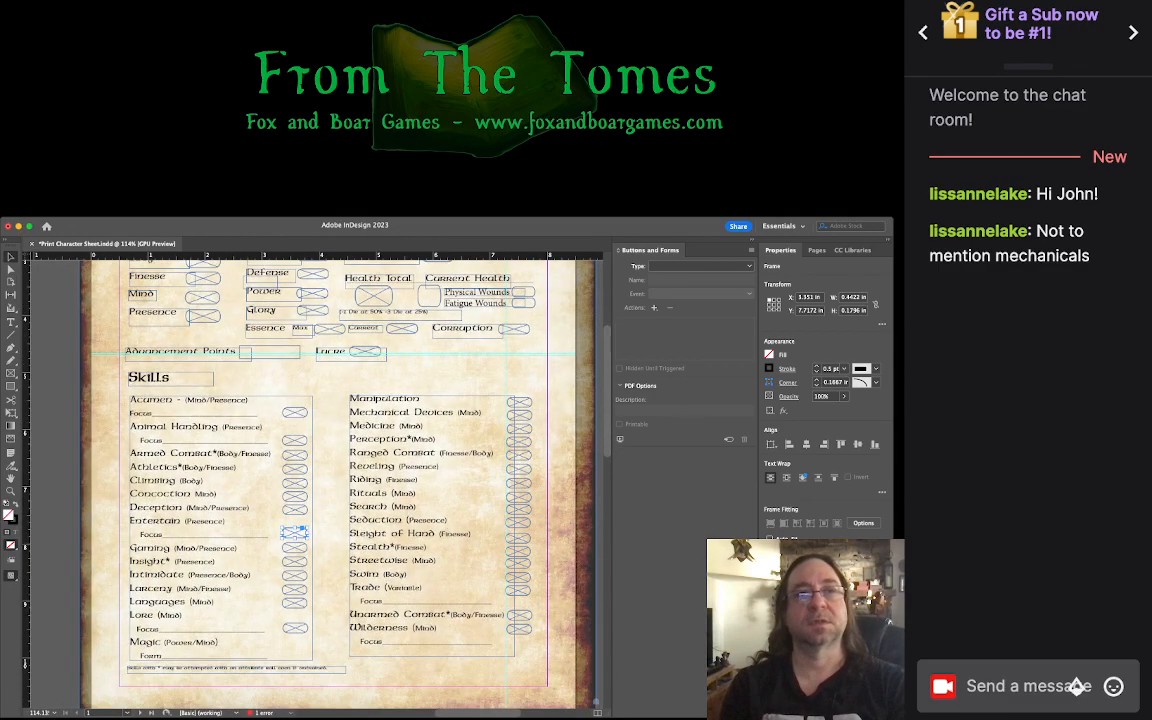
scroll(295, 560, up, 1)
click(295, 631)
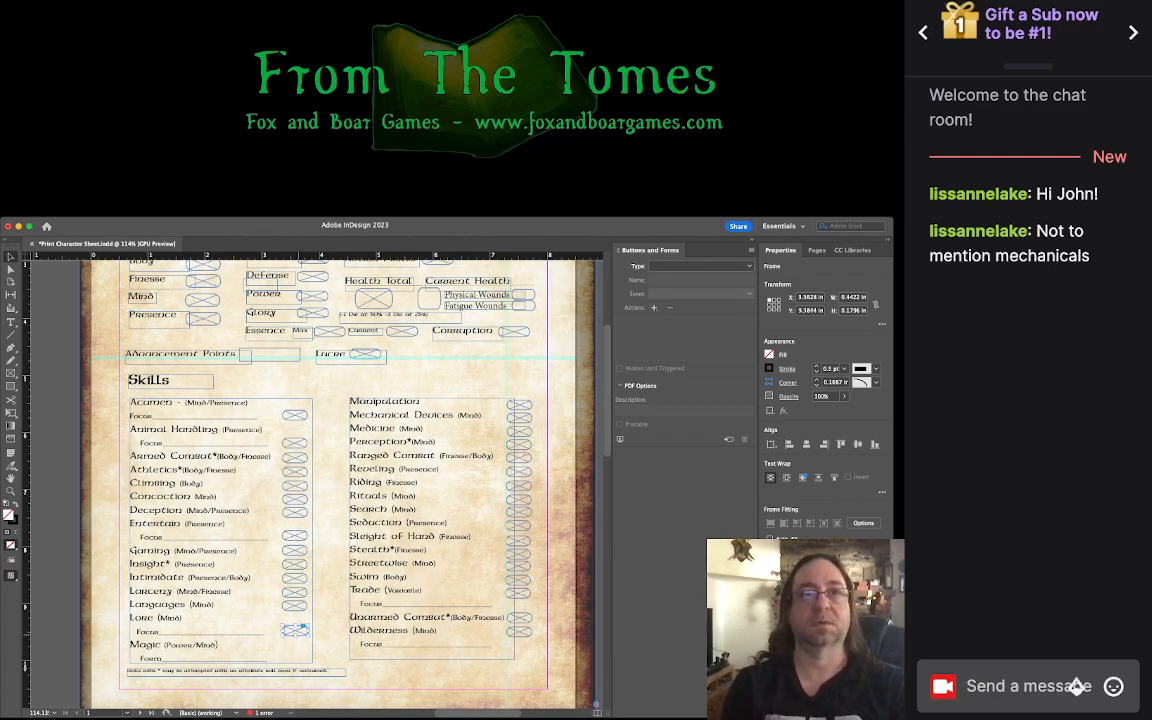
click(296, 648)
key(super+v)
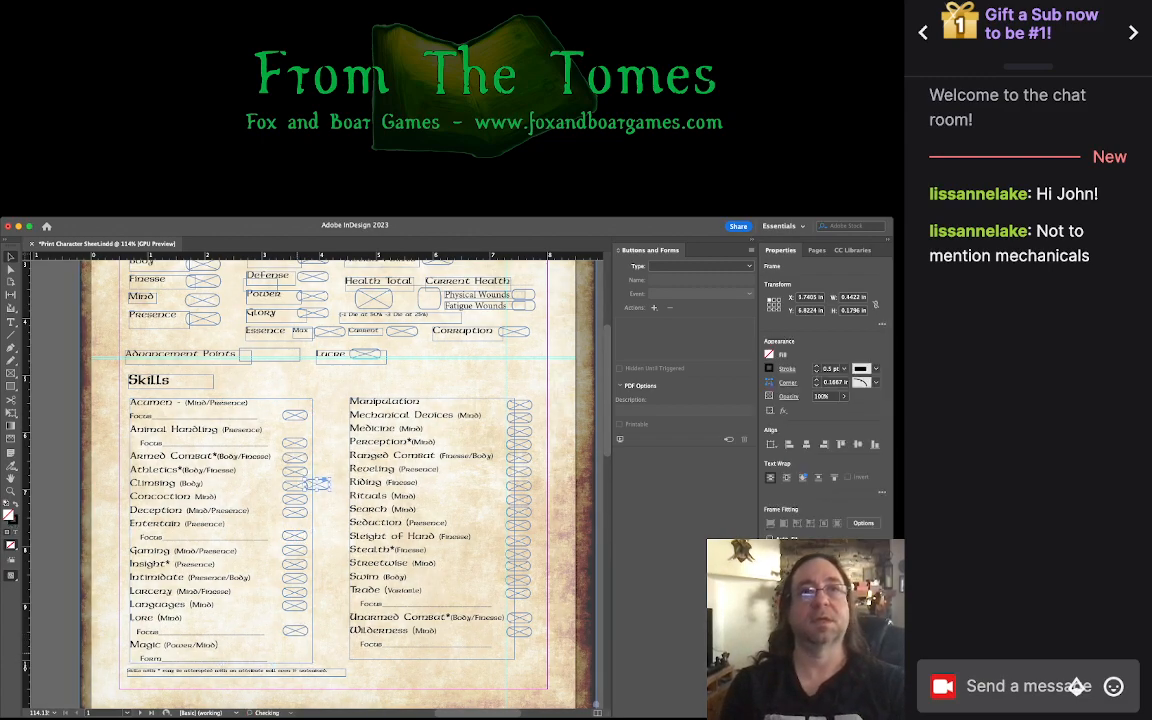
drag(317, 484, 296, 654)
key(Right)
key(Right)
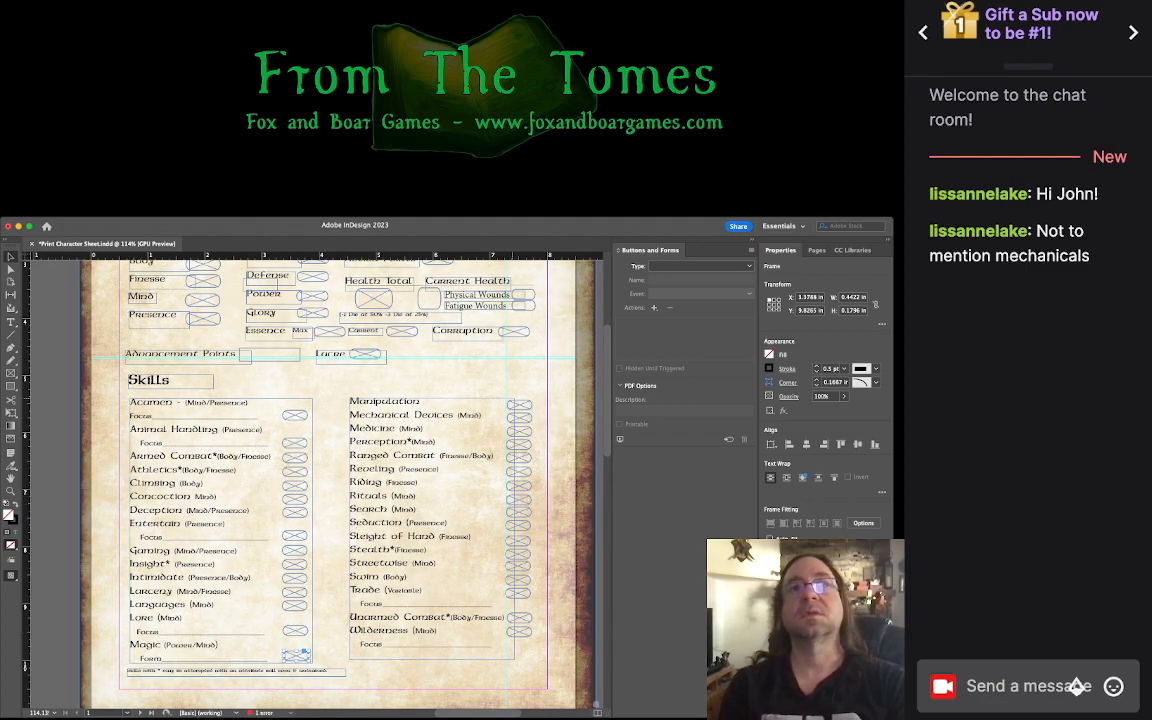
Step: Move the Wilderness score box down to its Focus line at about Y 9.61 in
click(519, 405)
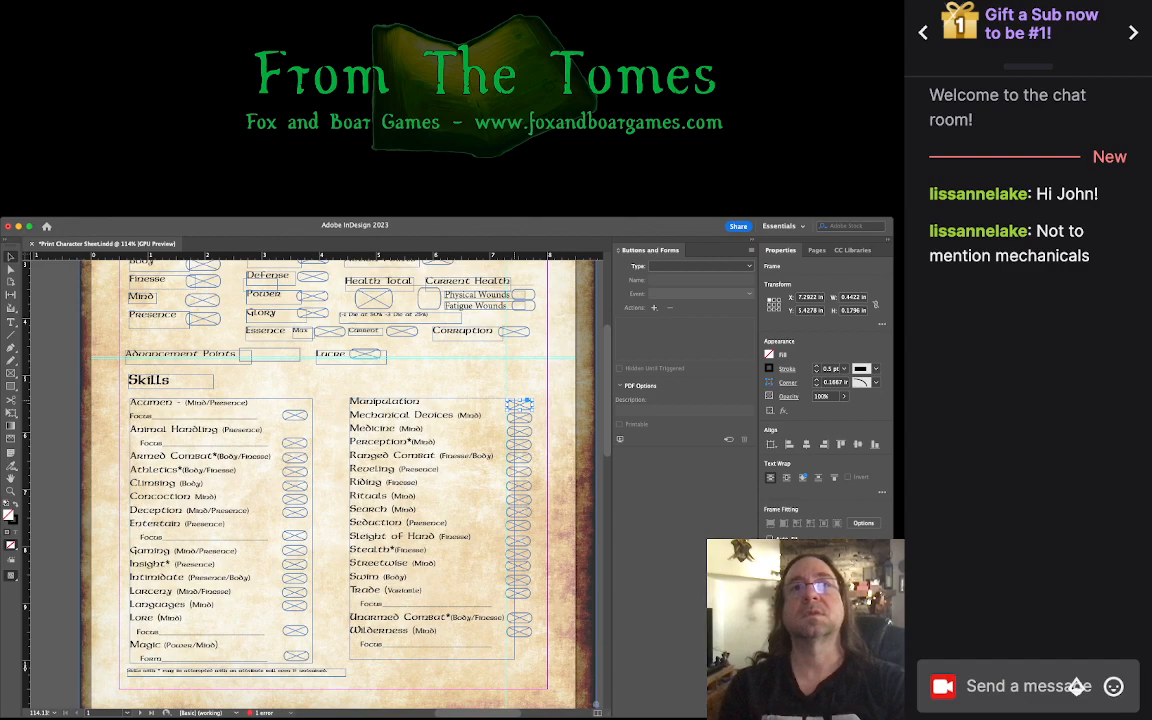
click(456, 357)
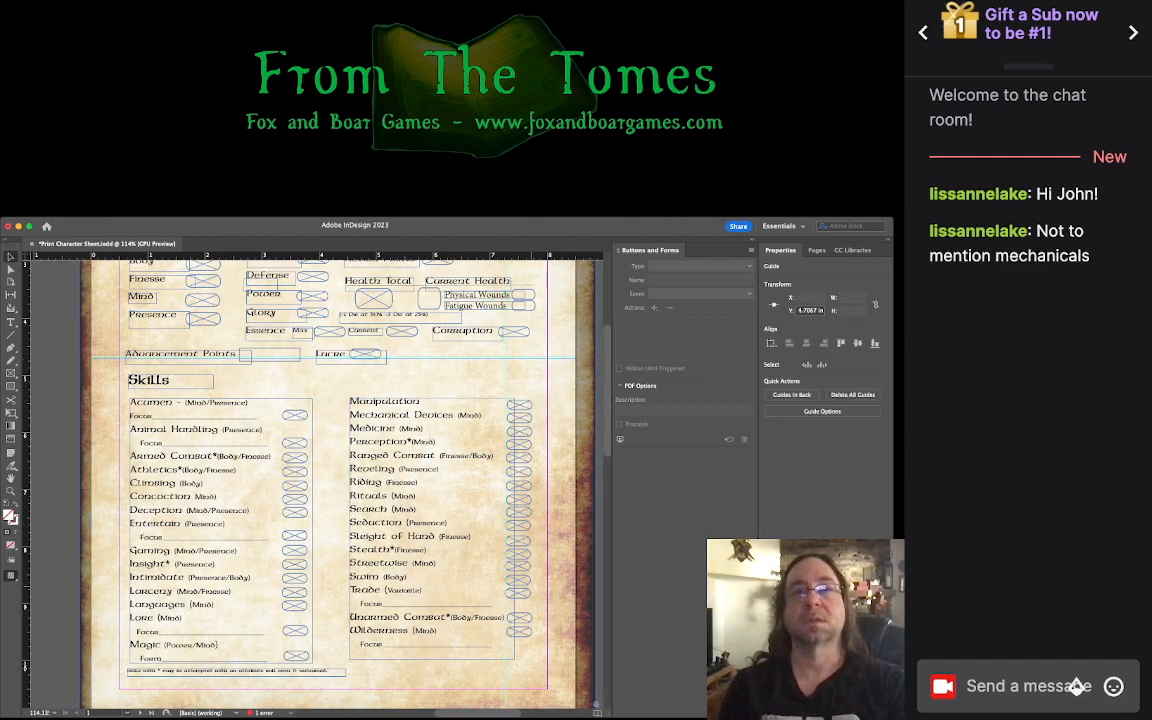
drag(519, 631, 519, 643)
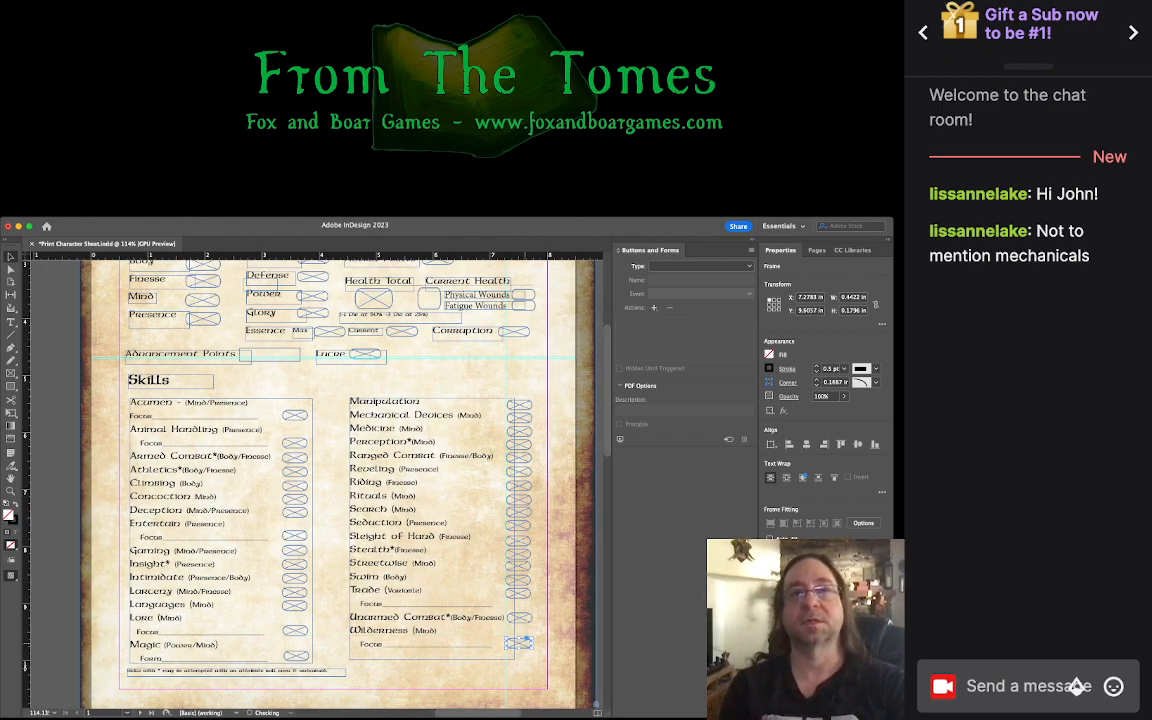
Step: Move the Trade score box down to its Focus line and align the Unarmed Combat box at about Y 9.17 in
drag(518, 593, 518, 603)
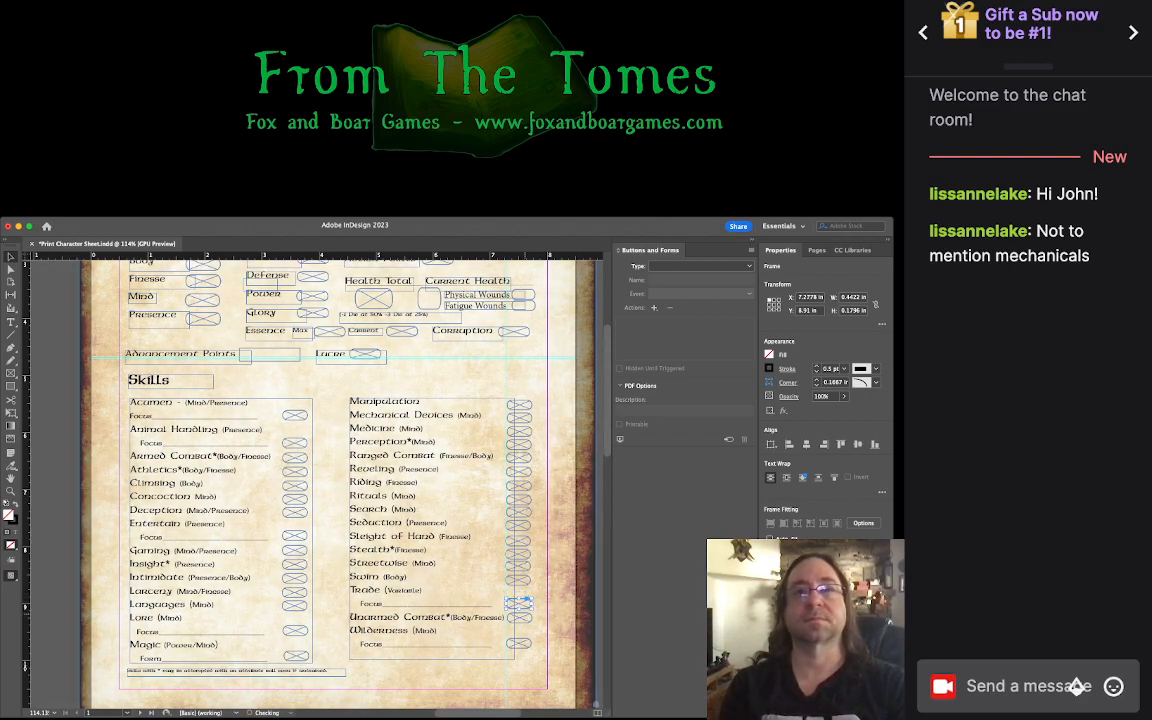
key(Up)
key(Up)
drag(522, 600, 522, 617)
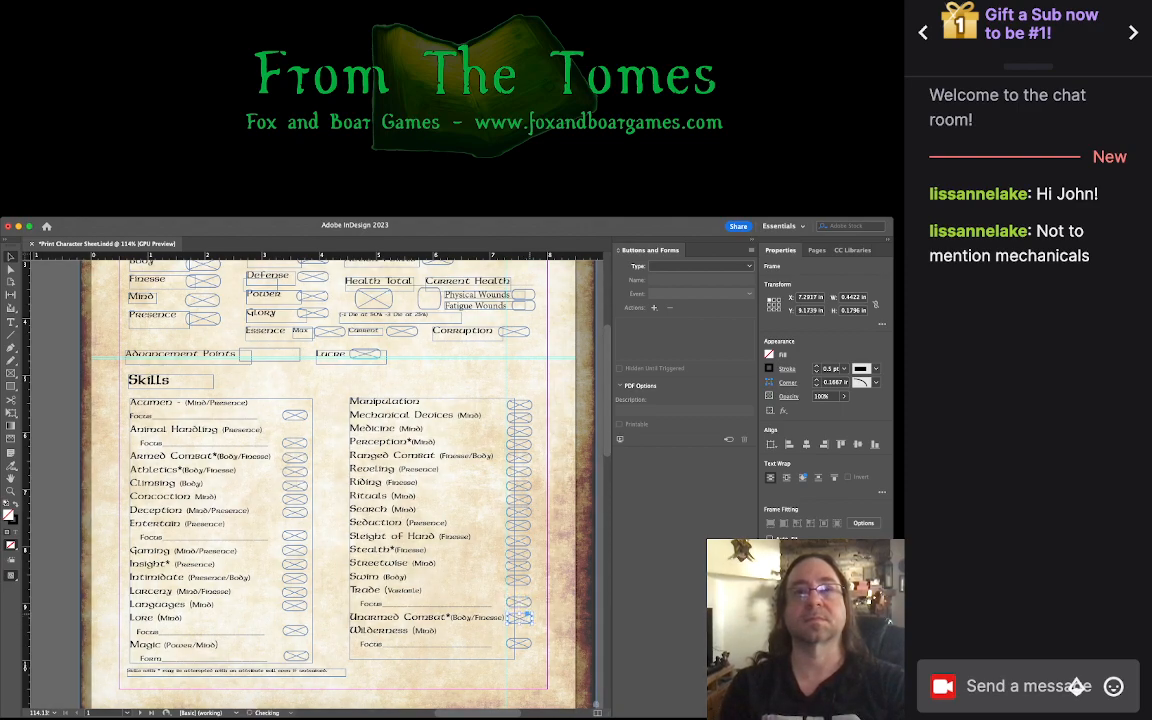
key(super+shift+a)
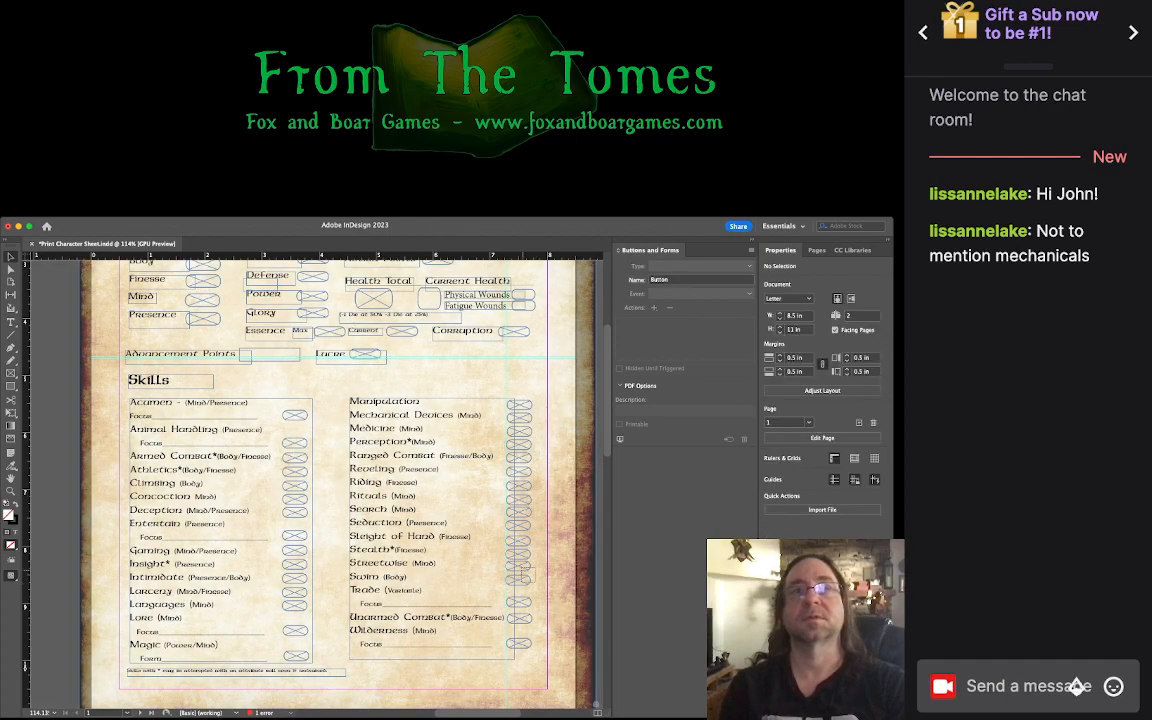
Step: Select the score boxes from Manipulation through Swim and nudge them up to about Y 5.39 in
drag(517, 448, 518, 402)
key(Up)
key(Up)
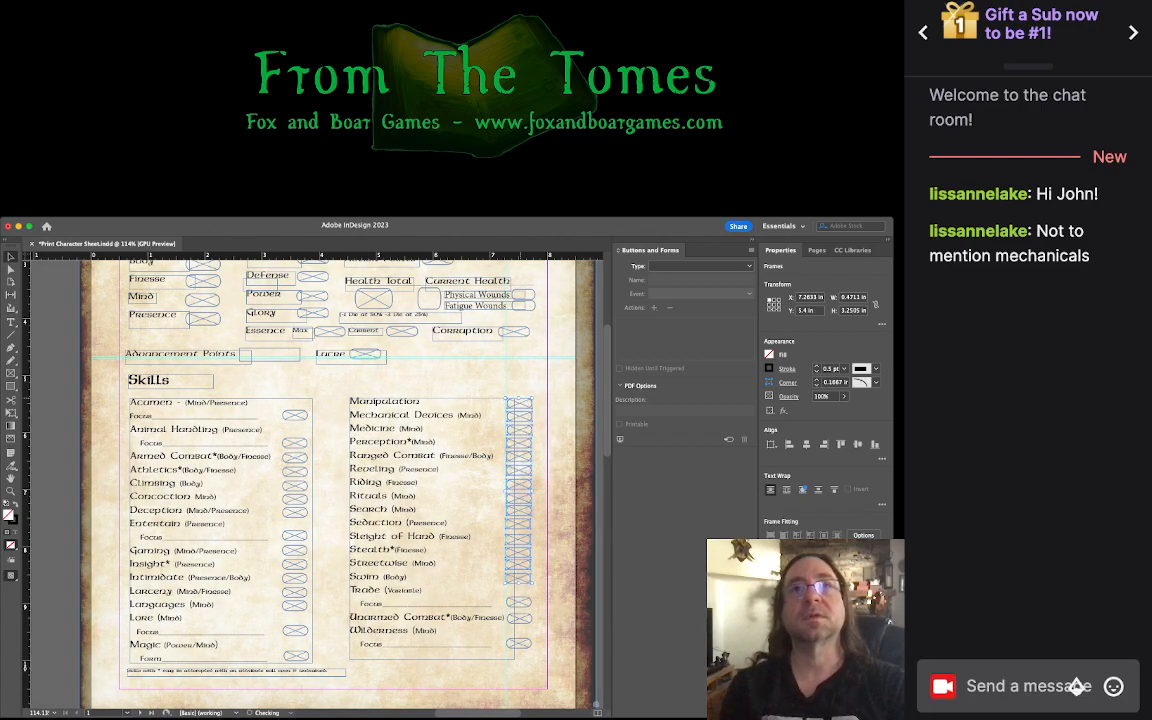
key(Up)
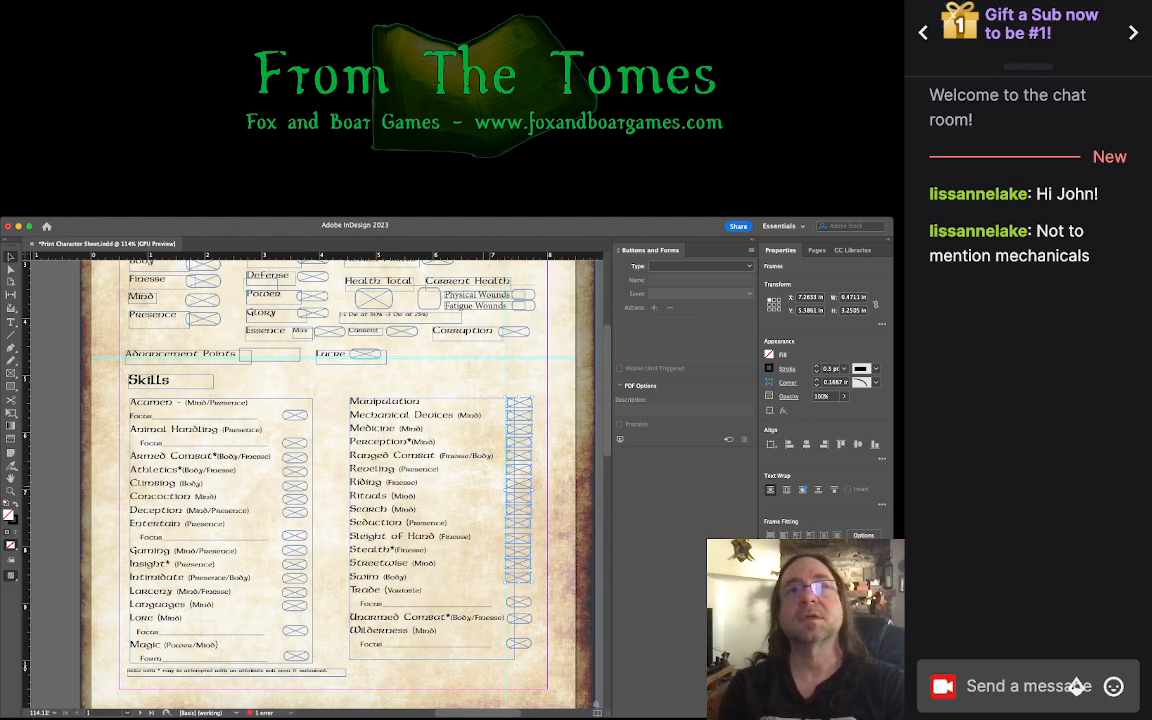
key(Up)
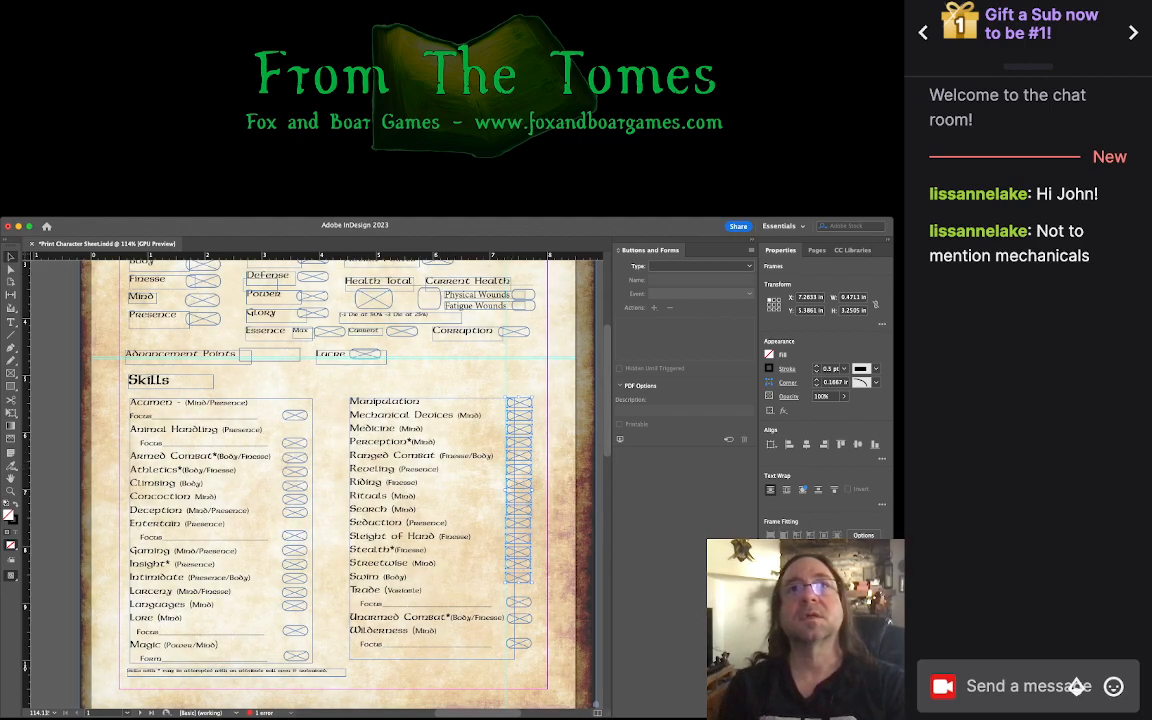
Step: Use horizontal guides to check alignment and shift the Manipulation-to-Swim boxes to about X 7.28 in, Y 5.31 in
drag(415, 290, 415, 405)
key(Down)
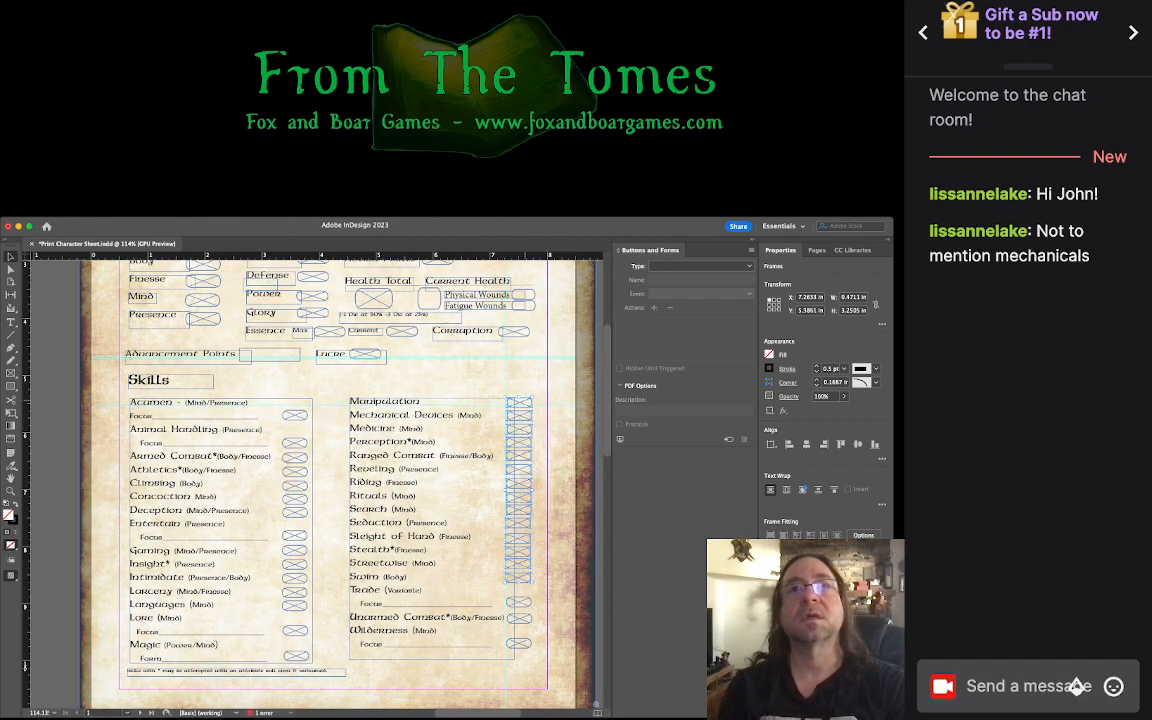
drag(519, 402, 520, 398)
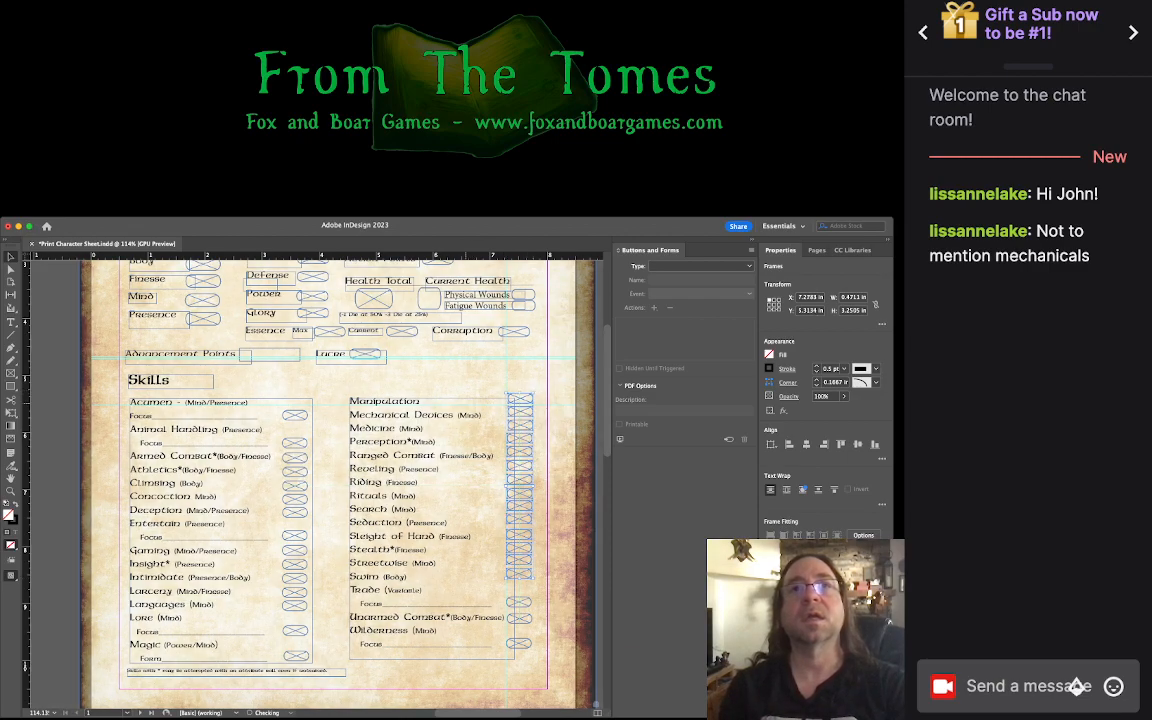
drag(300, 256, 300, 359)
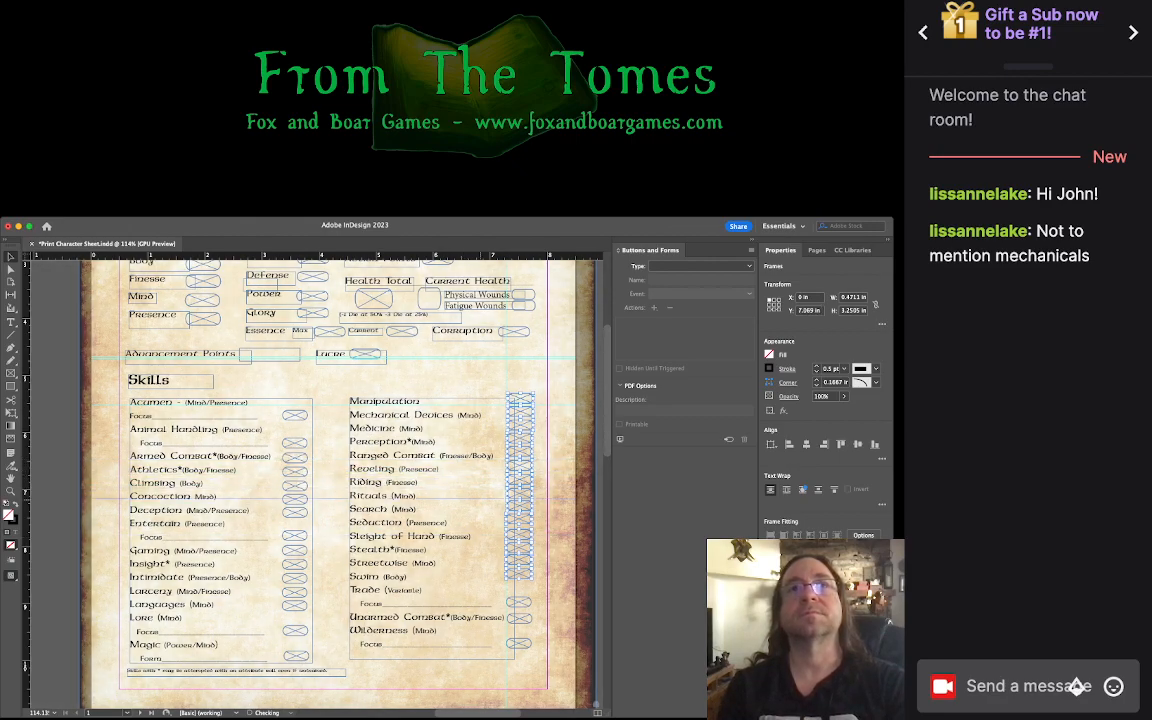
key(super+shift+a)
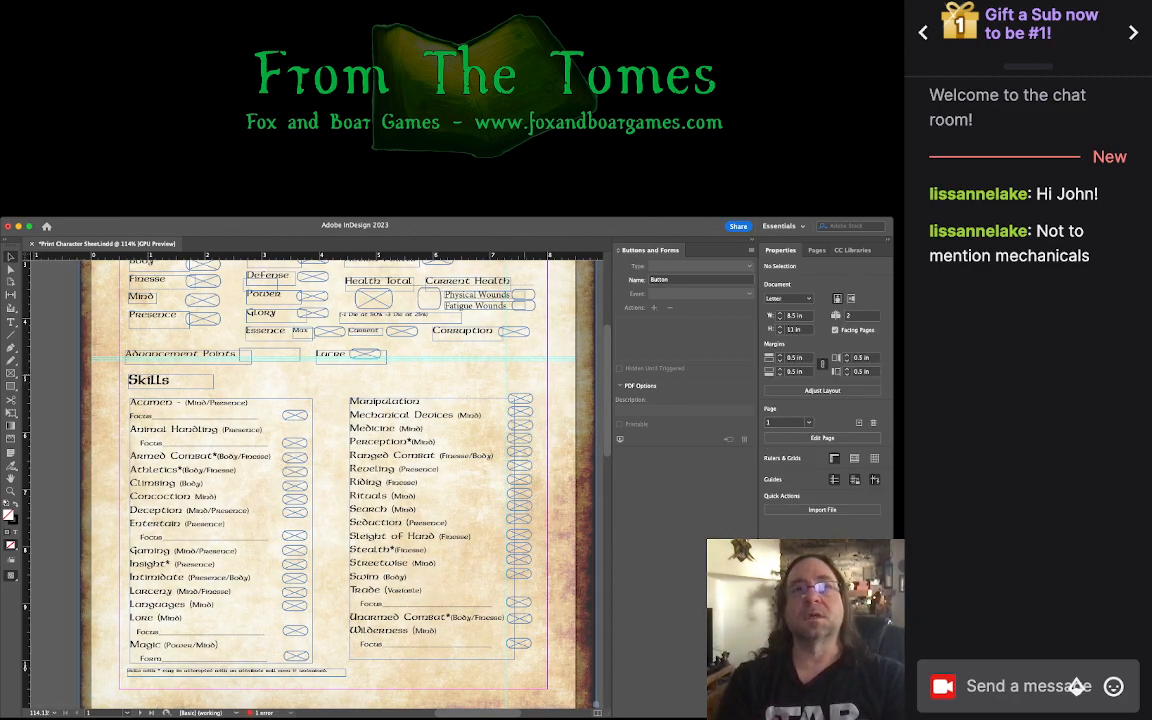
Step: Reselect the Manipulation-to-Swim boxes, nudge them down to about Y 5.36 in and save the document
drag(556, 387, 523, 583)
key(Down)
key(Down)
key(Down)
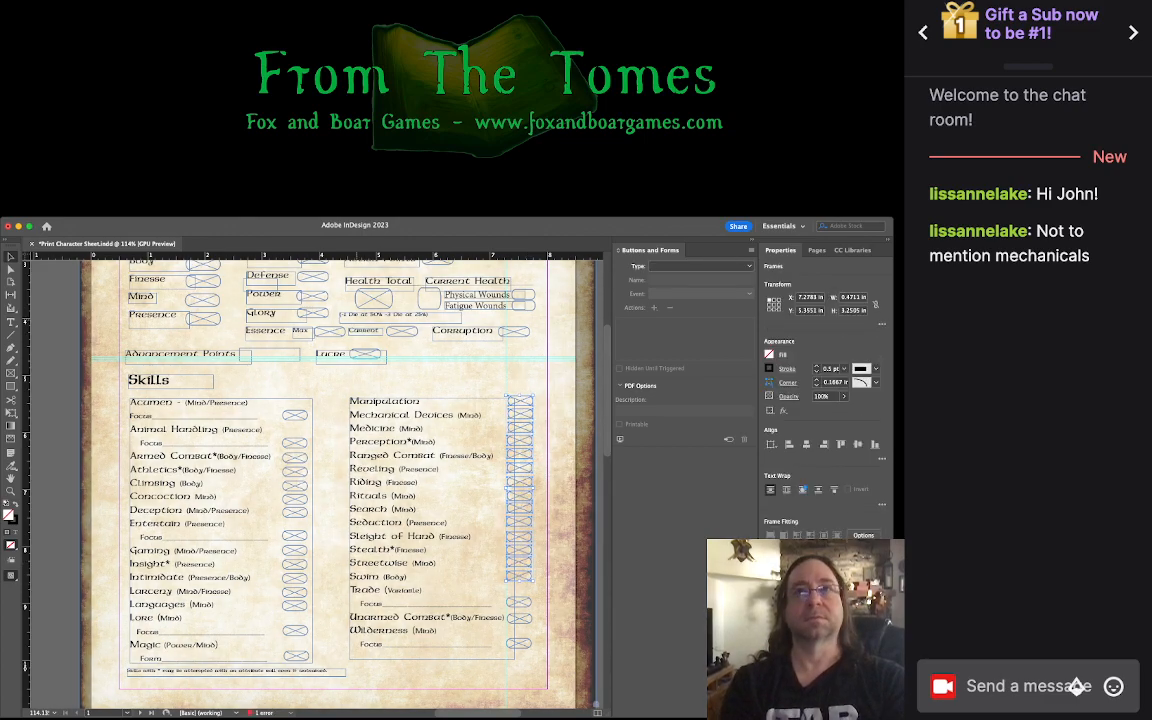
key(super+s)
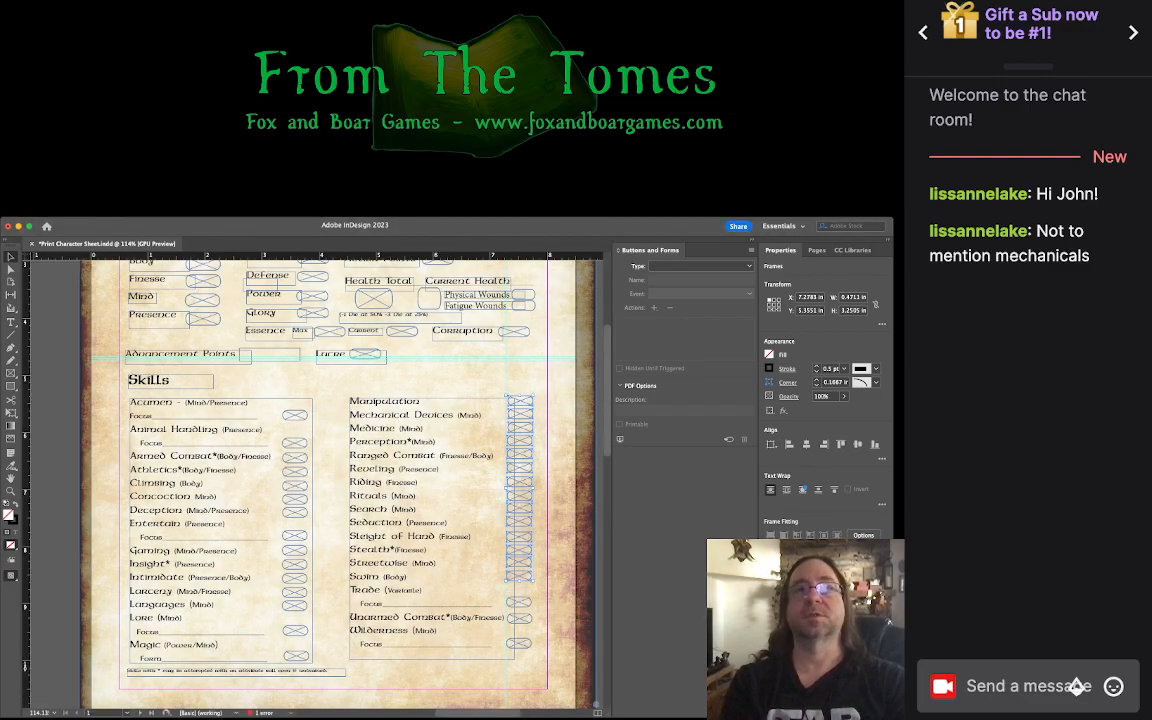
Step: Deselect the boxes and look over page 1 from the header fields down to the Skills section
scroll(310, 480, down, 2)
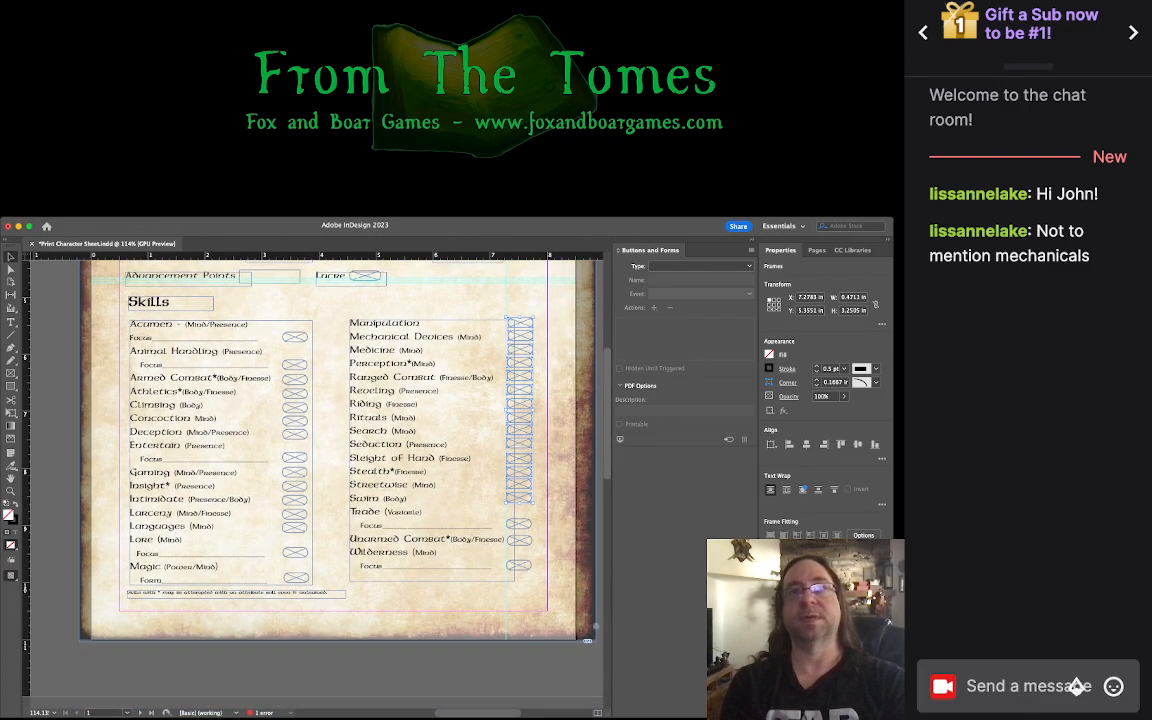
scroll(310, 480, up, 3)
scroll(310, 480, up, 4)
scroll(310, 480, down, 2)
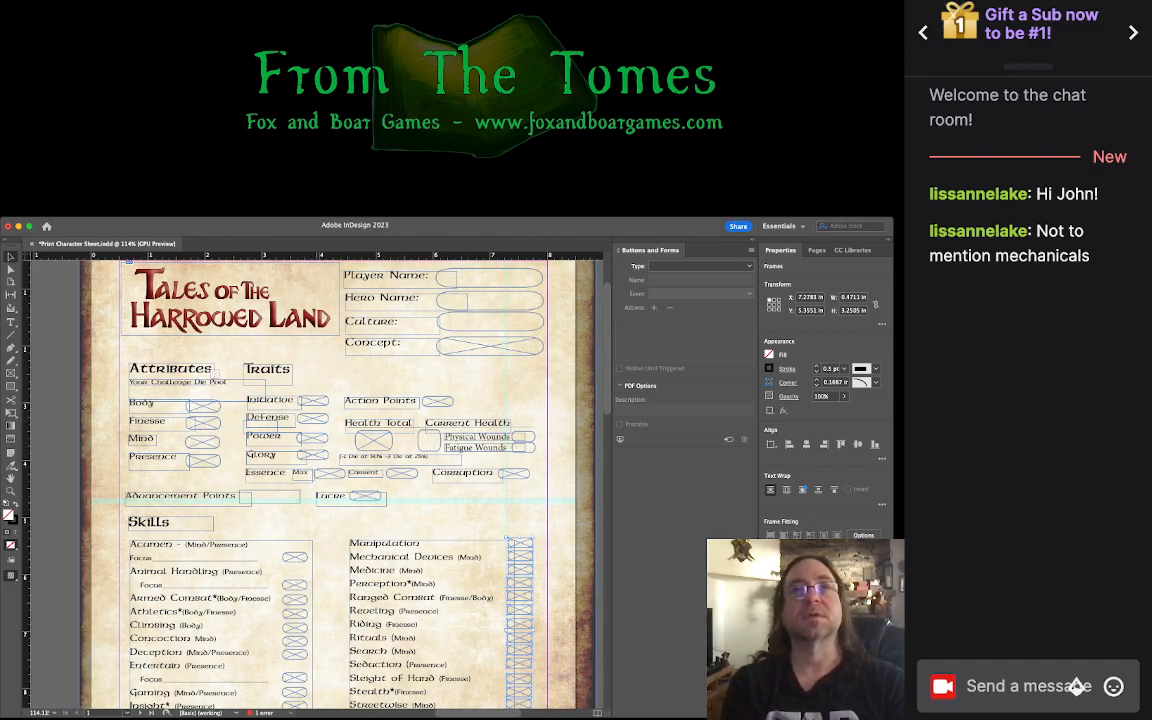
key(super+shift+a)
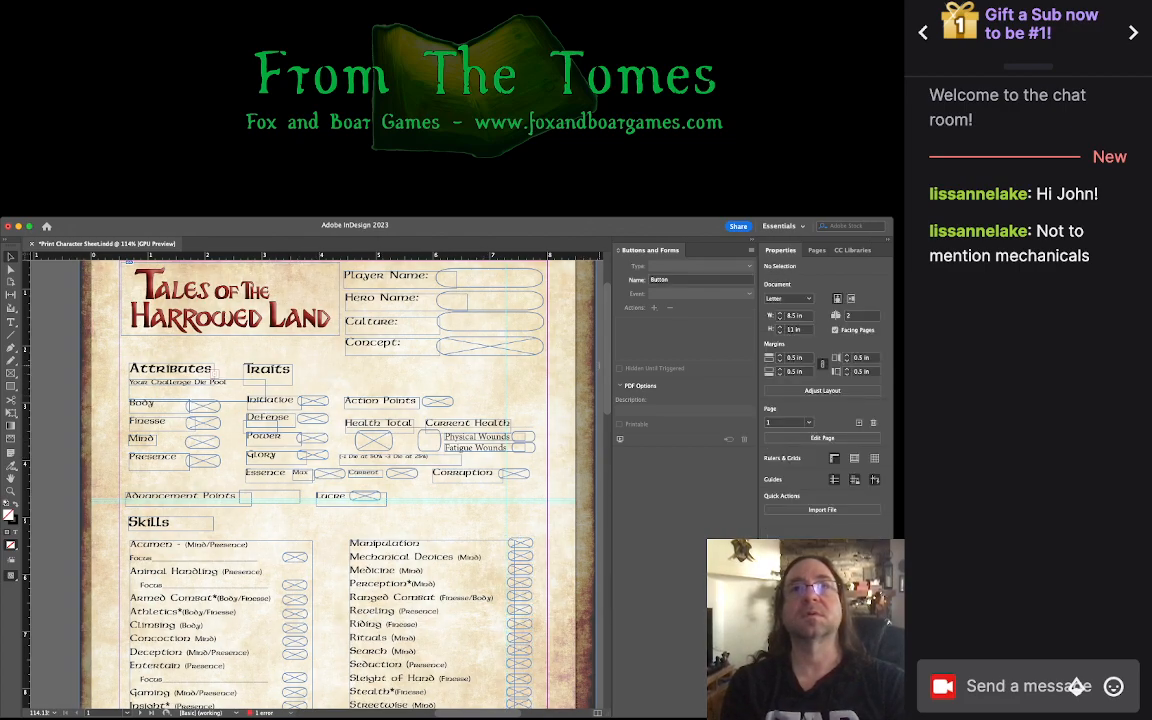
scroll(587, 624, down, 5)
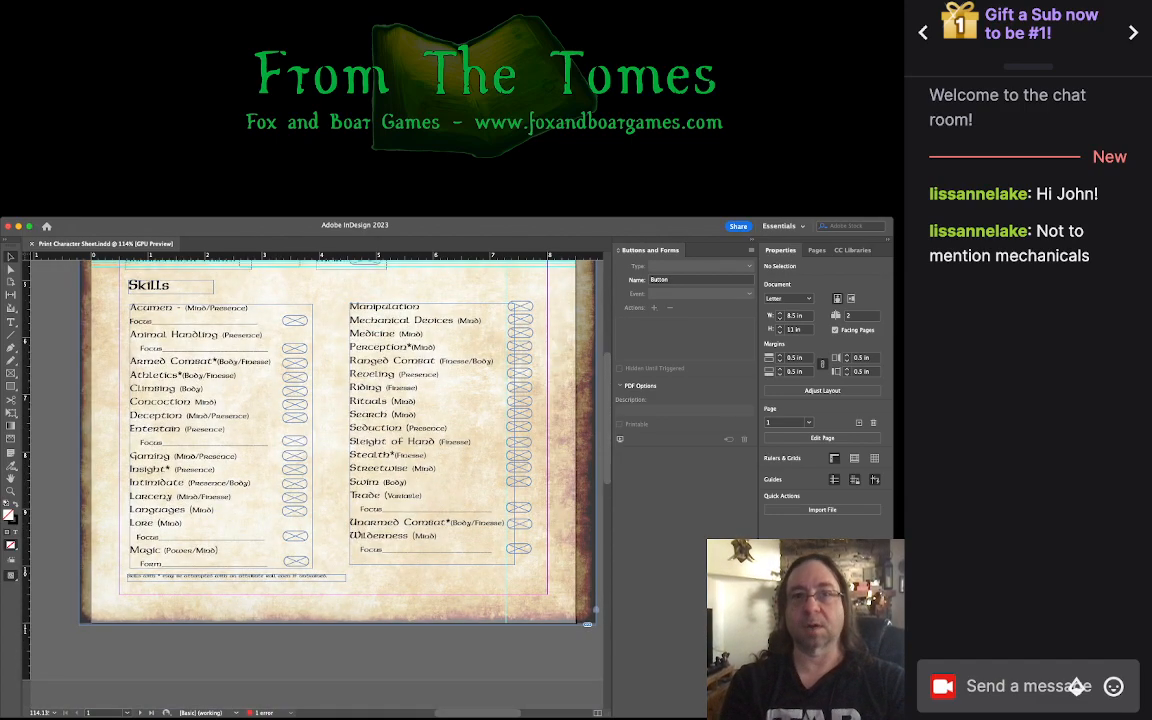
Step: Review page 1 once more, from the title and header fields through the attributes to the bottom of the skills list
key(super+Tab)
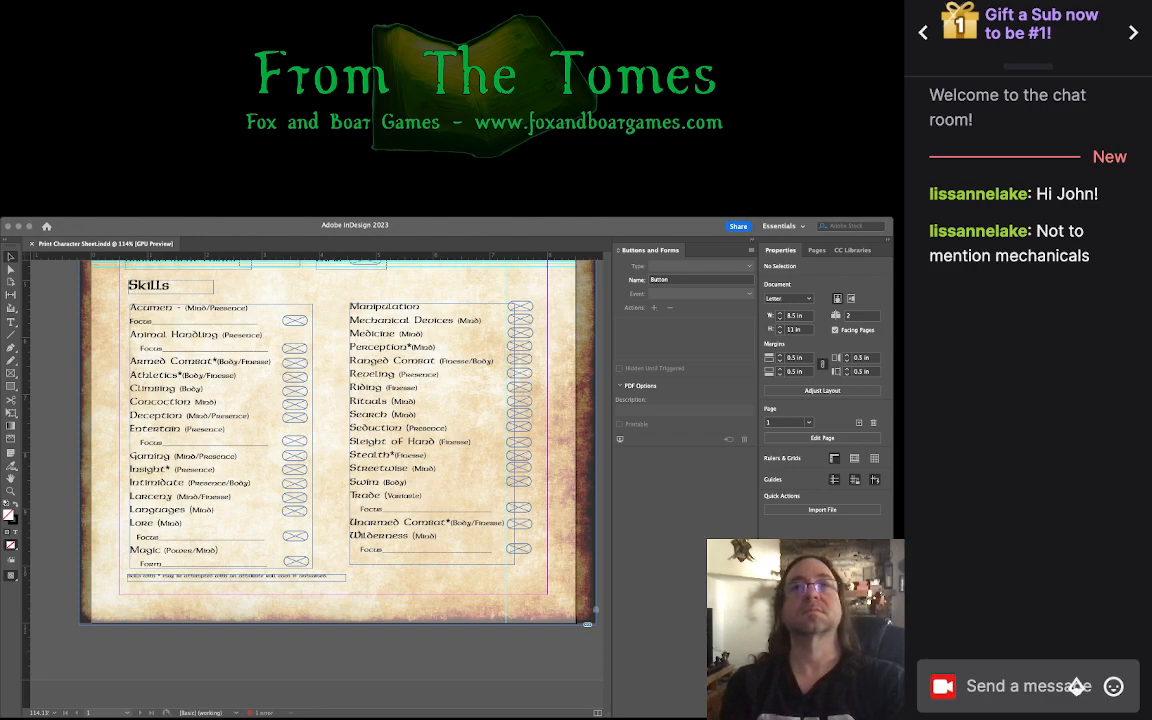
key(super+Tab)
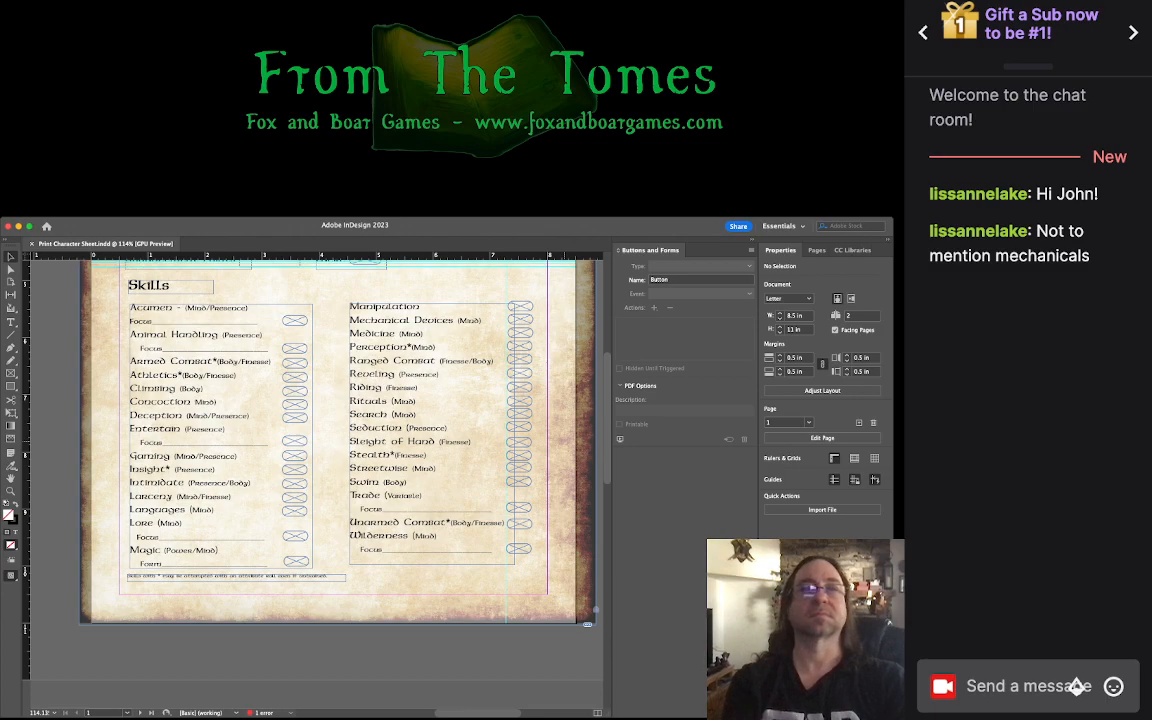
scroll(335, 440, down, 1)
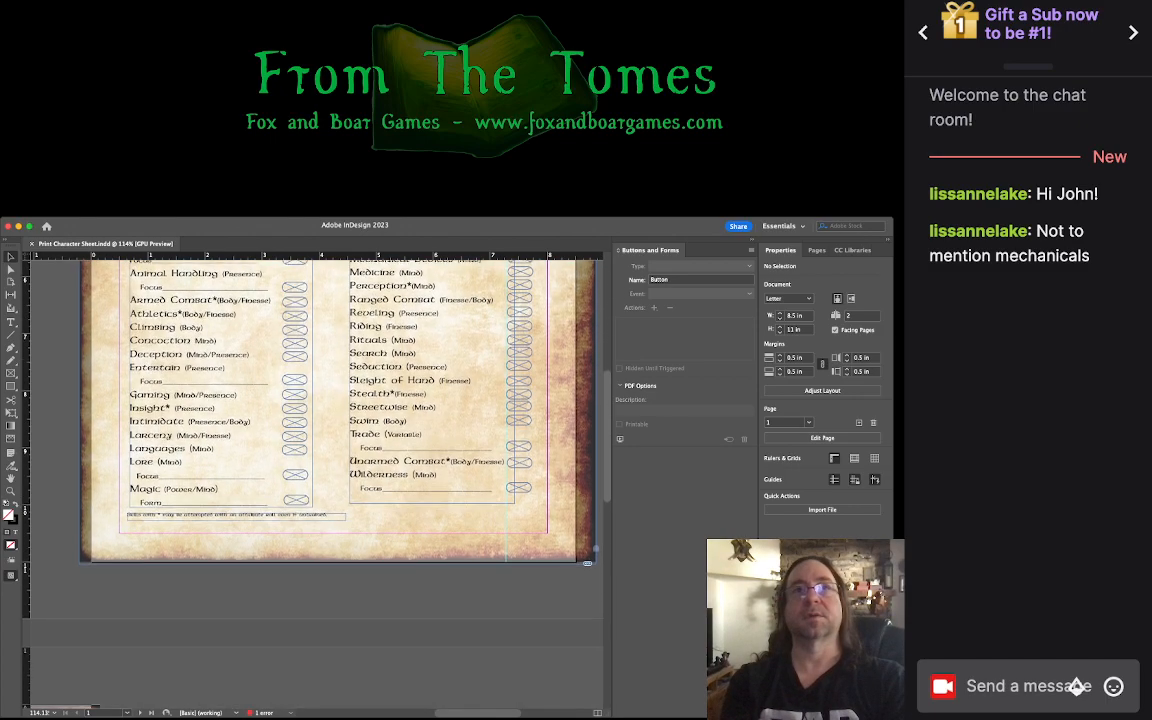
scroll(335, 440, up, 6)
scroll(335, 440, down, 1)
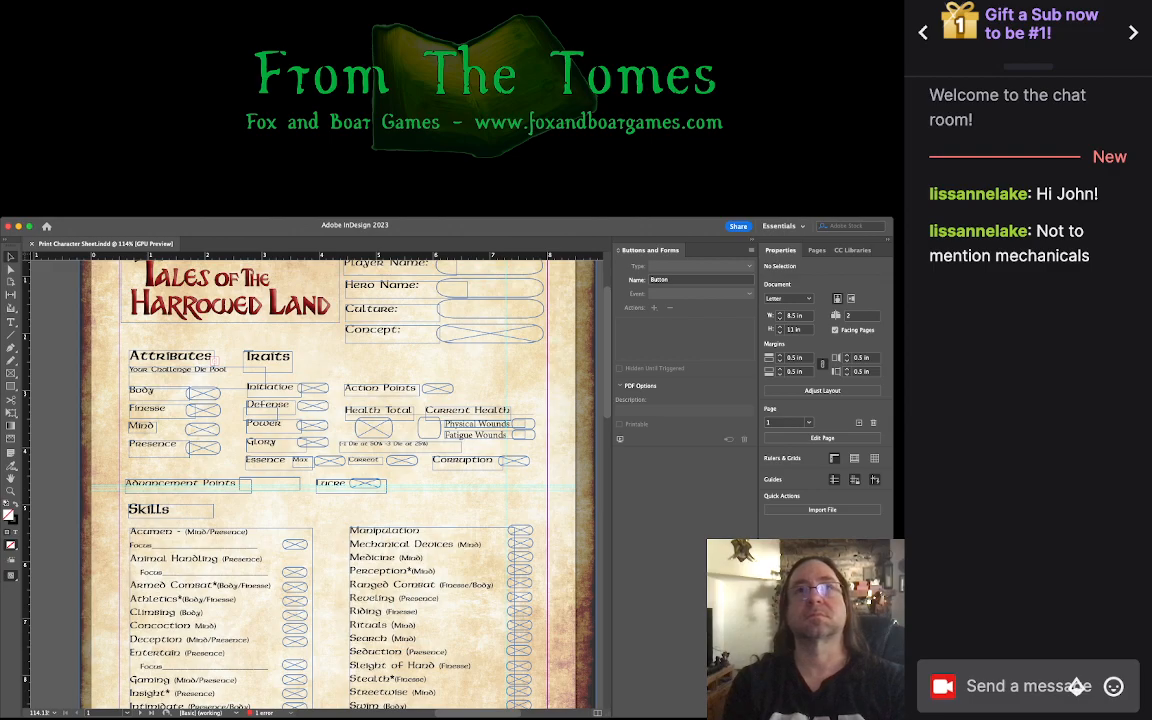
scroll(320, 480, down, 1)
scroll(320, 480, up, 5)
scroll(320, 480, down, 5)
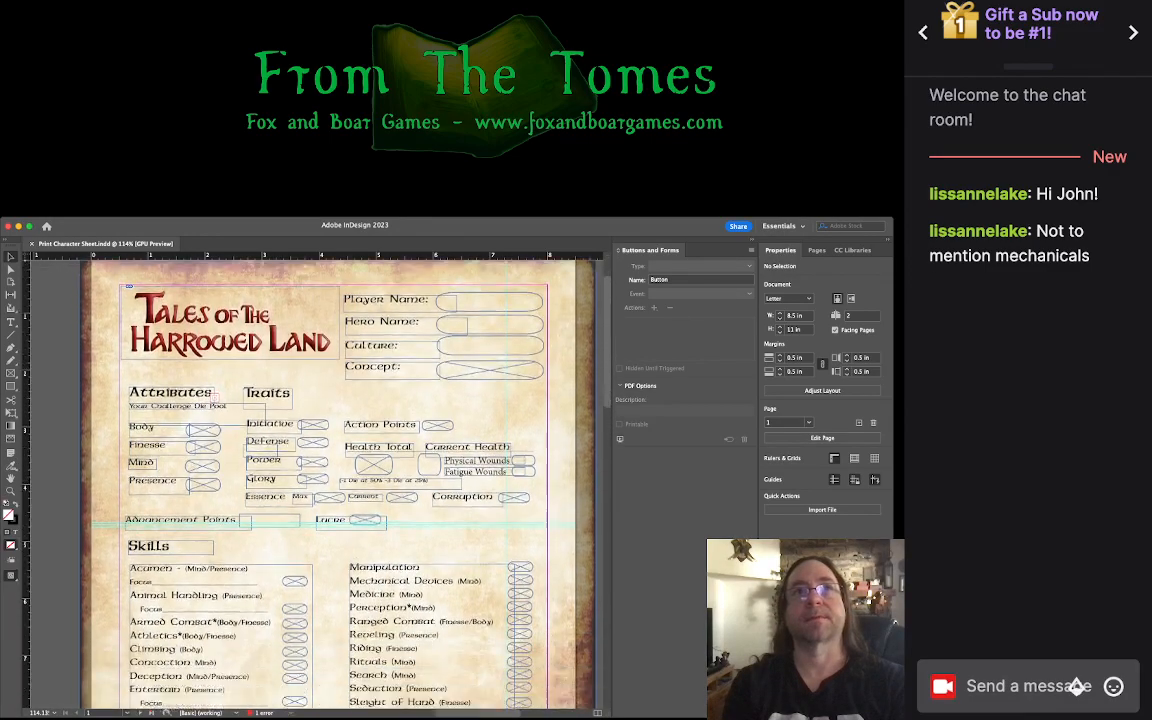
scroll(320, 480, up, 1)
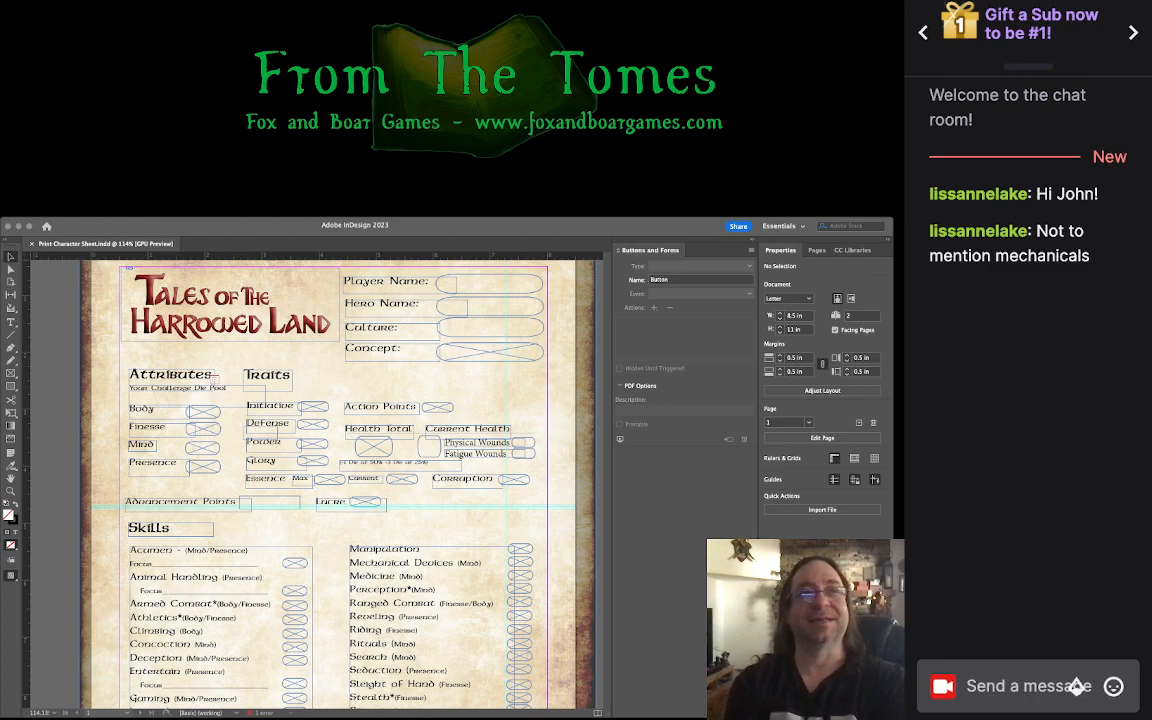
key(super+r)
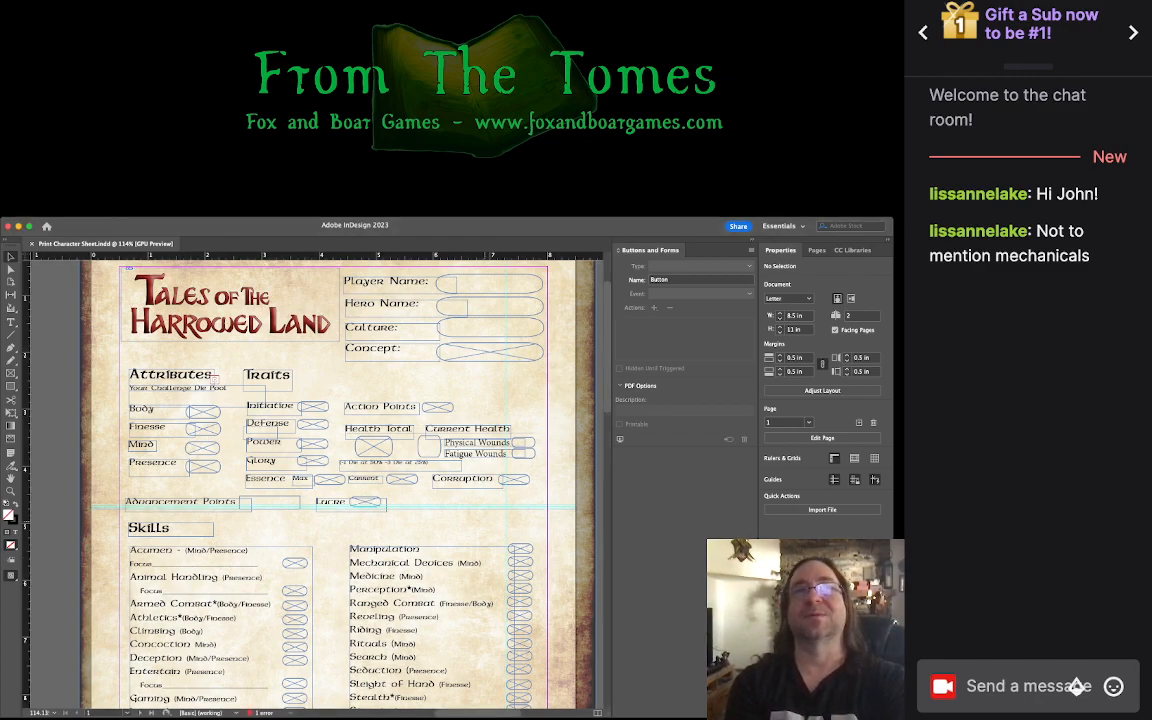
scroll(335, 460, down, 5)
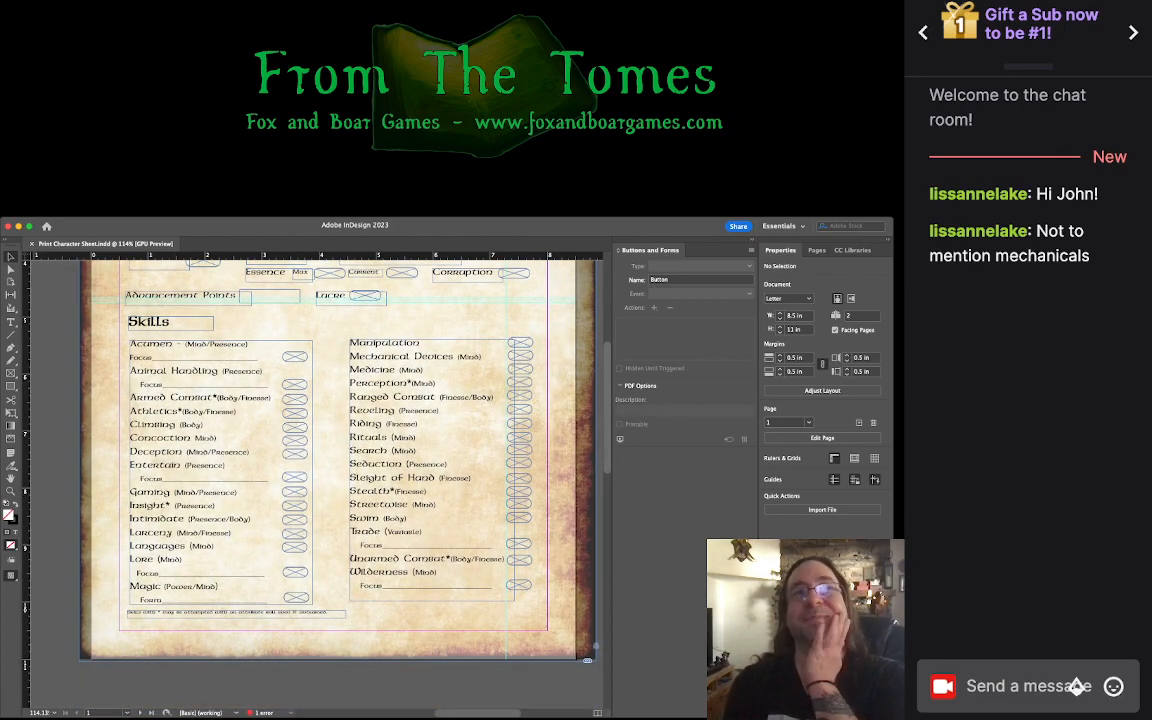
Step: Nudge the Trade, Unarmed Combat and Wilderness score boxes into line with their rows, placing Wilderness at about X 7.28 in, Y 9.62 in
click(519, 544)
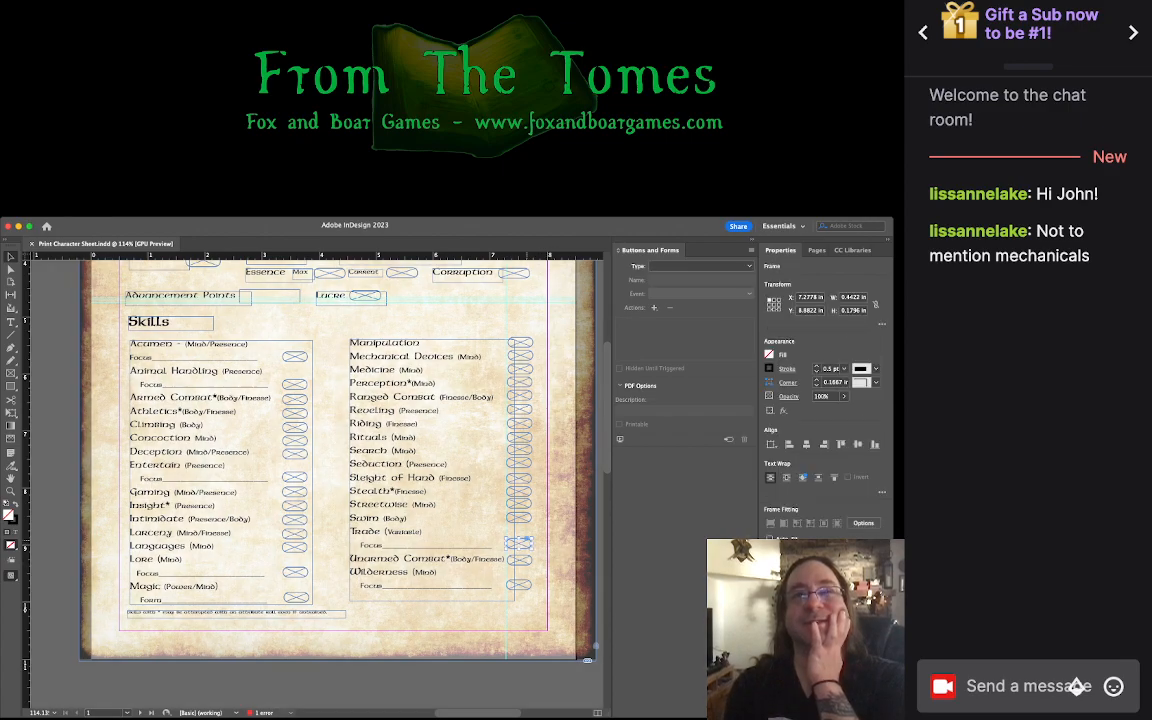
click(519, 560)
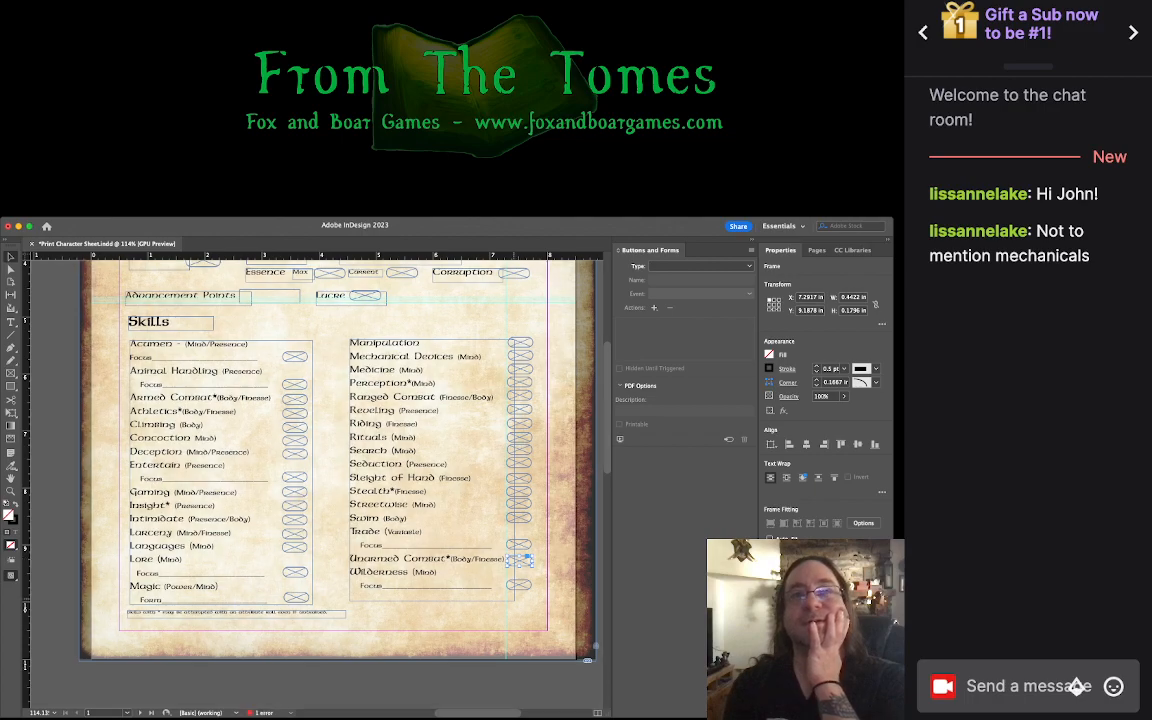
click(519, 584)
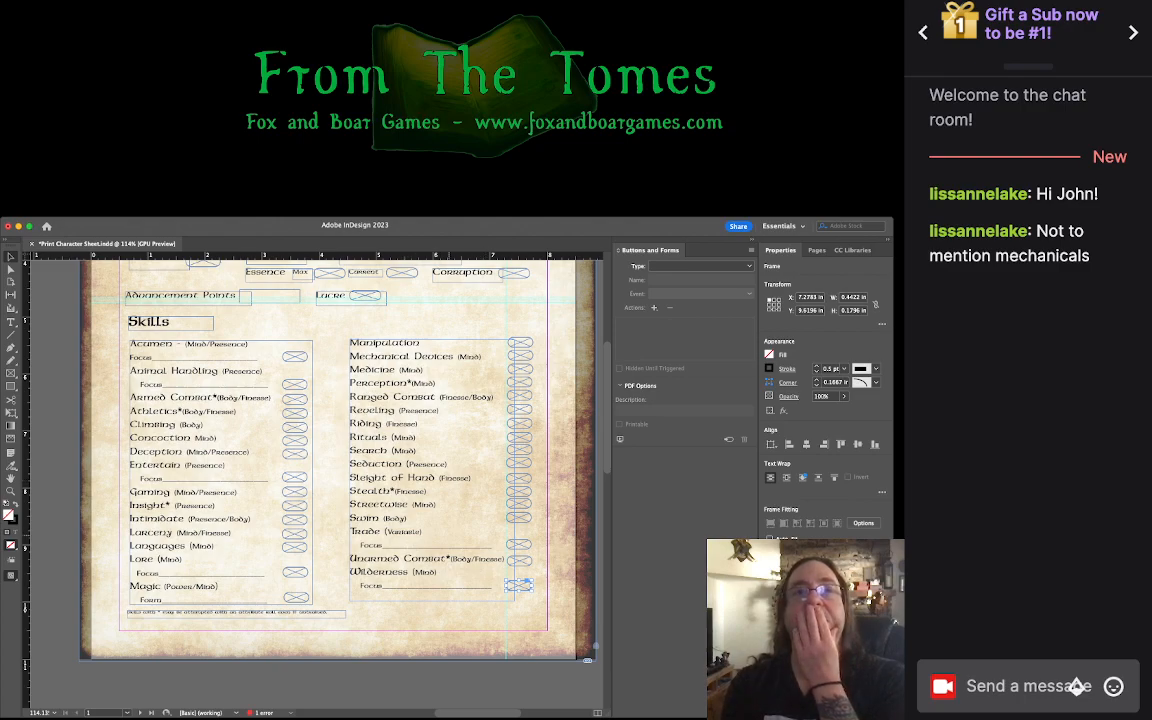
scroll(450, 520, up, 5)
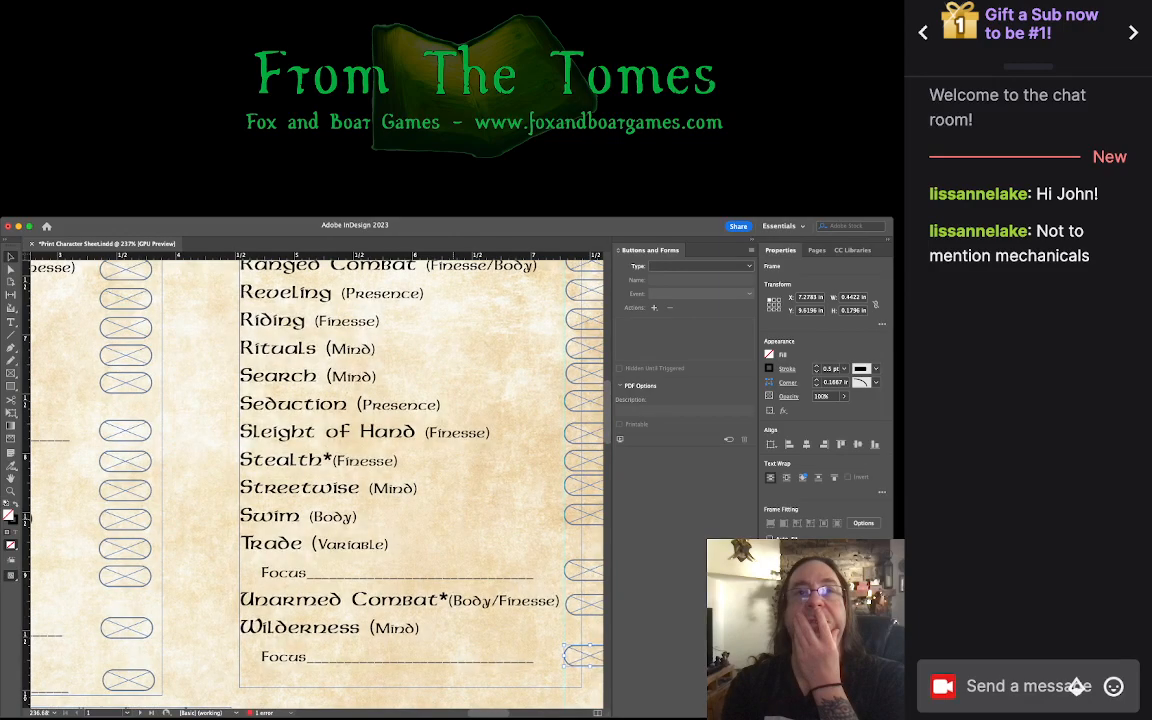
scroll(453, 517, down, 5)
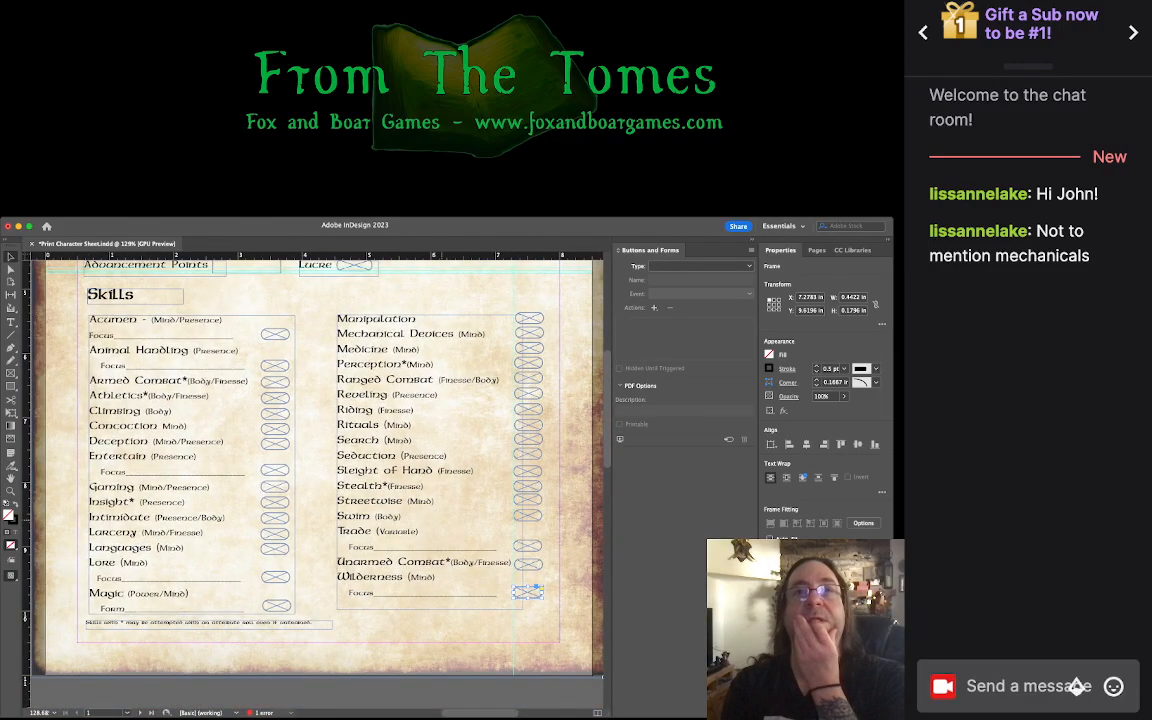
Step: Inspect the text settings of the Manipulation-to-Wilderness list and look through the pages to the Languages and Character Notes sections on page 2
click(453, 517)
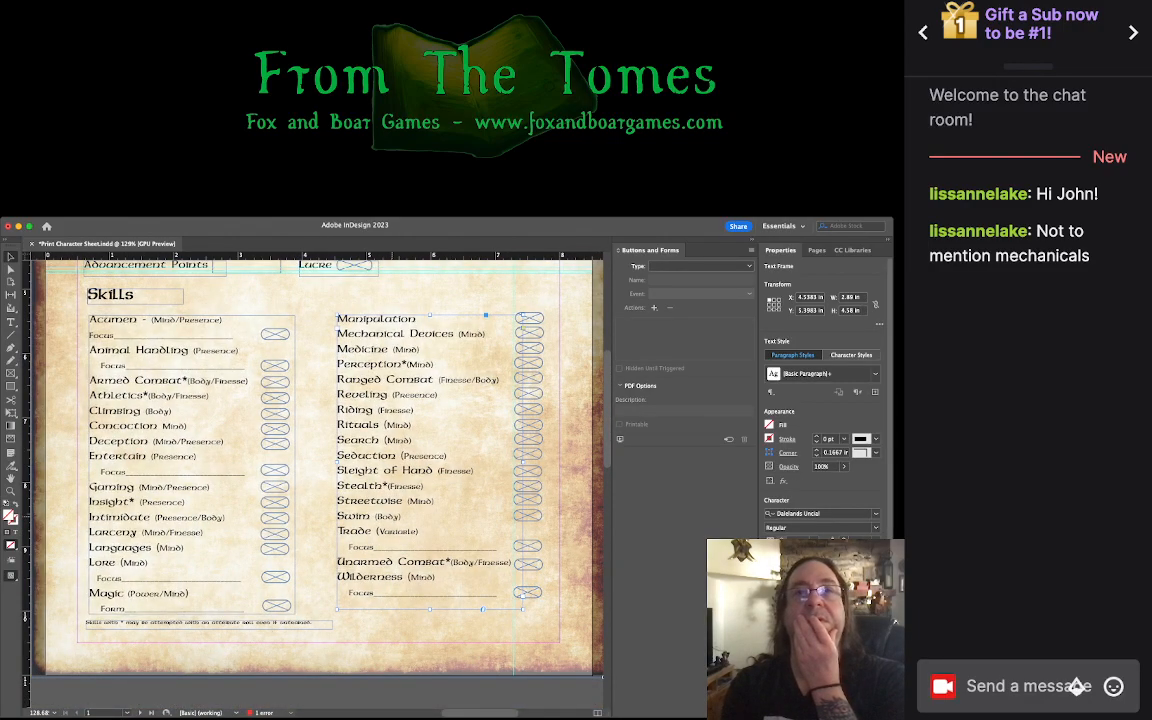
double_click(453, 517)
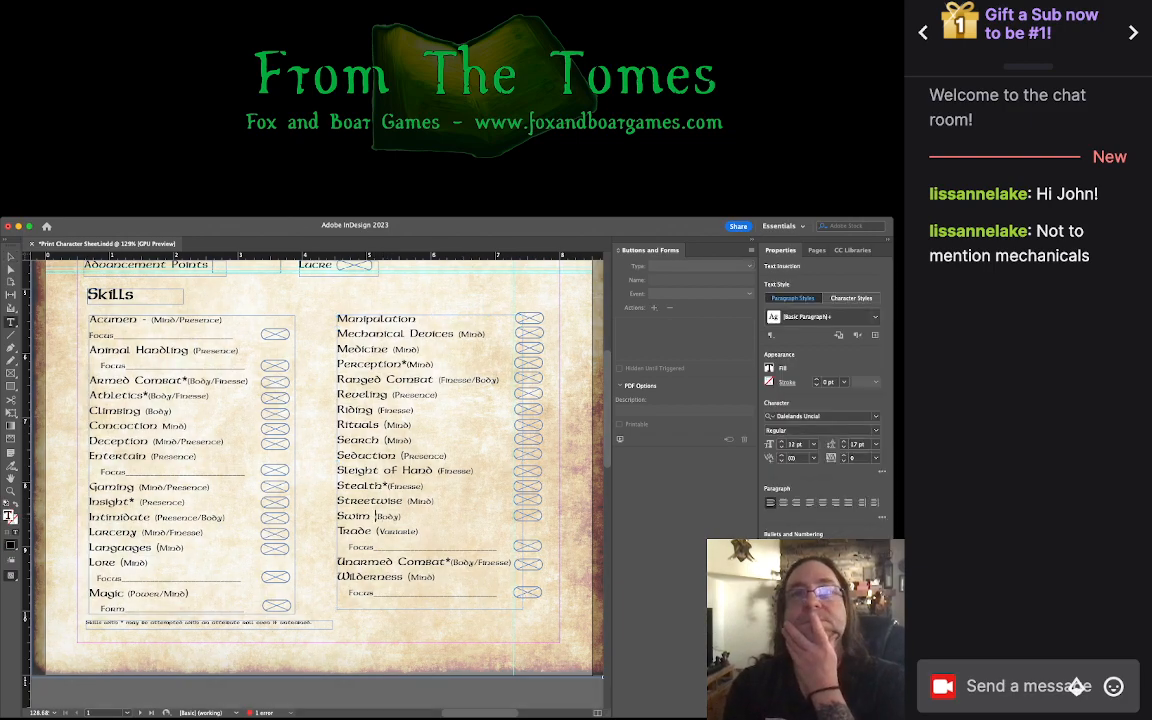
scroll(317, 481, up, 10)
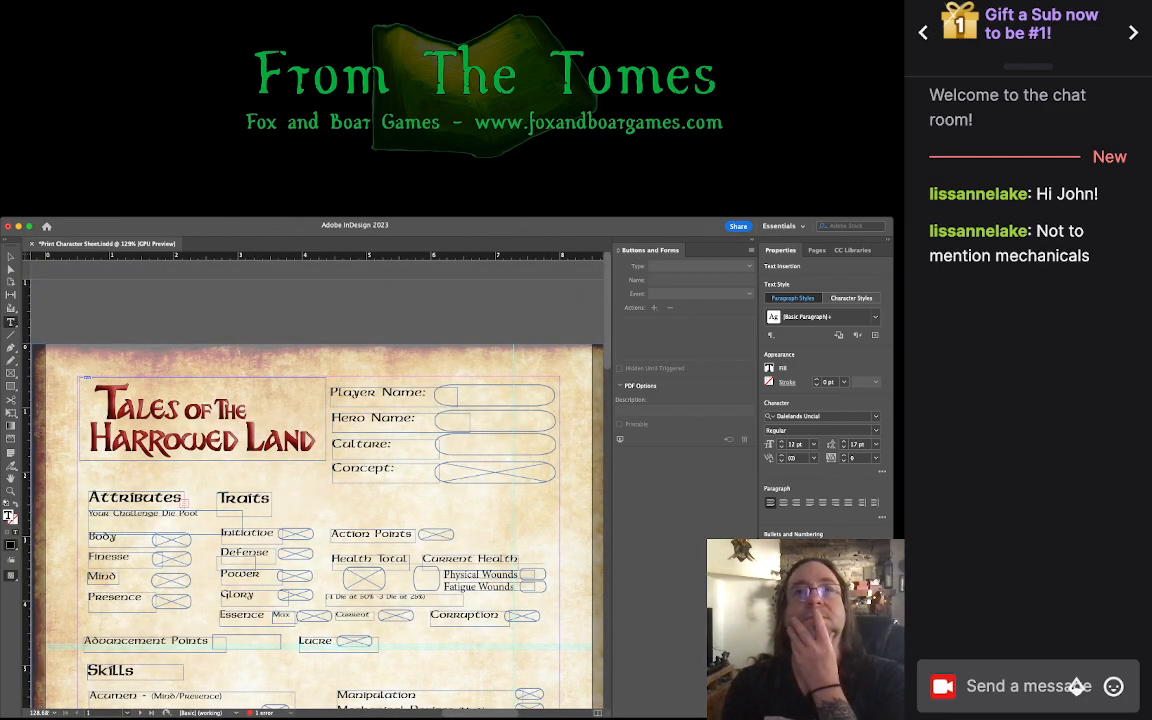
scroll(317, 481, down, 15)
scroll(317, 481, up, 15)
scroll(317, 481, down, 15)
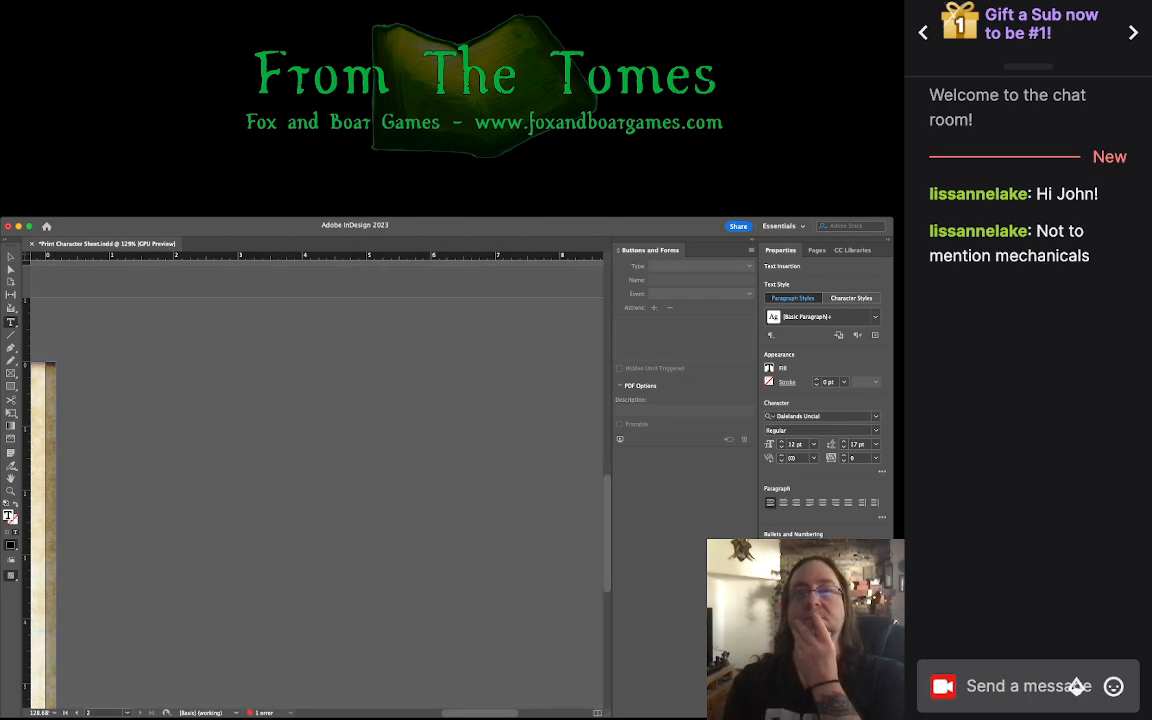
scroll(317, 485, down, 4)
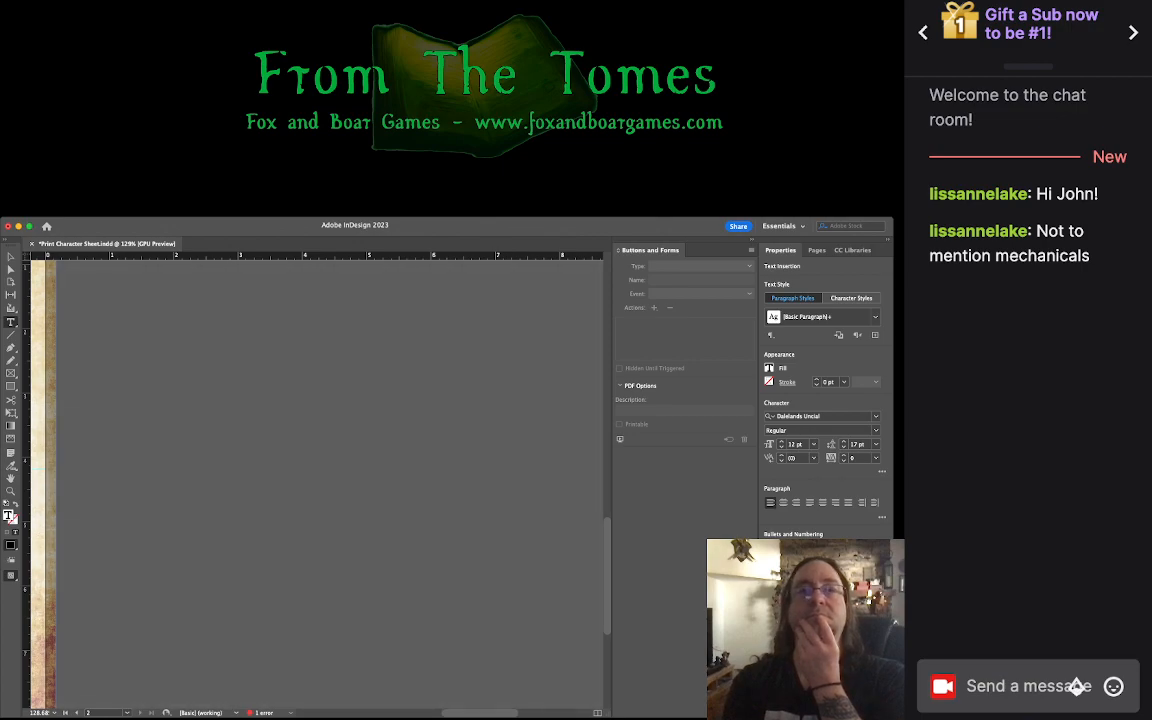
scroll(317, 485, left, 12)
scroll(317, 485, right, 3)
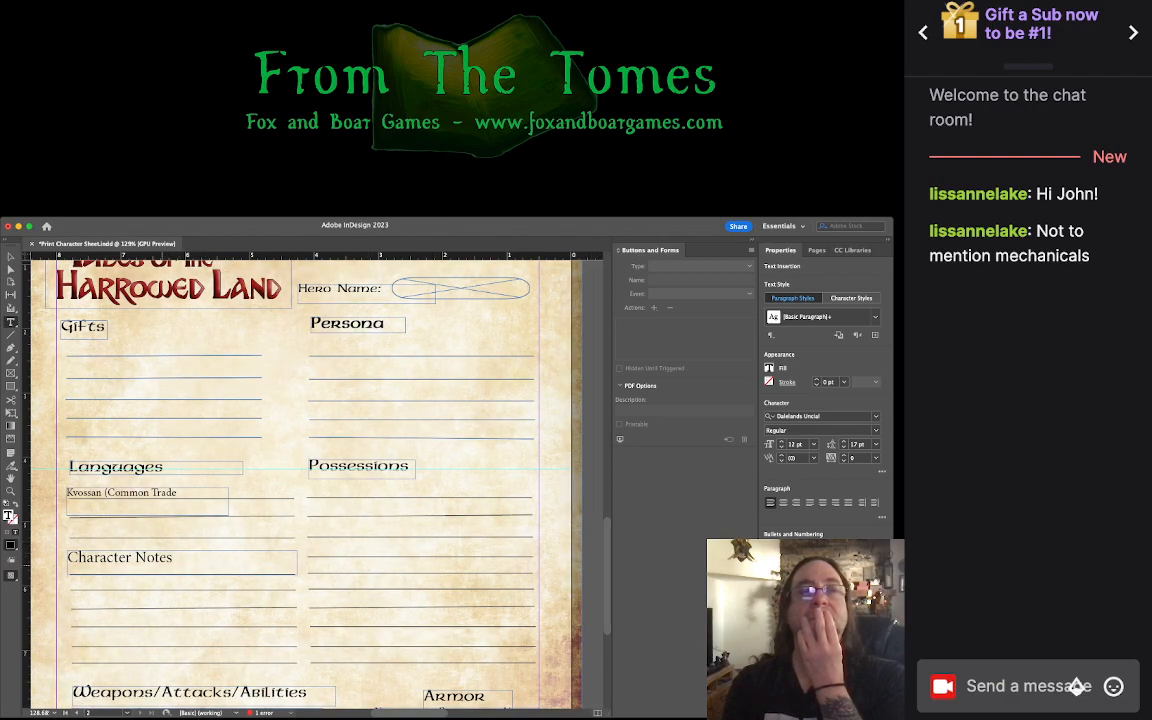
Step: Check the Languages heading's font on page 2 and set the Character Notes heading to Dalelands Uncial Condensed
click(173, 558)
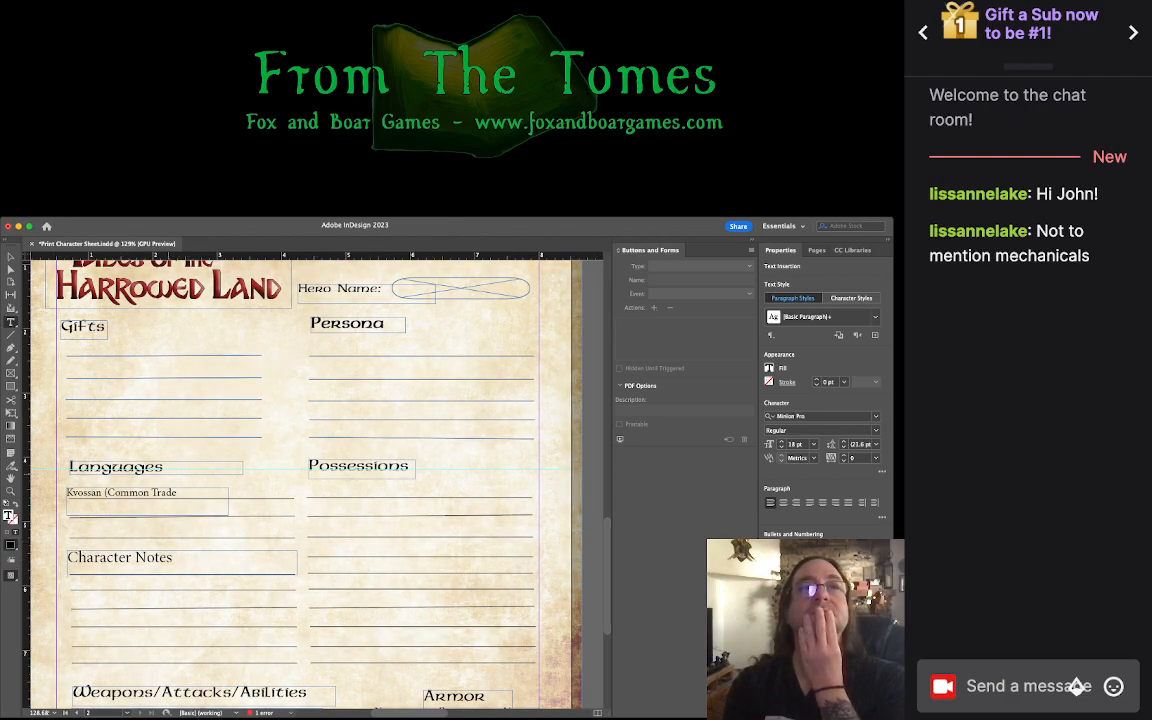
double_click(116, 467)
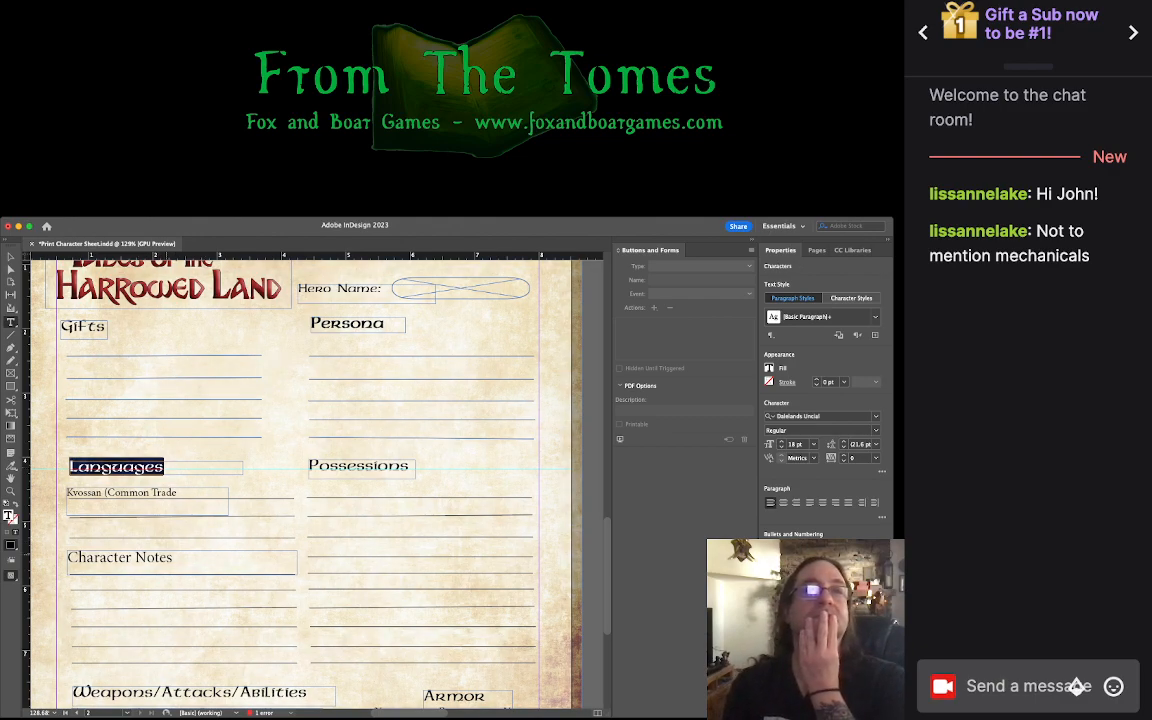
drag(173, 558, 70, 502)
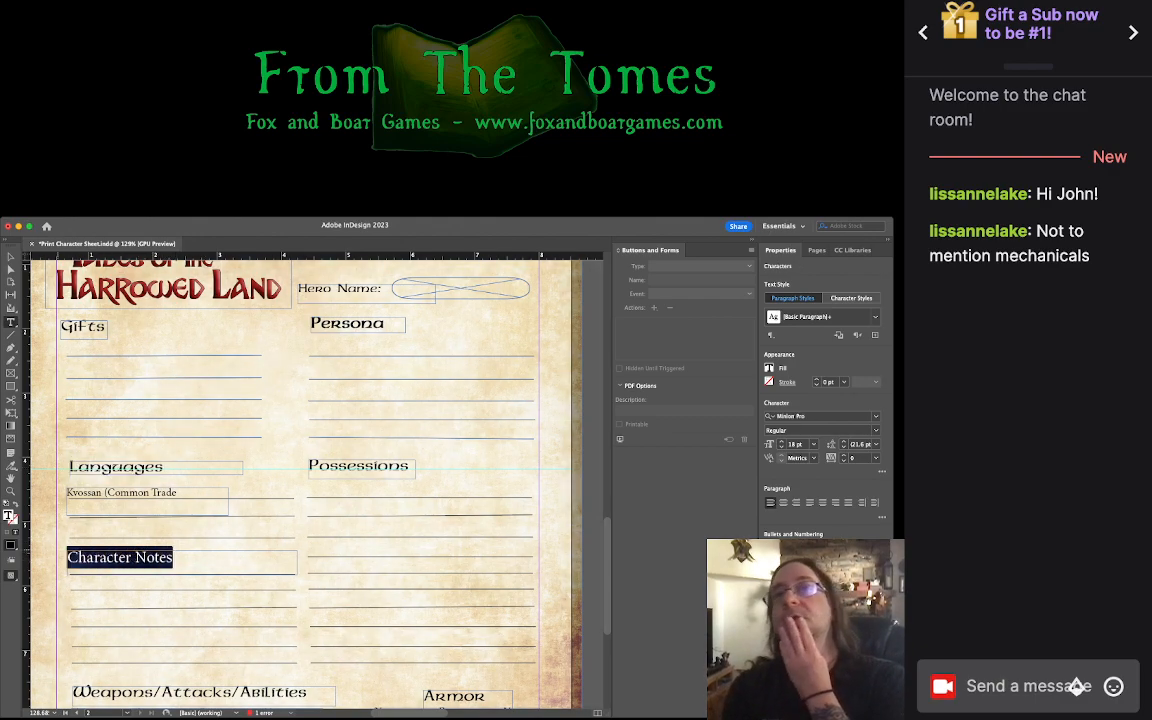
click(800, 416)
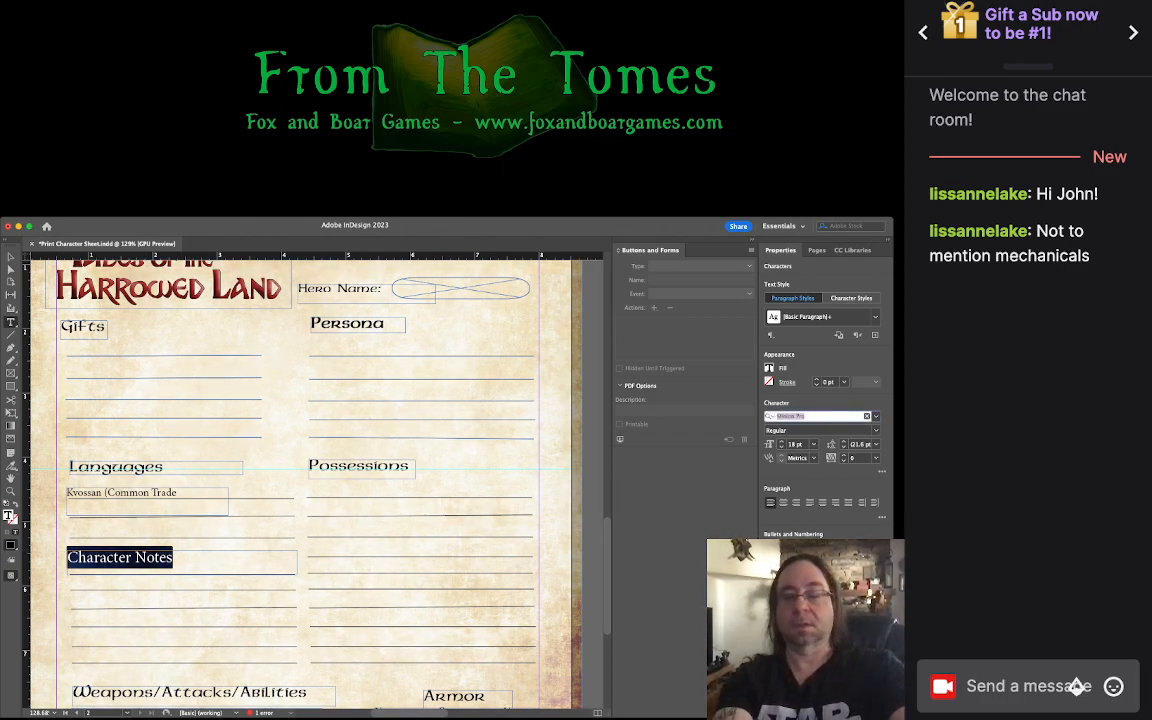
text(dum)
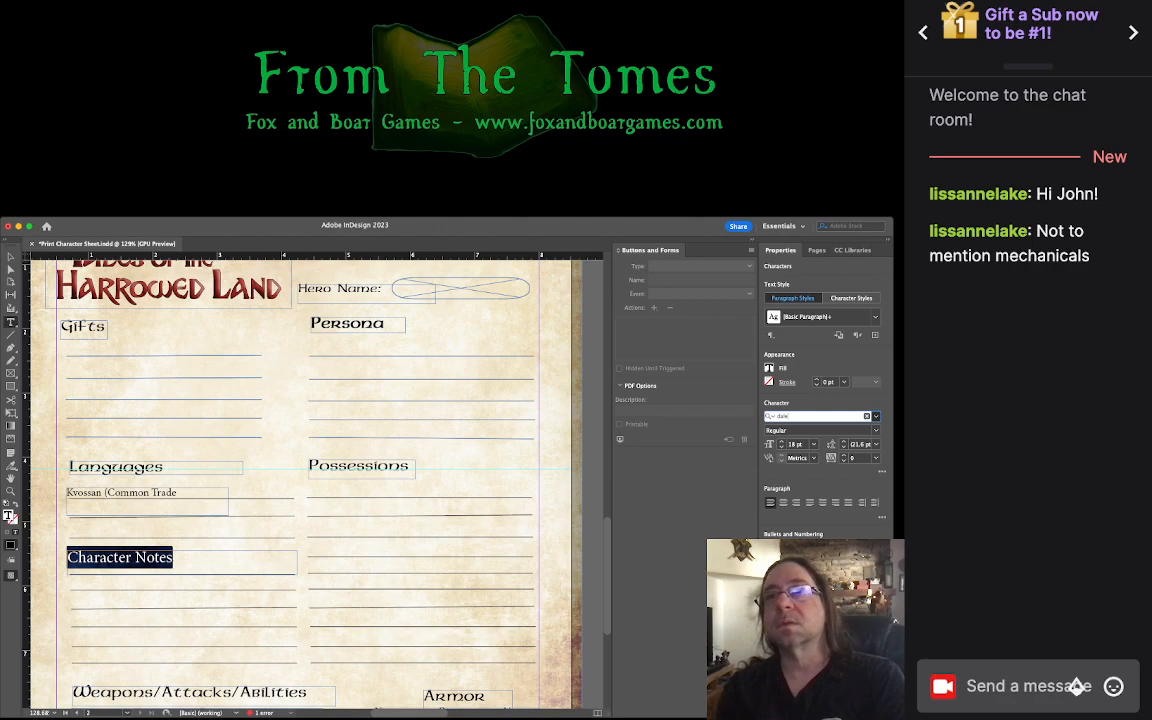
key(Return)
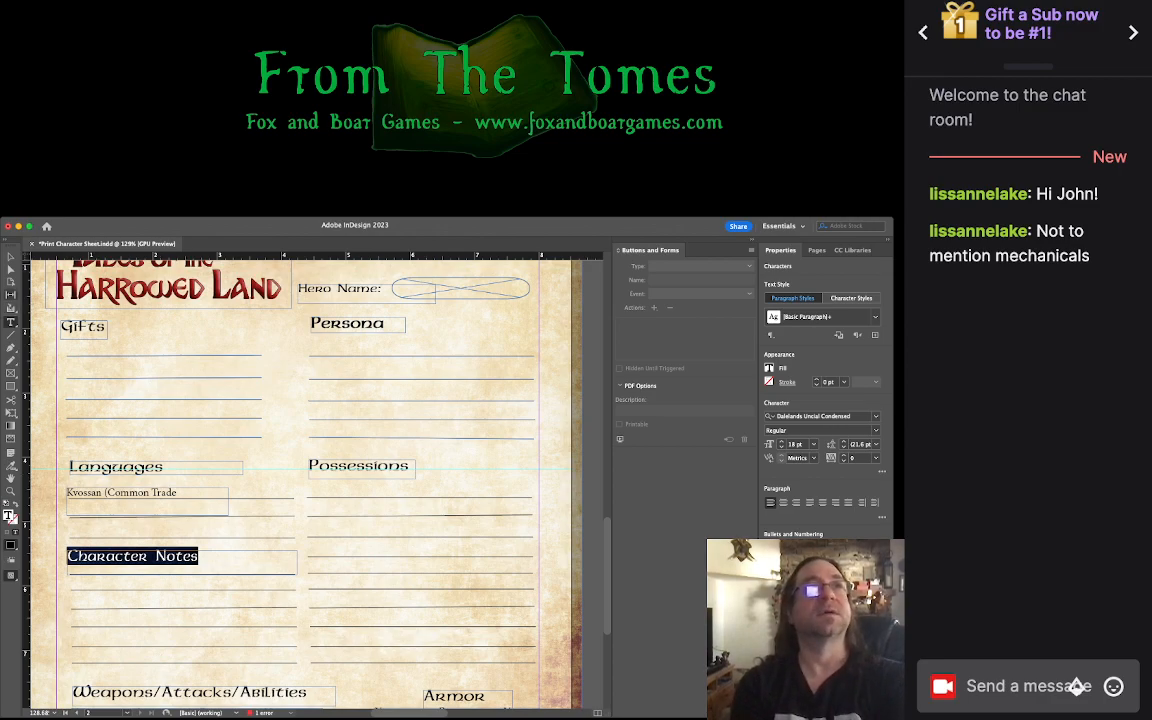
key(Escape)
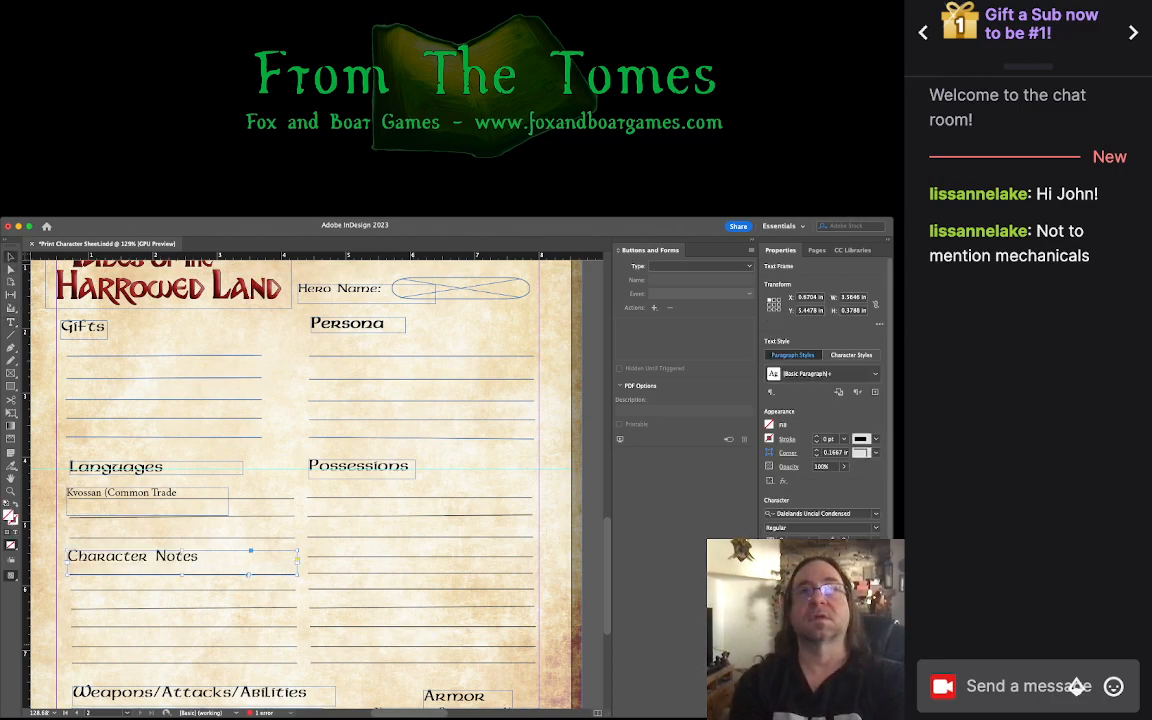
Step: Look over page 2 from the title down to the Currency section and return to page 1
scroll(300, 480, up, 5)
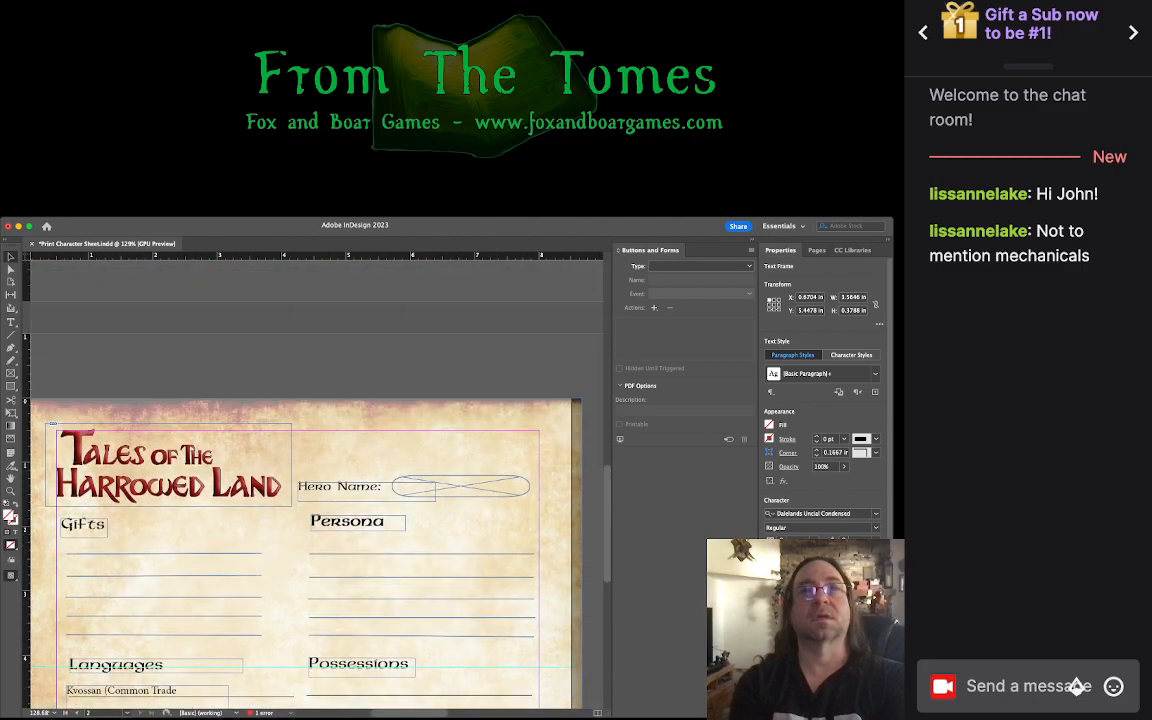
scroll(300, 450, down, 10)
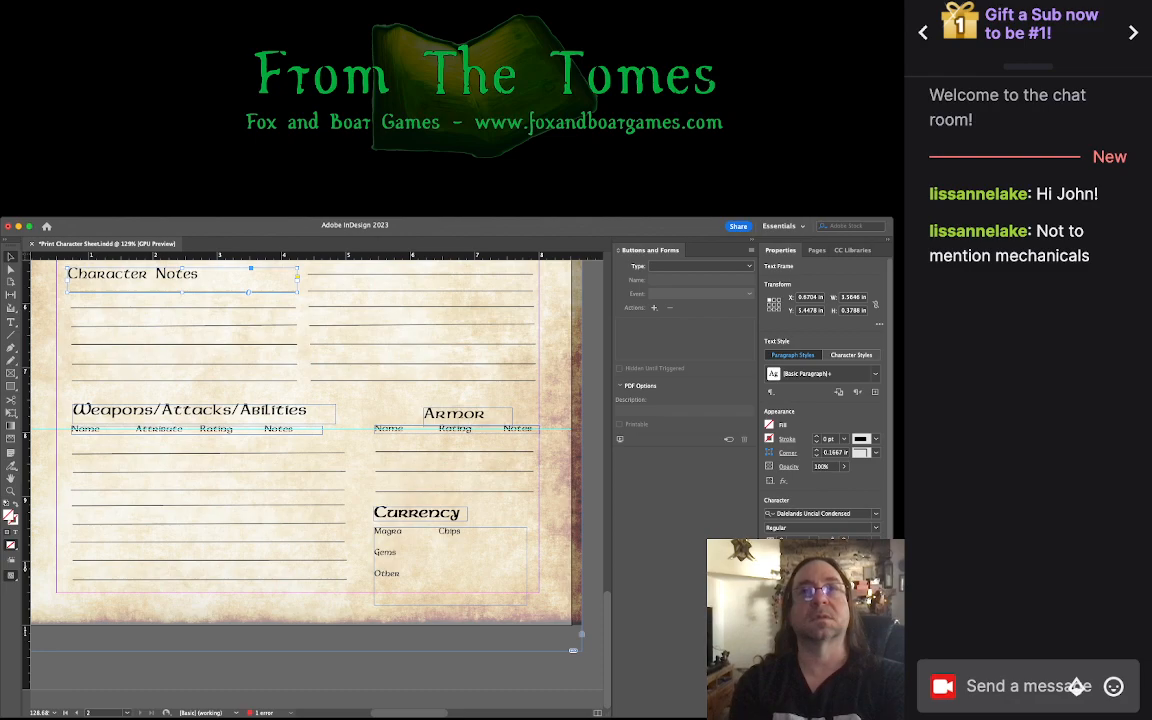
scroll(300, 450, up, 16)
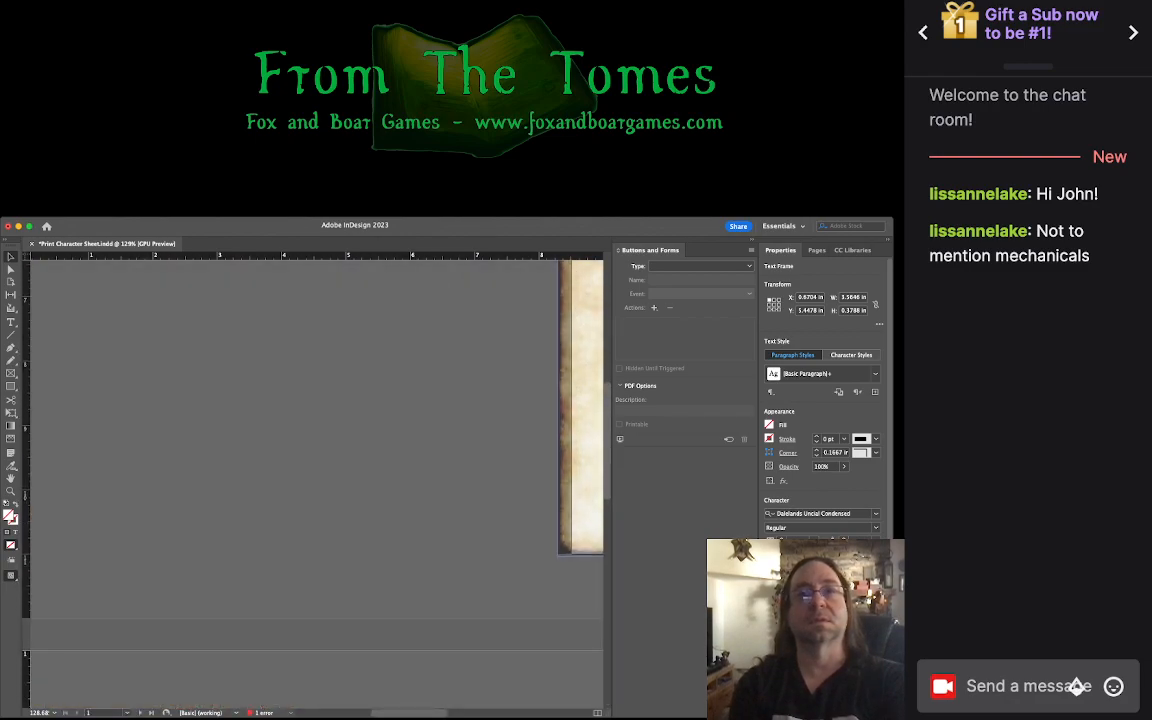
Step: Indent the Focus line beneath Acumen in the skills list to match the other Focus lines, and save the document
scroll(315, 450, right, 10)
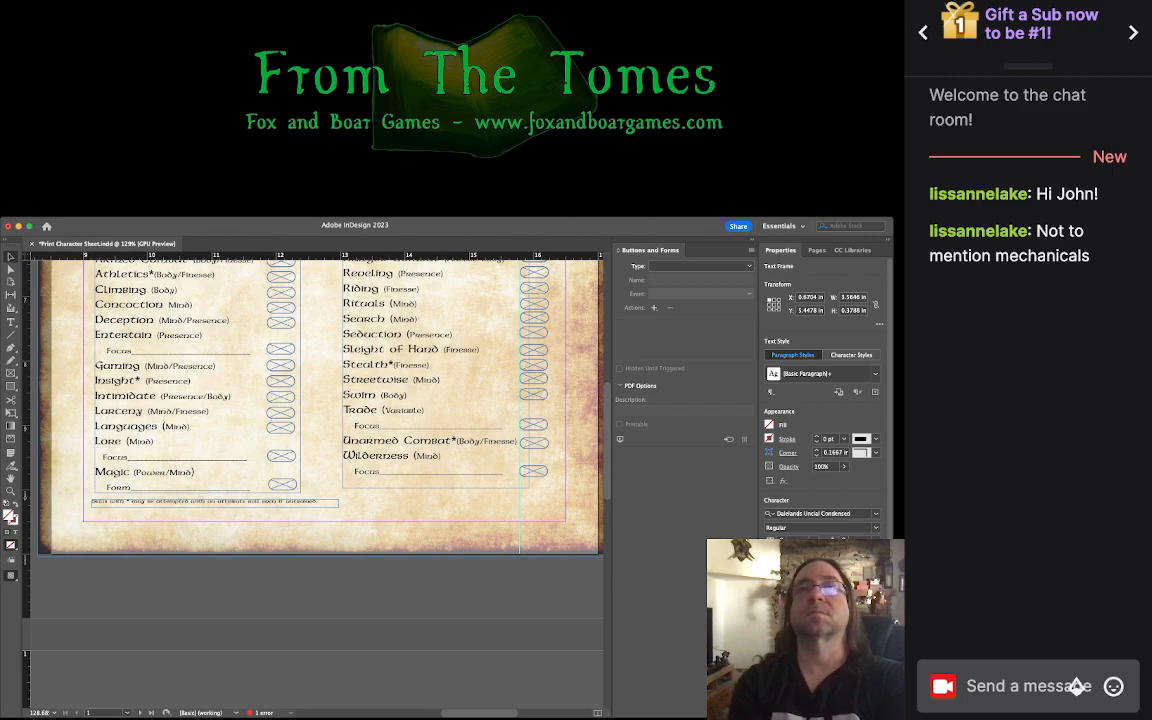
scroll(300, 450, up, 10)
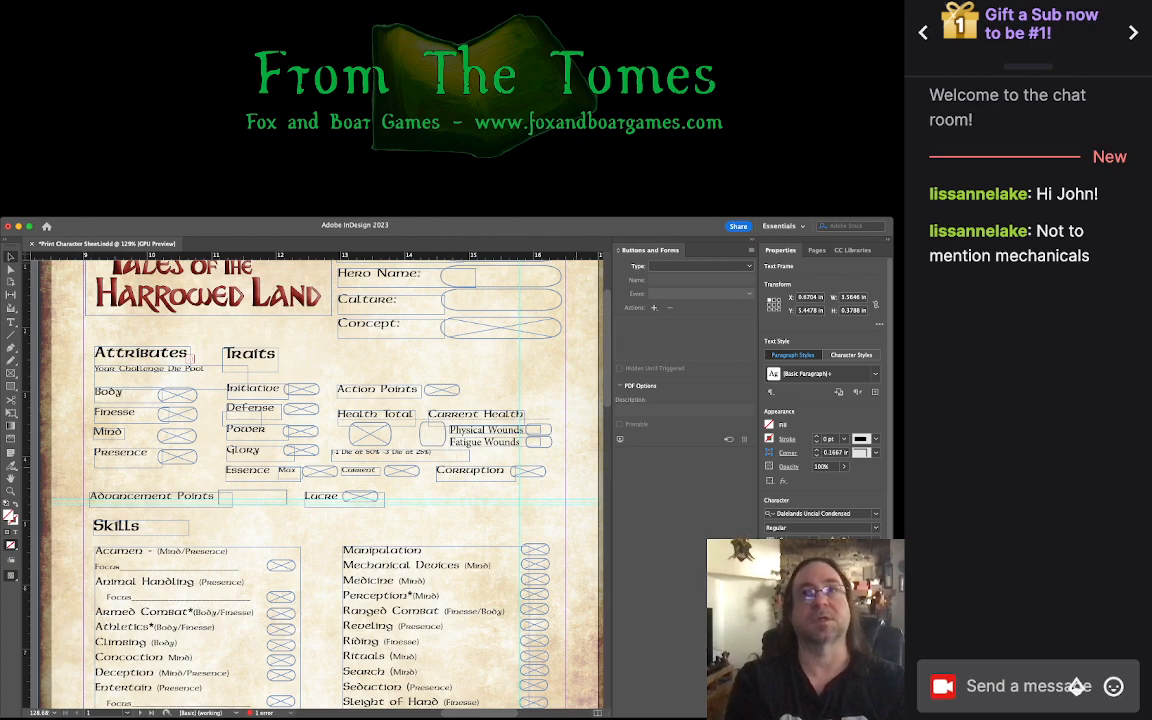
scroll(320, 450, down, 5)
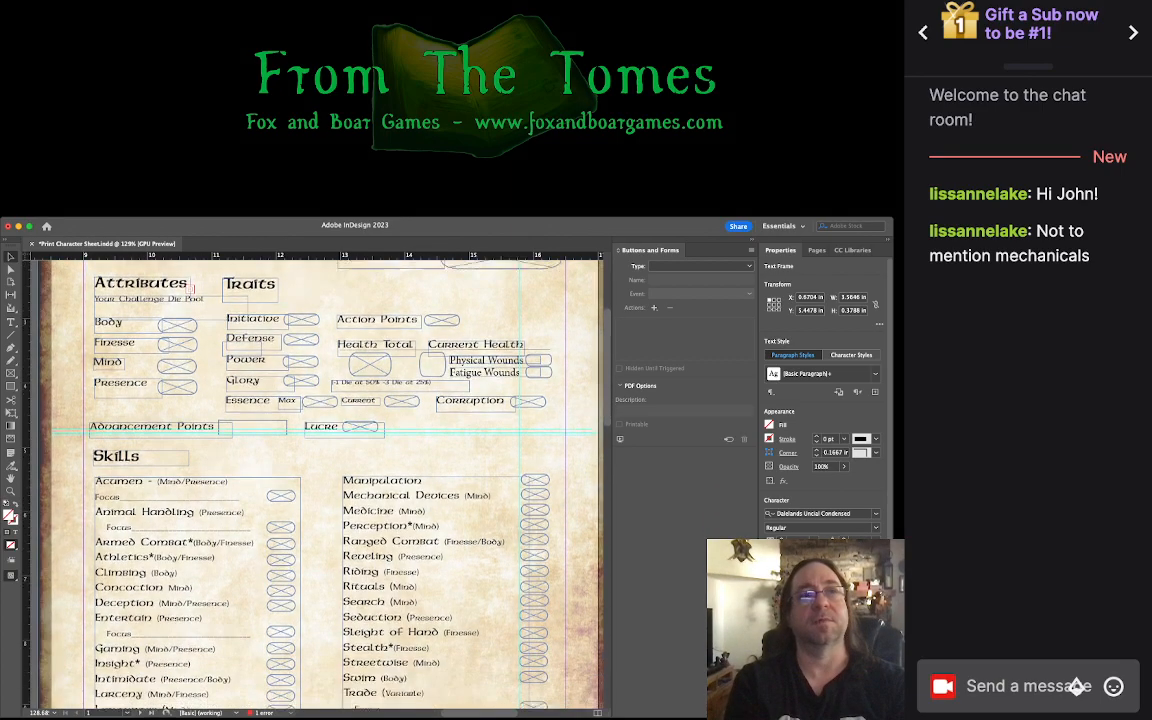
scroll(320, 450, up, 3)
click(160, 472)
double_click(107, 464)
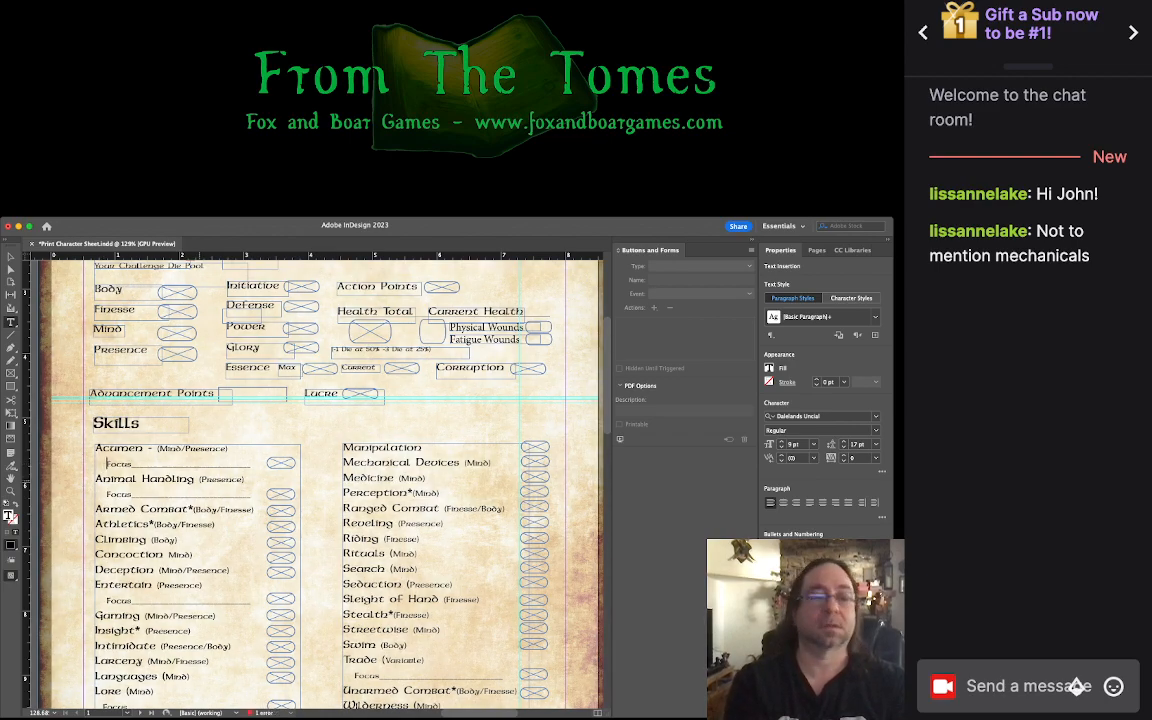
key(super+s)
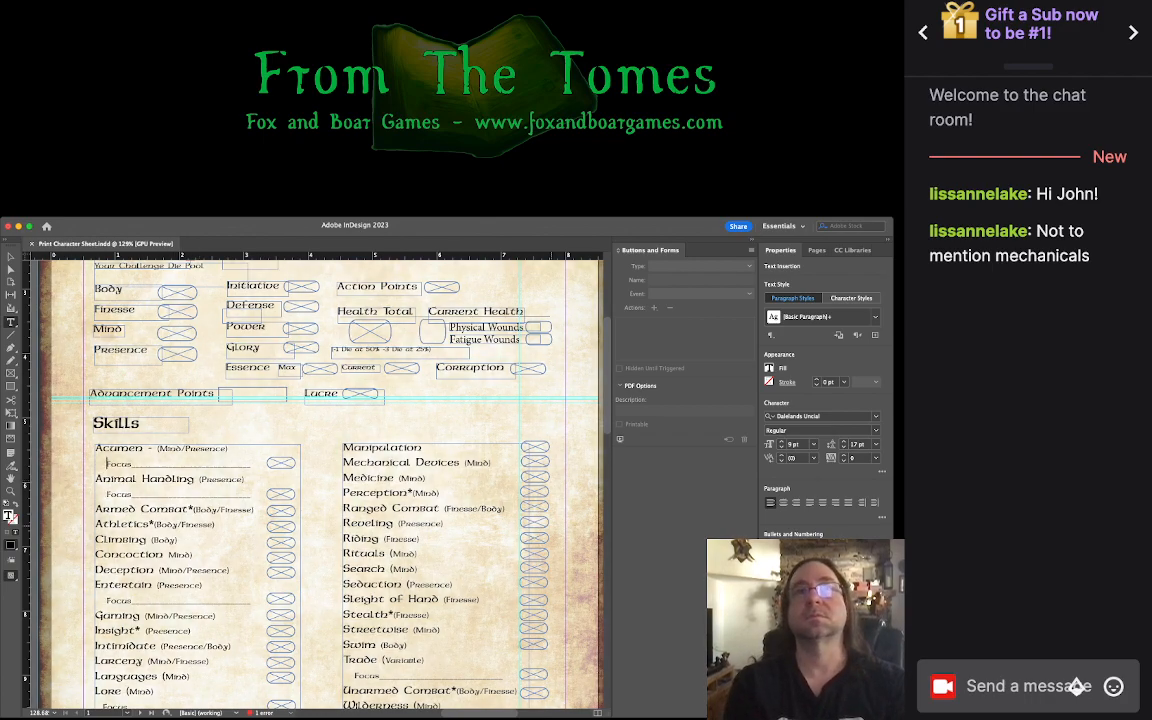
Step: Deselect the skills text frame and look over the print character sheet from its header to the skills footnote
scroll(320, 450, down, 5)
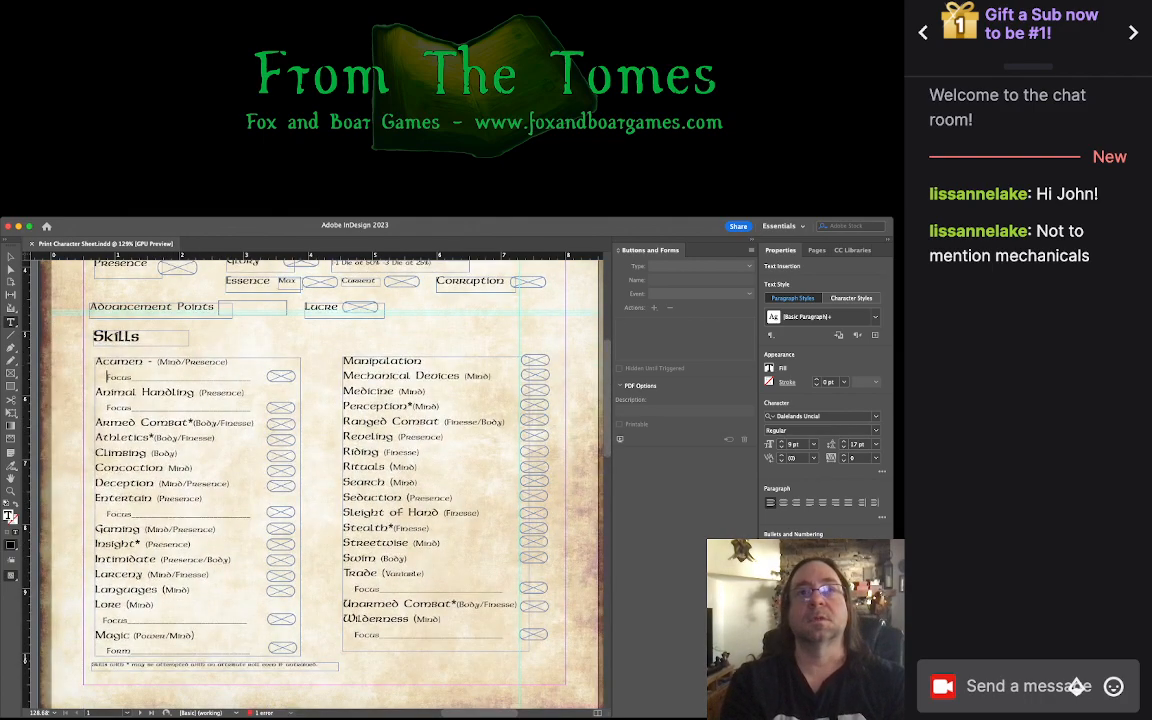
scroll(320, 450, up, 10)
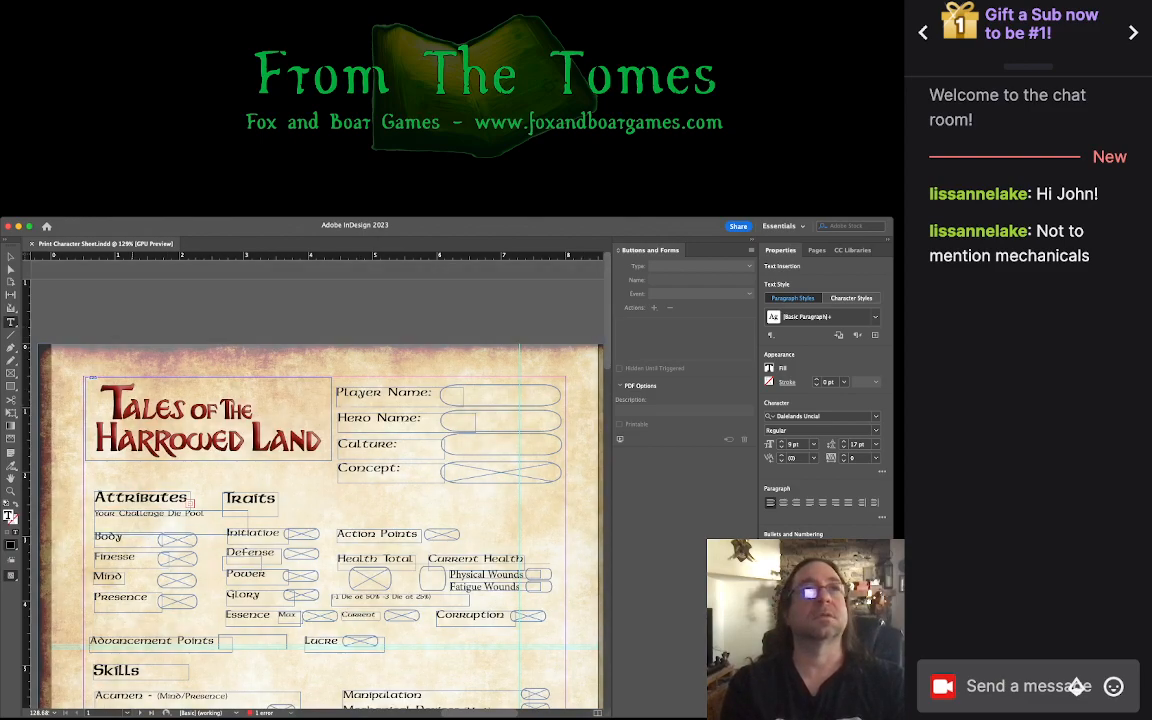
key(Escape)
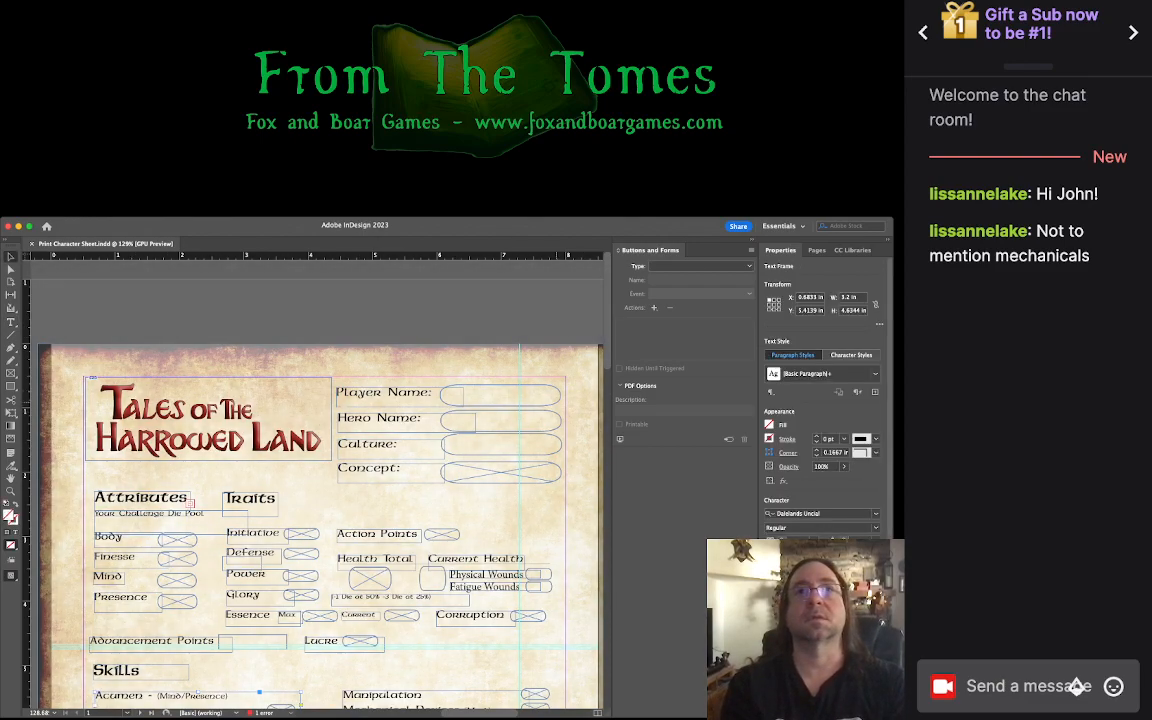
key(super+shift+a)
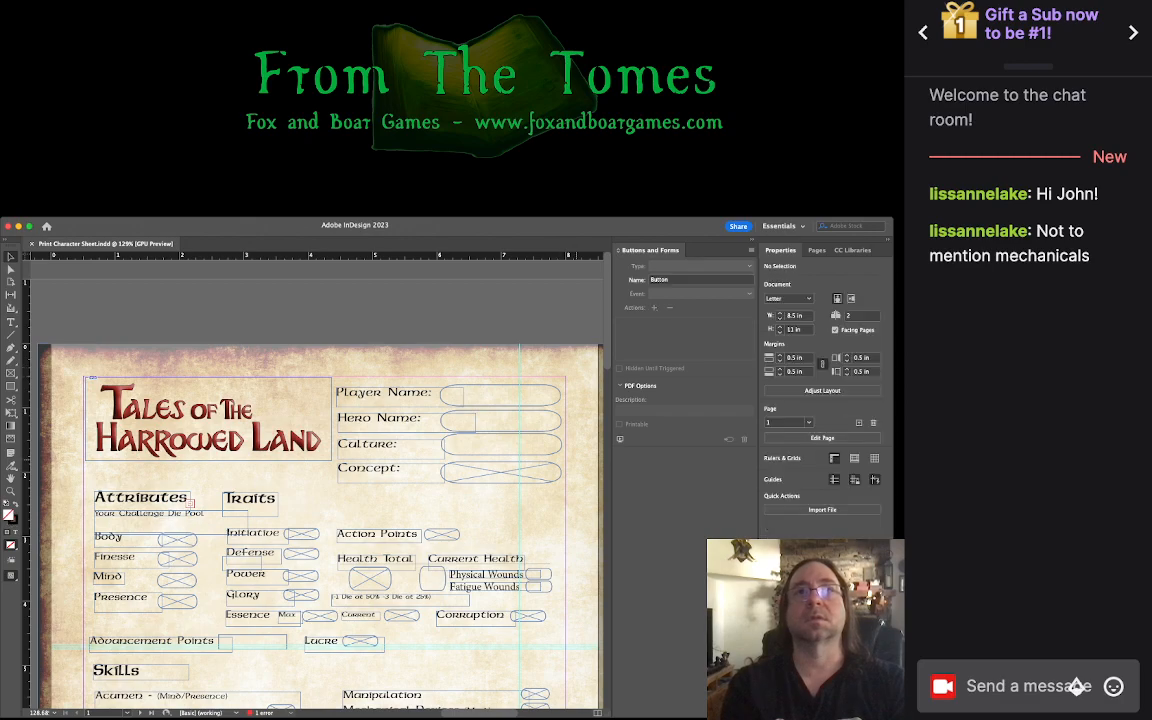
scroll(320, 480, down, 5)
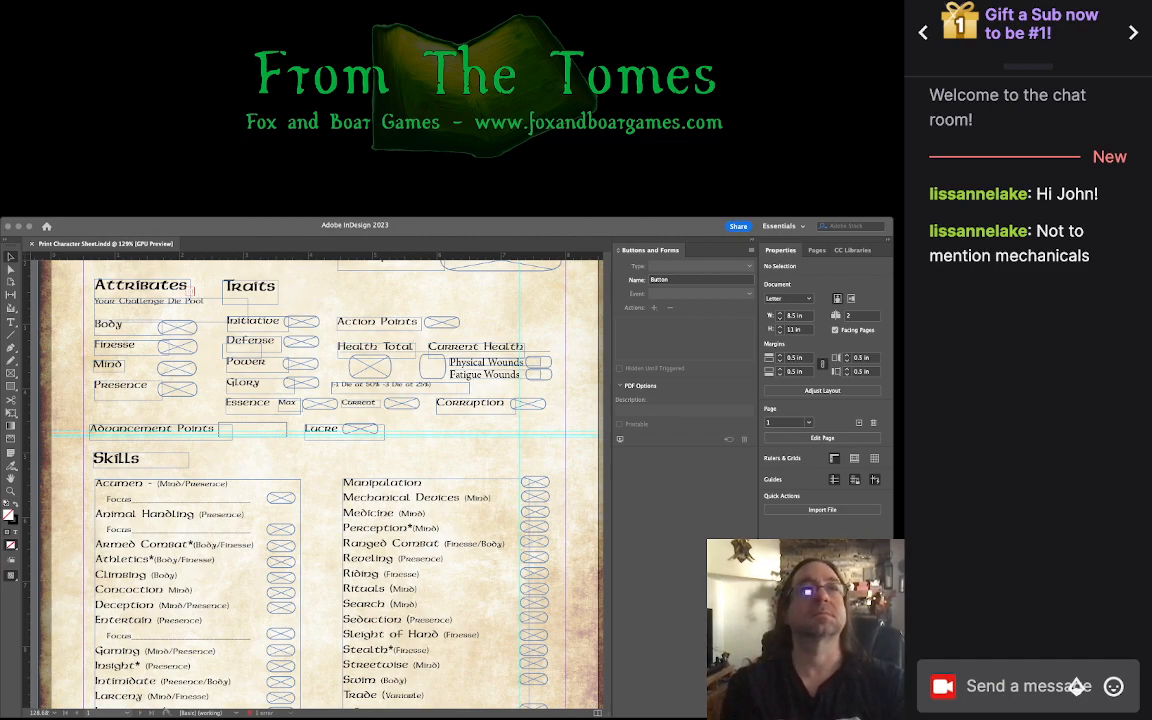
key(super+Tab)
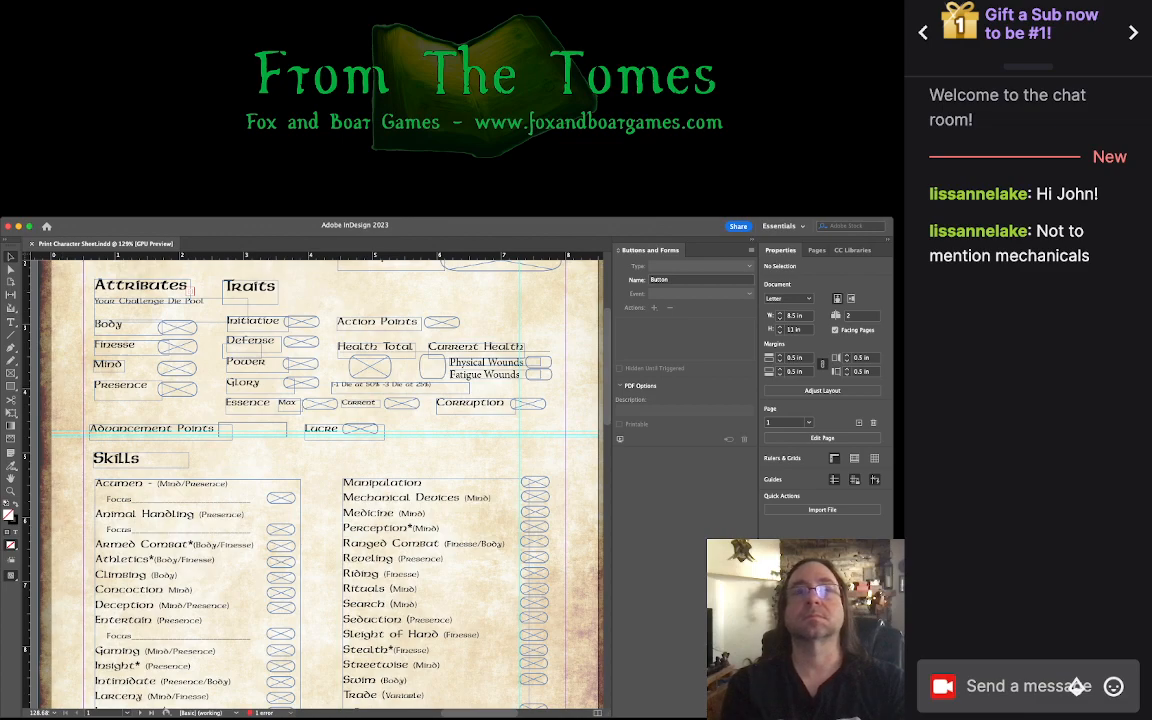
scroll(320, 470, down, 5)
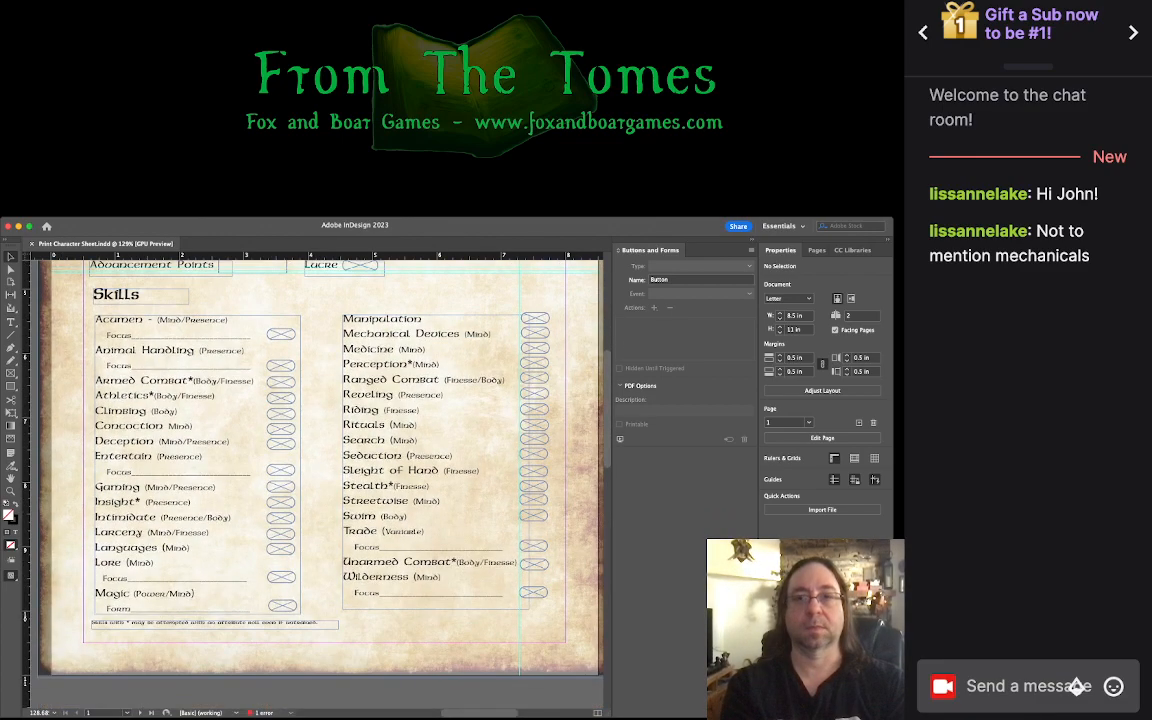
key(super+Tab)
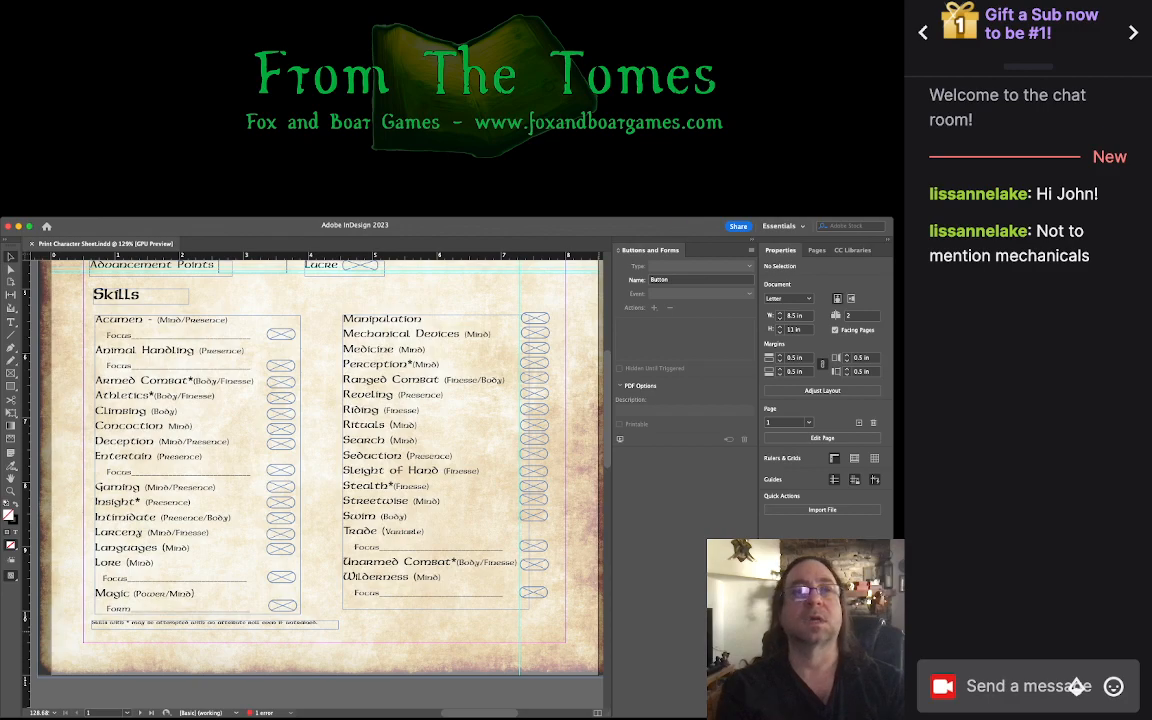
key(super+Tab)
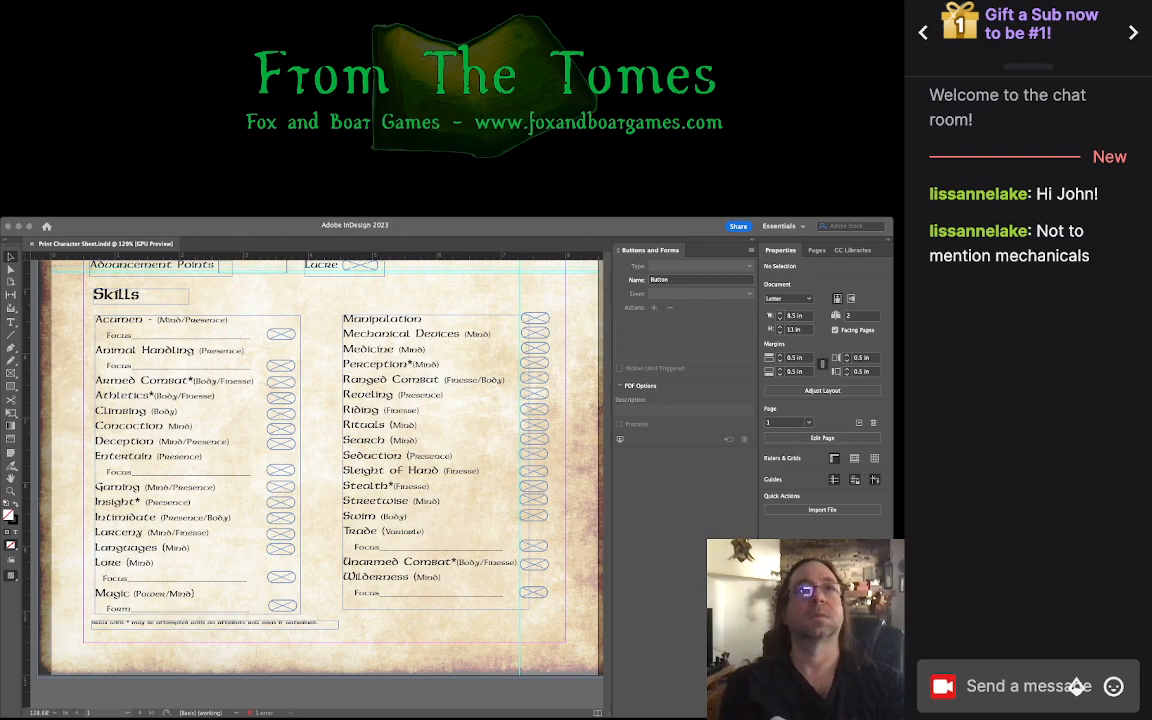
key(super+Tab)
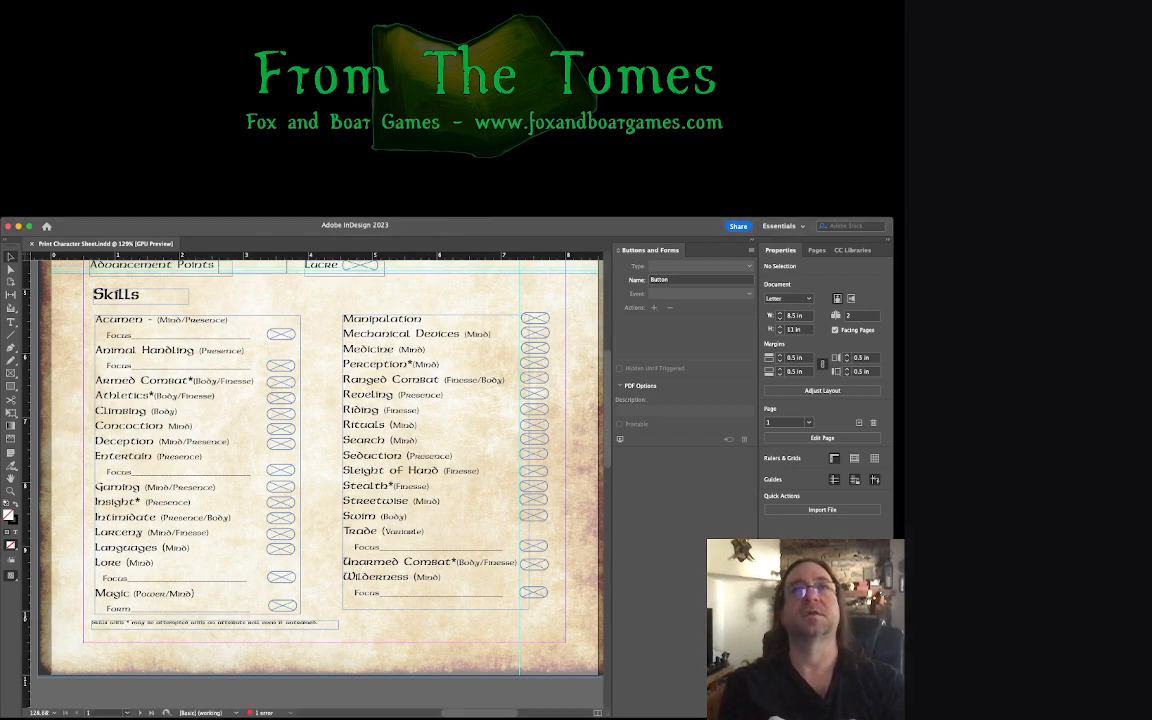
key(super+Tab)
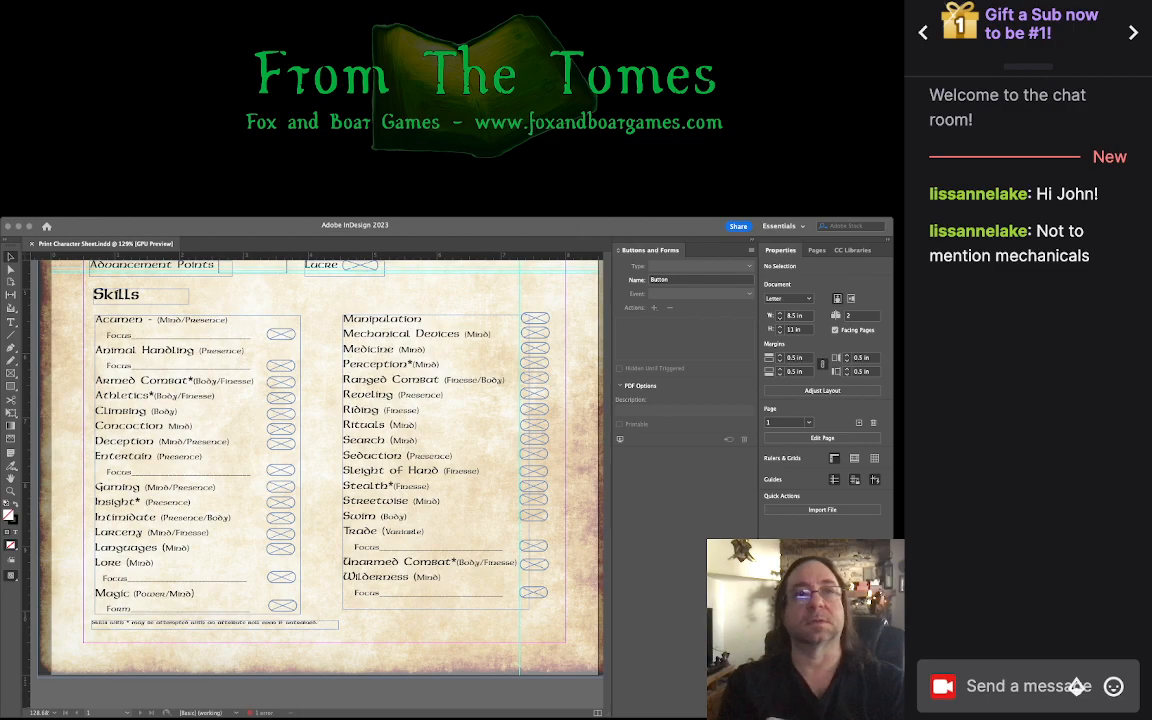
key(super+Tab)
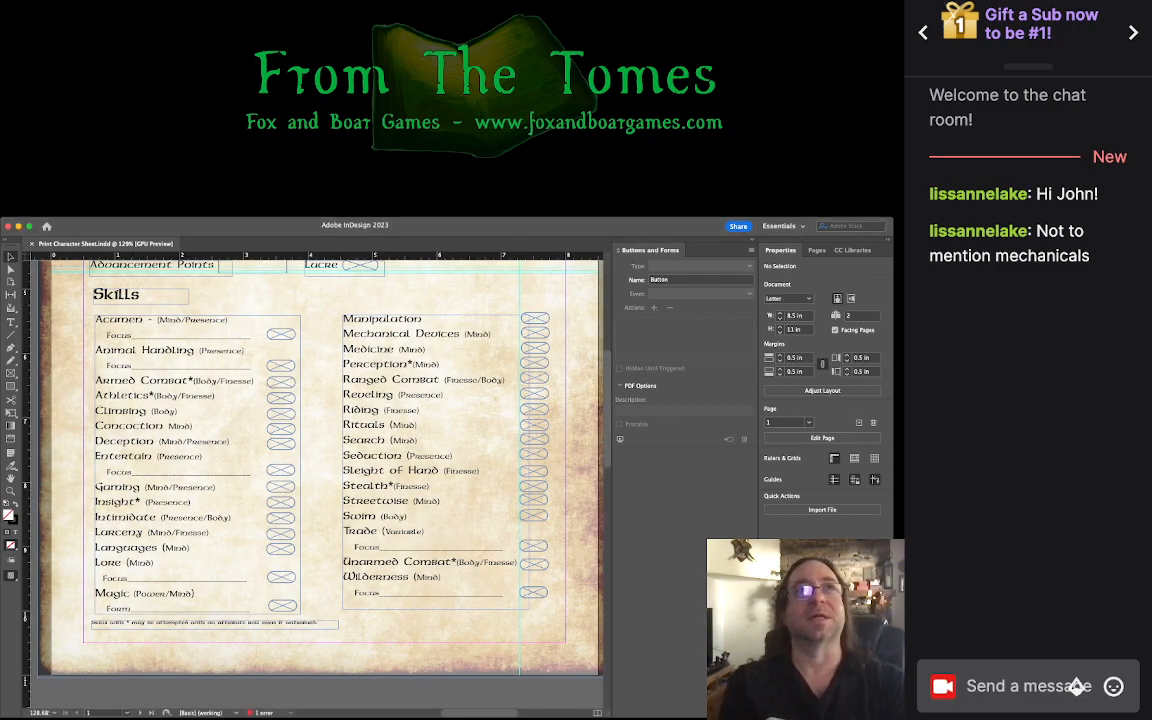
Step: Close the print character sheet and open Interactive Character Sheet Template.indd
key(super+w)
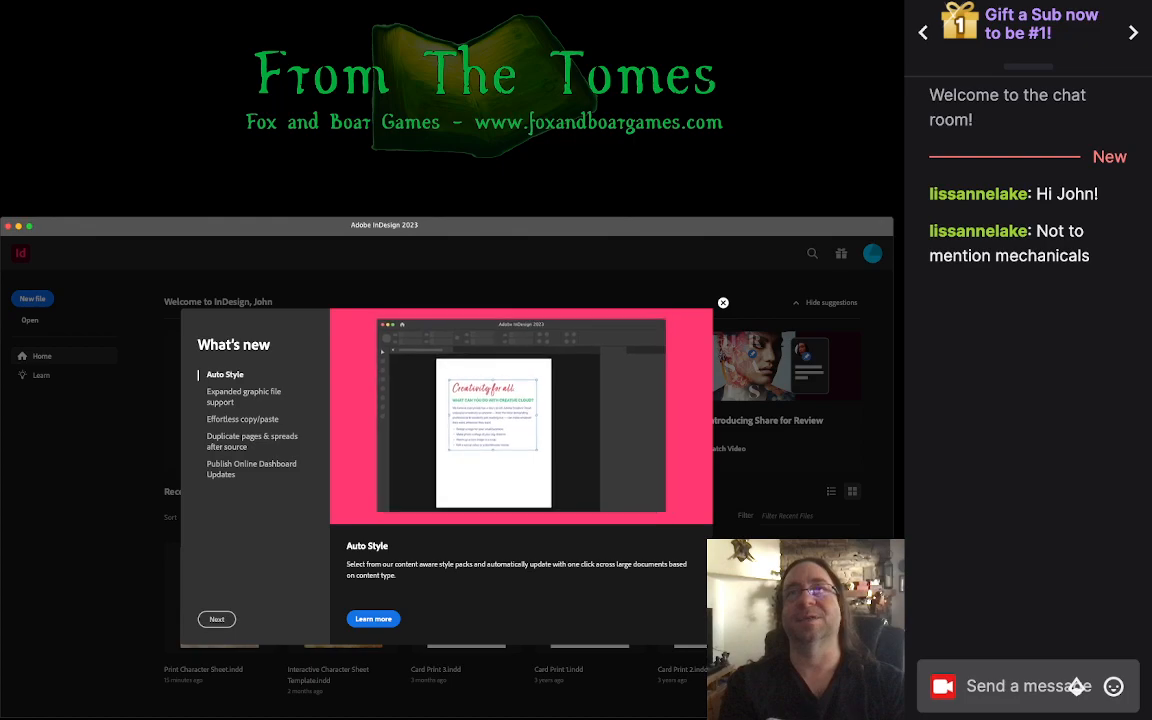
key(Escape)
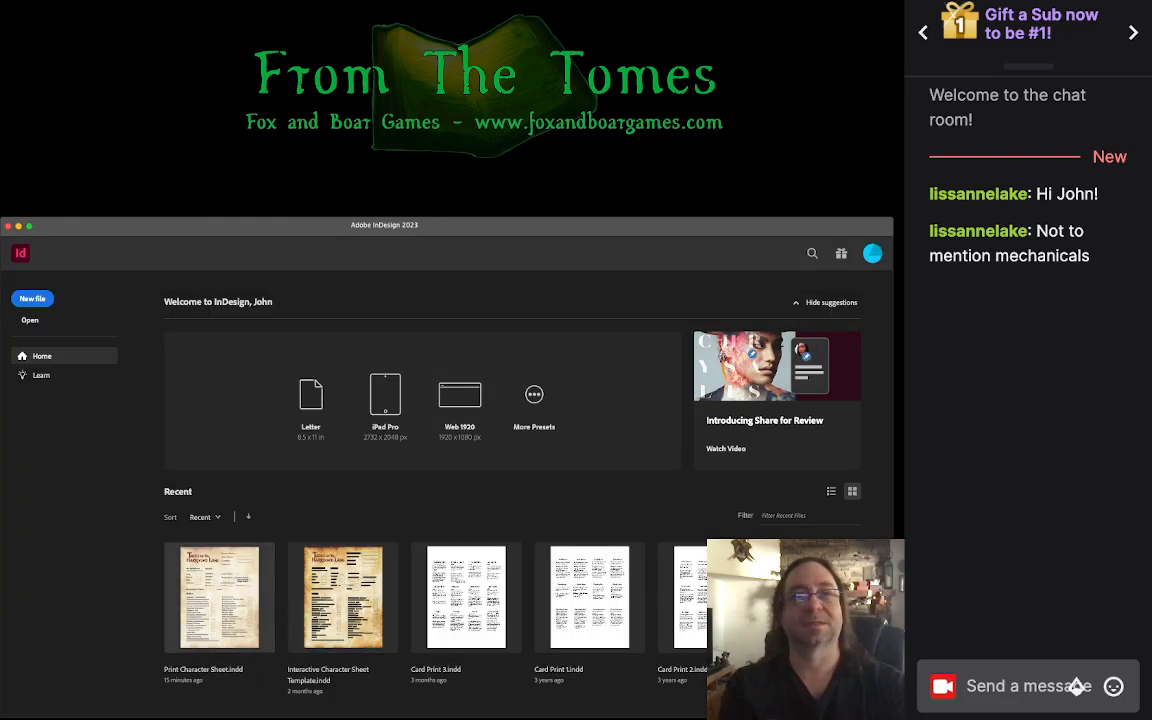
key(super+Tab)
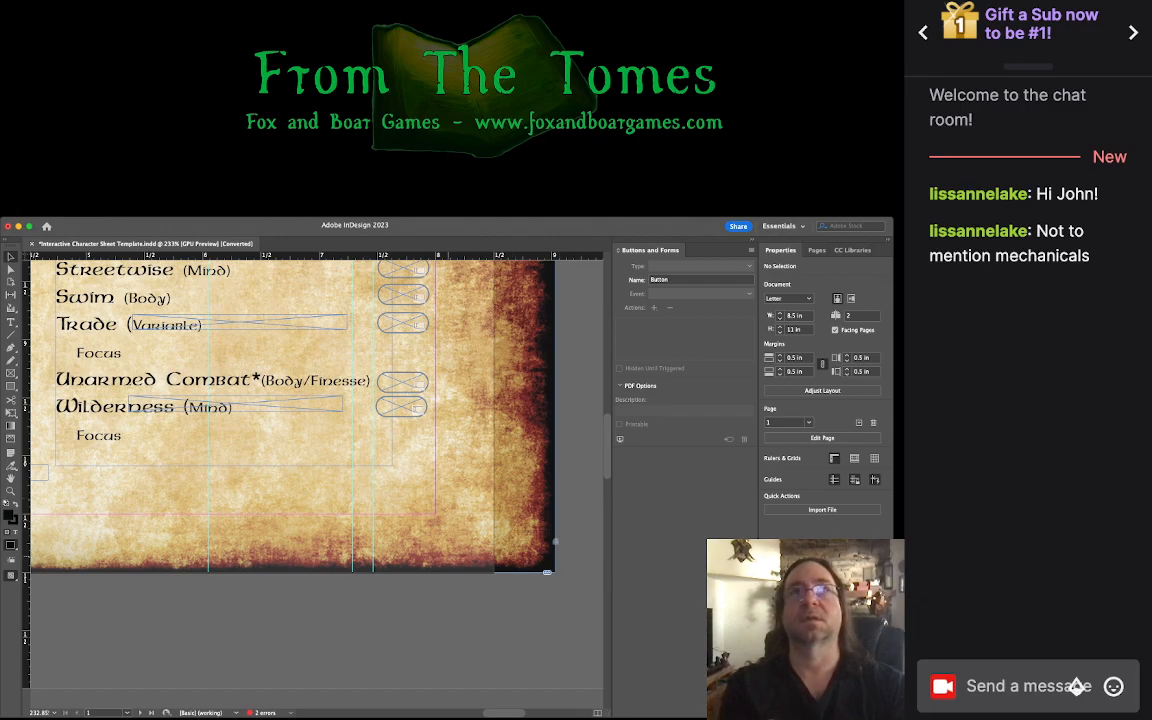
Step: Move the rounded Wilderness rating field down beside its Focus line, at a Y position of about 9.69 in
key(super+0)
key(super+Tab)
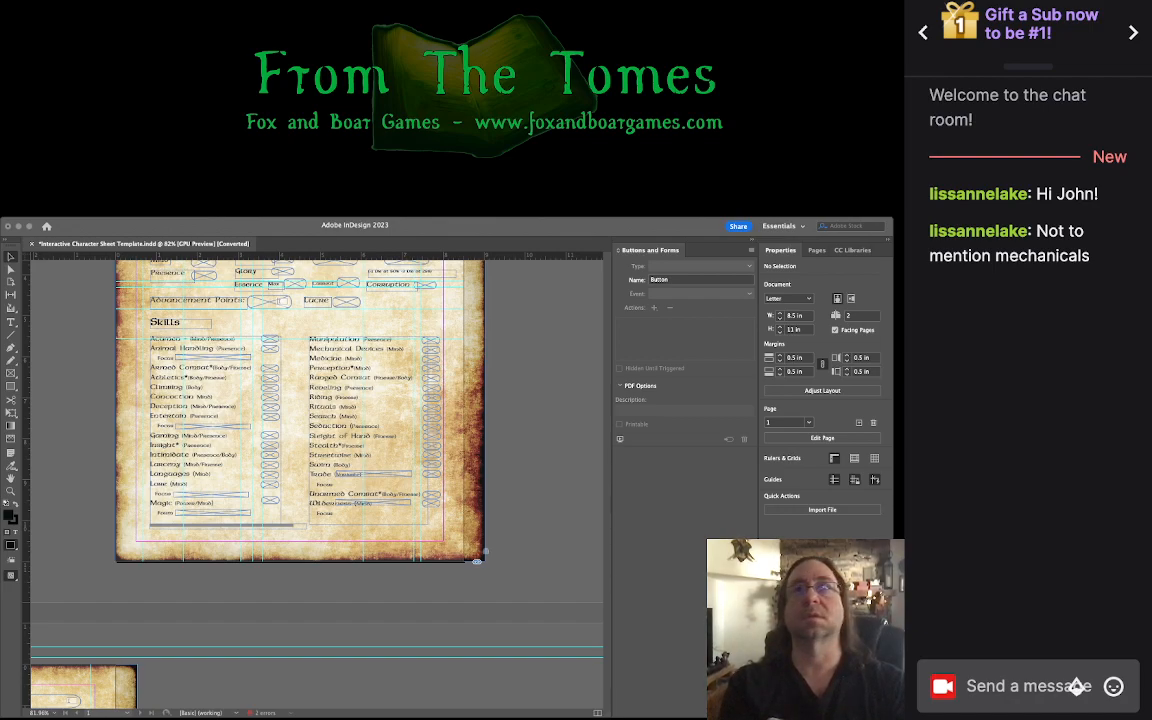
key(super+Tab)
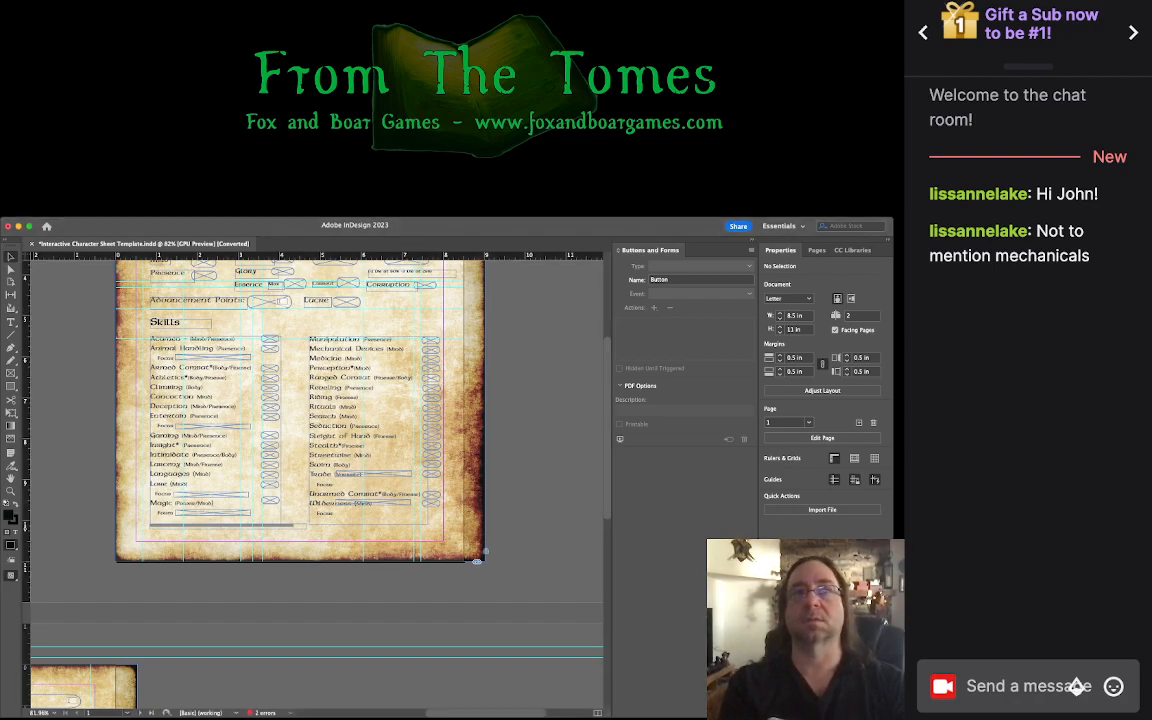
scroll(501, 425, up, 5)
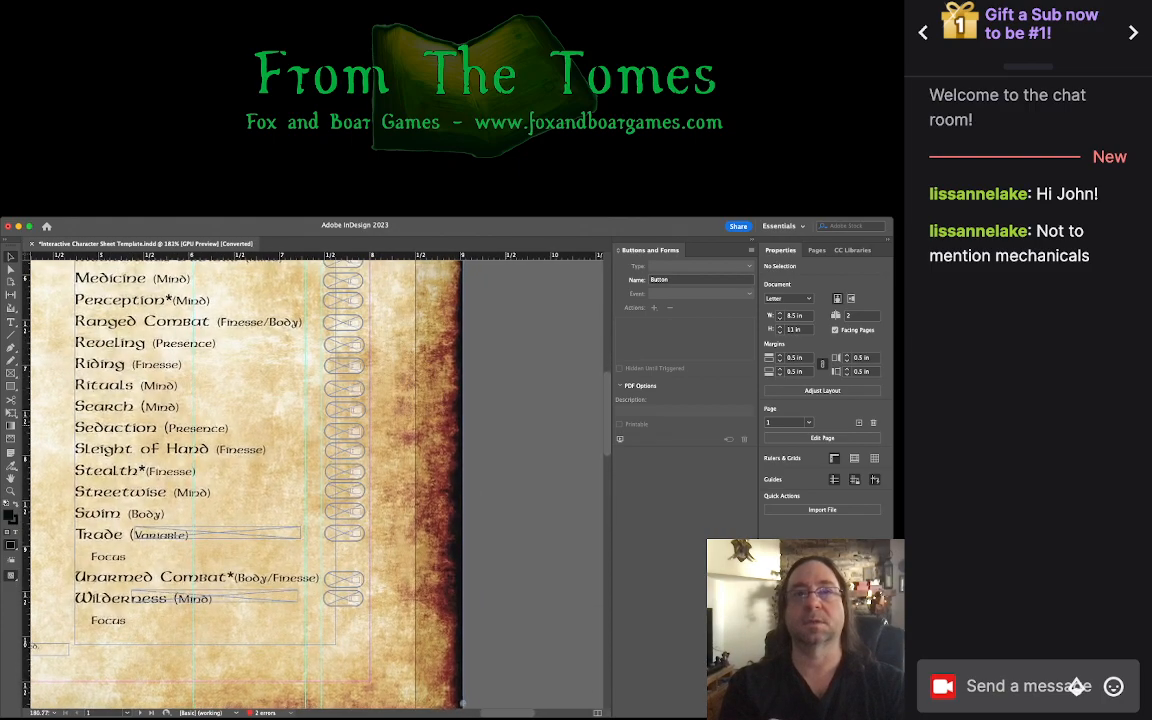
scroll(501, 425, down, 2)
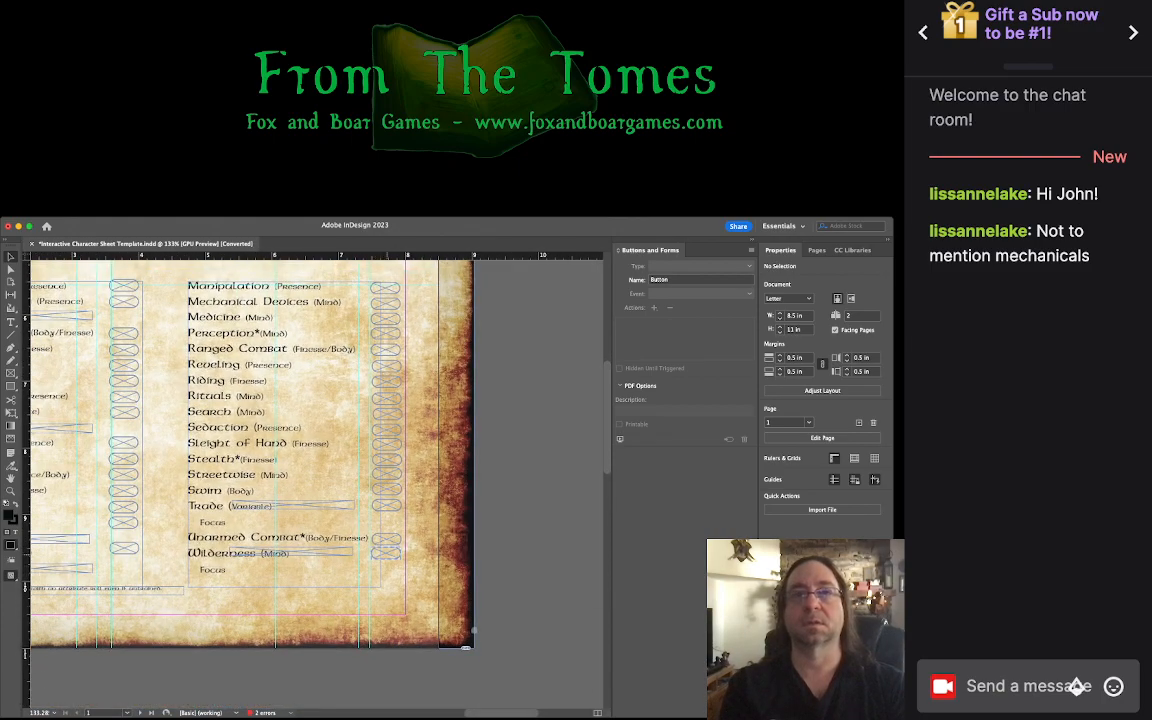
click(388, 551)
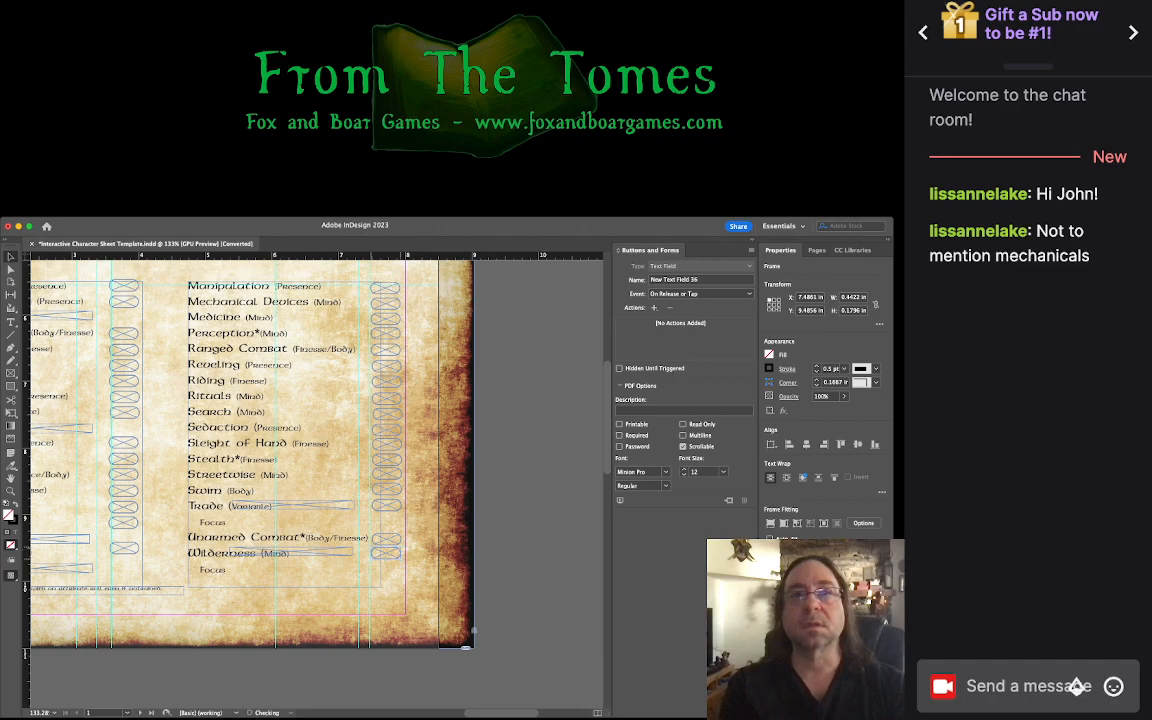
drag(388, 552, 387, 569)
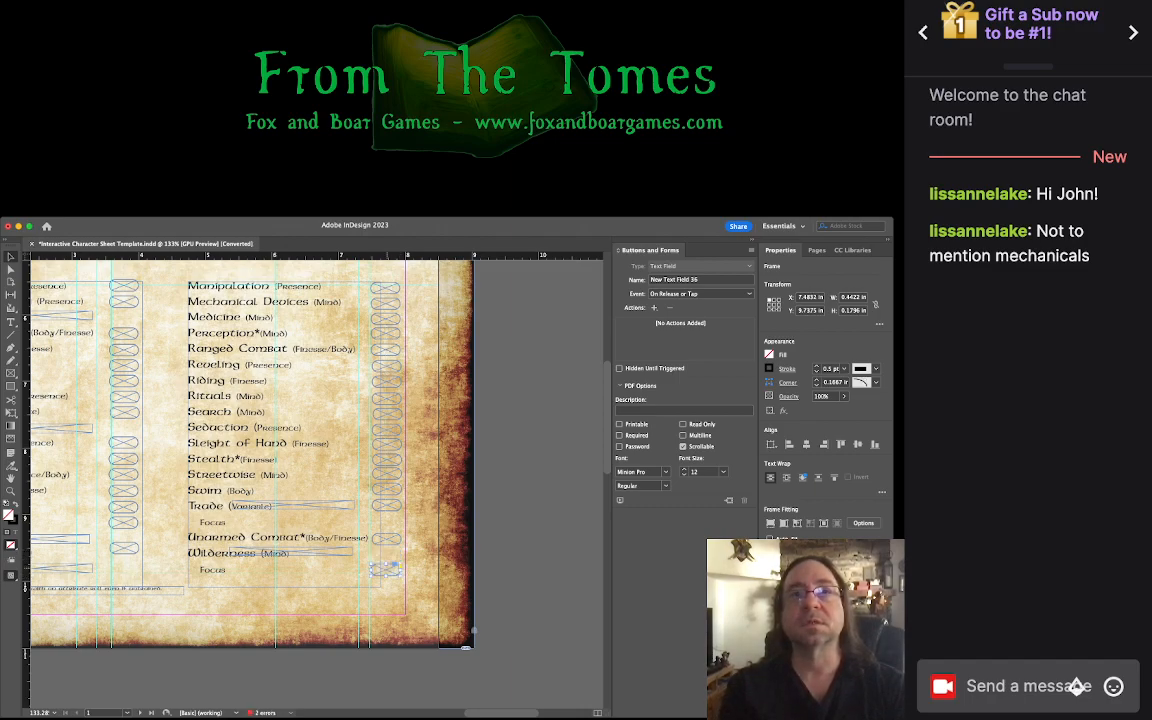
drag(386, 569, 386, 566)
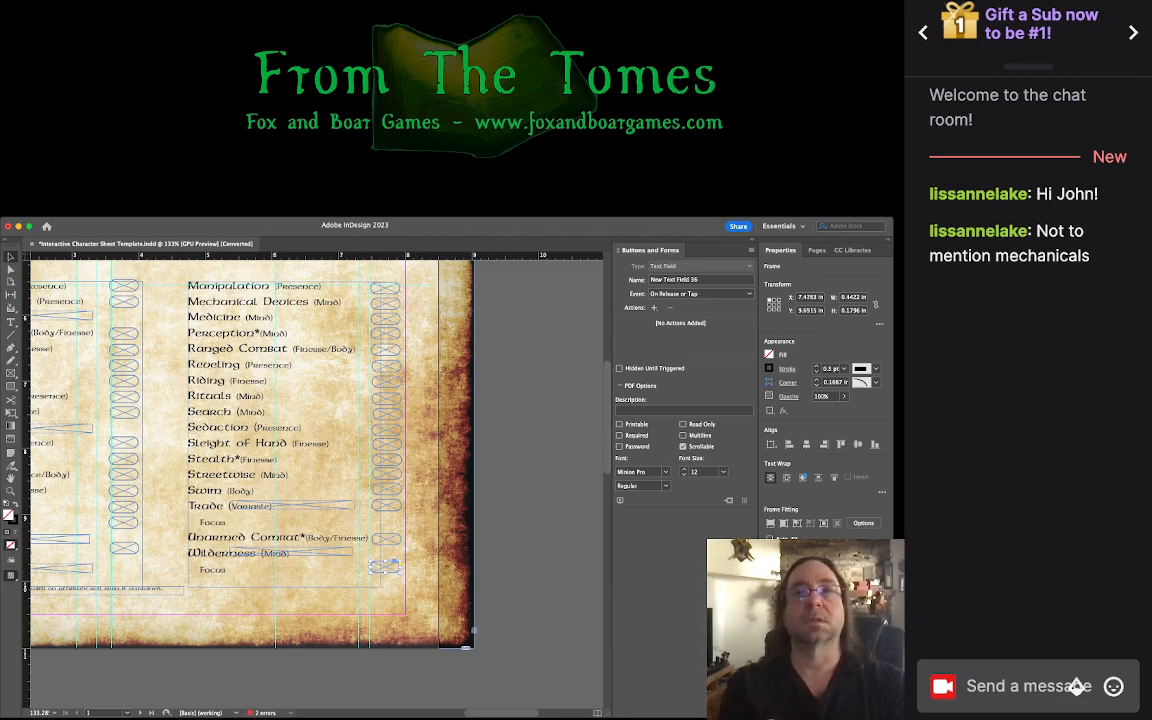
Step: Move the wide text fields covering the Wilderness and Trade skill names down onto their respective Focus lines
click(320, 553)
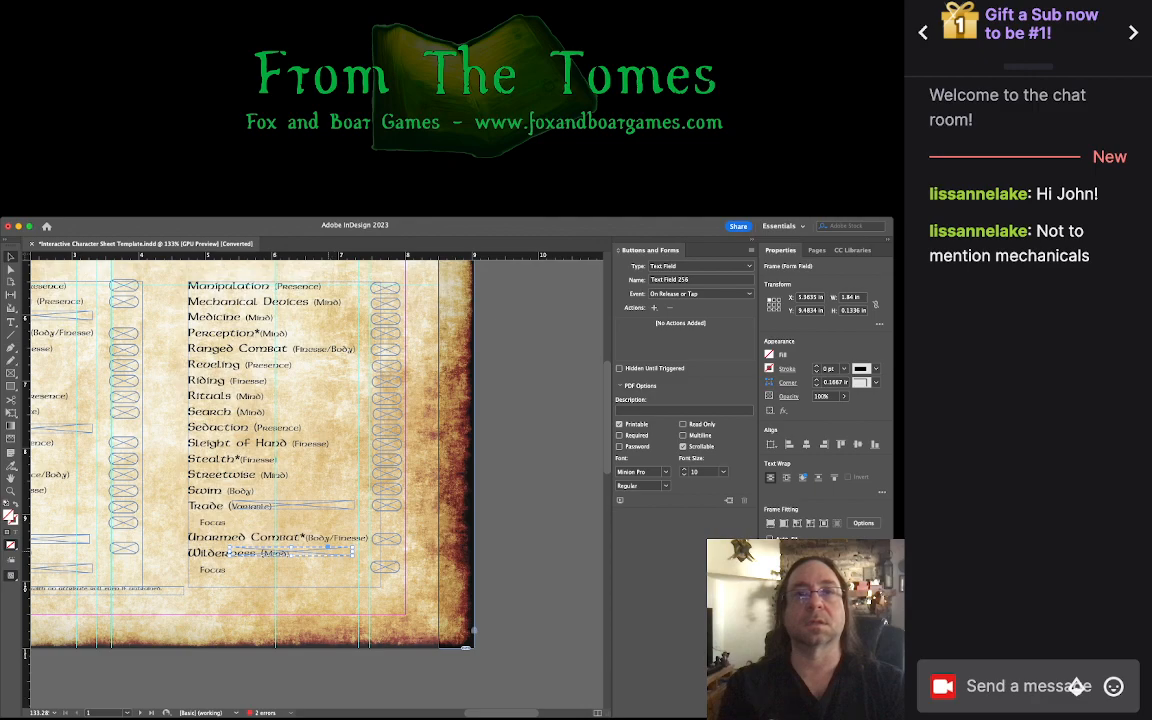
drag(320, 553, 320, 570)
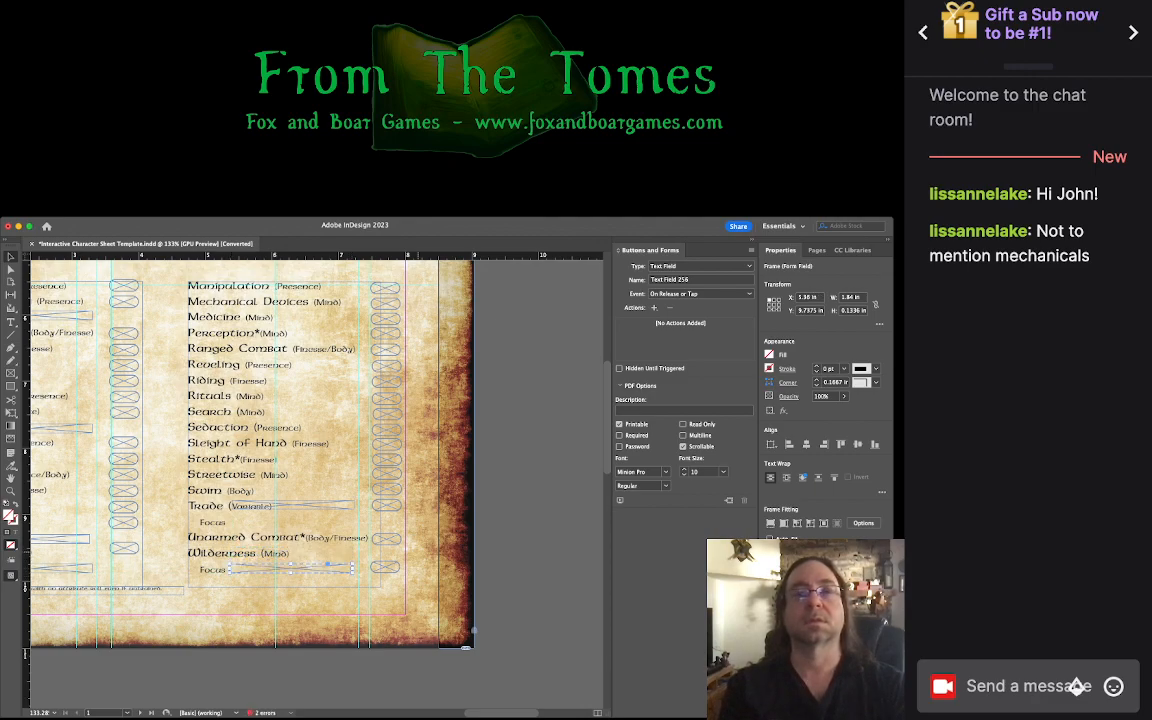
key(super+v)
drag(378, 485, 361, 522)
click(340, 507)
key(Delete)
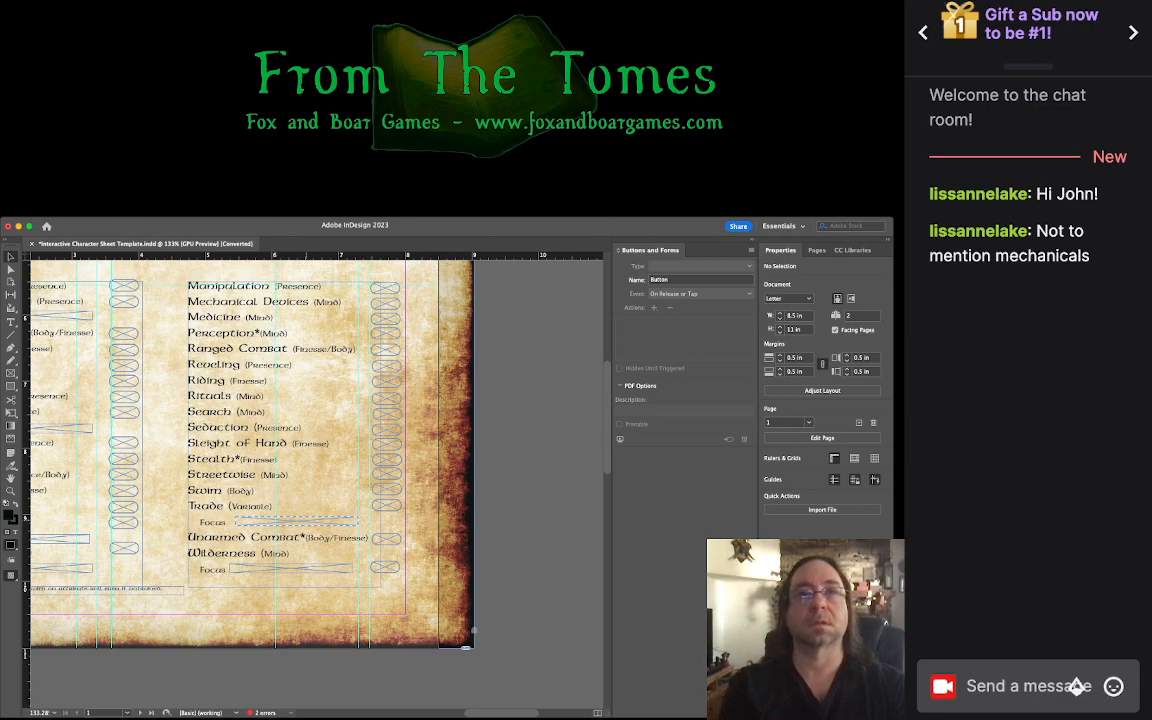
Step: Fine-tune the Trade and Wilderness Focus fields to line up with their labels, placing the Wilderness one at Y 9.76 in
scroll(307, 515, up, 5)
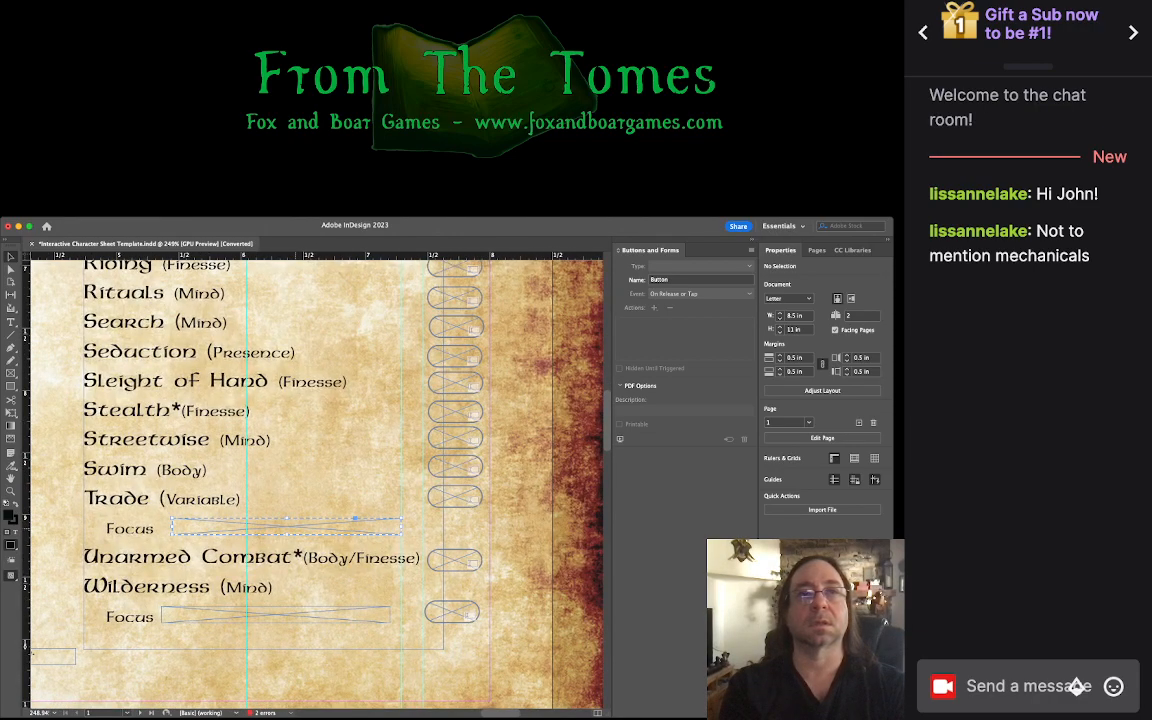
click(355, 521)
drag(349, 520, 349, 523)
click(344, 607)
drag(344, 607, 344, 609)
key(Right)
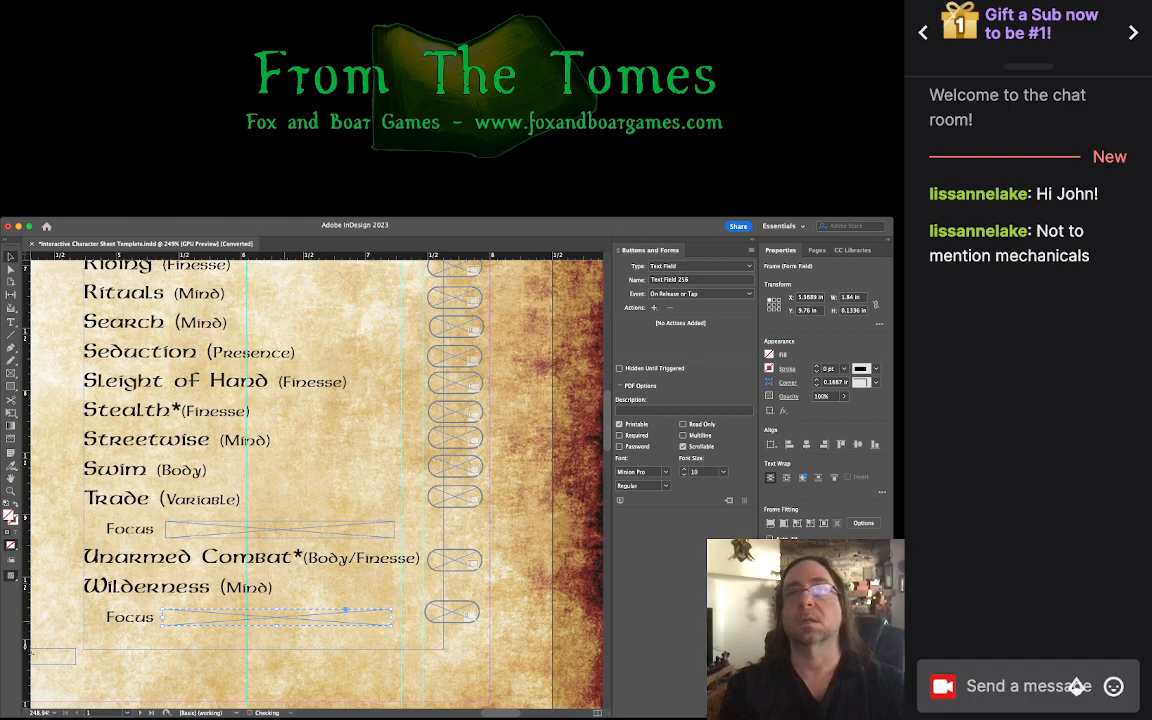
scroll(300, 450, up, 10)
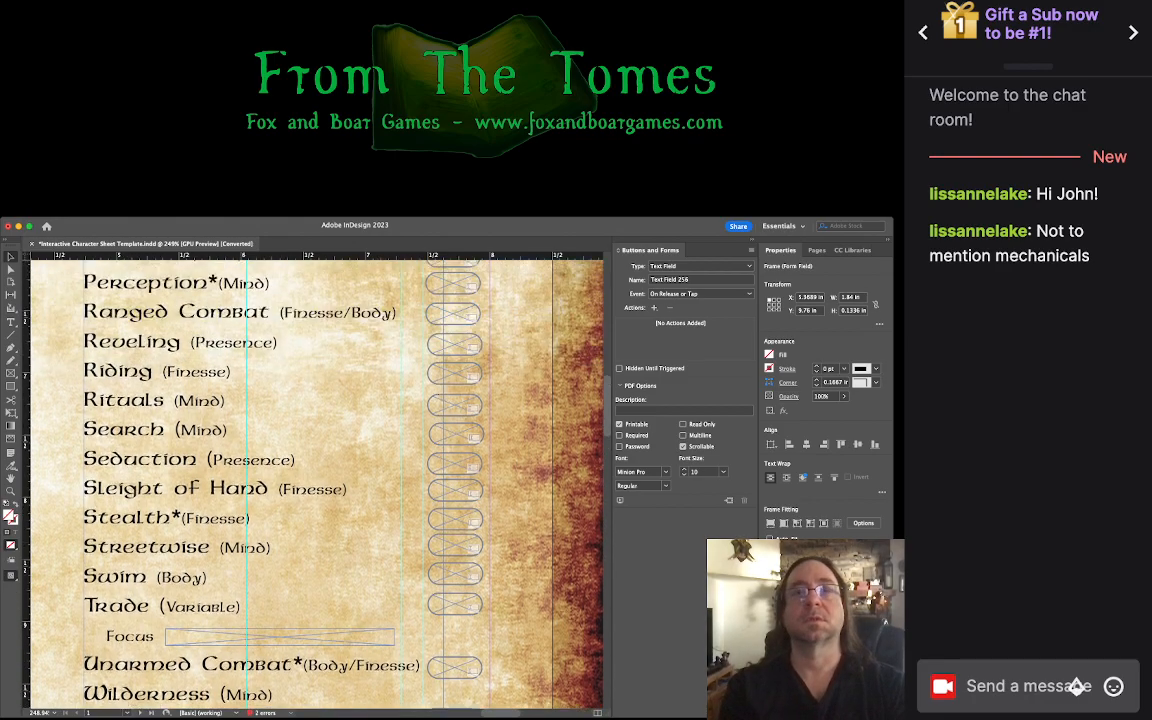
scroll(290, 450, up, 8)
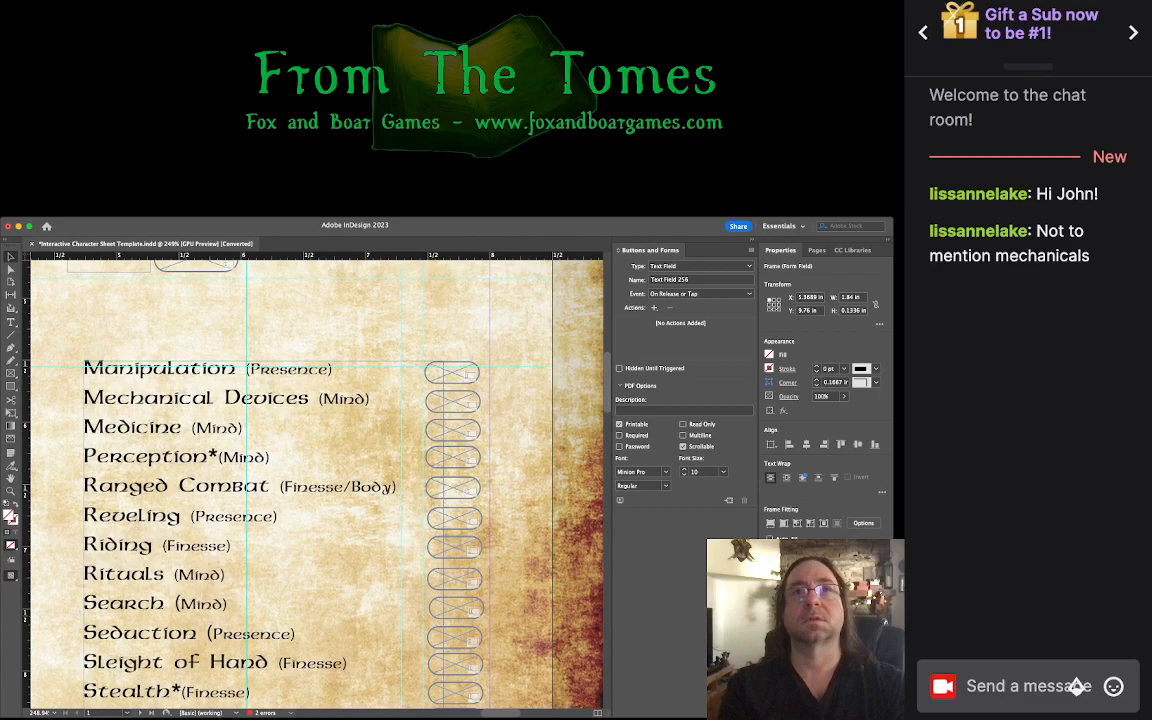
scroll(300, 450, up, 4)
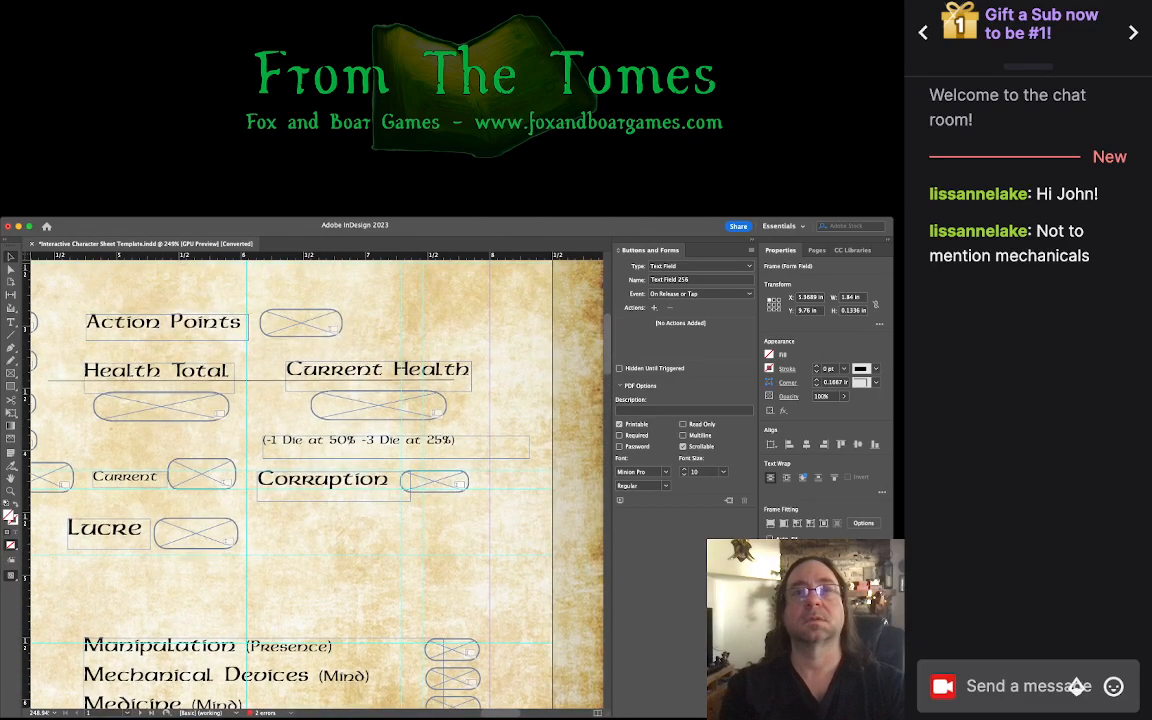
Step: Narrow the form field under Health Total to about 0.67 in wide
scroll(300, 450, down, 1)
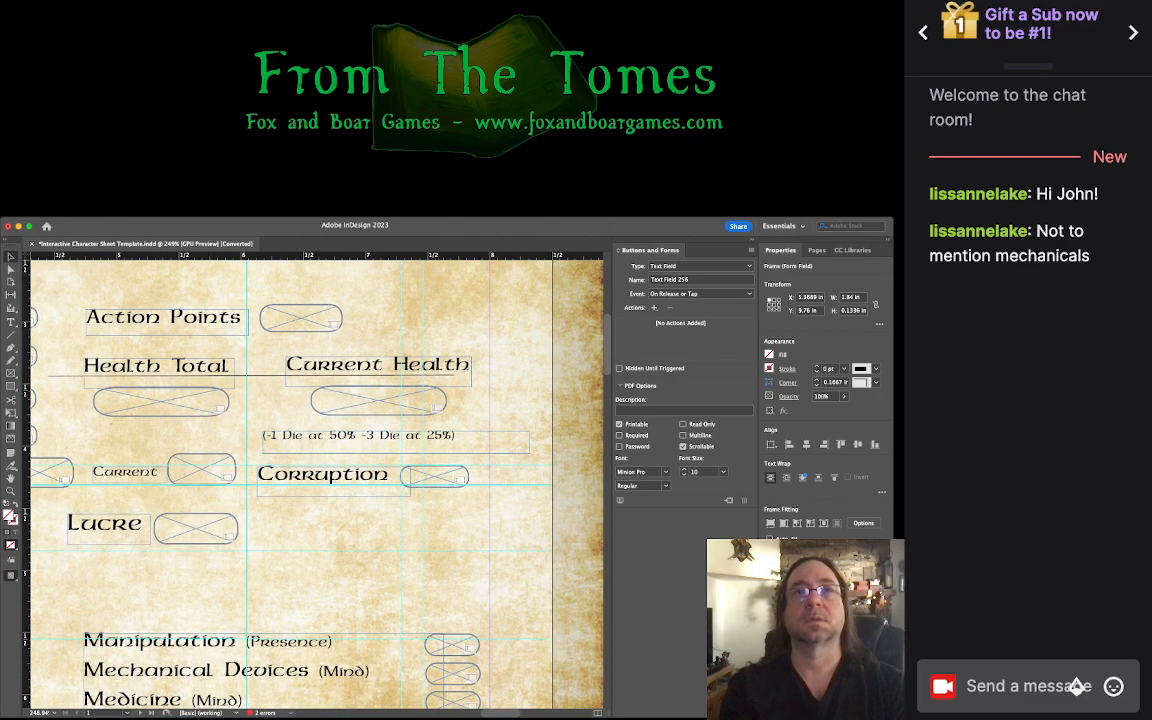
scroll(300, 450, up, 1)
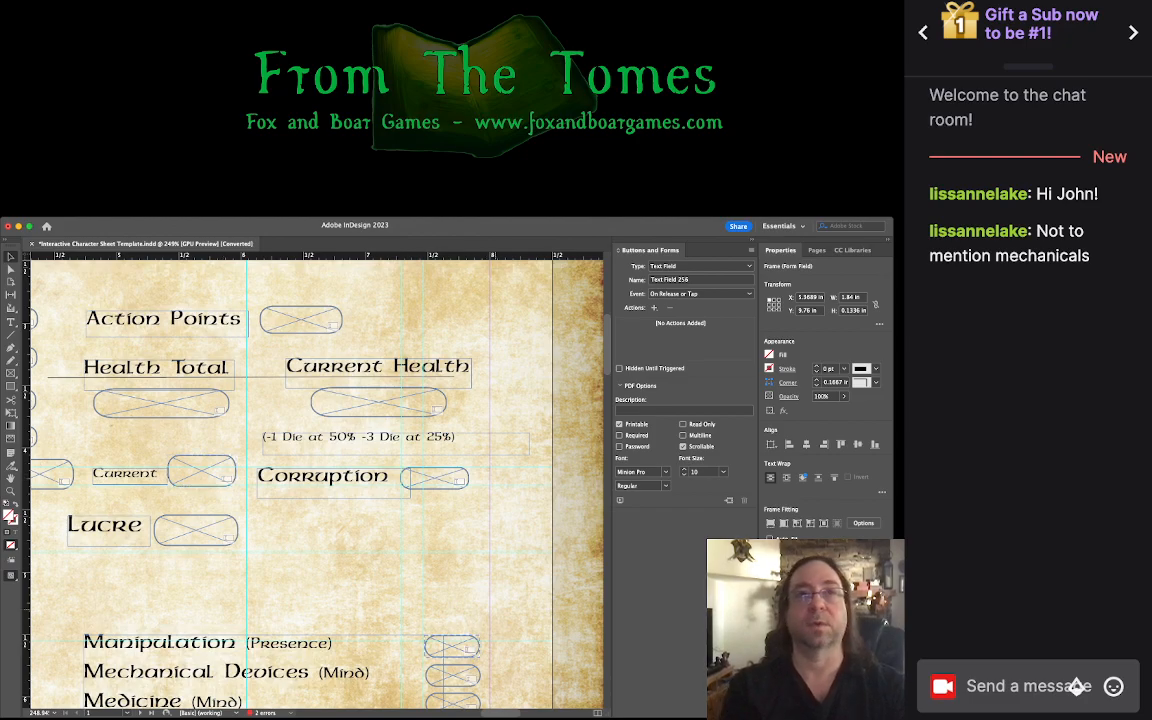
scroll(476, 579, down, 5)
scroll(476, 579, up, 1)
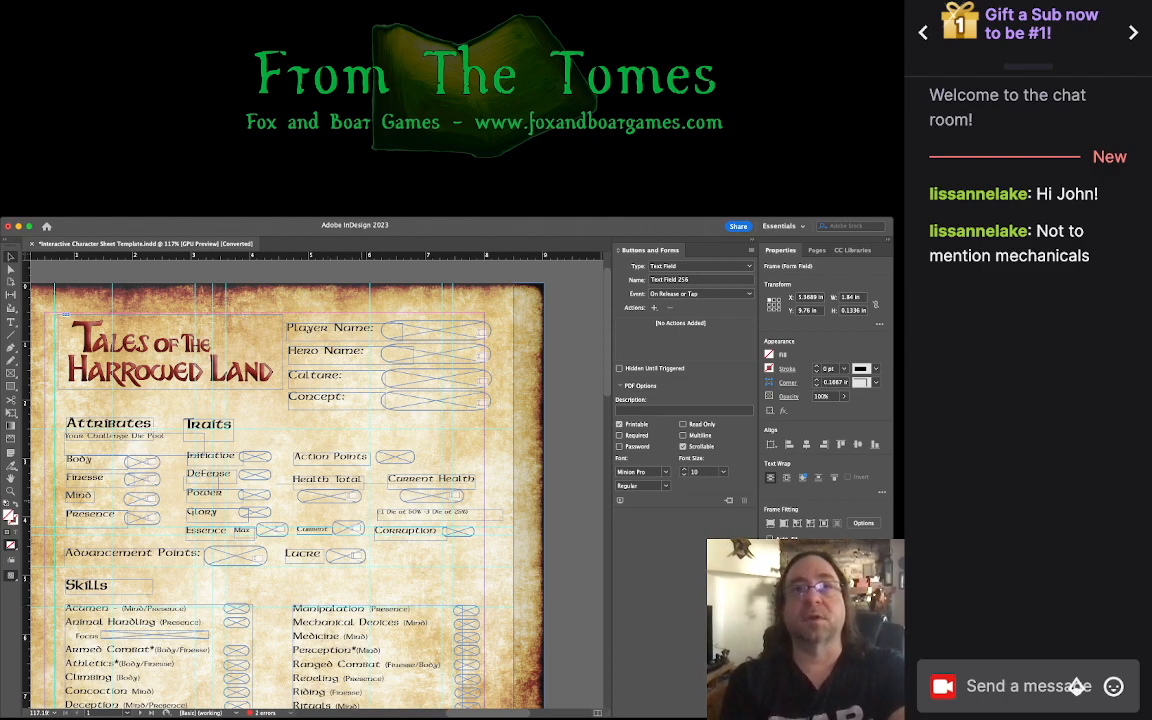
click(330, 496)
drag(362, 496, 338, 496)
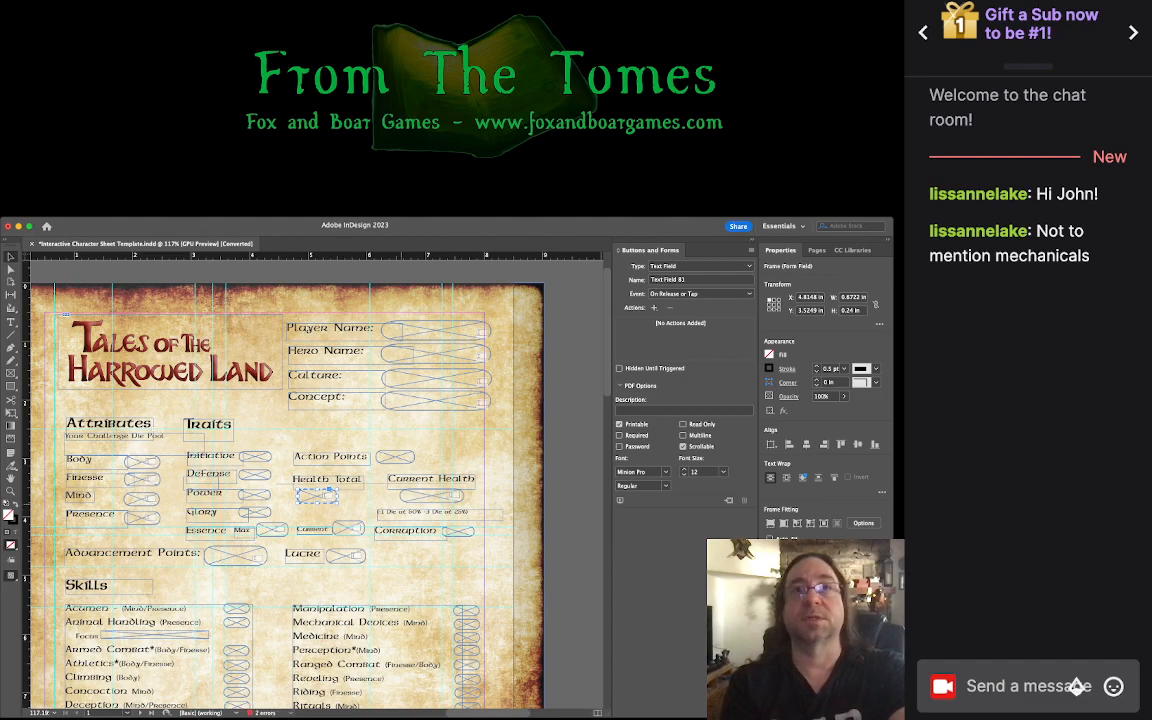
key(super+c)
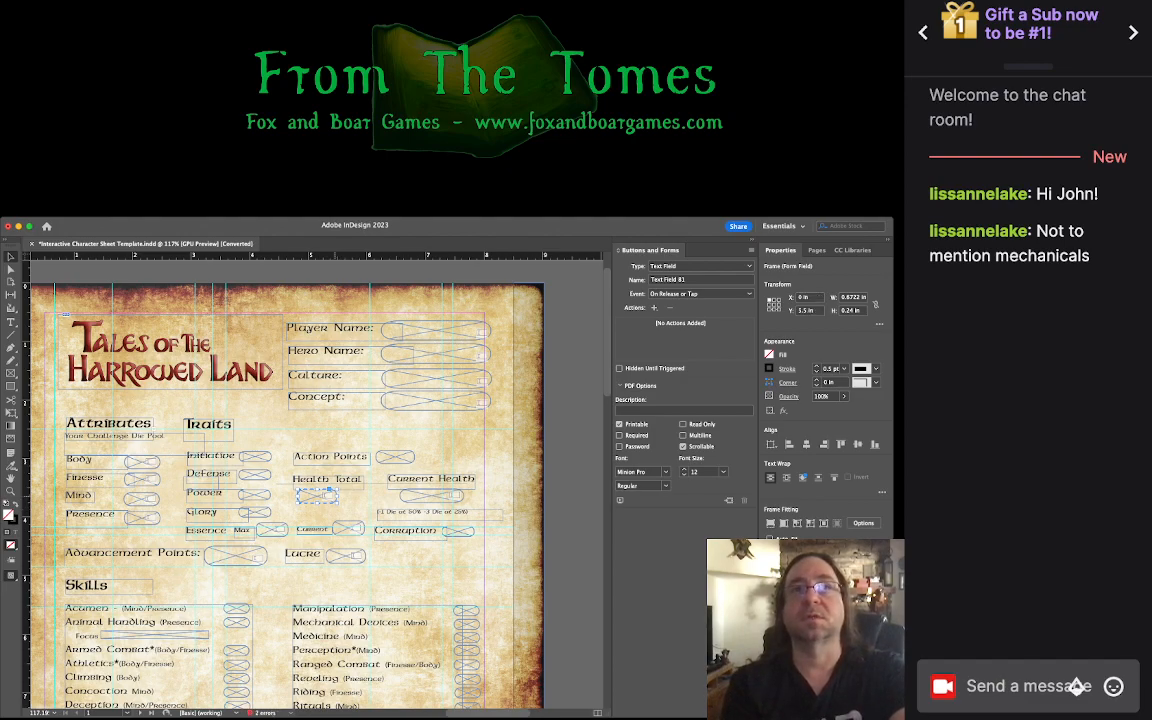
Step: Shift the Current Health label and its form field left together, placing the label at an X position of about 6.14 in
click(440, 480)
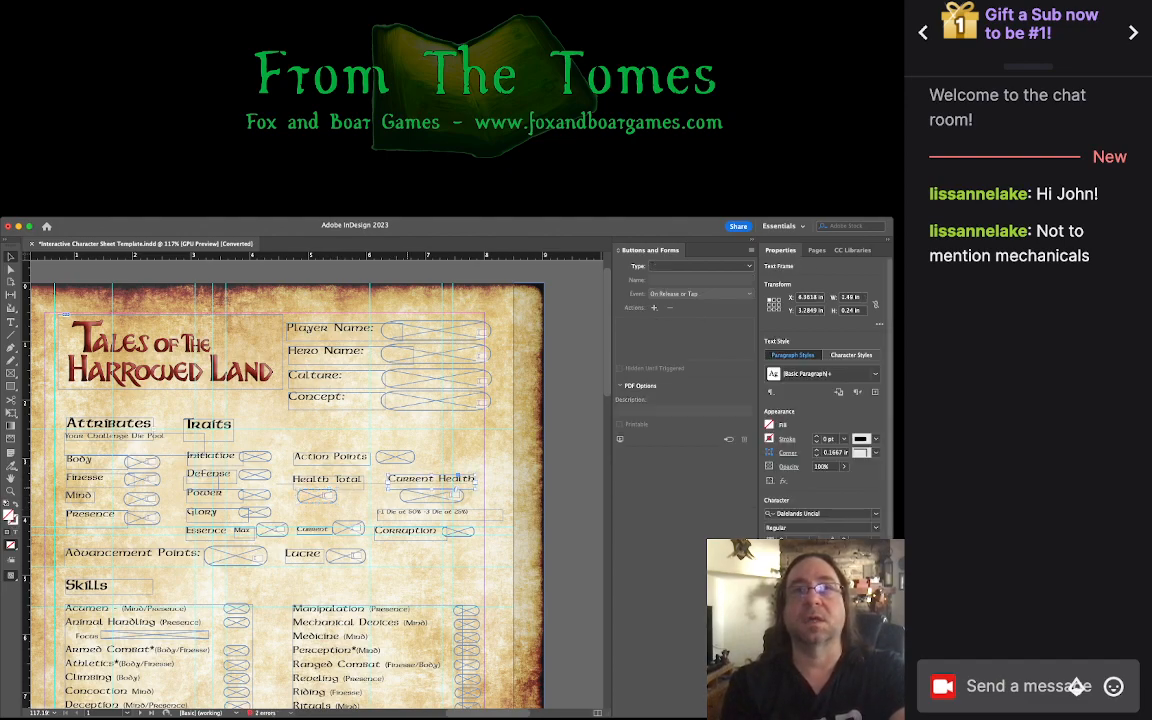
click(427, 493)
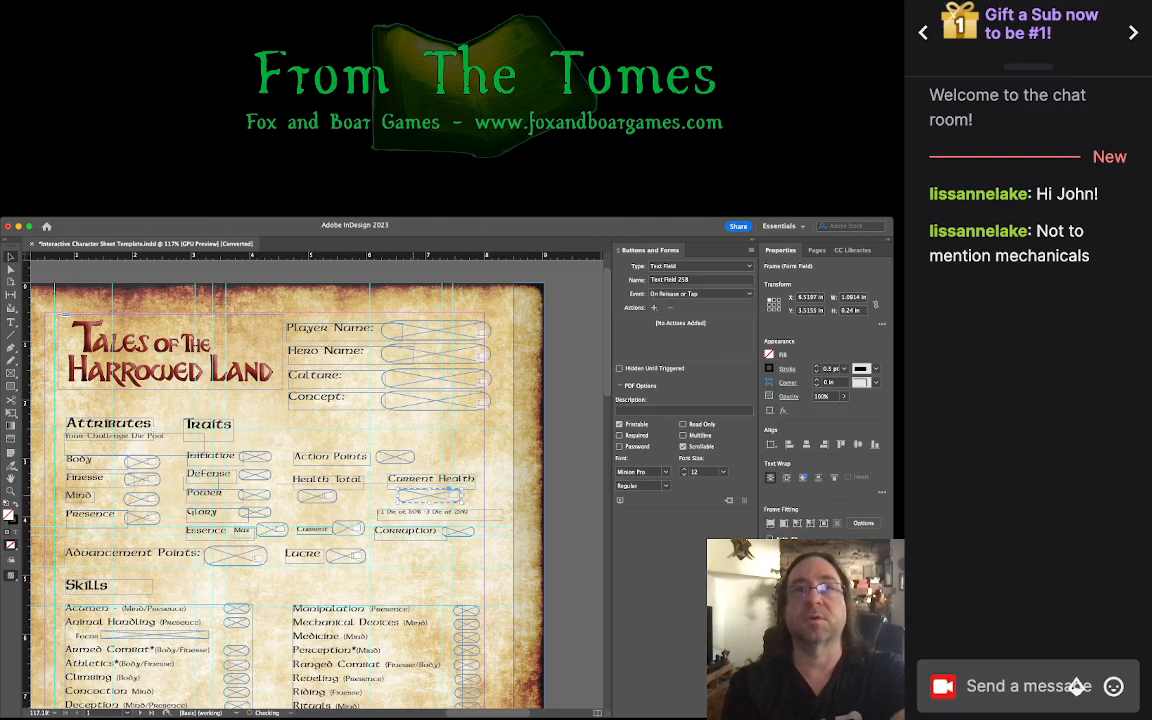
click(450, 479)
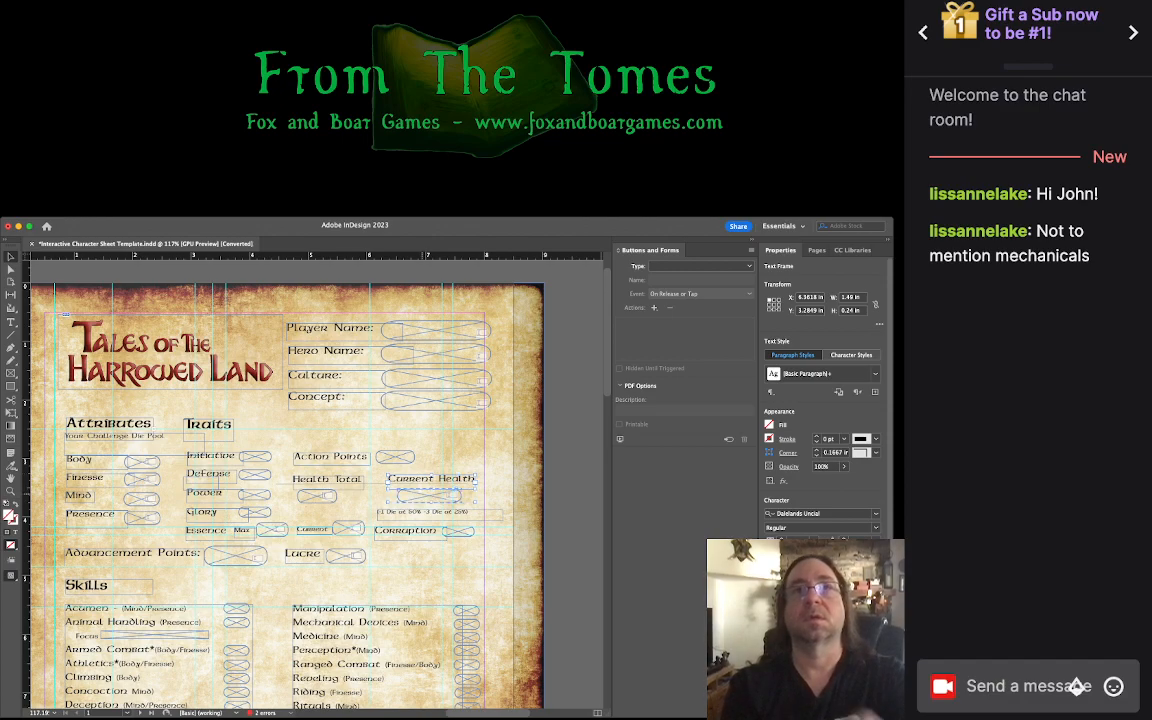
shift+click(430, 496)
key(Left)
key(Left)
key(Left)
key(Left)
key(Left)
key(Left)
key(Left)
key(Left)
key(Left)
key(Left)
key(Left)
key(Left)
key(Left)
key(Left)
key(Left)
key(Left)
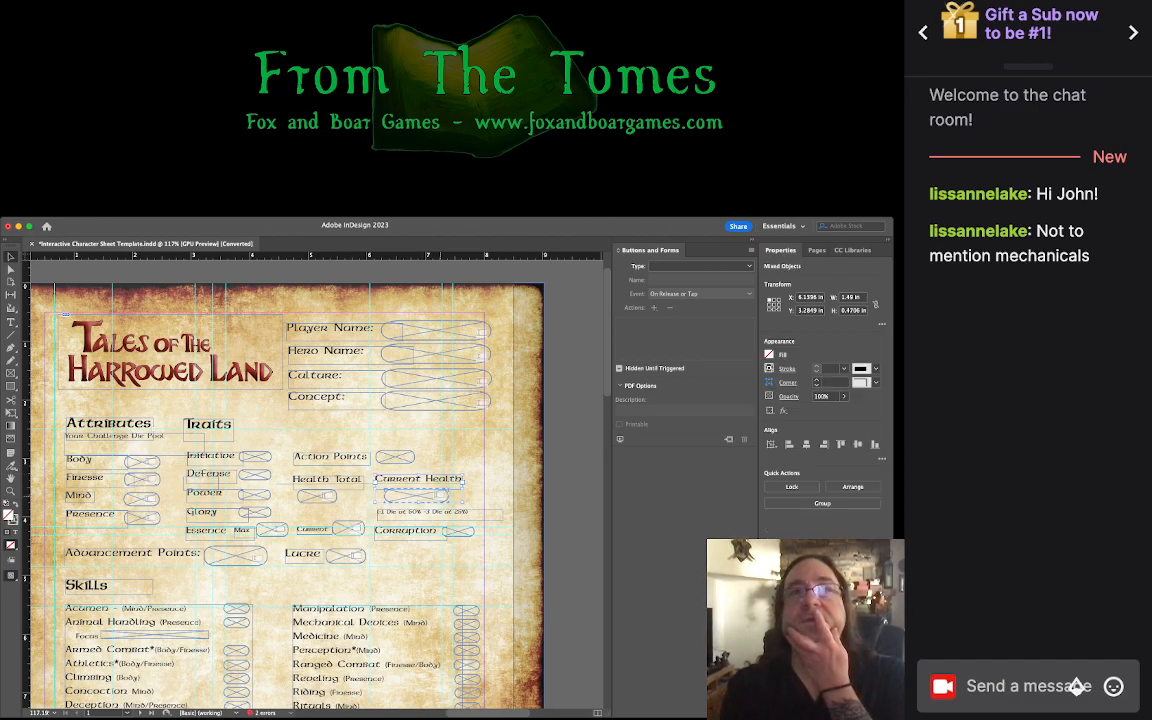
key(shift+super+a)
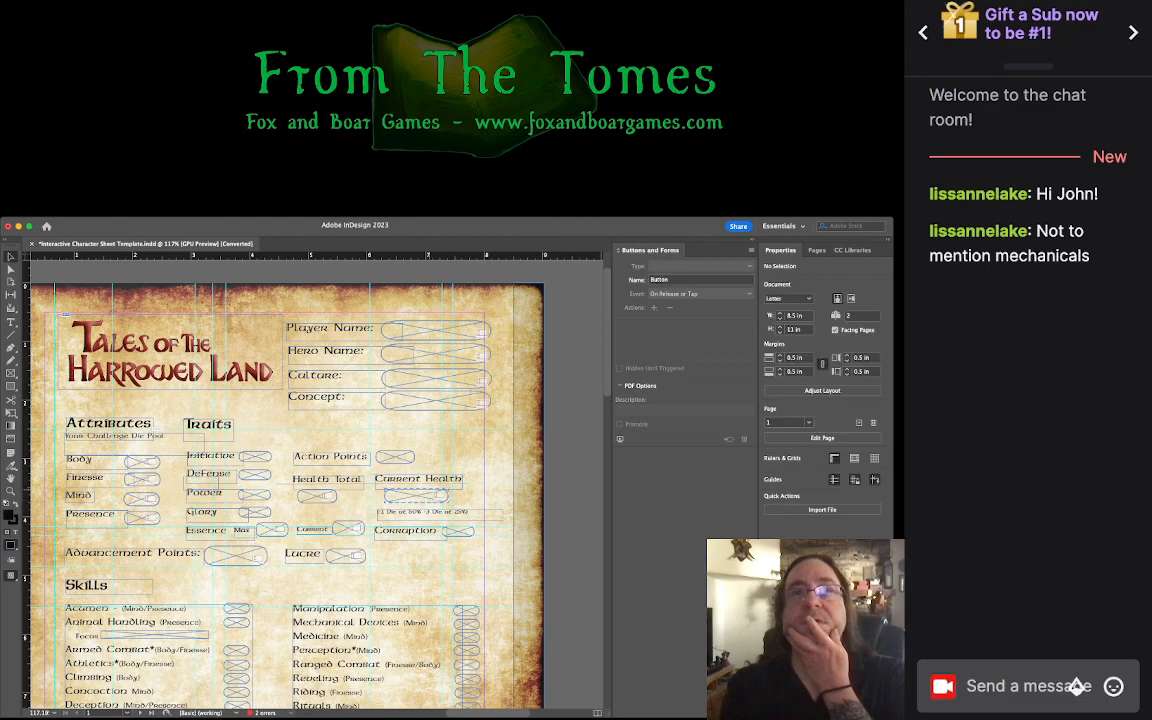
Step: Narrow the form field under Current Health to about 0.31 in wide
click(417, 495)
drag(449, 496, 415, 496)
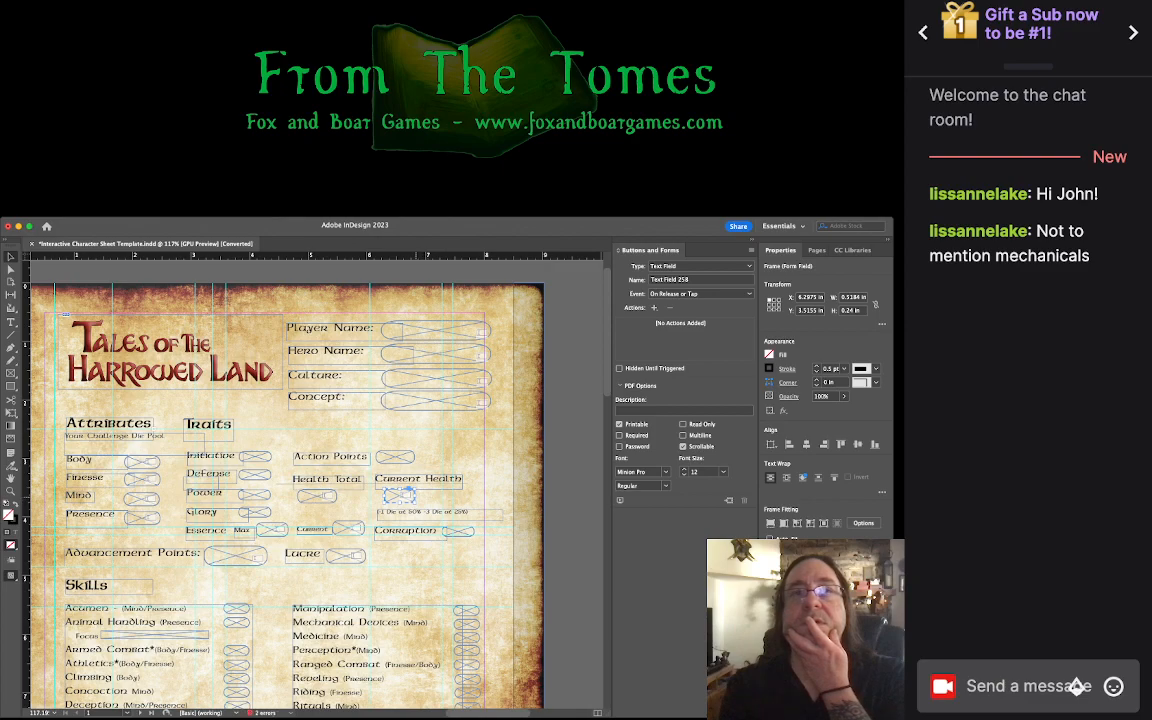
drag(415, 496, 403, 496)
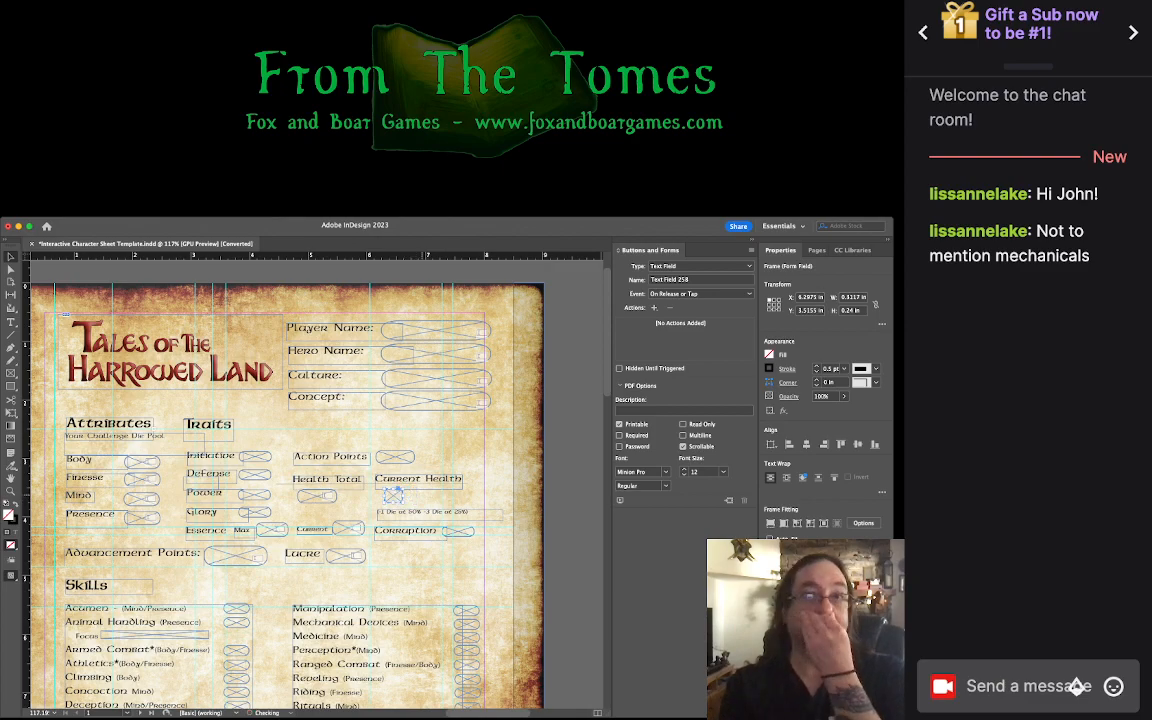
Step: Nudge the Current Health field slightly up and left, to about X 6.26 in and Y 1.50 in
scroll(490, 491, up, 5)
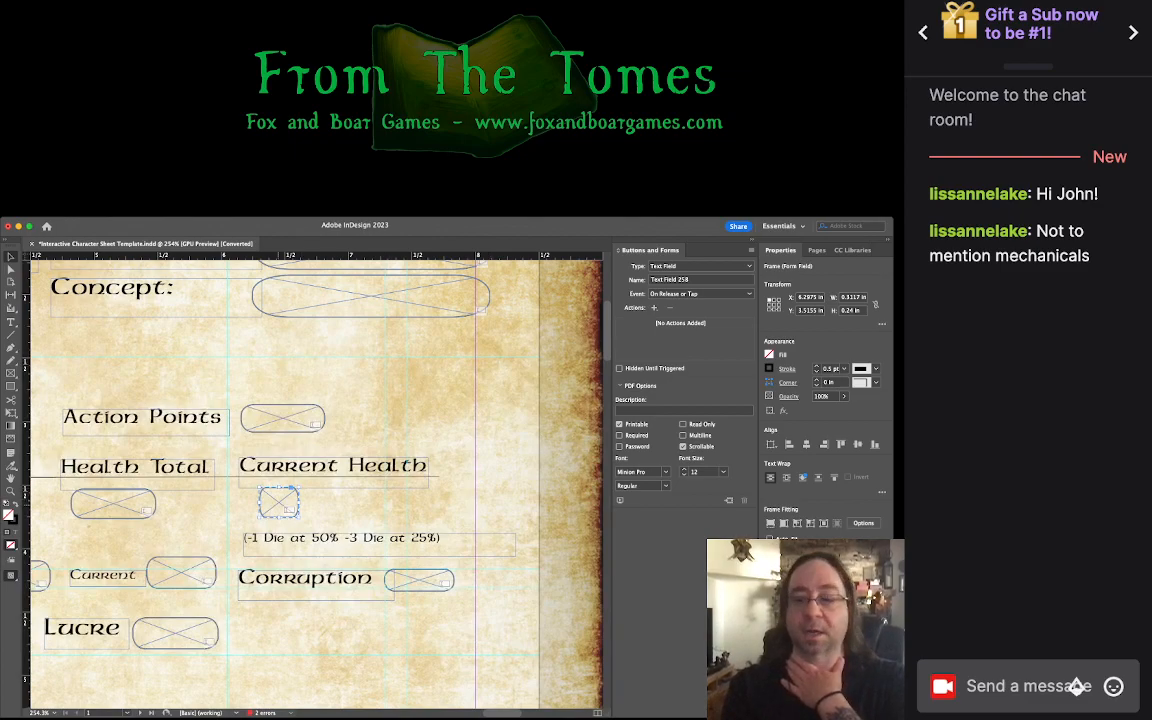
key(Up)
key(Up)
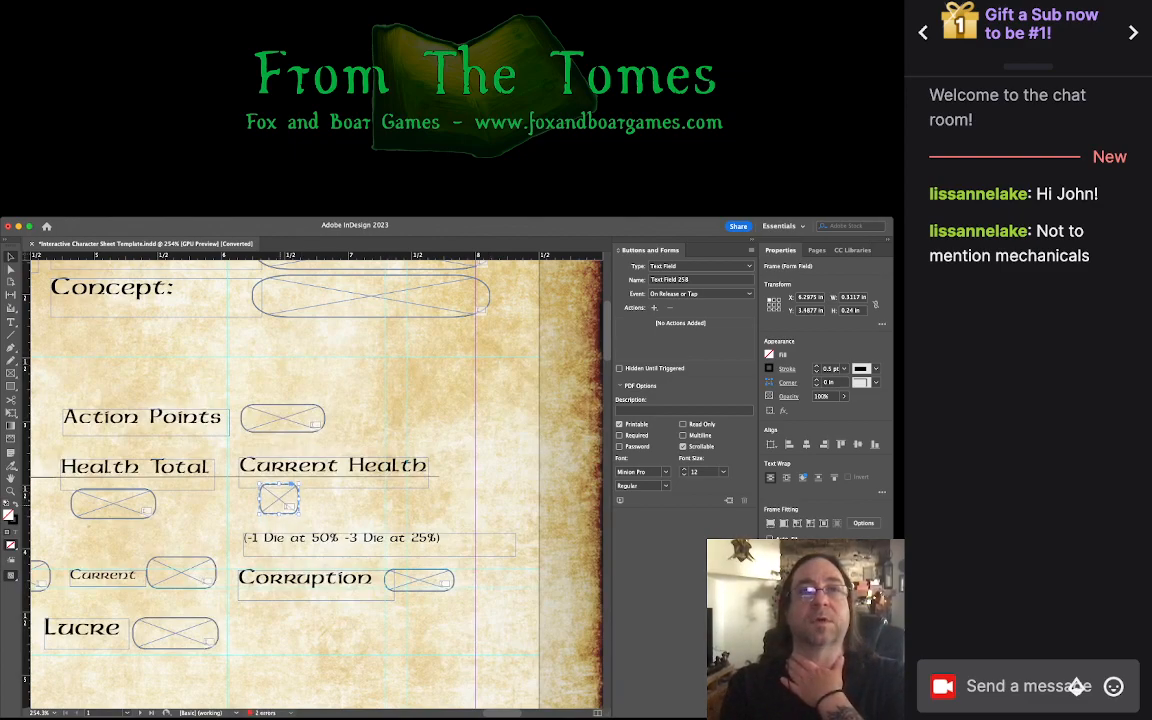
key(Left)
key(Left)
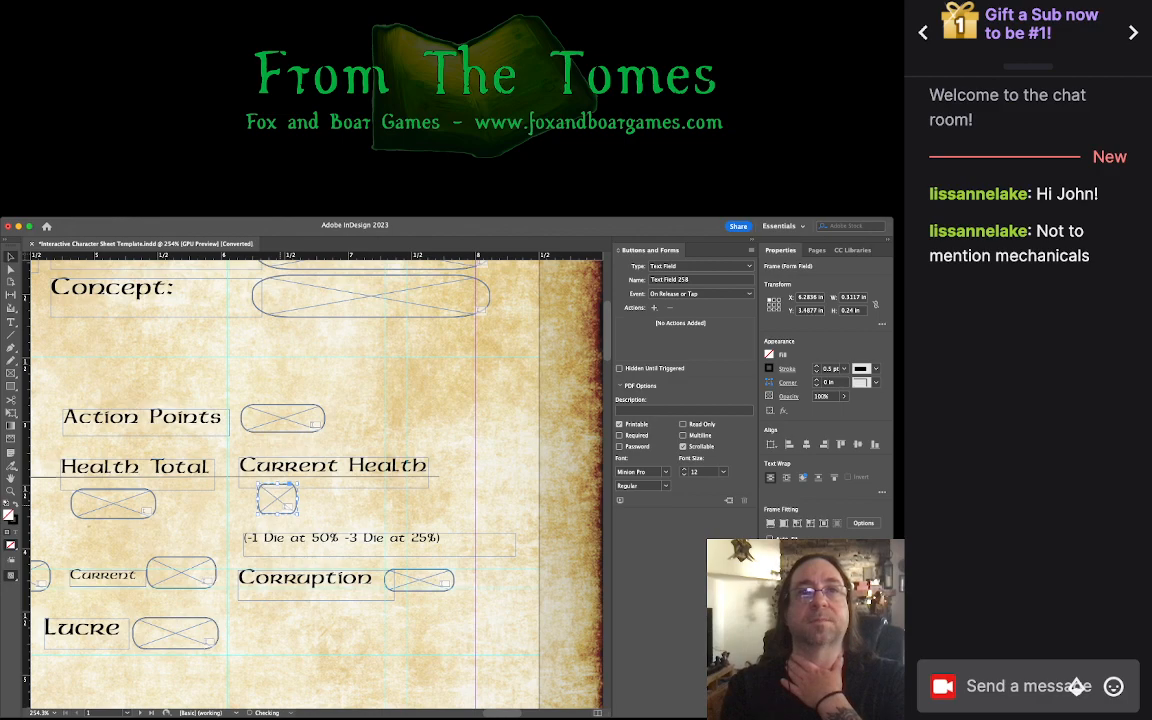
key(Left)
key(Down)
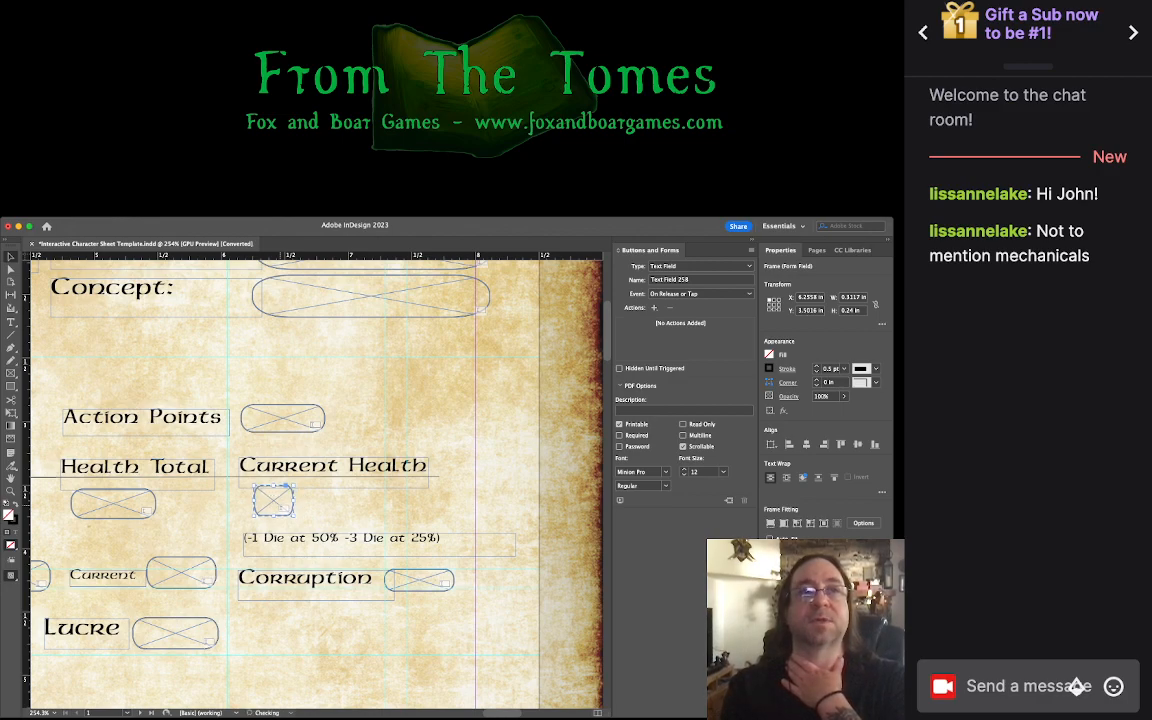
Step: Make the Health Total field taller by extending it downward and extend the Current Health field to 0.3 in high
click(175, 490)
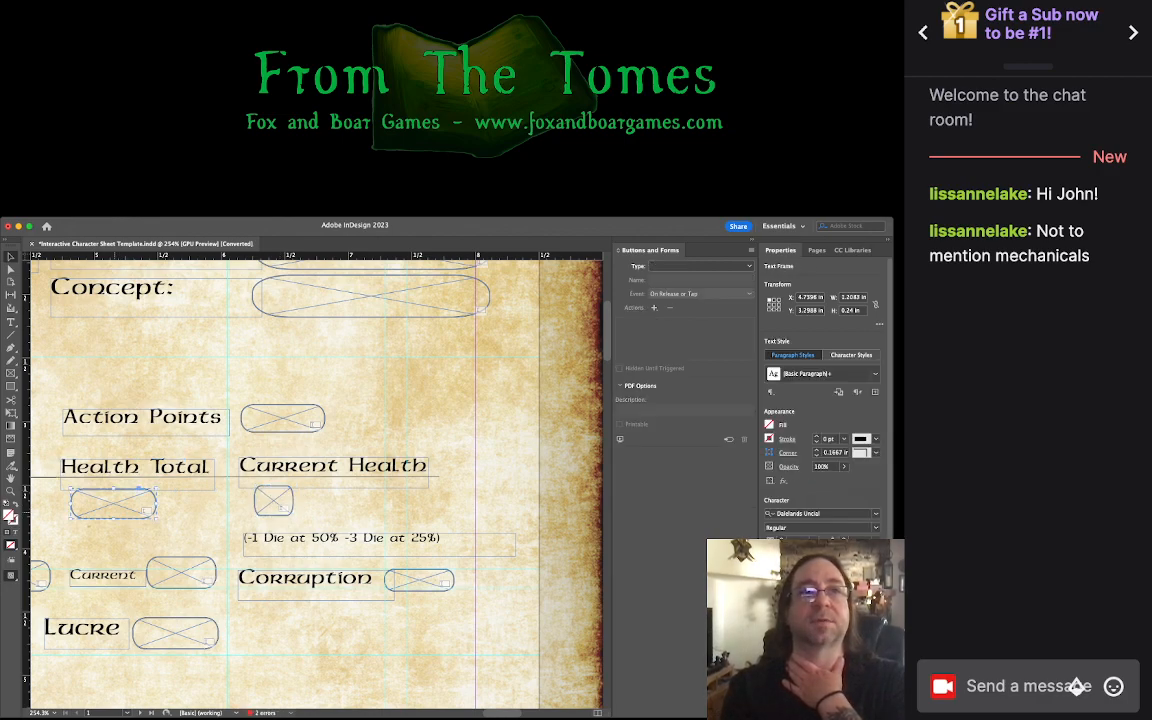
click(115, 504)
drag(113, 518, 113, 526)
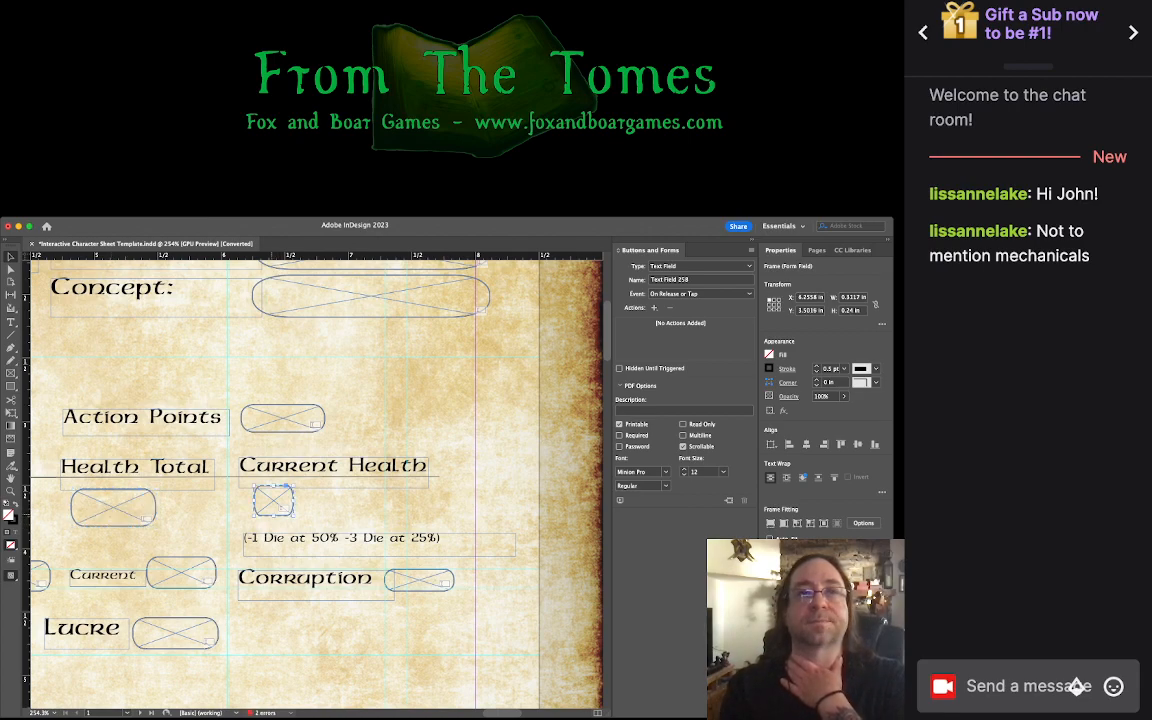
drag(273, 516, 273, 524)
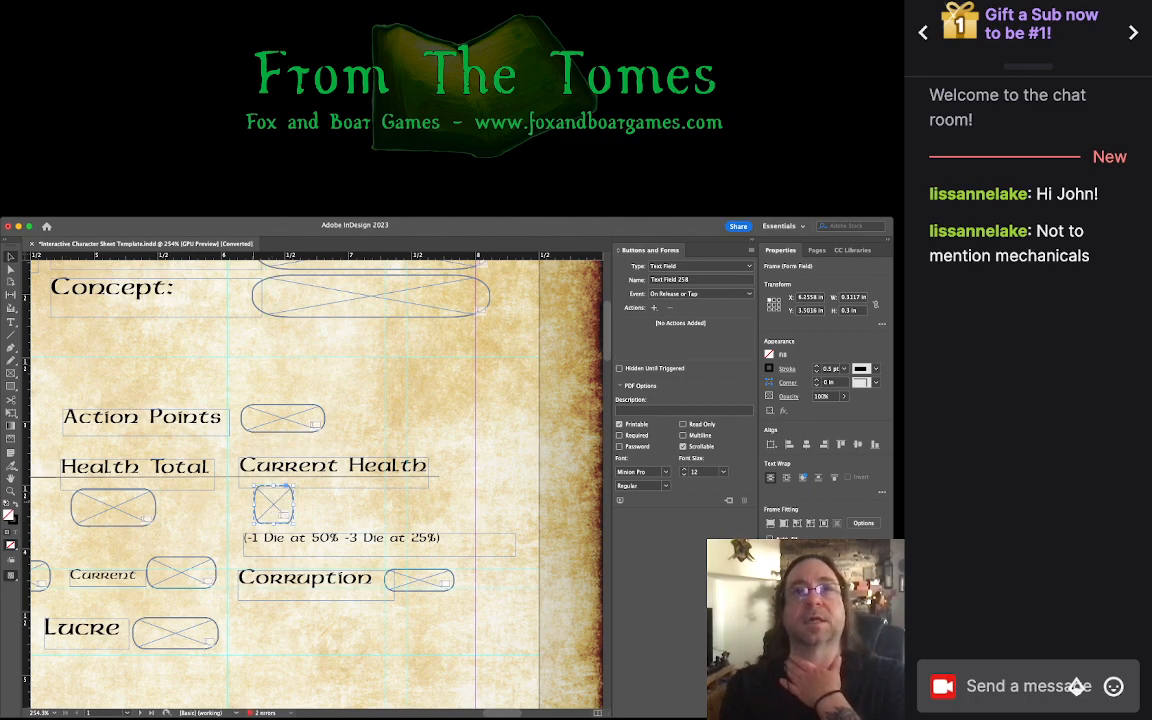
key(super+shift+a)
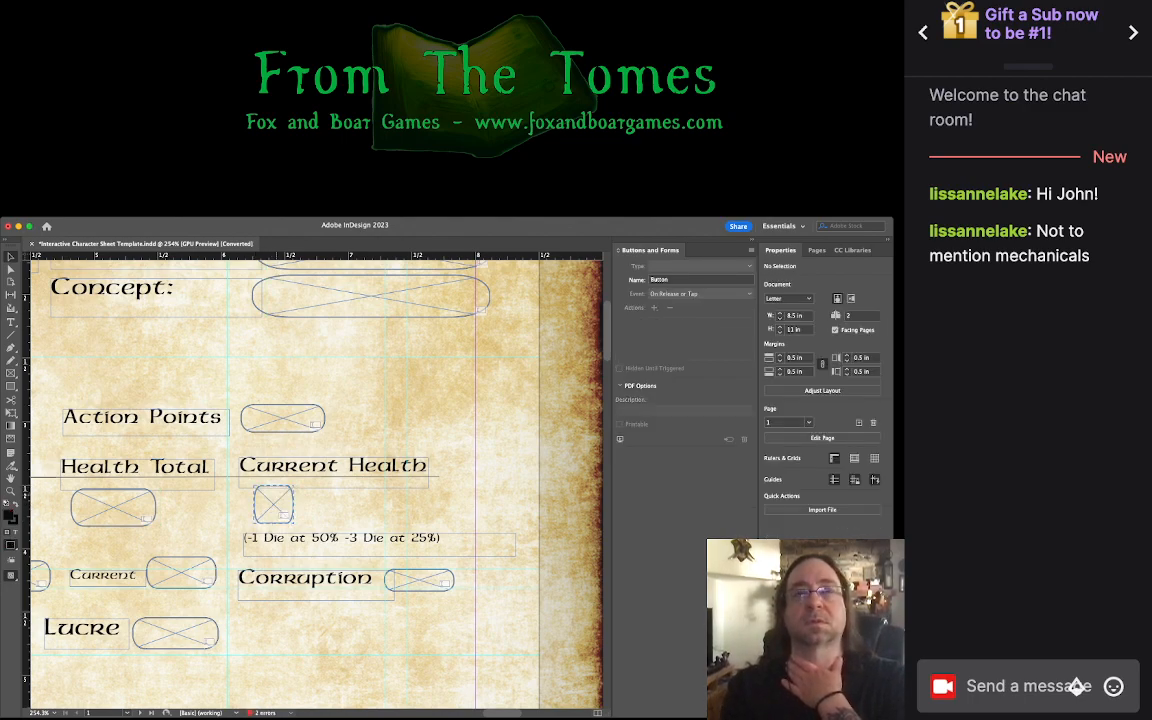
Step: Widen the Current Health field to about 0.36 in
click(273, 505)
key(super+Tab)
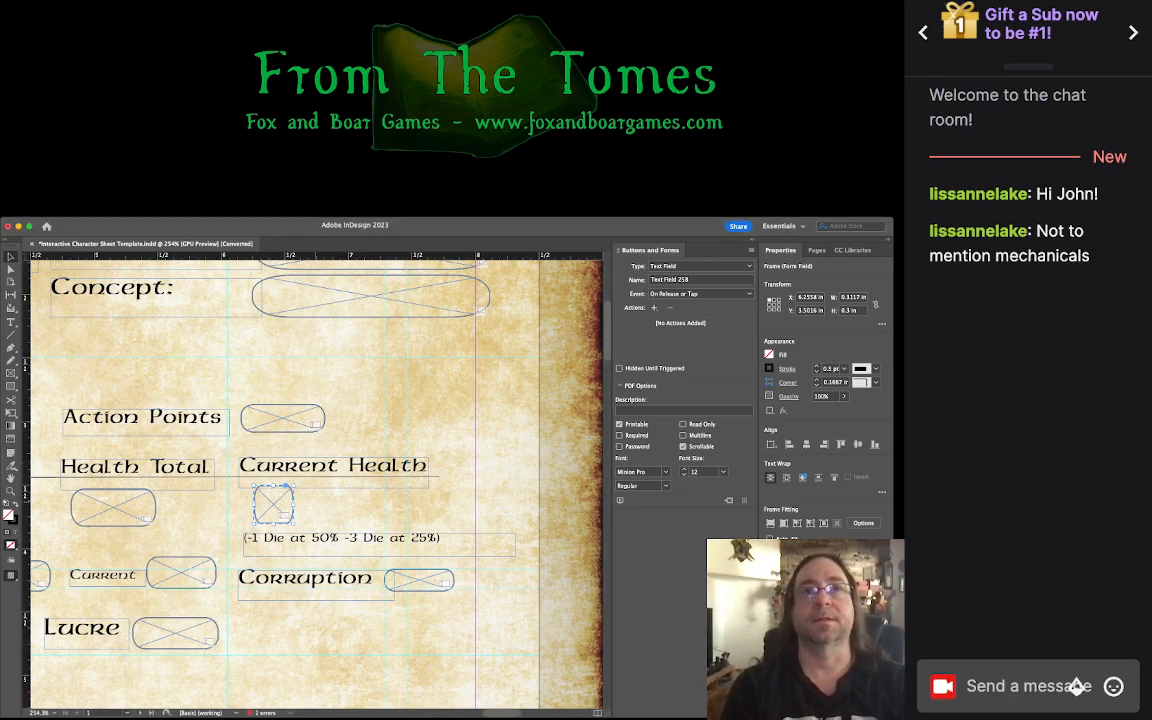
drag(294, 505, 300, 505)
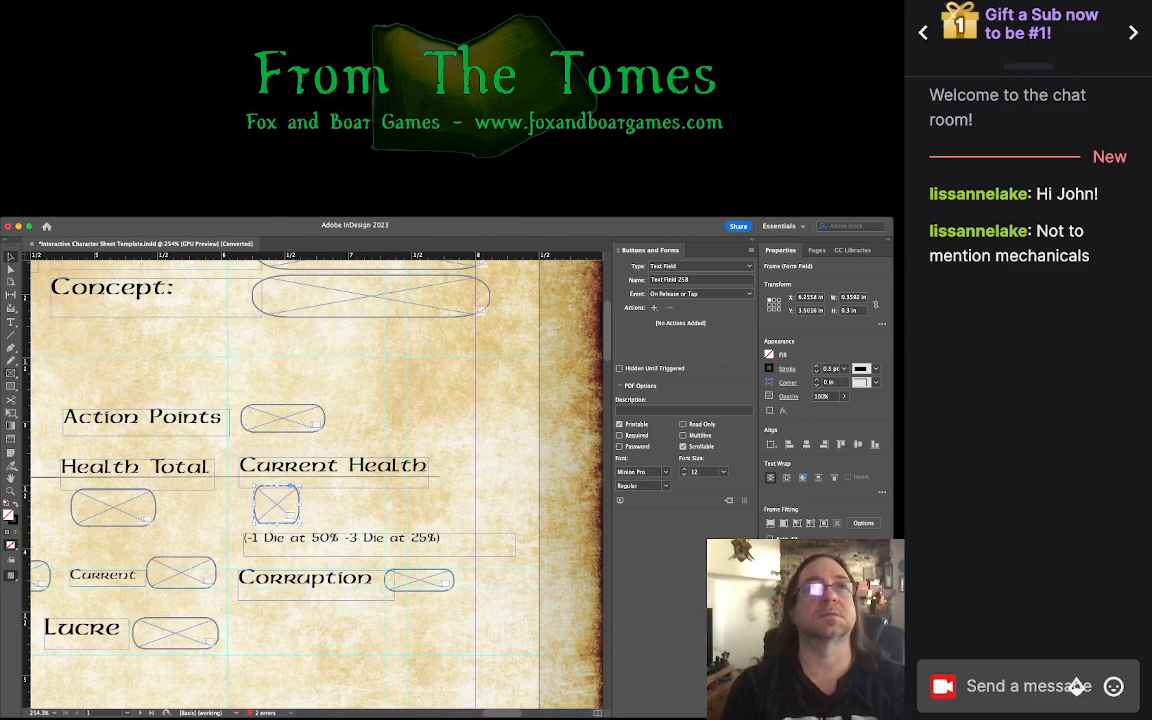
Step: Add a text frame about 0.95 in wide beside the Current Health field and enter "Physical Damage" in it
click(318, 493)
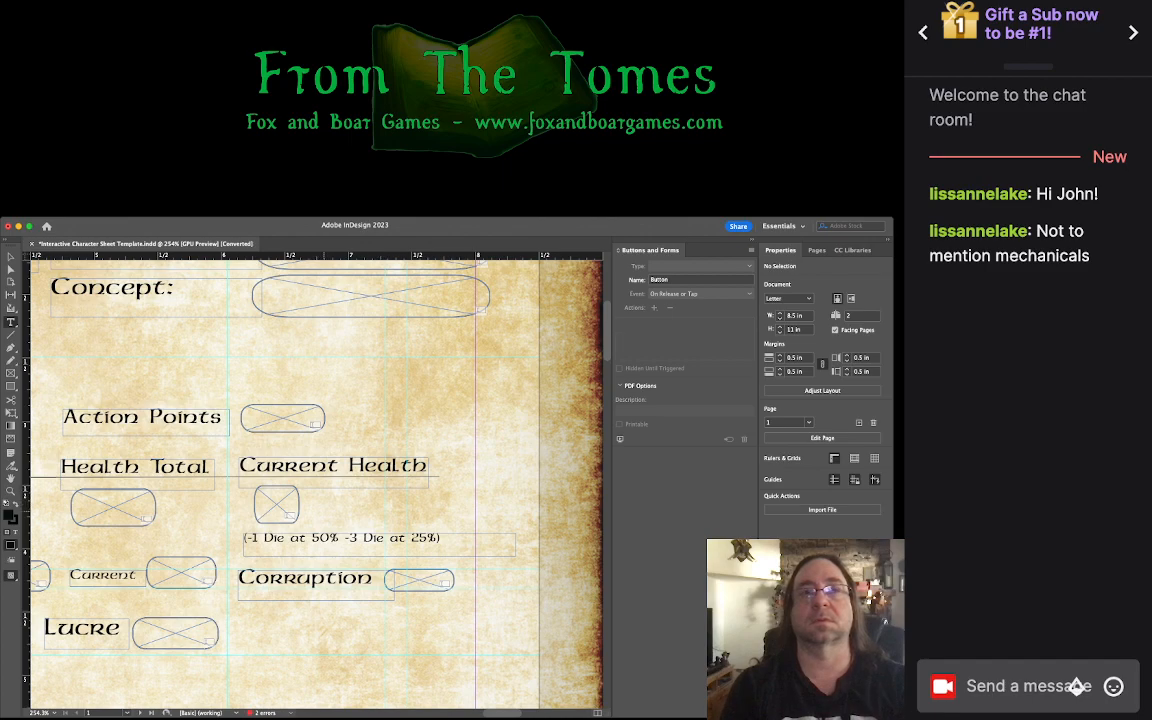
mouse_move(312, 505)
mouse_down()
mouse_move(336, 522)
mouse_move(433, 521)
mouse_up()
text(Physical Da)
key(BackSpace)
key(BackSpace)
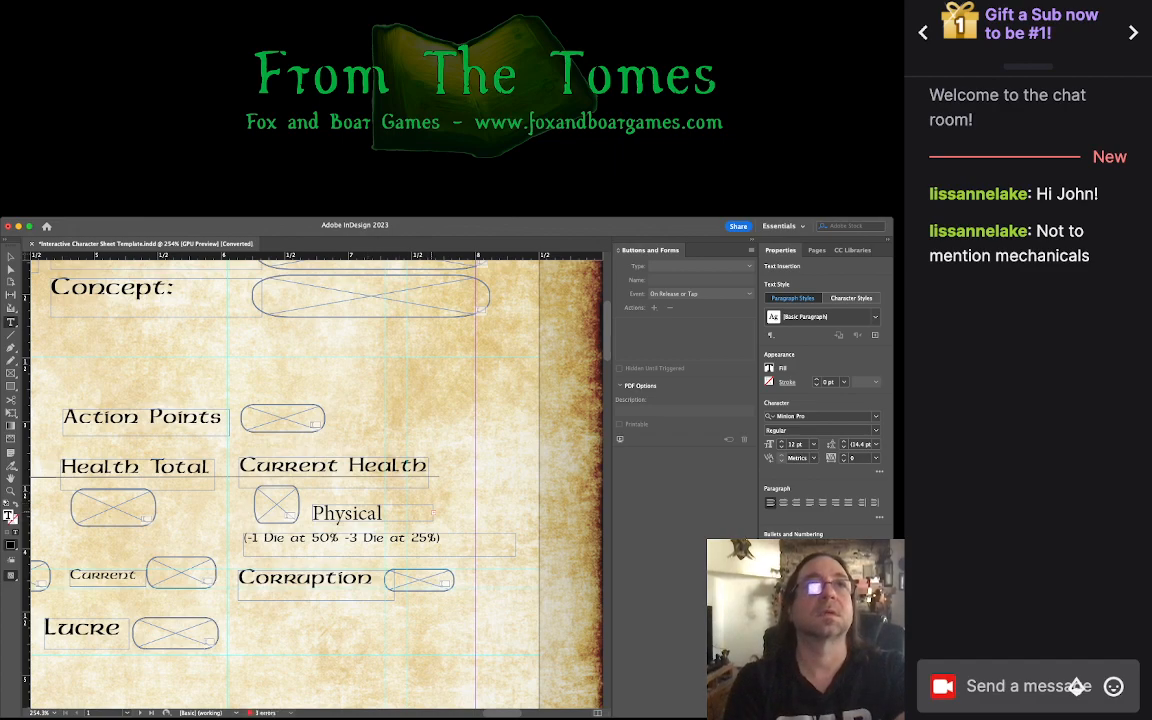
click(10, 257)
click(10, 270)
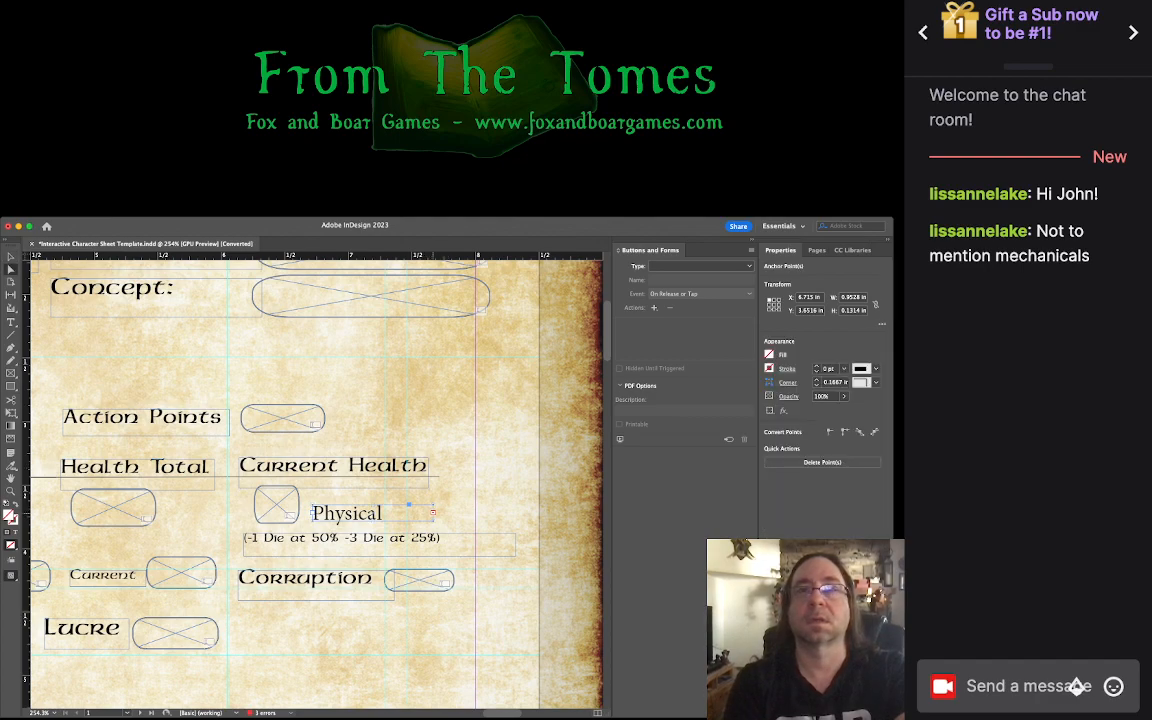
click(433, 513)
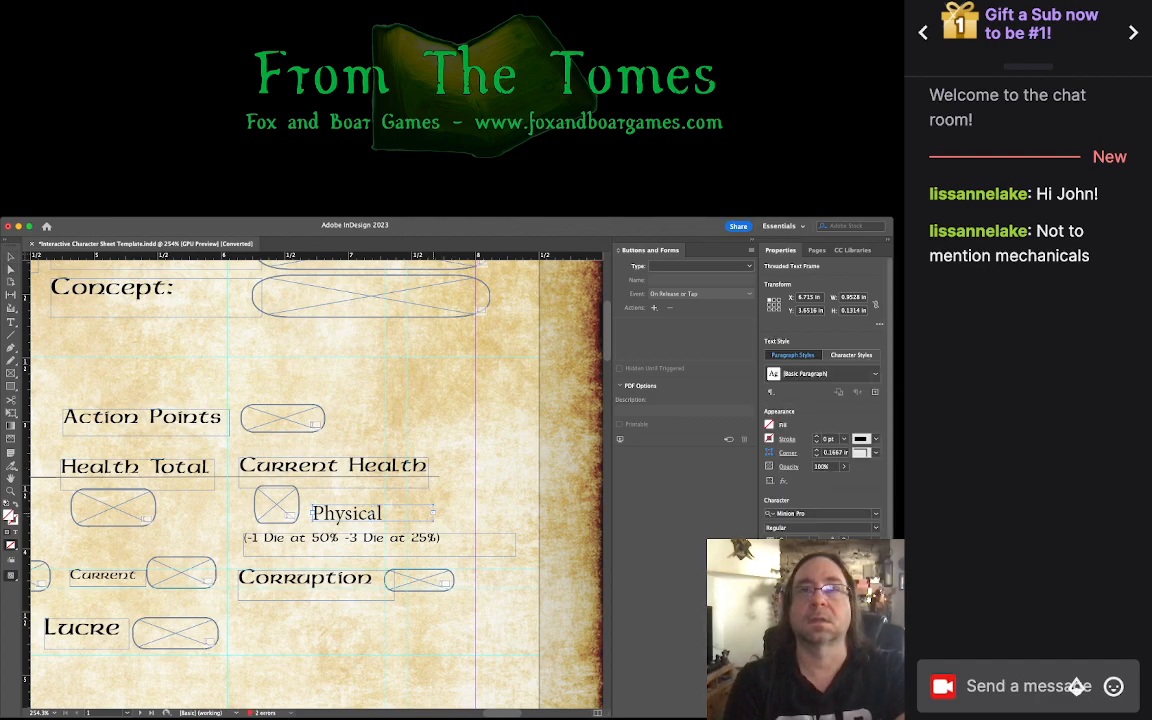
click(10, 270)
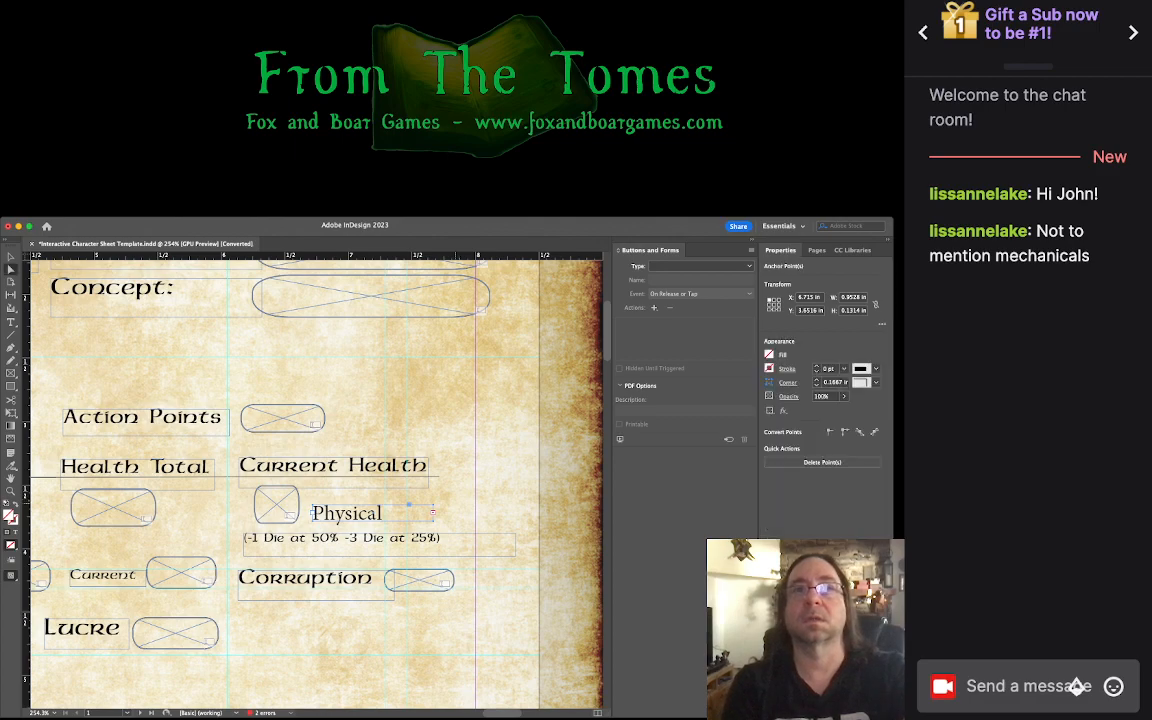
drag(348, 513, 390, 513)
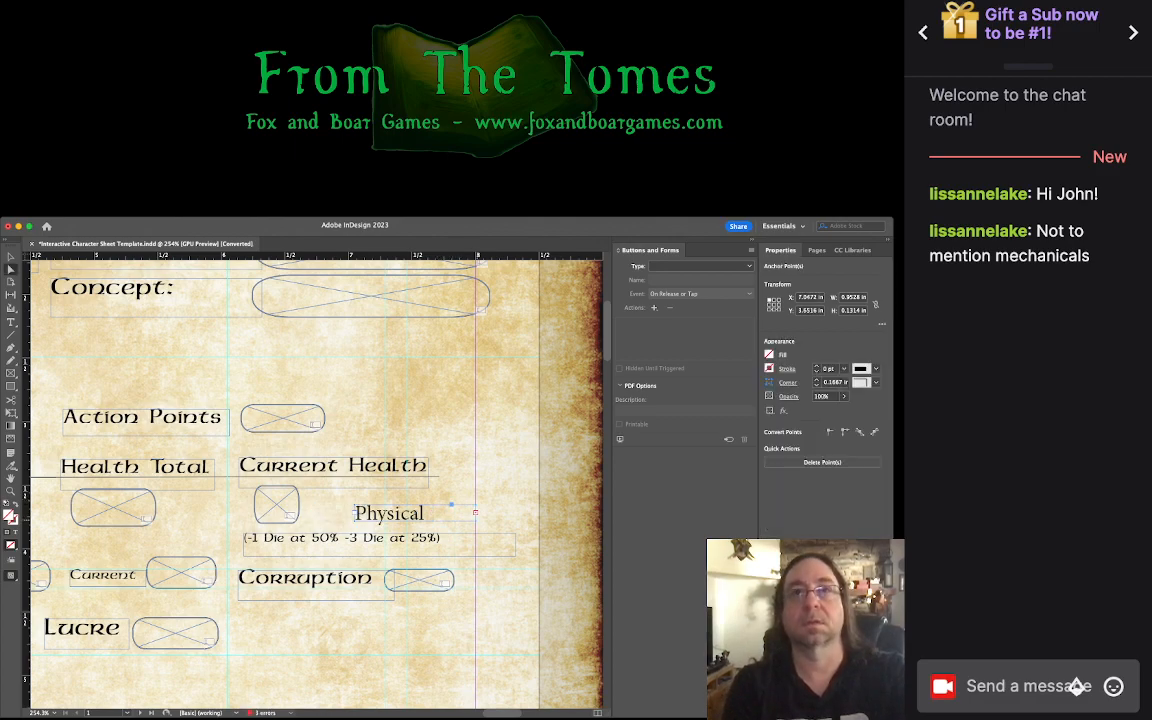
key(super+z)
double_click(384, 513)
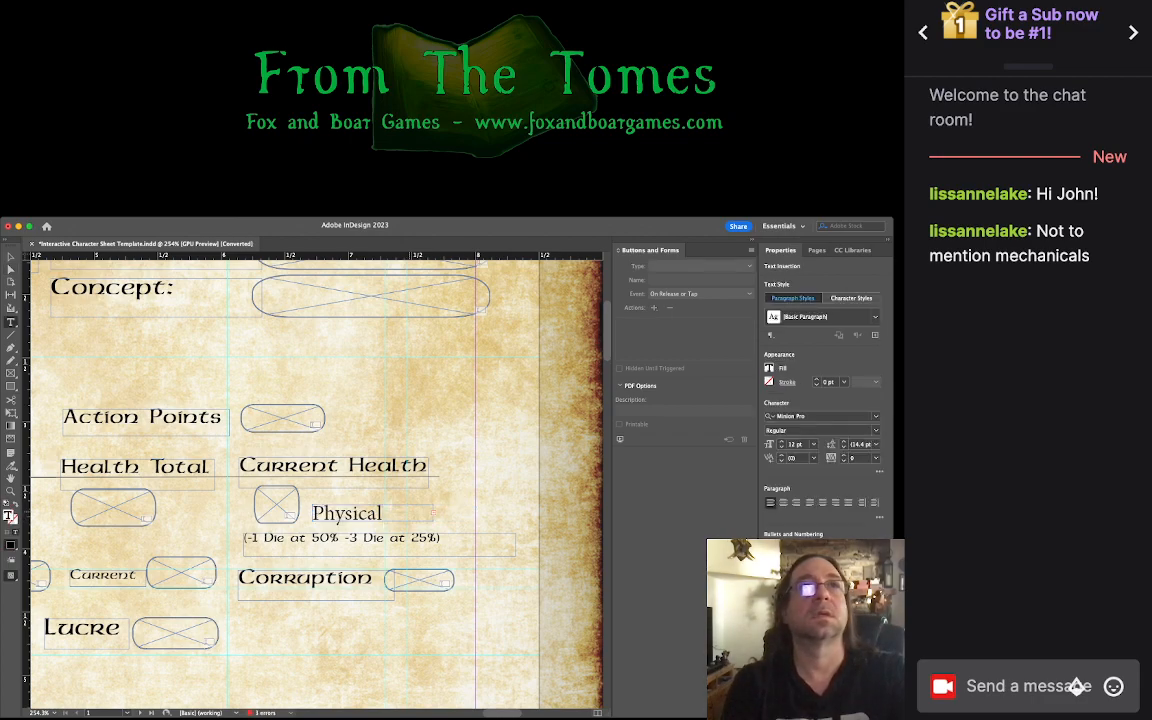
Step: Enlarge the new text frame to about 1.35 by 0.15 in and replace the word "Damage" with "Wounds"
key(Escape)
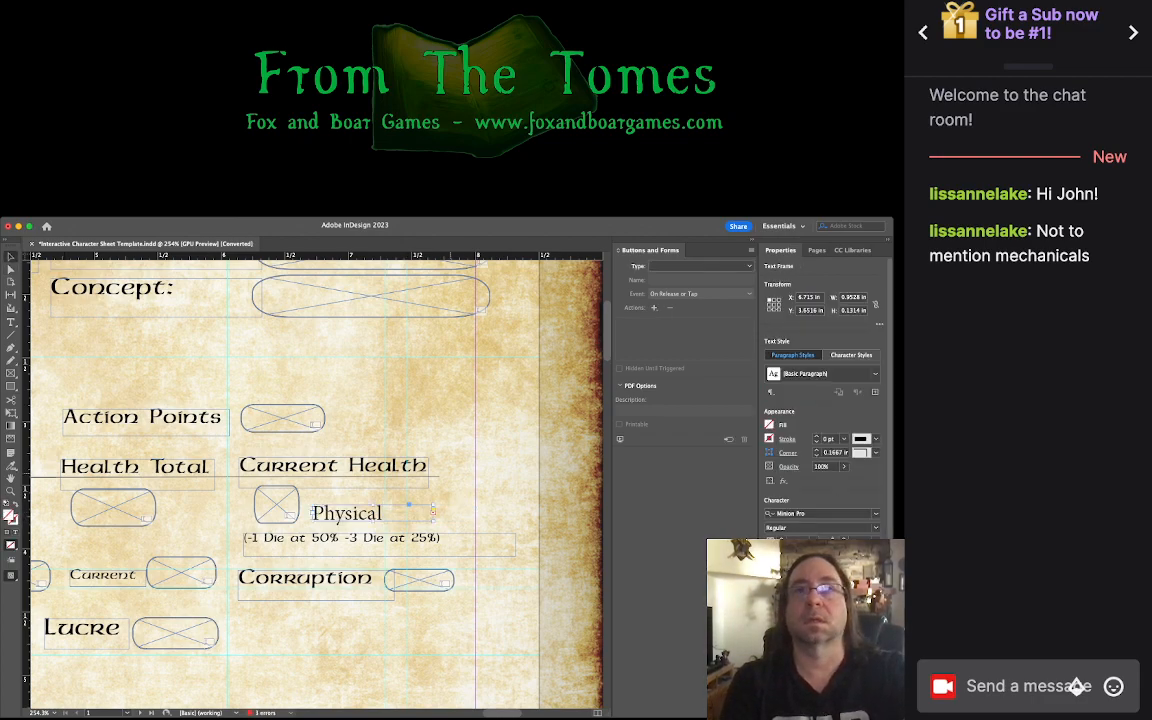
drag(434, 521, 484, 524)
double_click(437, 512)
double_click(437, 512)
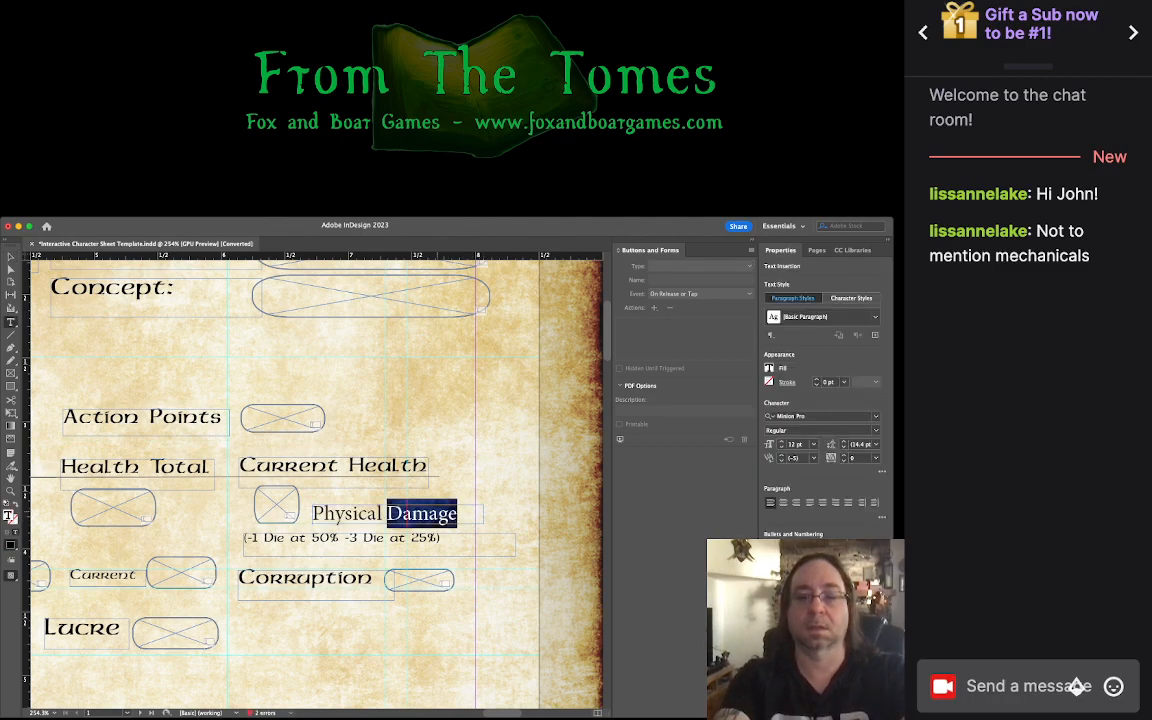
text(Wounds)
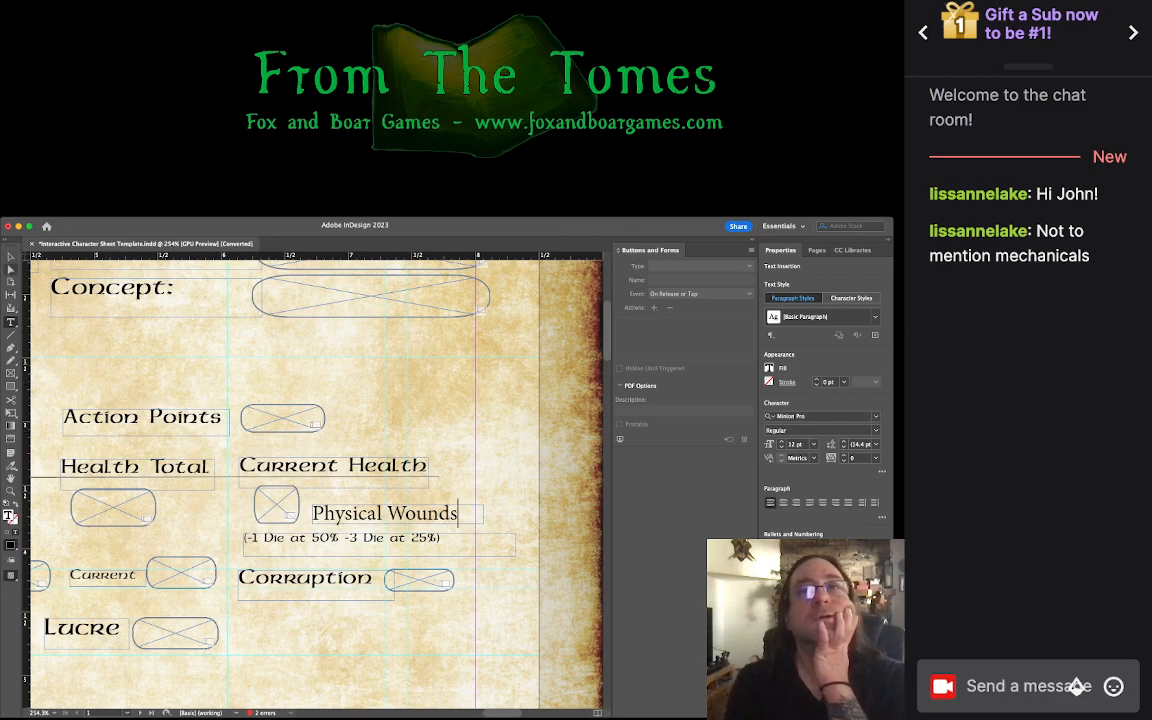
Step: Narrow the Physical Wounds text frame from its right edge to fit the text more closely
click(11, 269)
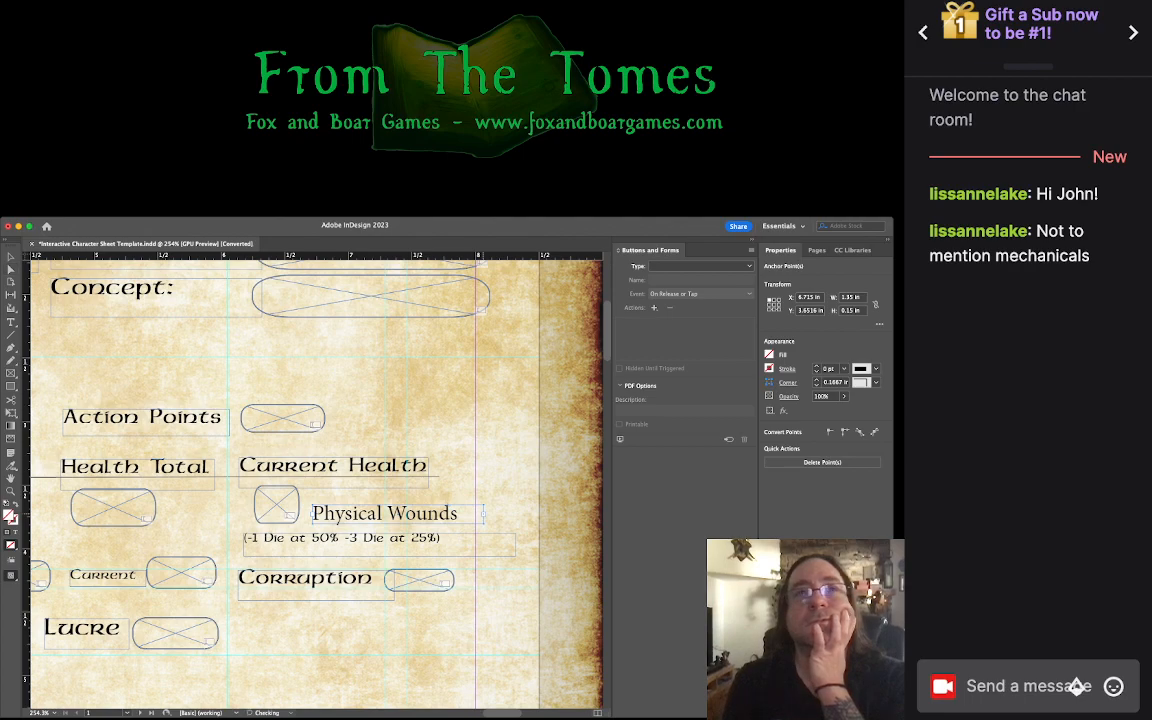
click(11, 257)
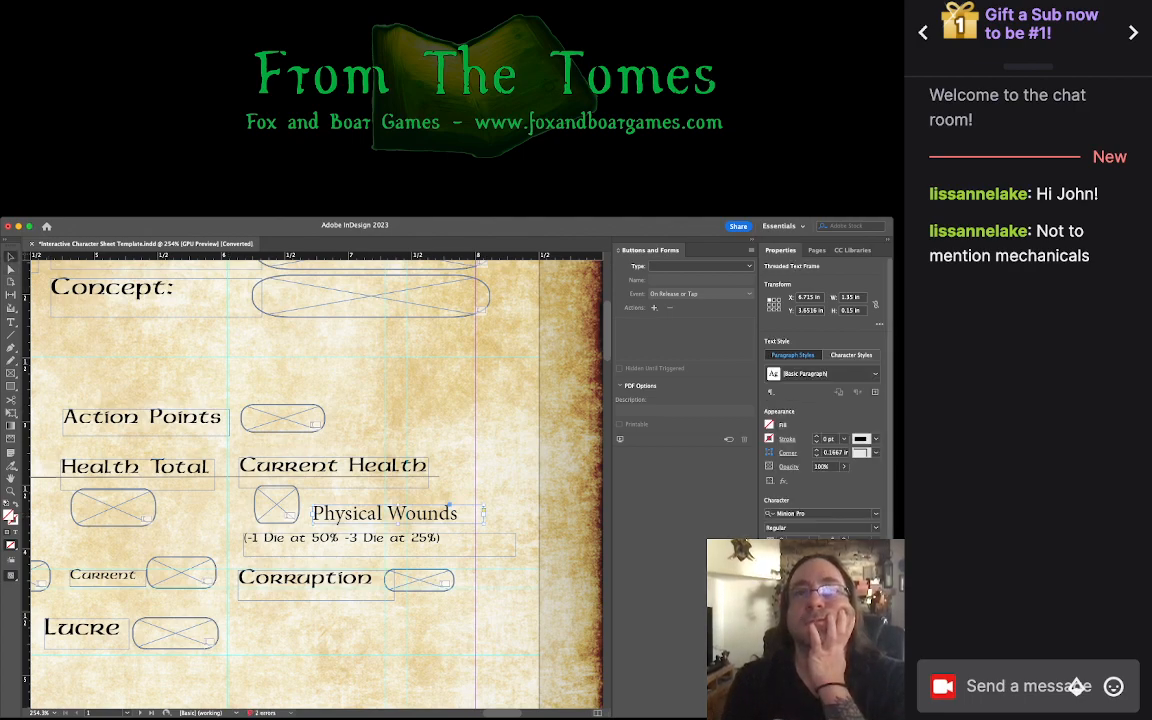
drag(484, 514, 466, 514)
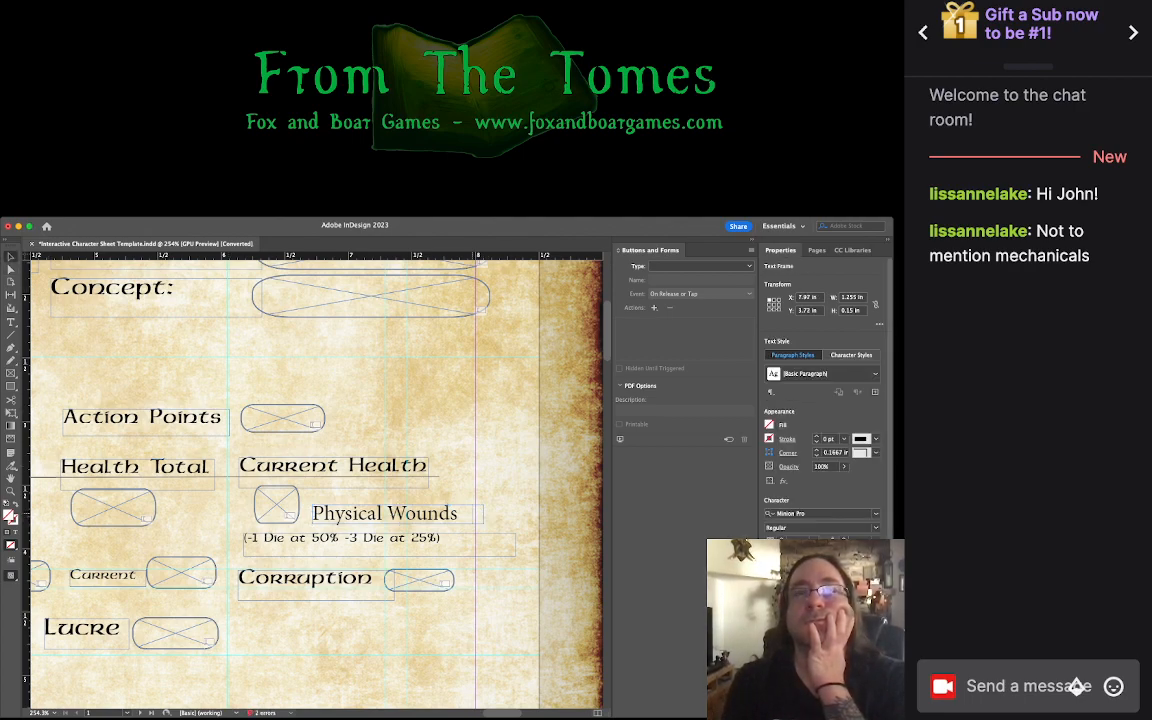
Step: Move the Physical Wounds label up beside the upper part of the Current Health form field
drag(386, 514, 374, 495)
key(Right)
key(Right)
key(super+shift+a)
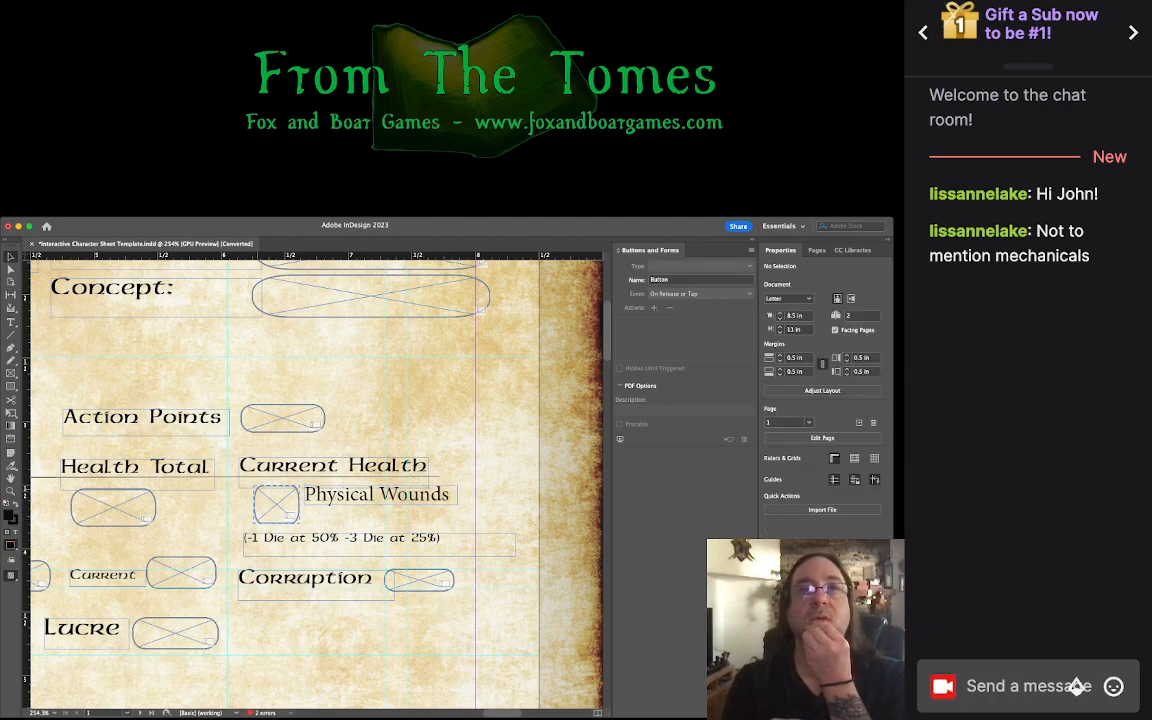
Step: Shift the Current Health heading and the form field below it left to the vertical guide
click(345, 465)
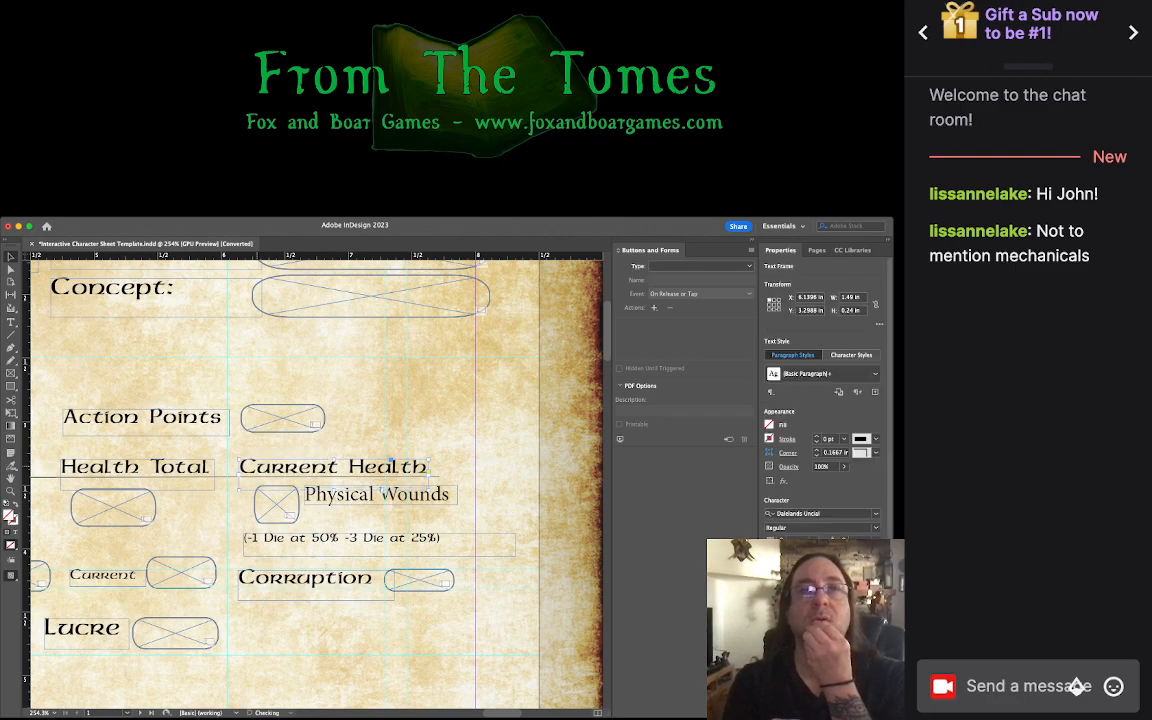
drag(383, 489, 373, 491)
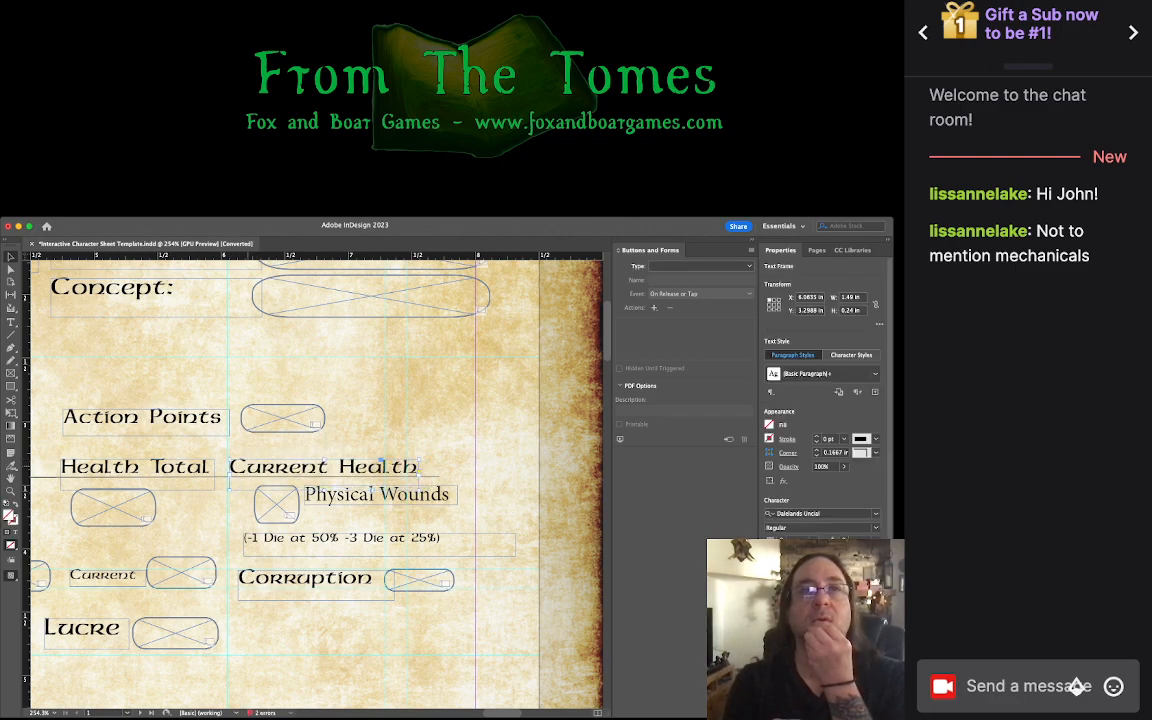
click(276, 505)
key(Left)
key(Left)
key(Left)
key(Left)
key(Left)
key(Left)
key(Left)
key(Left)
key(Left)
key(Left)
key(Left)
key(Left)
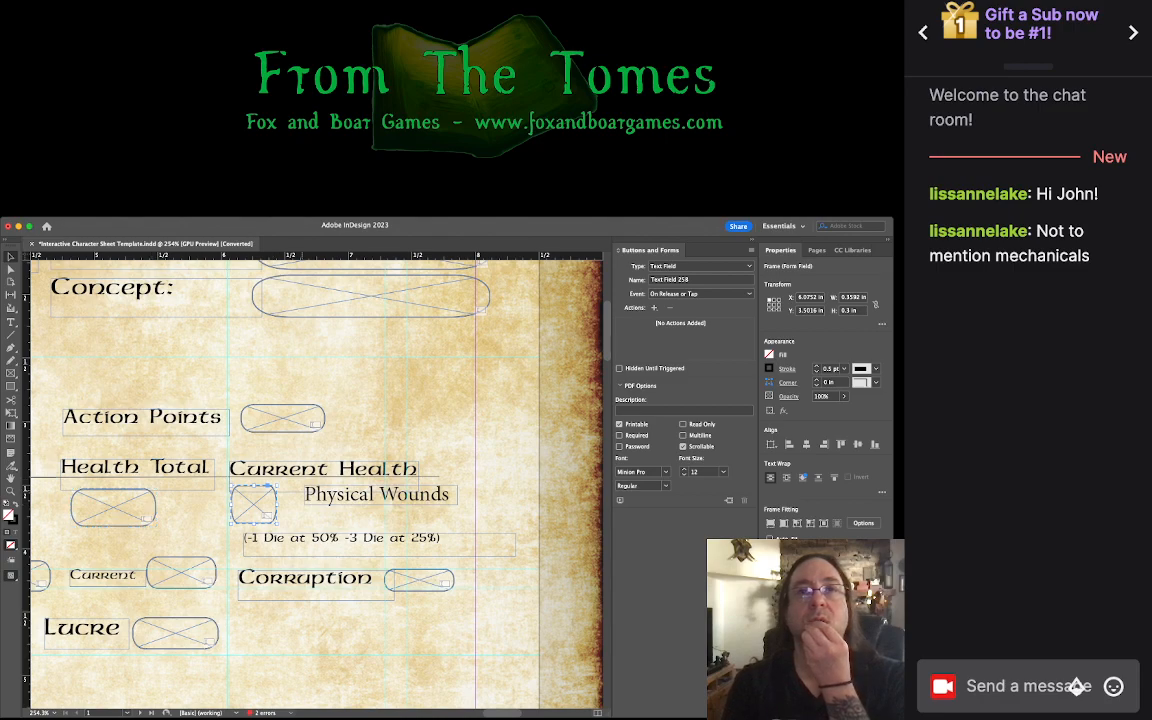
Step: Move the Physical Wounds label left close to the Current Health field and trim its frame to about 1.14 in wide
drag(345, 495, 327, 495)
drag(439, 504, 431, 502)
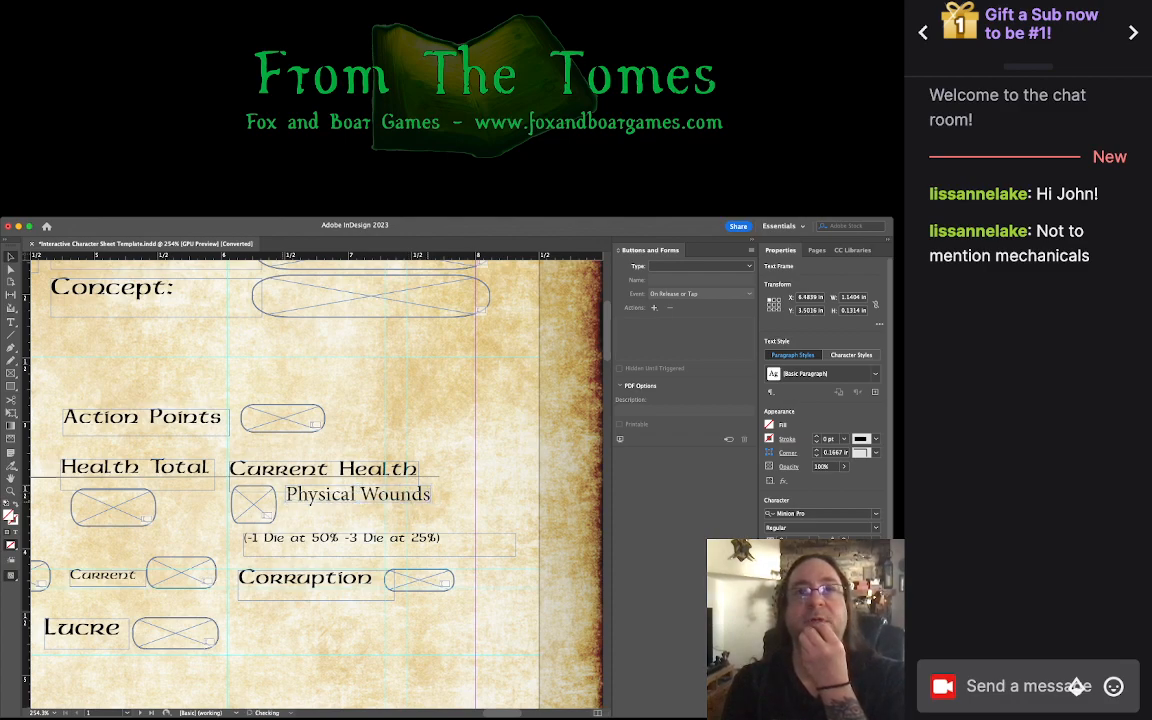
drag(358, 494, 355, 494)
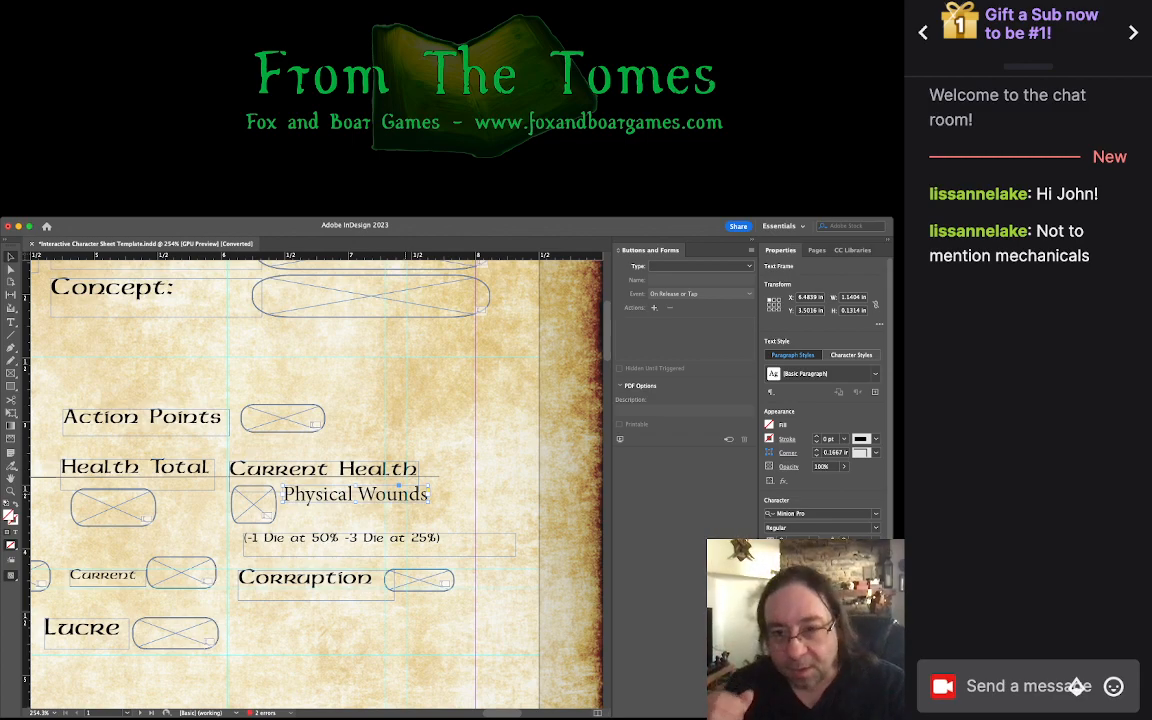
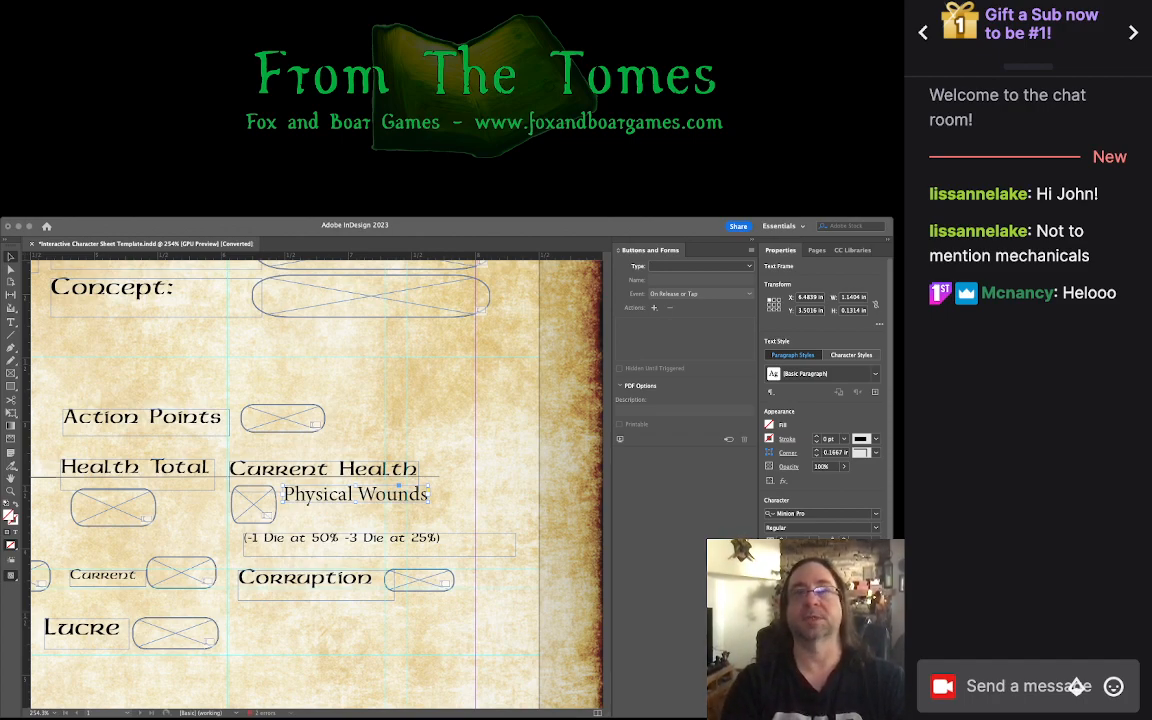
key(super+Tab)
drag(429, 501, 429, 495)
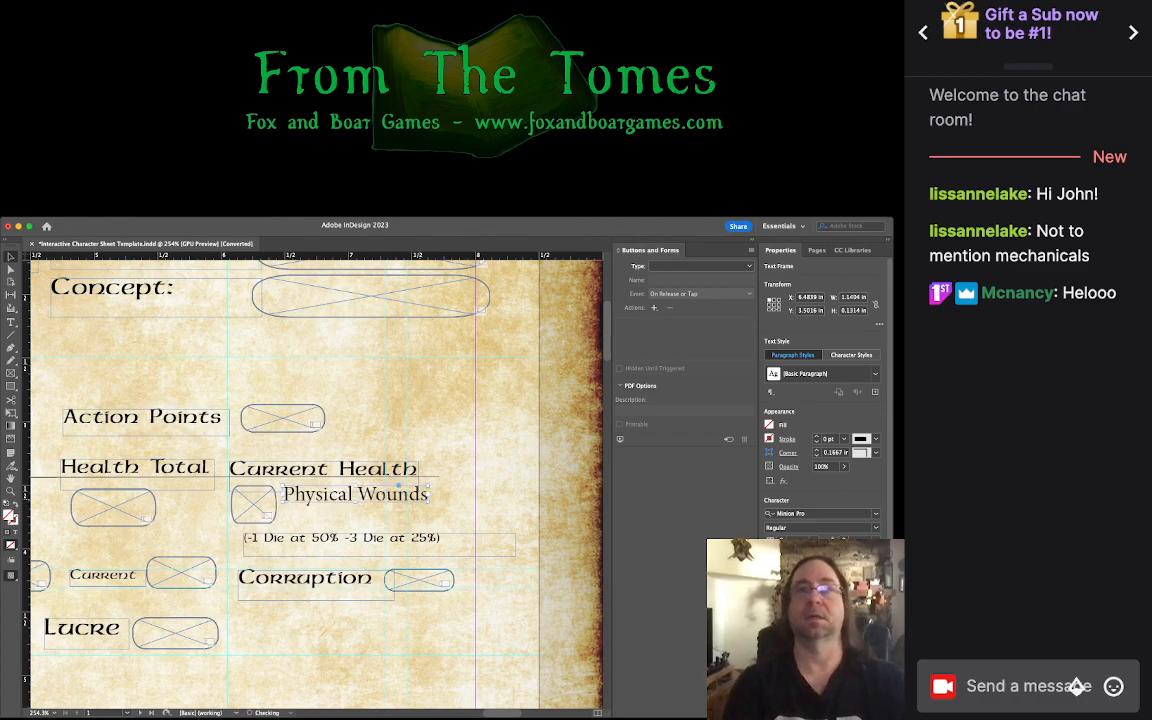
double_click(429, 495)
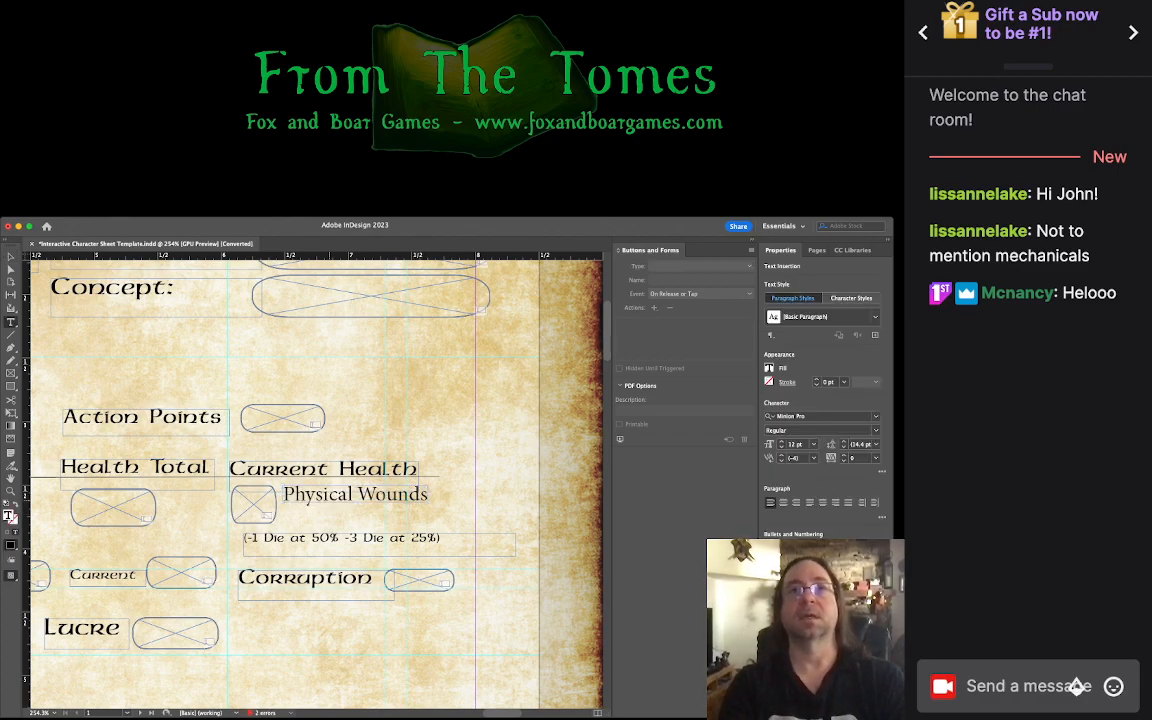
drag(283, 495, 428, 495)
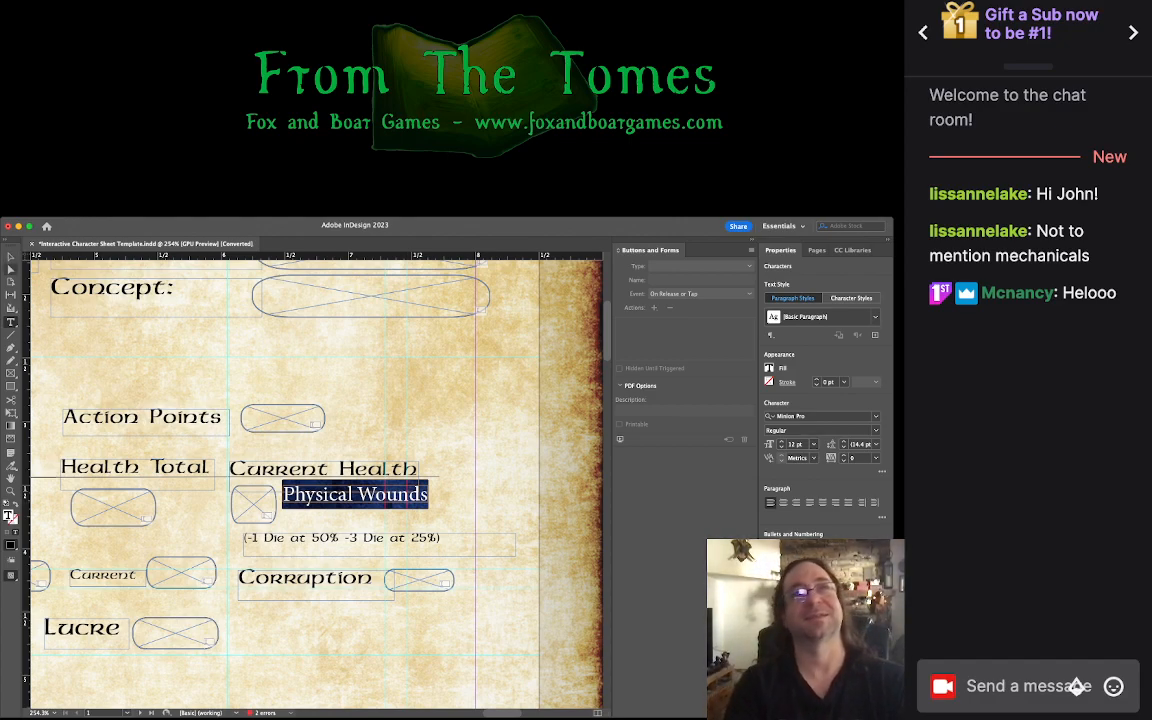
key(Escape)
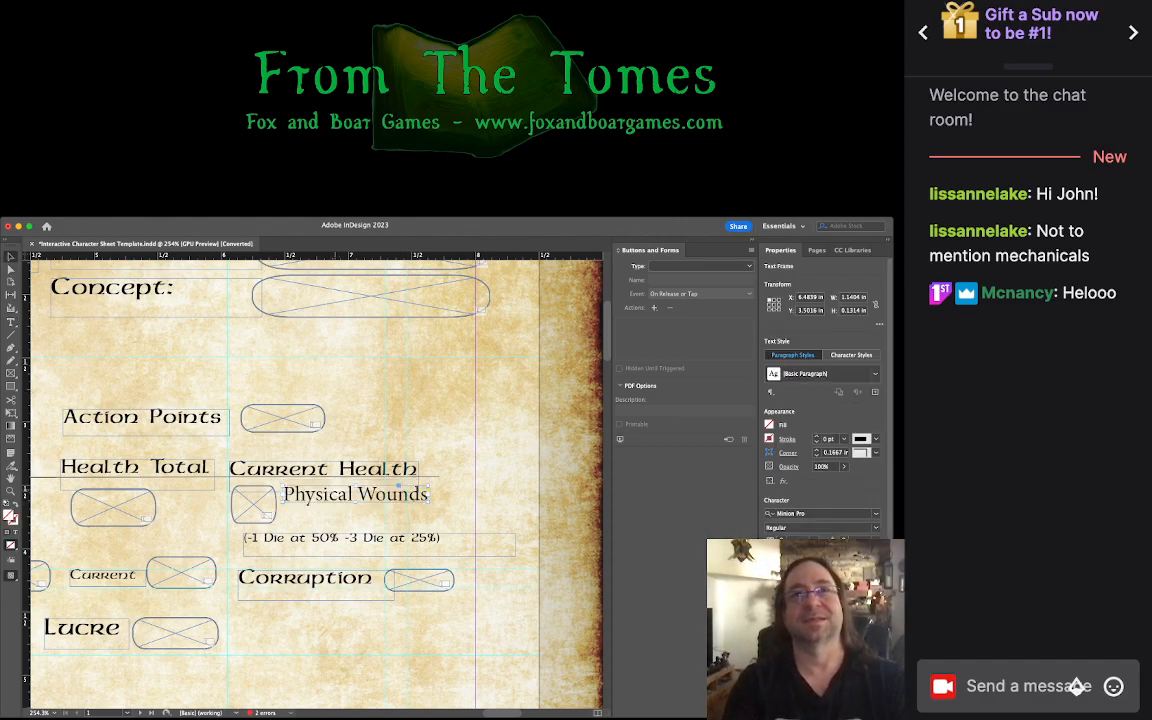
key(Left)
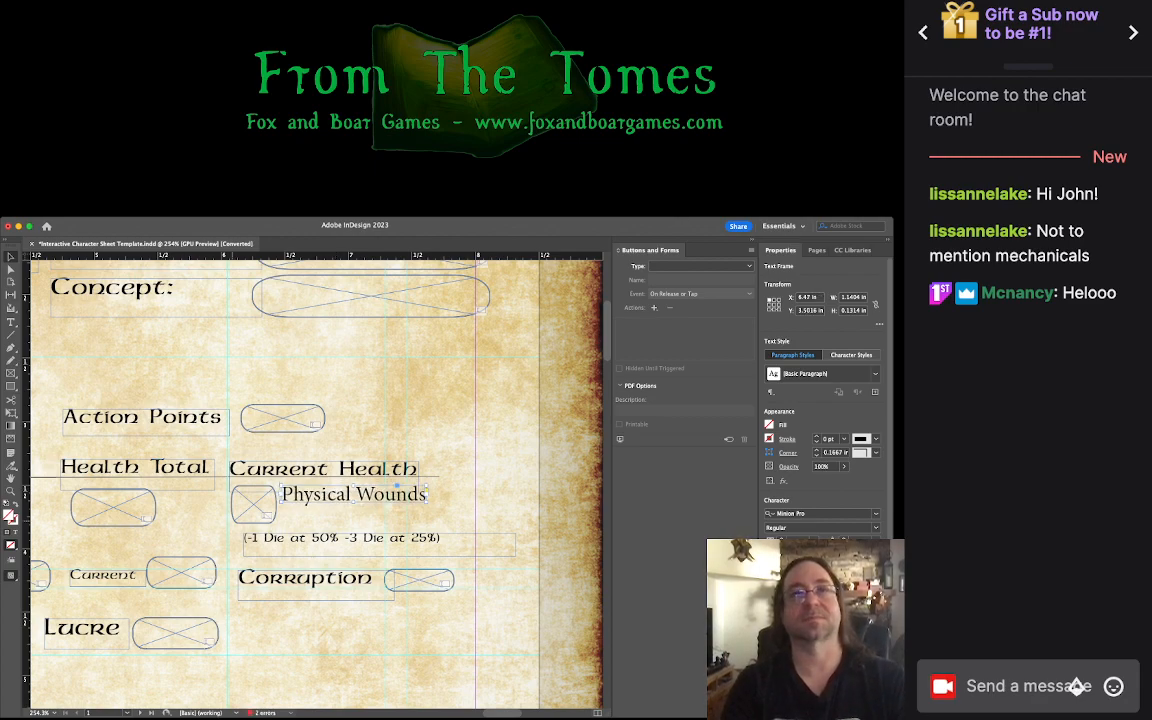
Step: Duplicate the Current Health field, place the copy after the Physical Wounds label and shrink it to about 0.26 by 0.19 in
click(254, 505)
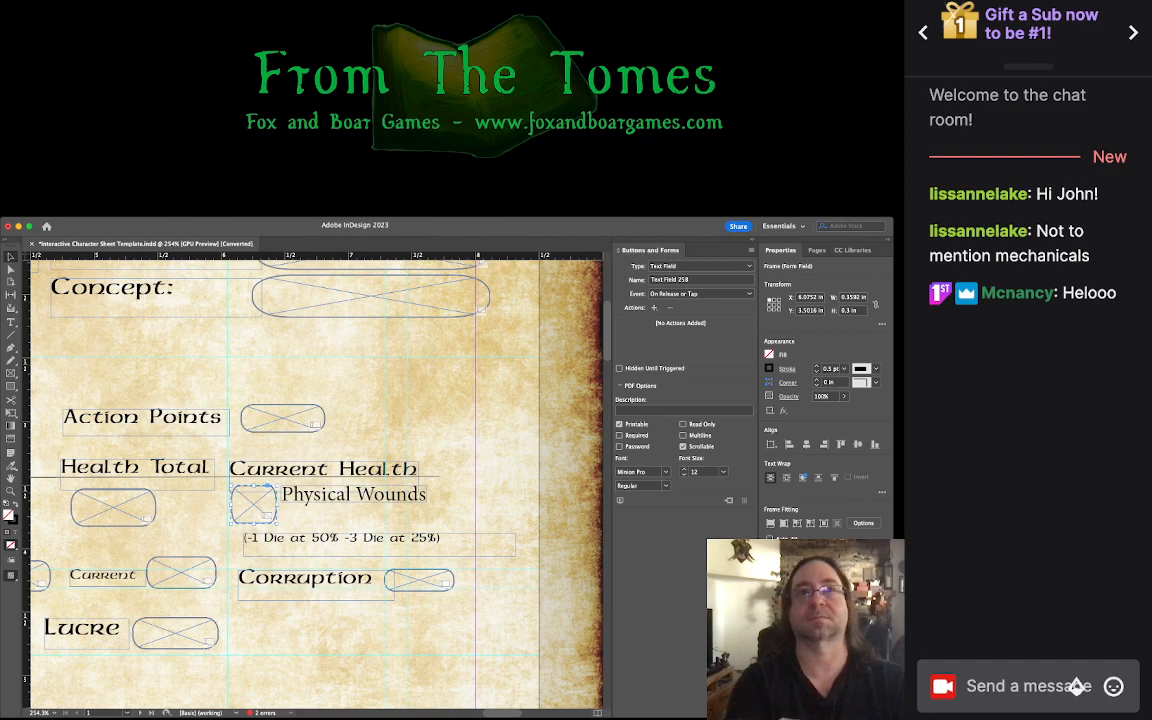
key(super+c)
key(super+v)
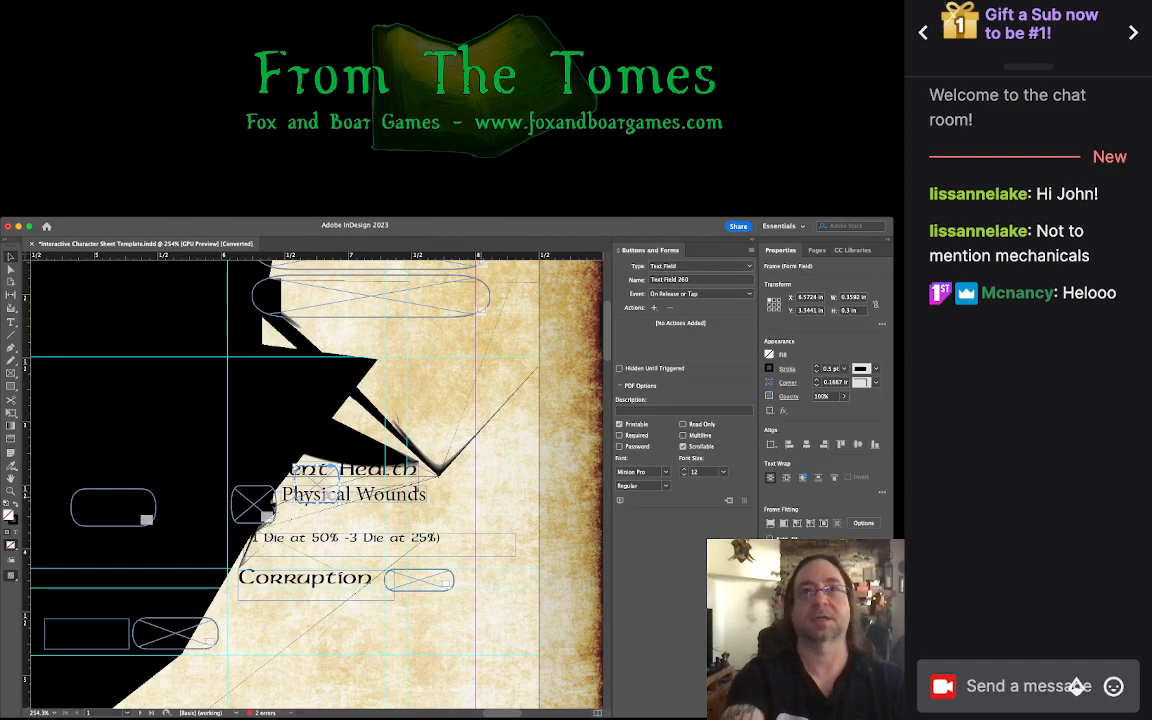
key(super+shift+a)
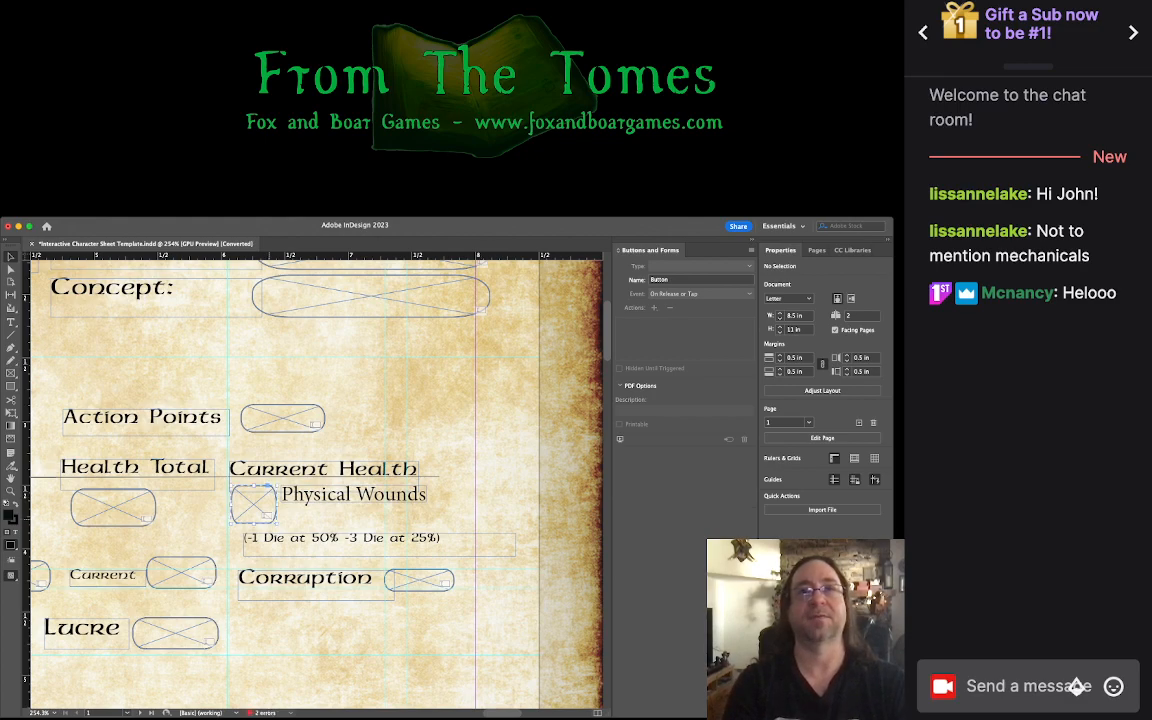
click(254, 505)
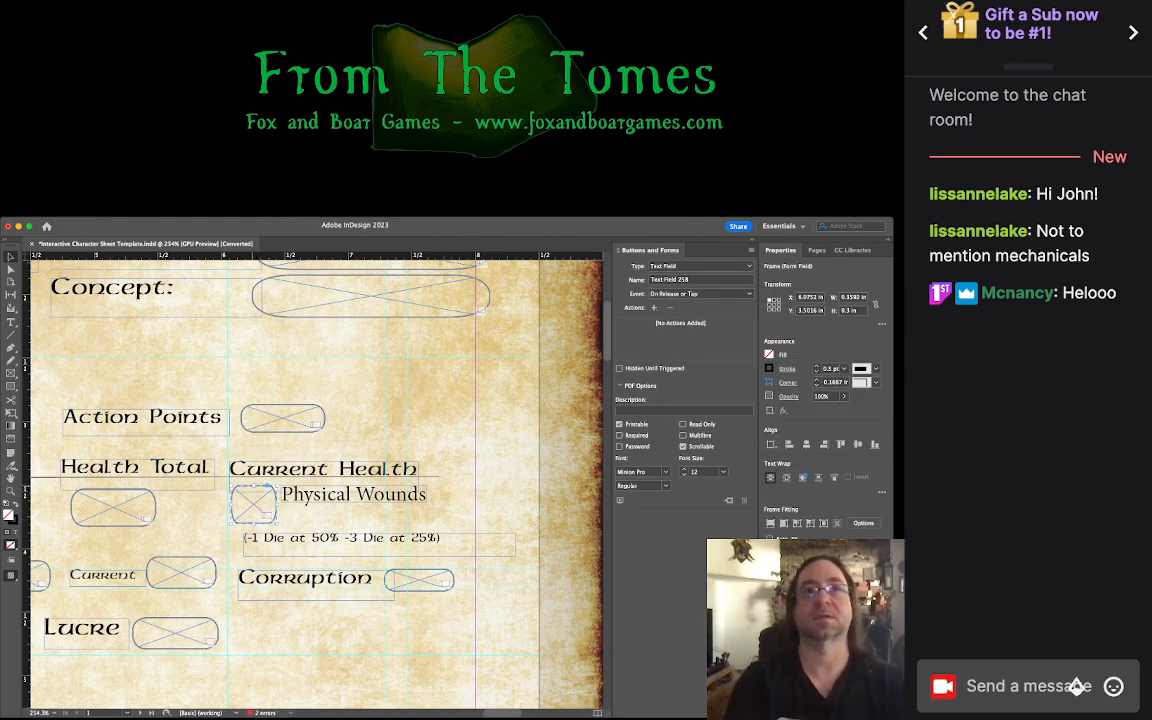
key(super+shift+a)
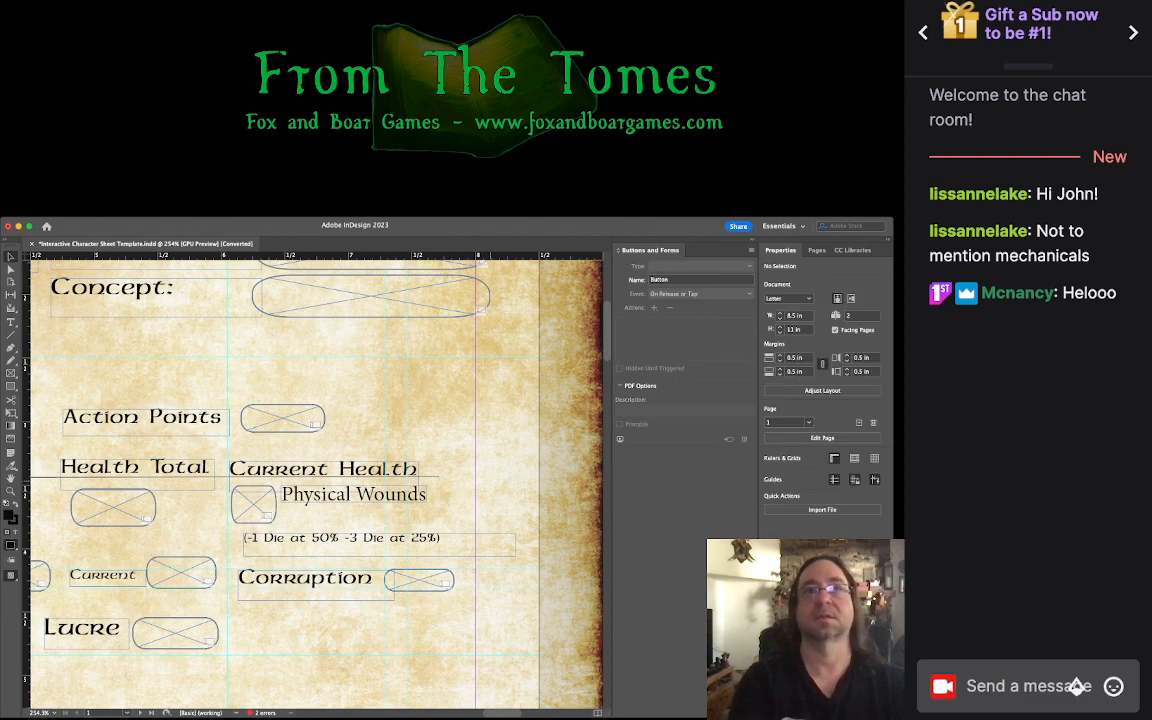
click(316, 490)
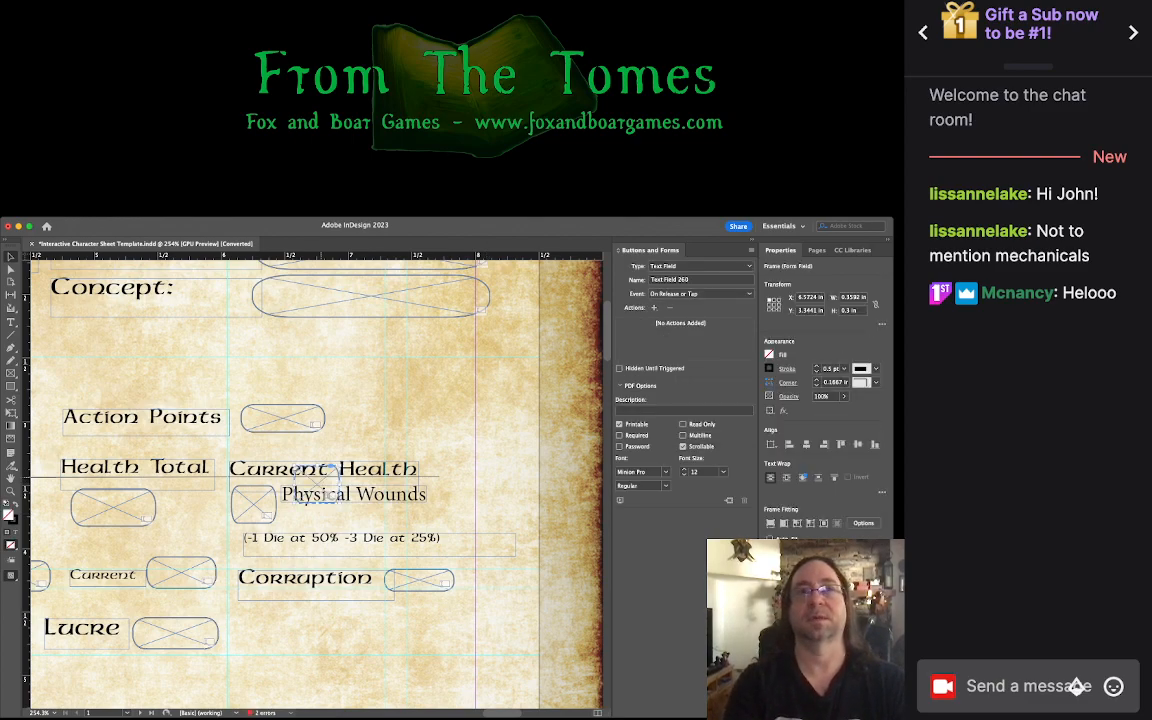
drag(316, 490, 452, 493)
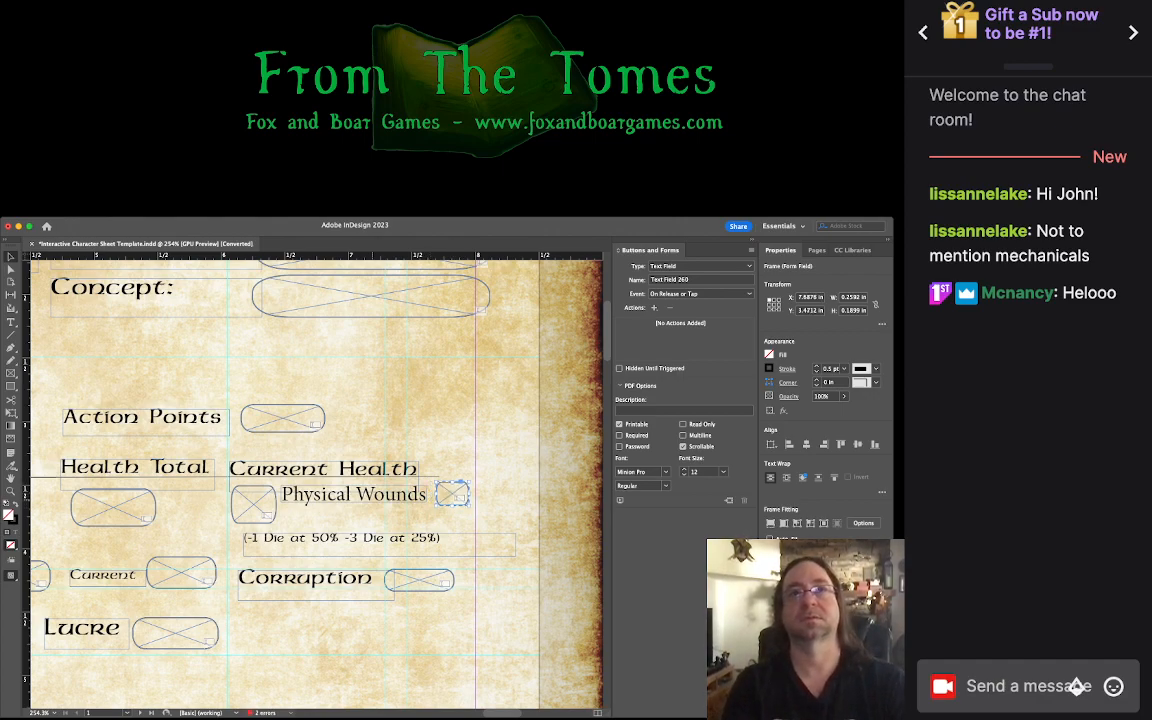
key(super+shift+a)
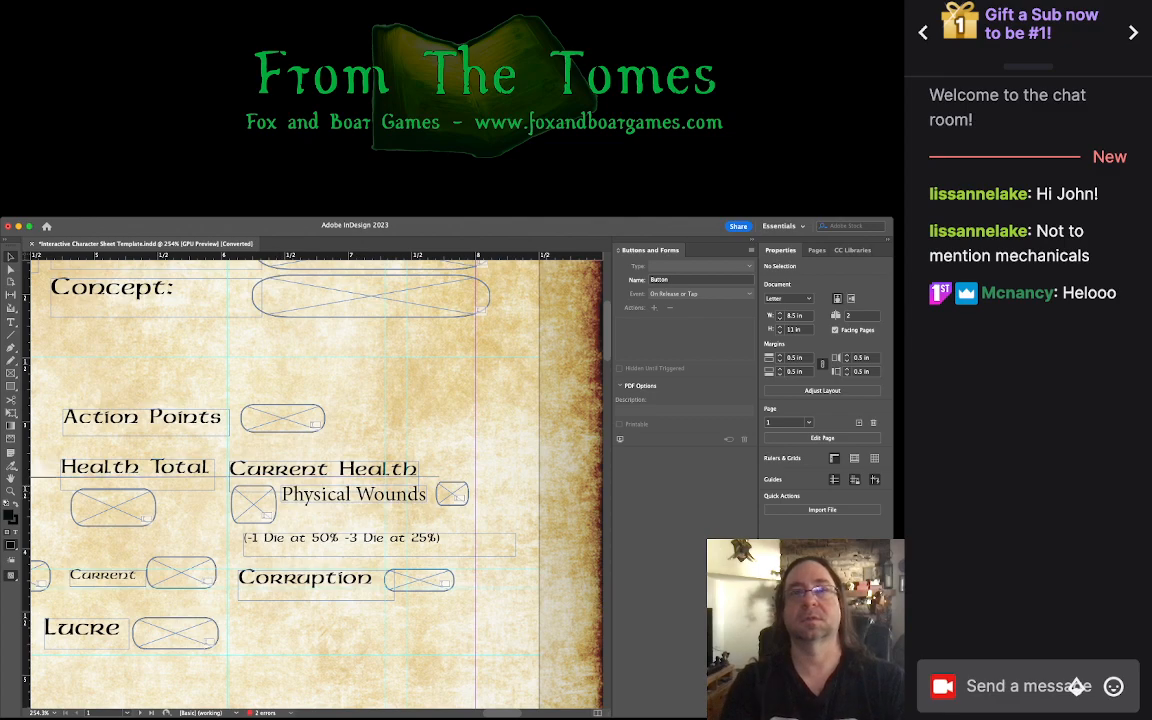
click(453, 493)
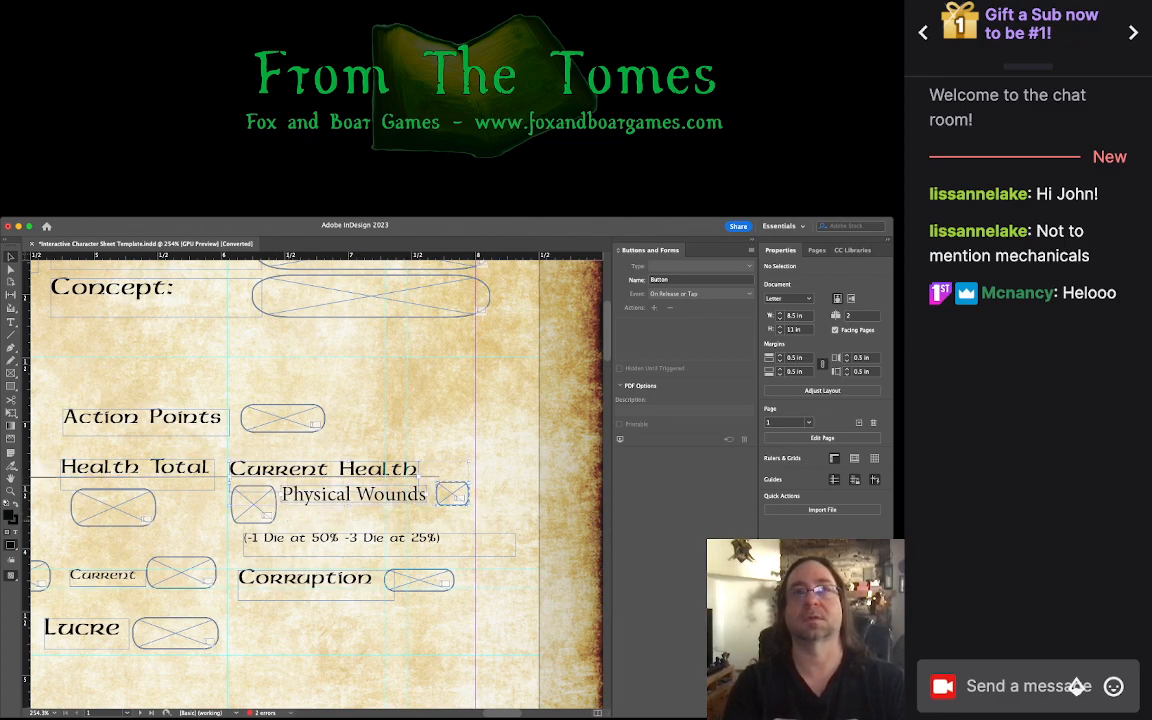
click(508, 490)
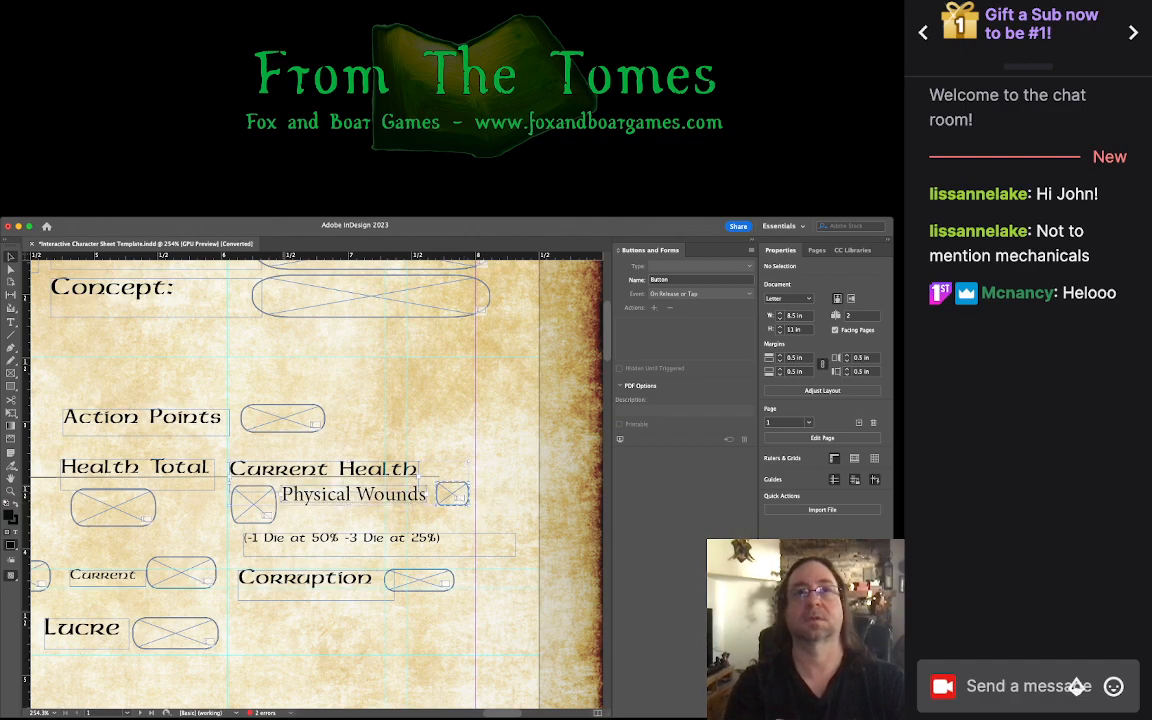
click(453, 493)
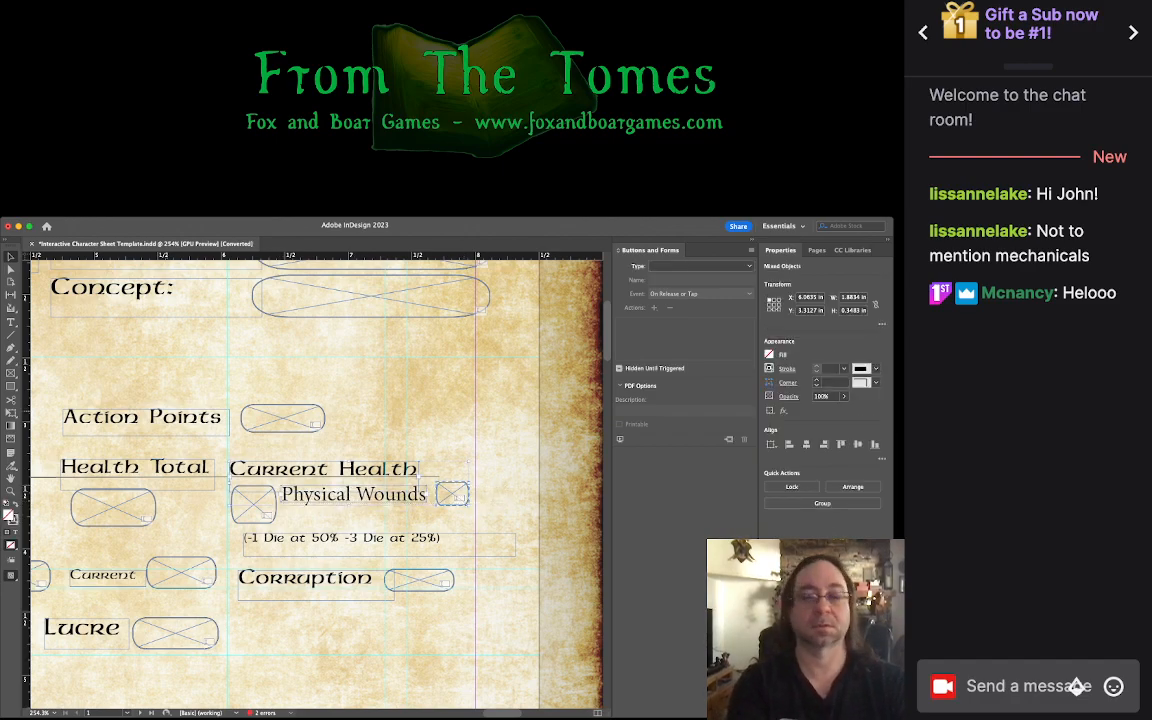
drag(453, 493, 421, 494)
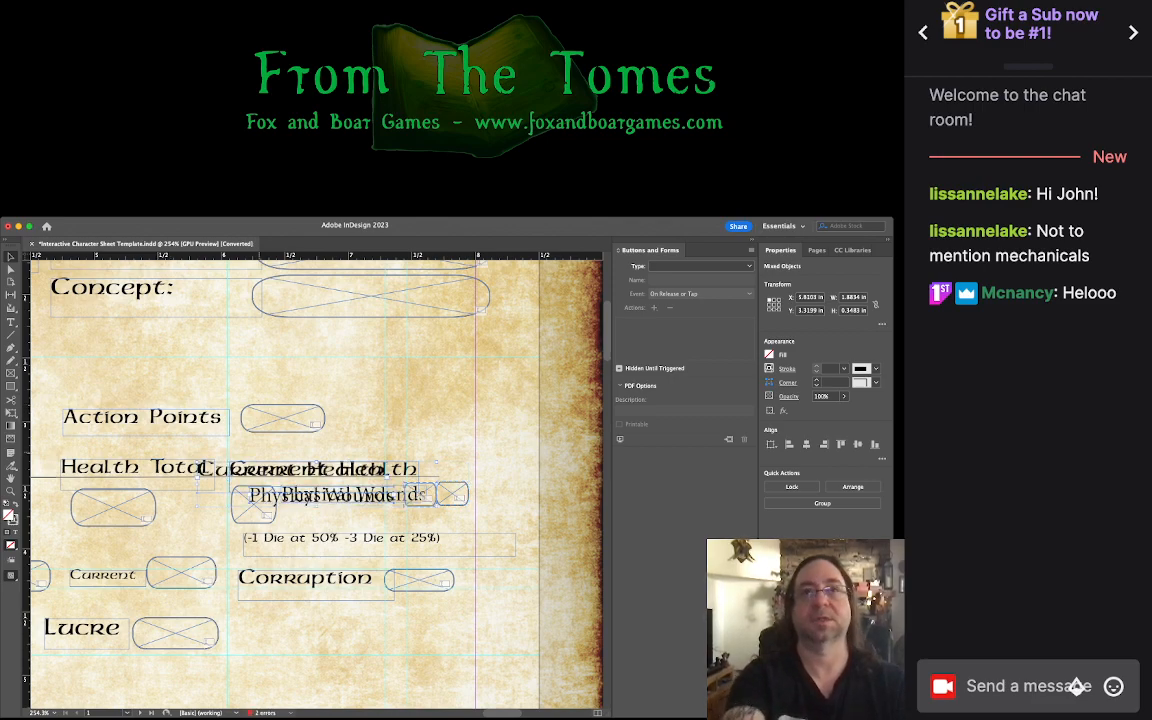
key(super+z)
key(super+shift+a)
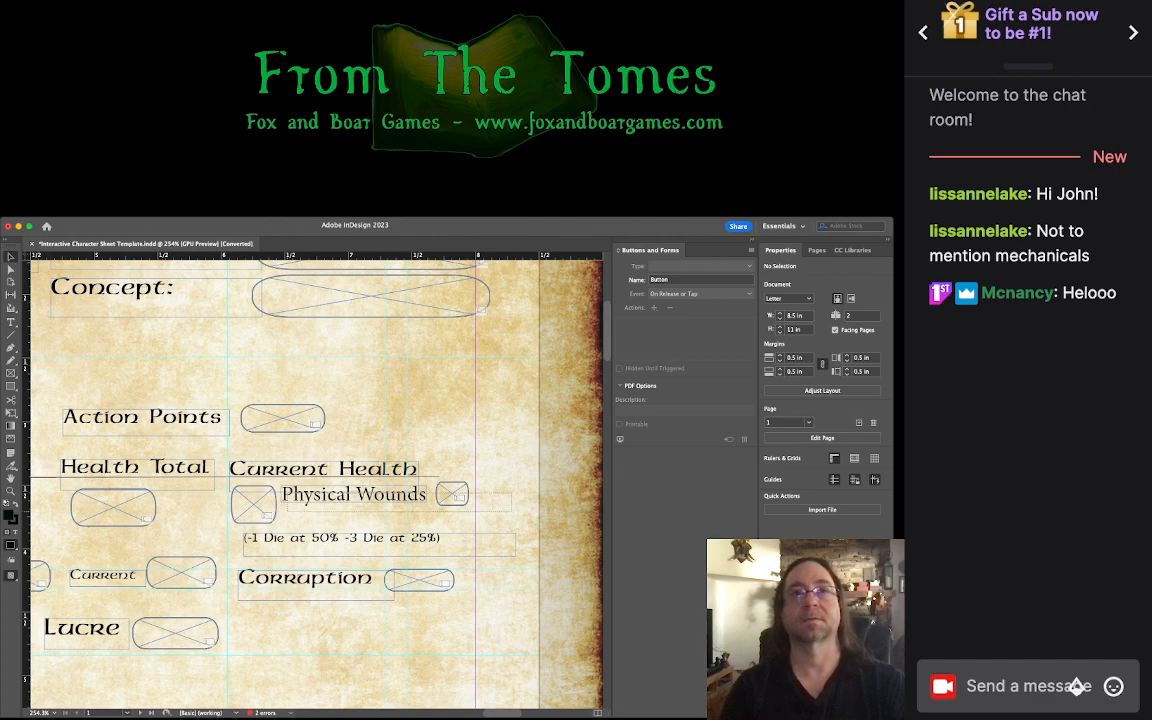
Step: Duplicate the Physical Wounds label together with its small form field directly below the original pair
click(452, 494)
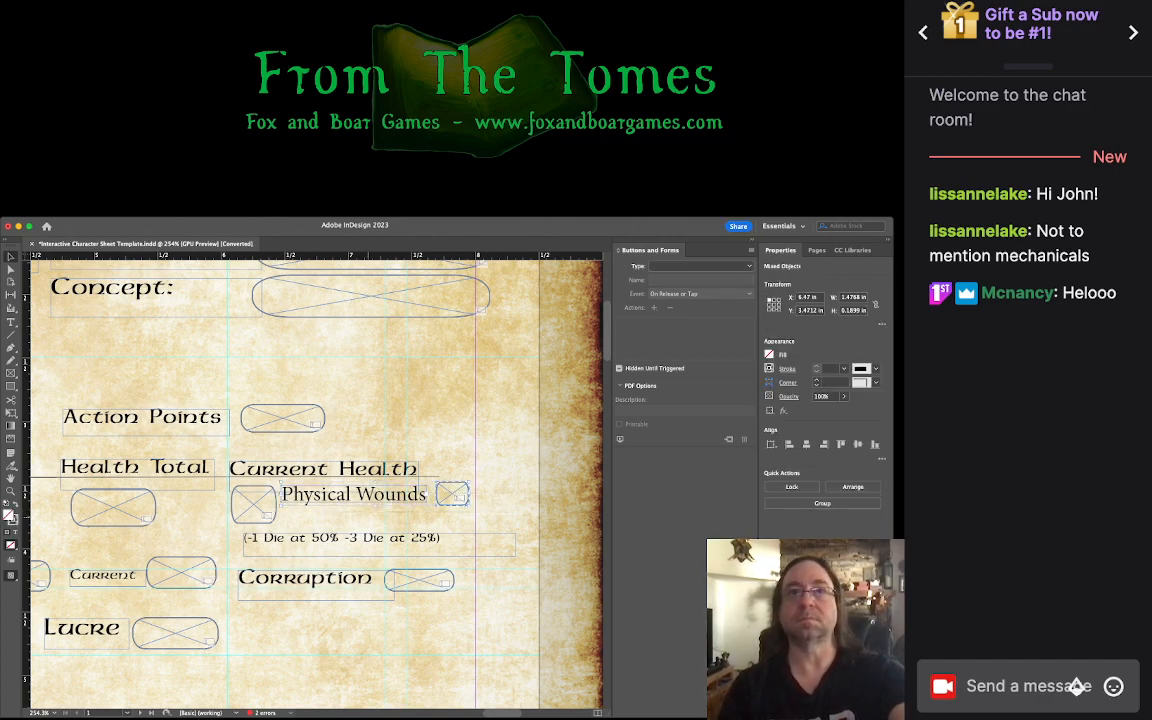
mouse_move(452, 494)
mouse_down()
mouse_move(392, 485)
mouse_move(454, 517)
mouse_up()
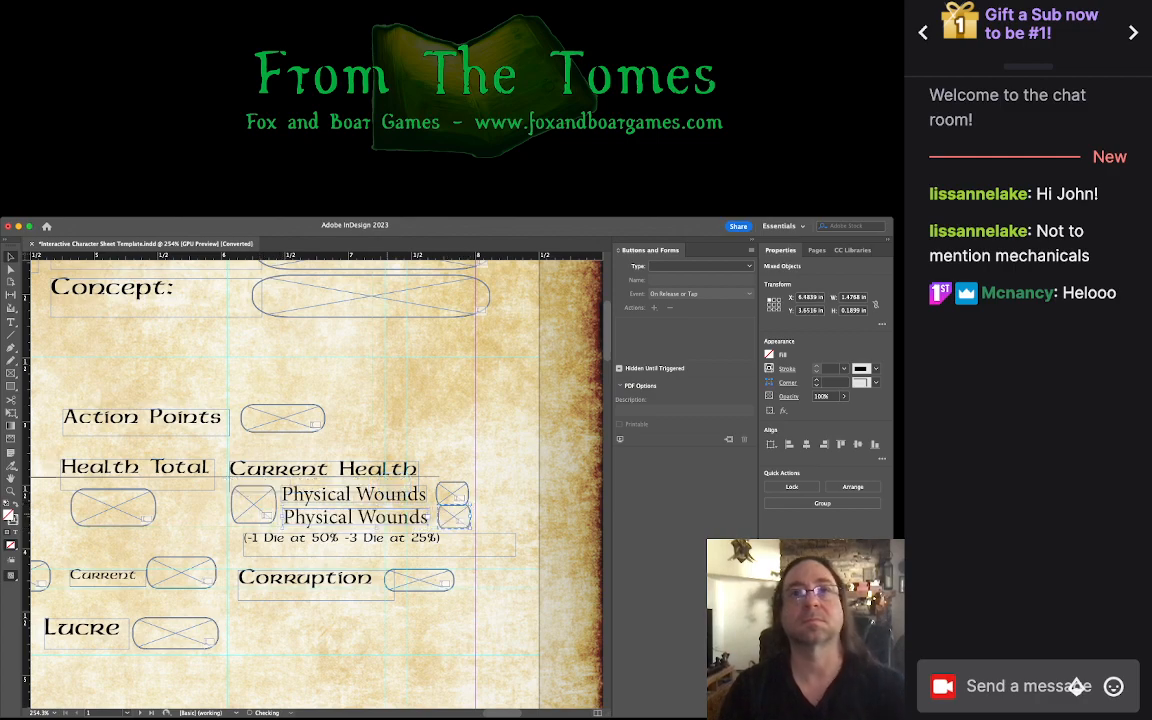
key(Left)
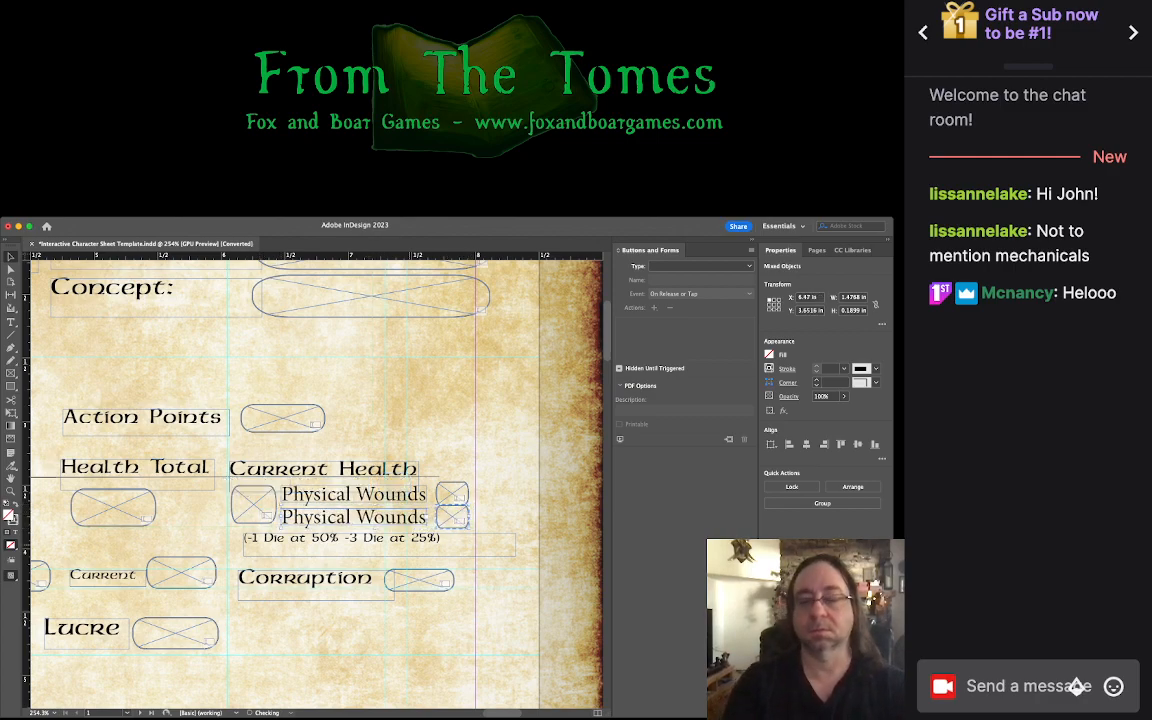
key(Up)
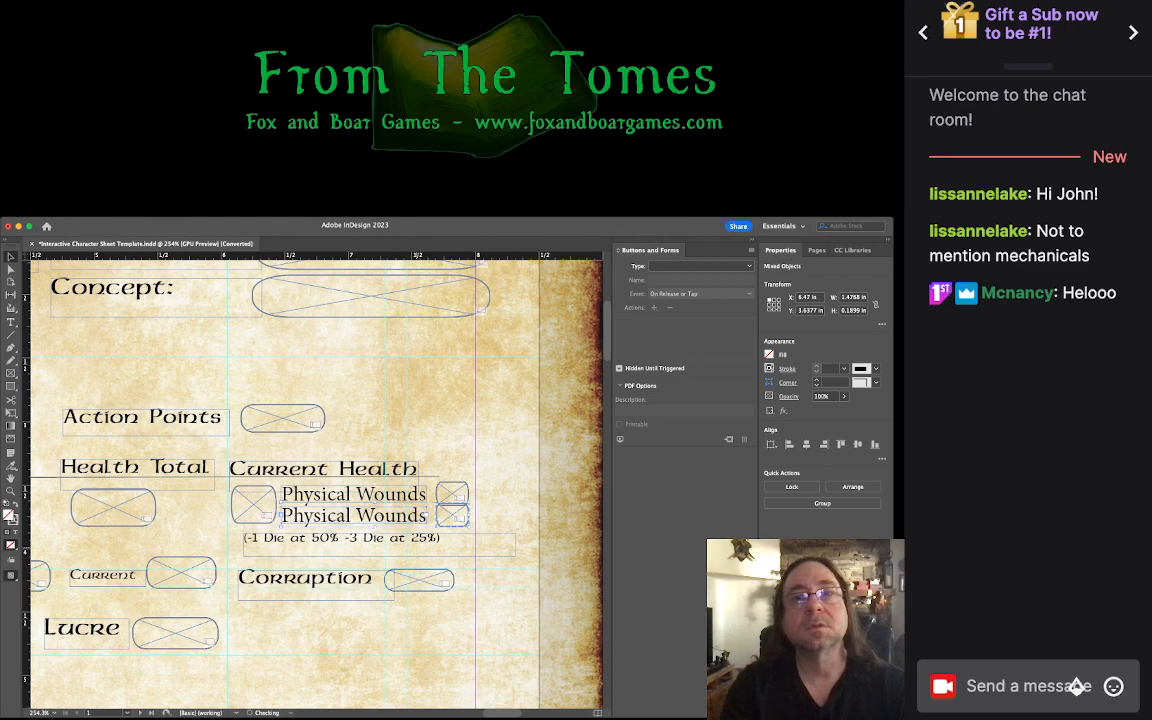
key(Down)
key(Right)
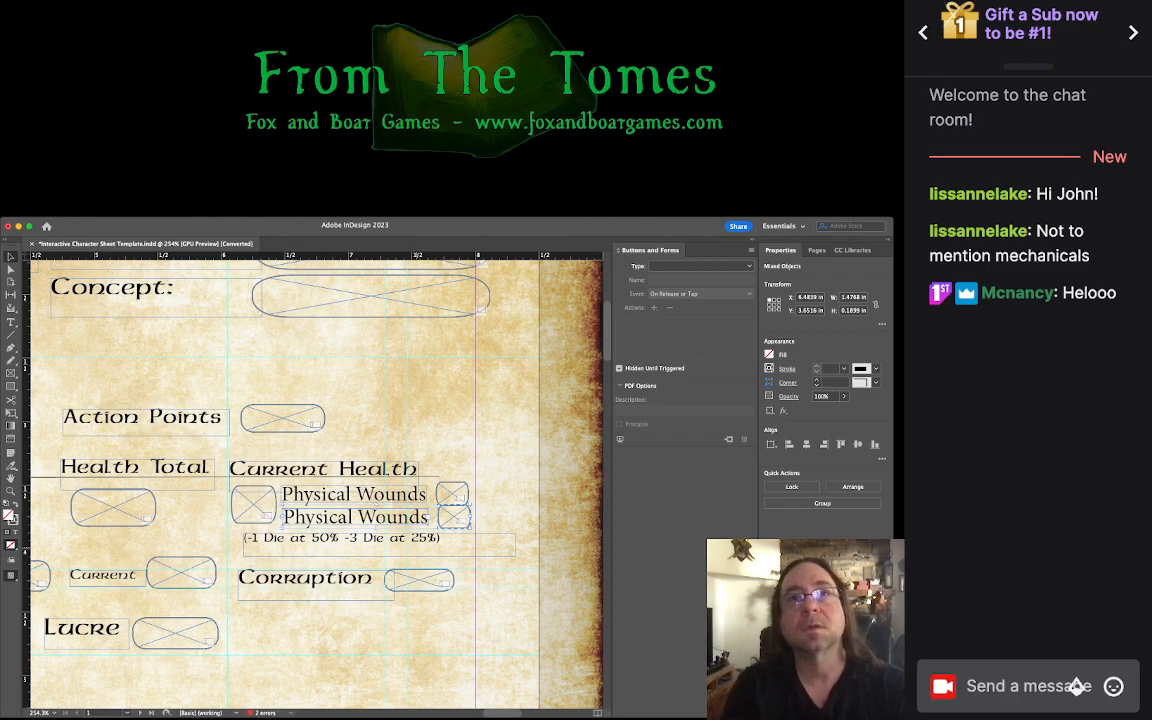
Step: Move the "(-1 Die at 50% -3 Die at 25%)" note left out of the way and nudge both Physical Wounds labels down to space them
click(345, 541)
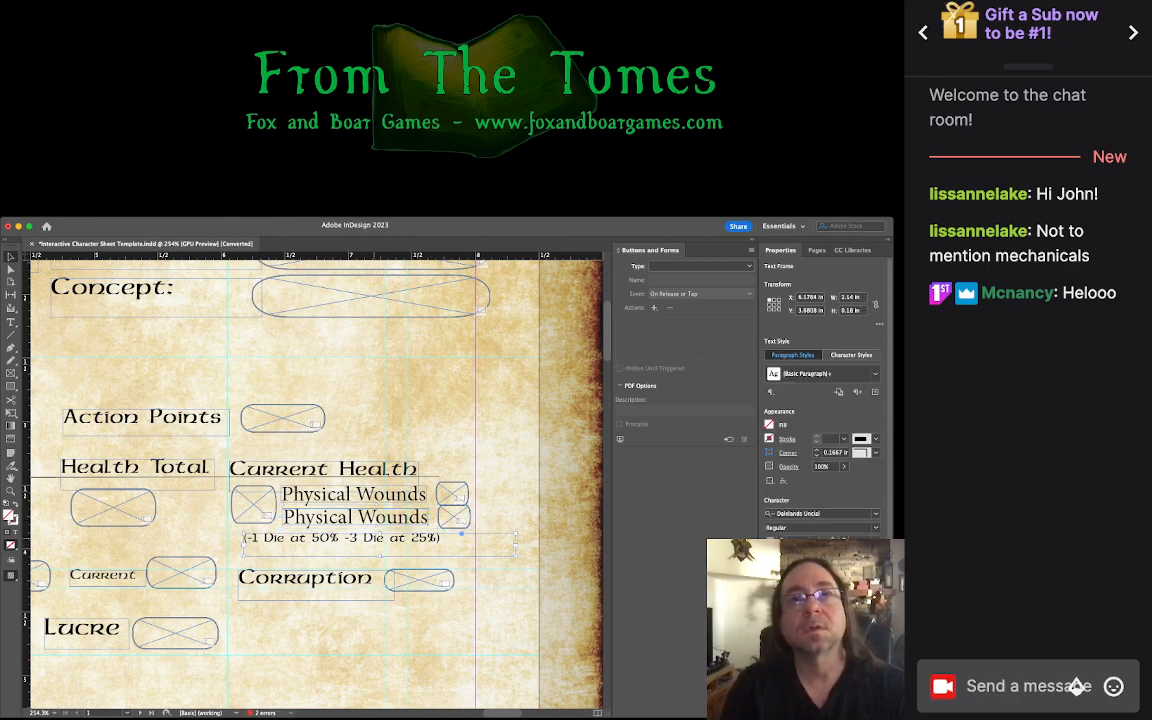
drag(345, 541, 132, 543)
click(355, 518)
key(Down)
key(Down)
click(355, 495)
key(Down)
key(Right)
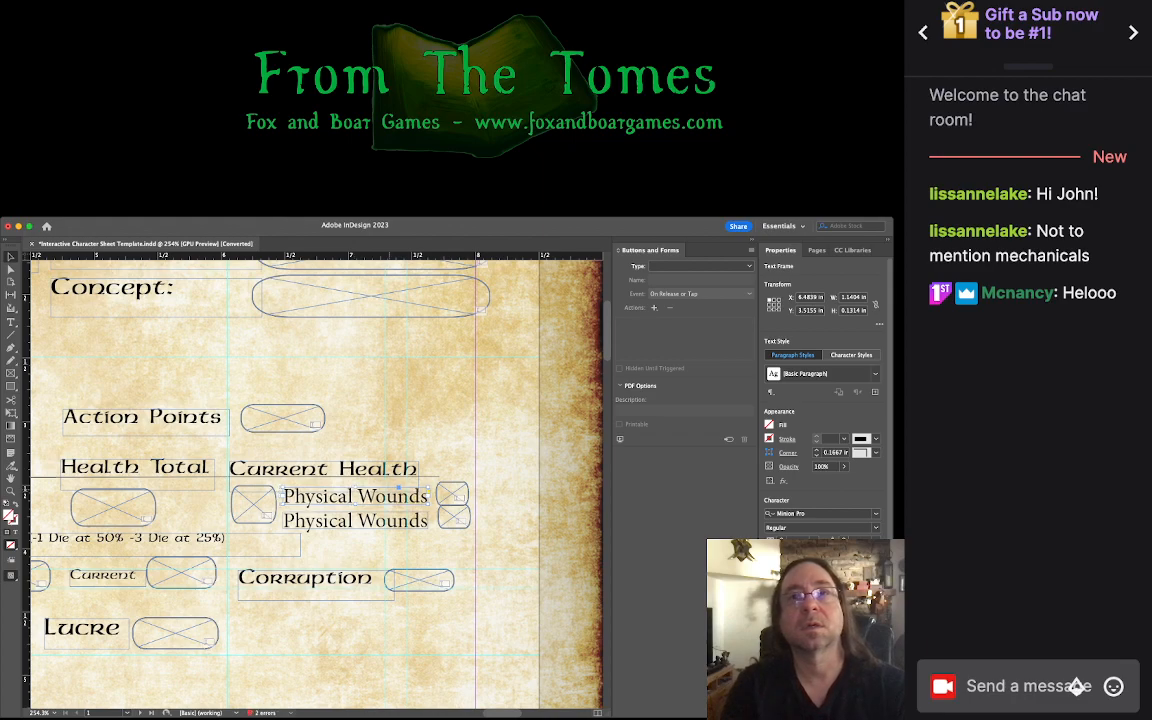
Step: Line up the lower small form field beneath the upper one and nudge the lower Physical Wounds label level with it
click(454, 517)
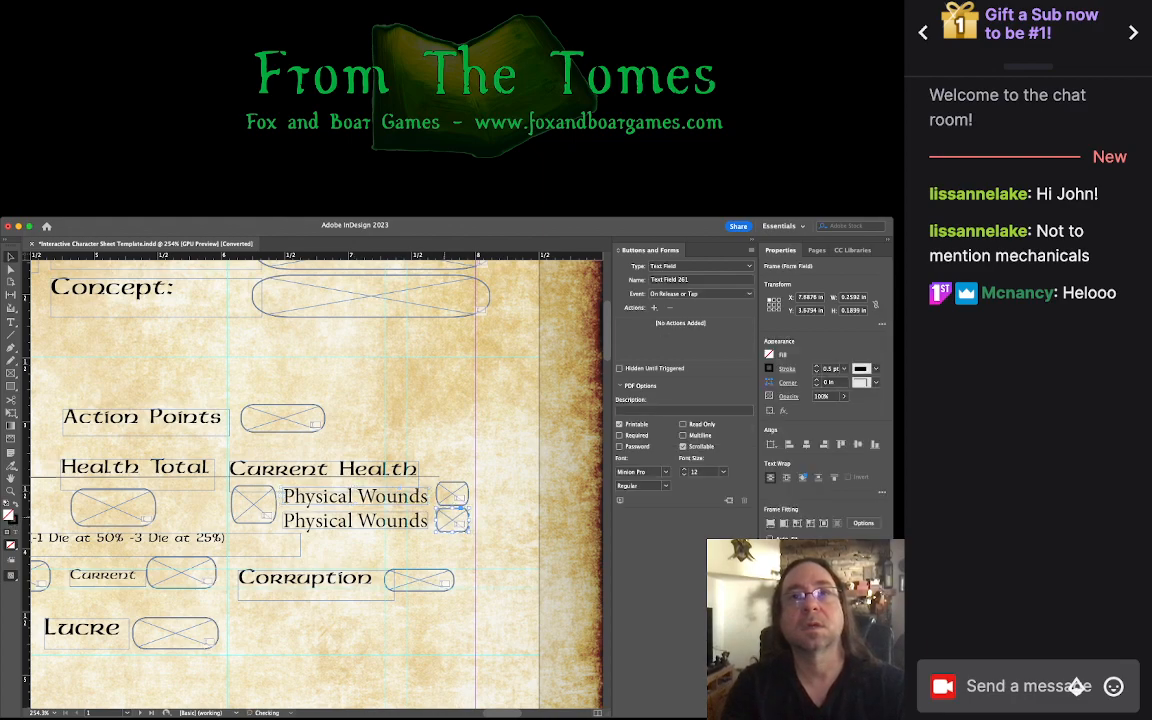
click(399, 513)
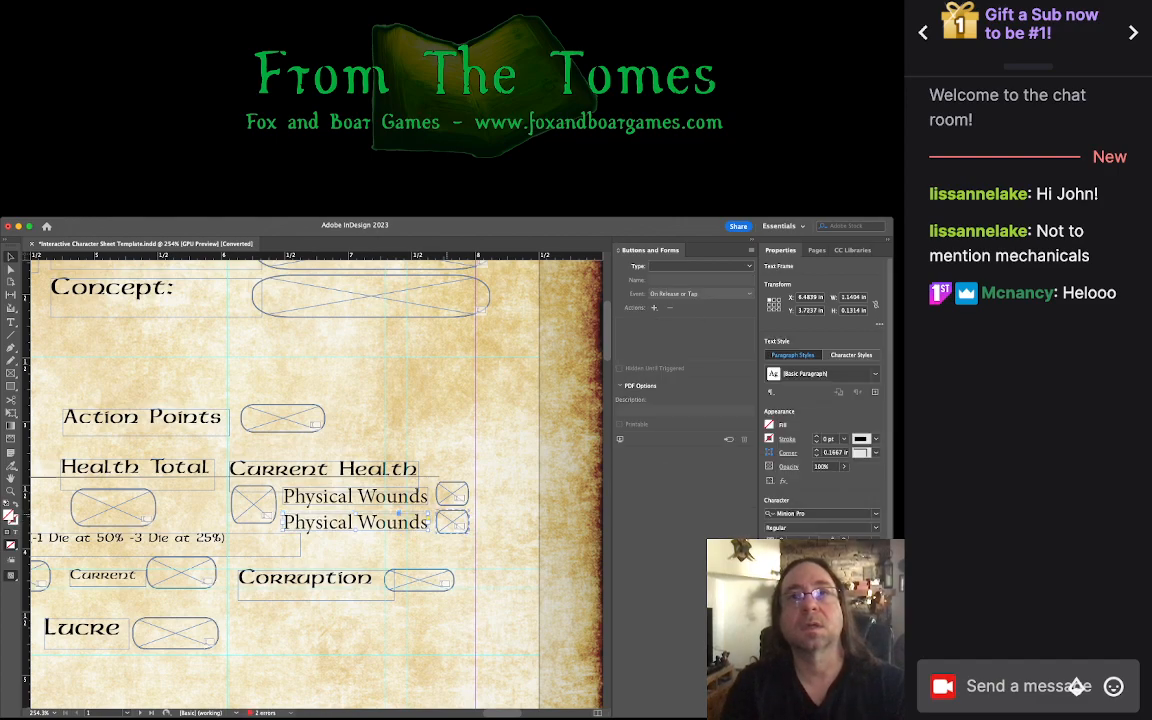
click(452, 493)
click(399, 494)
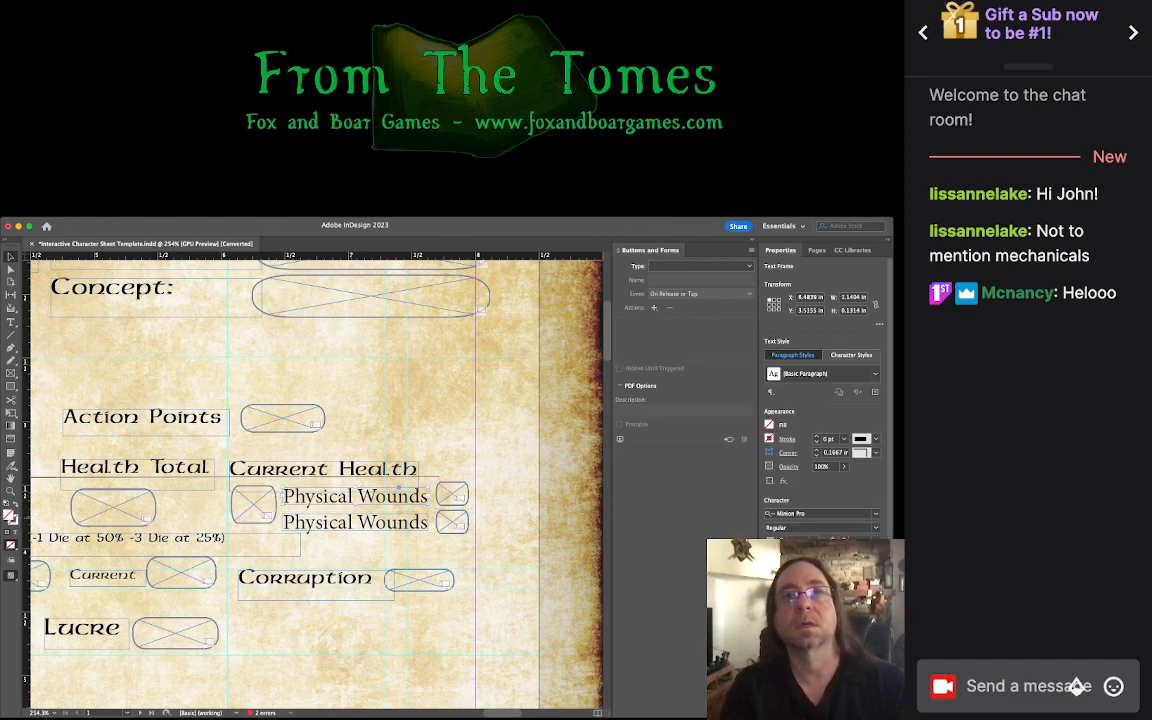
Step: Change the lower Physical Wounds label to read "Fatigue Wounds"
double_click(330, 522)
double_click(330, 522)
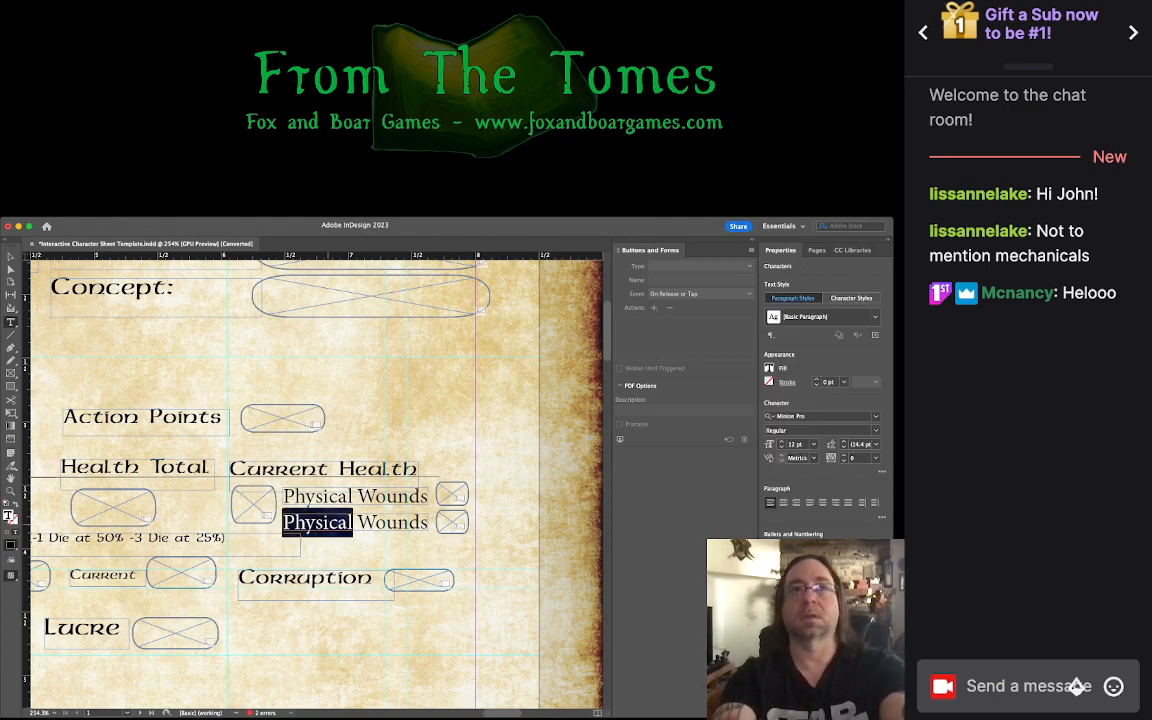
text(Fatigue)
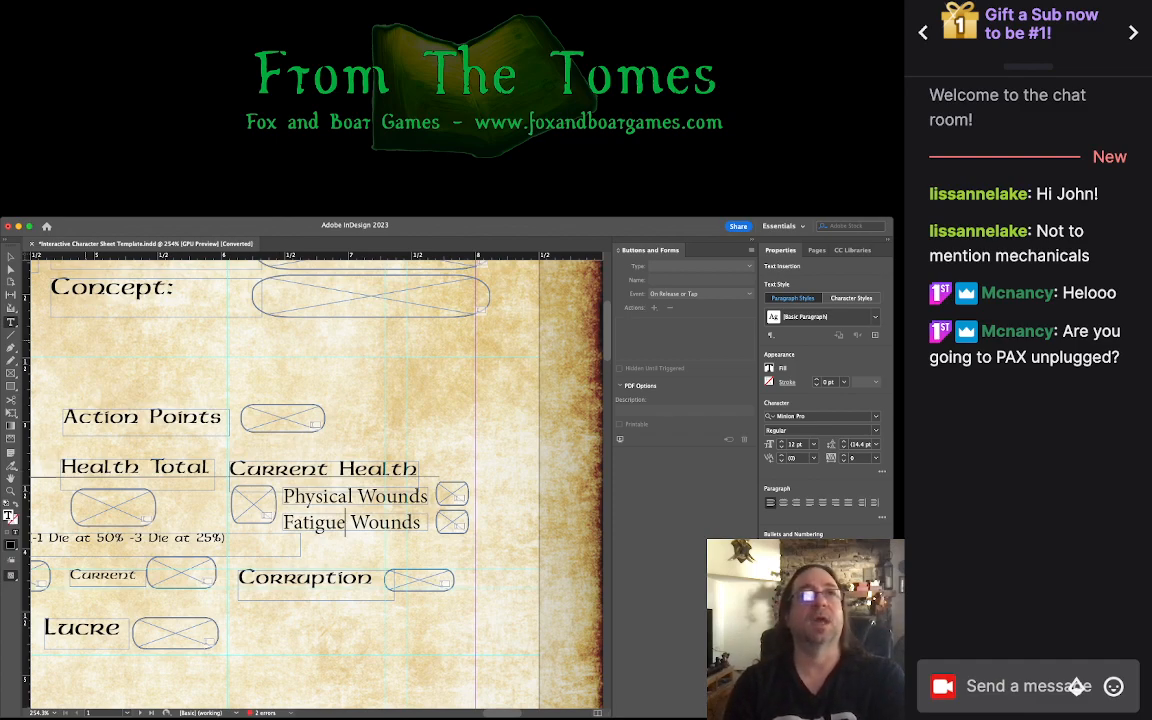
click(11, 257)
Step: Nudge the Current Health heading slightly right and the Fatigue Wounds label slightly up
click(384, 466)
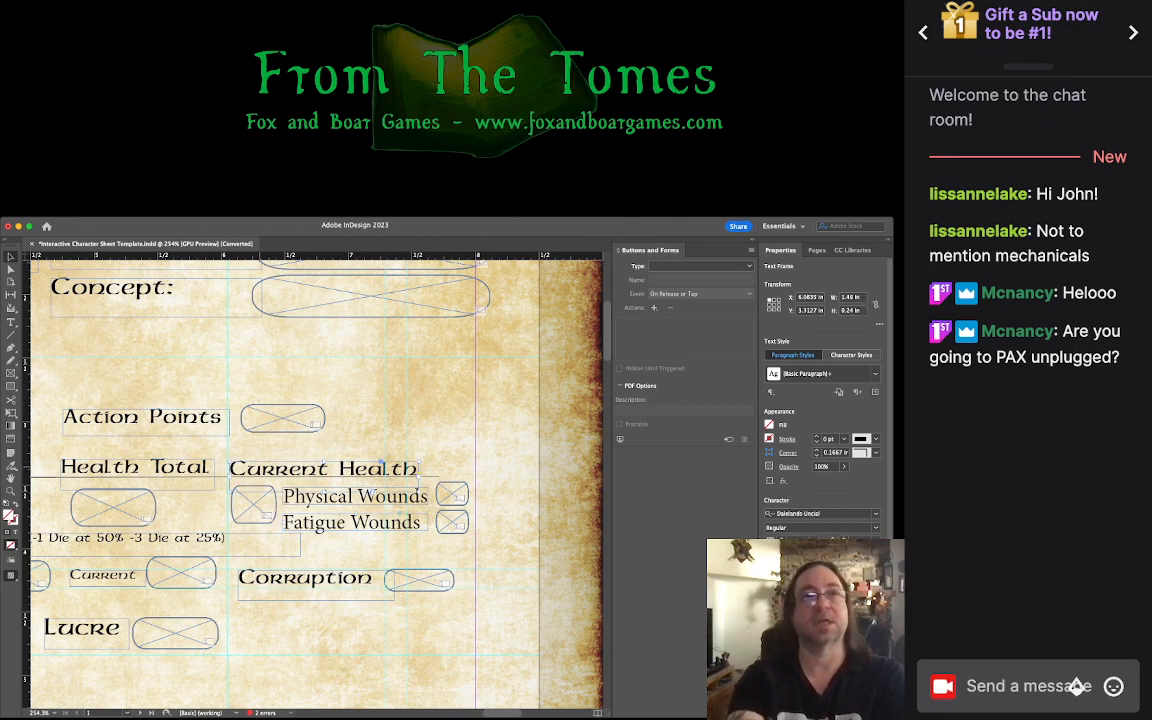
key(Right)
key(Right)
key(Right)
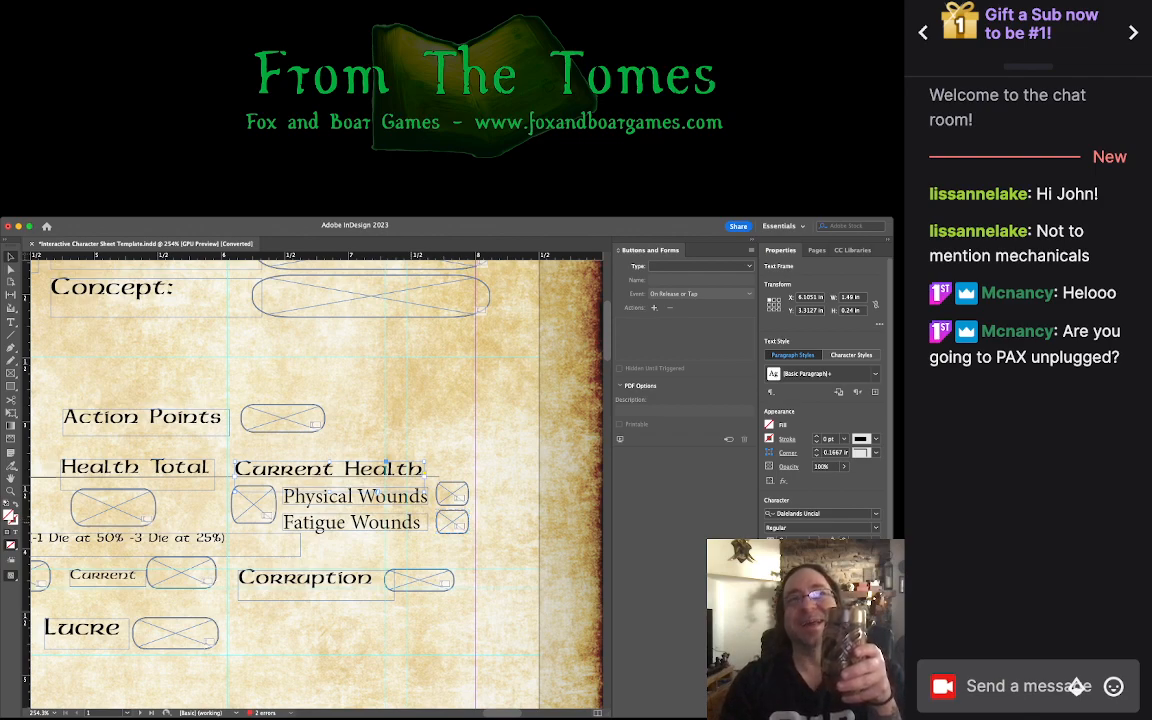
click(352, 522)
key(Right)
key(Up)
key(Left)
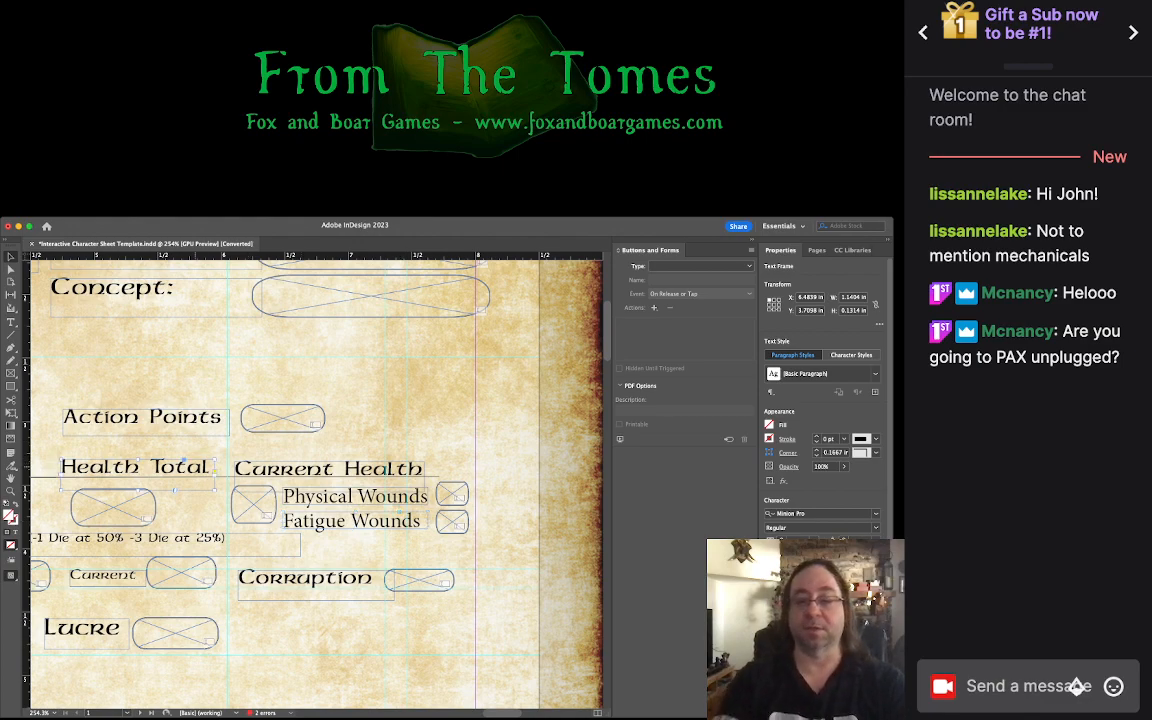
Step: Shift the Health Total heading left and level with Current Health, and shorten its text frame to about 0.19 in high
click(136, 468)
key(Left)
key(Down)
key(Left)
key(Left)
key(Left)
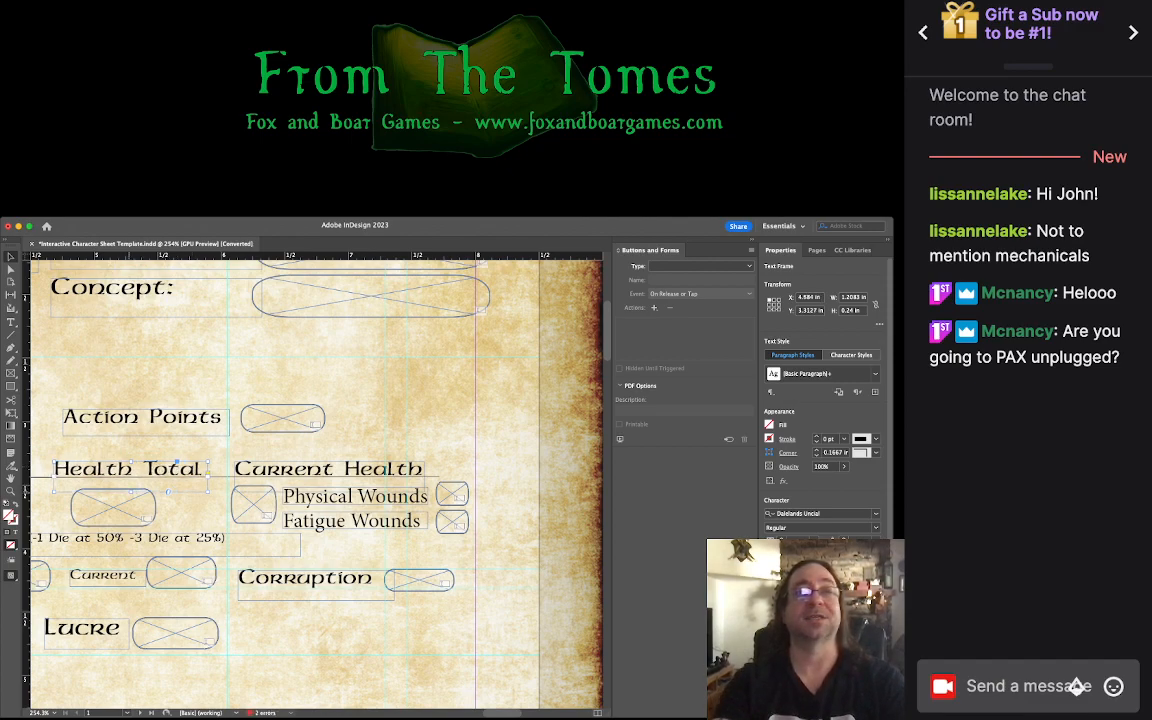
drag(131, 492, 131, 486)
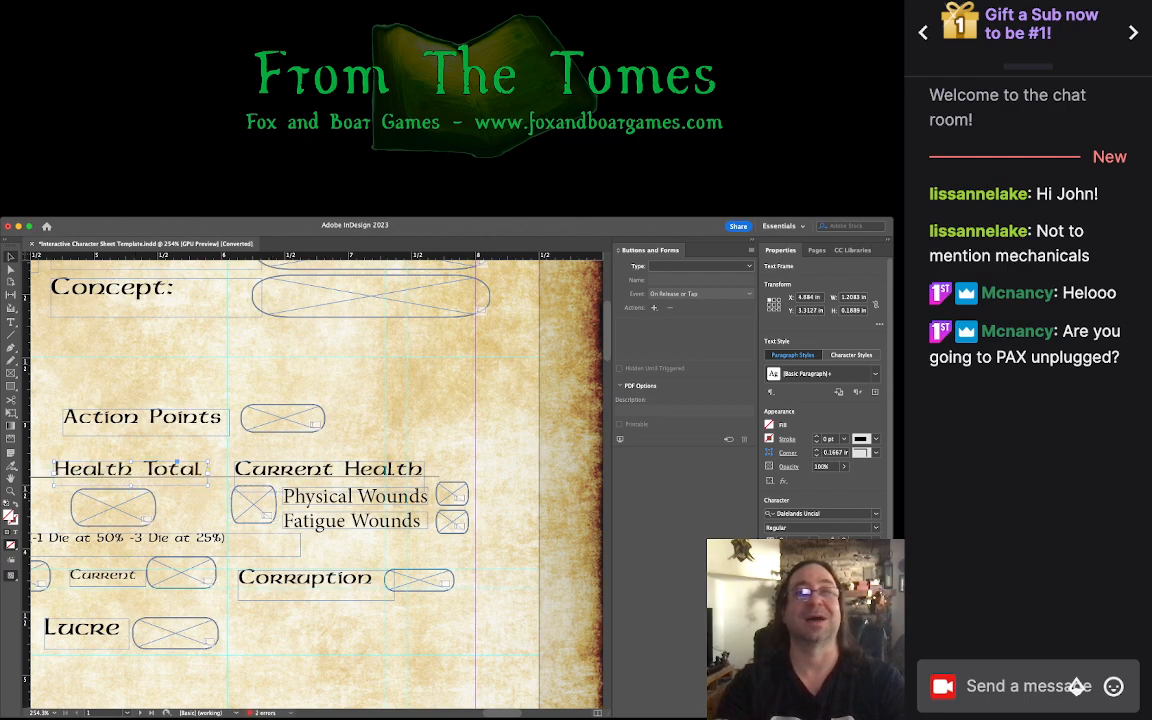
key(shift+super+a)
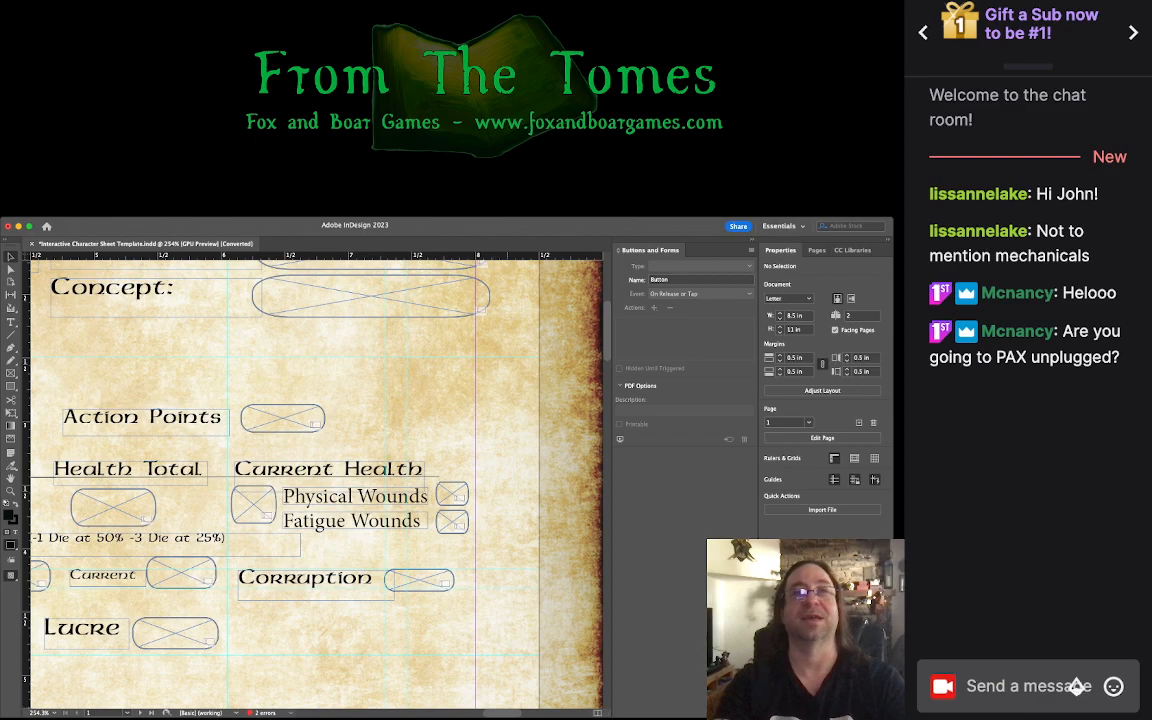
scroll(316, 480, left, 8)
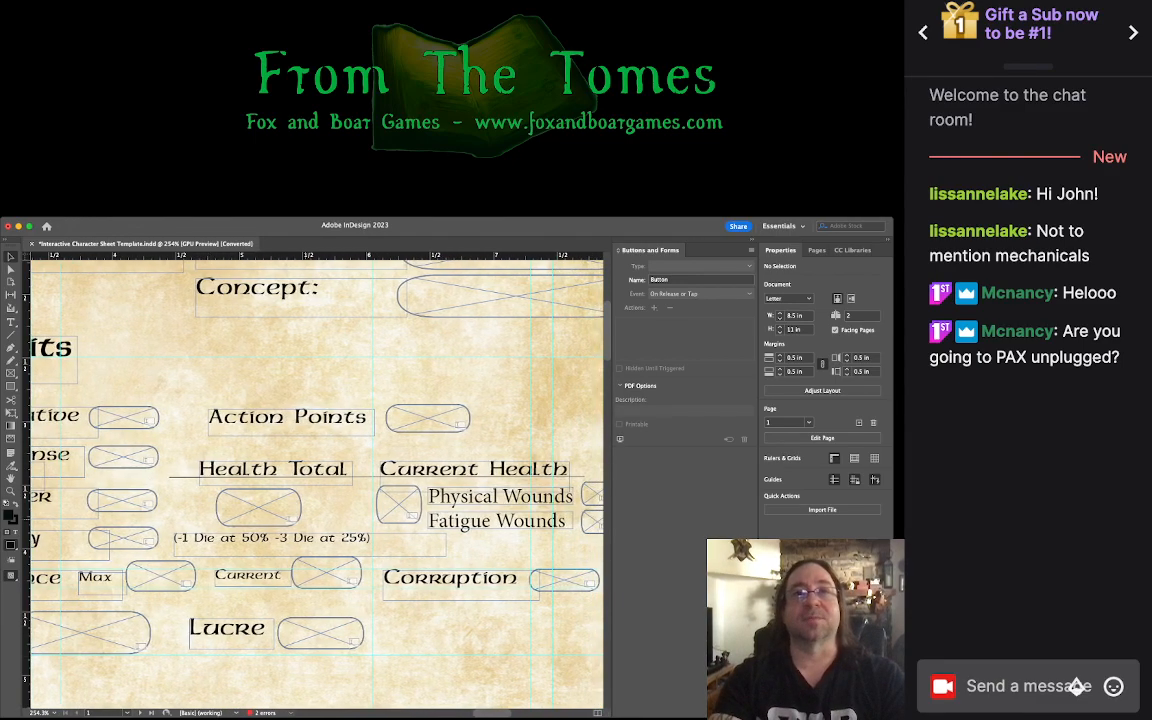
click(317, 466)
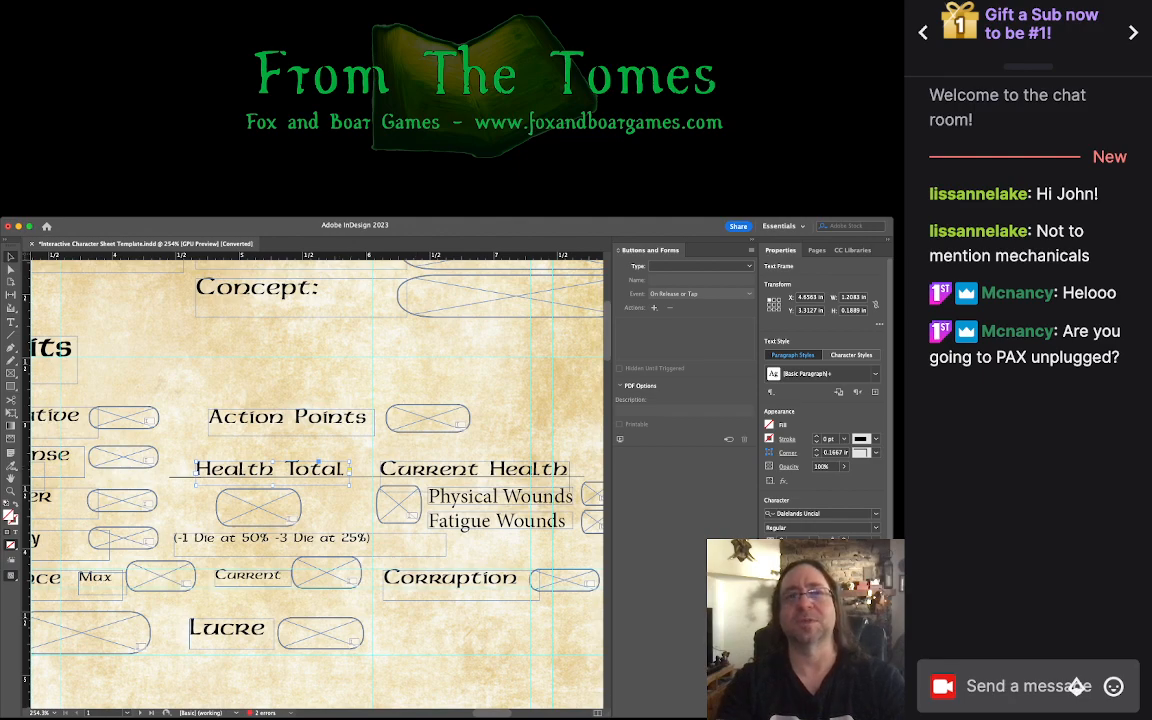
Step: Nudge the Corruption label and its form field up so they line up with the Current field's row
click(499, 596)
key(Up)
key(Up)
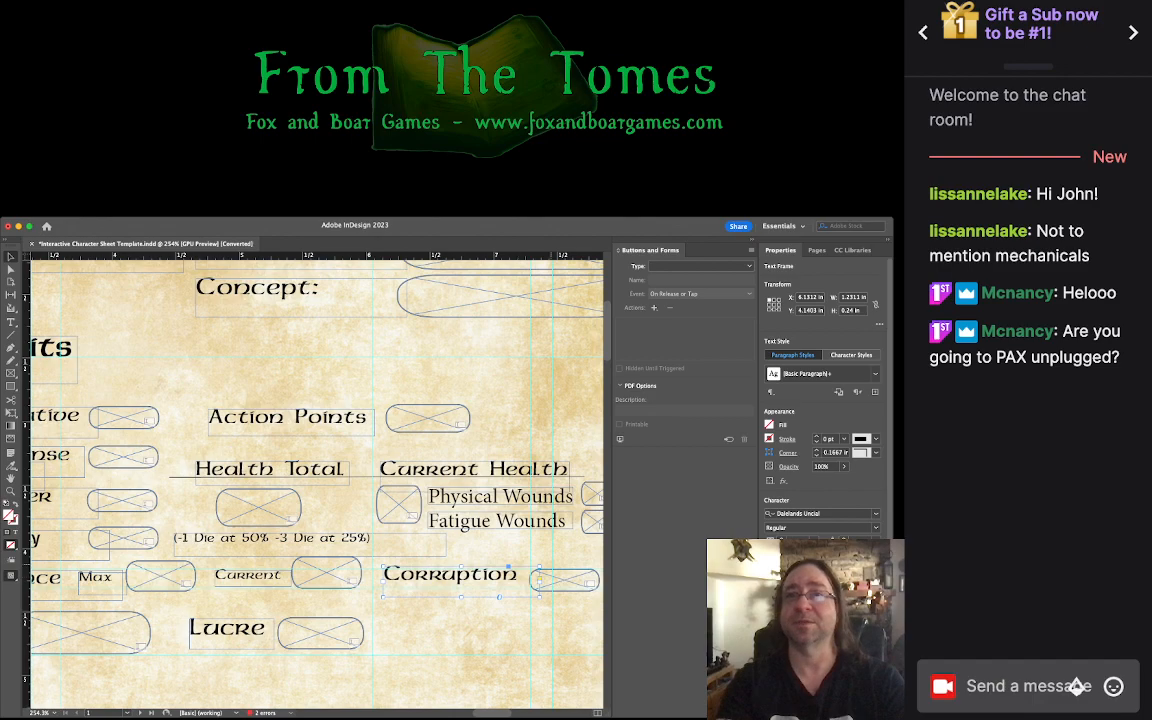
click(565, 578)
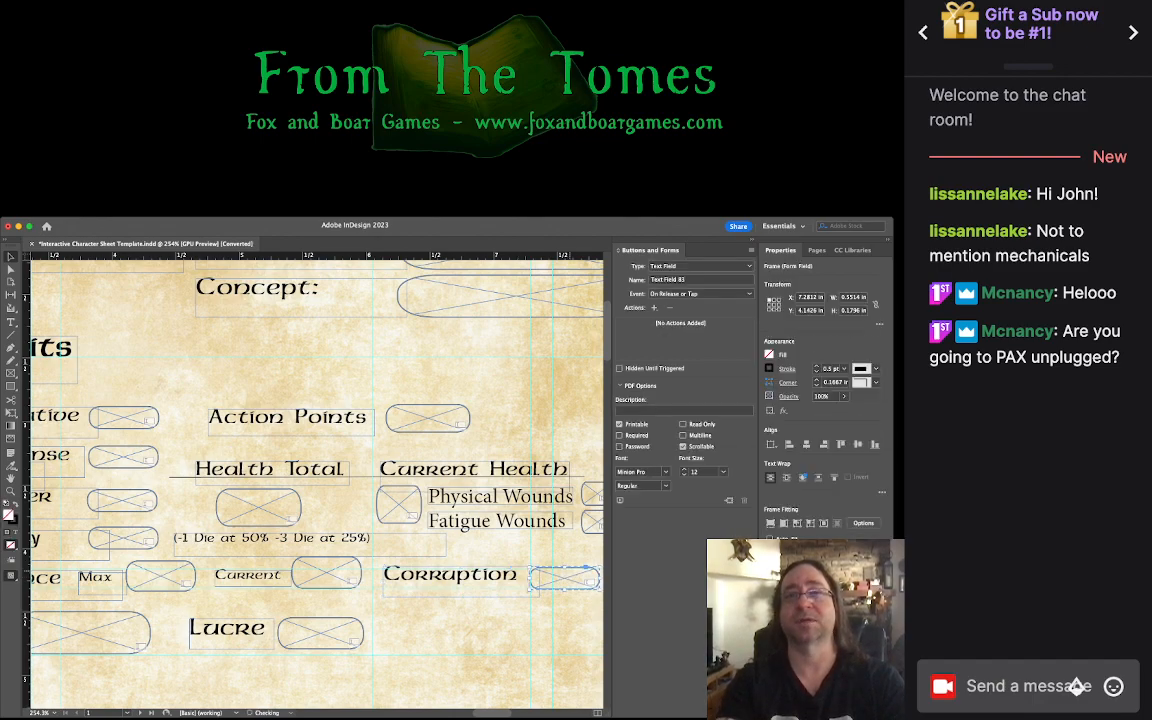
key(Down)
key(Up)
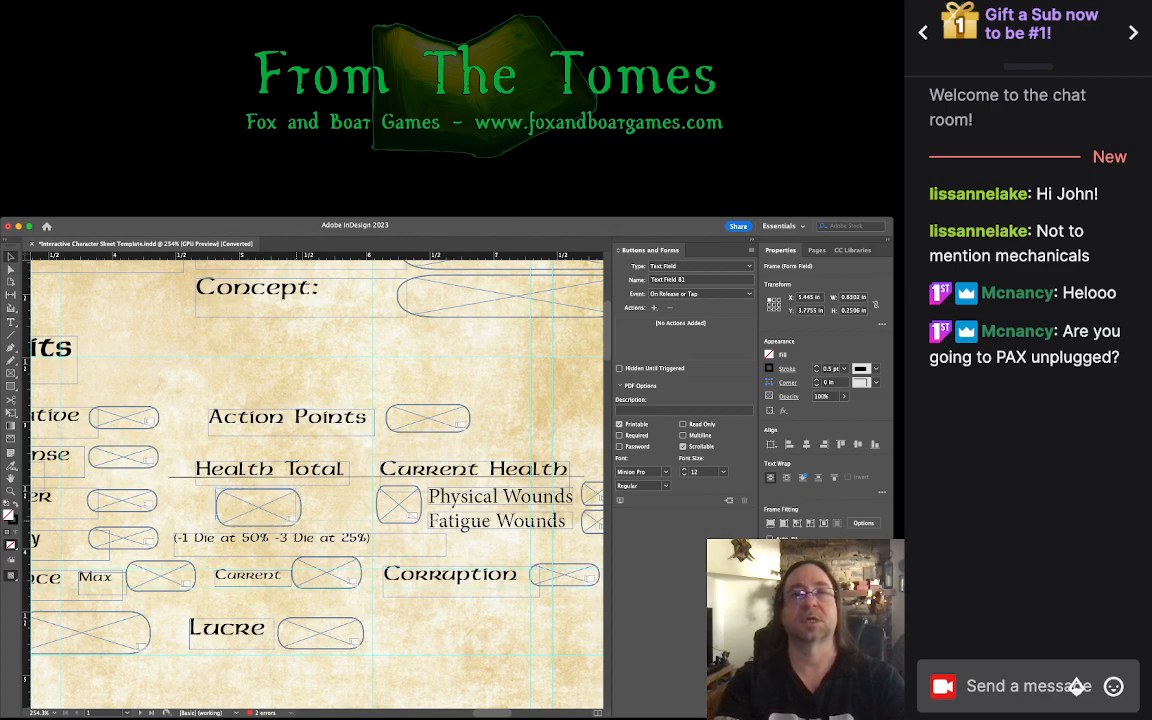
Step: Shrink the Health Total field to about 0.63 by 0.25 in and raise the "(-1 Die at 50% -3 Die at 25%)" note beneath it
drag(301, 526, 296, 520)
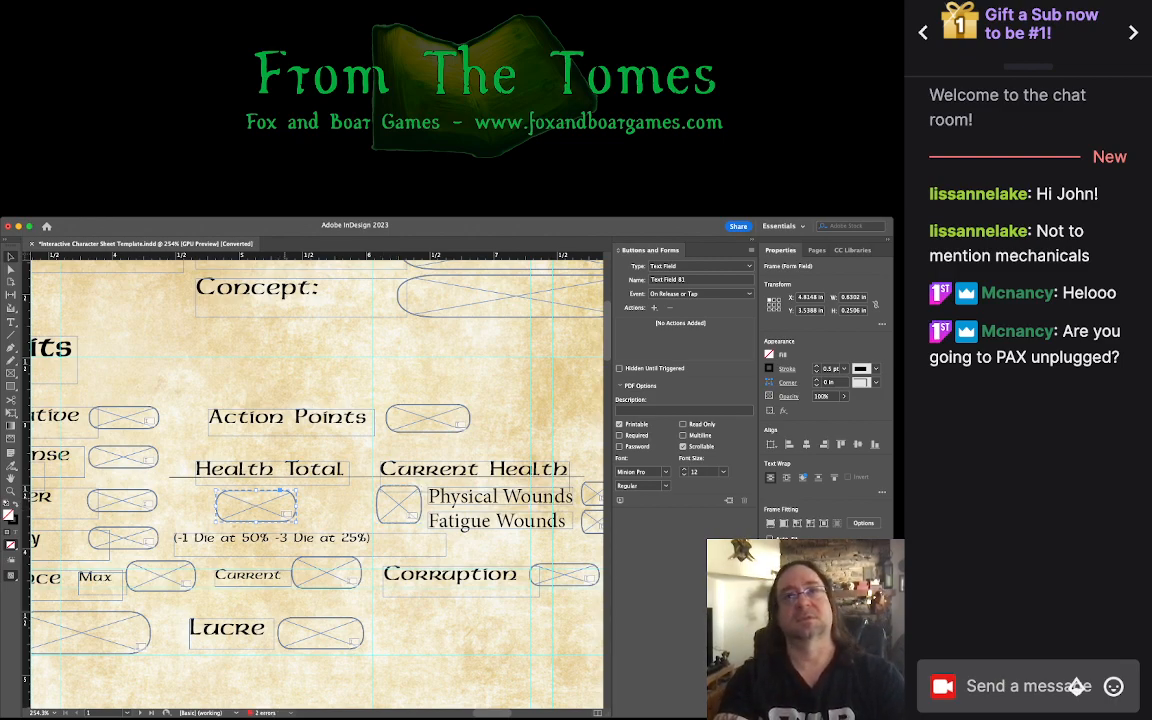
drag(288, 539, 286, 535)
key(Up)
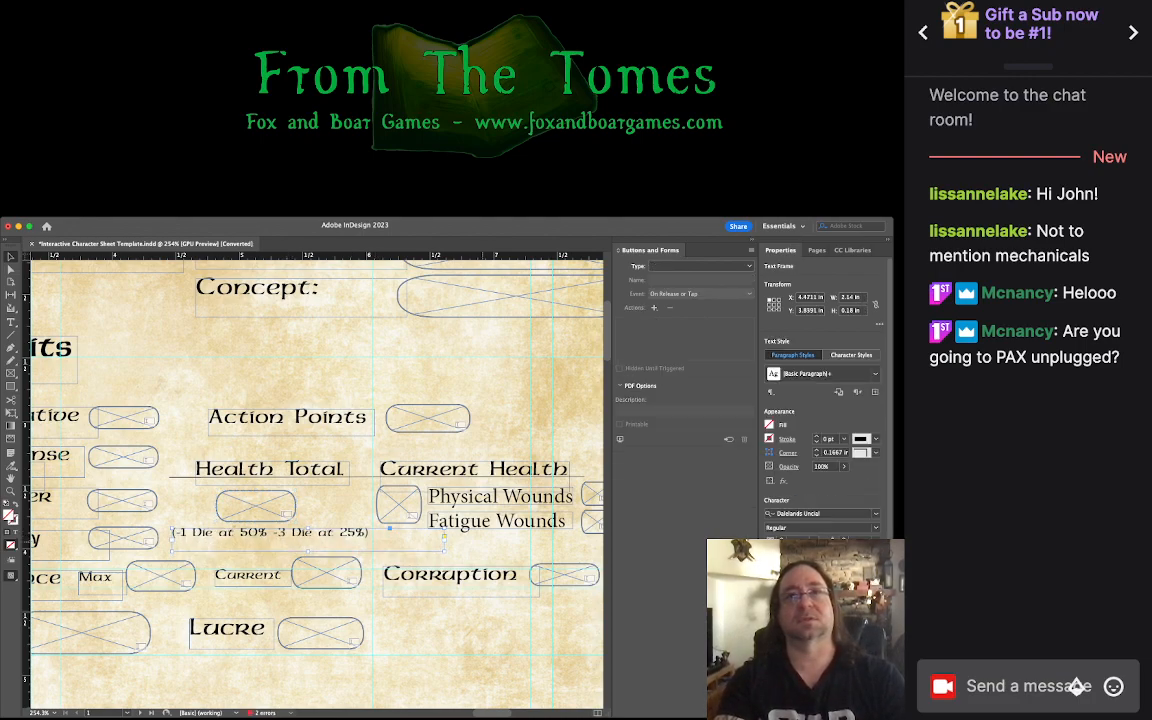
Step: Save the document and shift the Action Points label with its form field left, in line with the Health Total heading
key(shift+super+a)
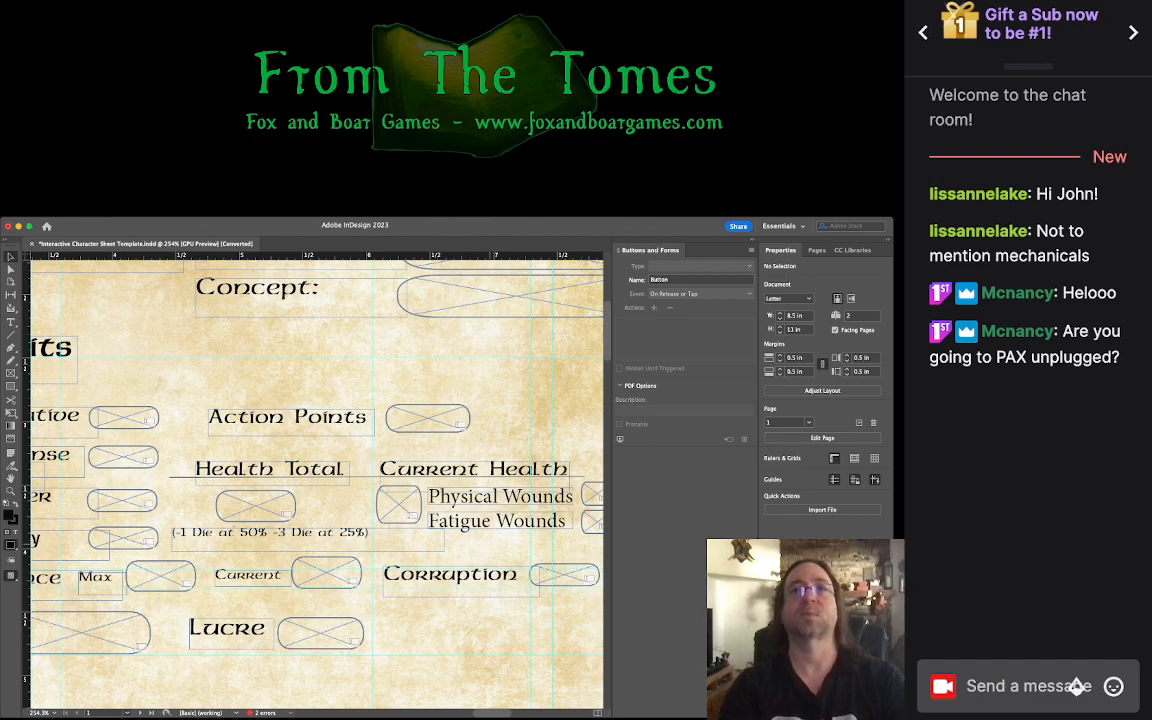
key(super+s)
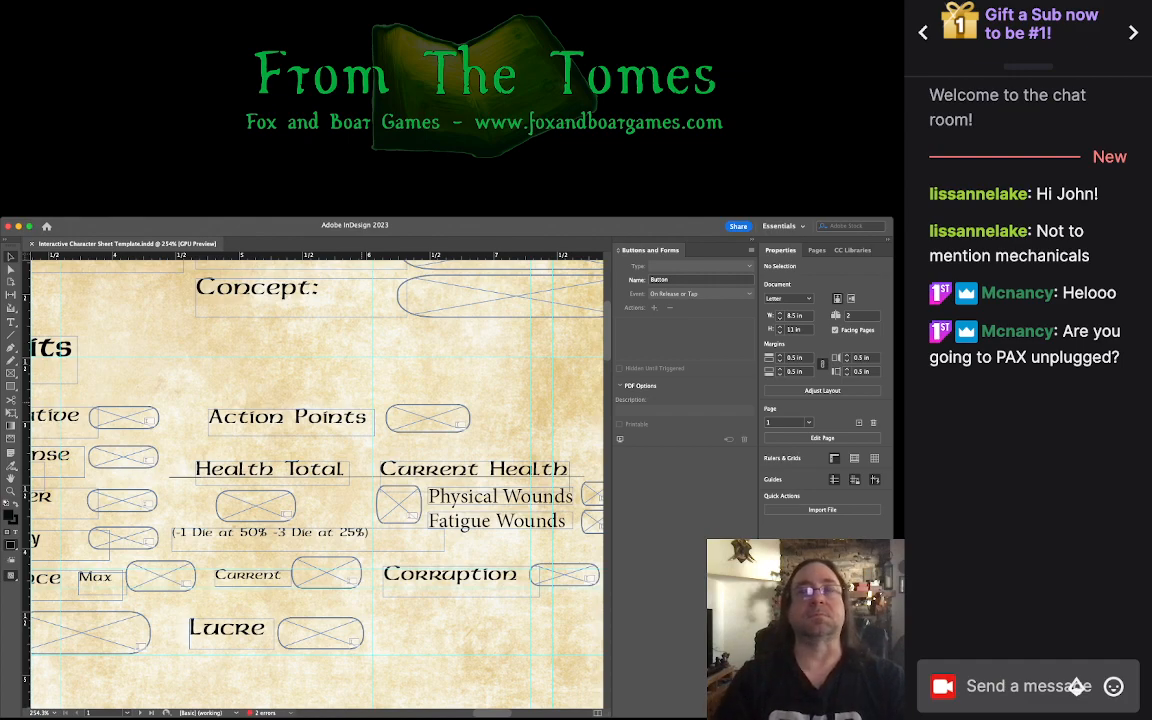
drag(177, 339, 458, 405)
key(Left)
key(Left)
key(Left)
key(Left)
key(Left)
key(Left)
key(Left)
key(Left)
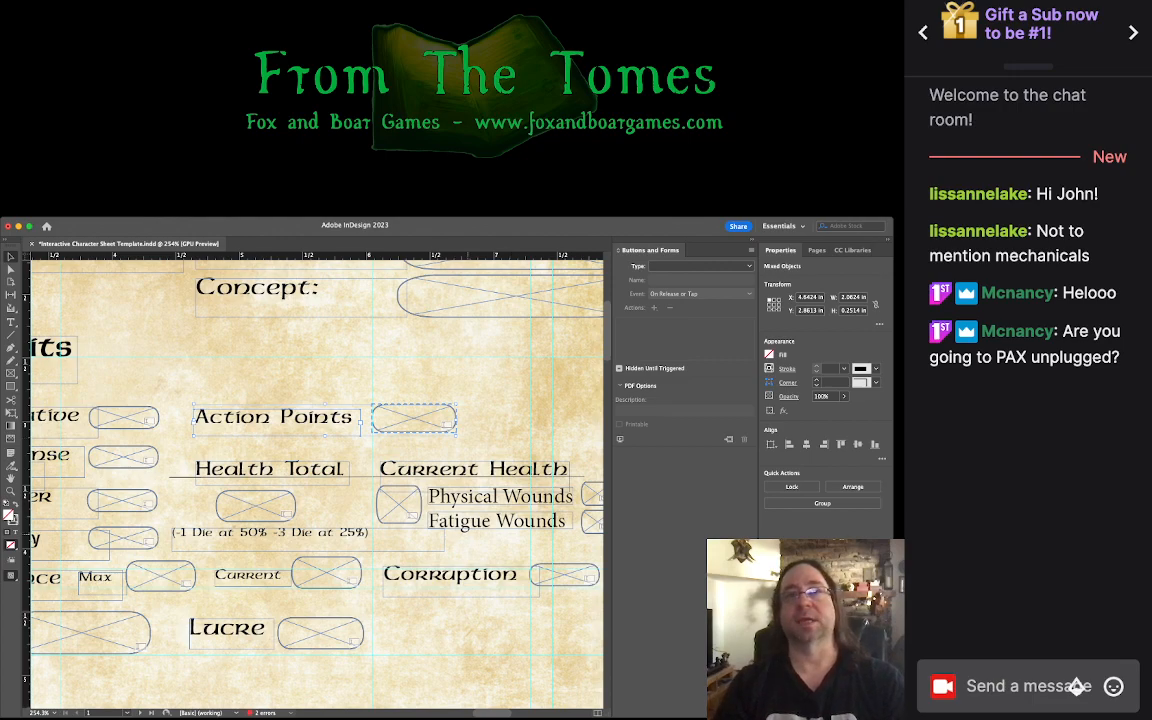
Step: Insert a blank line between Acumen and Animal Handling in the first column of the Skills list
scroll(316, 480, down, 4)
scroll(316, 480, down, 8)
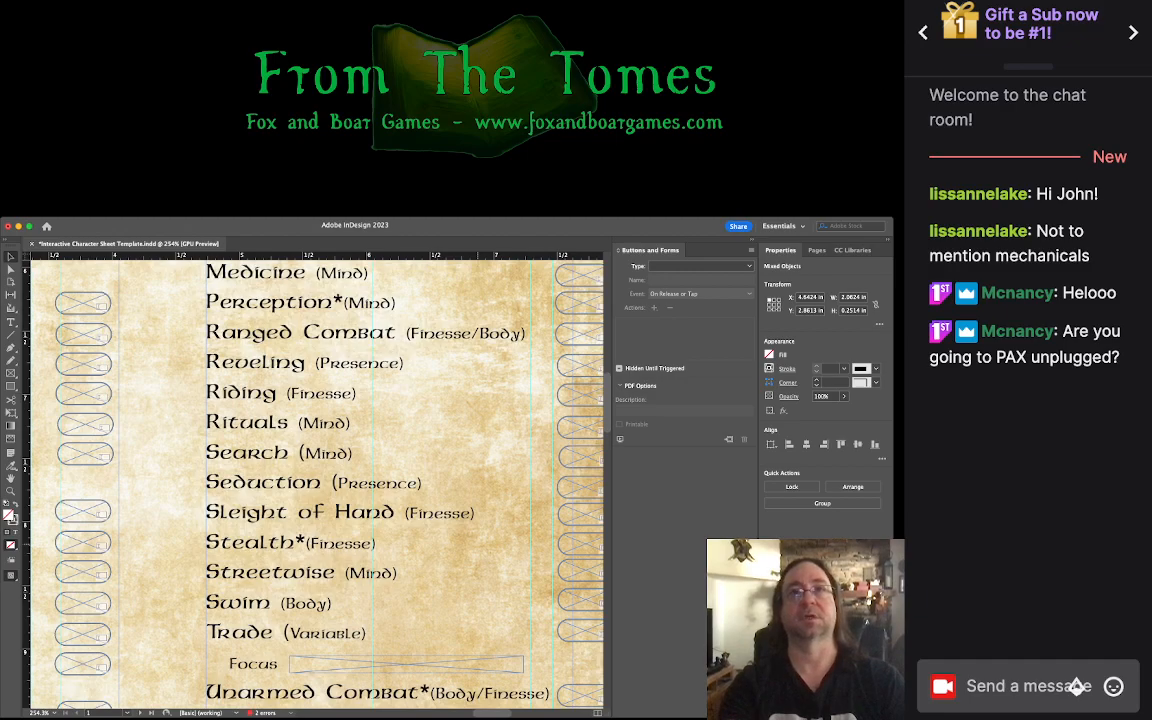
scroll(478, 544, down, 5)
scroll(478, 544, up, 1)
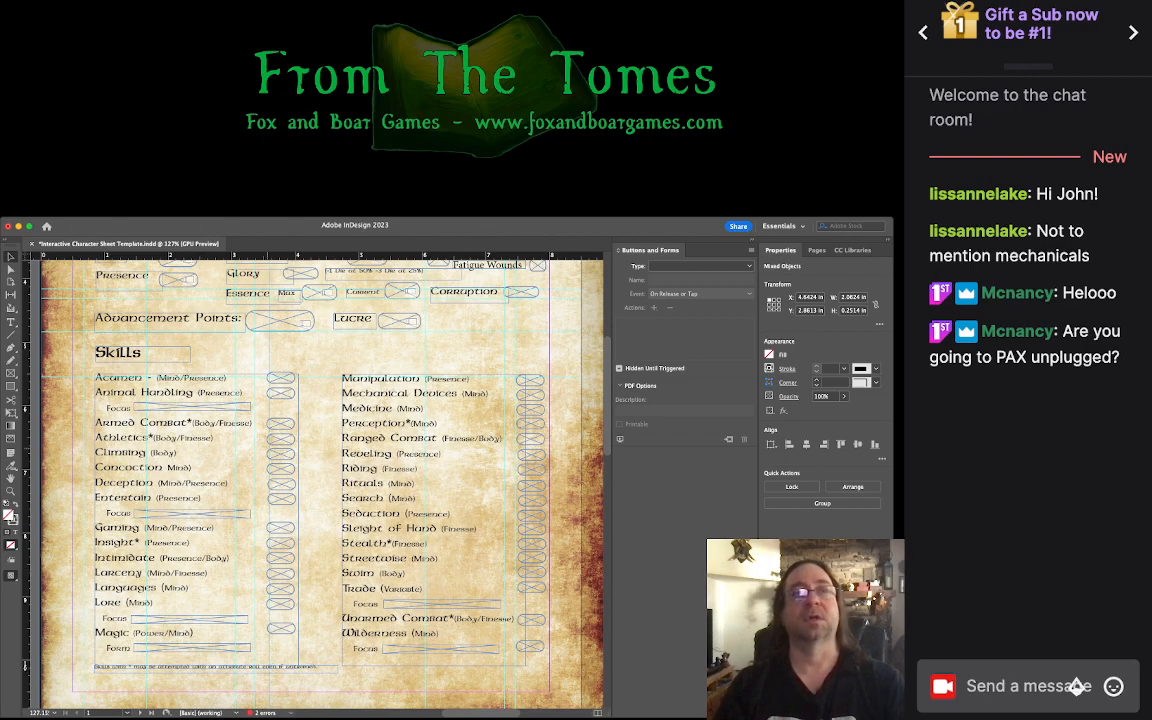
double_click(110, 393)
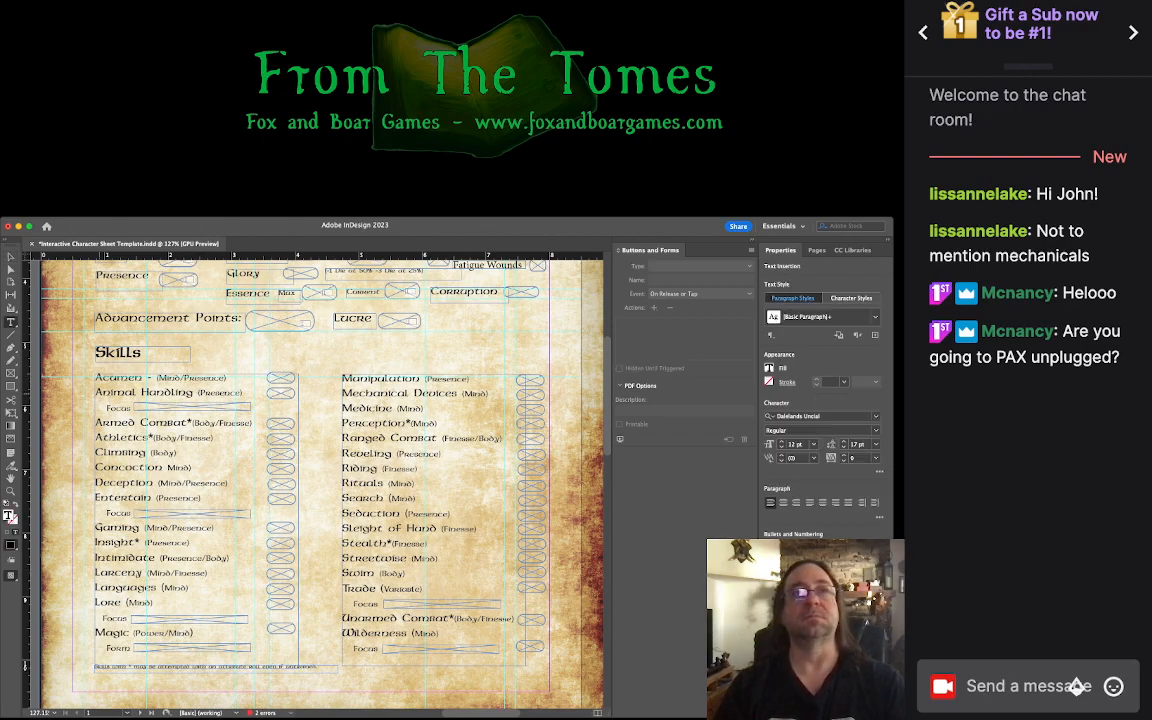
click(96, 393)
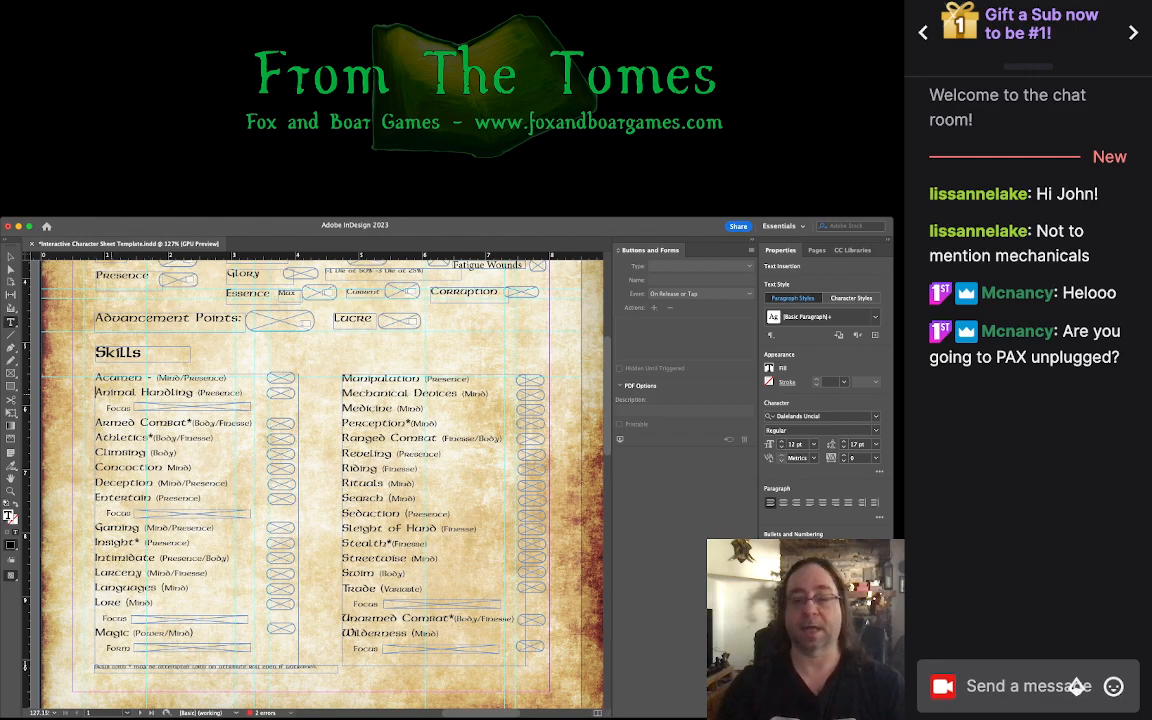
key(Return)
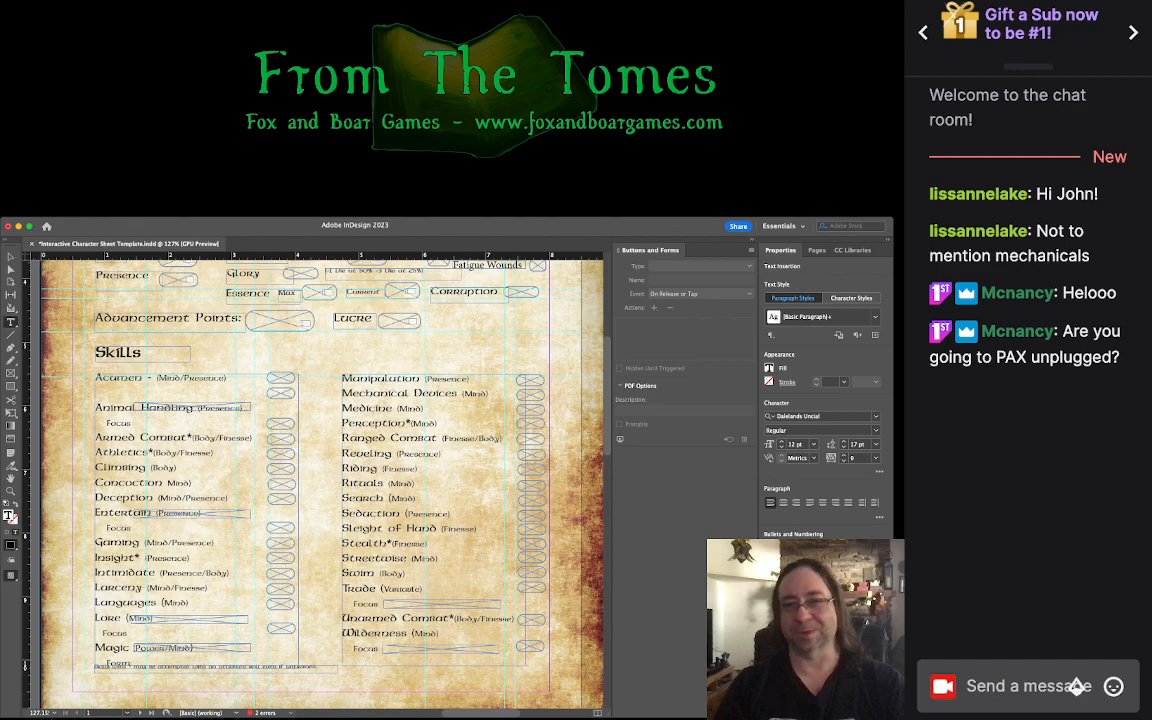
key(super+Tab)
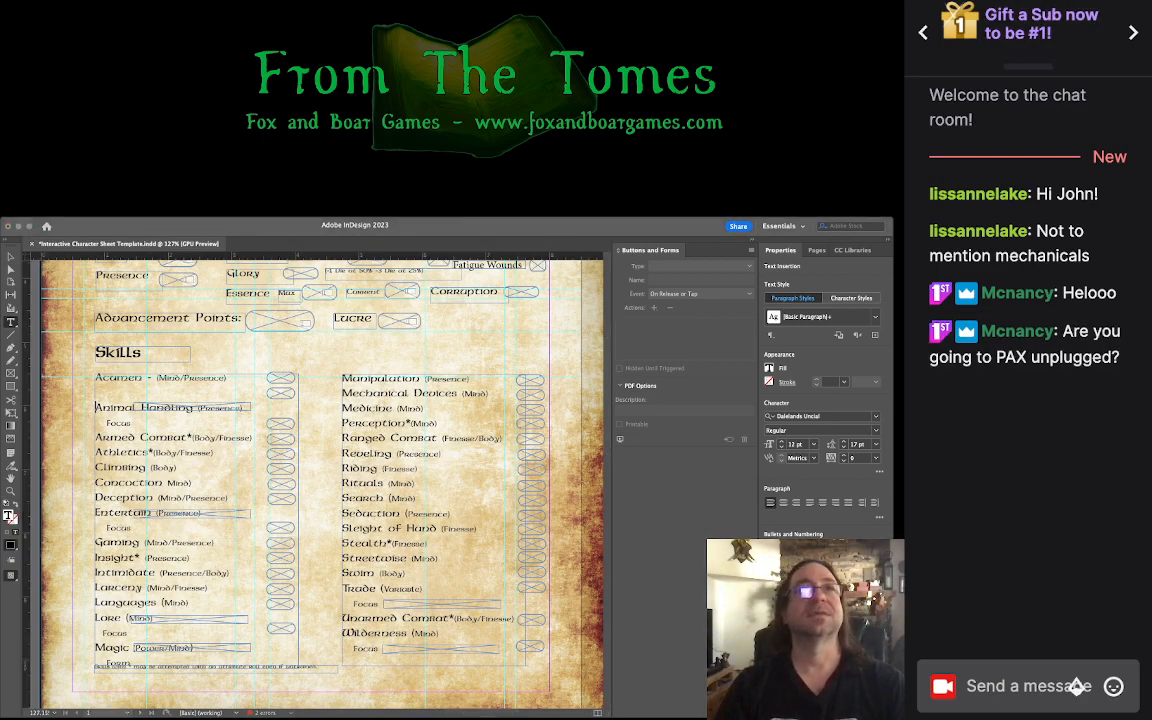
key(super+Tab)
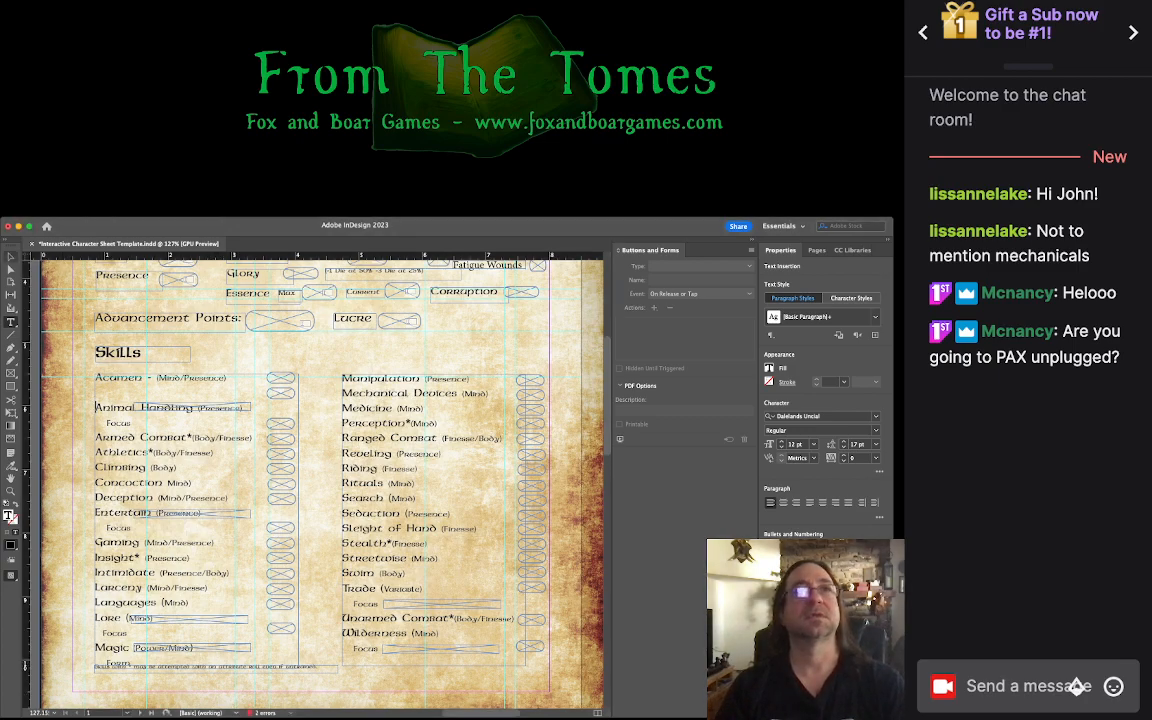
Step: Nudge the text frame of the first skills column slightly down beneath the Skills heading
key(Escape)
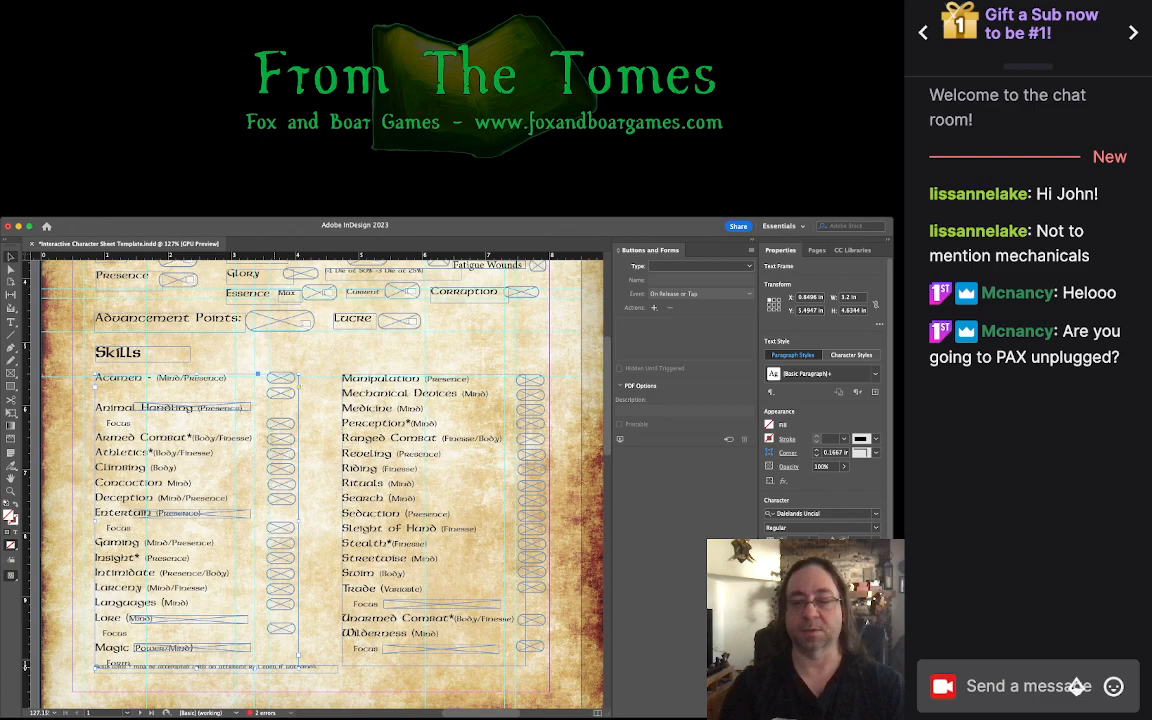
key(Down)
key(Down)
key(Down)
key(Down)
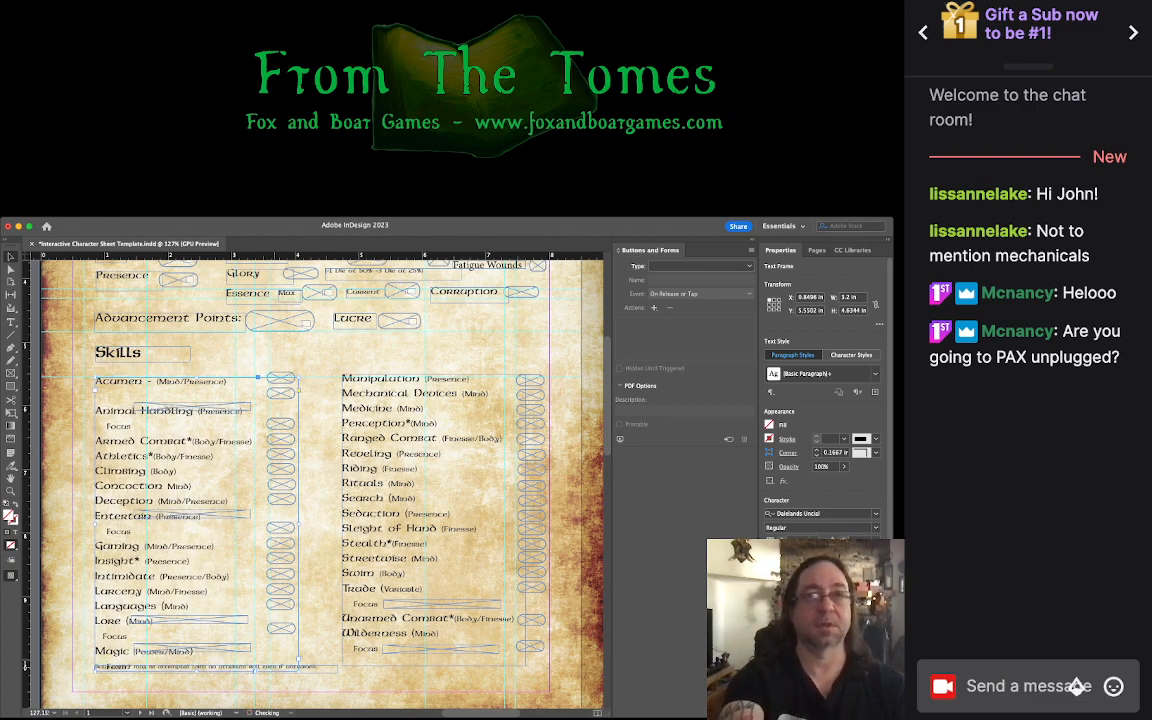
key(Up)
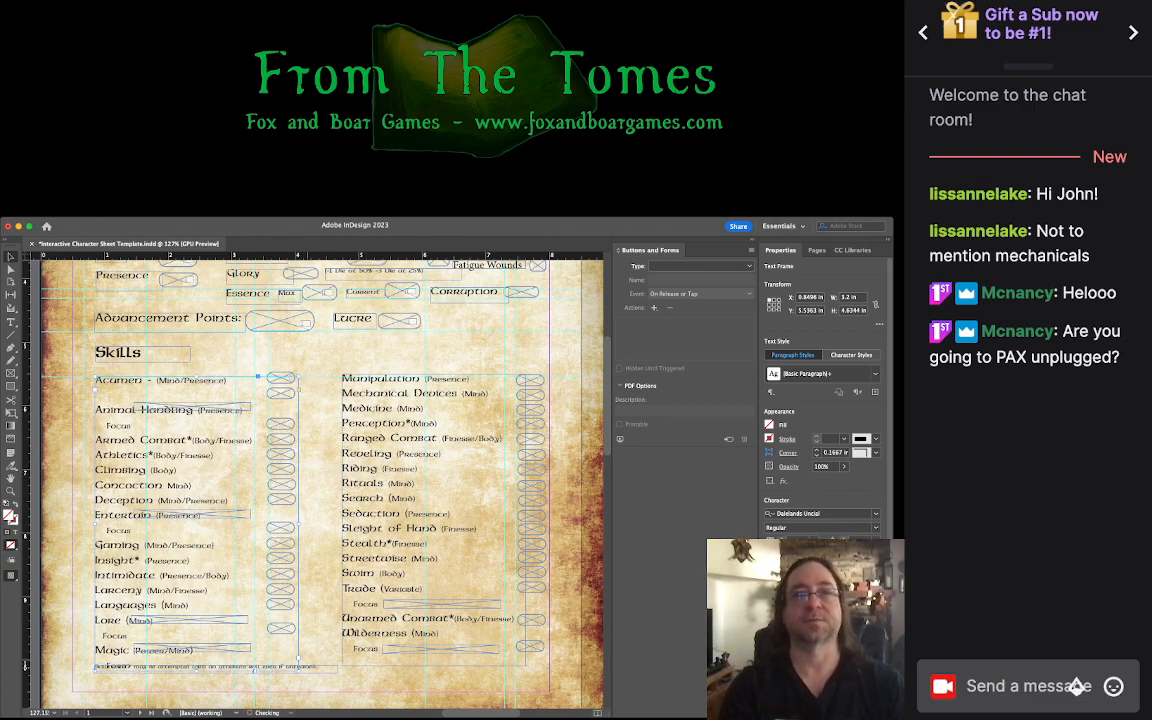
Step: Move the footnote about starred skills down so it clears the Form line at the end of the first skills column
click(318, 668)
key(Down)
key(Down)
key(Down)
key(Down)
key(Down)
key(Down)
key(Down)
key(Down)
key(Down)
key(Down)
key(Down)
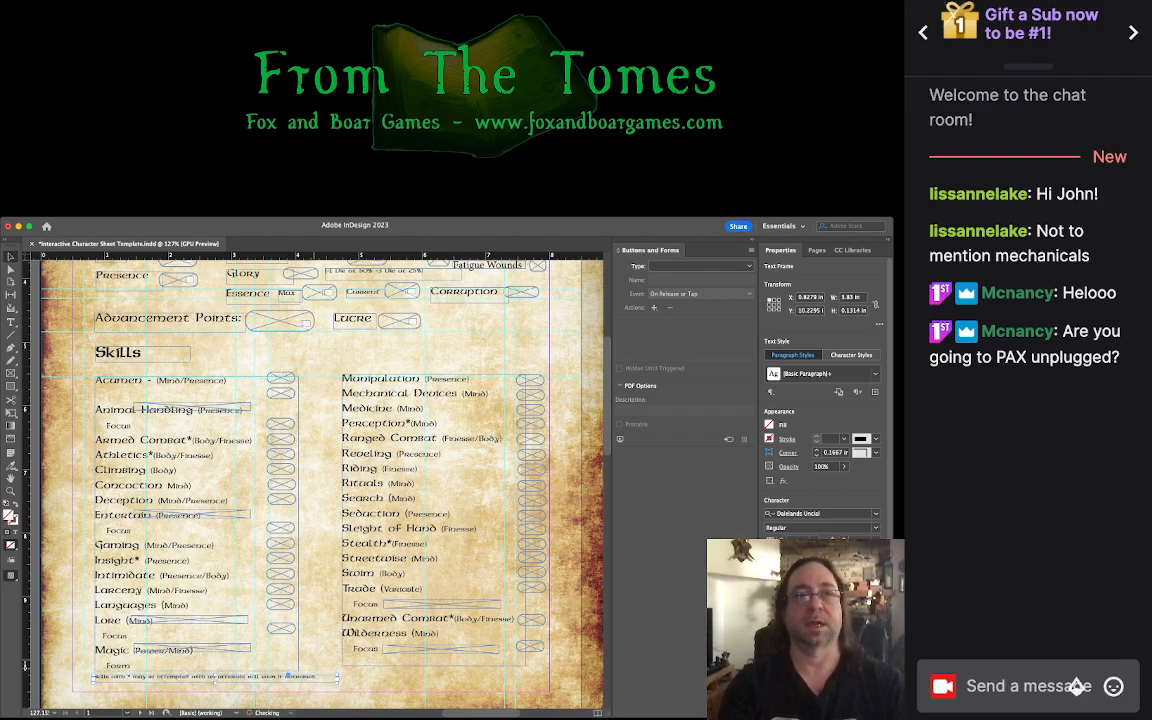
key(Down)
key(Down)
key(Right)
key(Left)
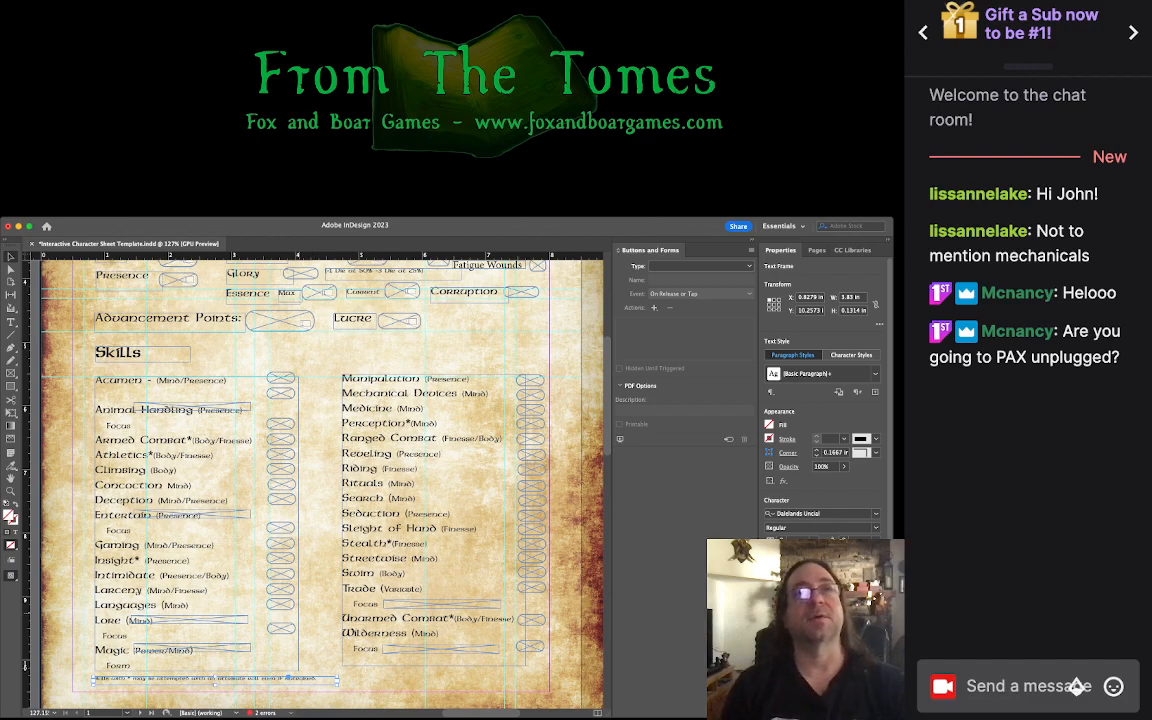
Step: Realign the wide Focus and Form fields in the first skills column with their shifted labels
click(193, 407)
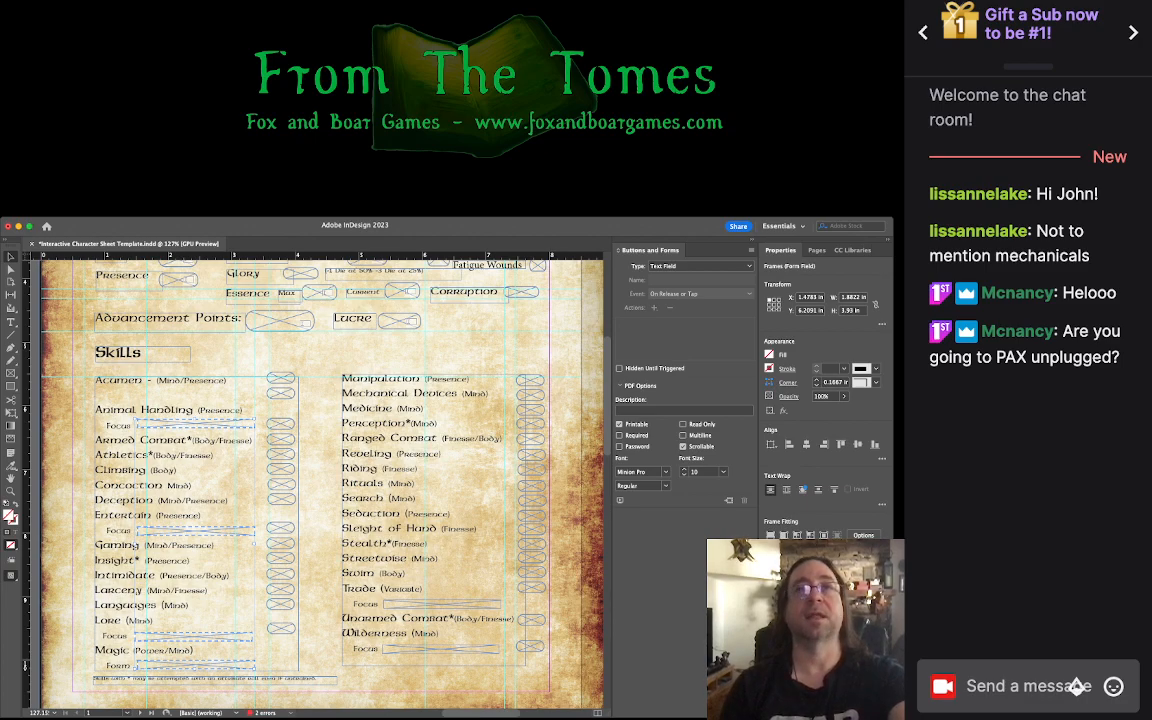
shift+click(194, 636)
click(318, 610)
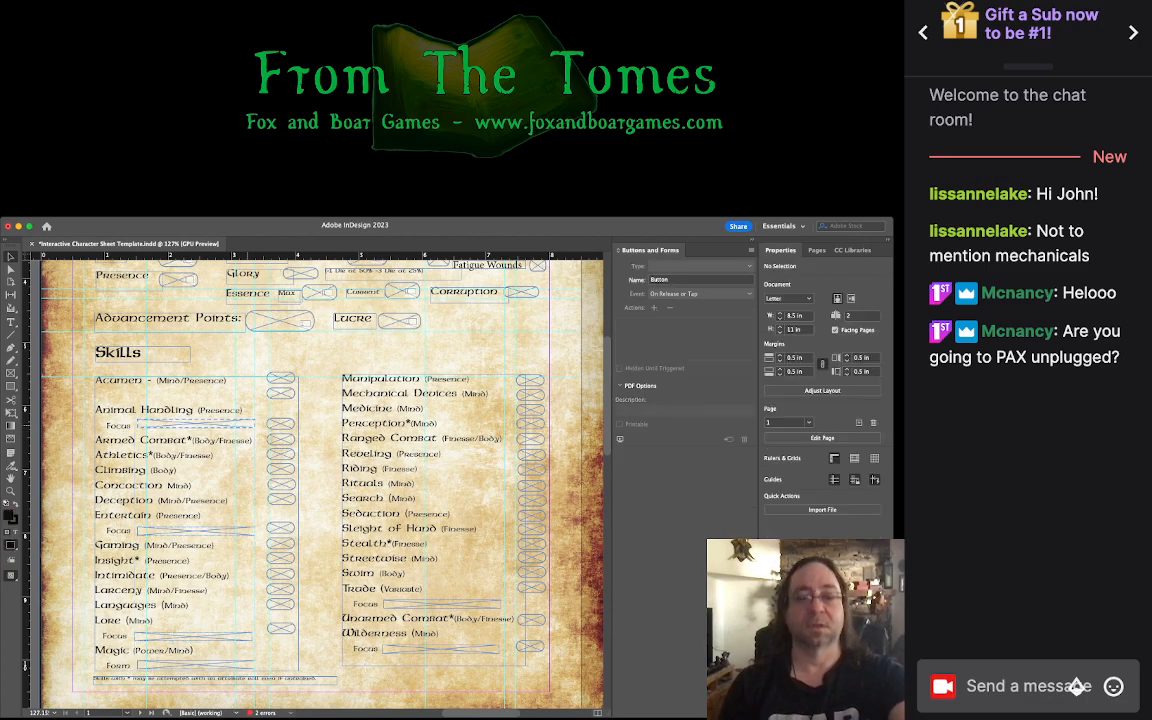
Step: Duplicate the wide Focus field under Animal Handling and place the copy on the blank line below Acumen
click(200, 423)
key(super+c)
click(178, 381)
key(super+v)
drag(318, 484, 200, 395)
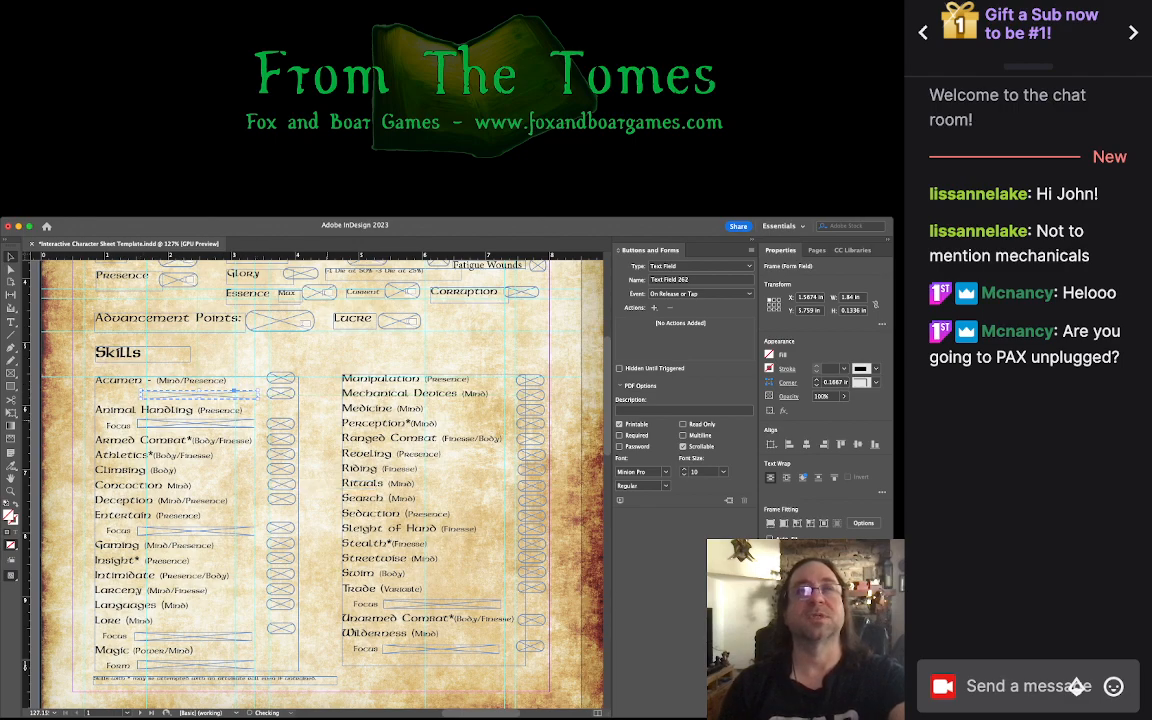
Step: Nudge the small rating field below Acumen's down to line up with the new wide field
click(281, 386)
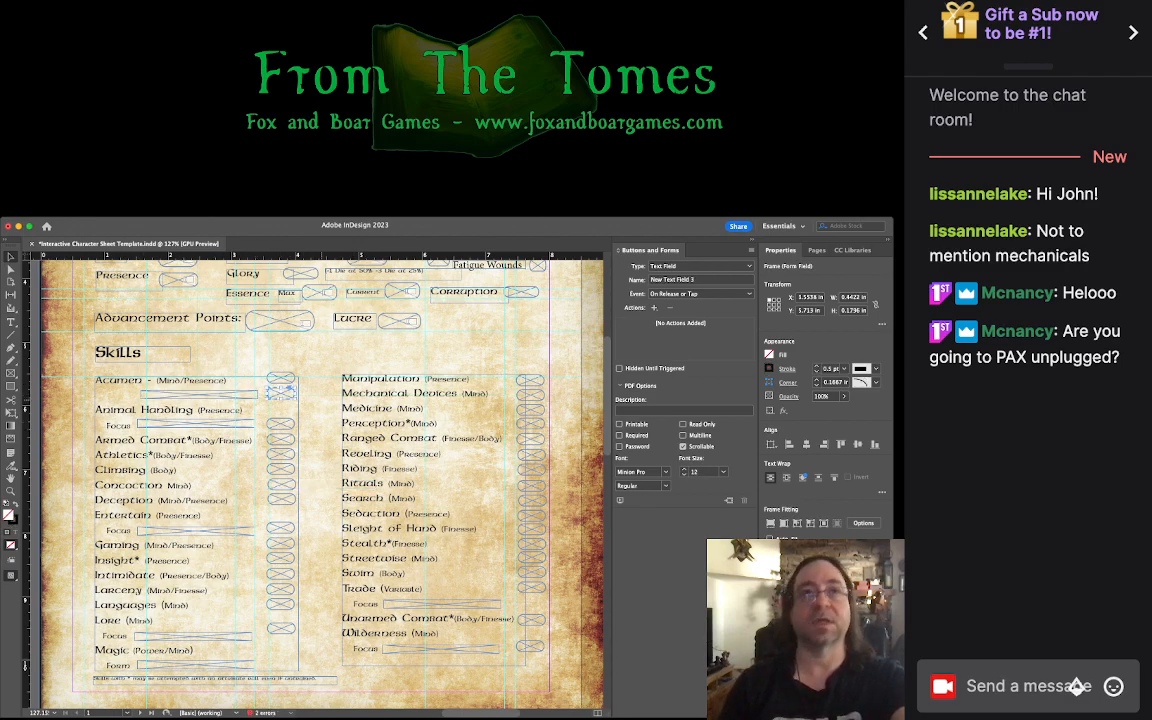
key(Down)
key(Down)
key(Down)
key(Down)
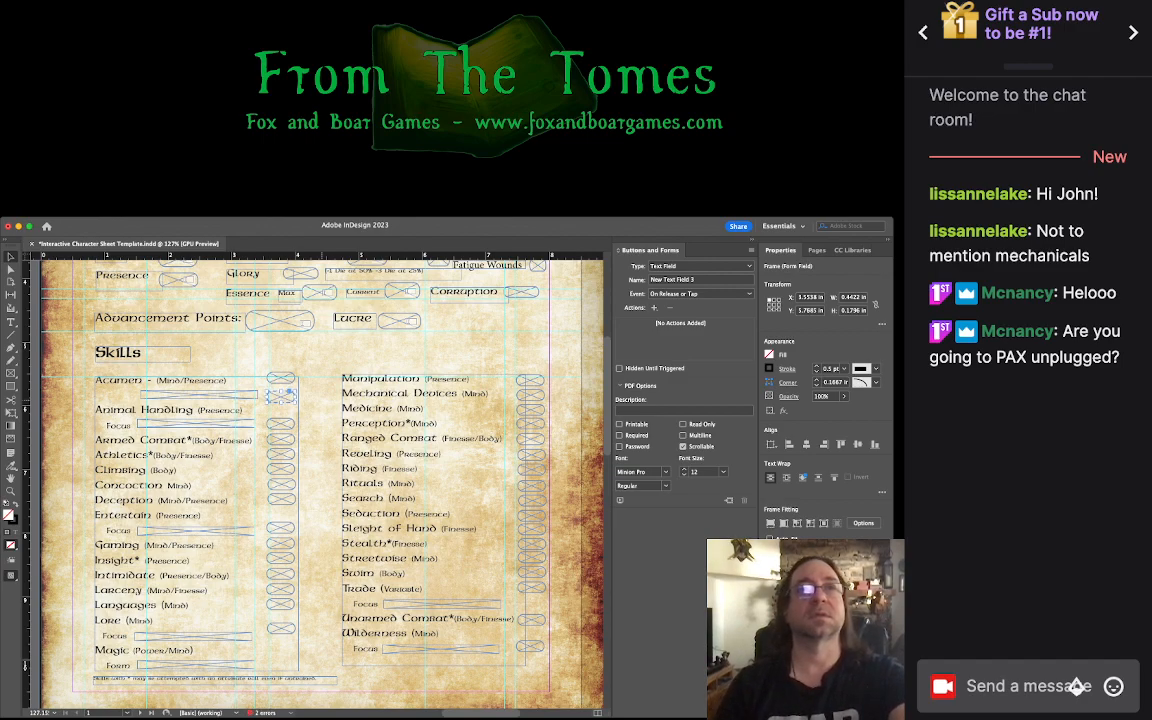
Step: Copy the Focus label from below Animal Handling onto the blank line below Acumen
double_click(118, 426)
double_click(118, 426)
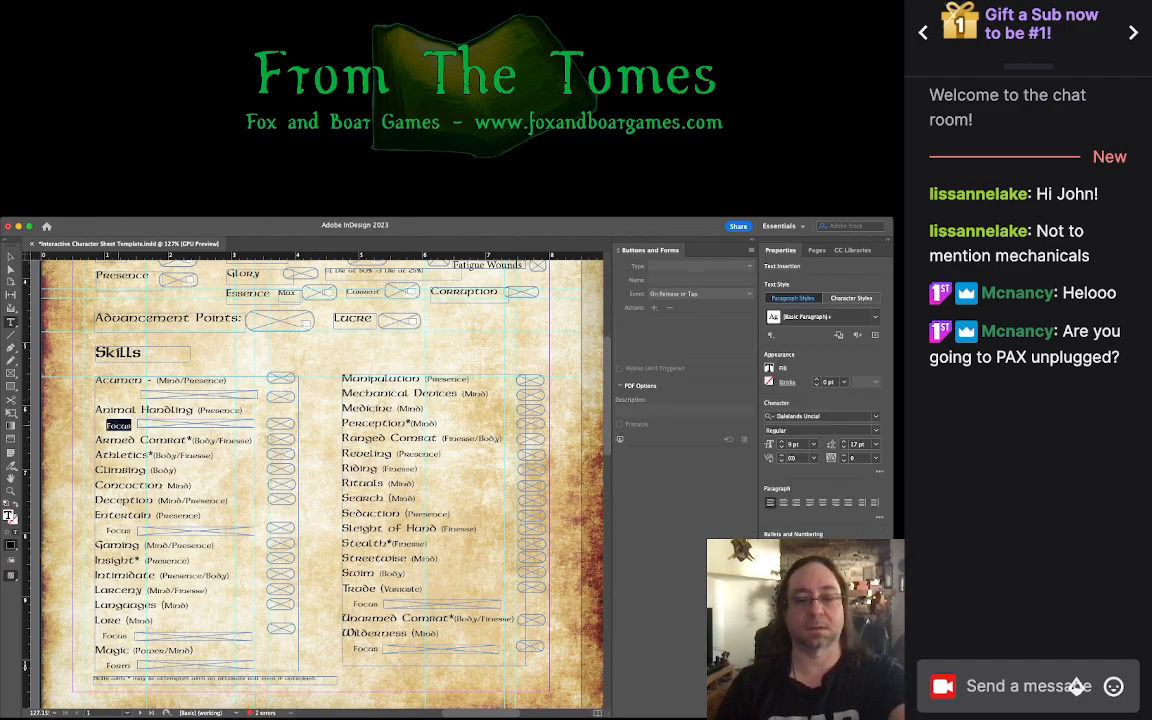
key(ctrl+c)
click(110, 395)
key(ctrl+v)
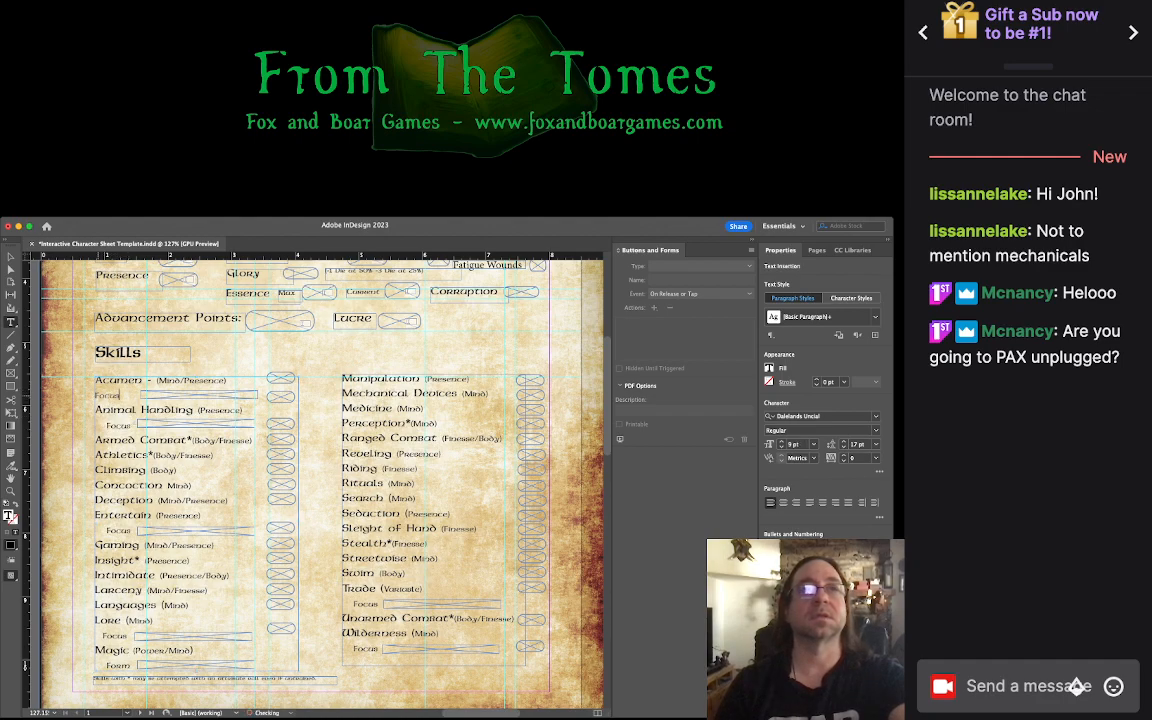
Step: Indent the new Focus label below Acumen to match the other Focus labels in the column
click(95, 395)
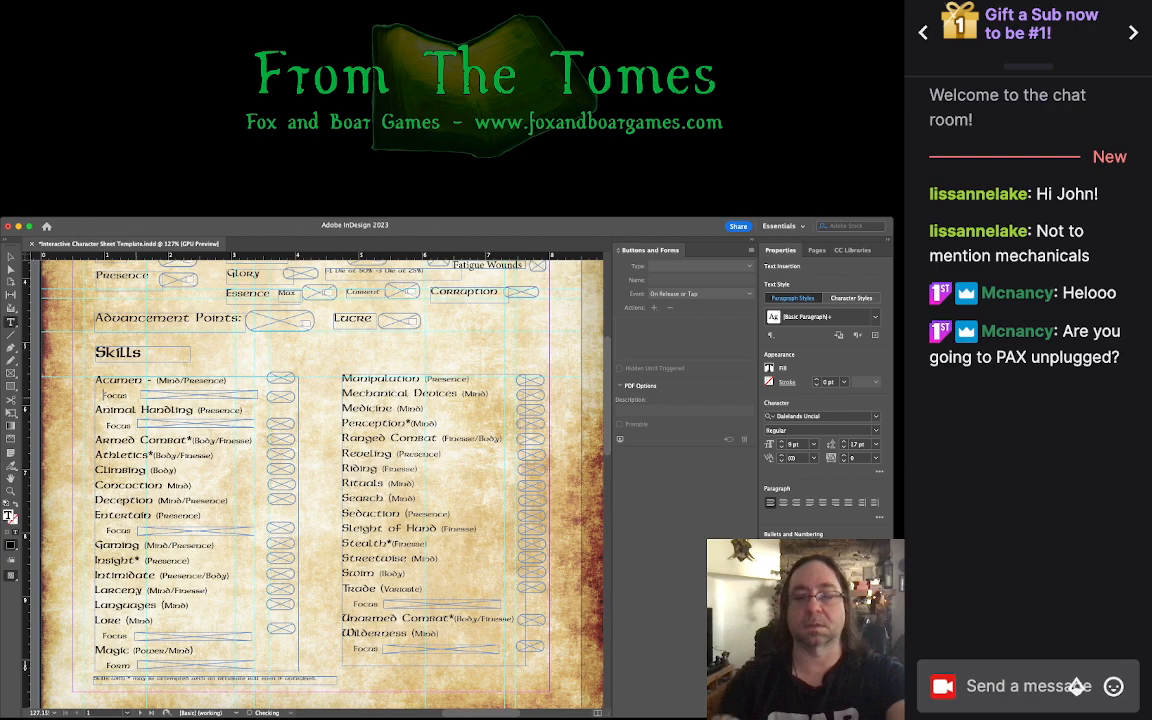
key(BackSpace)
key(BackSpace)
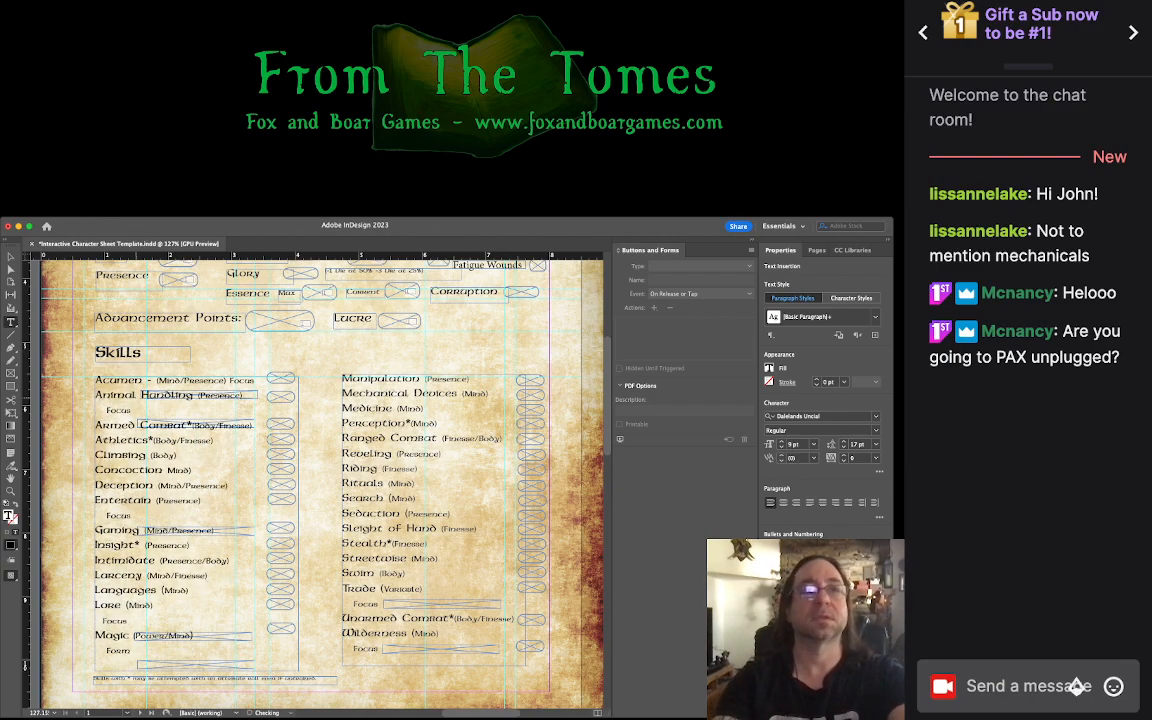
key(Return)
key(Tab)
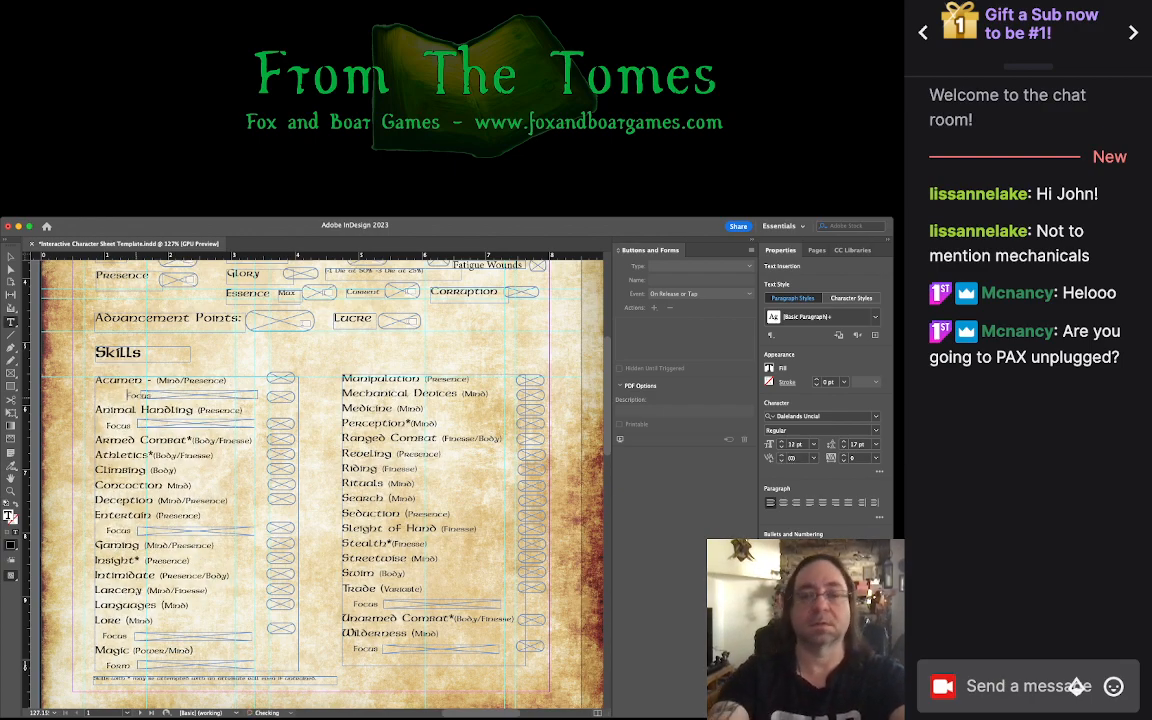
key(BackSpace)
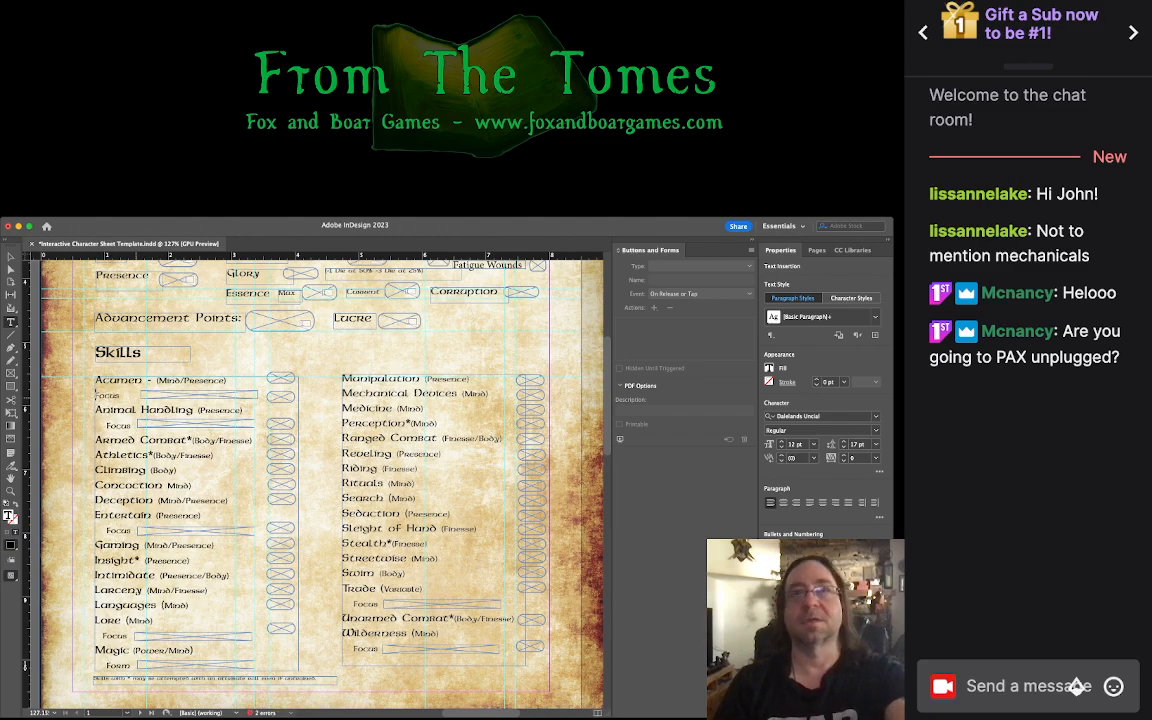
click(1020, 686)
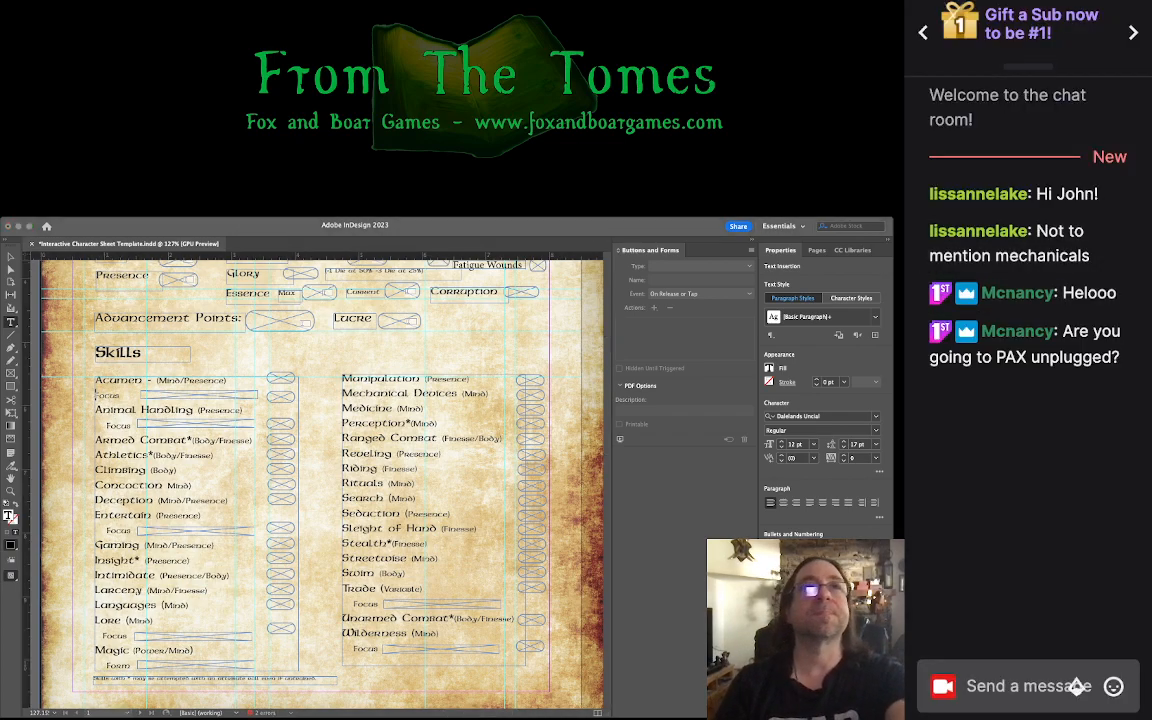
key(super+Tab)
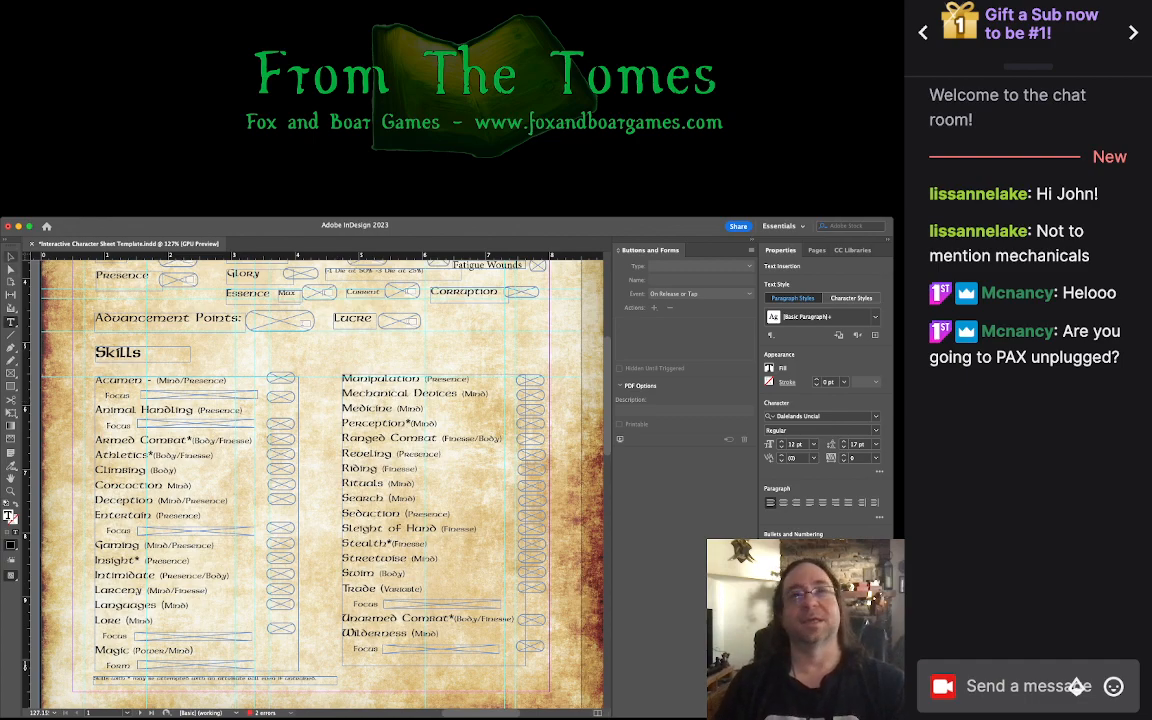
key(Escape)
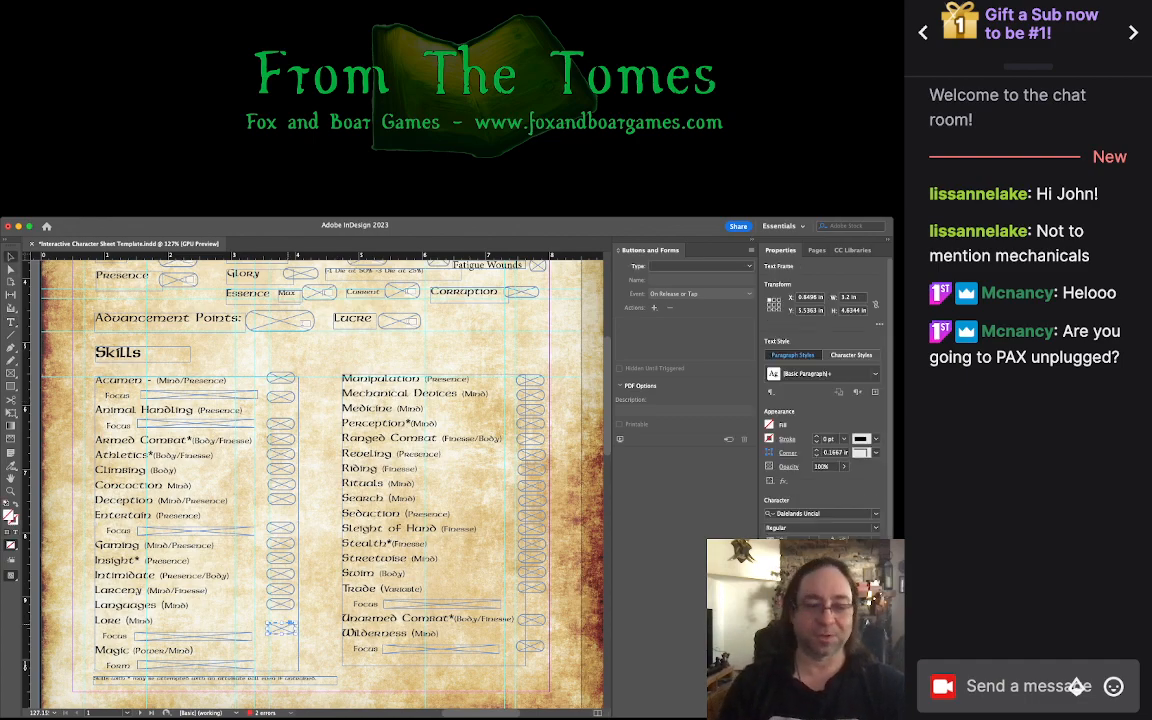
Step: Duplicate the small rating field near Lore and move the copy toward the Form line below Magic
click(281, 627)
key(super+v)
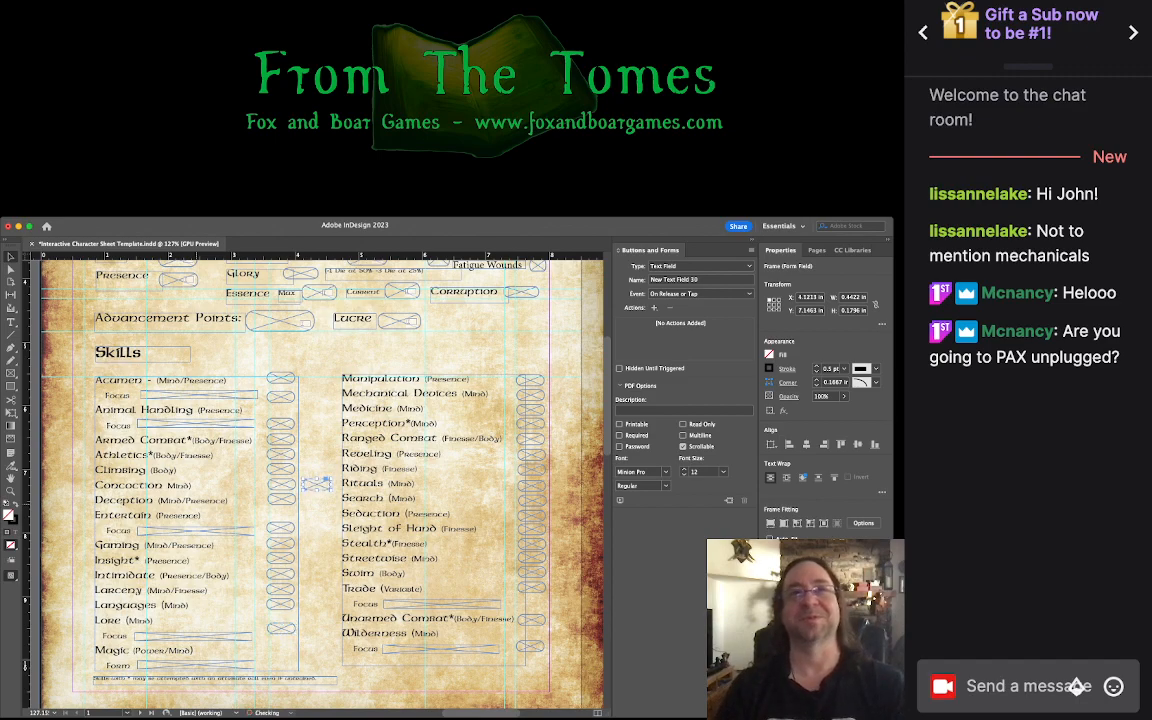
drag(316, 484, 278, 663)
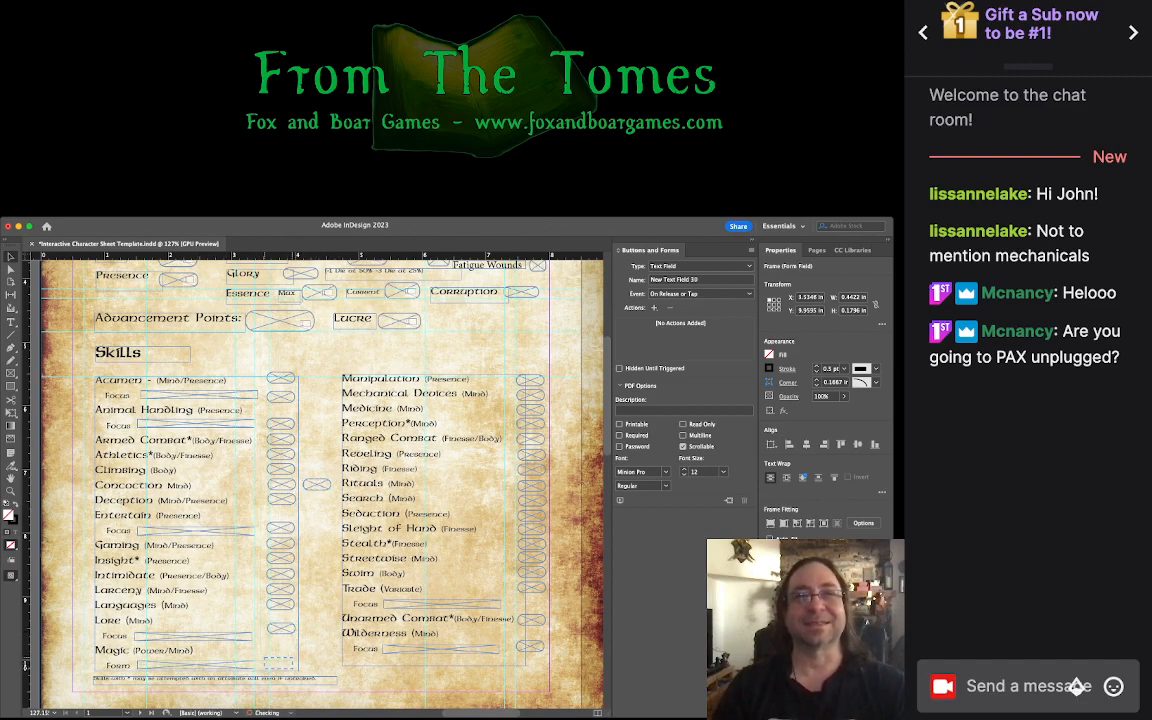
click(281, 628)
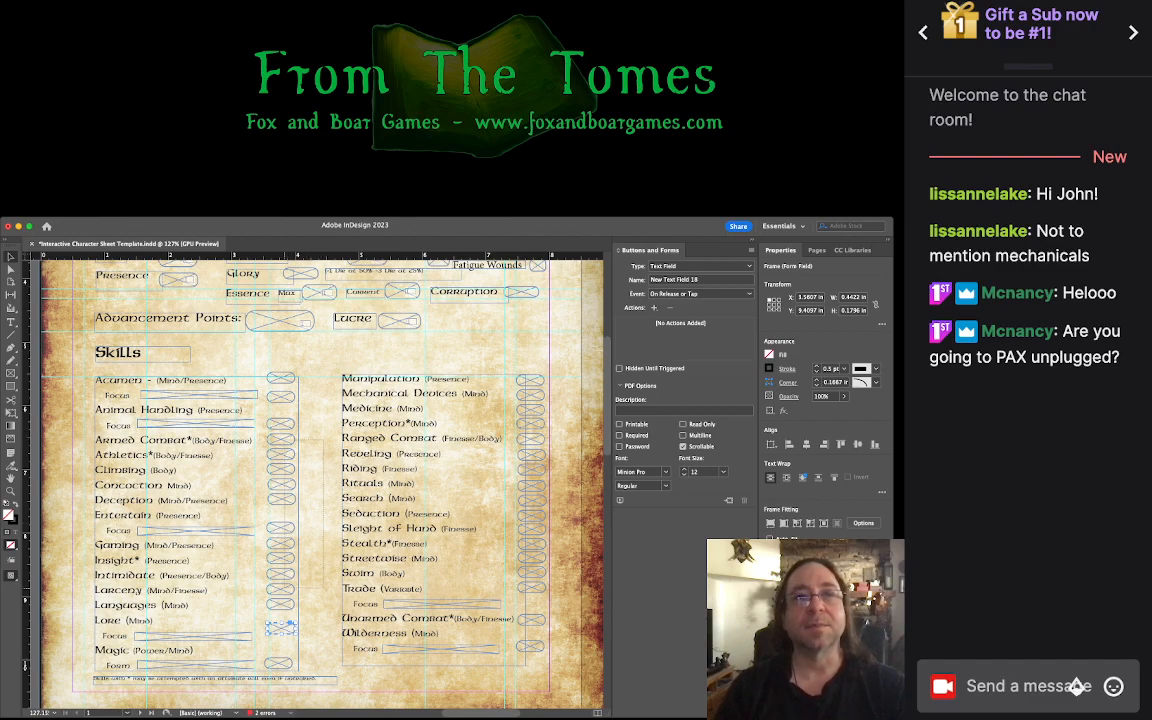
drag(323, 441, 284, 602)
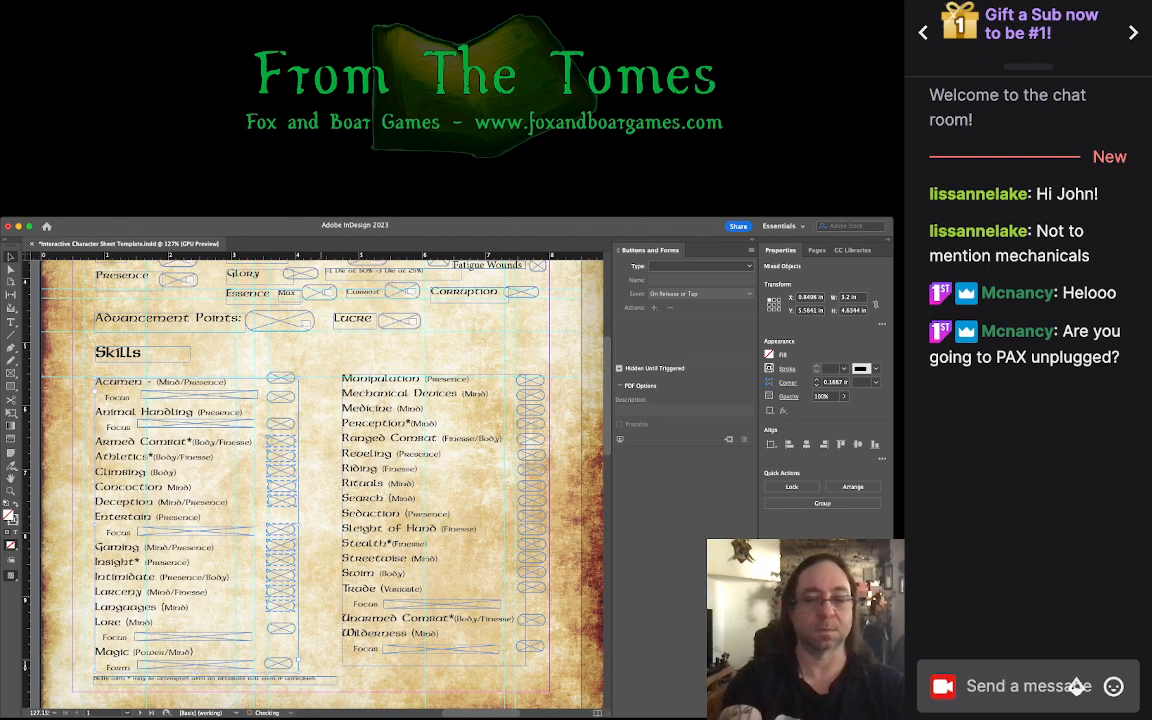
key(Down)
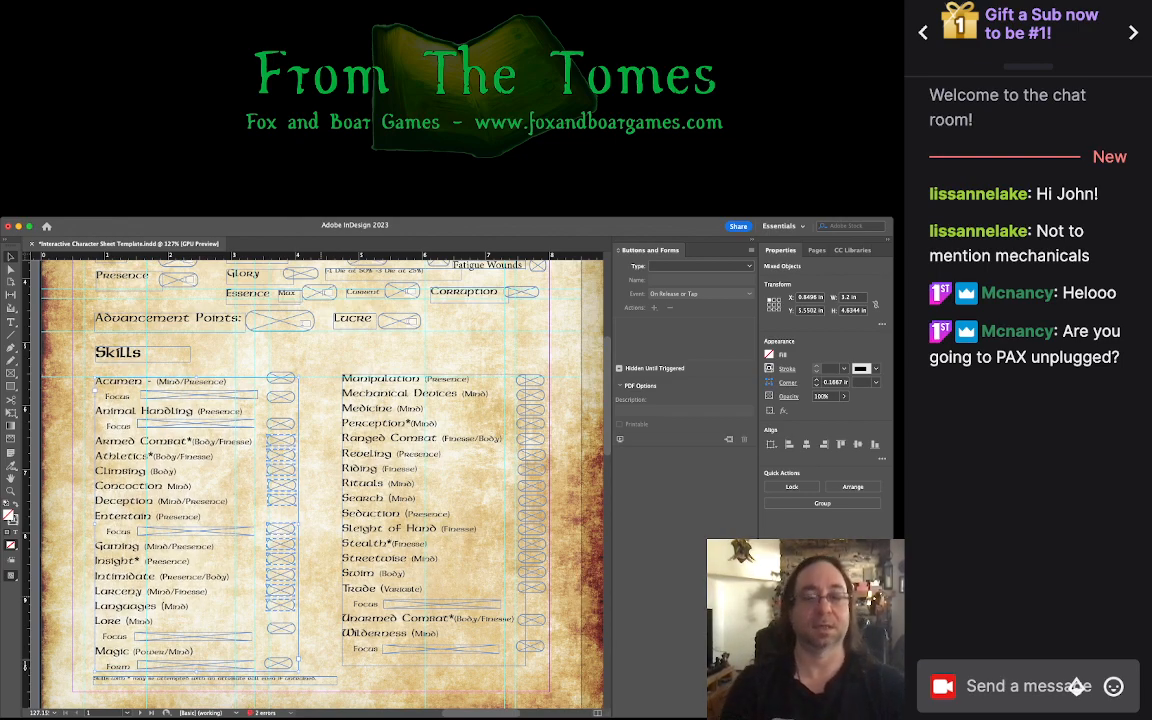
key(ctrl+z)
key(ctrl+z)
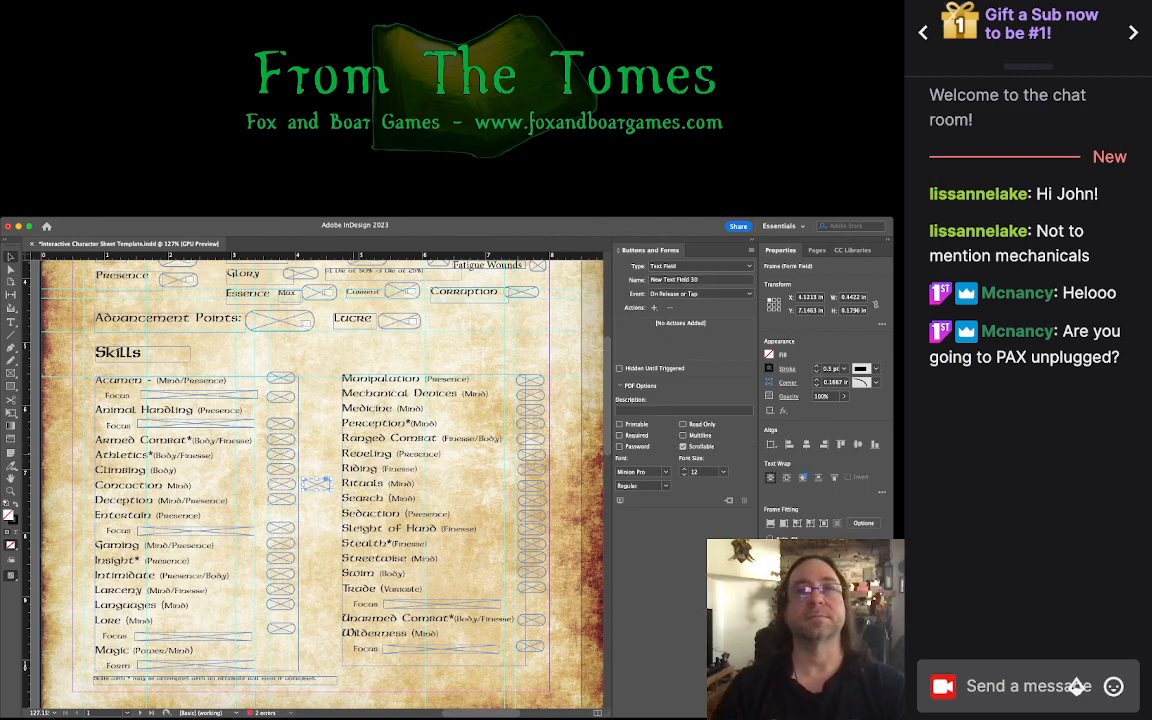
Step: Place the copied rating field on Magic's Form line and set Lore's rating field level with its Focus line
drag(317, 484, 281, 636)
click(281, 629)
Step: Select the small rating fields from Concoction down to Languages and nudge them down together
click(280, 602)
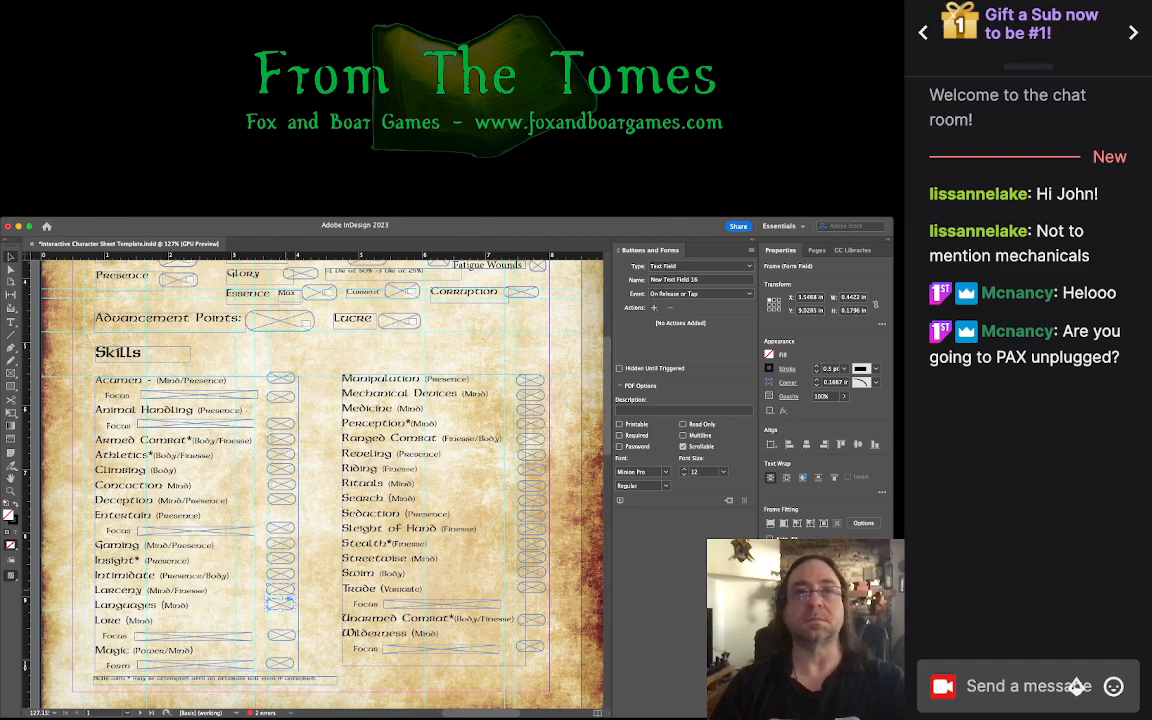
shift+click(281, 590)
shift+click(281, 575)
shift+click(281, 560)
shift+click(281, 545)
shift+click(281, 528)
shift+click(281, 485)
key(Down)
key(Down)
key(Down)
key(Down)
key(Down)
key(Down)
key(Down)
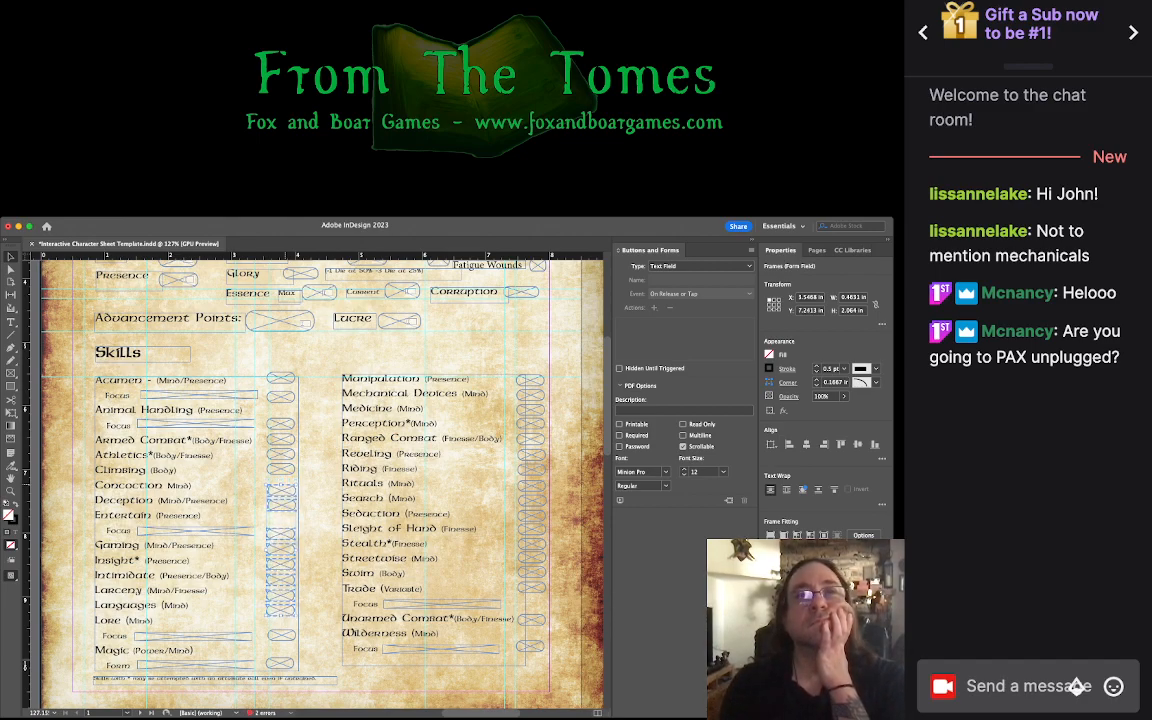
key(Up)
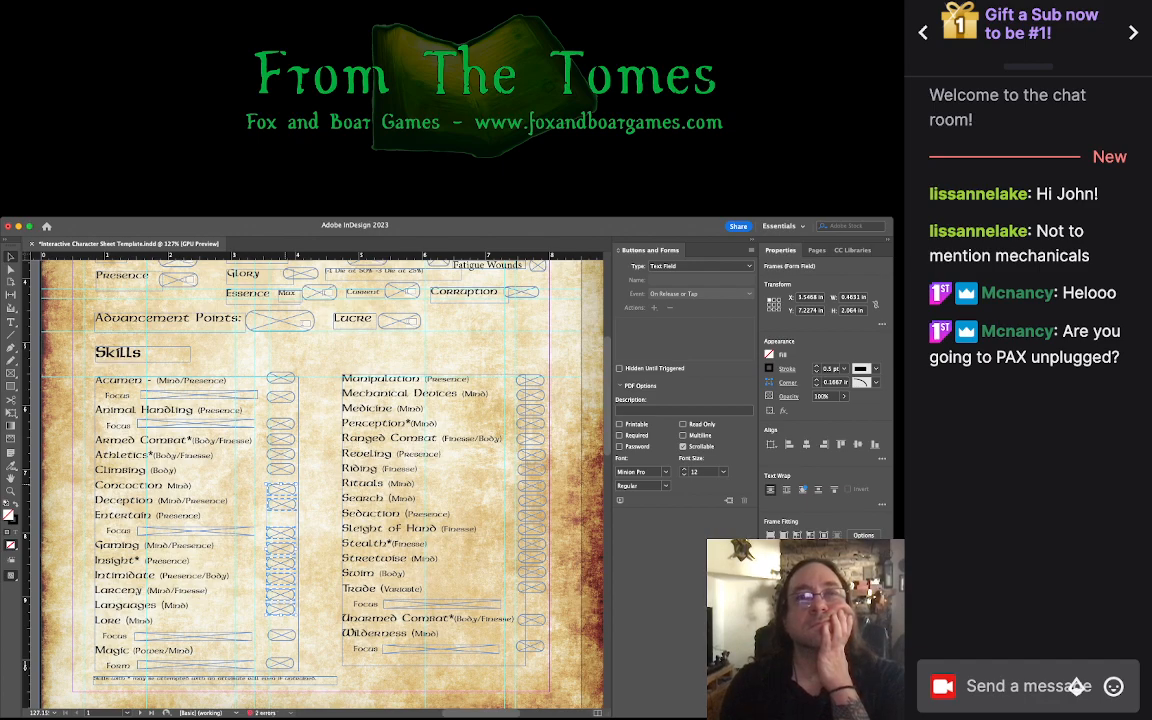
key(super+shift+a)
Step: Nudge the small rating fields beside Concoction and Deception up into line with their skill names
click(281, 490)
key(Up)
key(Up)
key(Up)
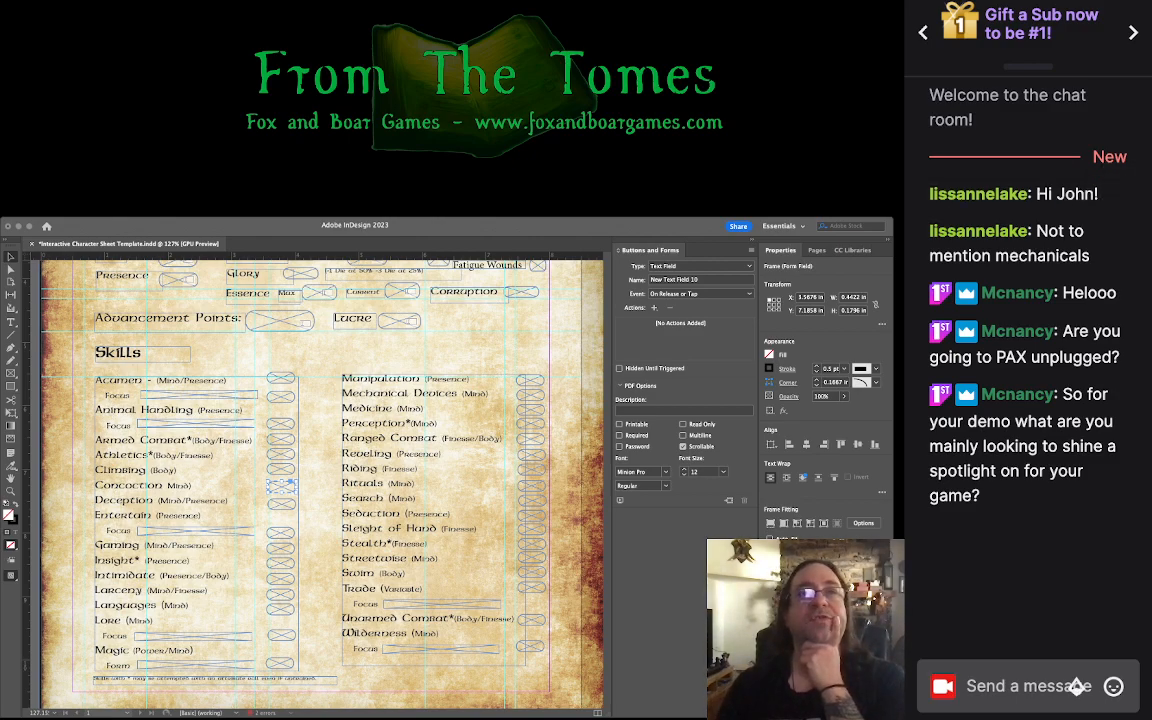
click(281, 504)
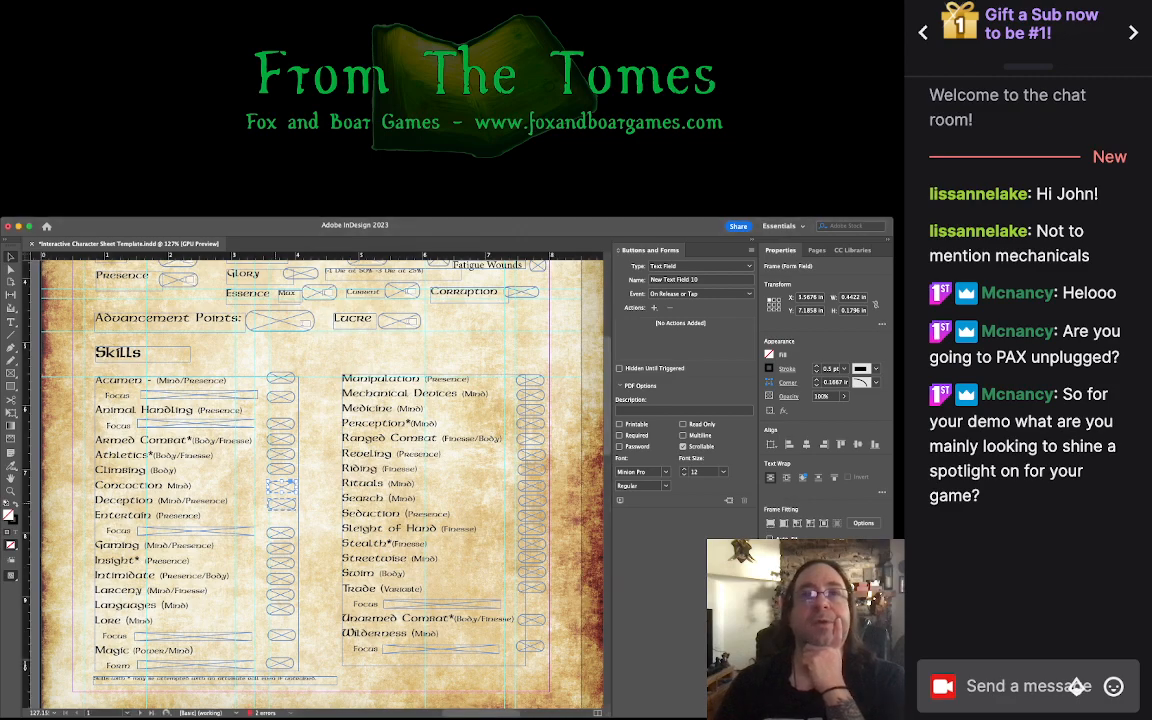
click(281, 502)
click(281, 504)
key(Up)
key(Up)
Step: Line up the small rating fields for Entertain's Focus, Gaming and Insight with their text lines
click(281, 533)
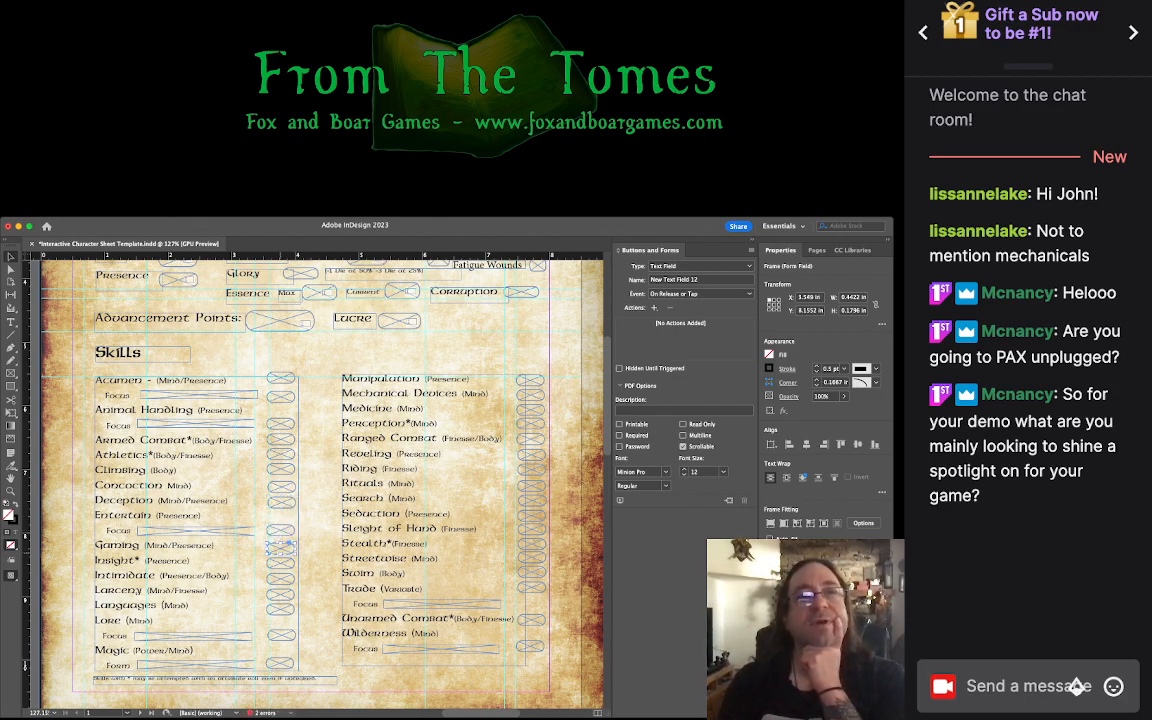
click(281, 545)
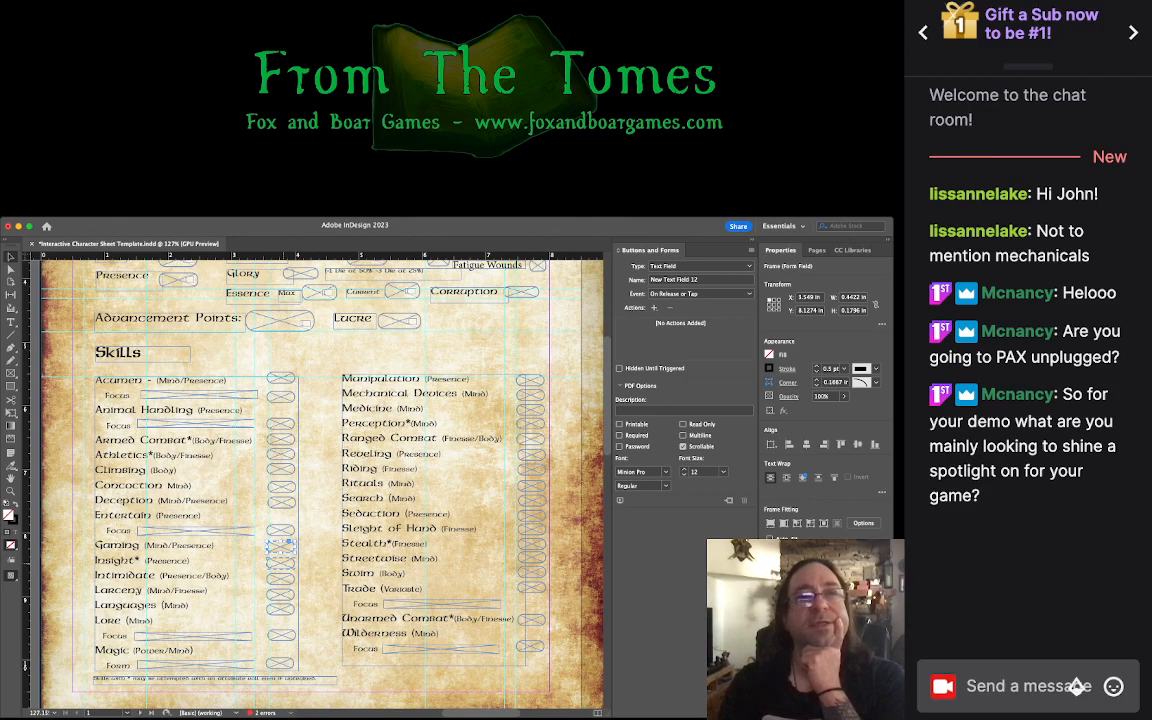
click(281, 560)
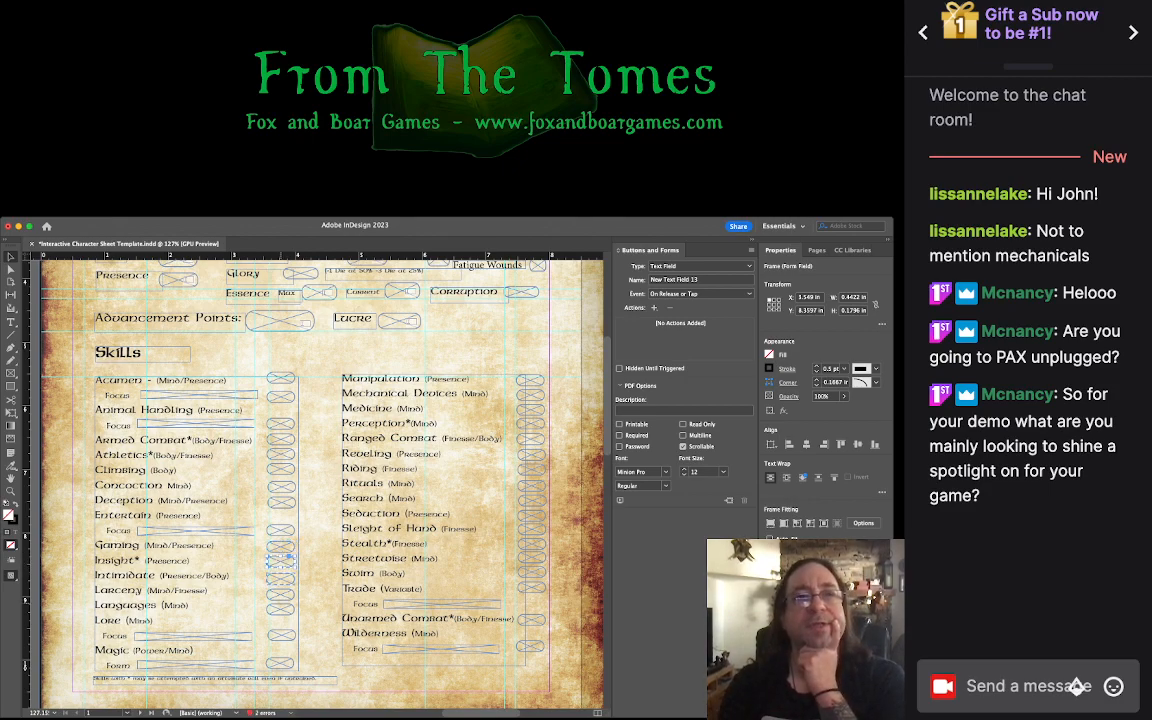
click(281, 605)
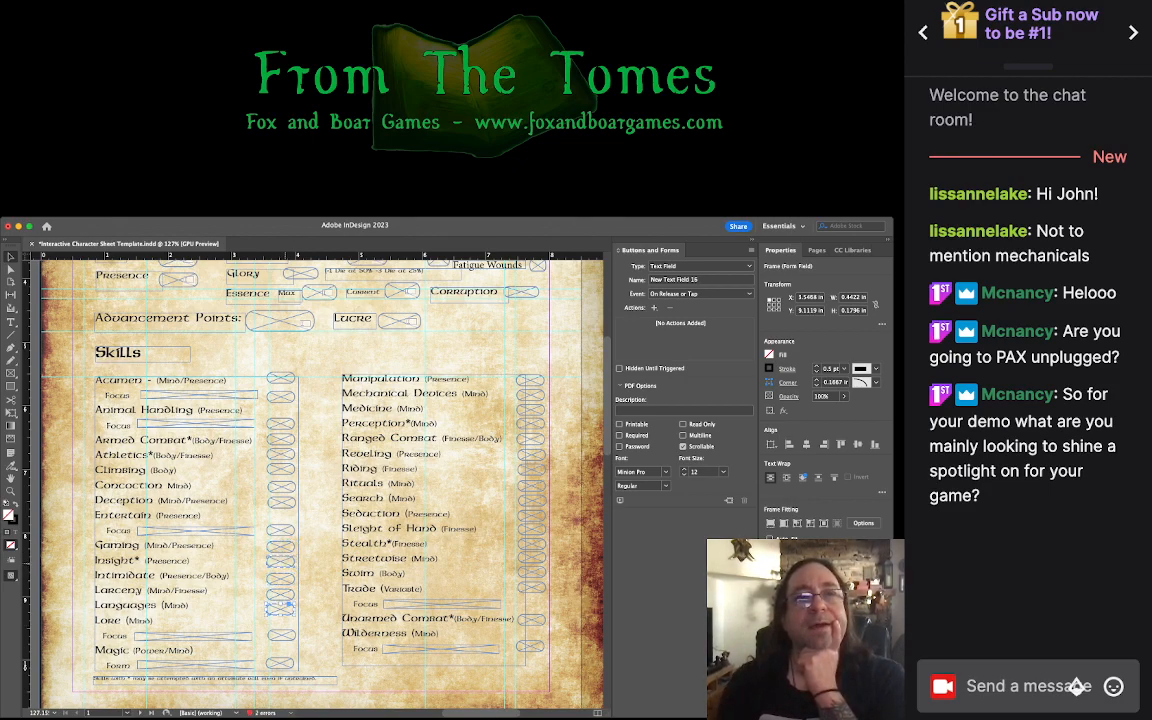
click(281, 560)
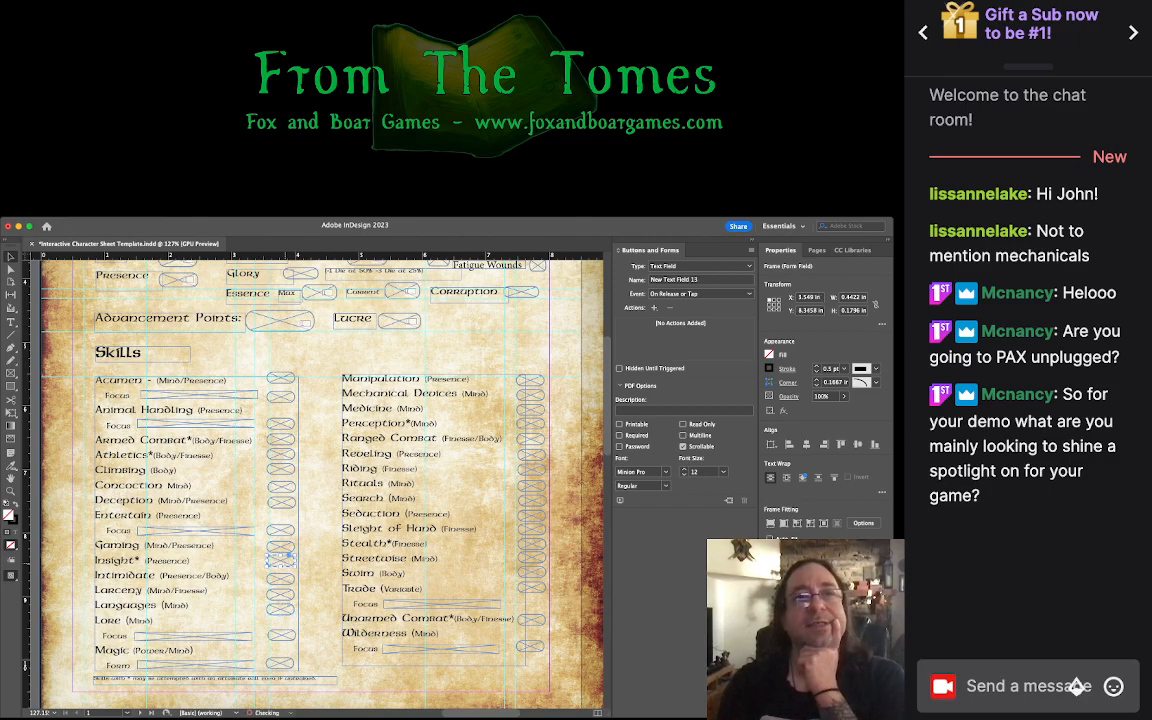
key(Down)
Step: Fine-tune the small rating fields beside Intimidate, Larceny, Languages and Gaming to sit level with their skill names
click(281, 594)
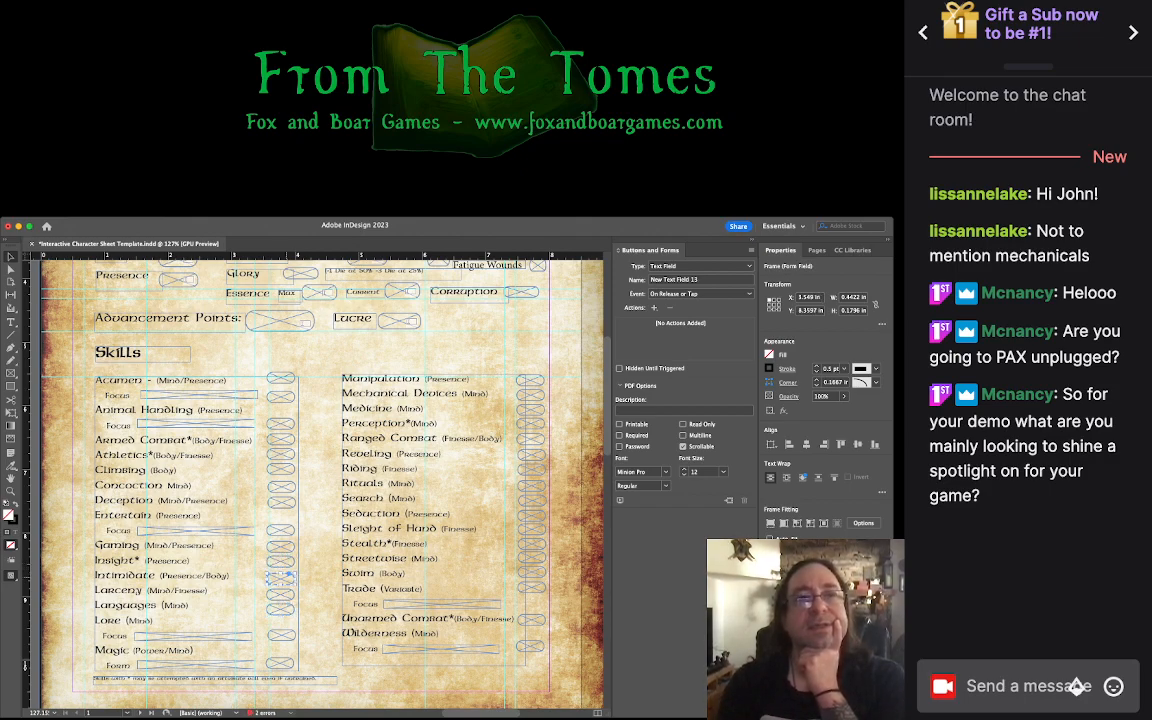
click(281, 605)
key(Up)
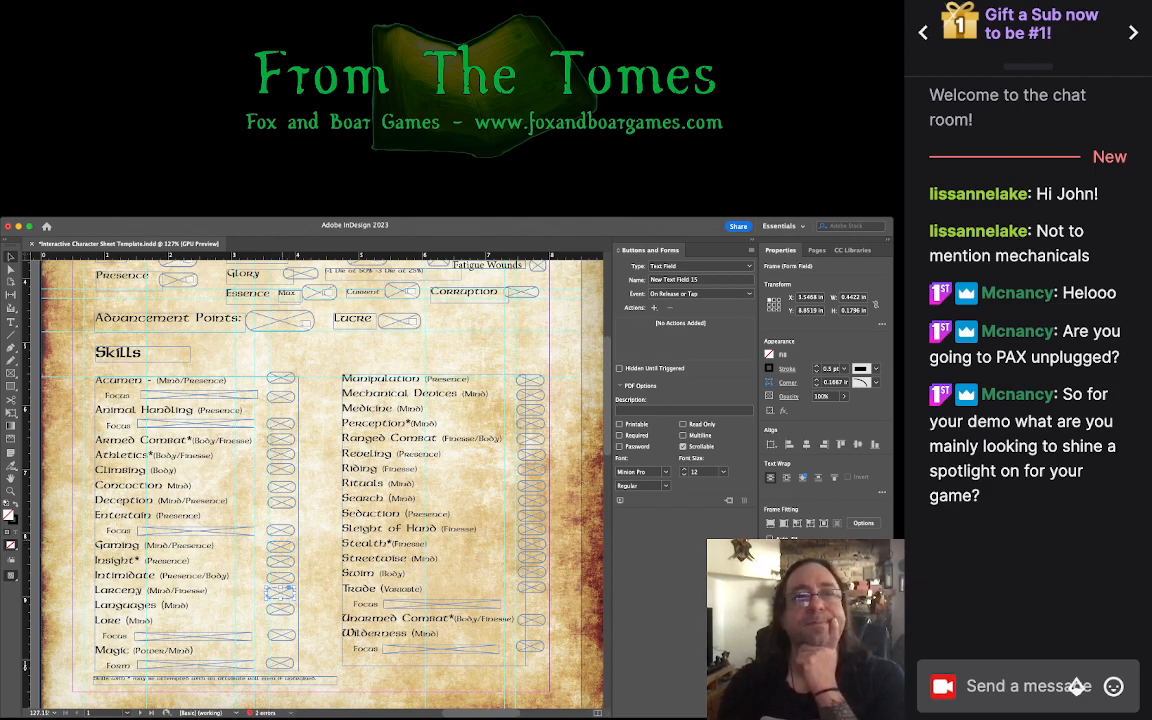
click(281, 545)
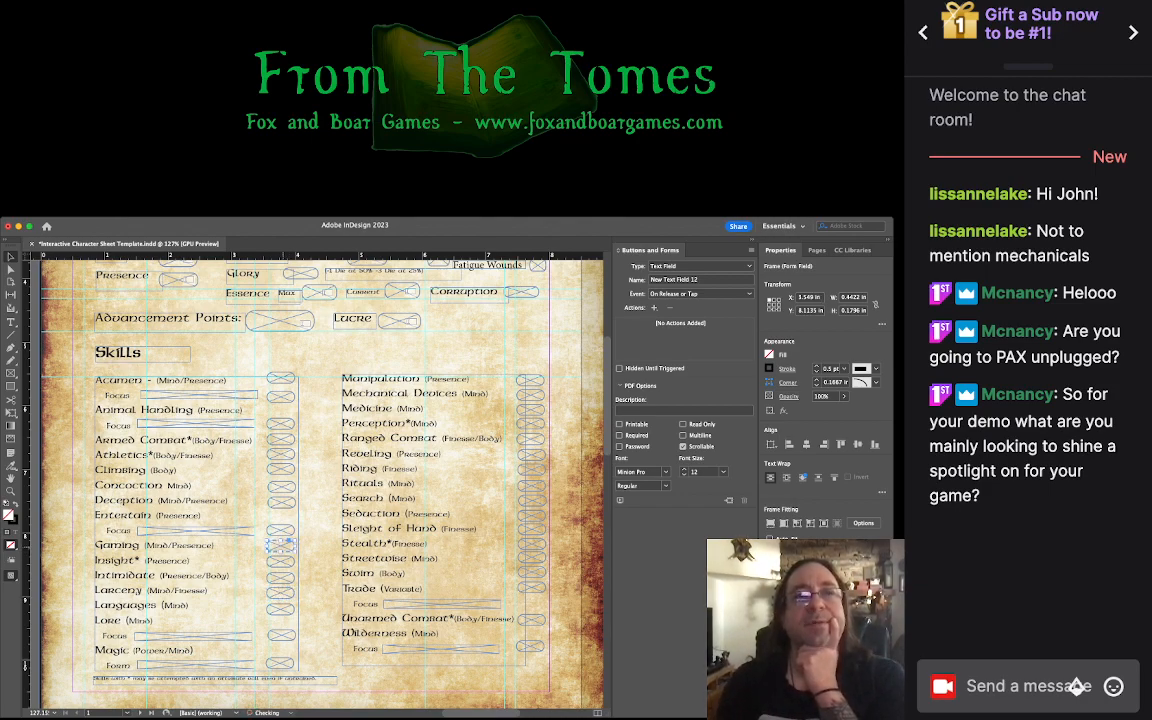
click(281, 575)
click(280, 590)
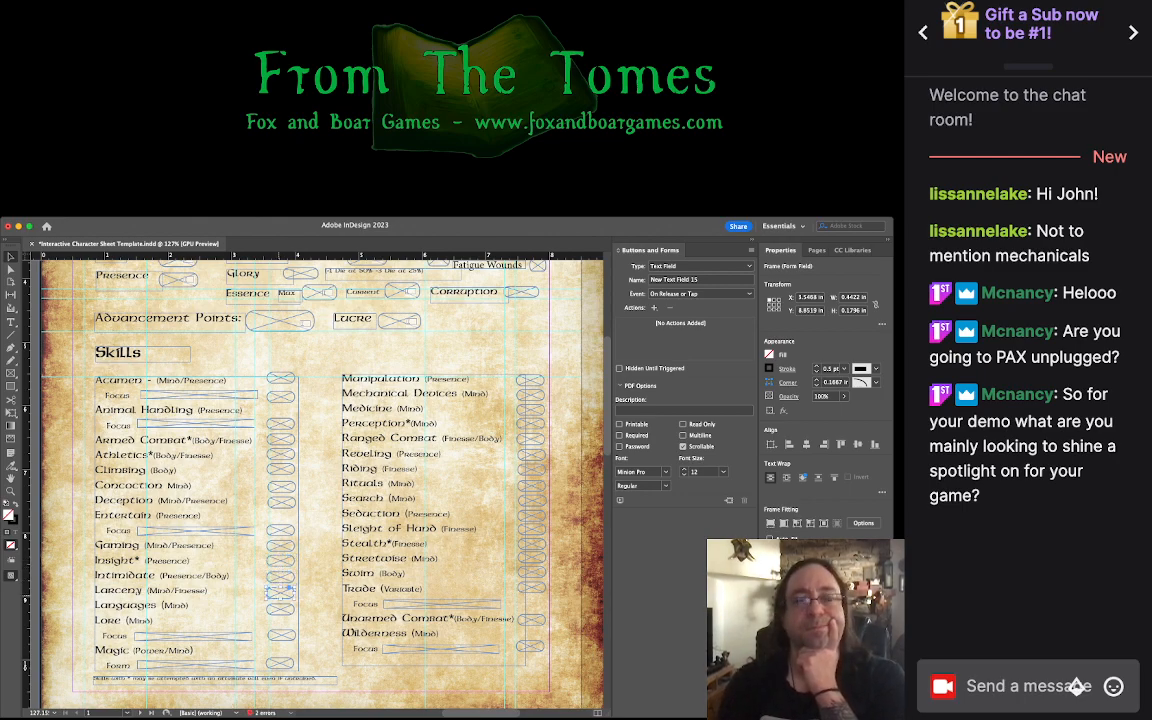
click(281, 605)
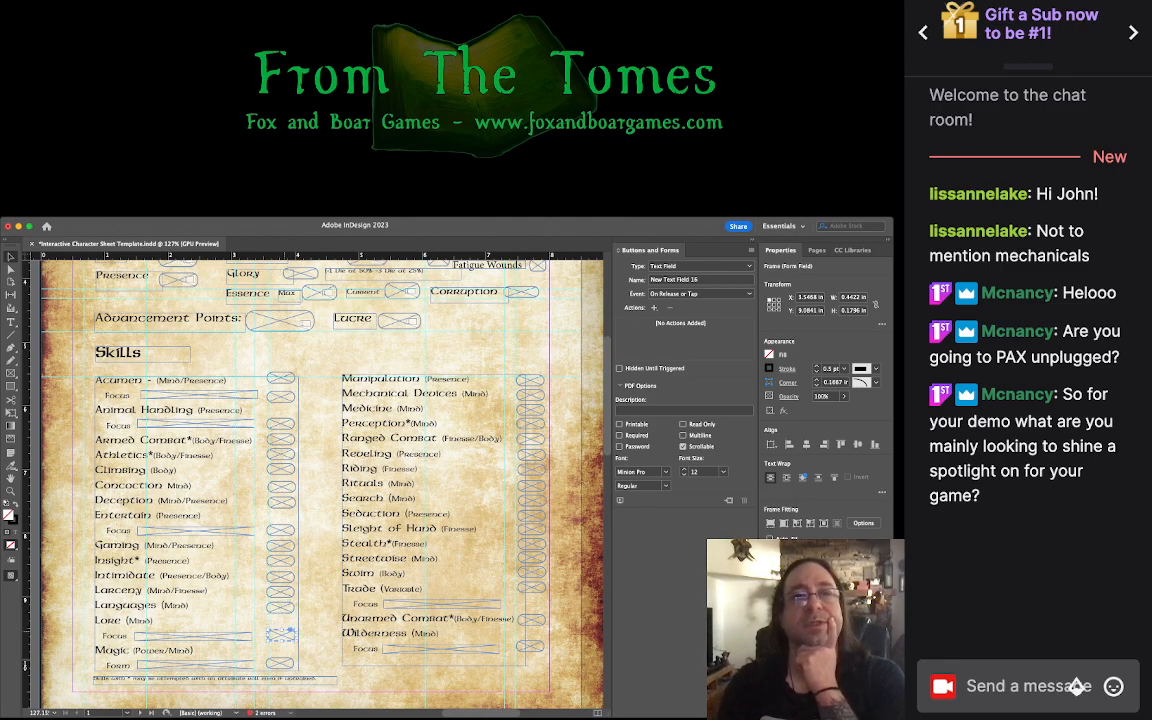
Step: Nudge Lore's small rating field down to line up with its wide Focus field, and clear the selection
click(282, 634)
key(Down)
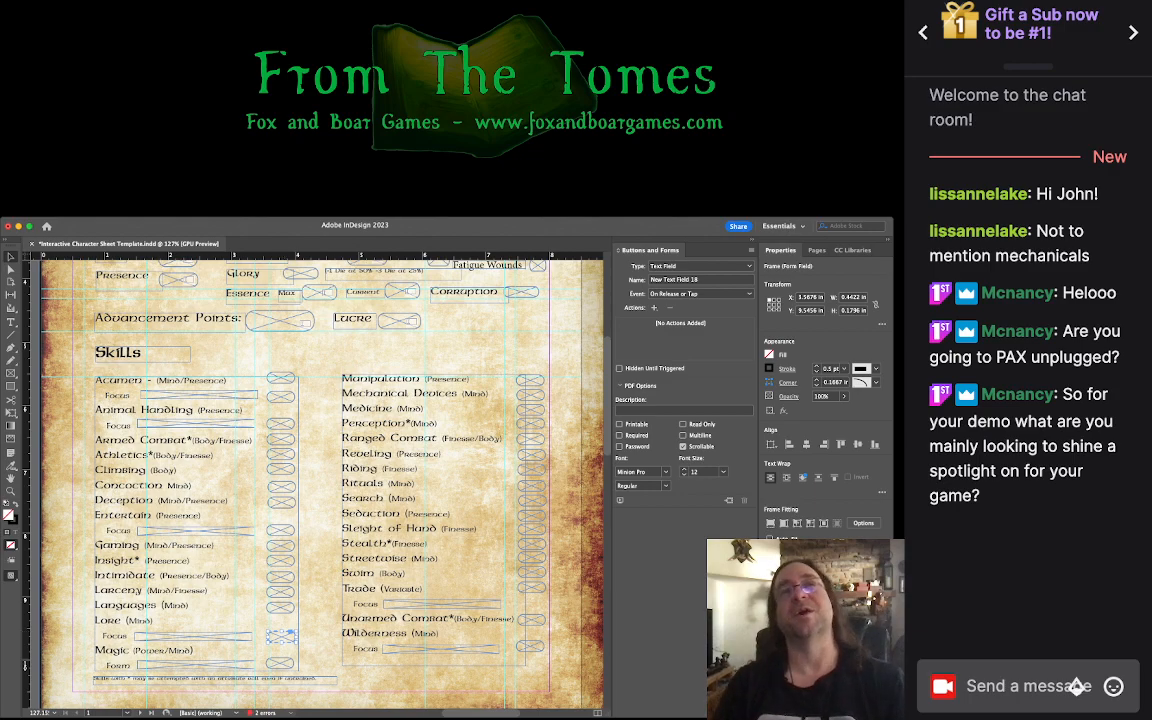
key(super+shift+a)
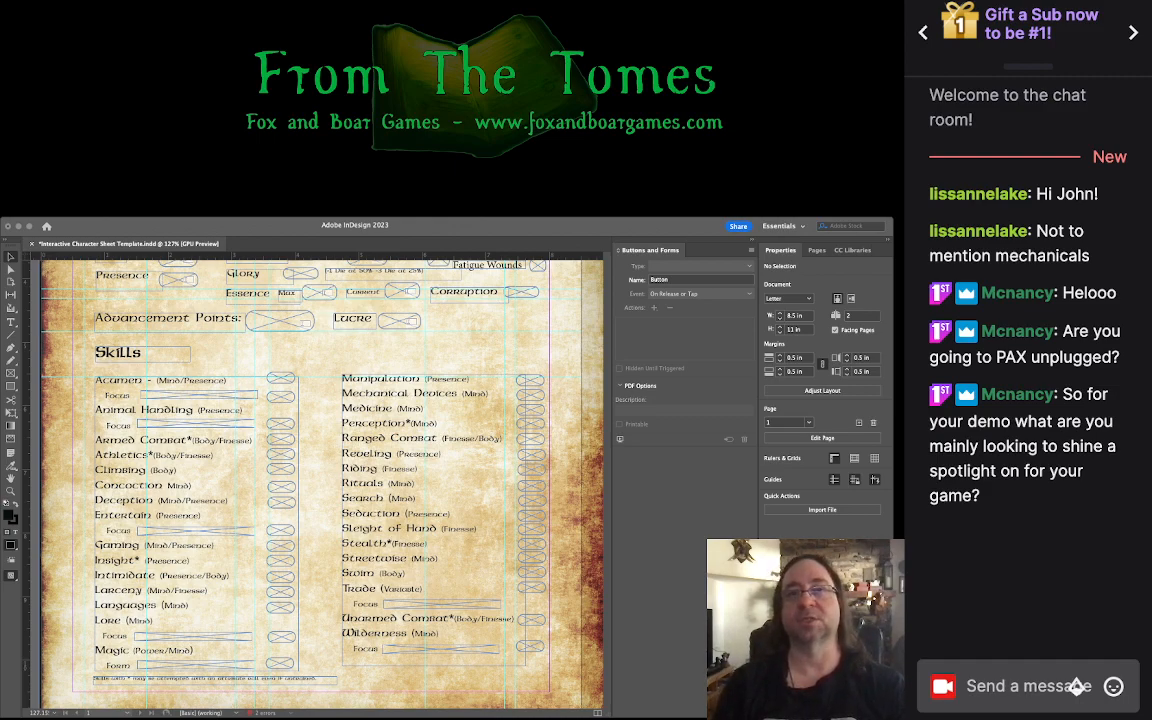
Step: Lower the small rating field beside Wilderness's Focus line and widen it to about 0.47 in
click(530, 646)
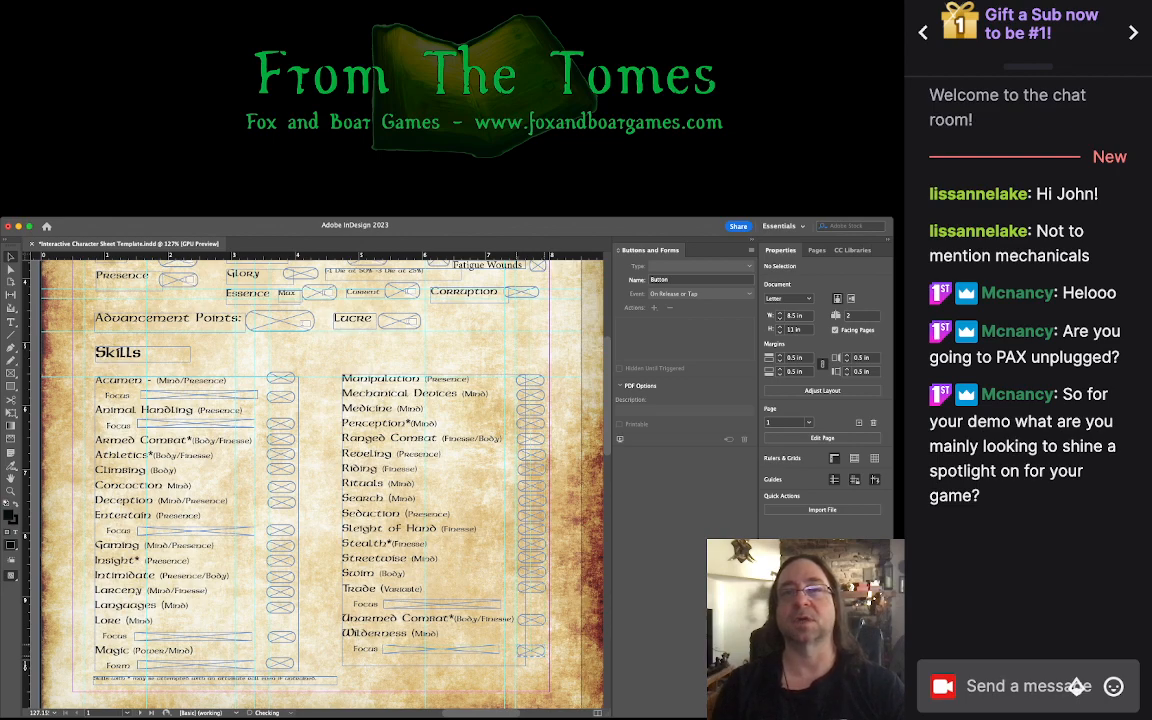
click(530, 651)
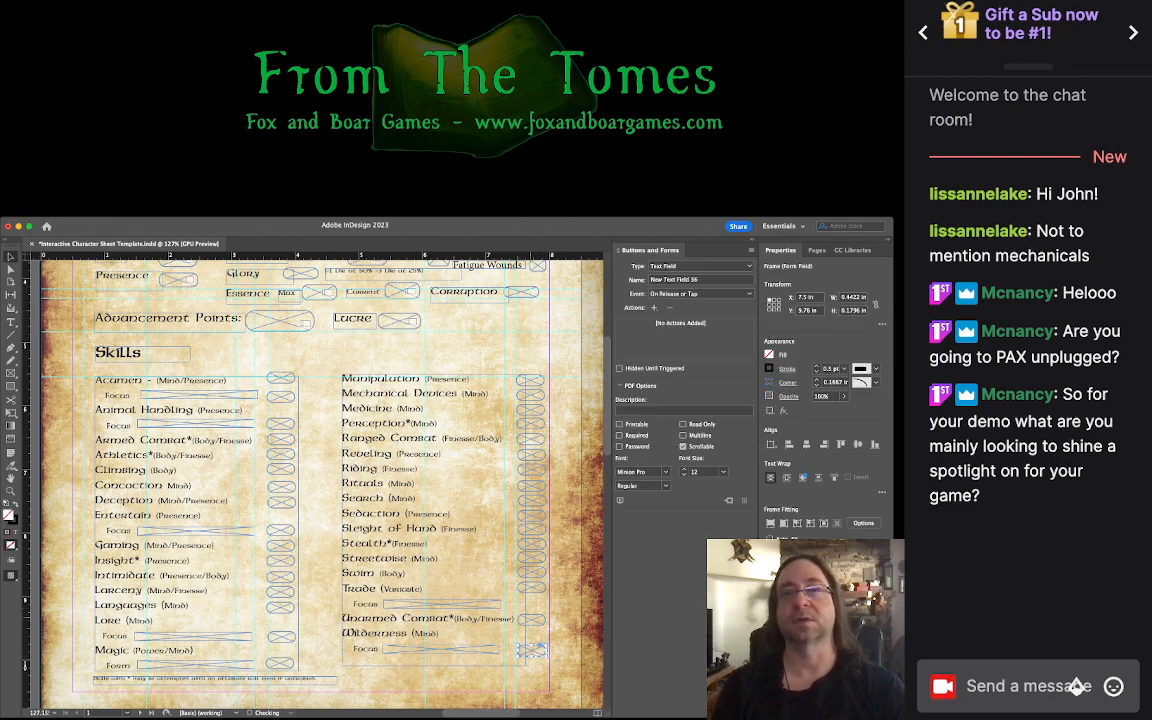
click(532, 620)
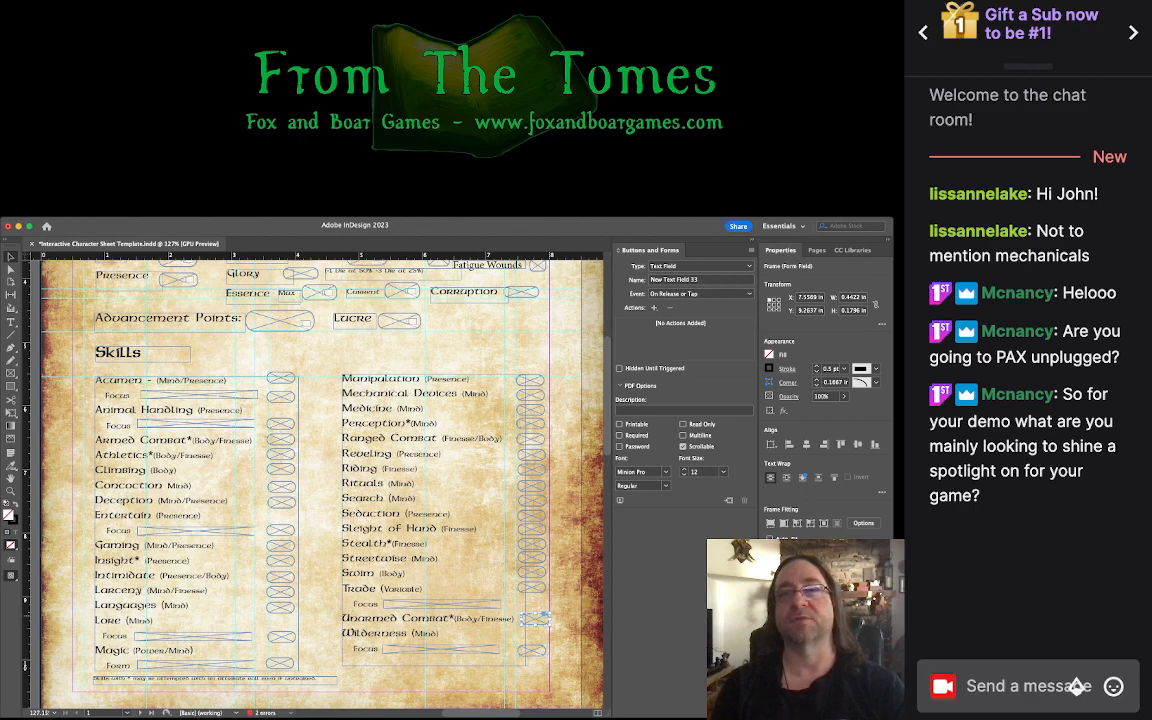
click(532, 650)
drag(546, 650, 550, 650)
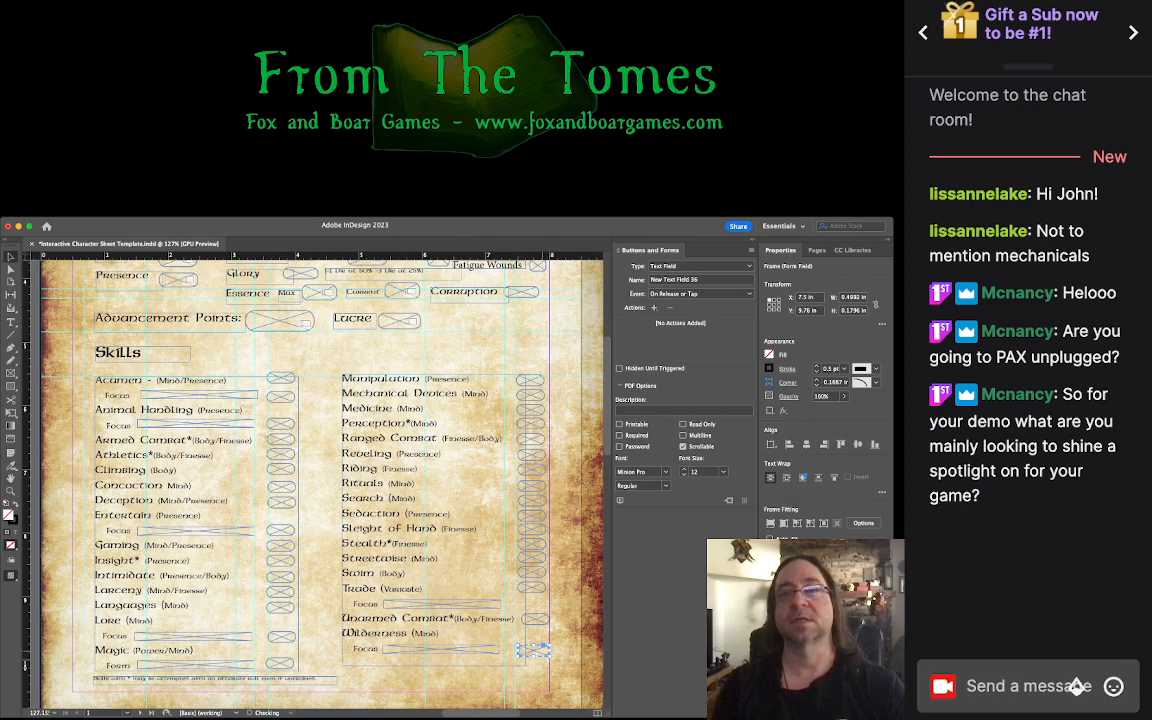
Step: Nudge Unarmed Combat's small rating field slightly left and down so it lines up with the column and its skill name
click(535, 619)
key(Left)
key(Left)
key(Down)
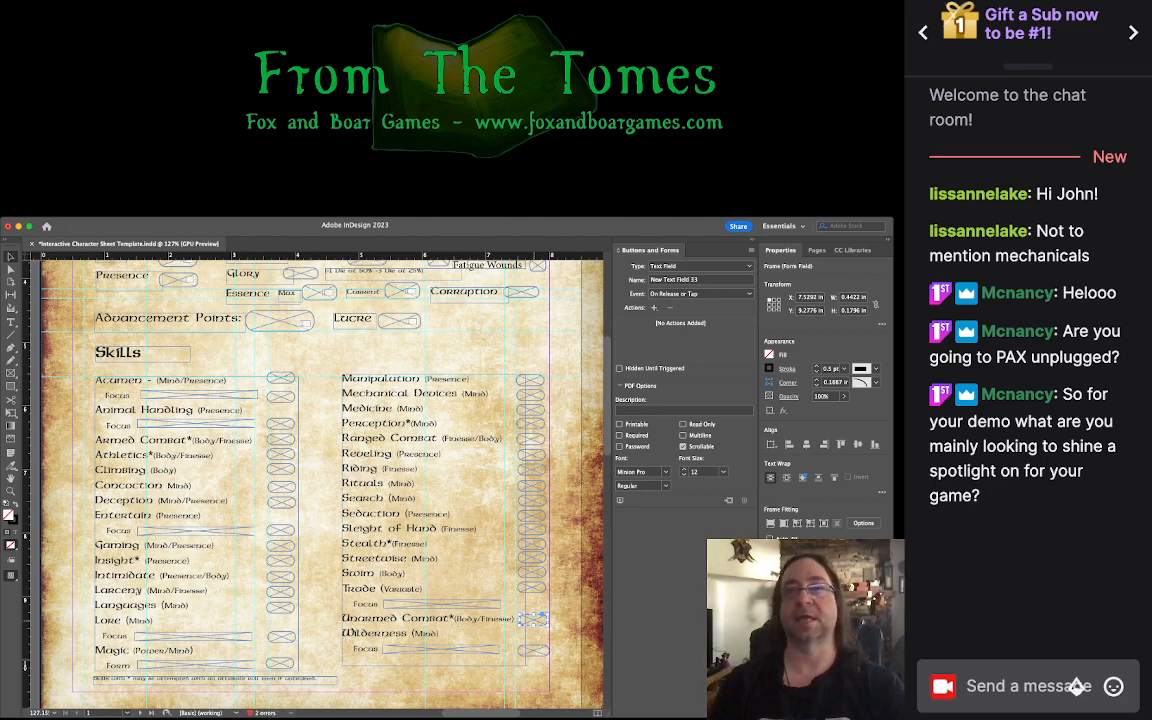
Step: Nudge Trade's small rating field right and down, and lower Swim's field to sit level with its skill name
click(532, 588)
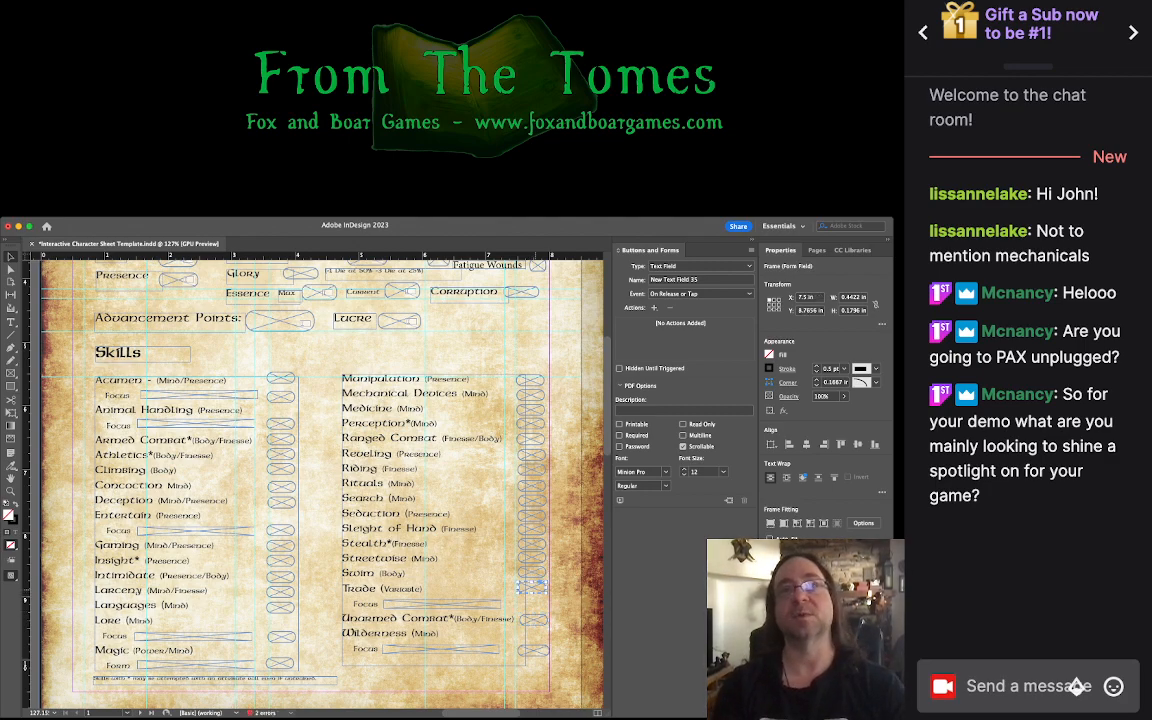
key(Right)
key(Down)
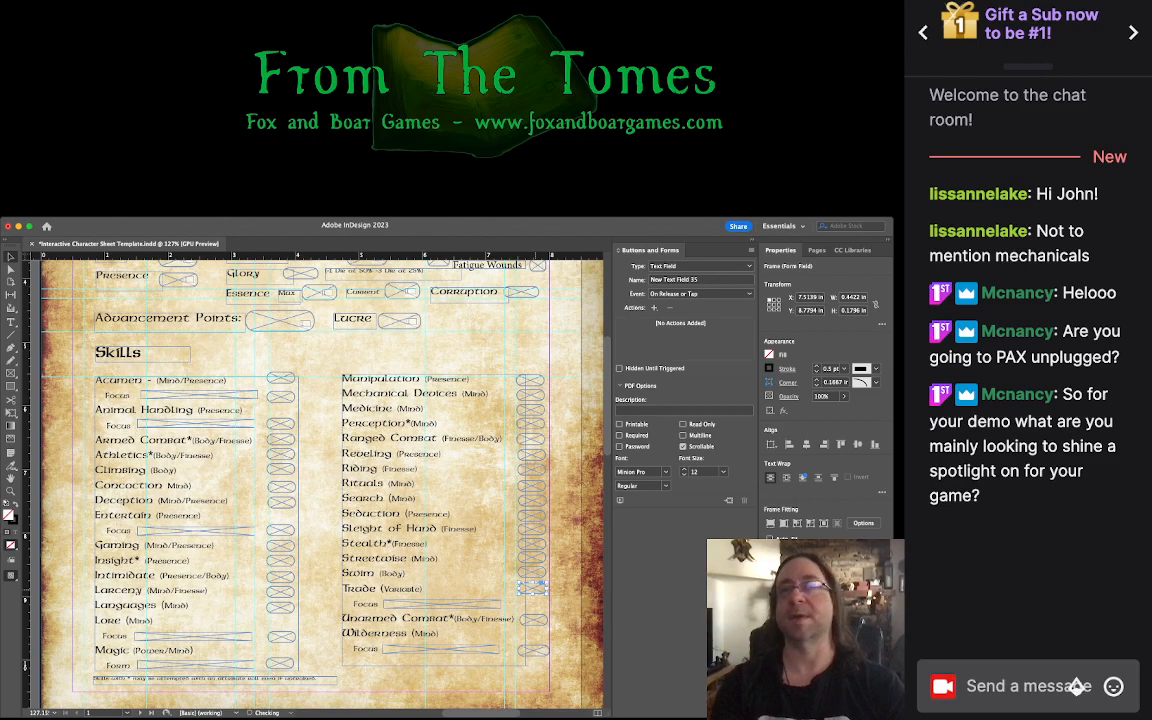
key(Down)
click(532, 573)
key(Down)
click(532, 559)
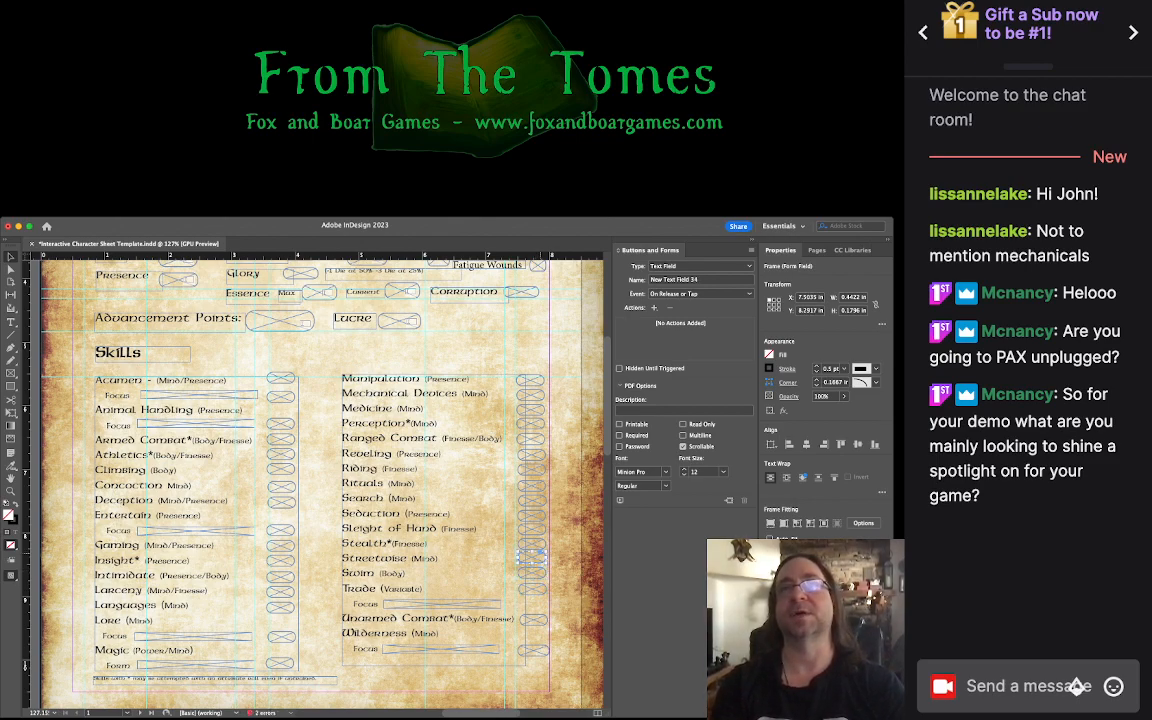
Step: Nudge the small rating fields beside Manipulation and Medicine up, checking those of Mechanical Devices and Perception
click(532, 380)
key(Up)
key(Up)
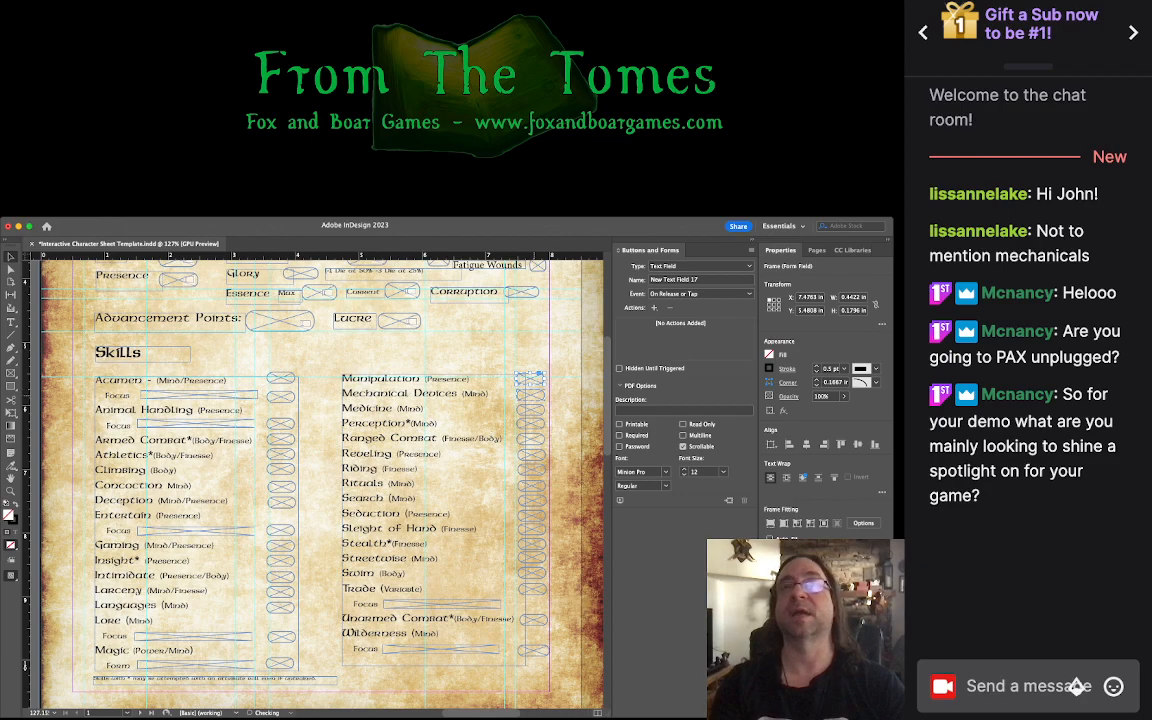
click(533, 393)
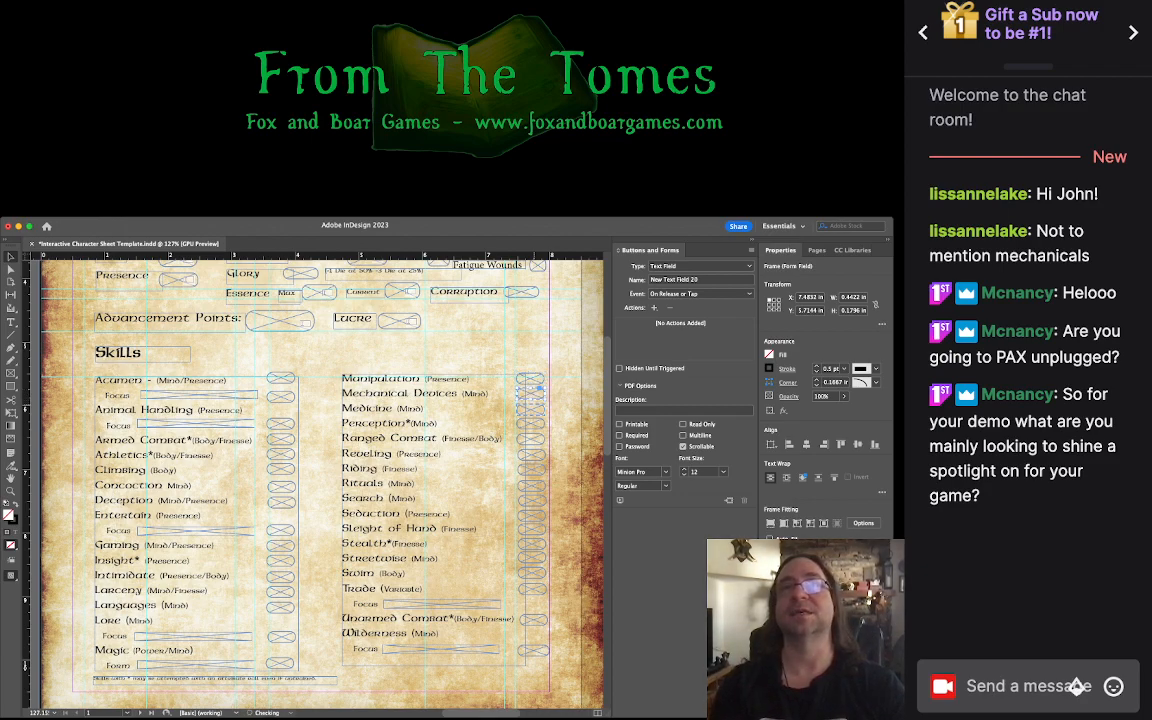
click(533, 408)
key(Up)
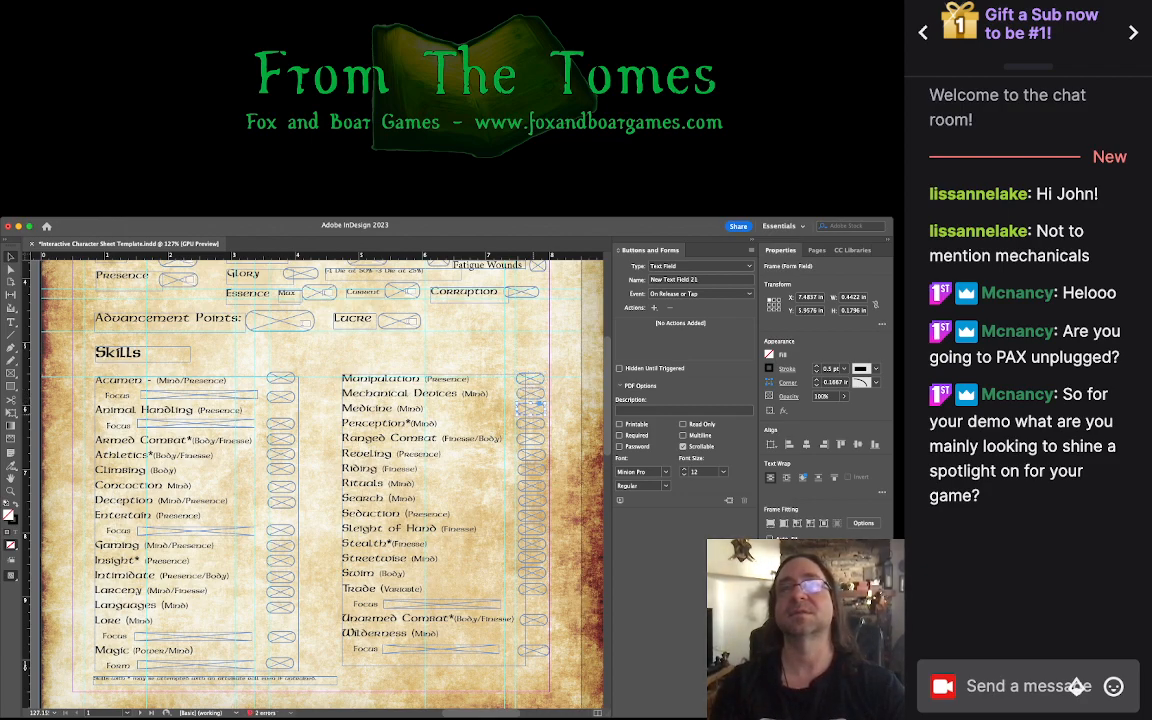
click(533, 423)
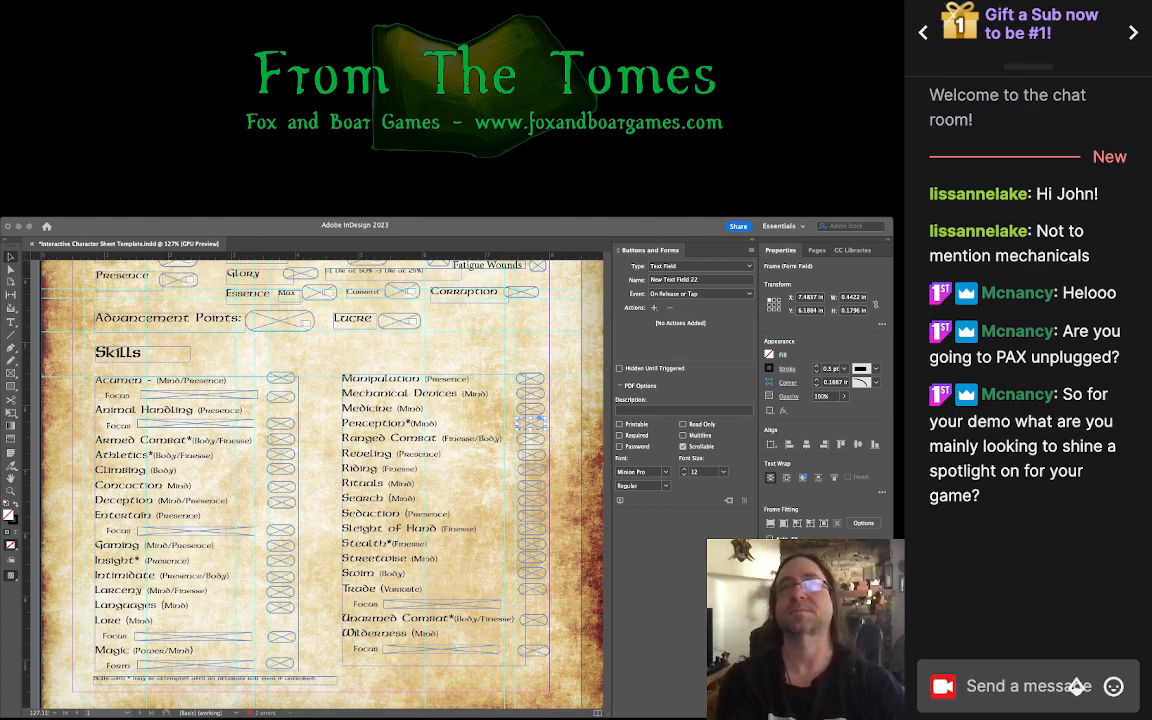
Step: Check the small rating fields from Ranged Combat to Riding, and nudge Rituals' field into line with its skill name
key(super+Tab)
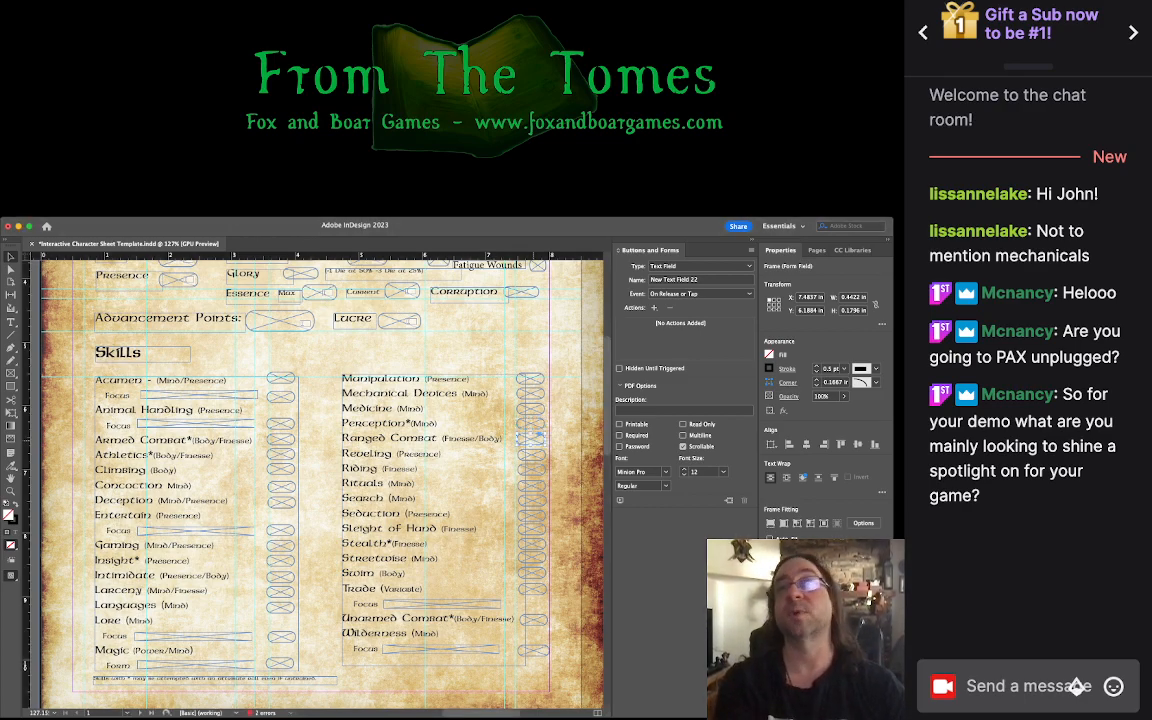
click(531, 438)
click(531, 454)
click(531, 484)
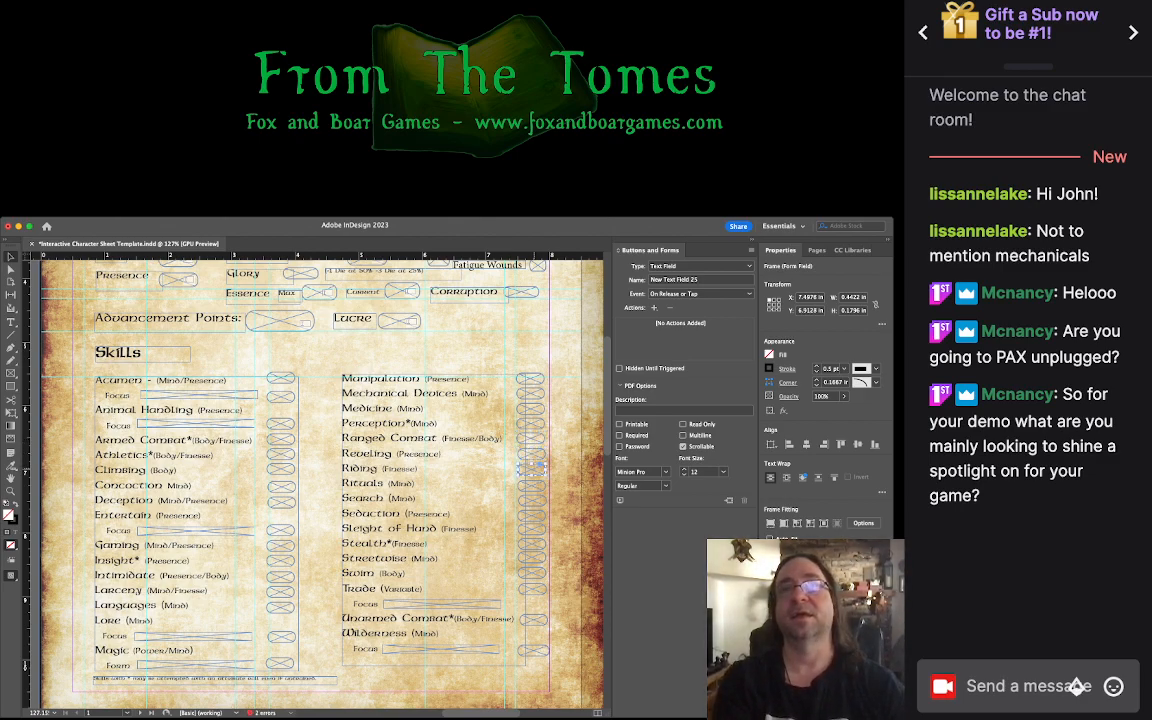
drag(531, 484, 531, 499)
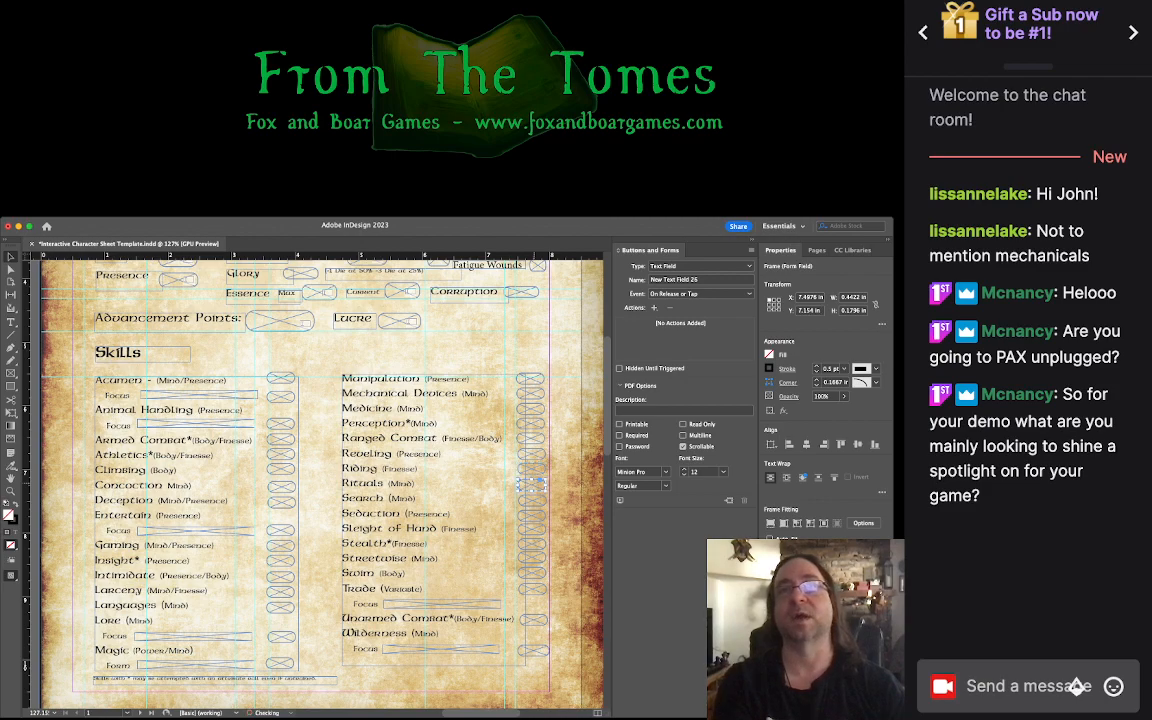
key(Up)
key(Left)
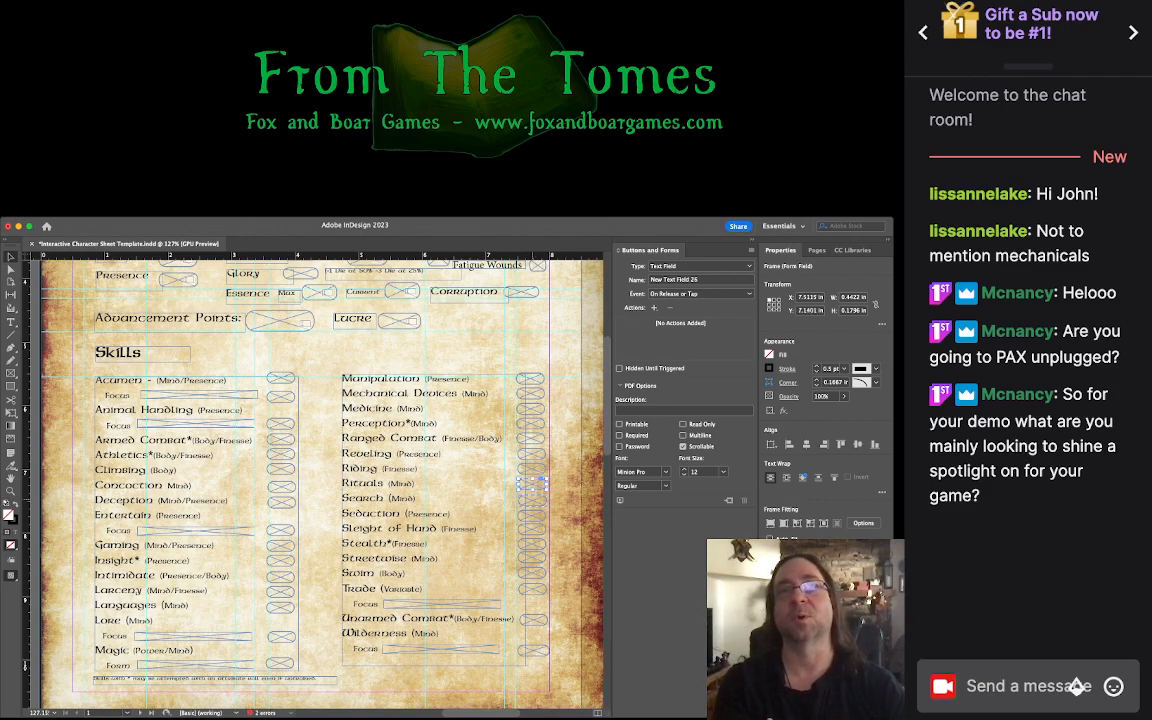
Step: Nudge Search's small rating field up level with its skill name, and check the fields beside Seduction and Sleight of Hand
click(532, 501)
key(Up)
key(Up)
key(Up)
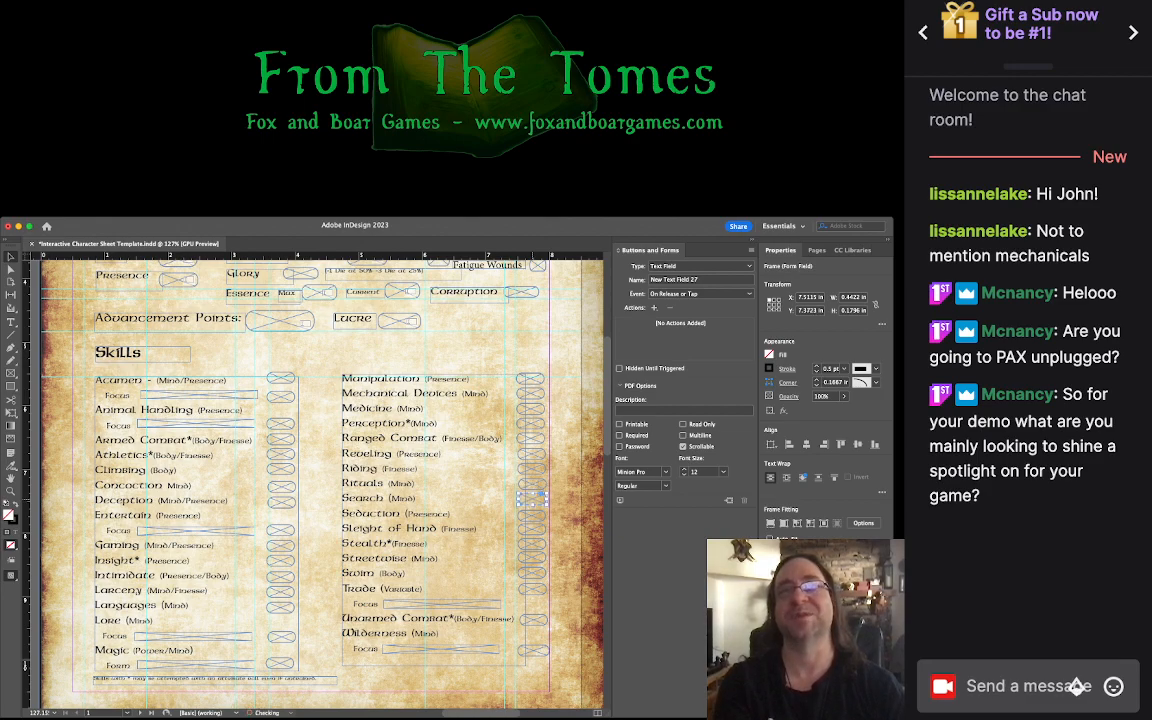
click(531, 513)
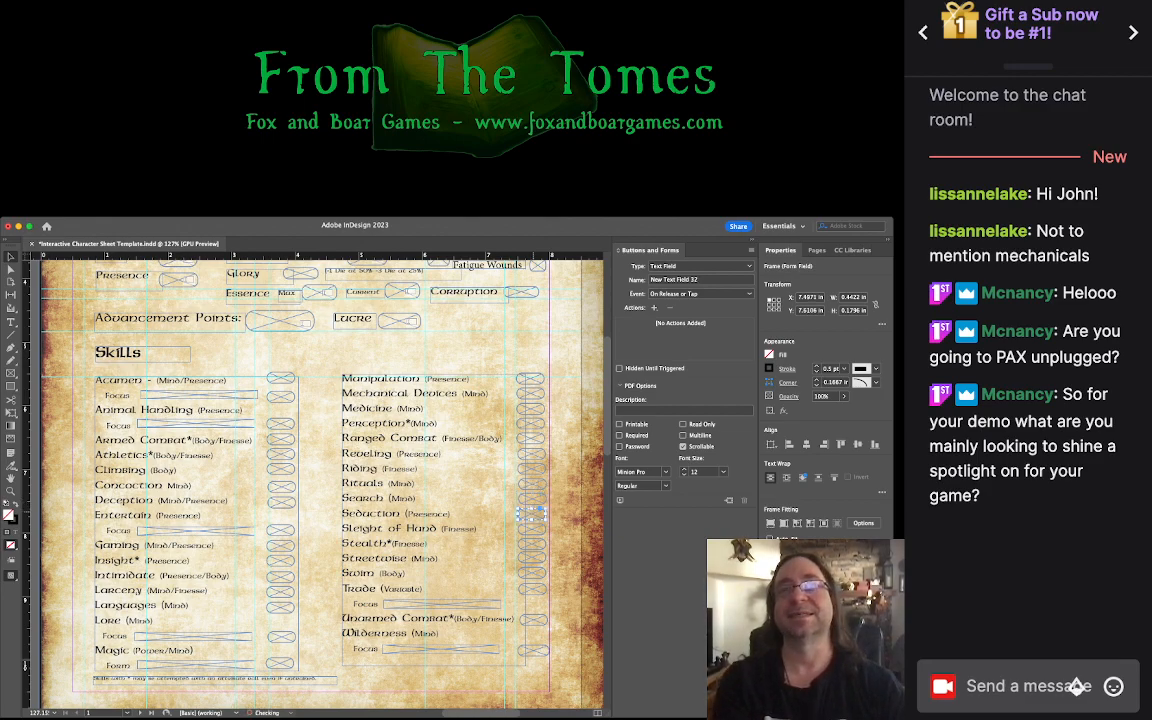
click(531, 528)
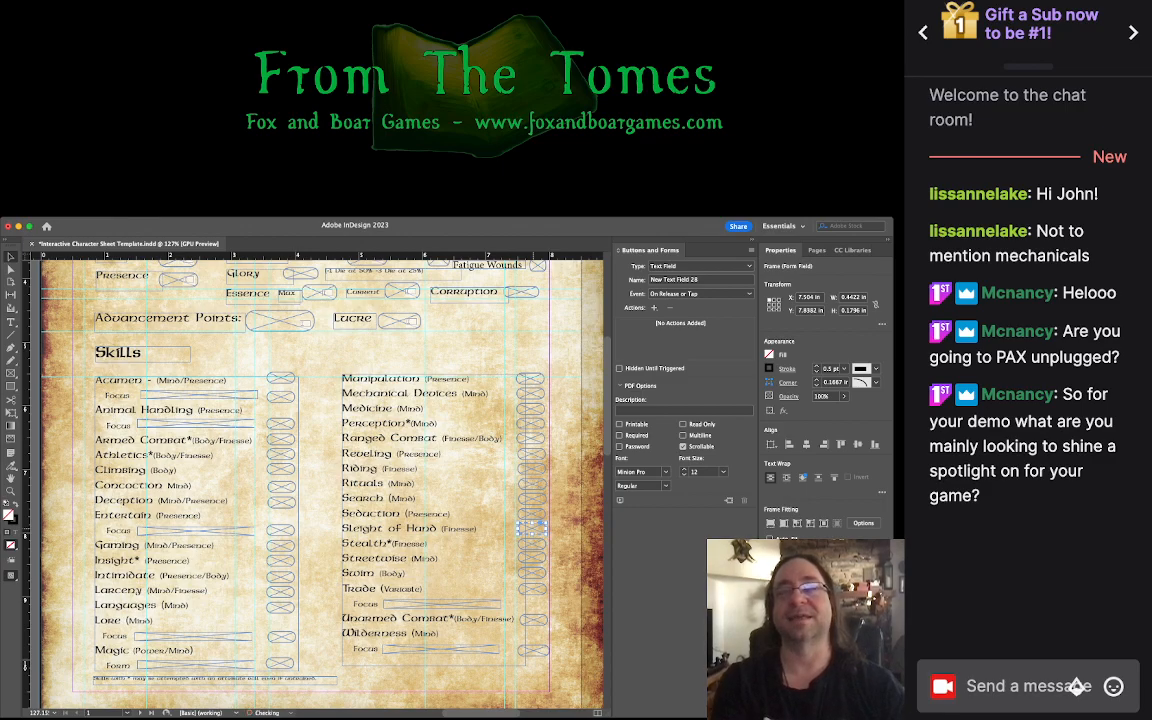
Step: Fine-tune the small rating fields beside Streetwise and Swim downwards to sit level with their skill names
scroll(531, 528, up, 4)
click(531, 556)
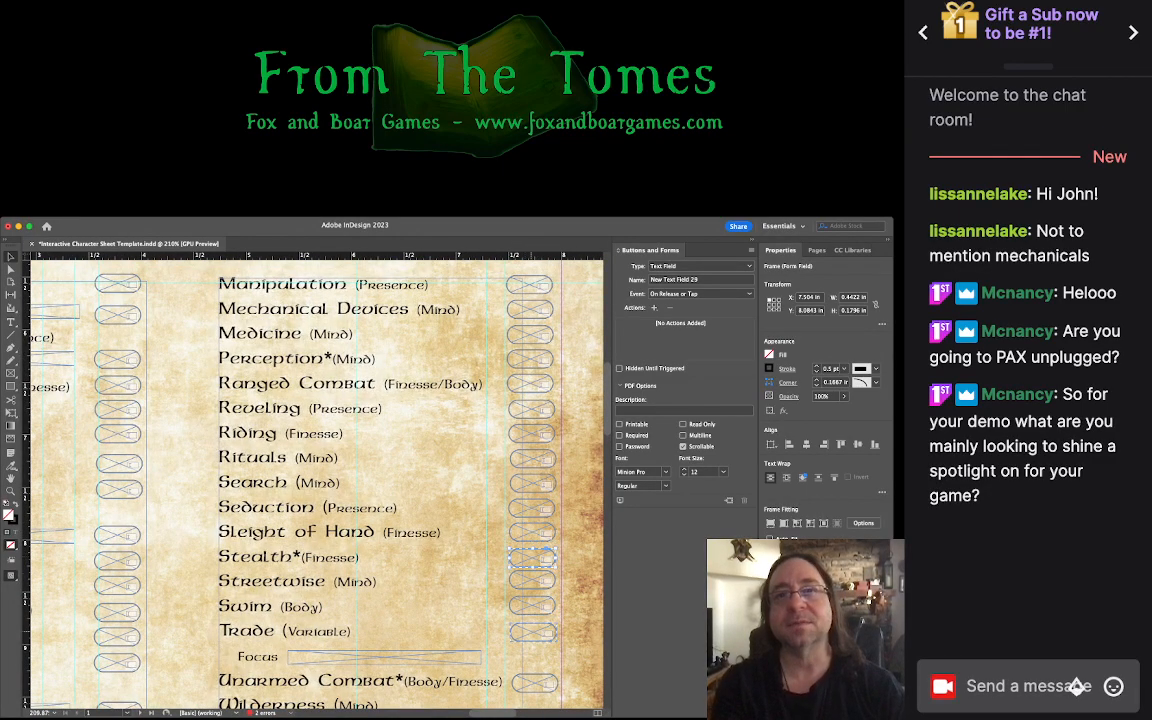
click(533, 631)
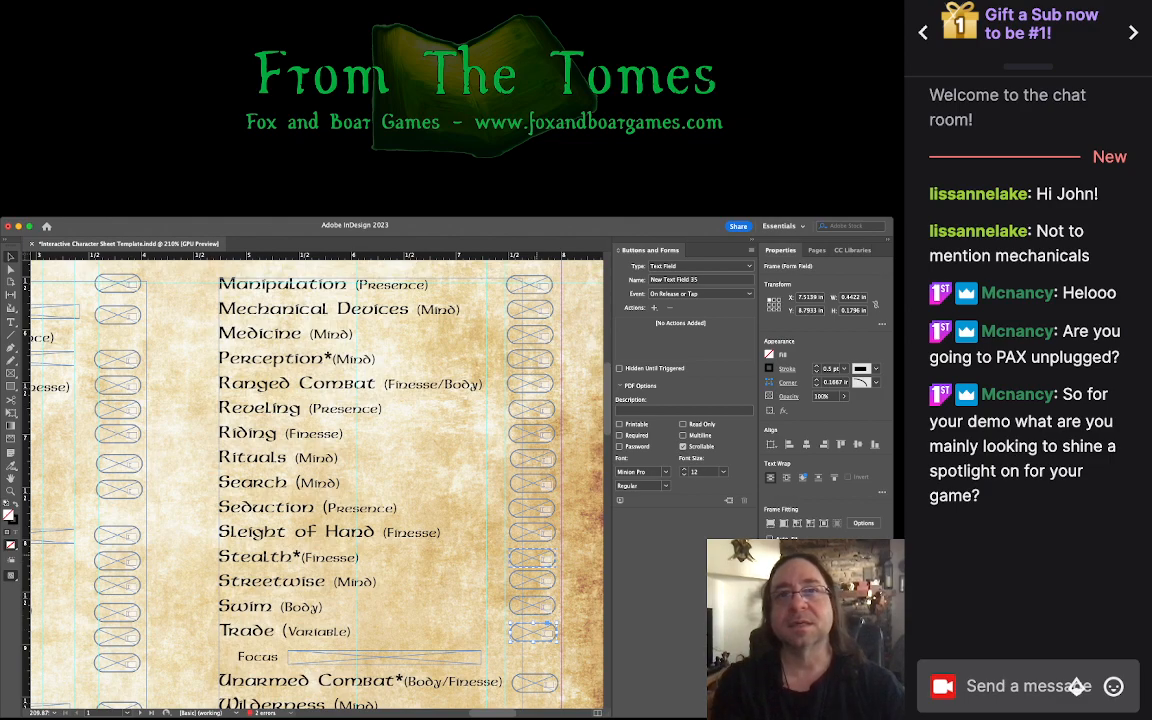
click(532, 580)
key(Down)
key(Down)
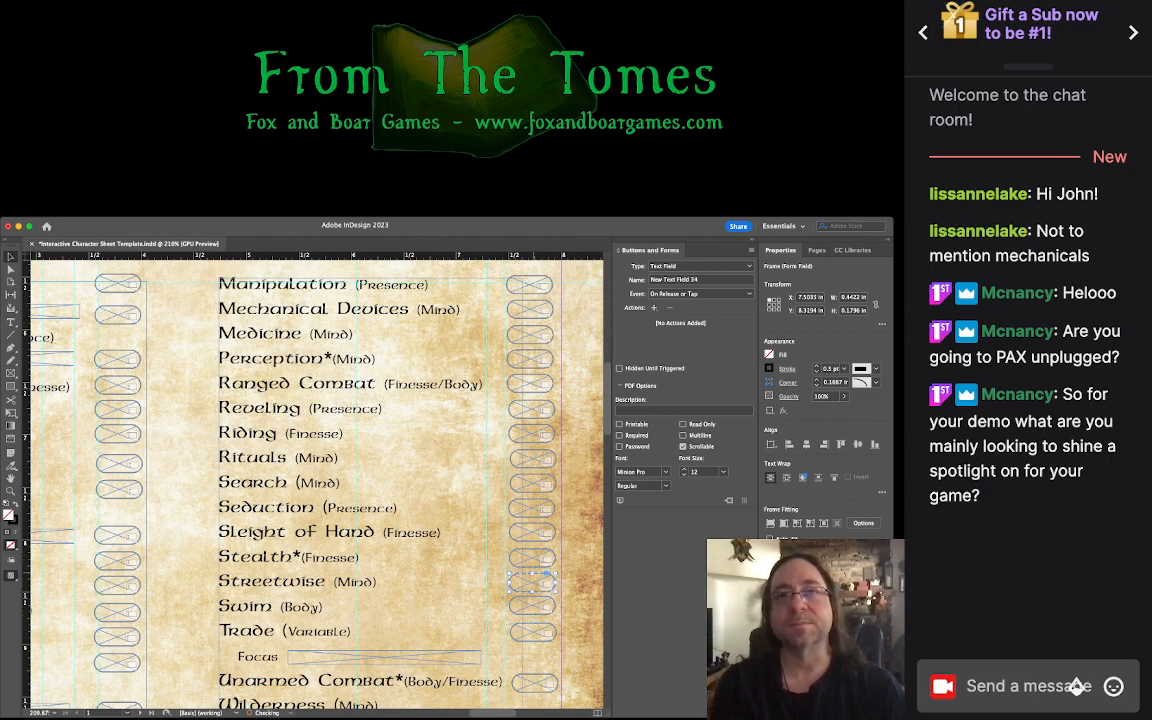
click(532, 606)
key(Down)
key(Down)
key(Up)
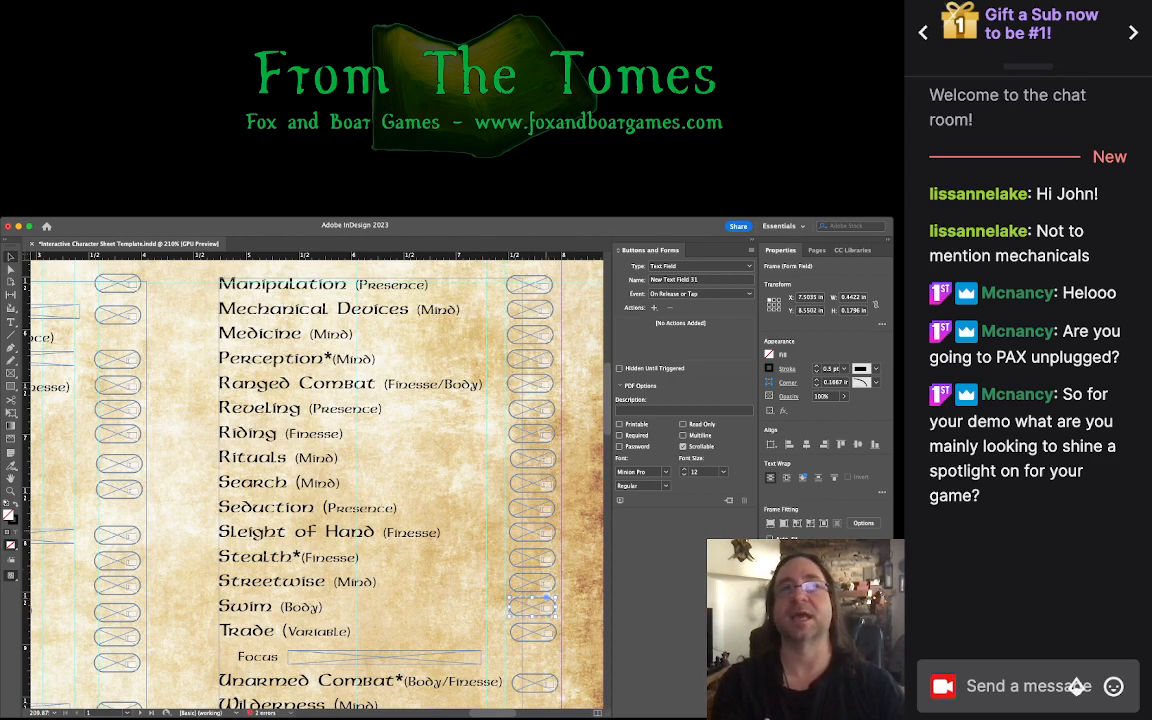
Step: Check the small rating fields beside Seduction and Search, and save the character sheet template
click(532, 507)
click(533, 483)
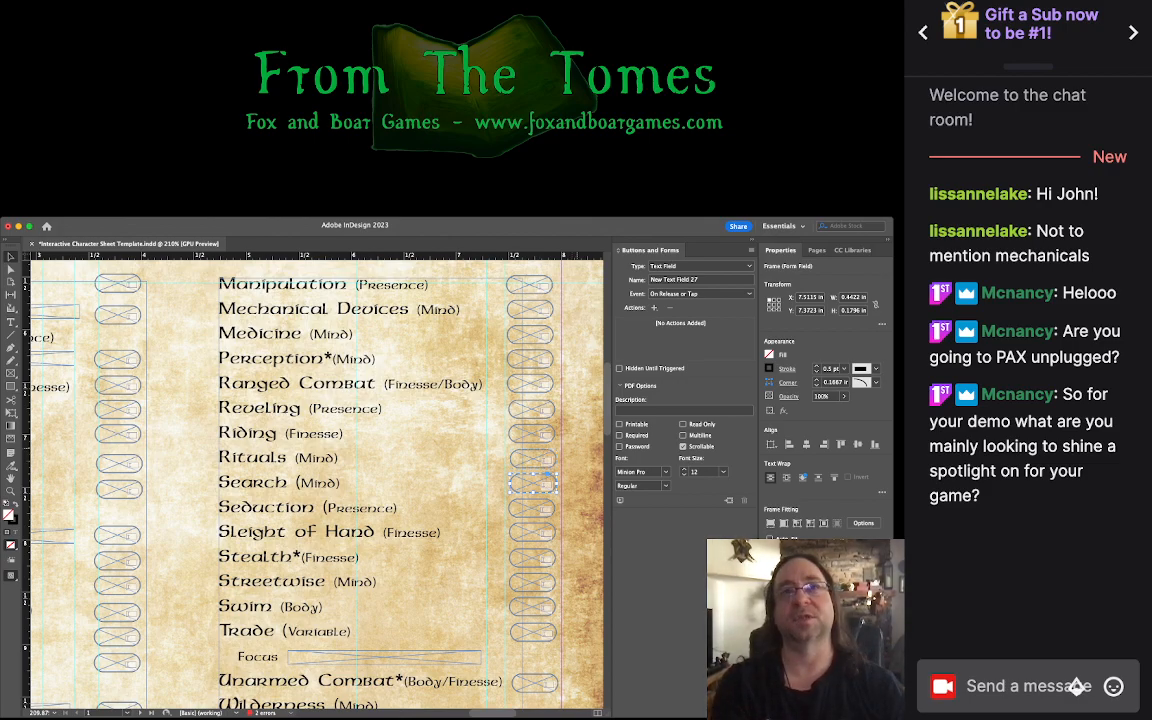
scroll(574, 450, down, 5)
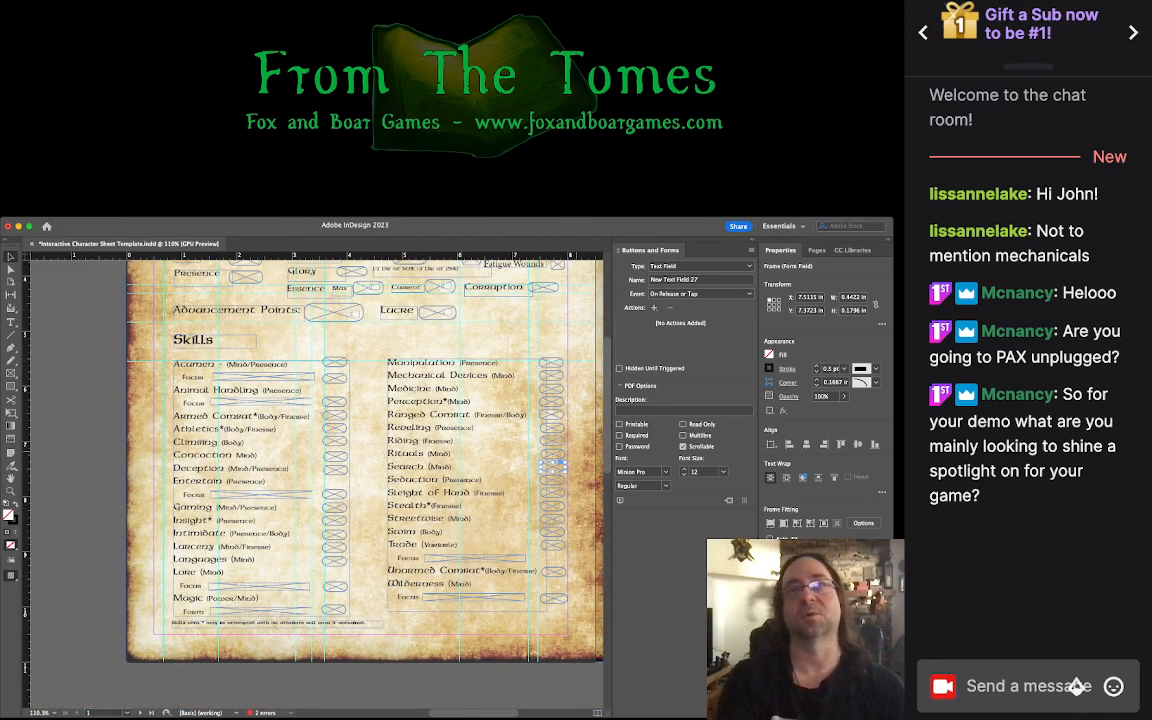
scroll(440, 563, up, 4)
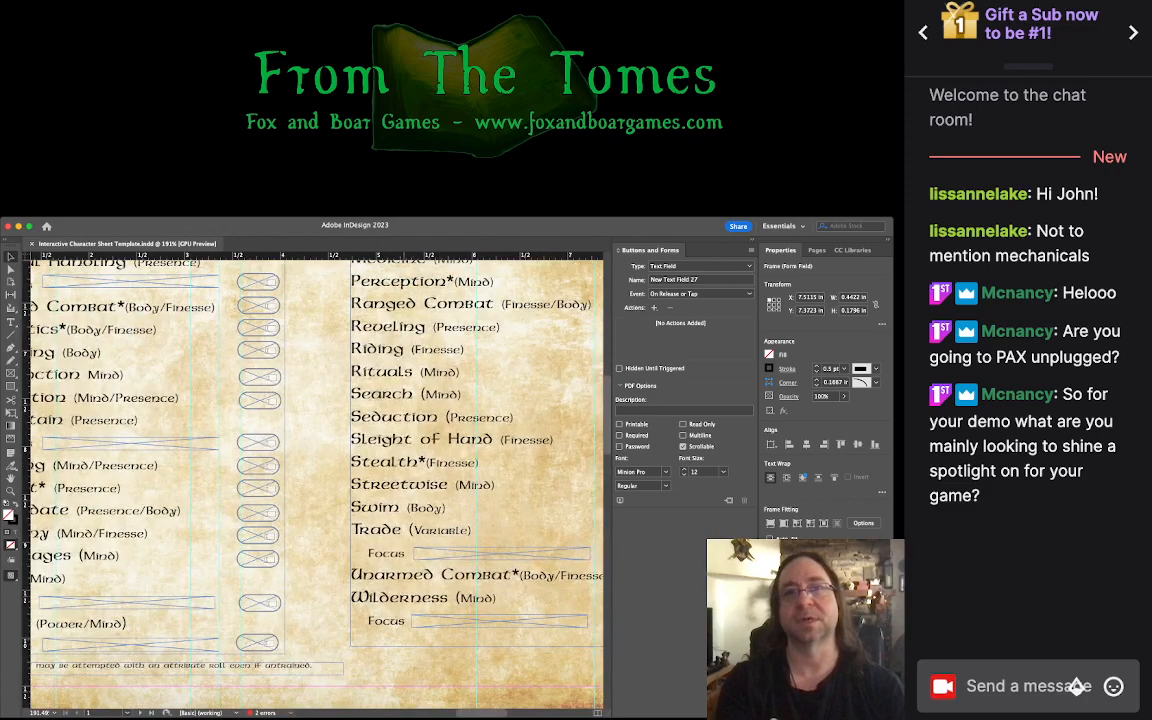
Step: Look over the Skills columns, then the Attributes, Traits and Health sections, for remaining layout and alignment problems
scroll(316, 450, left, 4)
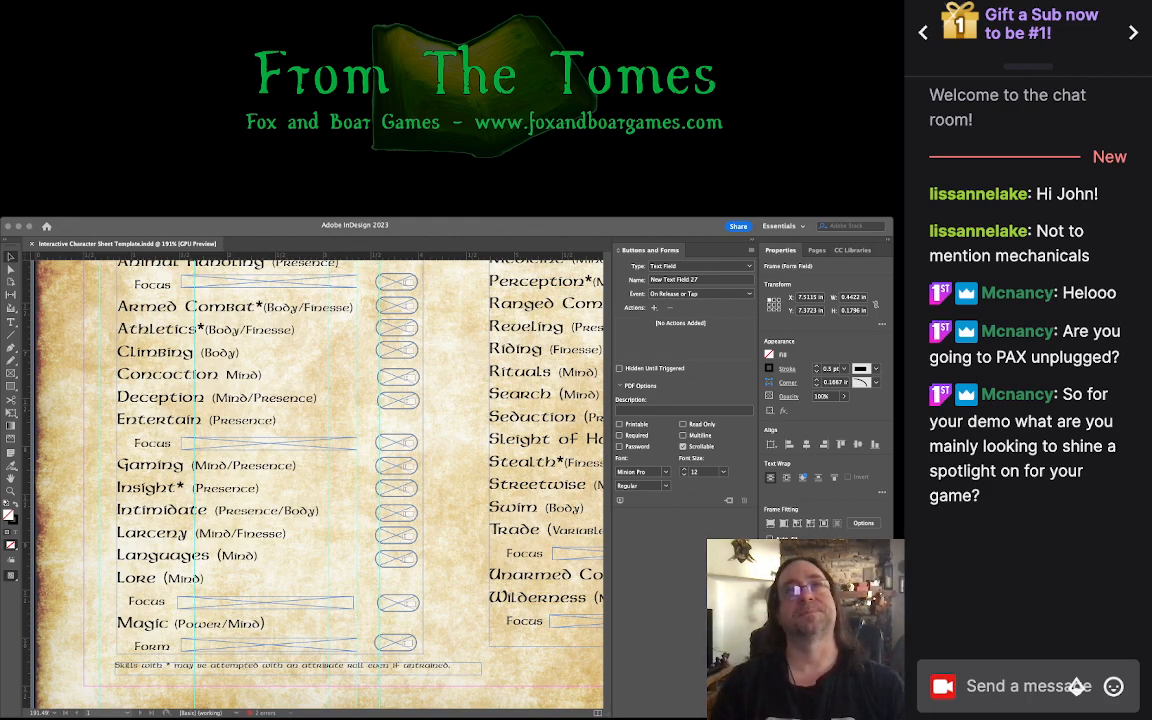
key(super+Tab)
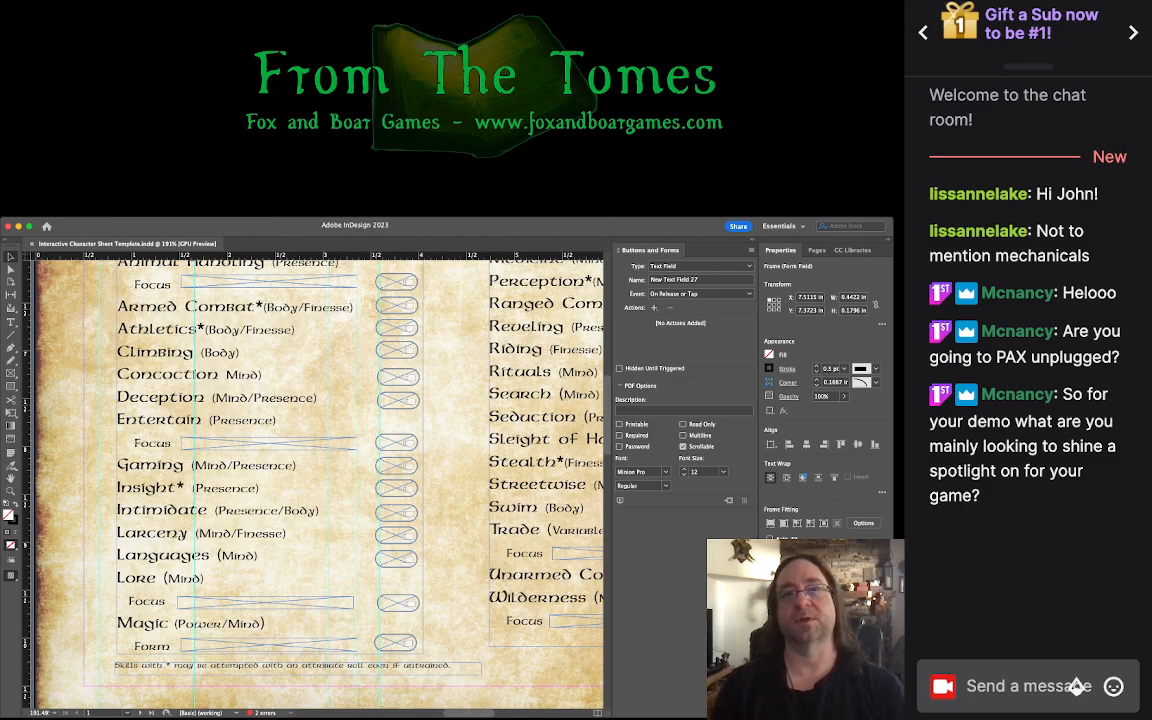
scroll(320, 480, right, 5)
scroll(320, 480, left, 5)
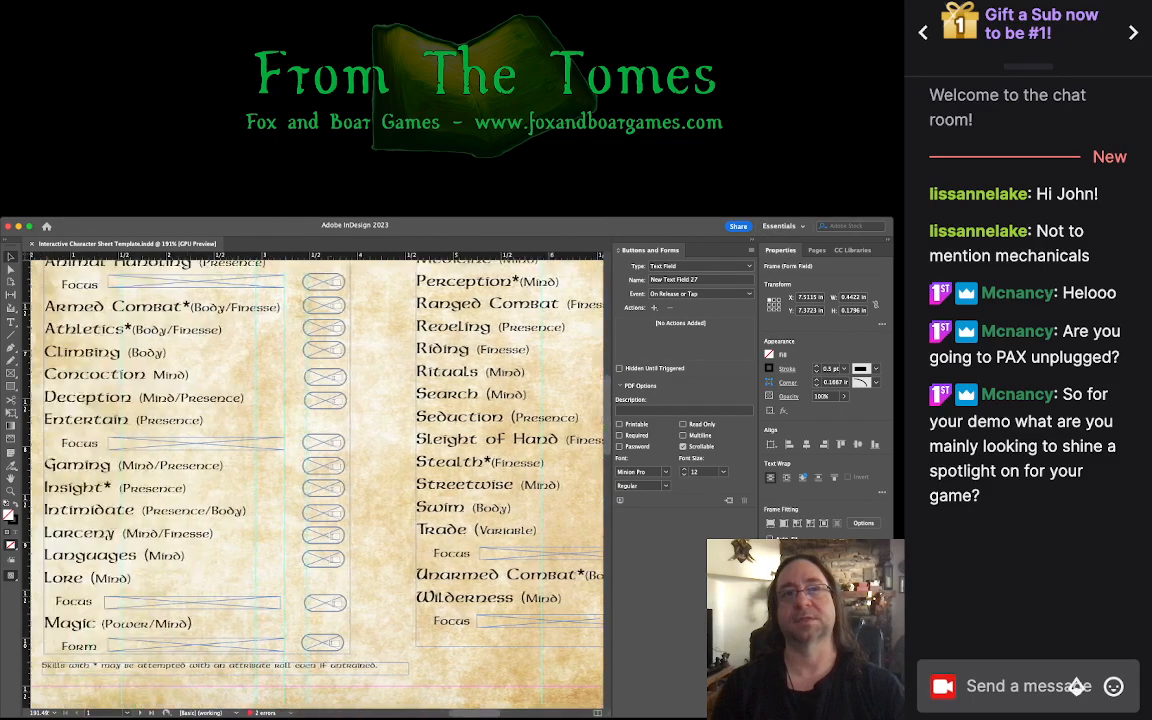
scroll(320, 480, up, 5)
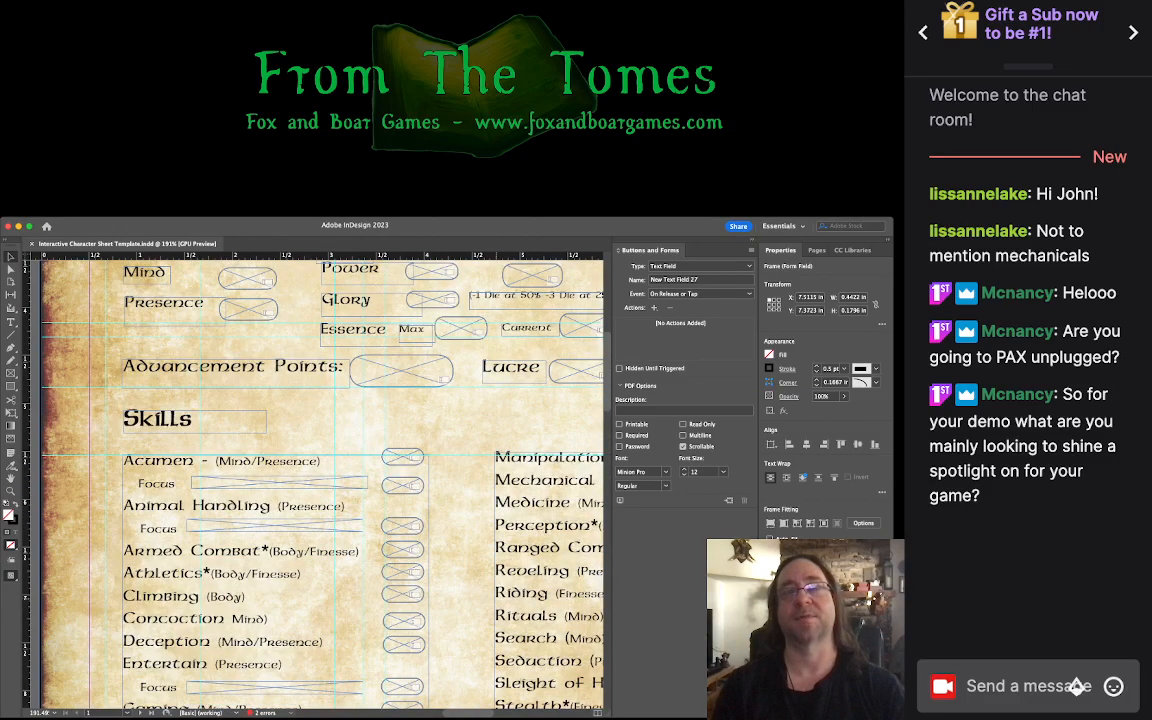
scroll(320, 480, up, 5)
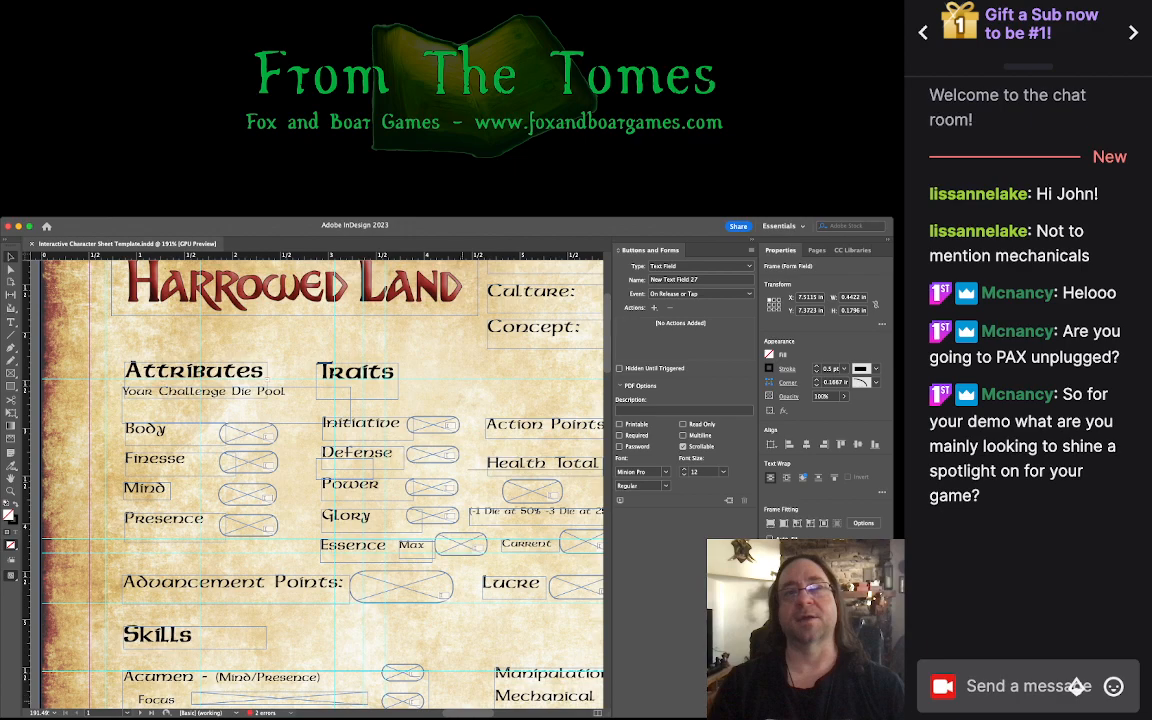
scroll(320, 480, right, 8)
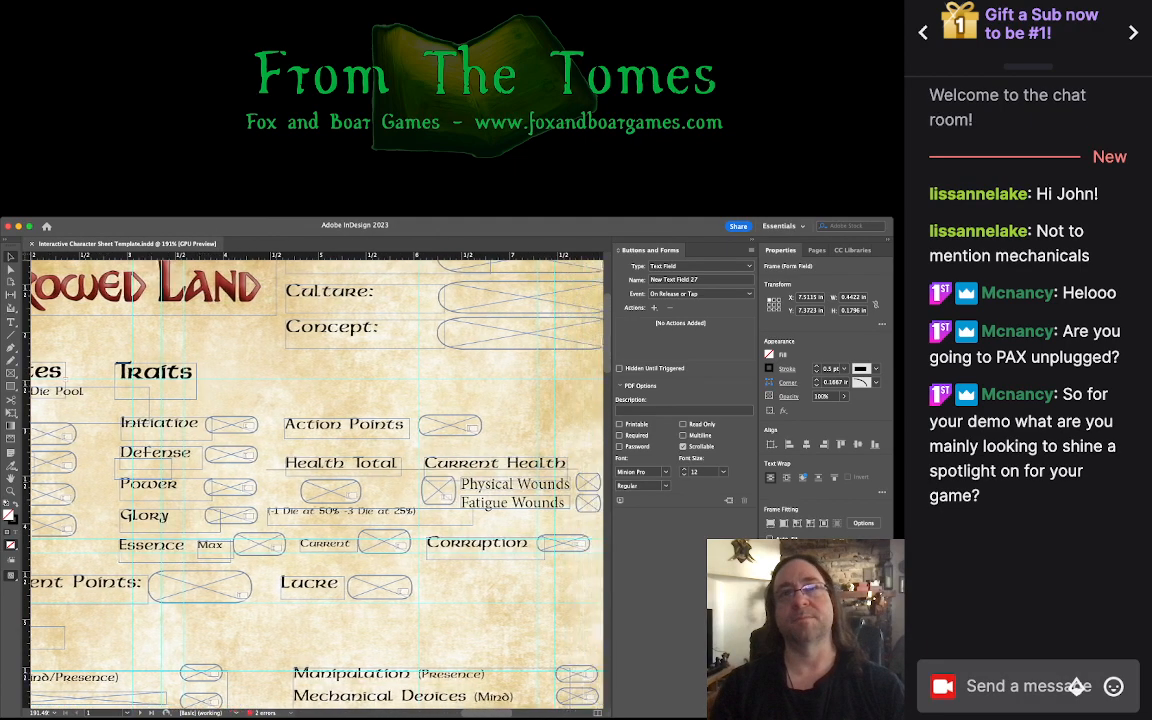
scroll(300, 480, left, 2)
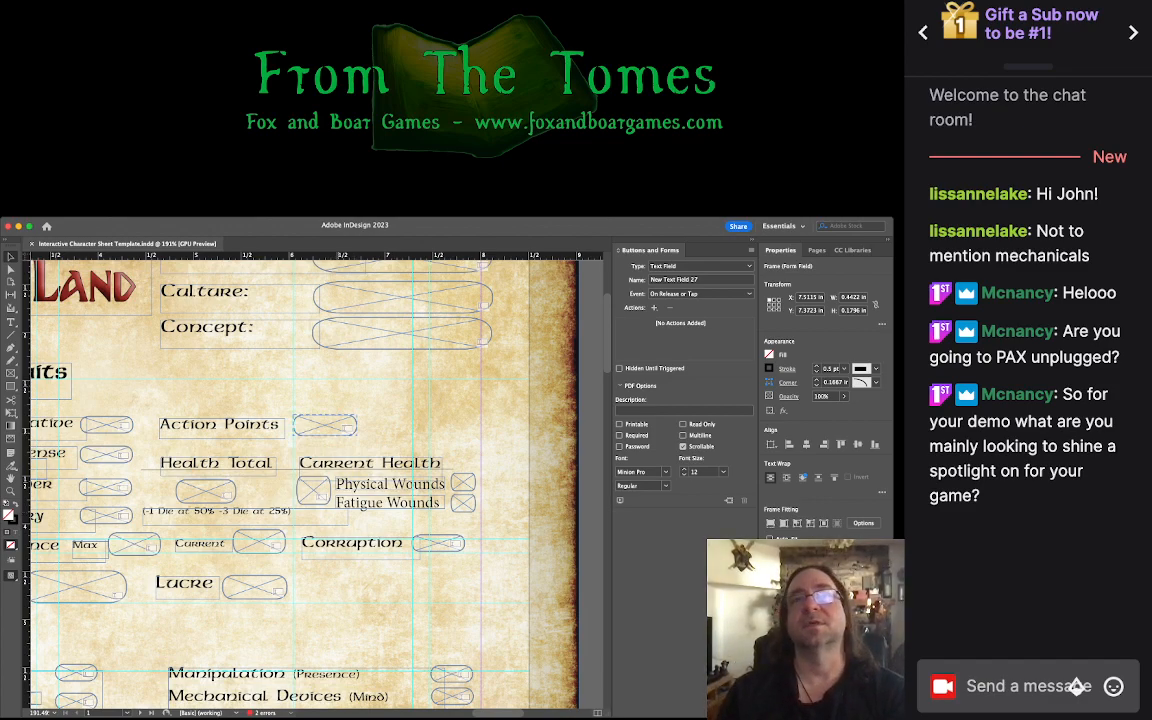
Step: Move the Fatigue Wounds label and its small field down together to add space below Physical Wounds
scroll(300, 450, down, 5)
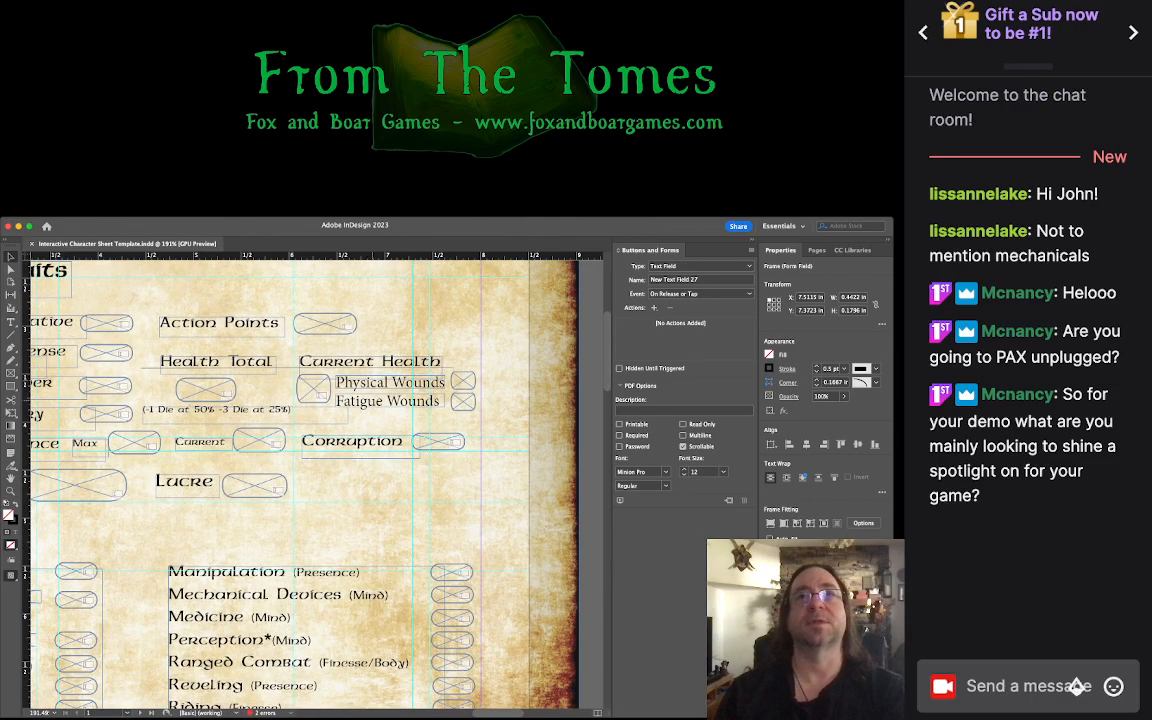
click(392, 401)
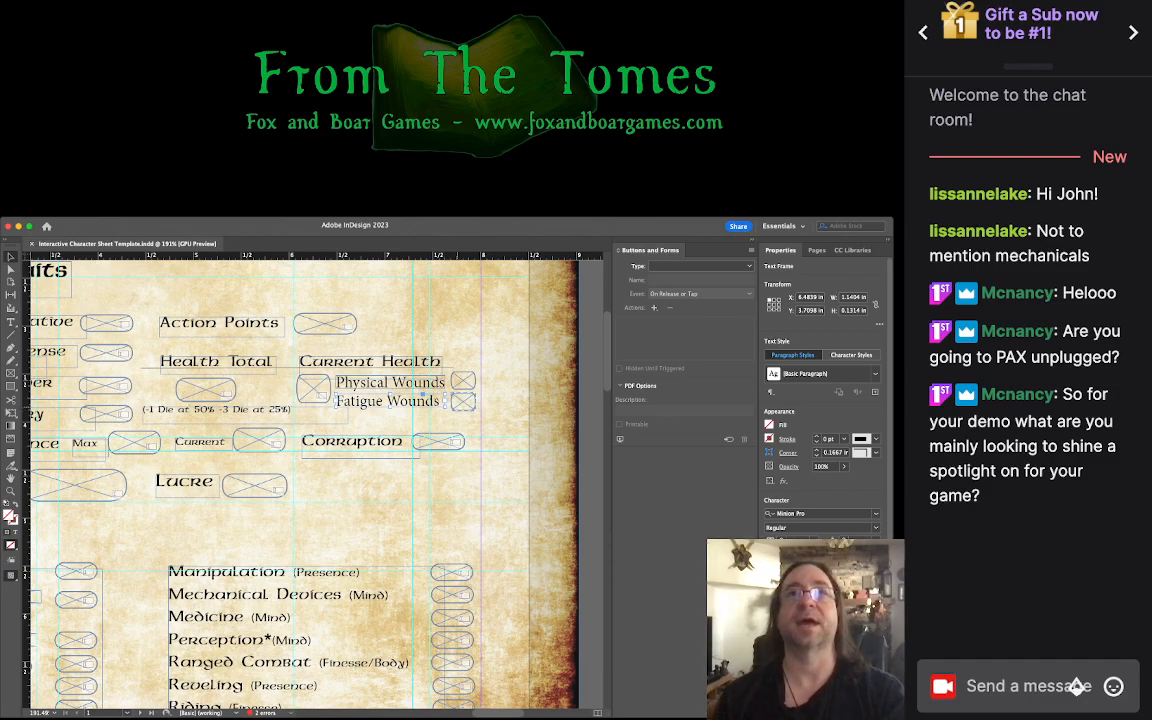
shift+click(463, 402)
key(Down)
key(Down)
key(Down)
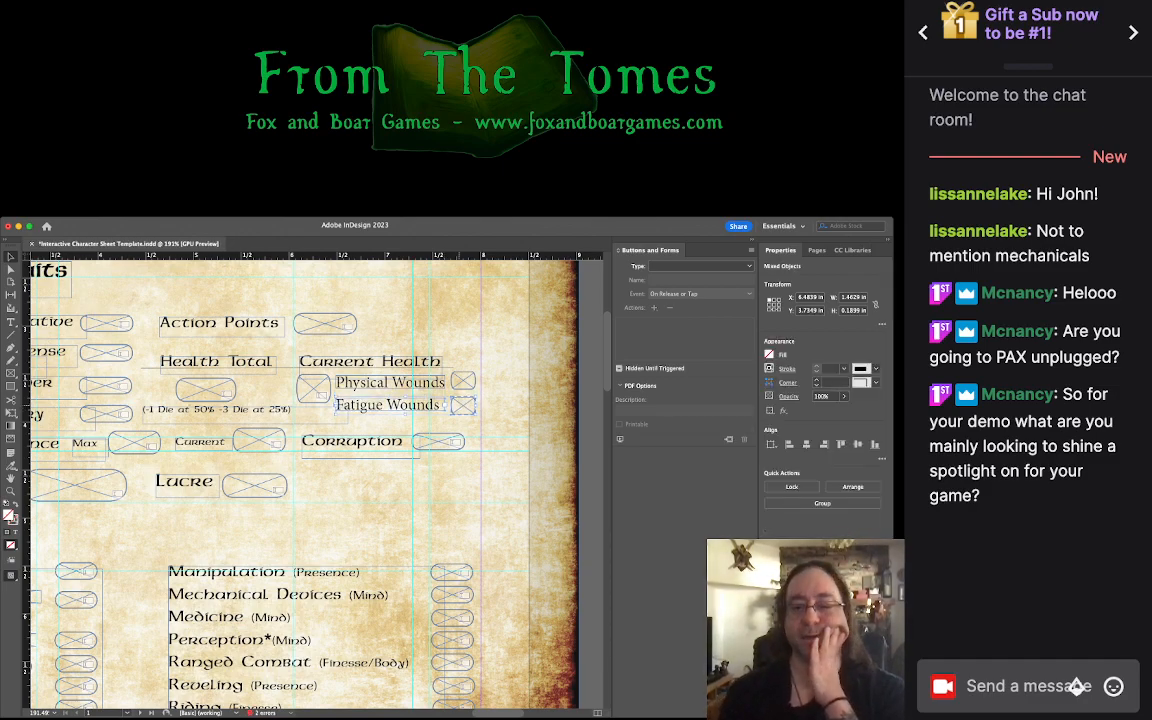
key(Down)
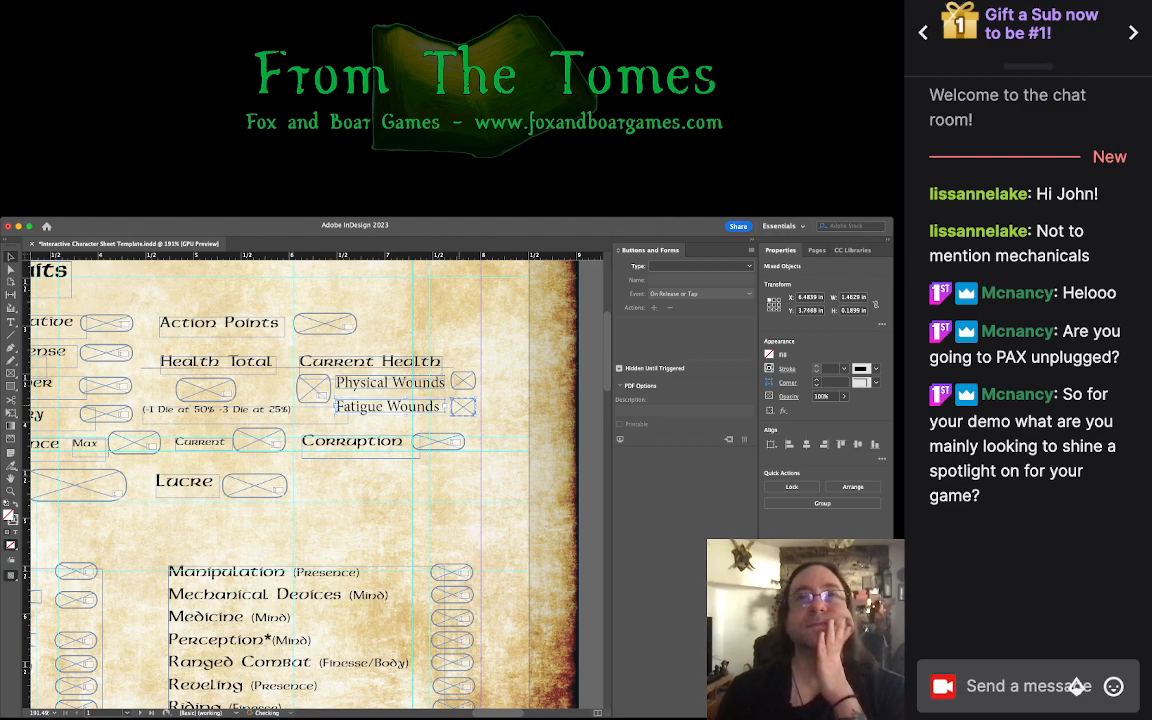
click(447, 341)
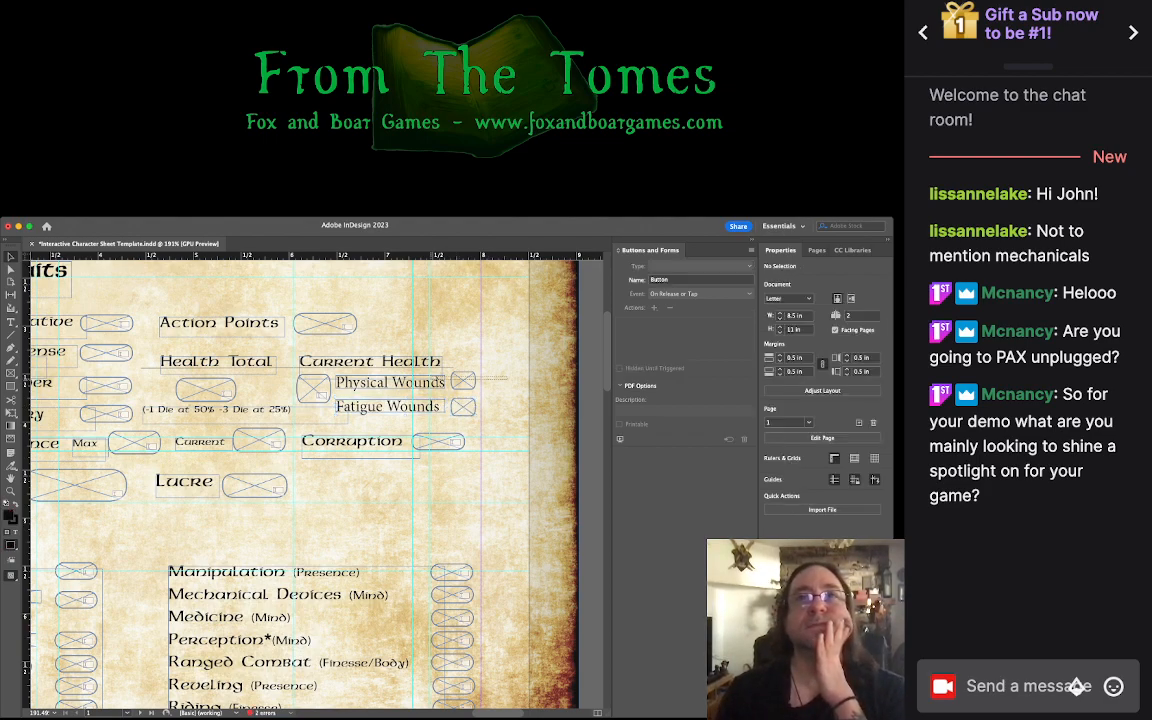
Step: Nudge the small field beside Physical Wounds down to sit level with its label
drag(430, 338, 460, 381)
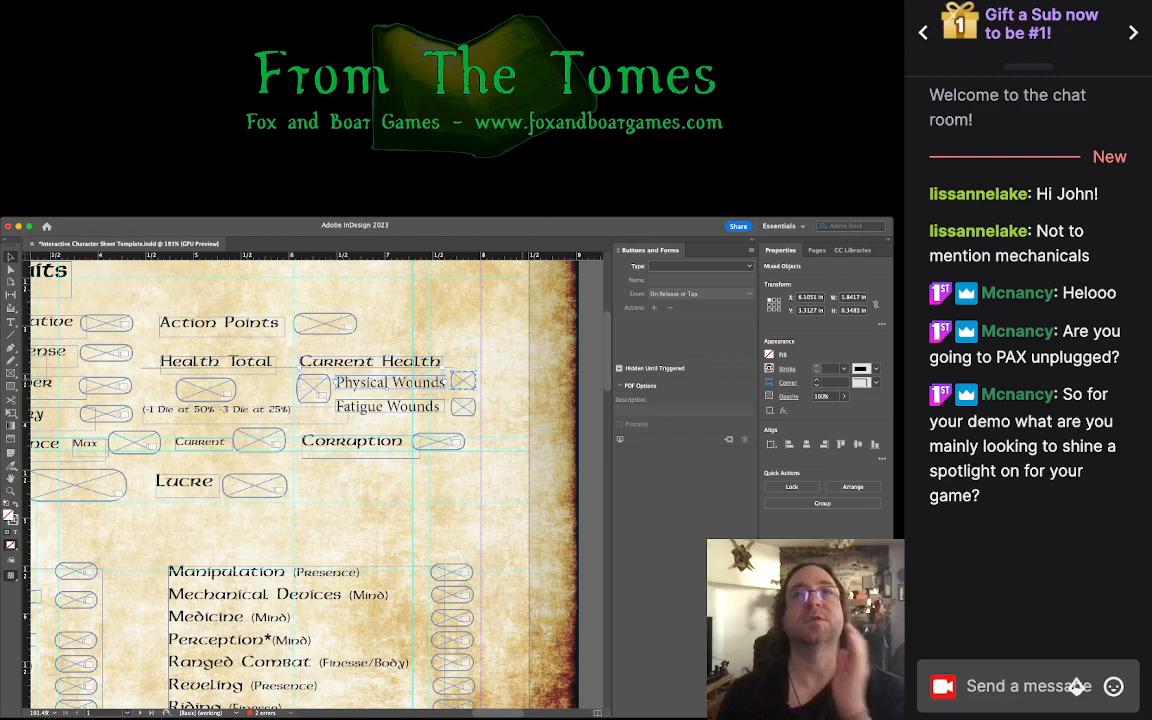
click(492, 381)
click(464, 380)
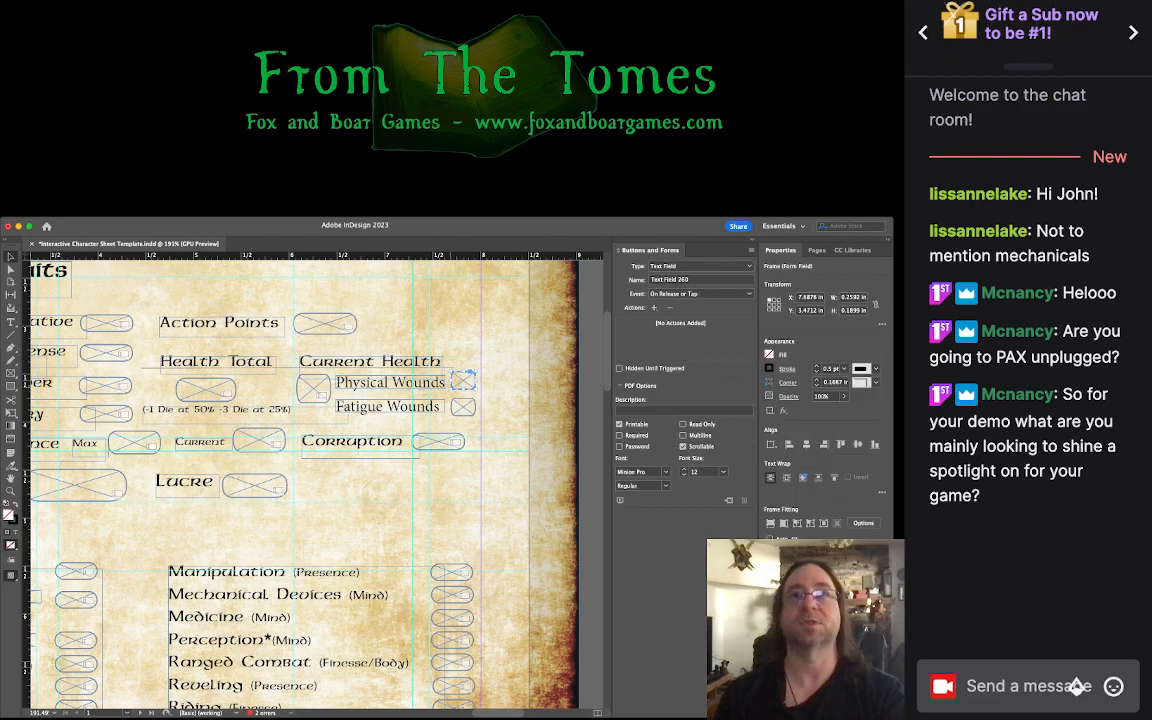
key(Down)
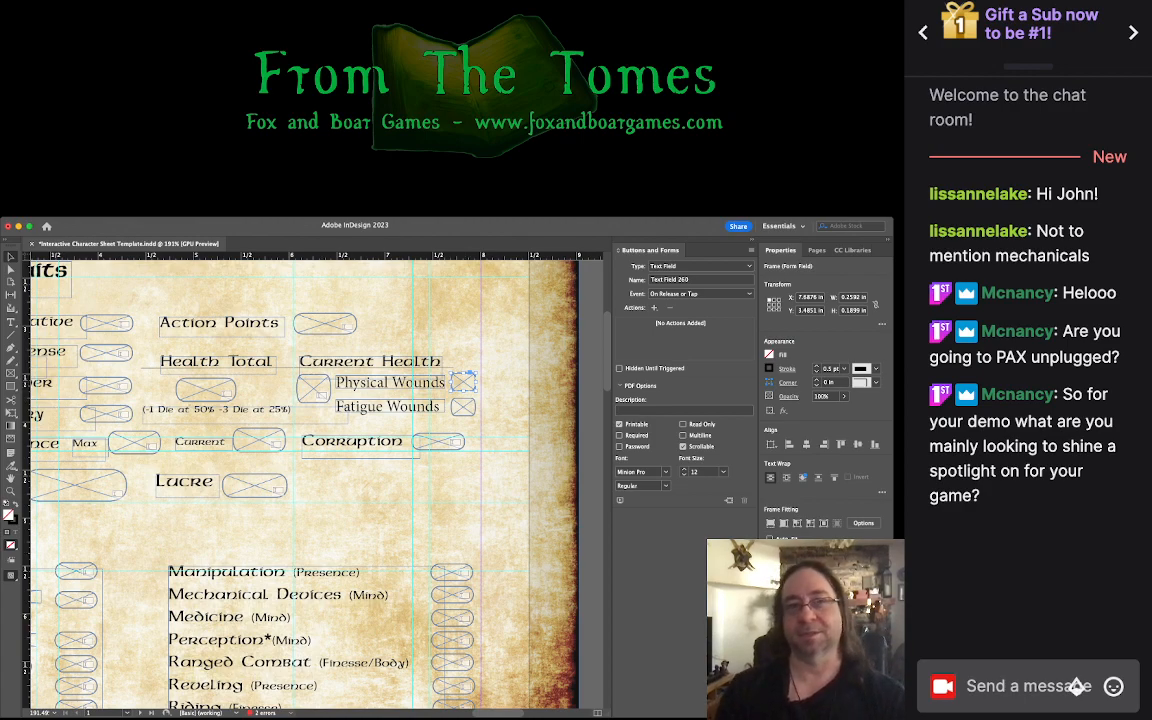
key(super+Tab)
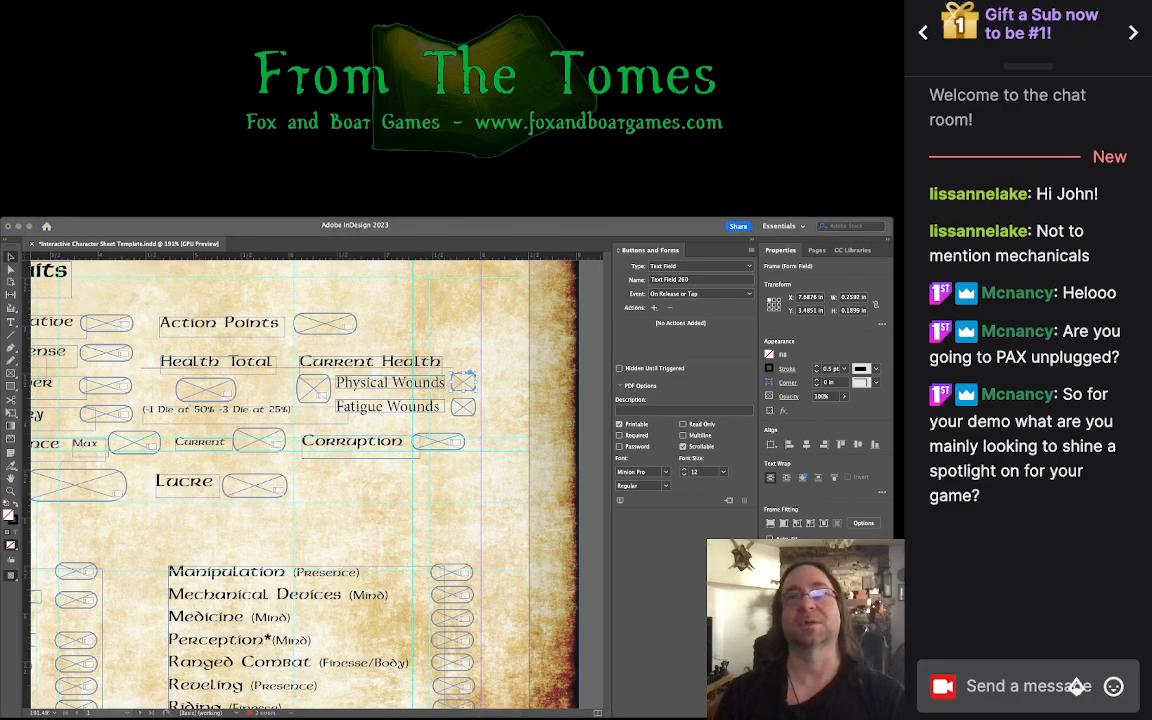
key(super+Tab)
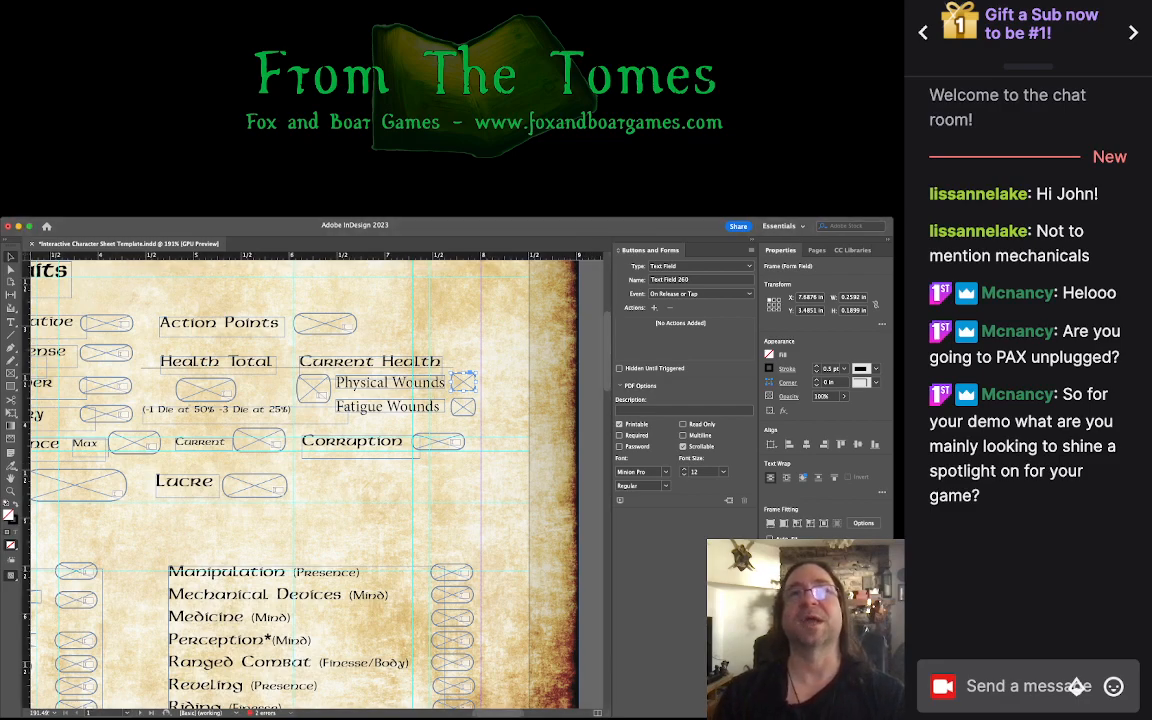
Step: Look down the second Skills column from Manipulation to Wilderness, checking how the rating and Focus fields line up
scroll(300, 480, down, 5)
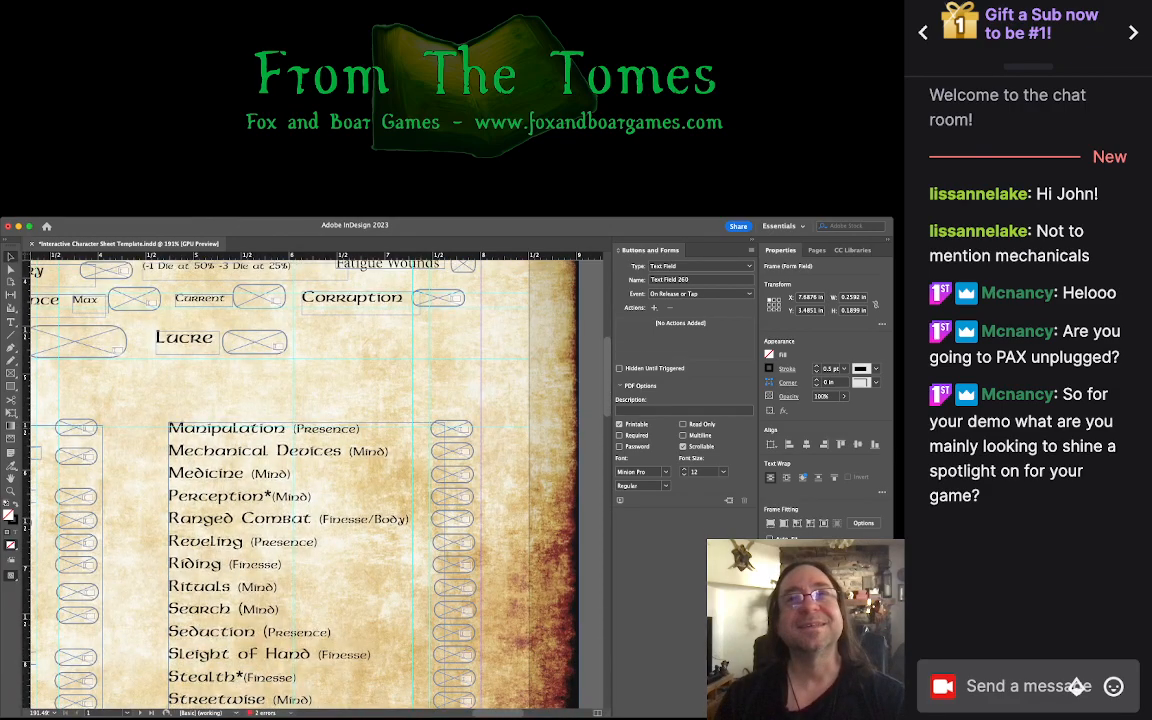
scroll(300, 480, down, 1)
scroll(300, 480, down, 3)
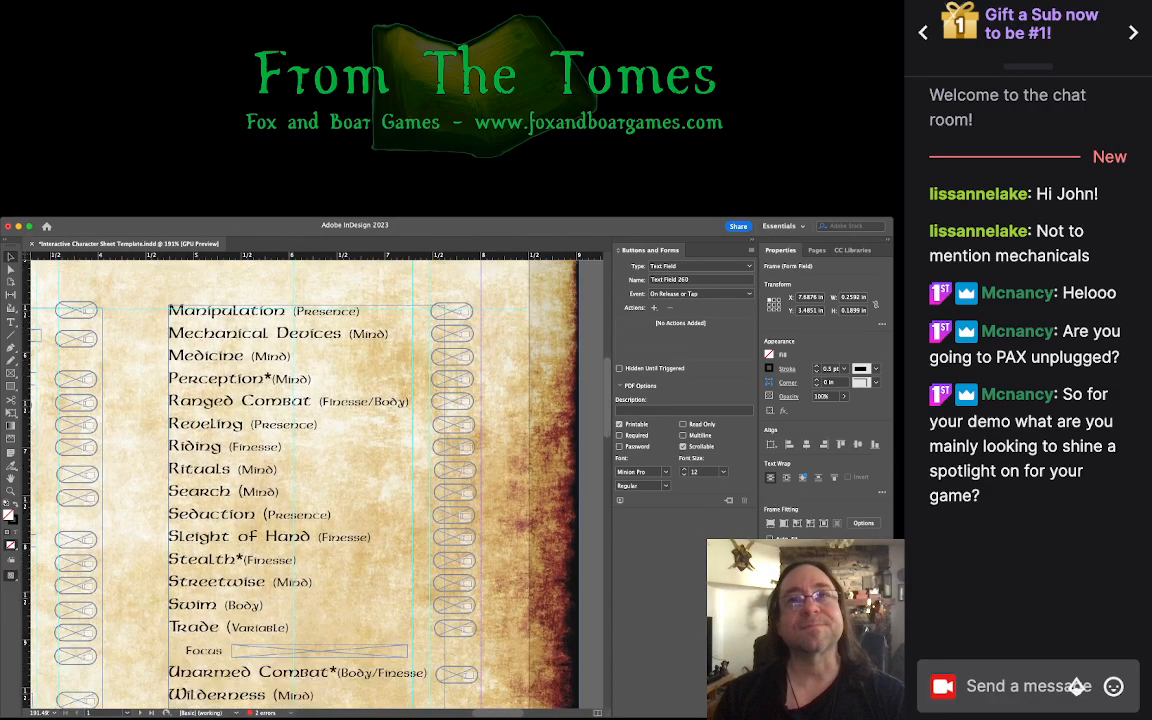
scroll(300, 480, down, 3)
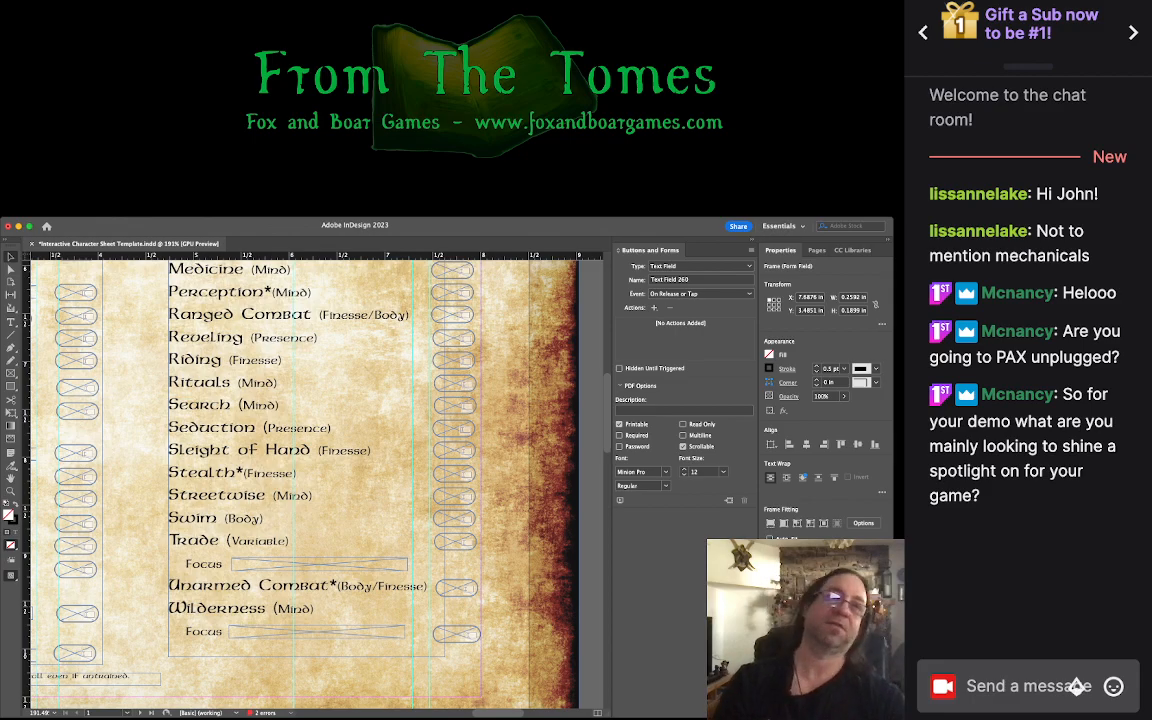
scroll(300, 460, up, 1)
scroll(300, 460, down, 15)
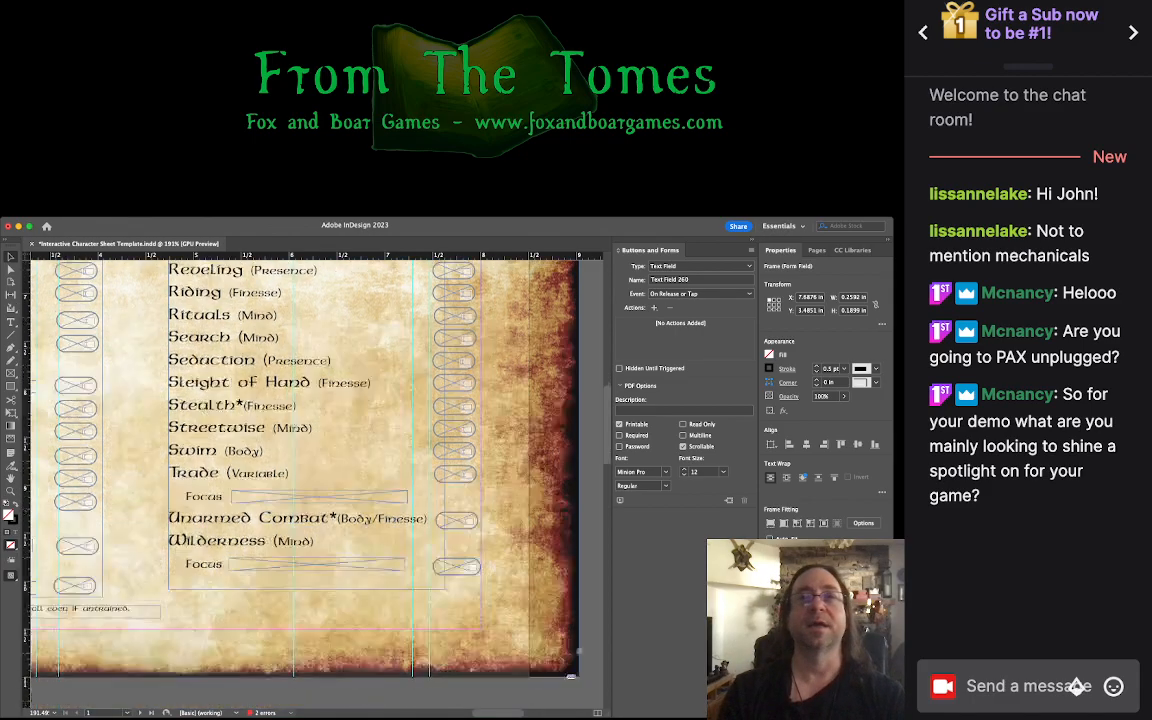
scroll(300, 460, down, 1)
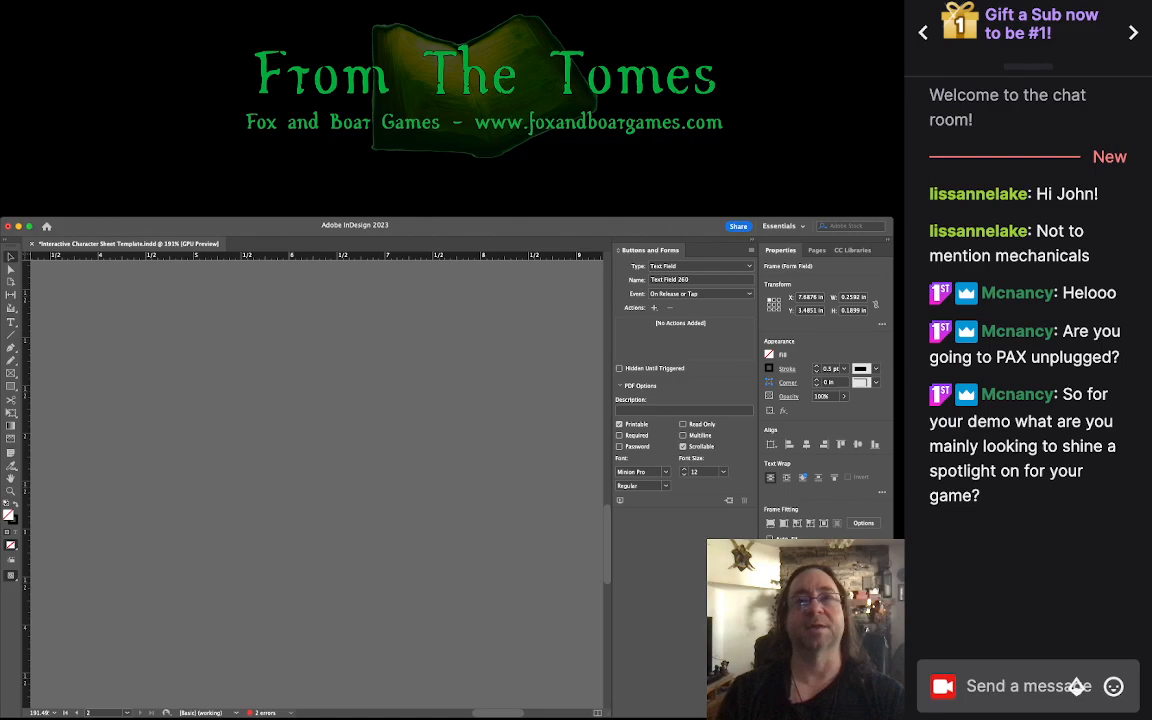
Step: Look over the Gifts, Persona, Languages, Possessions and Character Notes sections on the second page for layout problems
scroll(300, 460, left, 12)
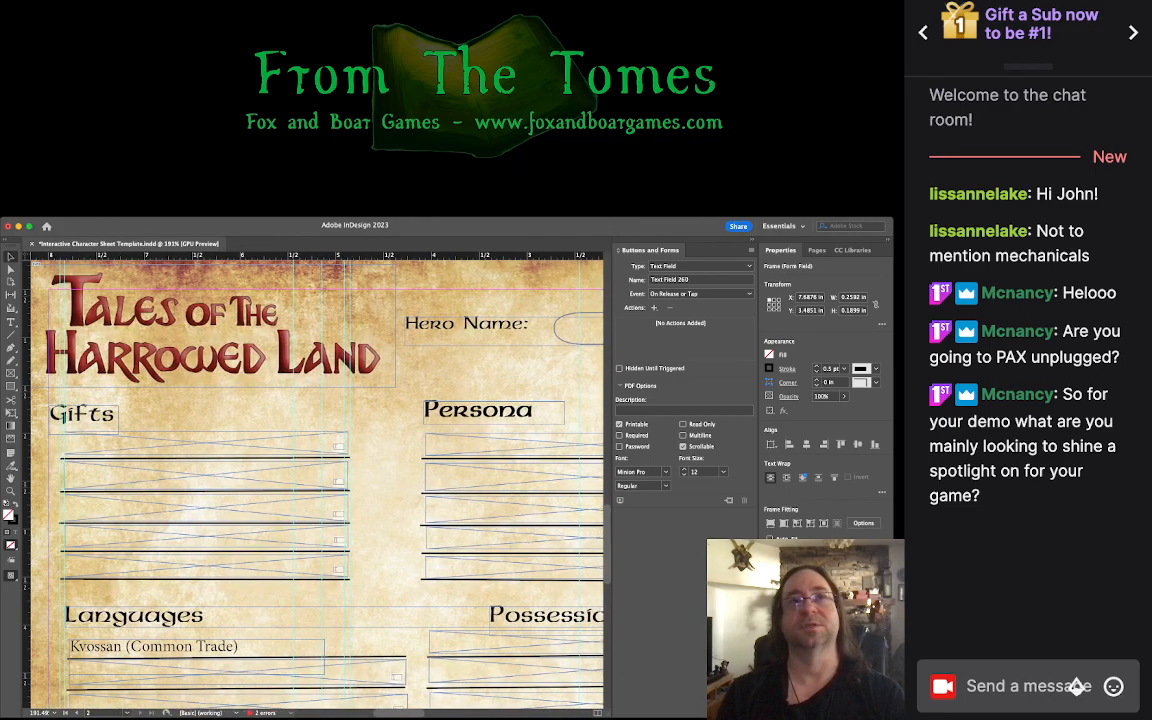
scroll(300, 460, right, 3)
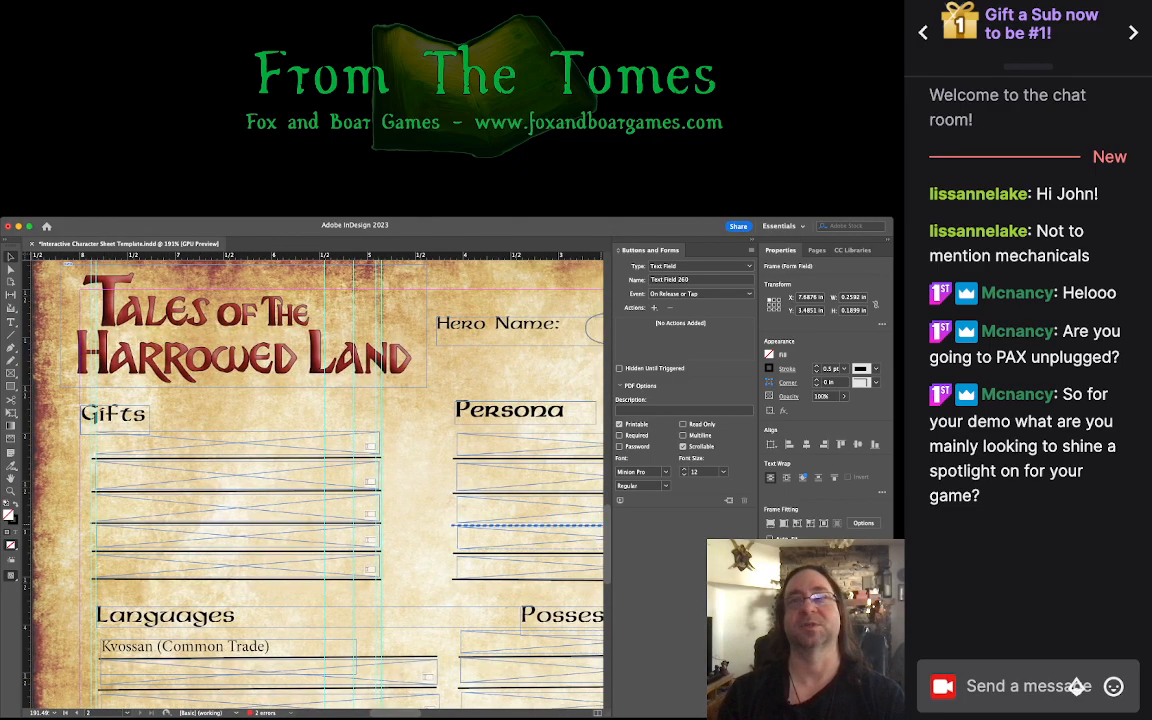
scroll(300, 460, down, 10)
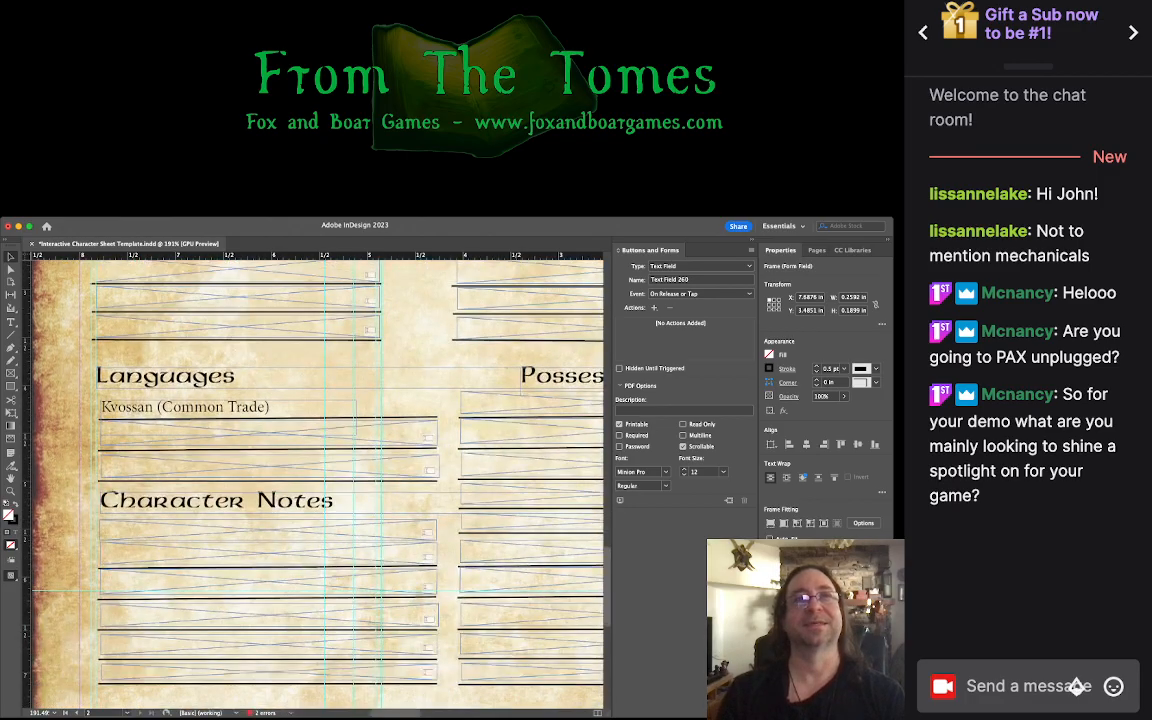
scroll(66, 441, down, 5)
scroll(66, 441, up, 20)
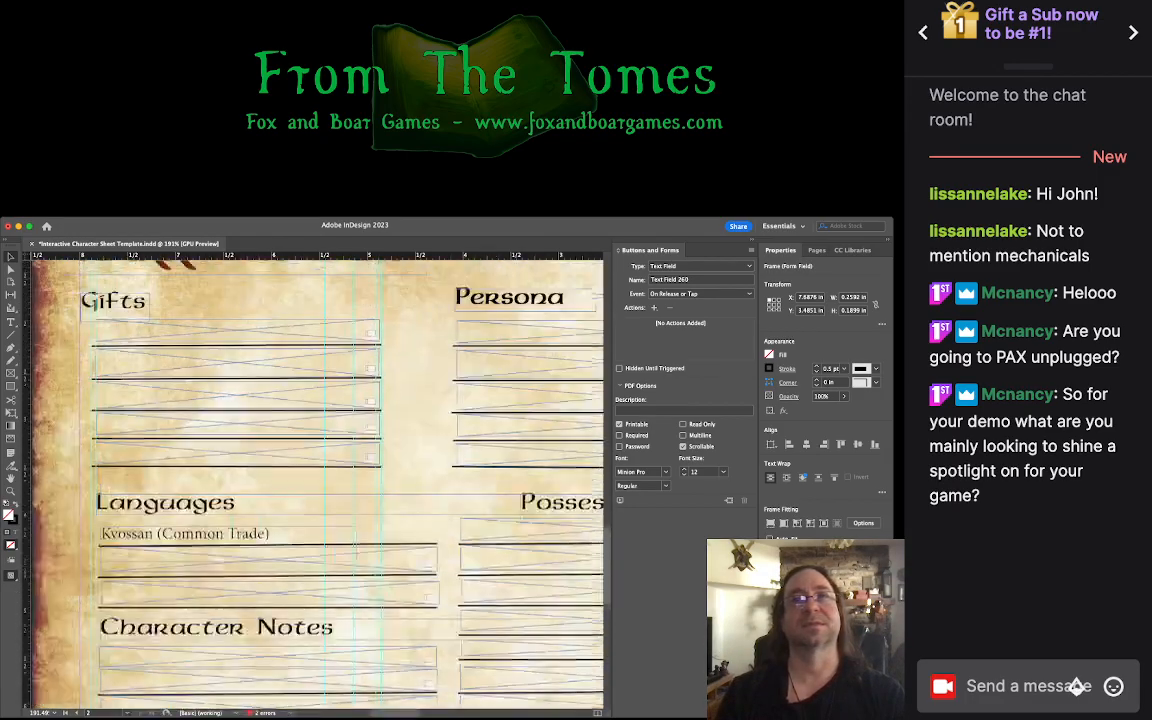
scroll(300, 460, up, 8)
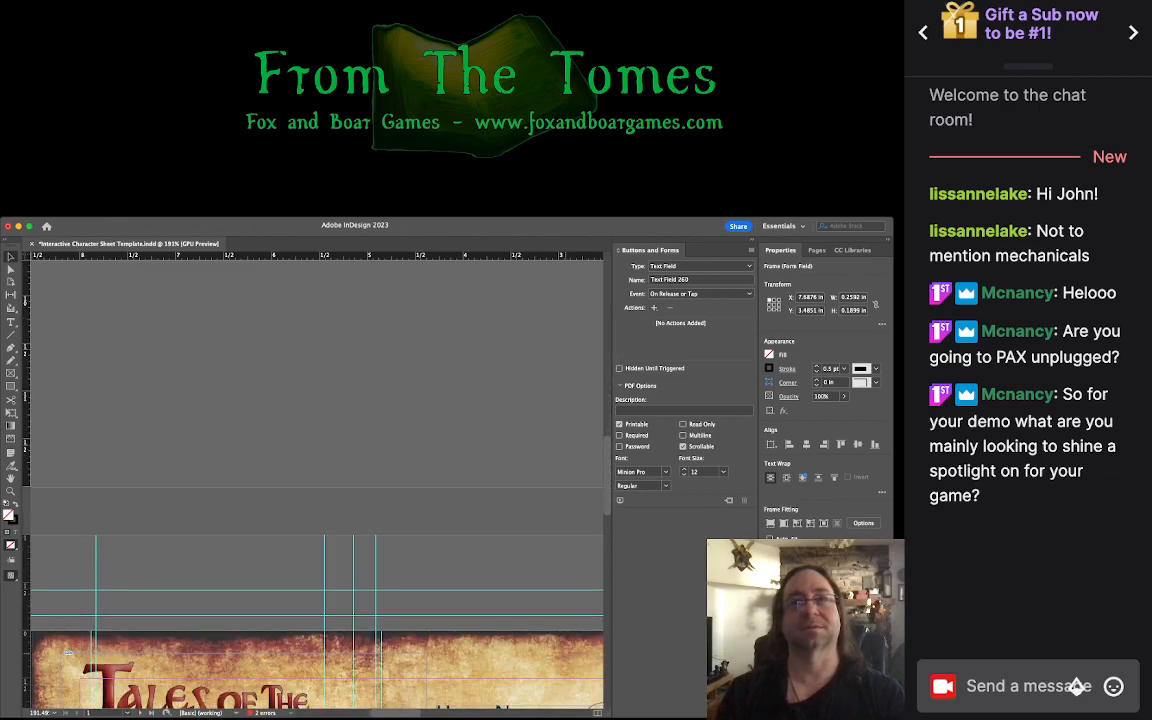
scroll(300, 450, up, 10)
scroll(300, 450, right, 3)
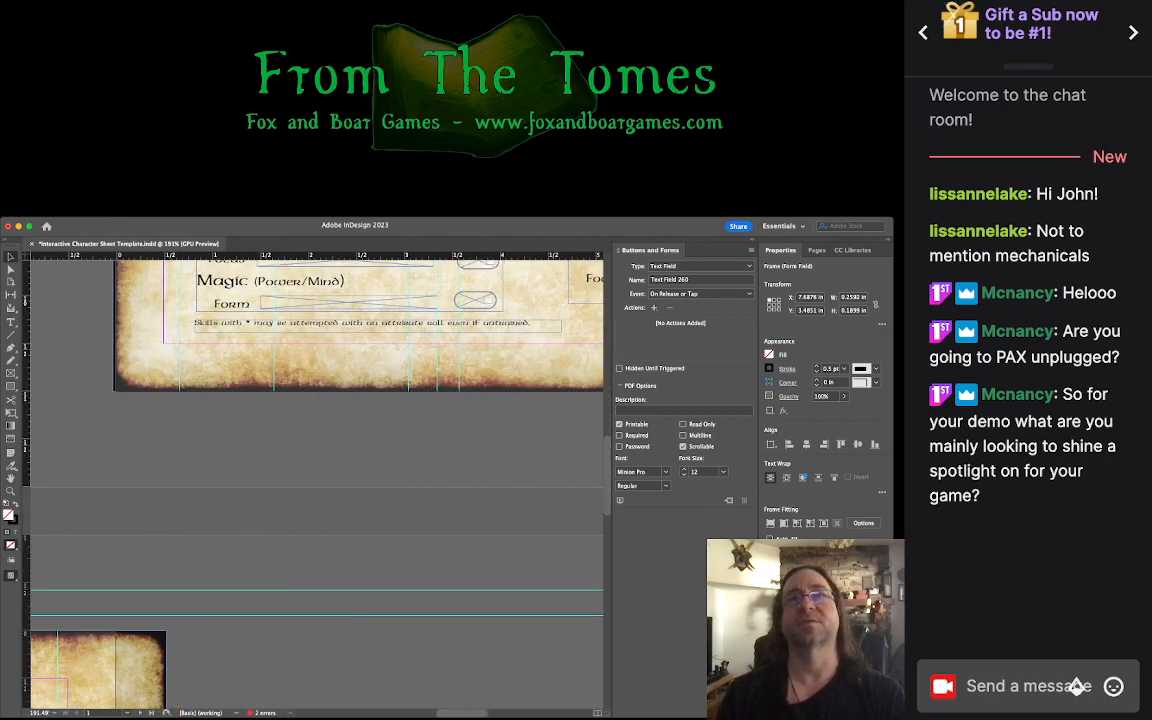
Step: Check the Focus, Form and rating fields in both Skills columns on the first page, including Entertain's Focus field
scroll(300, 450, up, 10)
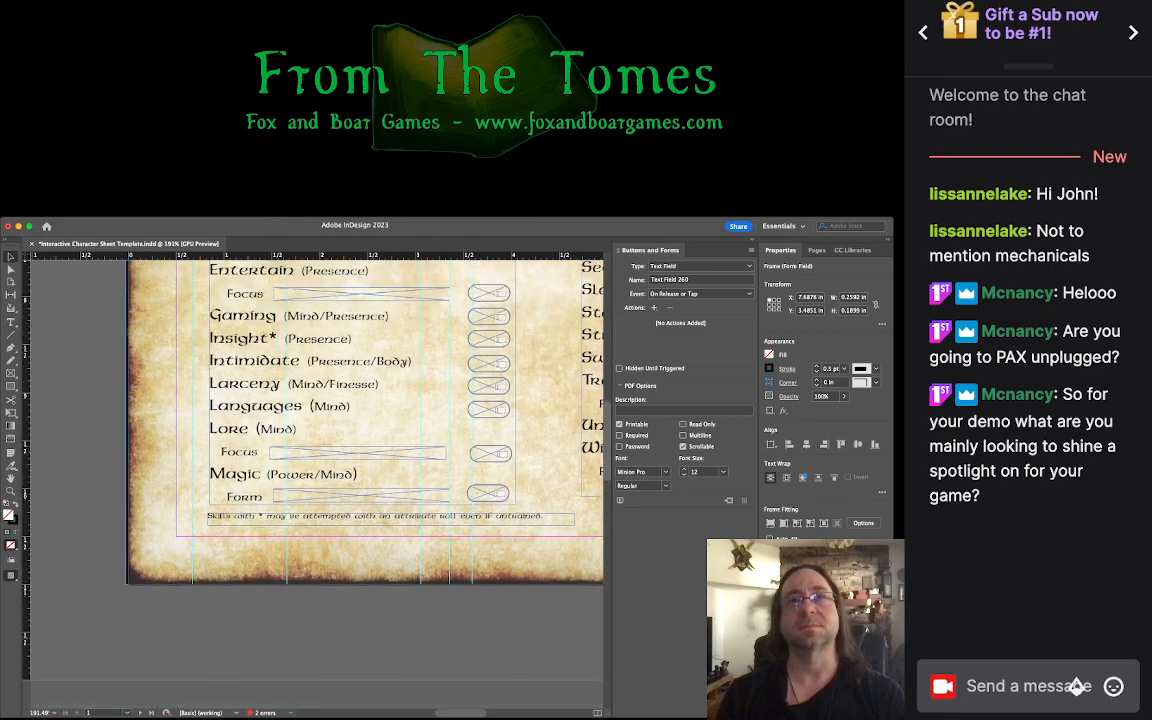
scroll(300, 450, down, 3)
scroll(300, 450, up, 1)
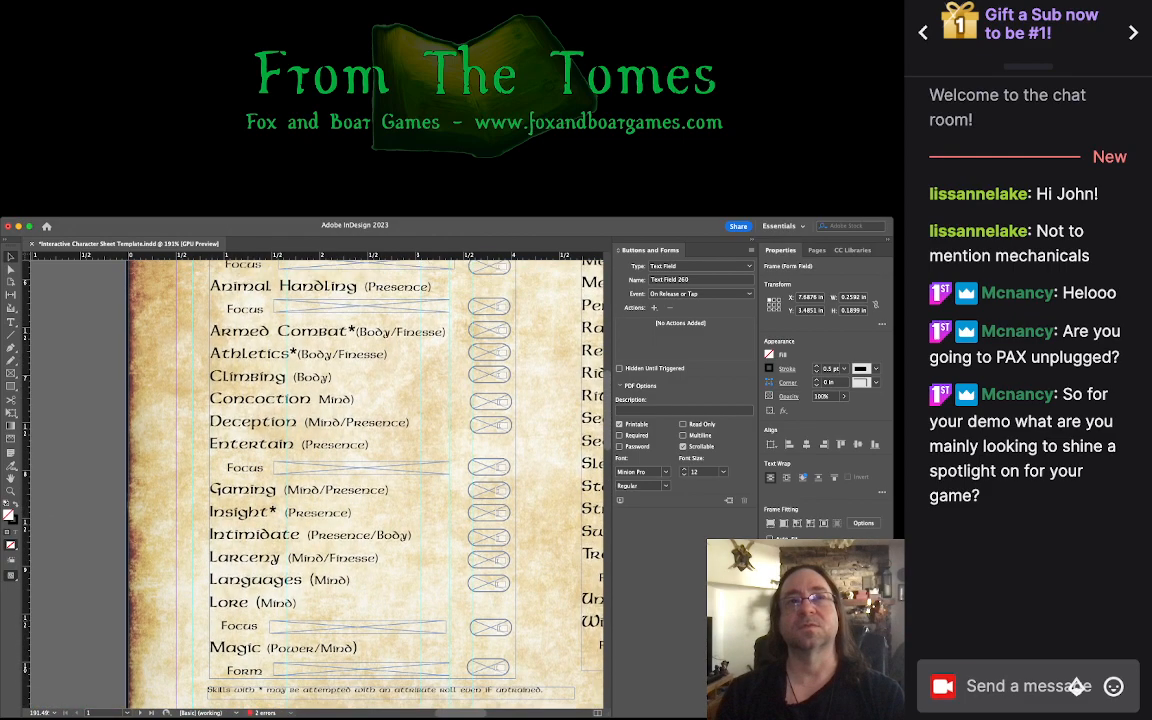
scroll(300, 450, up, 2)
scroll(300, 450, up, 2)
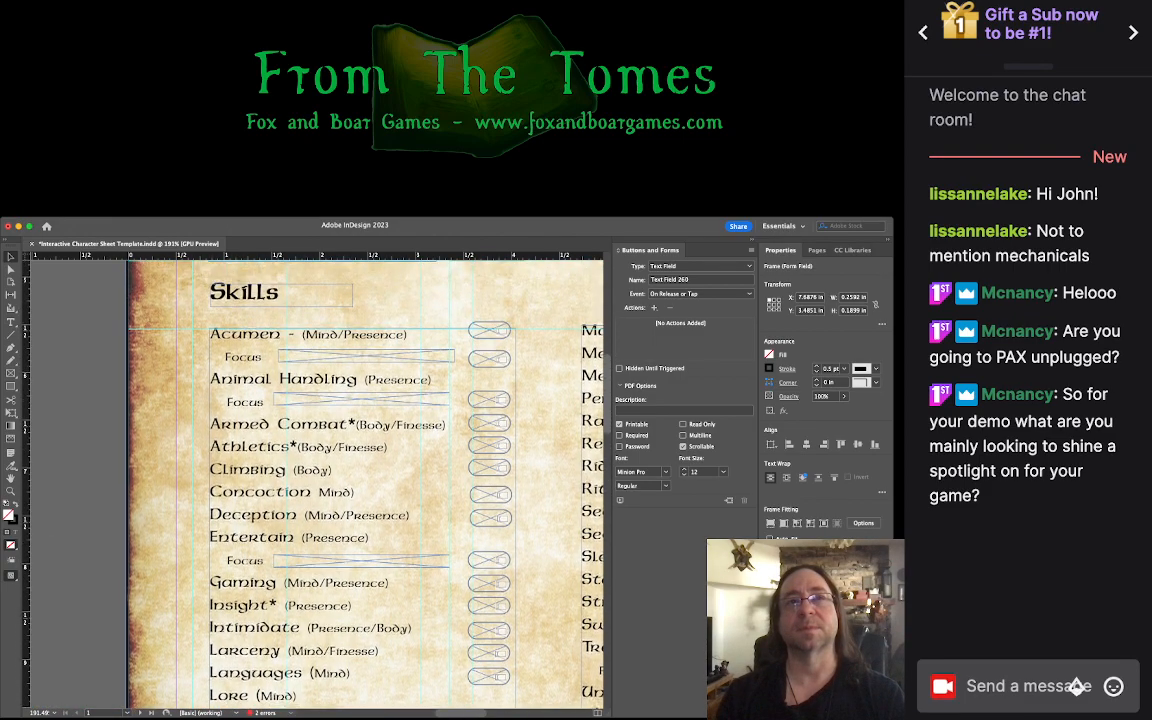
scroll(300, 450, up, 3)
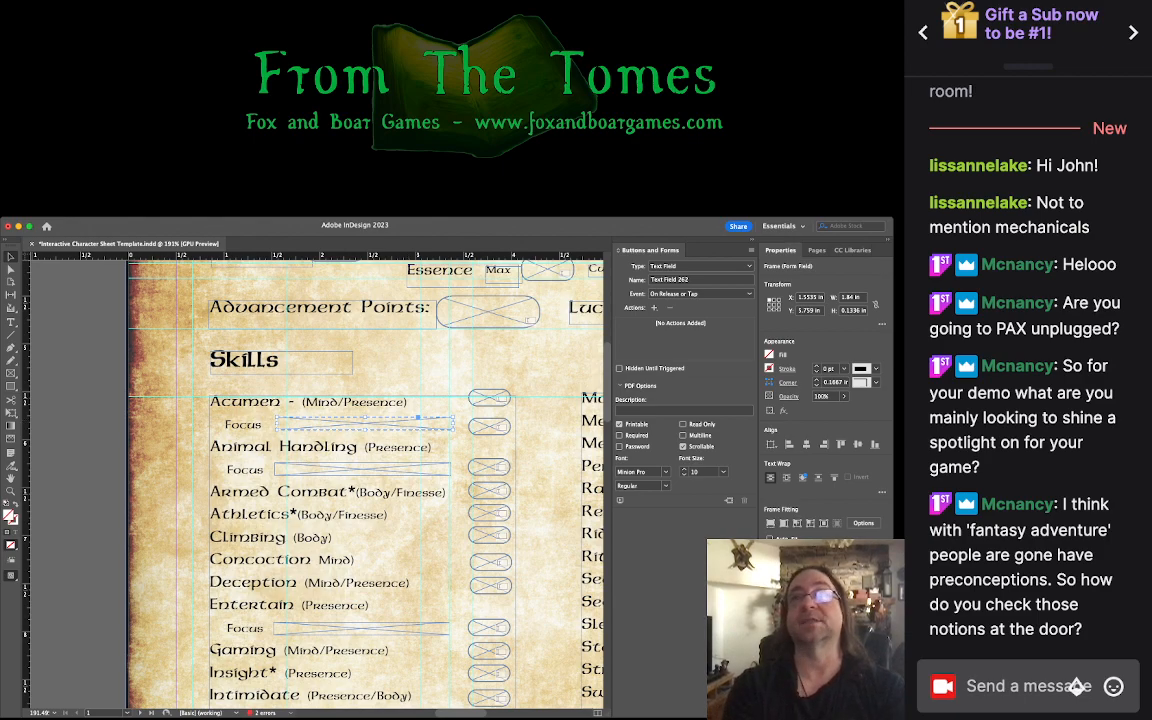
scroll(365, 480, down, 5)
click(360, 499)
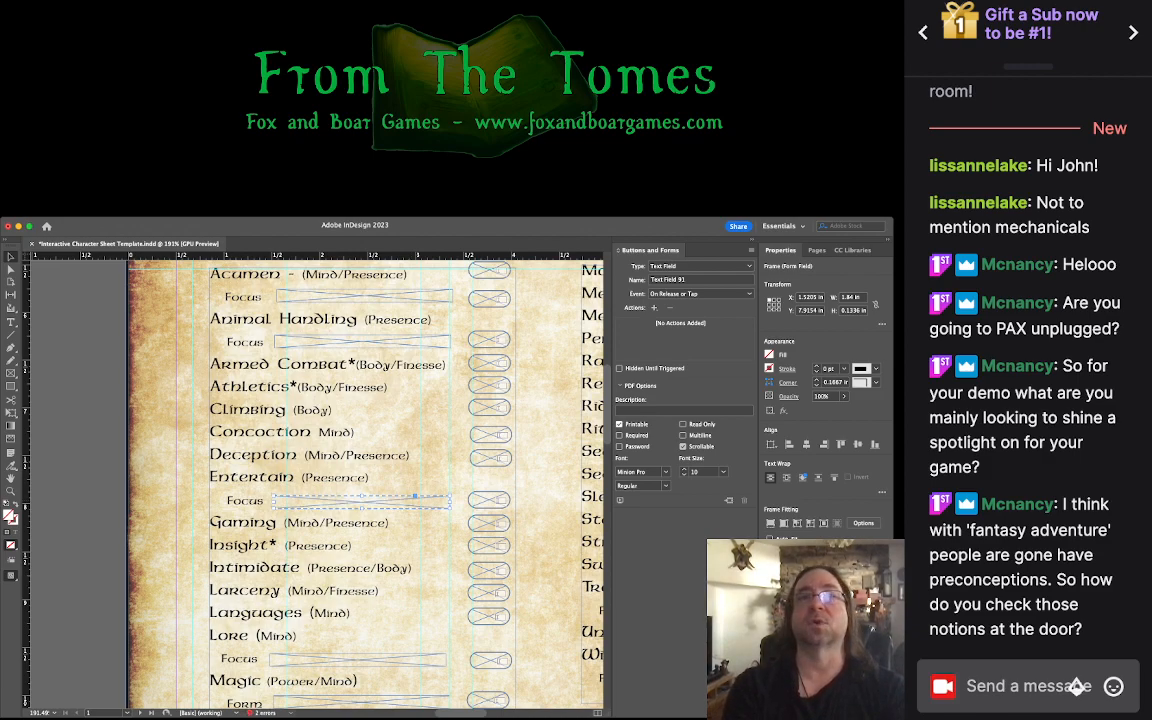
scroll(365, 480, down, 4)
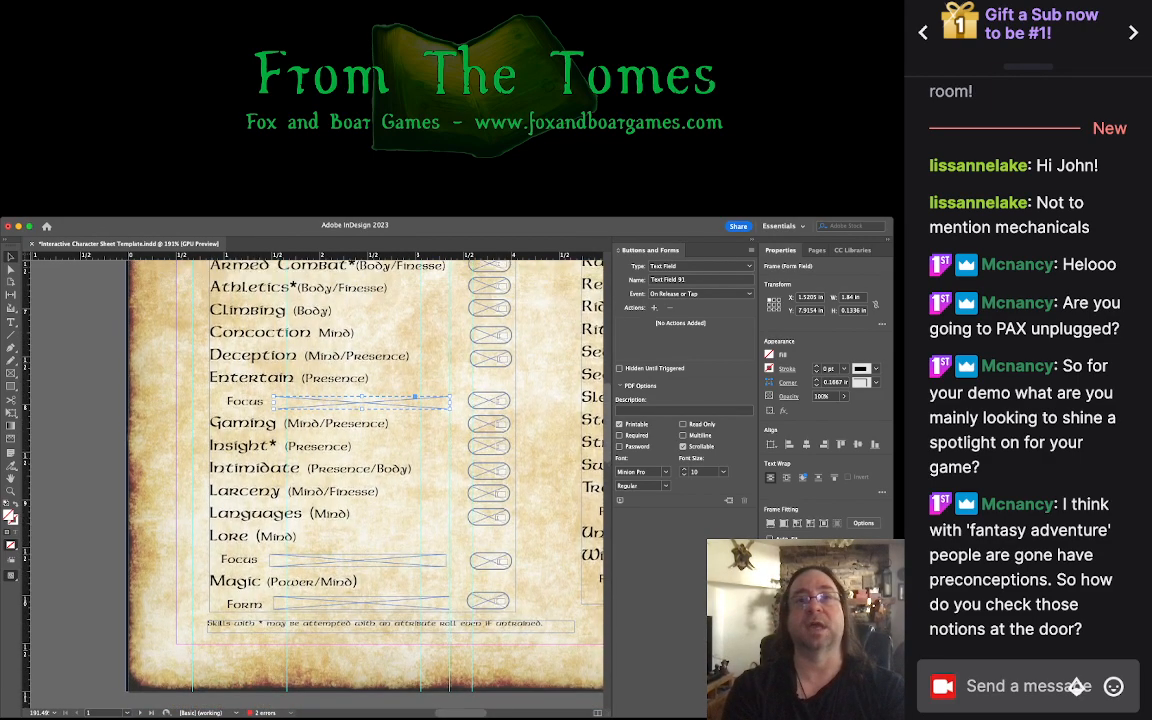
scroll(316, 472, right, 6)
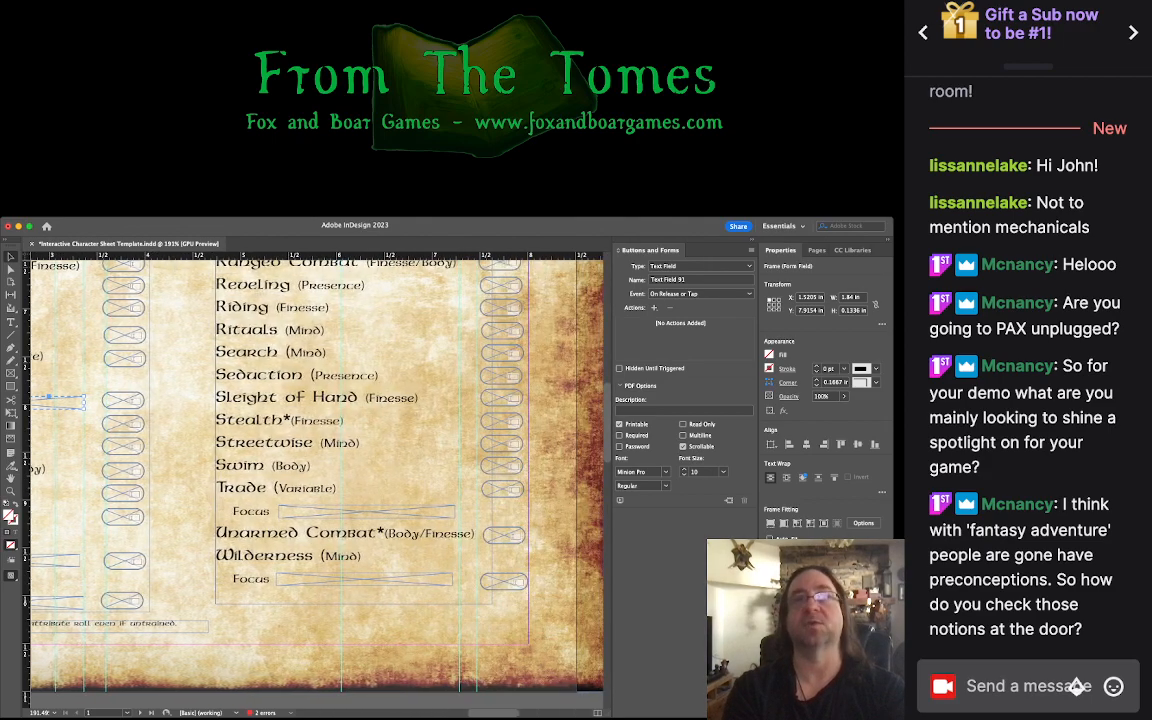
scroll(316, 450, up, 10)
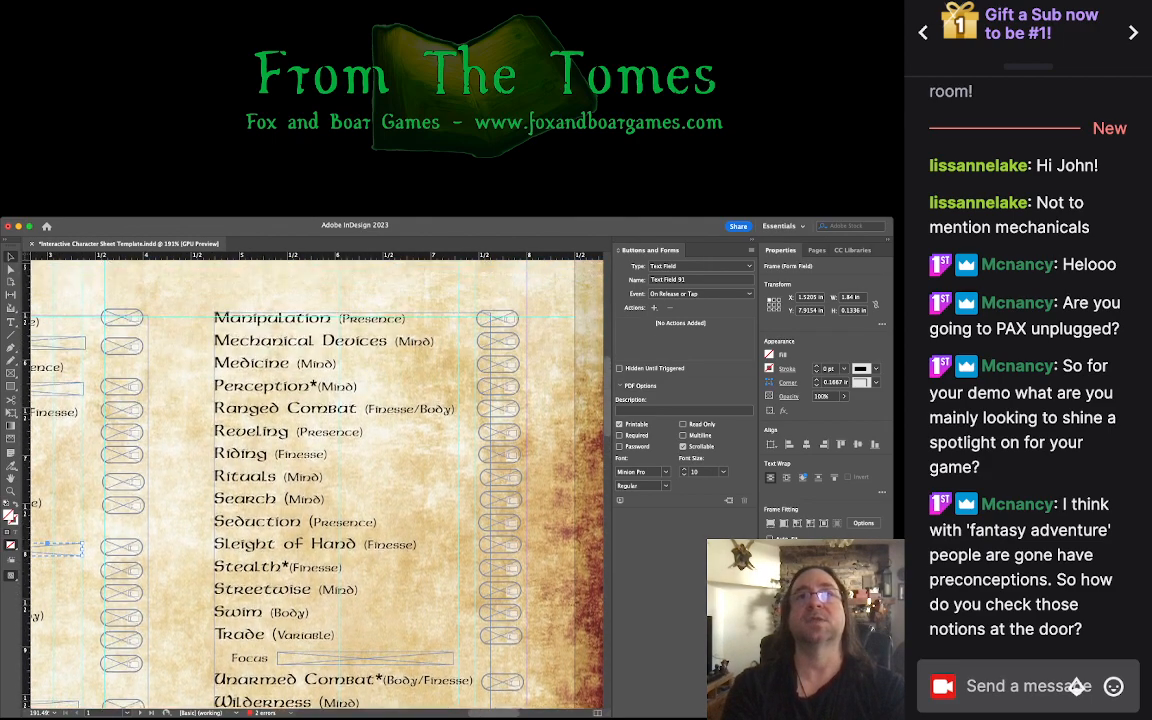
key(super+shift+a)
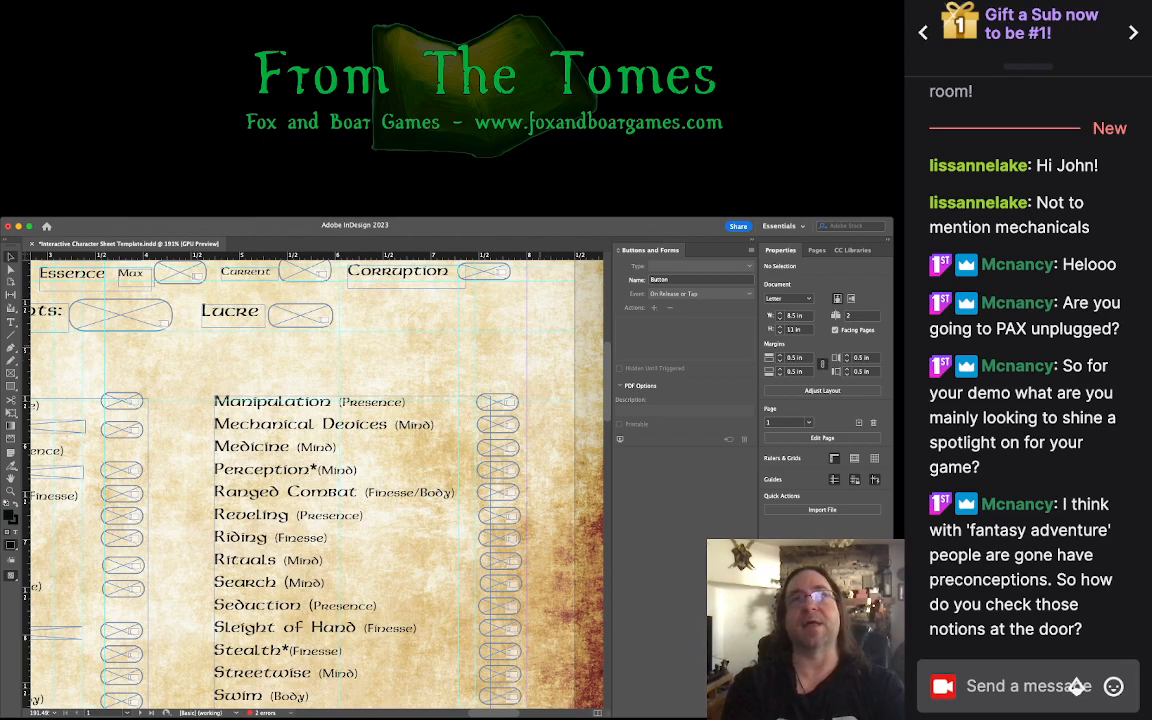
Step: Nudge the rating field for Animal Handling down slightly to sit level with its Focus line
scroll(312, 480, up, 6)
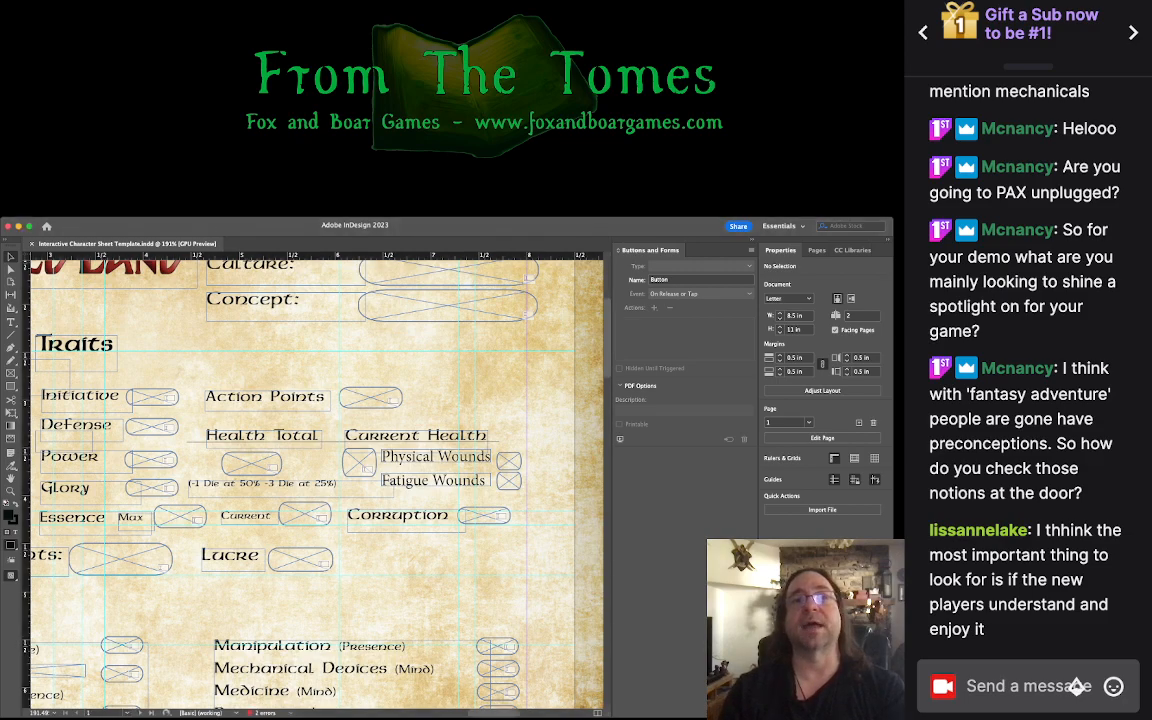
scroll(316, 480, left, 5)
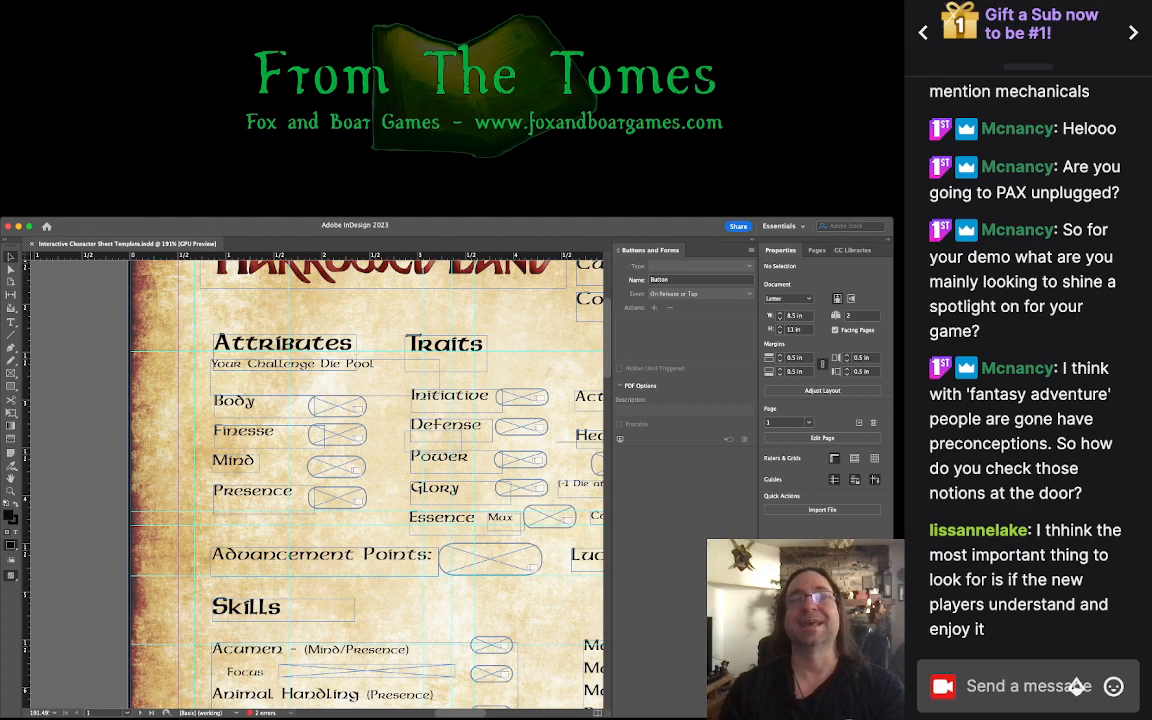
scroll(366, 480, down, 5)
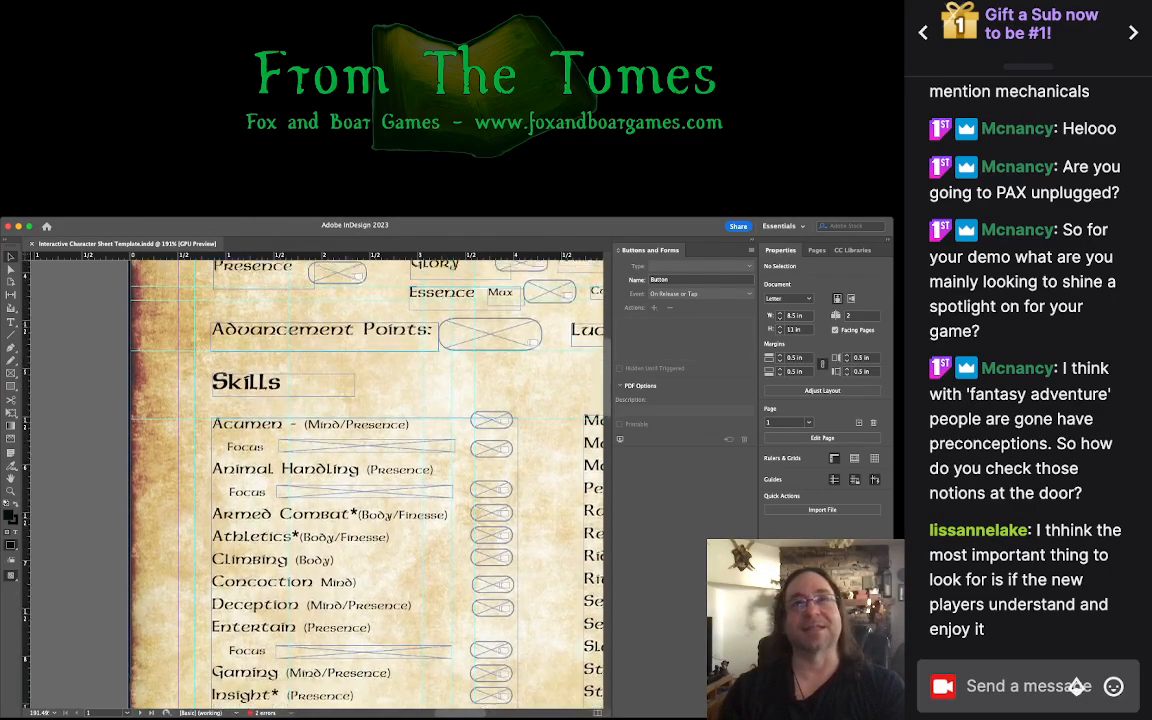
scroll(366, 480, down, 1)
click(491, 478)
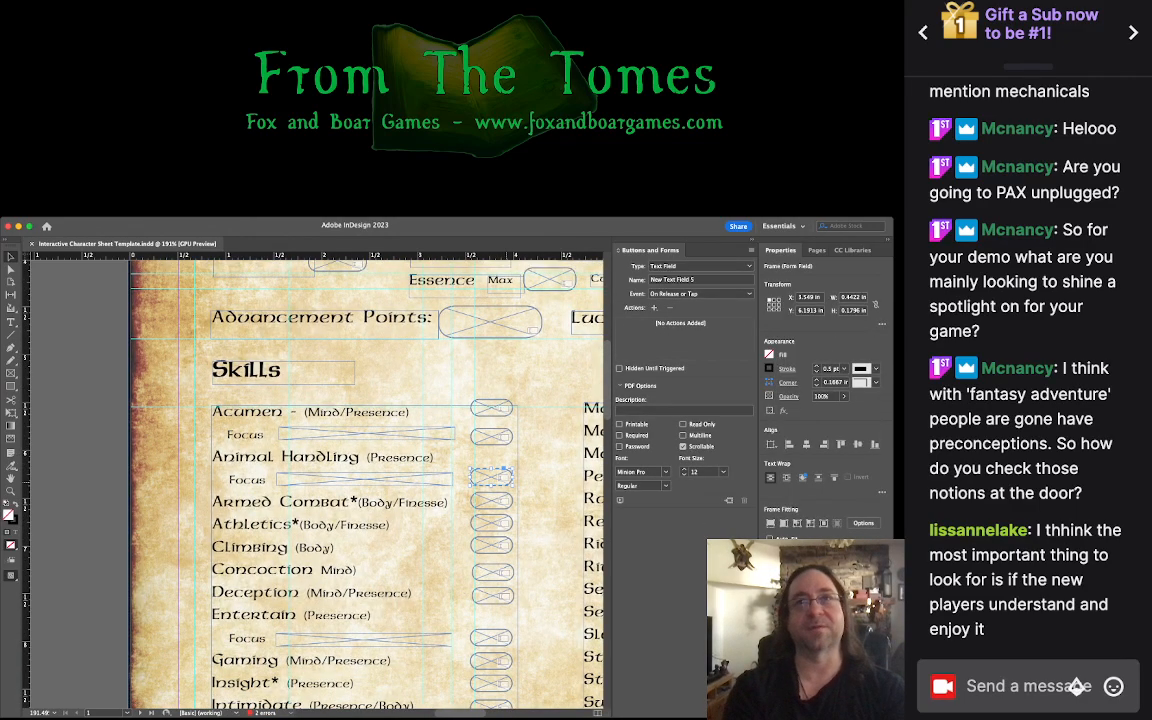
key(Up)
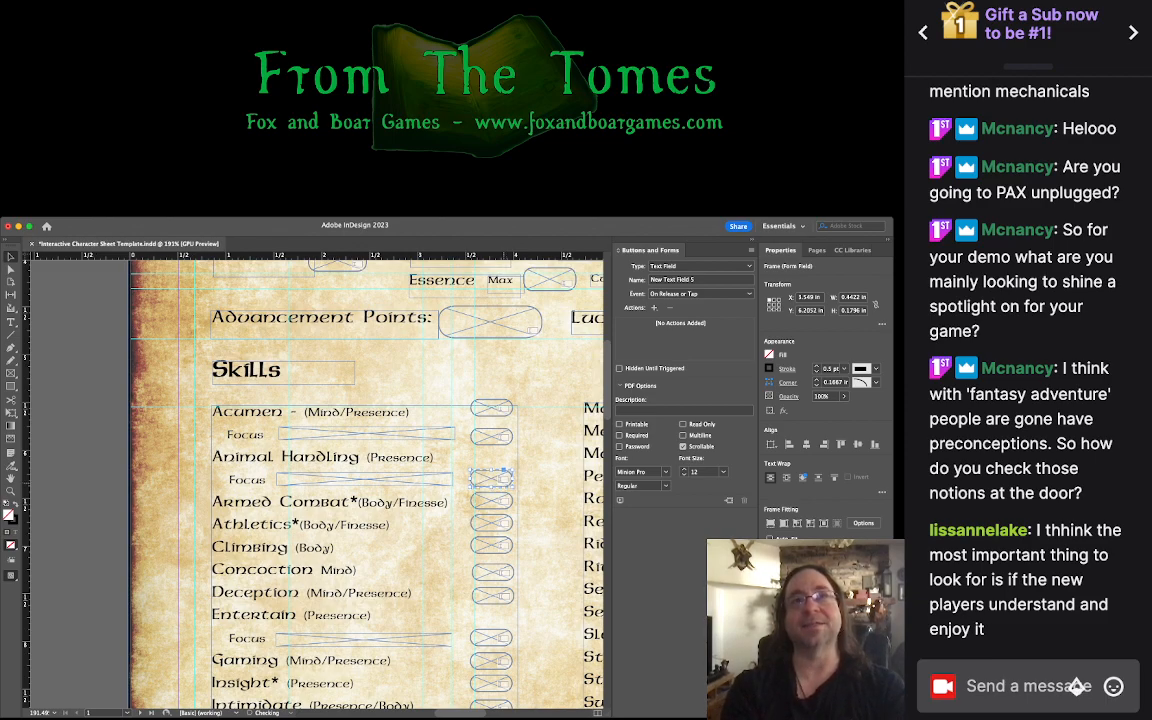
Step: Nudge the rating fields for Deception, Climbing and Athletics down slightly to sit level with their skill names
click(491, 501)
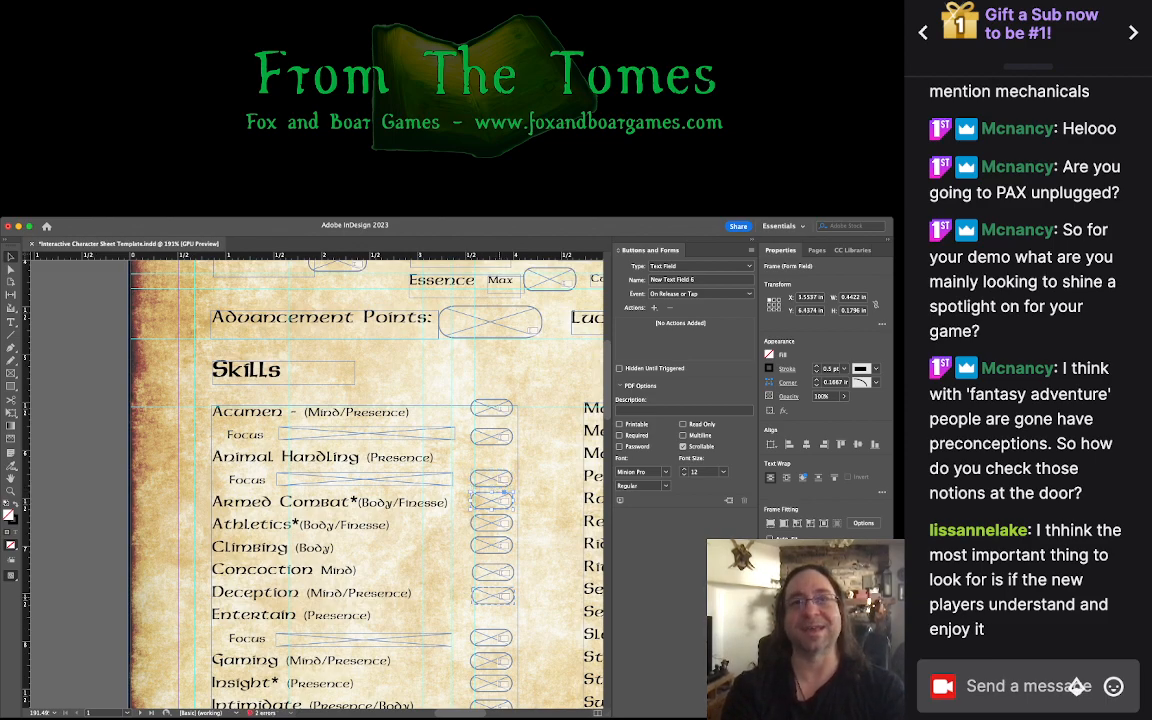
click(491, 595)
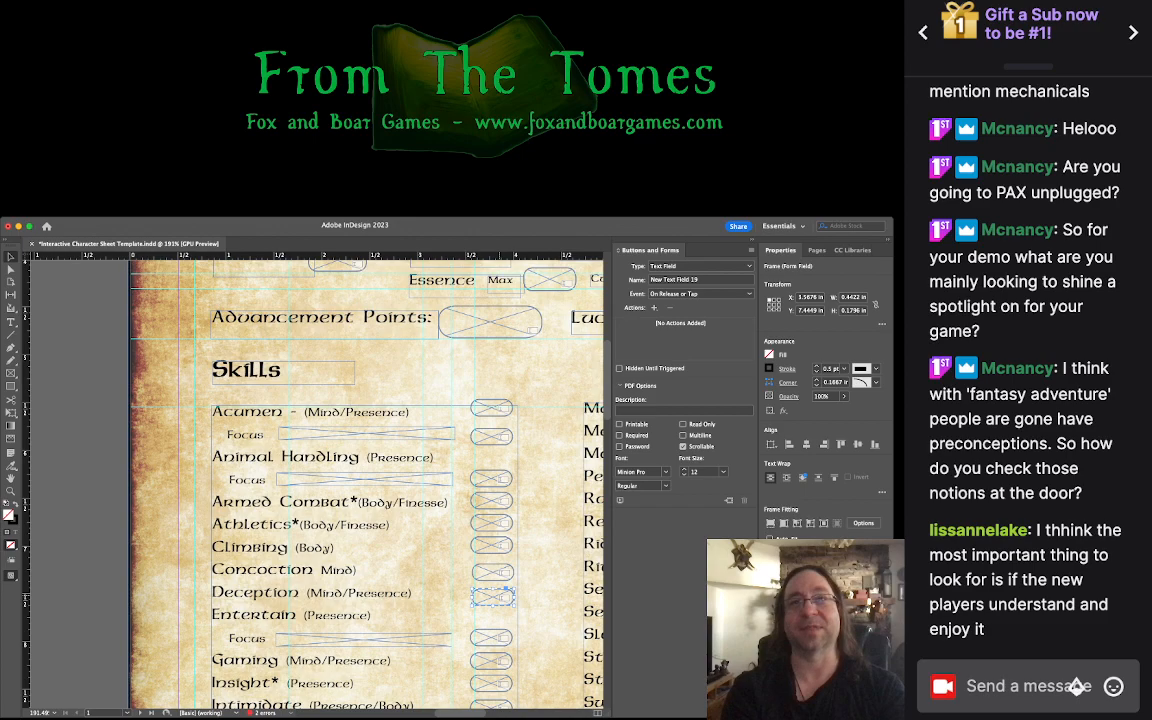
click(491, 547)
key(Down)
click(491, 523)
key(Down)
key(Down)
key(Down)
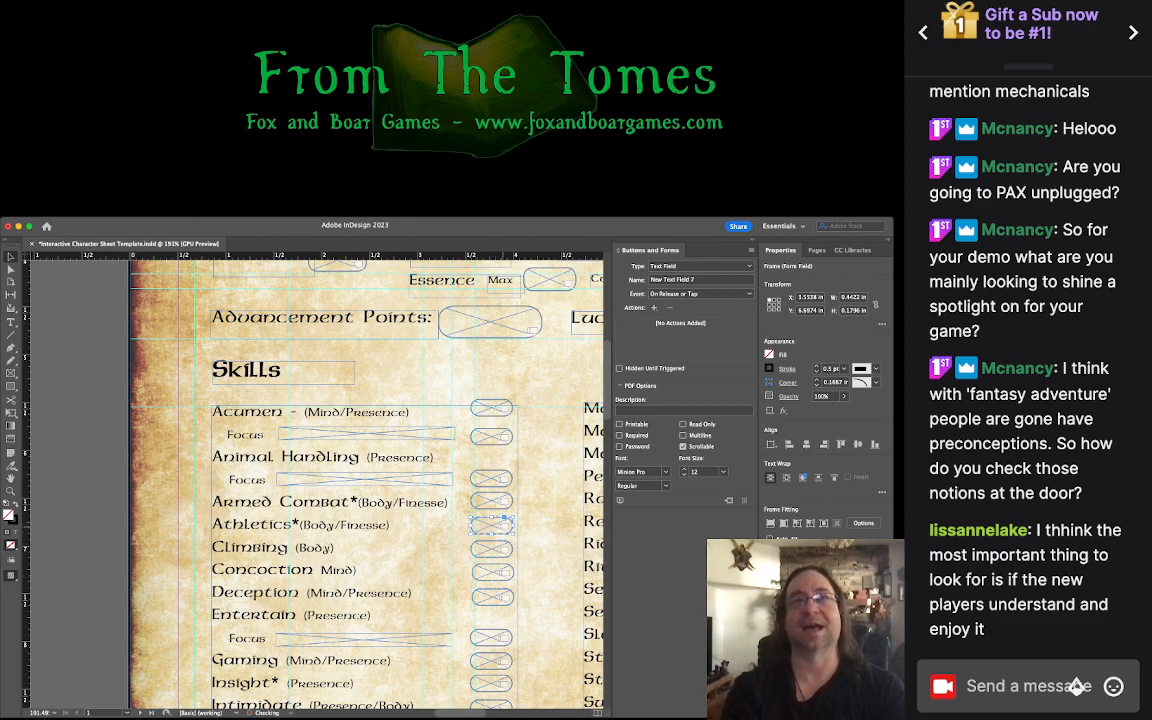
Step: Nudge the rating fields for Armed Combat and Animal Handling's Focus down slightly to match their text lines
click(506, 502)
key(Down)
key(Down)
key(Down)
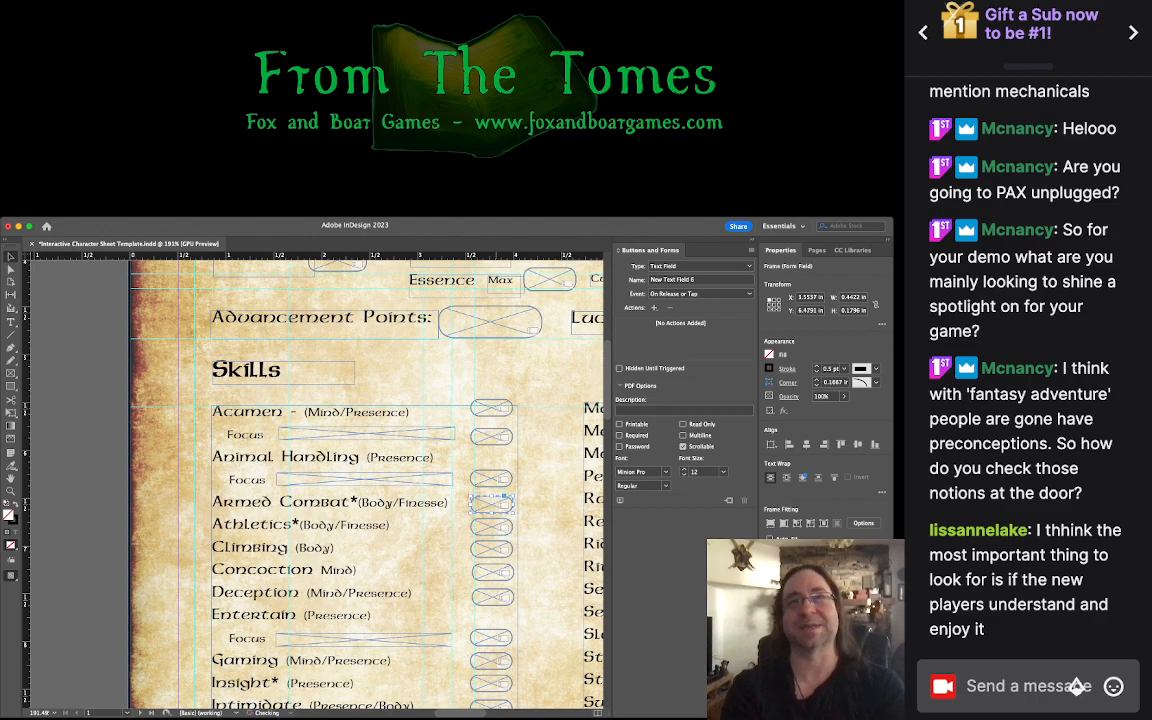
click(504, 481)
key(Down)
key(Down)
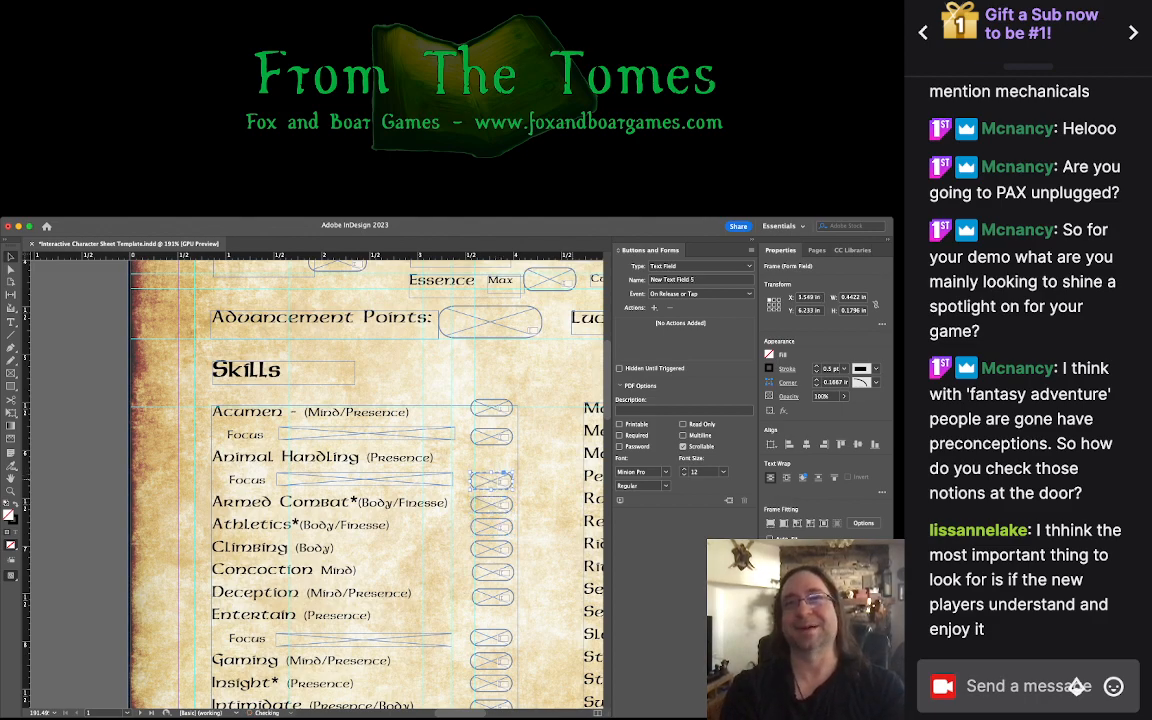
Step: Check the rating fields in the lower part of both Skills columns, including Insight and Gaming, against their skill names
scroll(370, 480, down, 5)
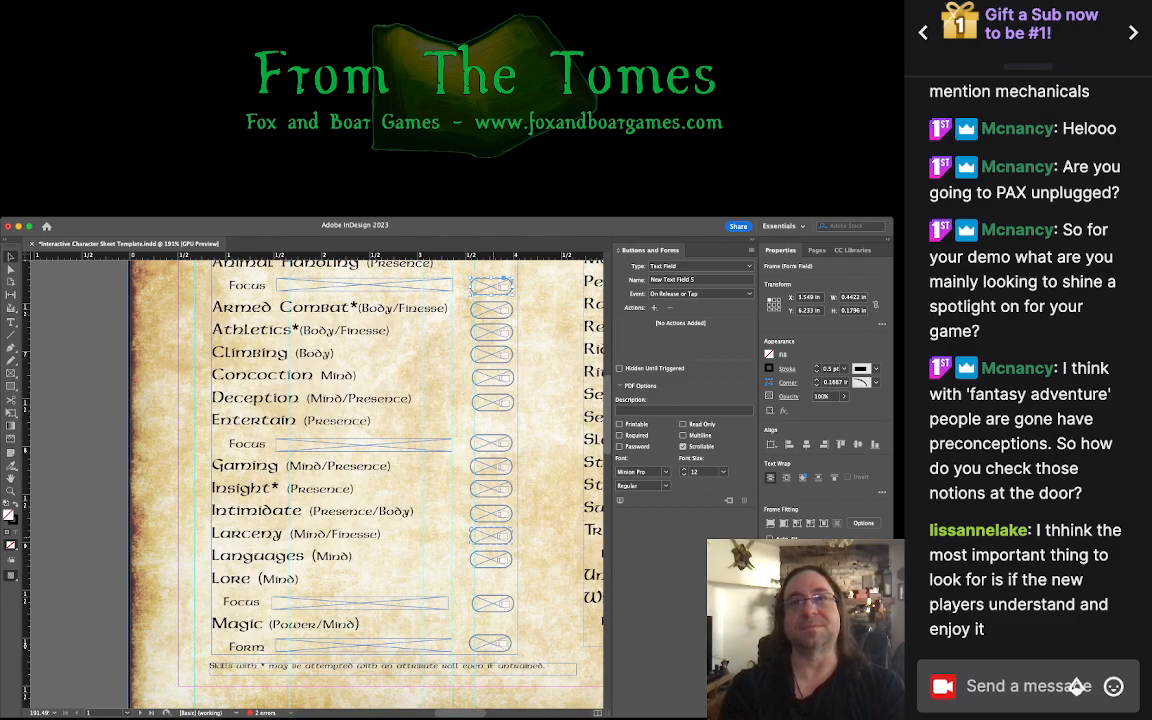
click(491, 489)
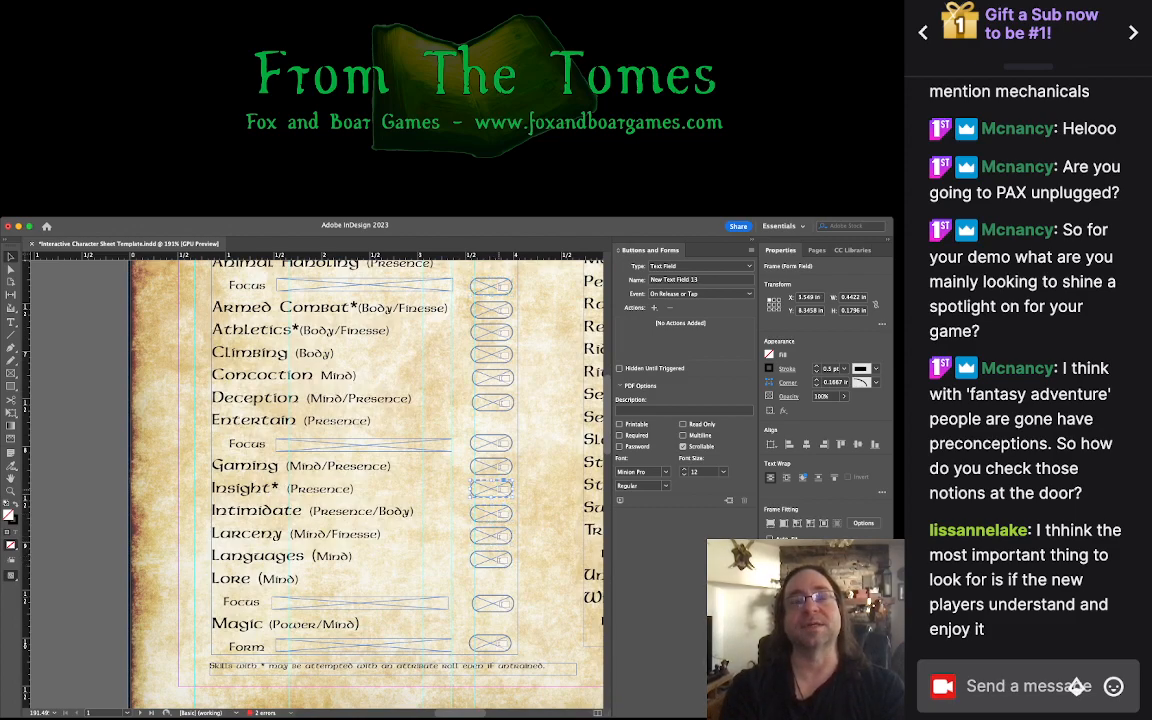
click(491, 466)
scroll(365, 460, down, 3)
scroll(365, 460, up, 2)
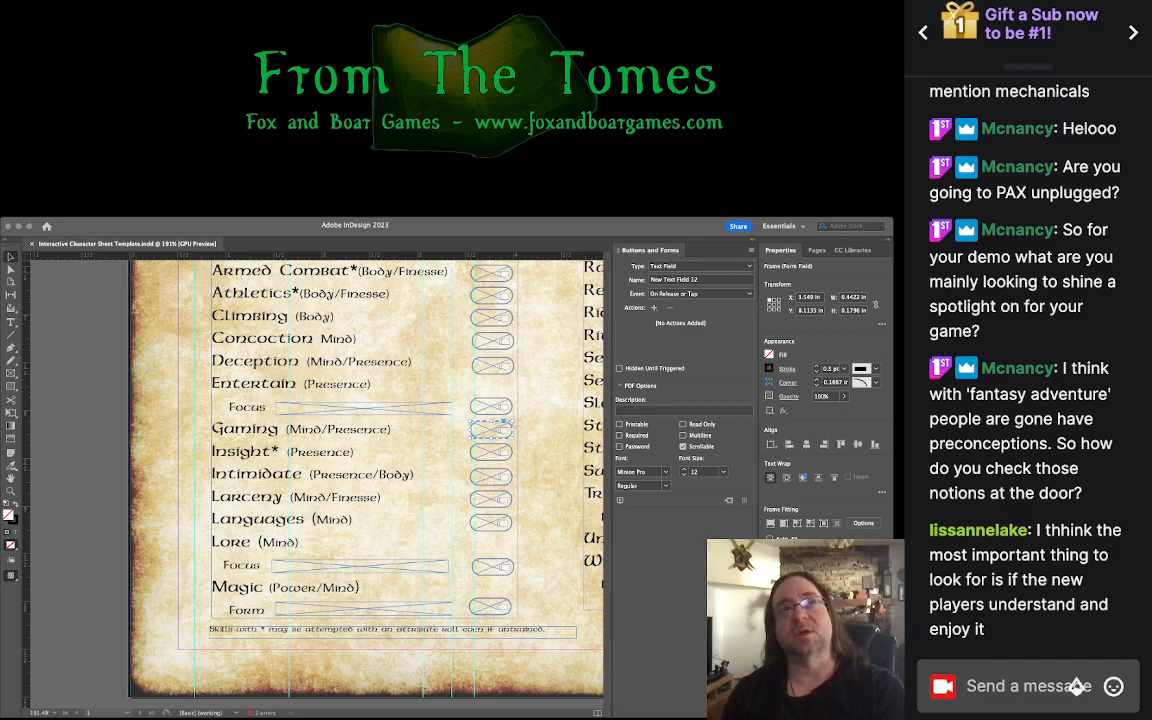
scroll(237, 475, down, 4)
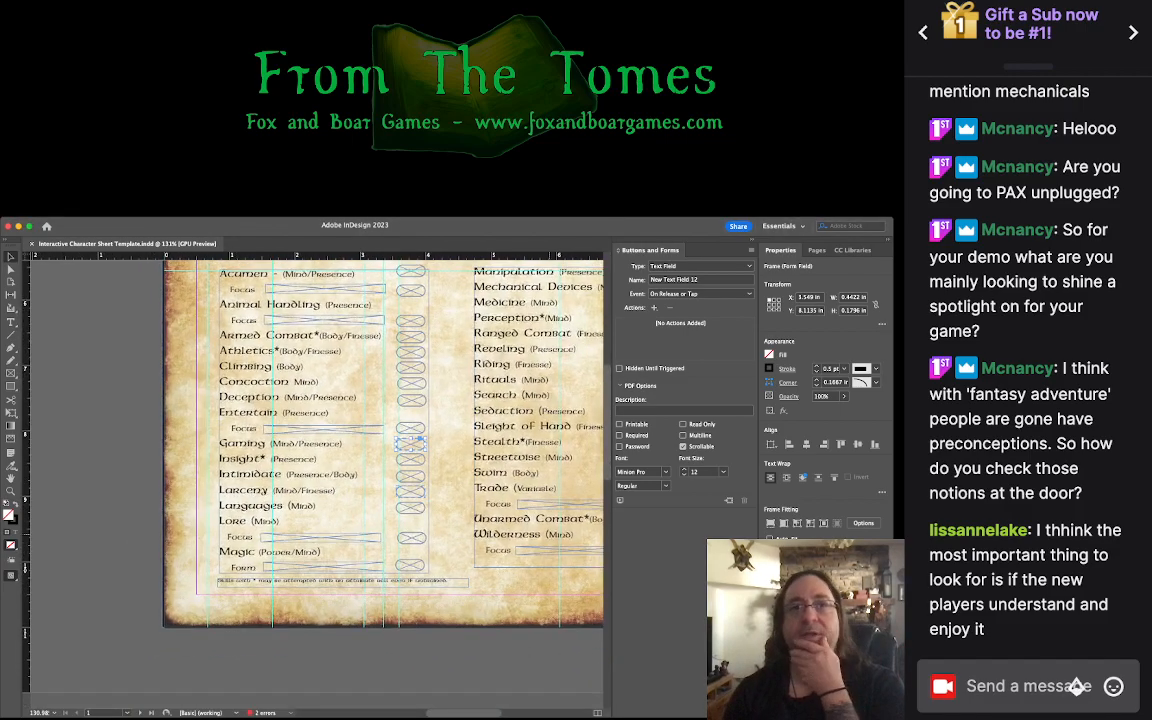
scroll(325, 440, right, 3)
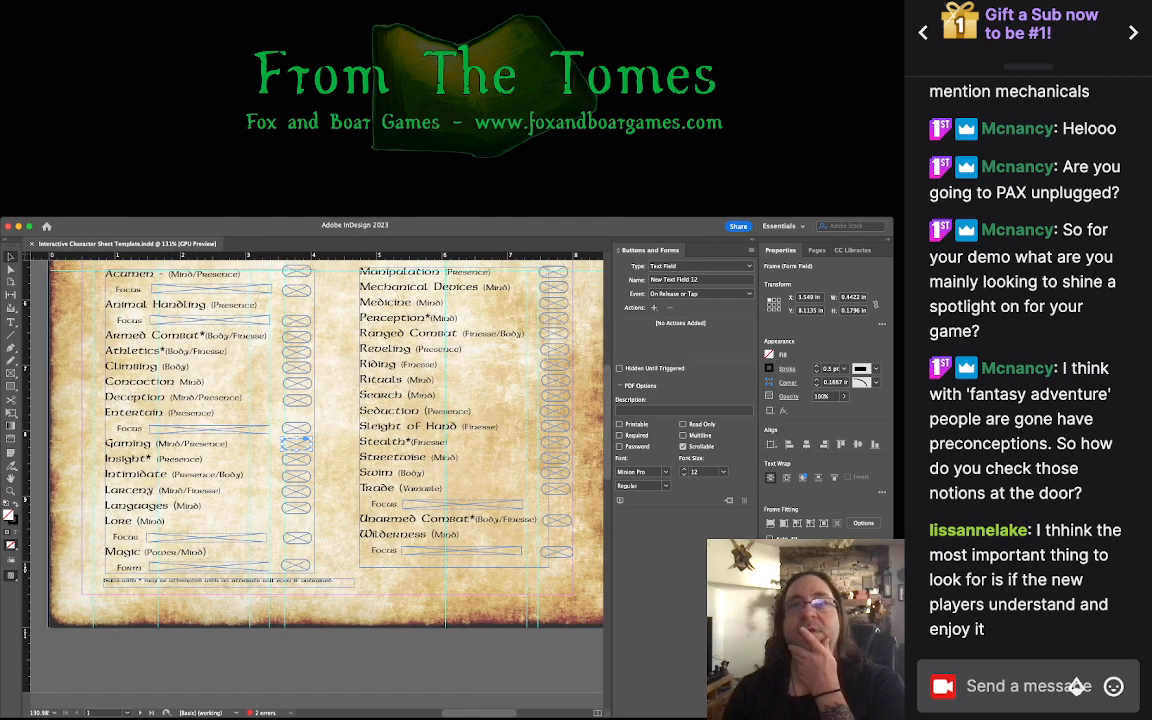
Step: Look over the second page from Hero Name and Gifts down to Weapons/Attacks, Armor and Currency for layout problems
scroll(325, 440, down, 12)
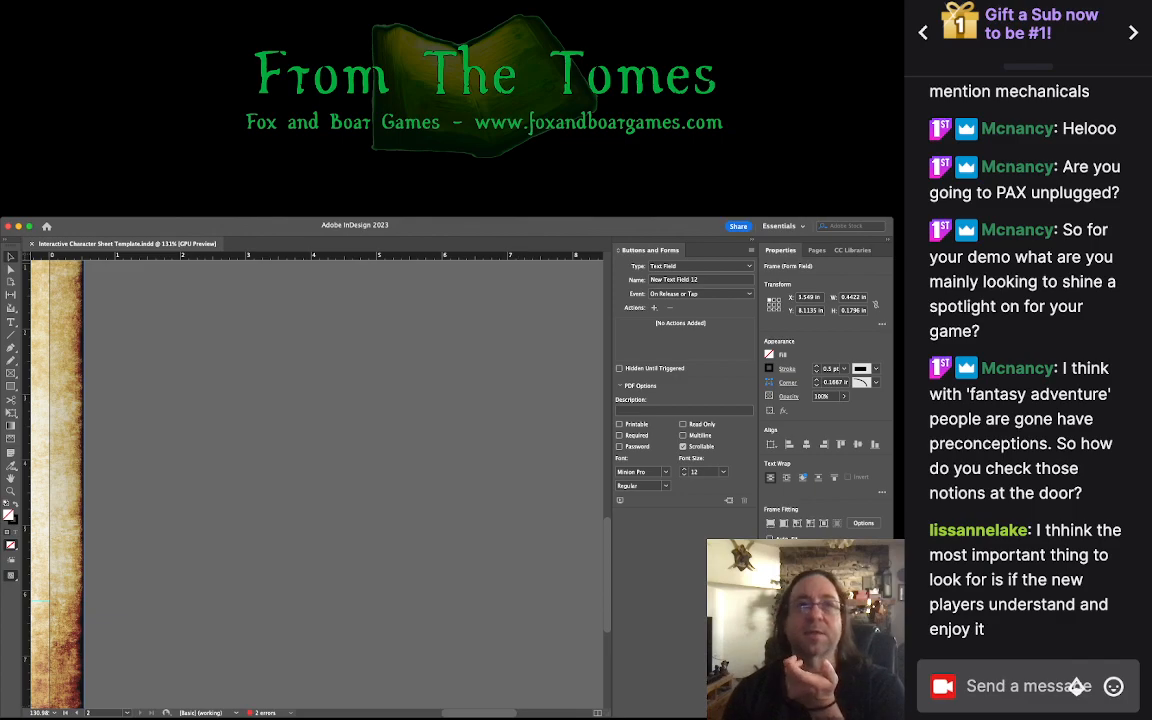
scroll(315, 480, left, 10)
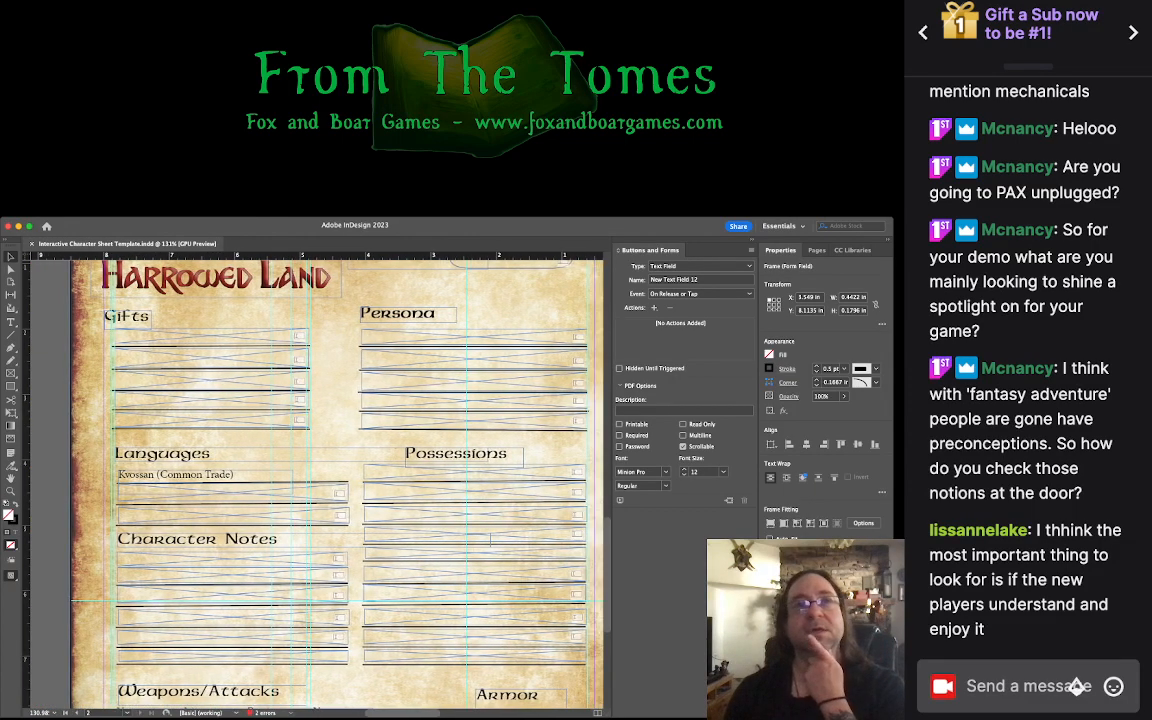
scroll(325, 480, right, 1)
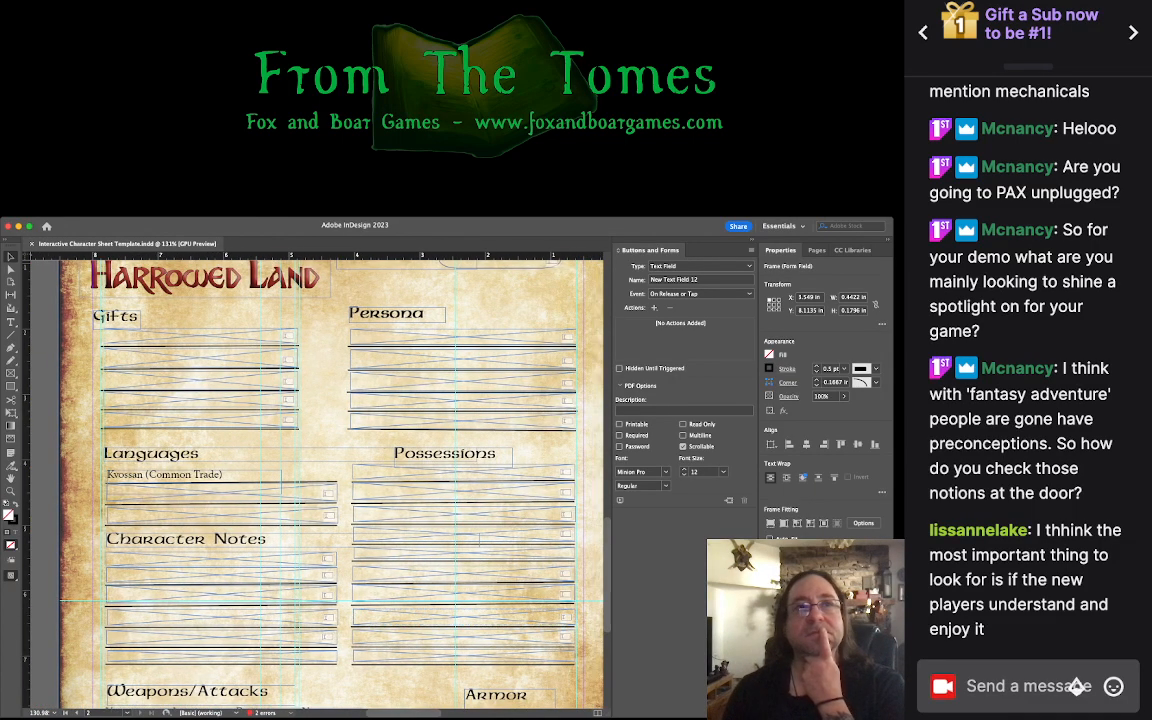
scroll(330, 480, down, 5)
scroll(330, 480, down, 10)
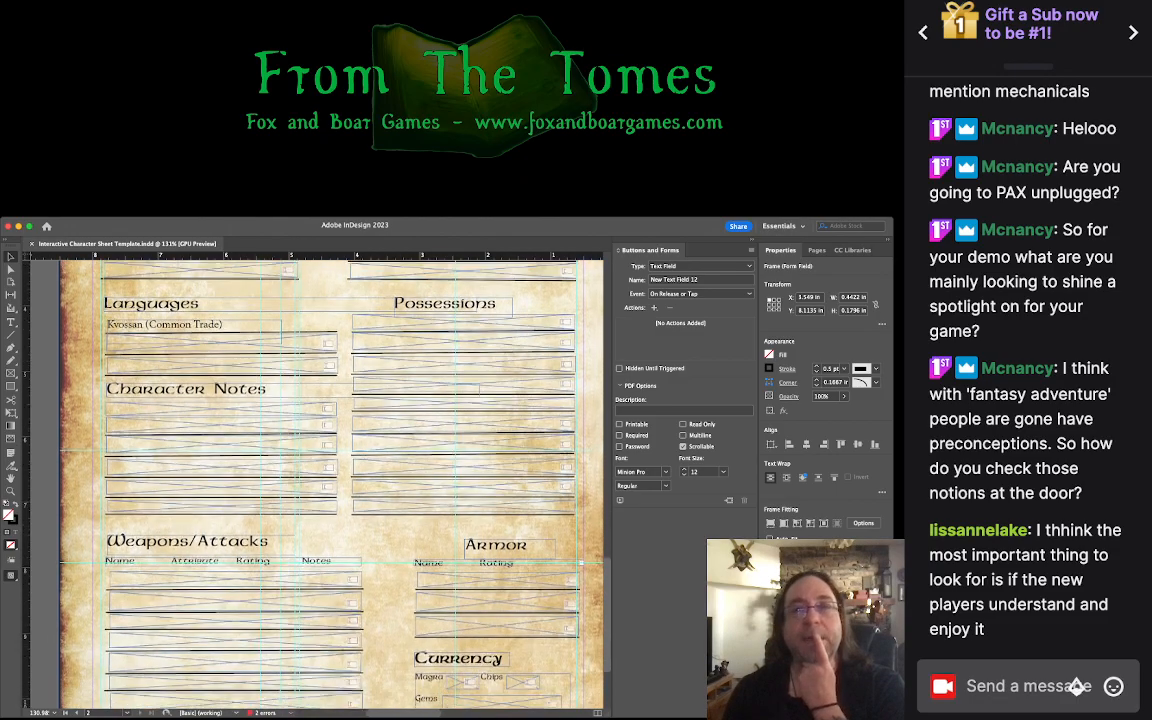
scroll(330, 480, up, 7)
scroll(330, 480, up, 20)
scroll(330, 480, down, 15)
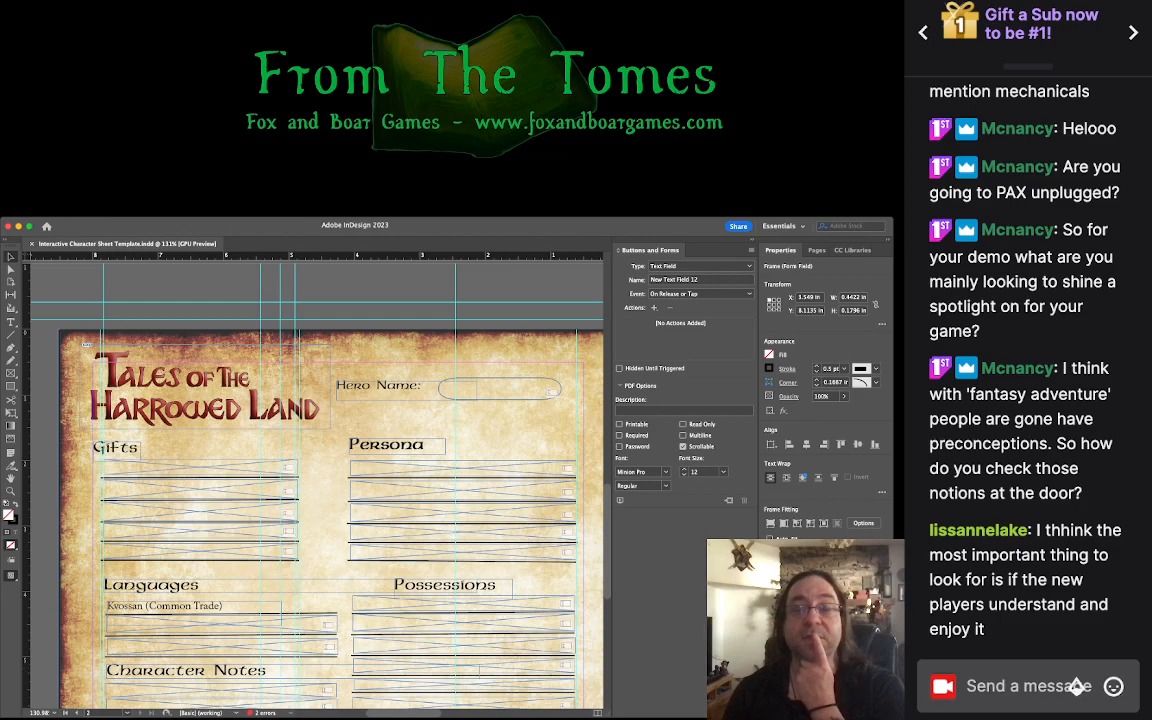
scroll(330, 480, right, 10)
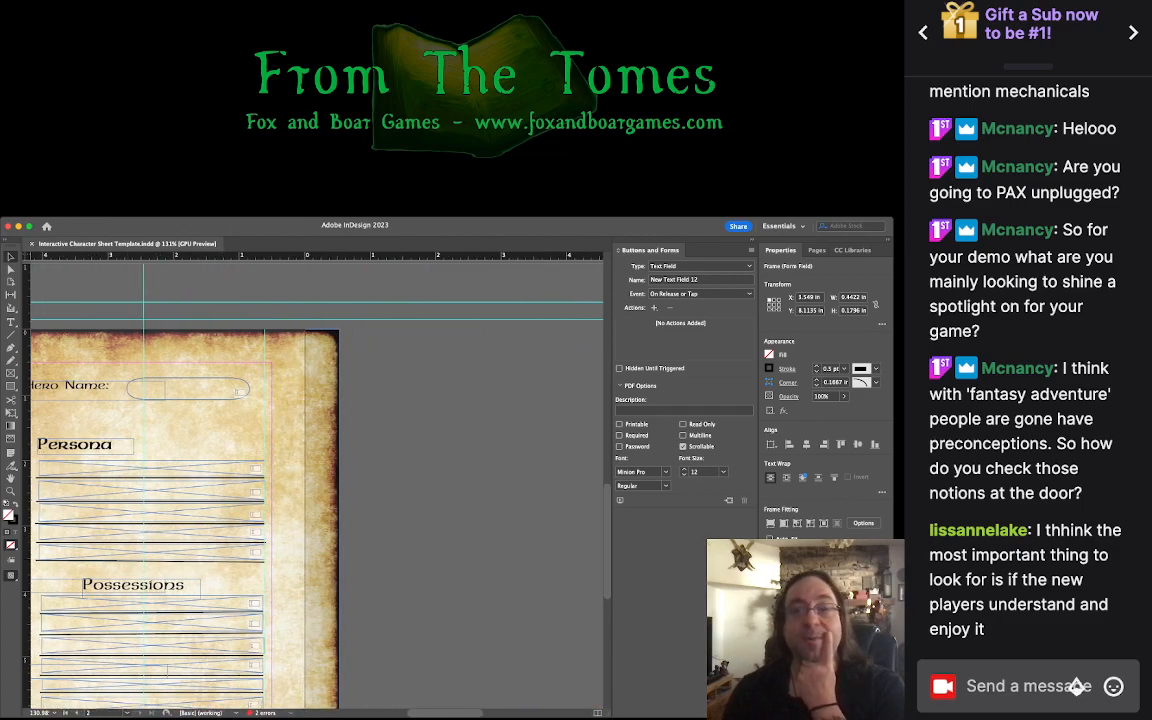
scroll(330, 480, right, 10)
scroll(330, 480, up, 8)
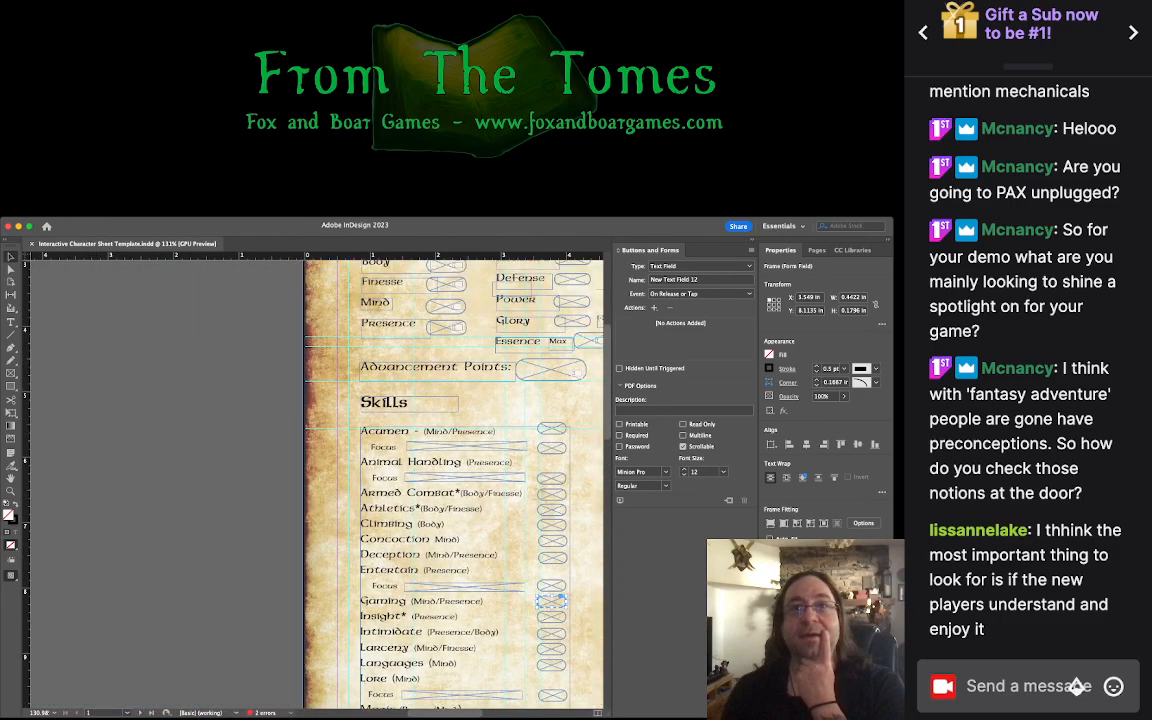
Step: Nudge Acumen's rating field and its Focus rating field down slightly to line up with their text
key(super+shift+a)
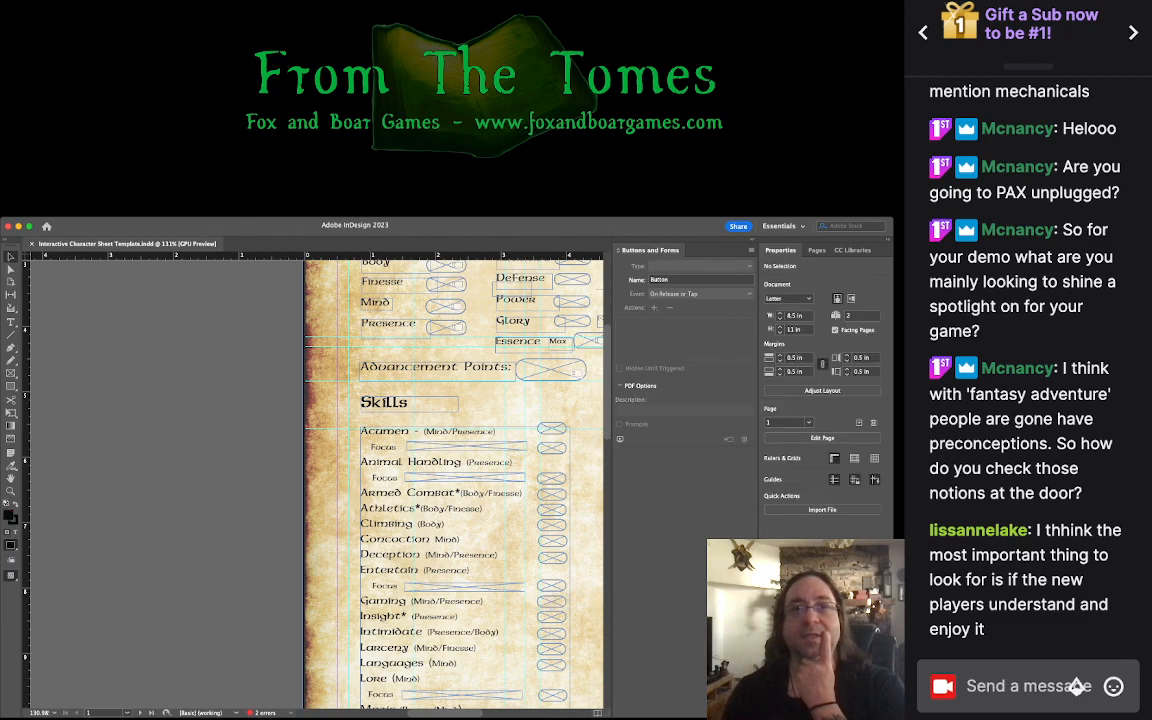
scroll(330, 480, left, 8)
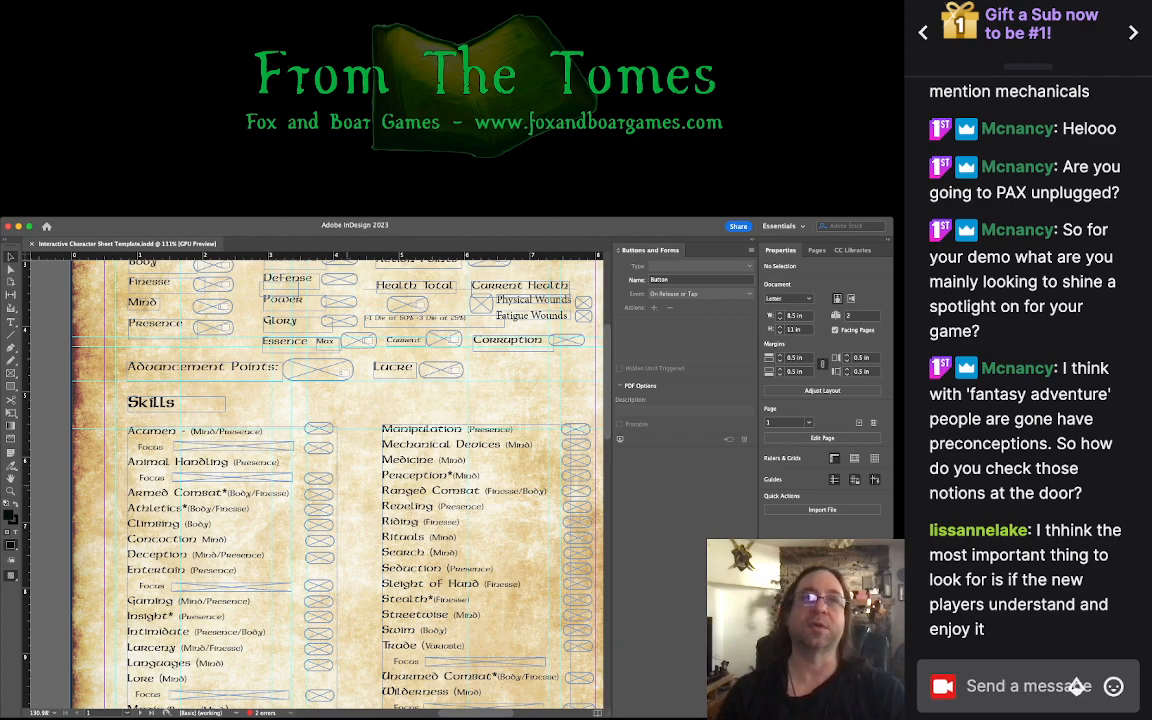
click(320, 448)
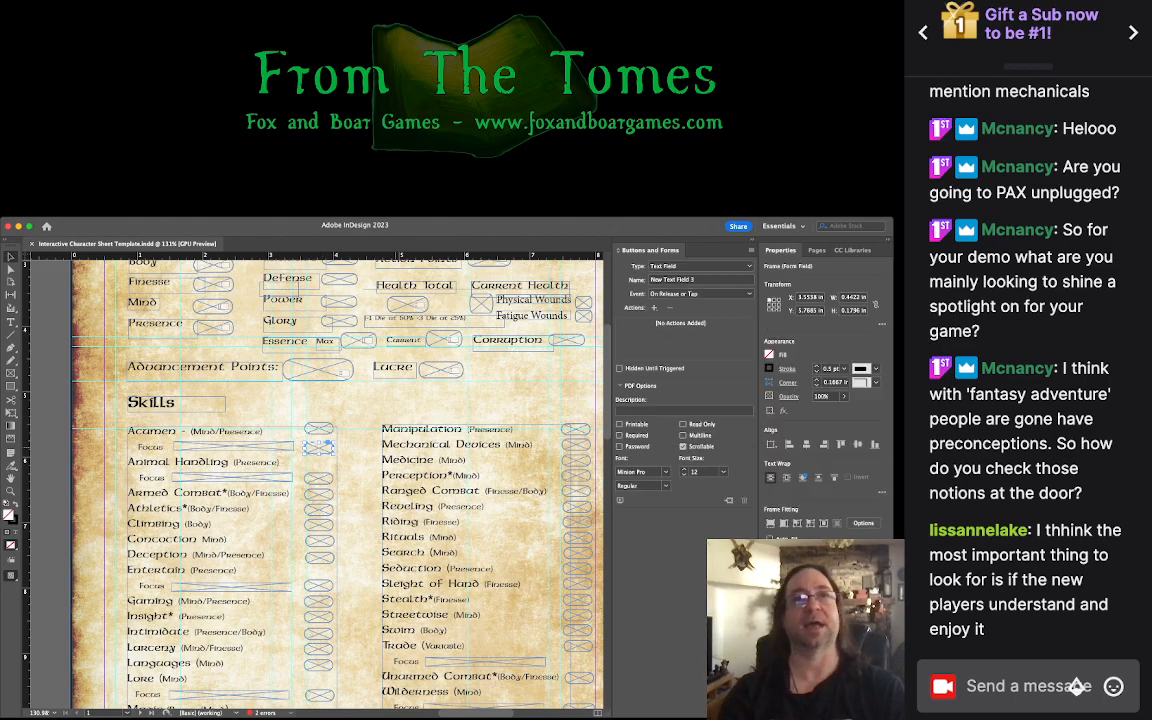
click(319, 429)
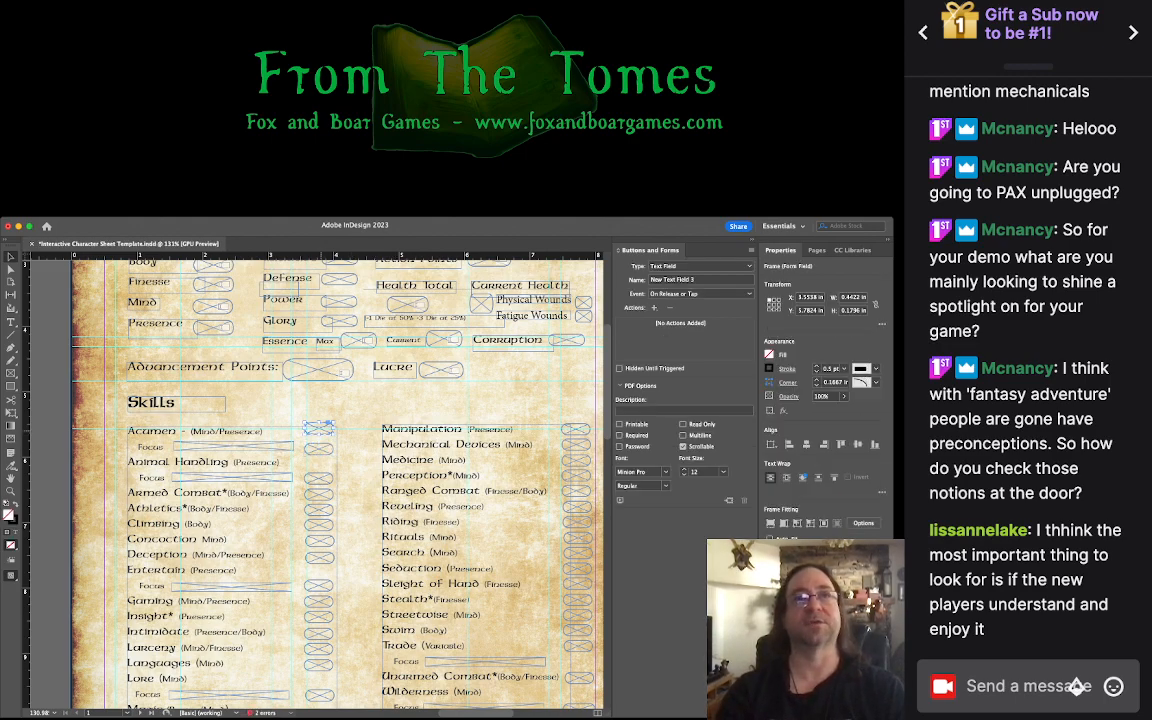
key(Down)
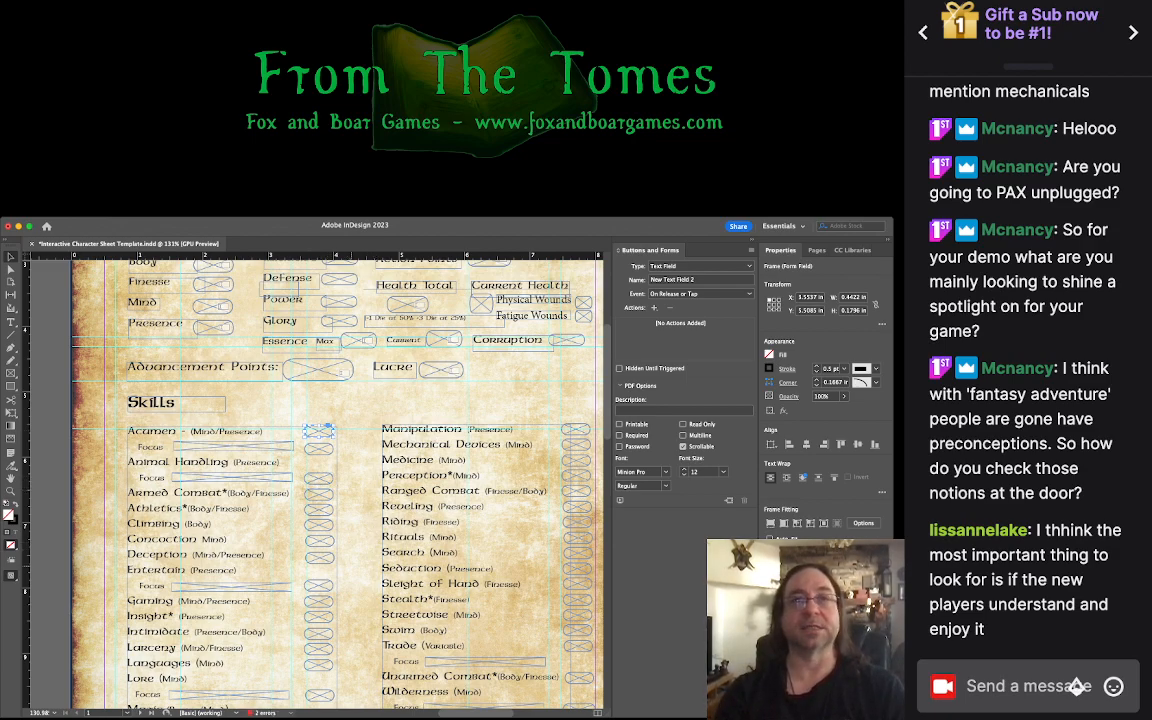
Step: Fine-tune the positions of the rating fields for Entertain's Focus, Gaming, Insight and Intimidate beside their lines
click(319, 586)
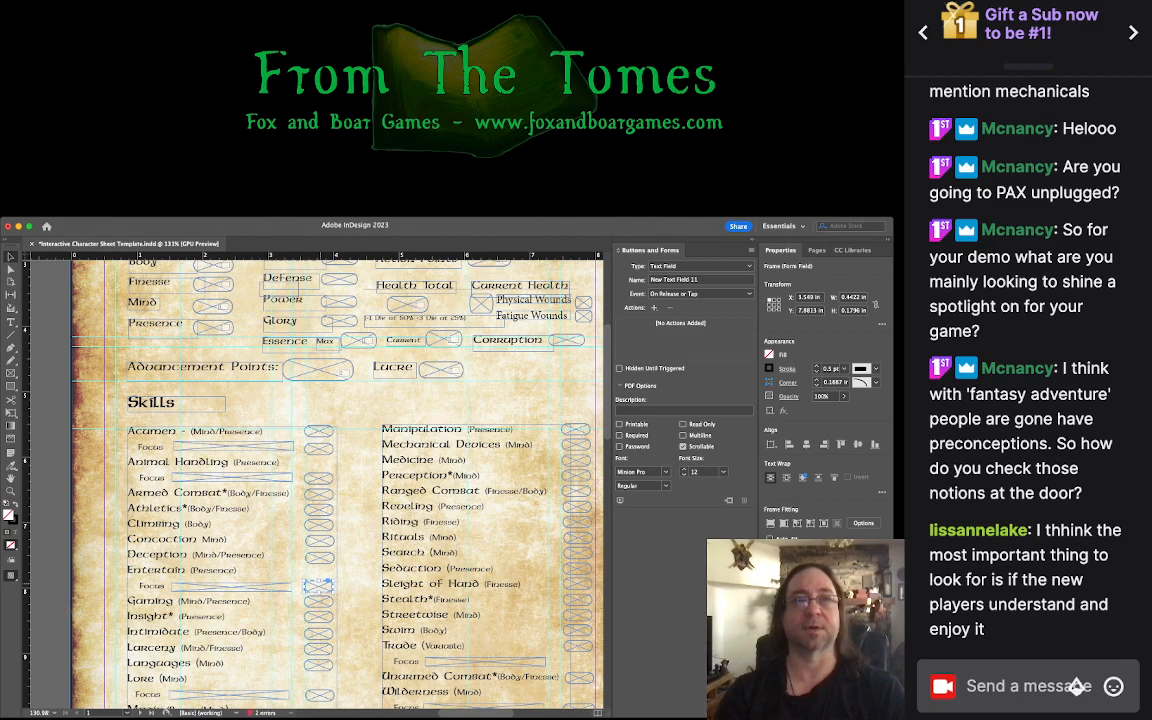
click(318, 601)
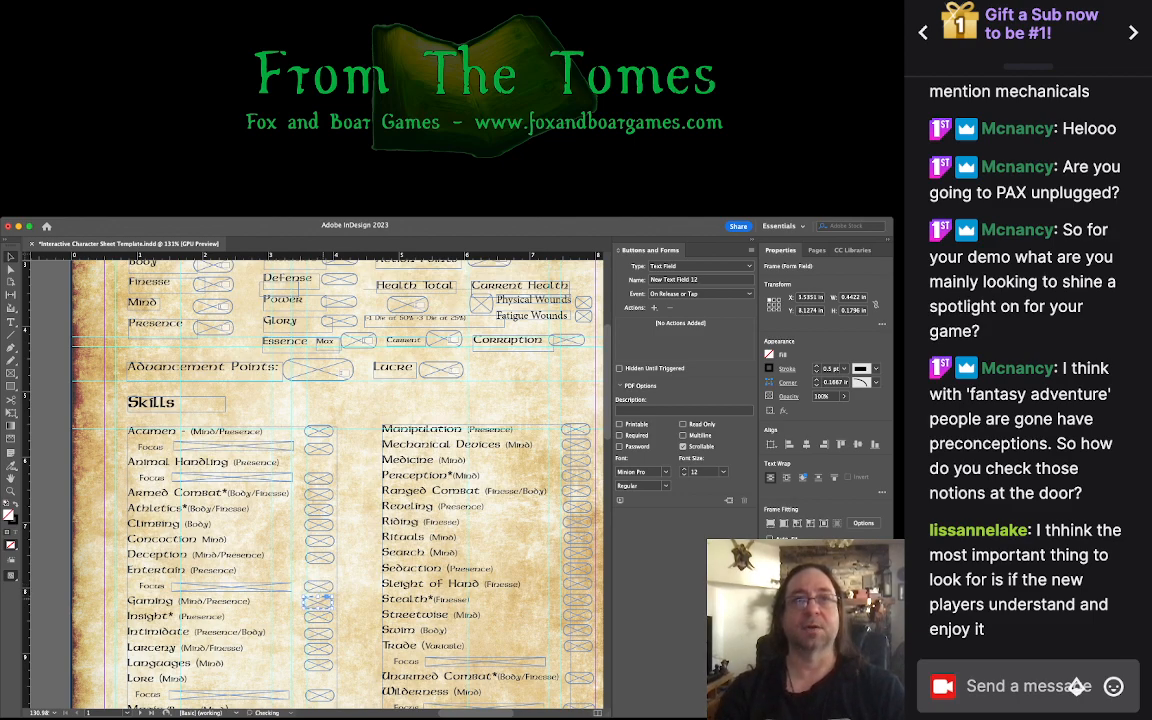
click(318, 616)
click(318, 631)
key(Escape)
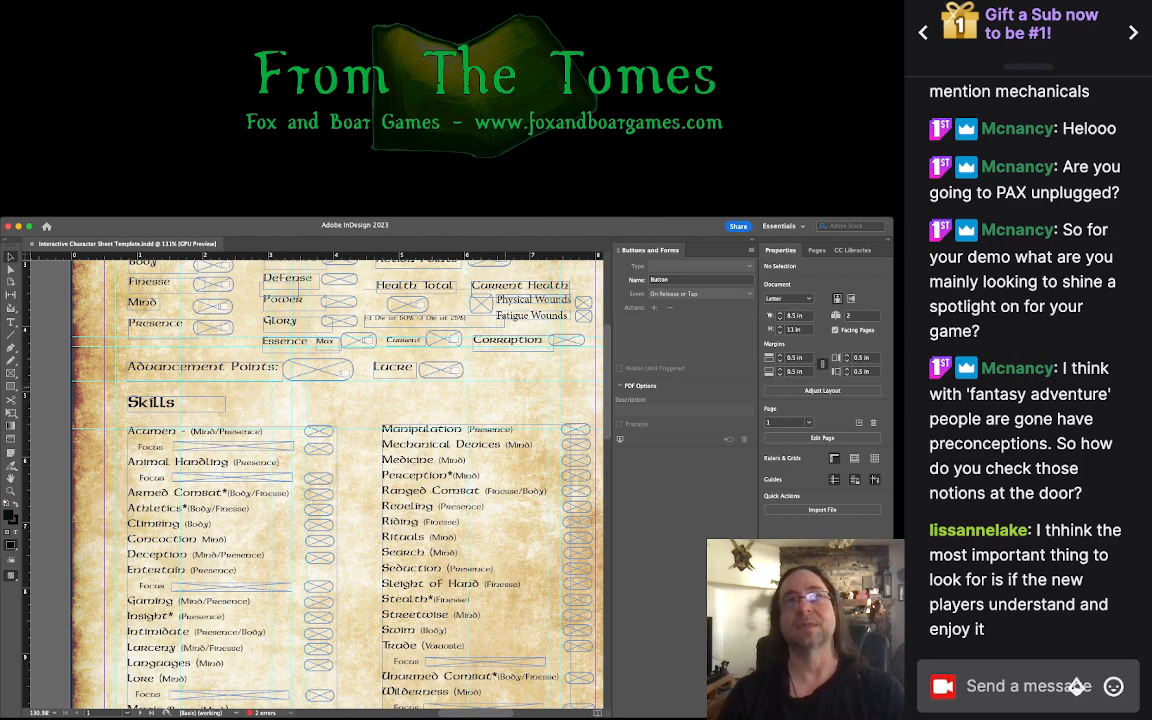
Step: Nudge the small field beside Physical Wounds up slightly so it lines up with its label under Current Health
scroll(335, 480, up, 5)
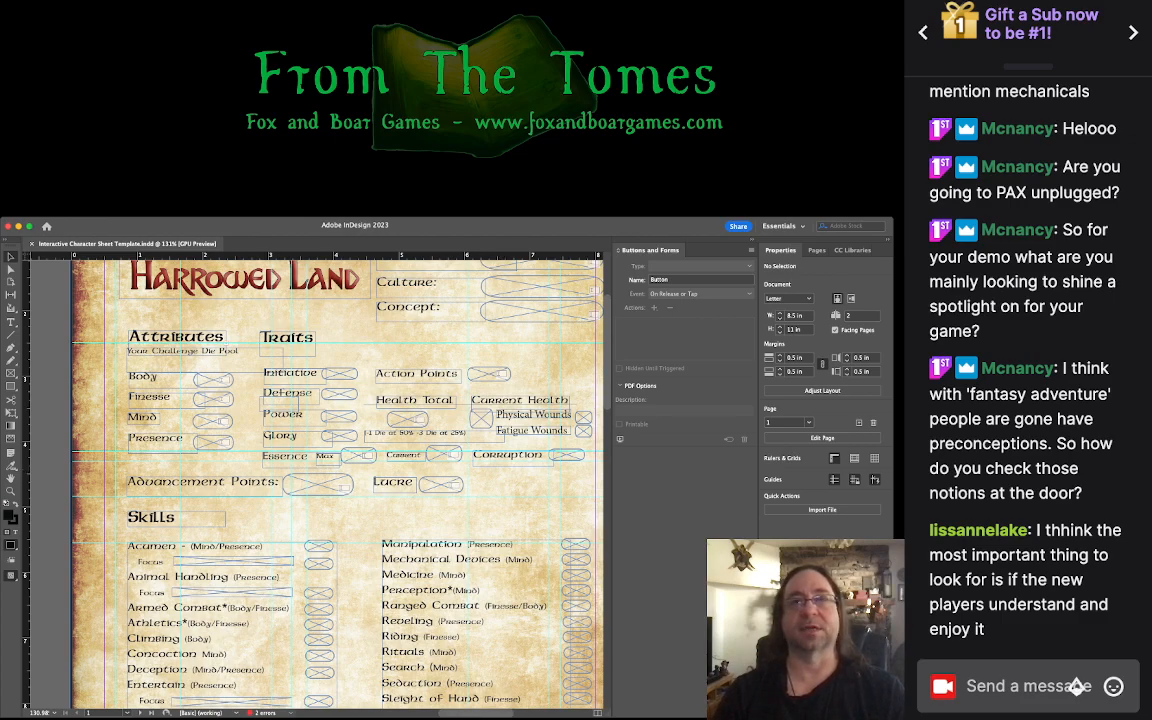
scroll(335, 480, right, 3)
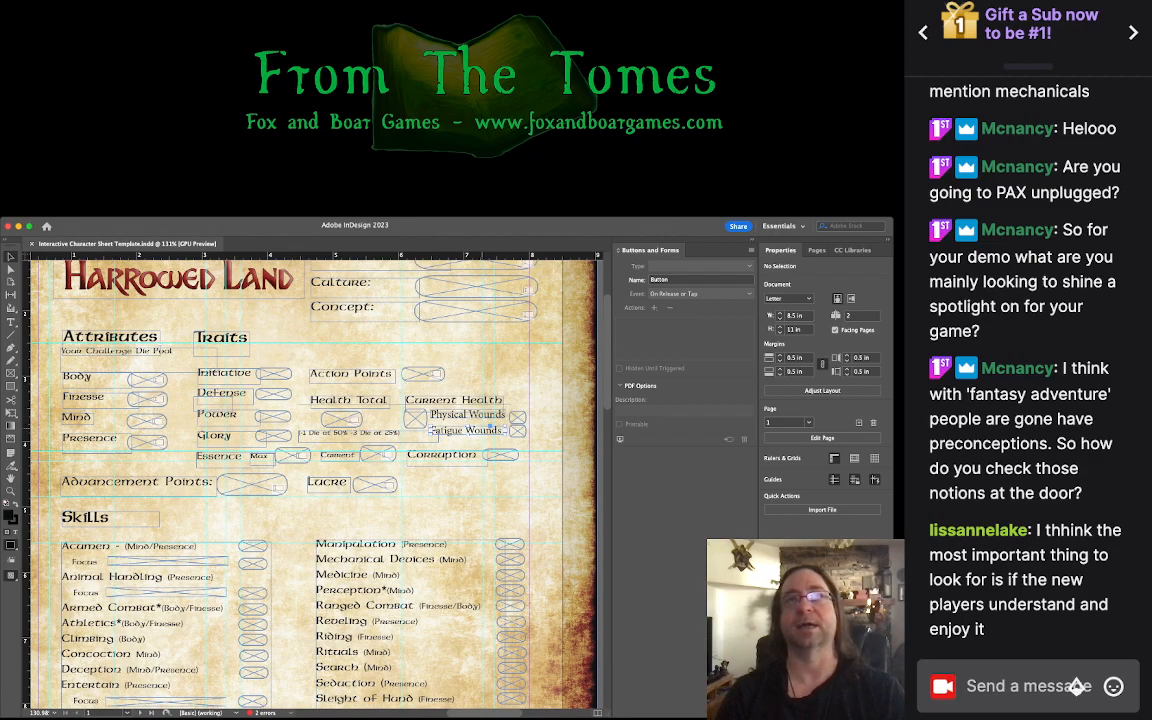
click(432, 430)
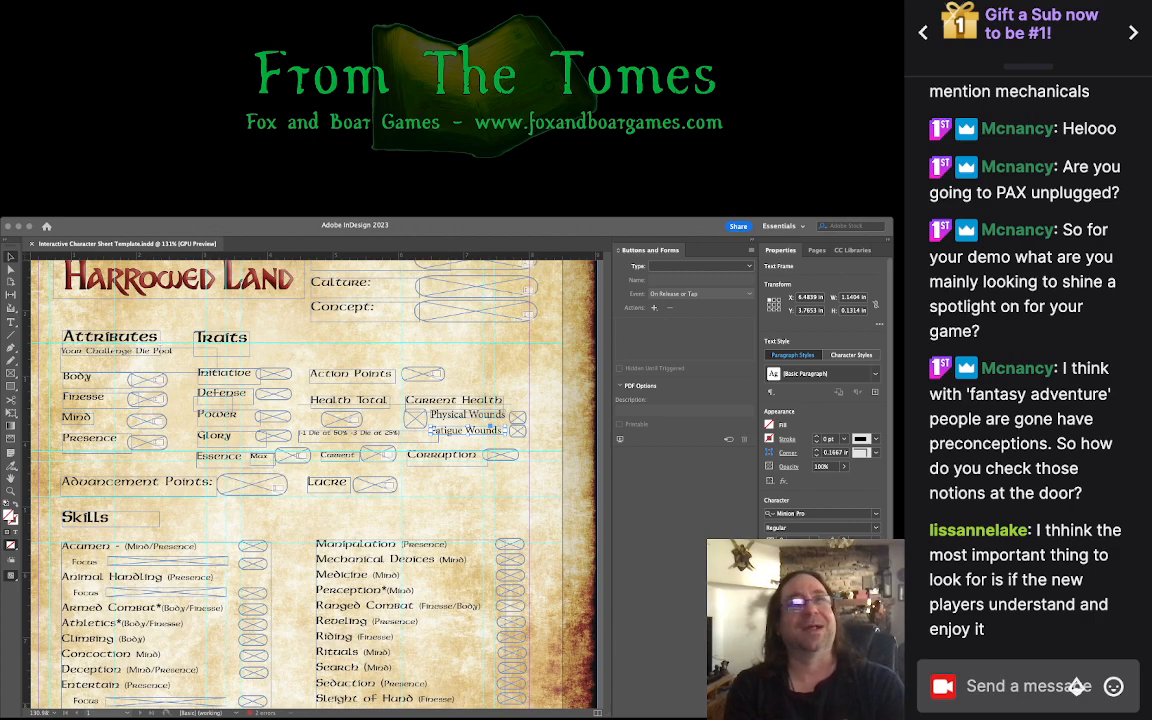
key(shift+super+a)
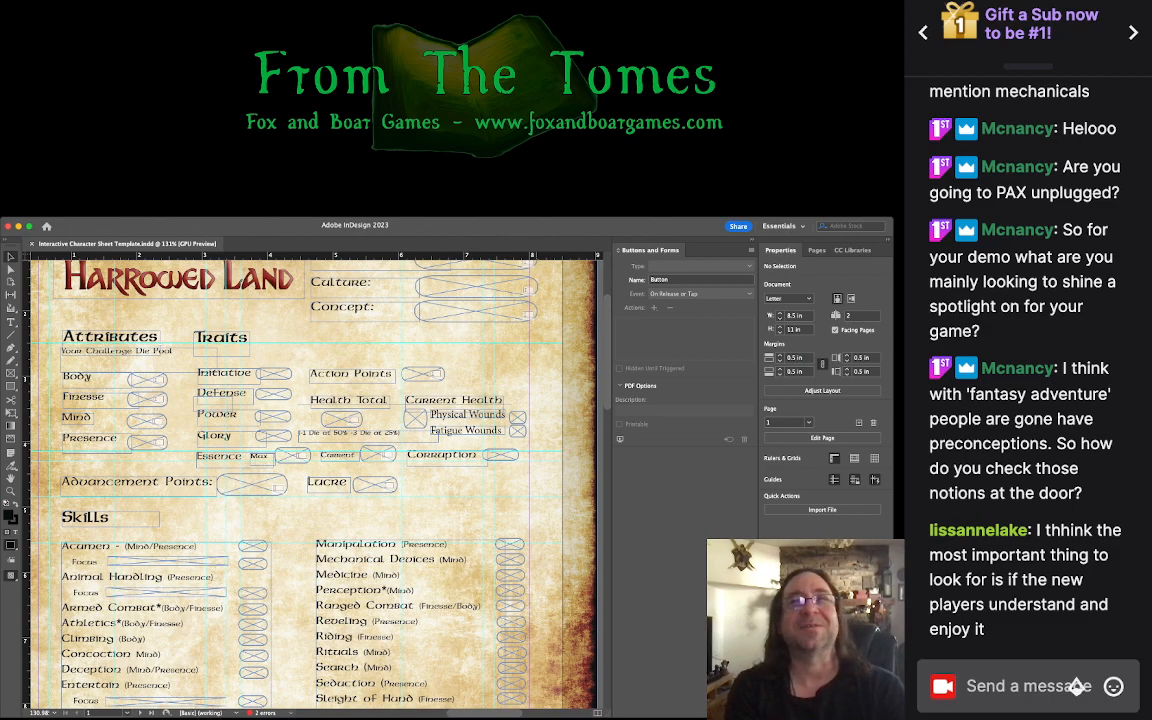
click(516, 415)
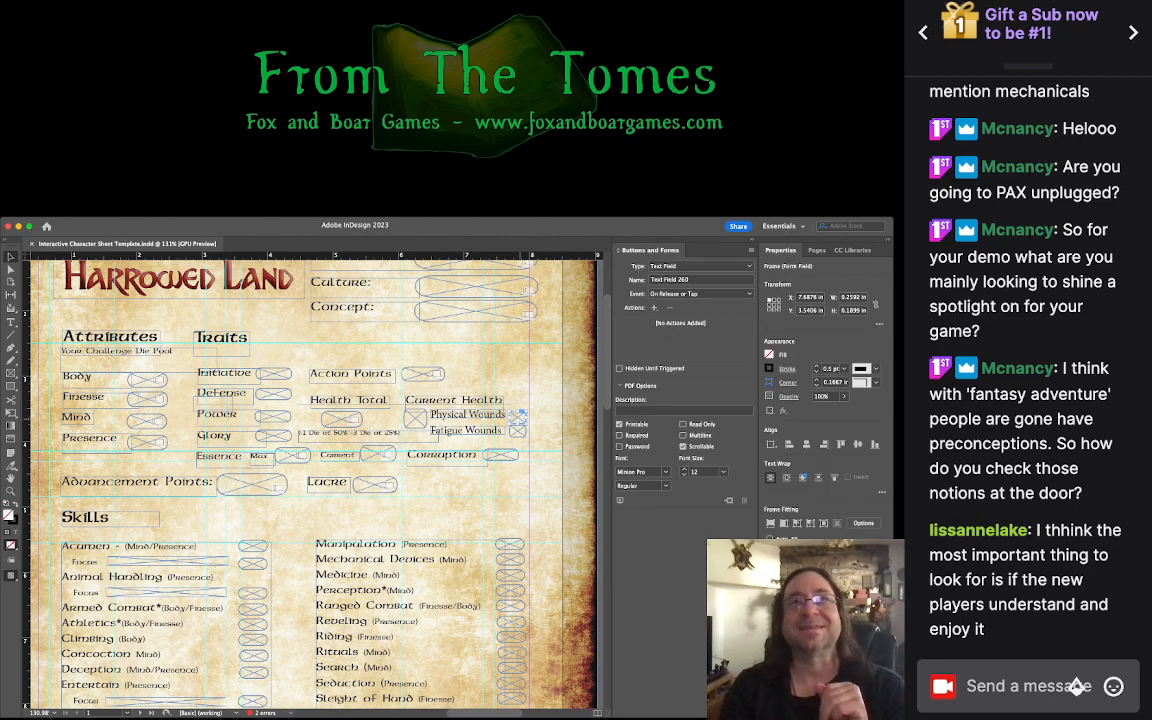
key(Up)
key(Up)
key(Up)
key(Down)
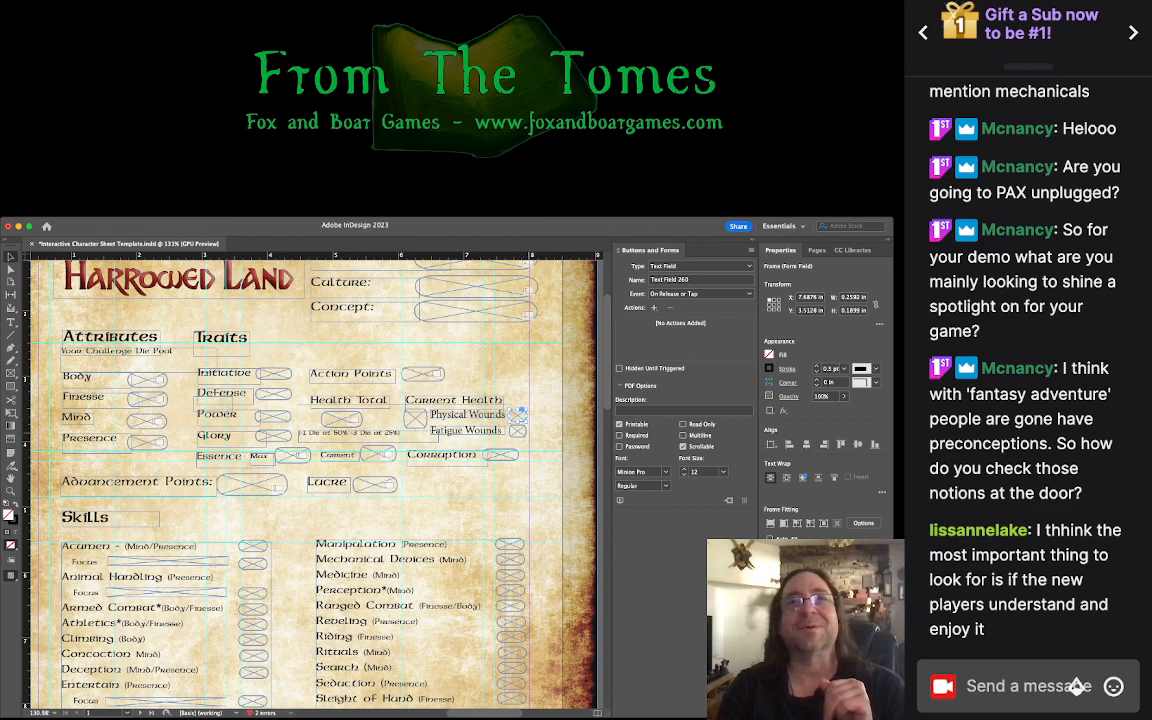
click(470, 380)
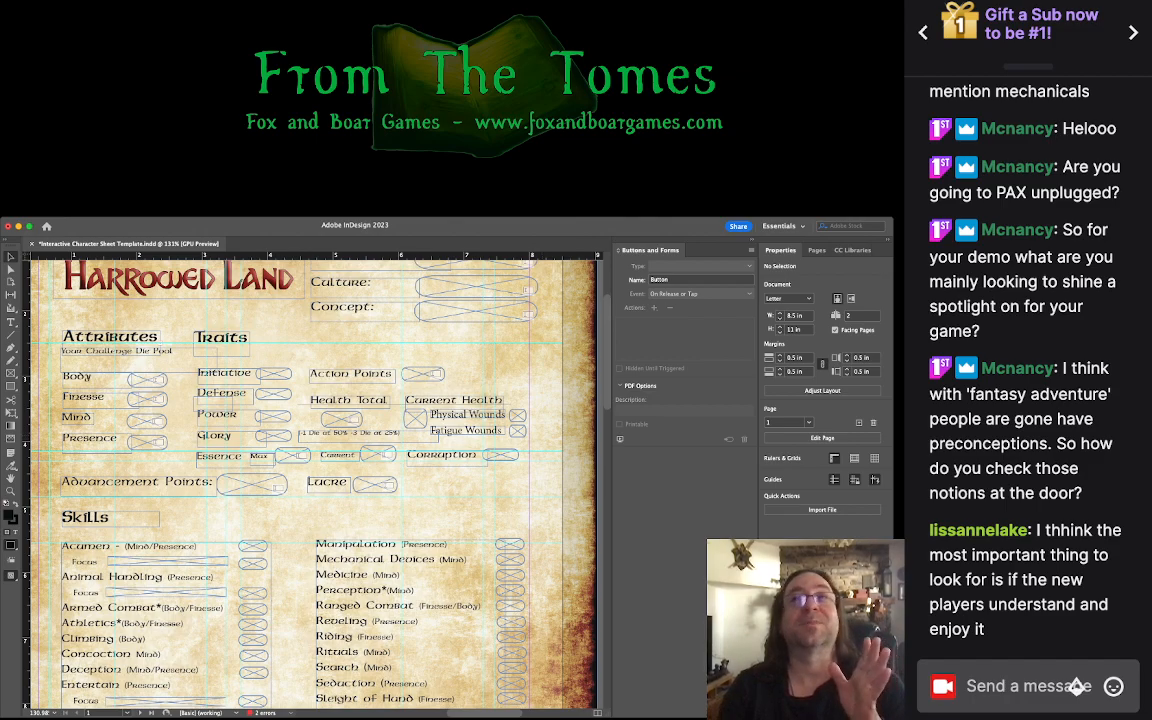
scroll(312, 485, down, 2)
scroll(312, 485, up, 4)
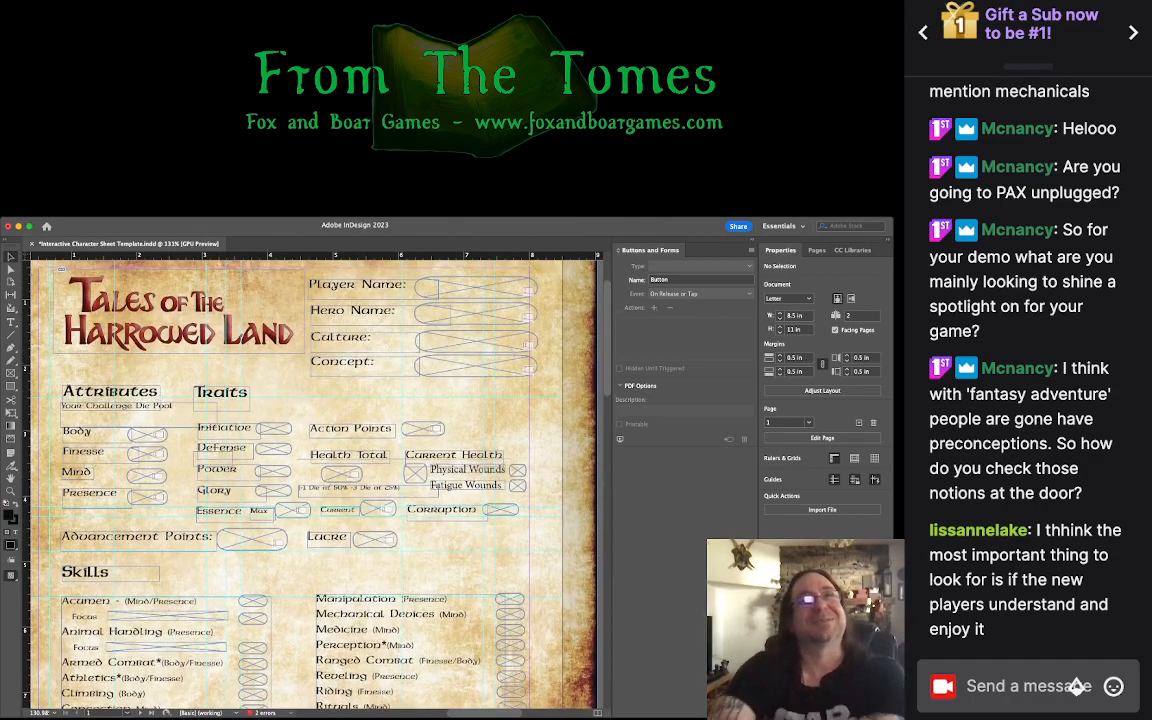
scroll(312, 485, up, 1)
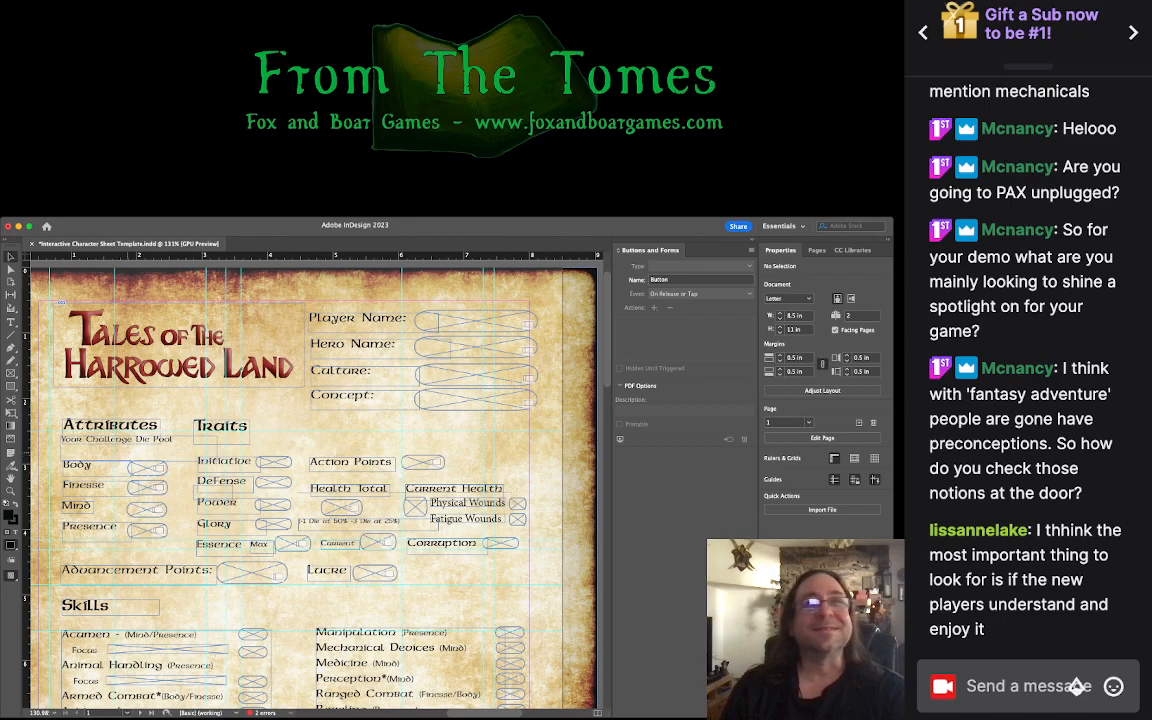
click(127, 441)
key(super+shift+a)
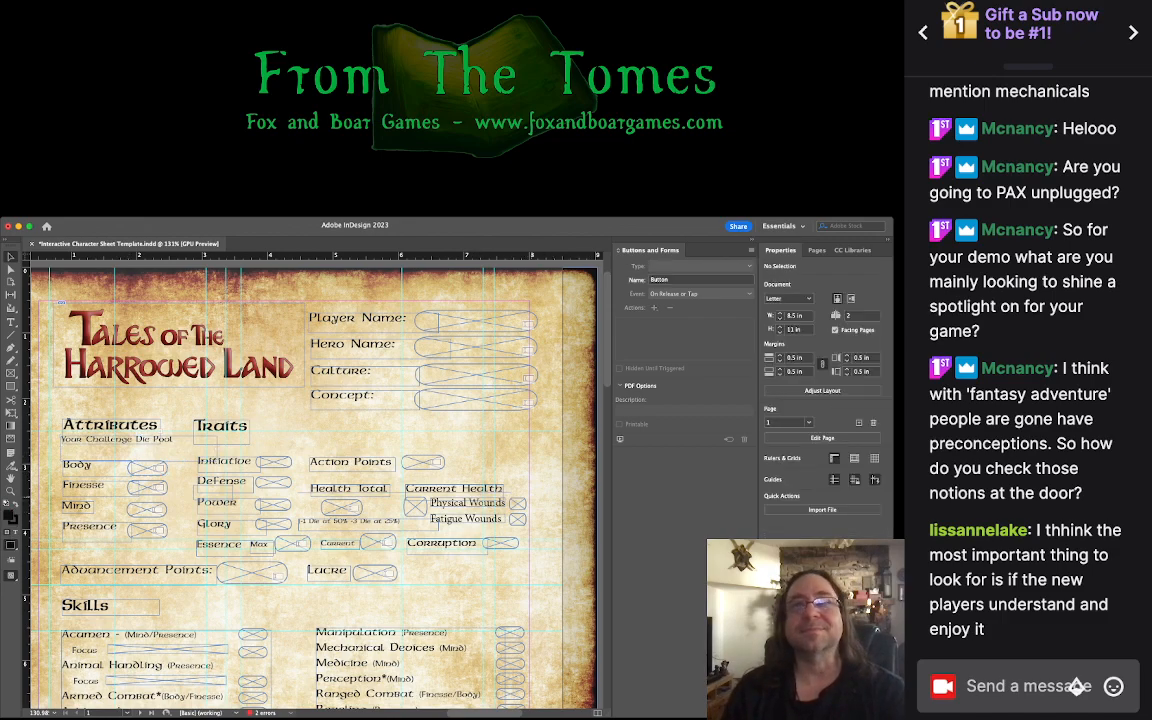
Step: Look over the first page from the Attributes and Traits sections down to the end of the Skills list
scroll(310, 480, down, 3)
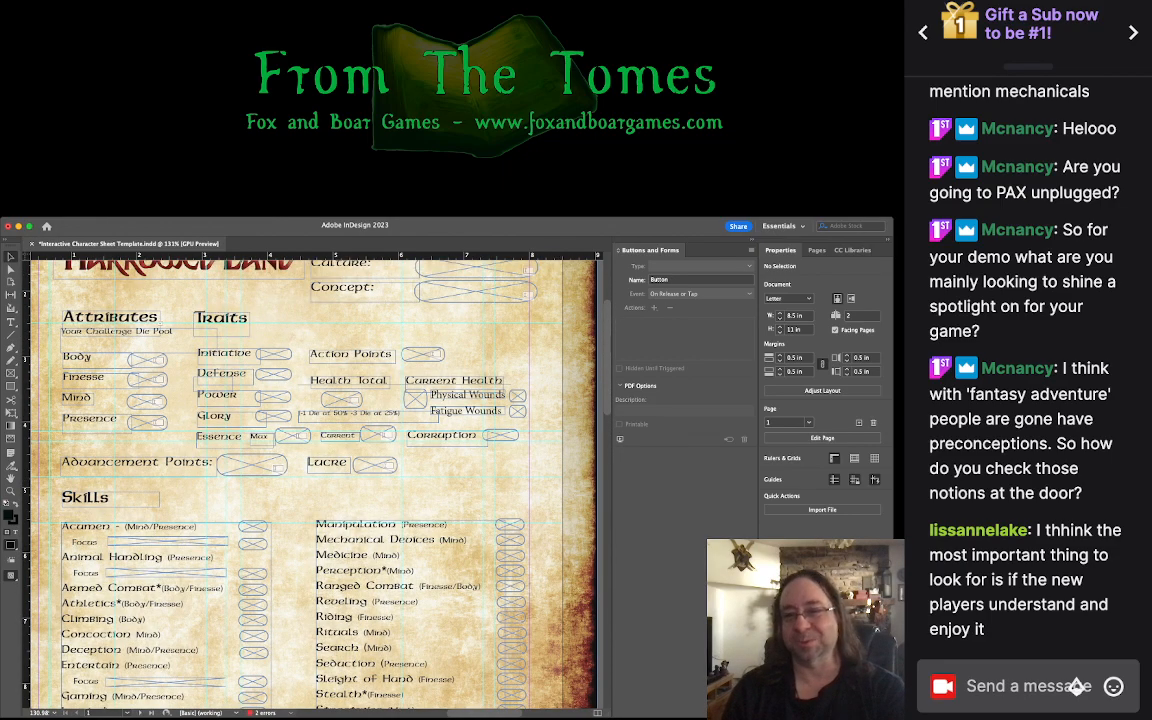
key(super+Tab)
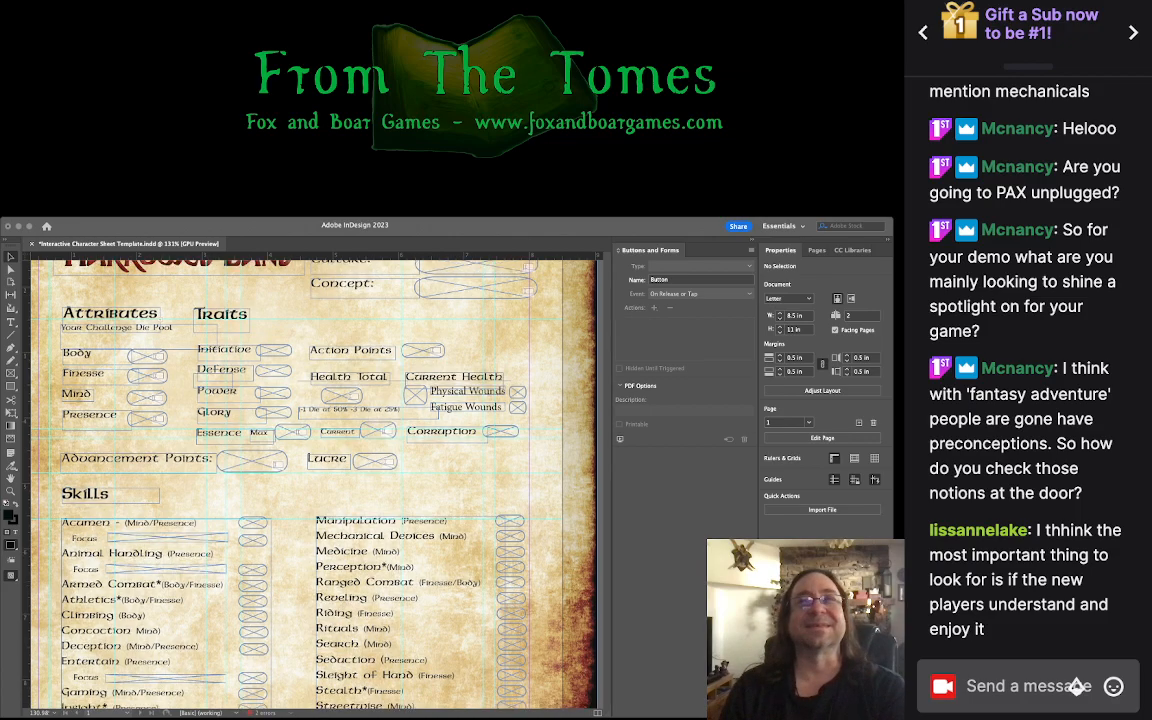
scroll(310, 480, down, 8)
scroll(310, 480, up, 12)
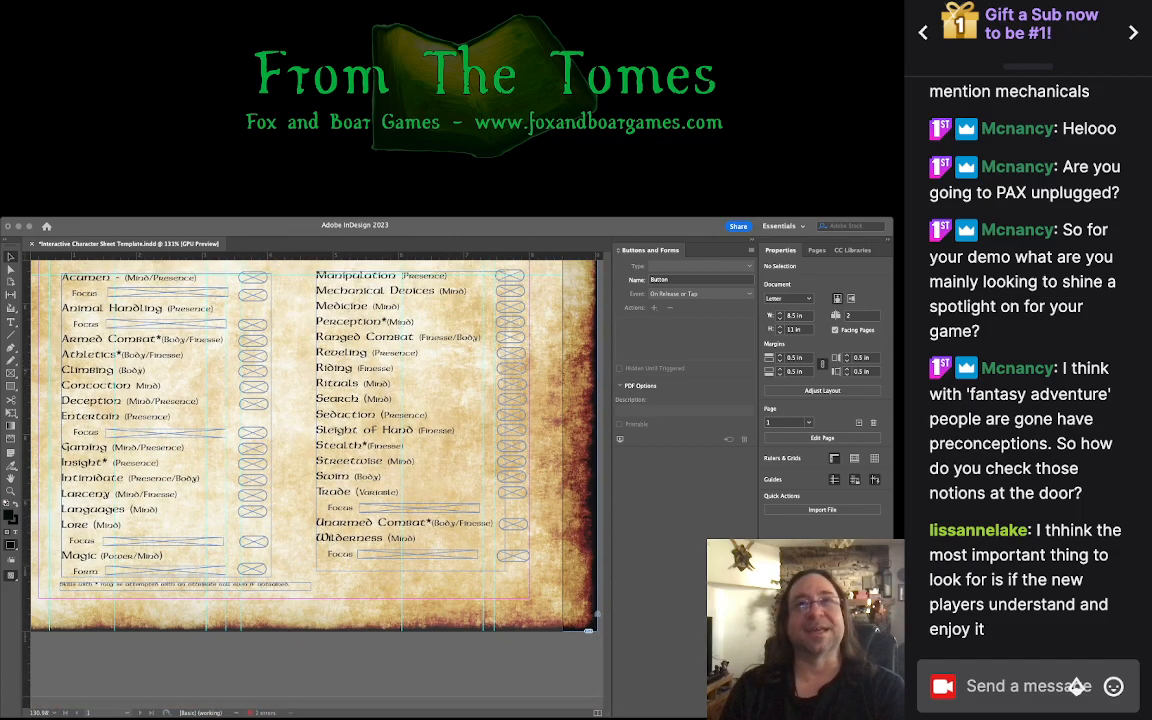
scroll(310, 480, down, 10)
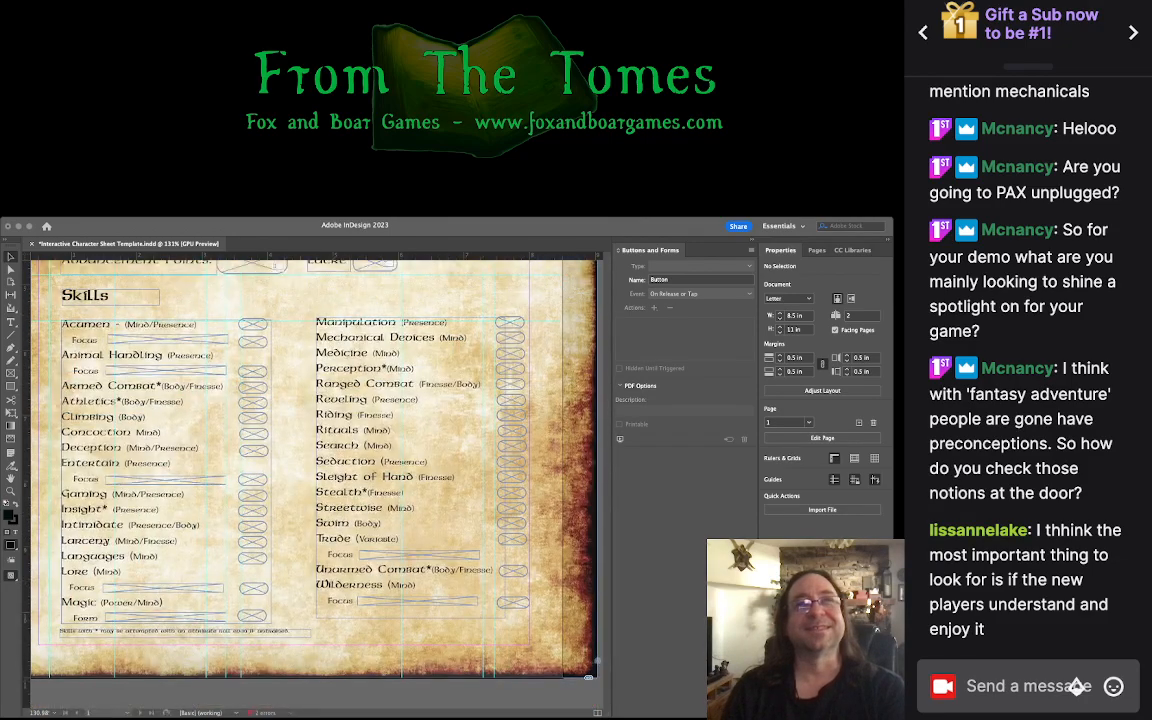
scroll(310, 480, up, 4)
scroll(310, 480, up, 1)
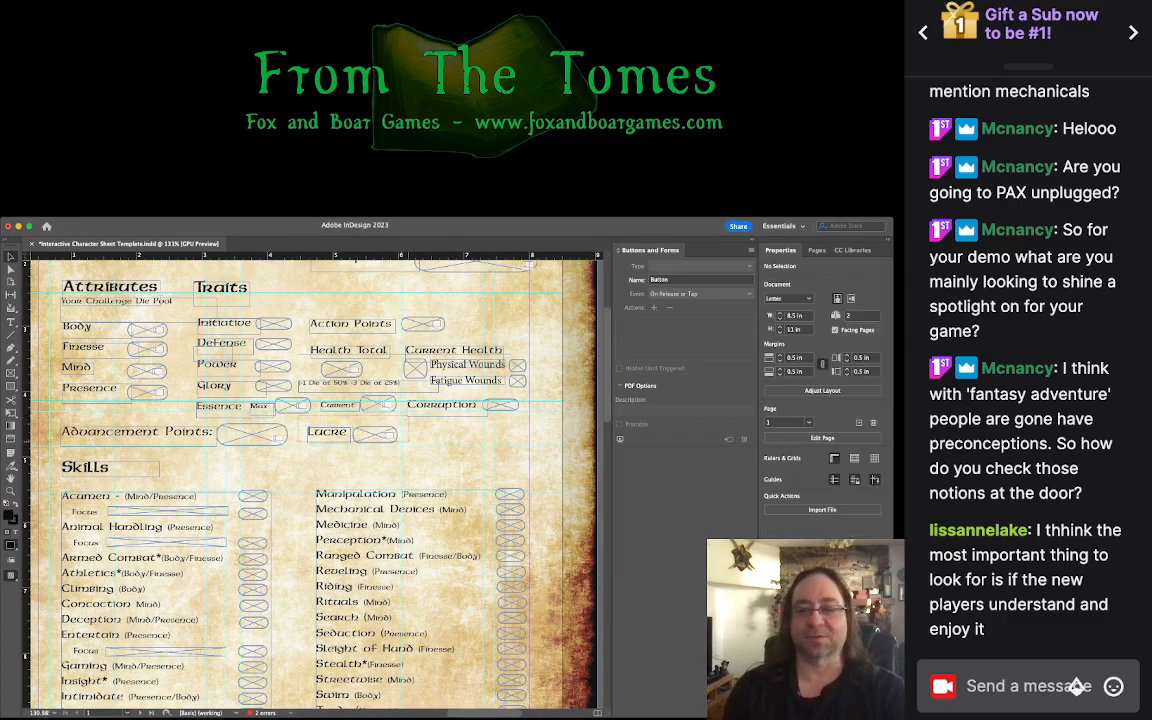
drag(299, 415, 420, 452)
key(Up)
key(Up)
key(Up)
key(Down)
key(Down)
key(Down)
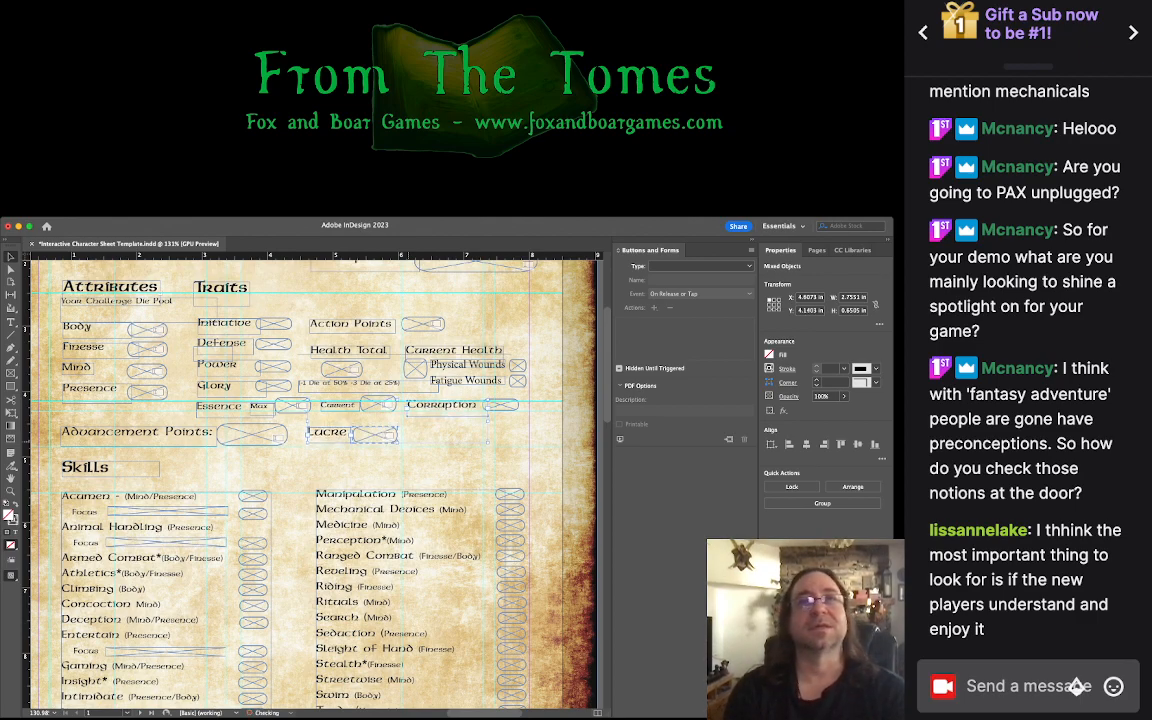
click(432, 457)
Step: Nudge the Lucre label and its field up slightly together to line up with the Advancement Points row
drag(308, 465, 431, 435)
key(Up)
key(Up)
key(Up)
key(Down)
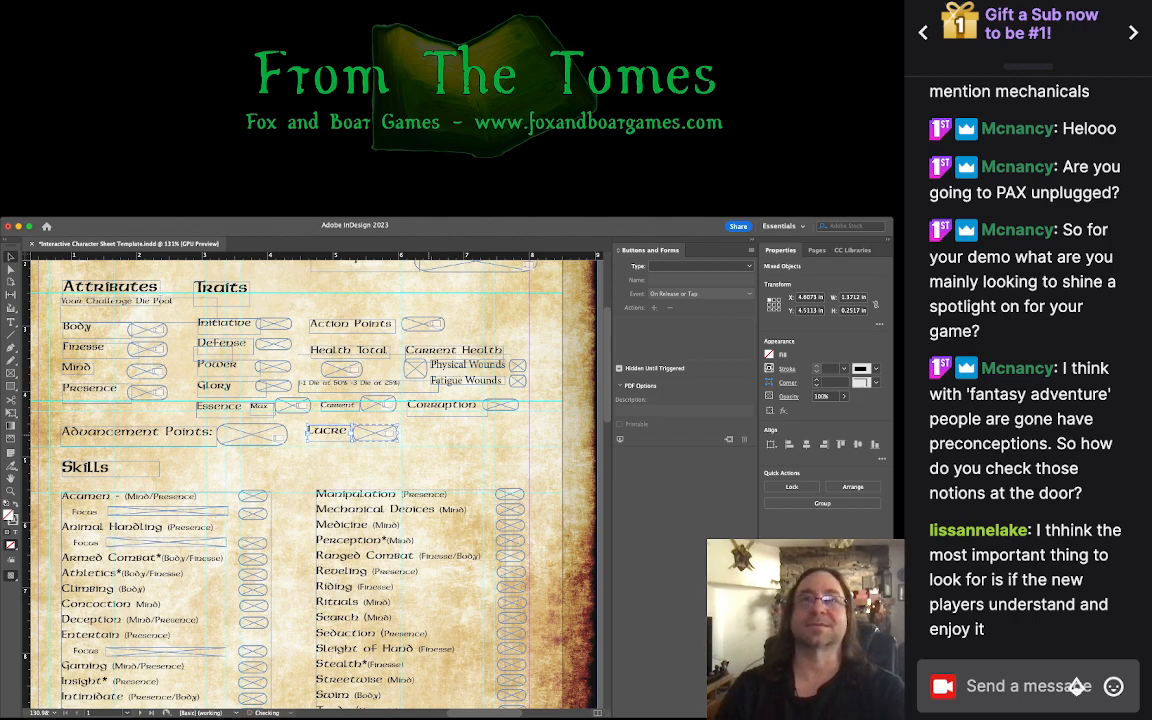
Step: Nudge the Corruption field slightly to the right beside its label and deselect it
click(501, 404)
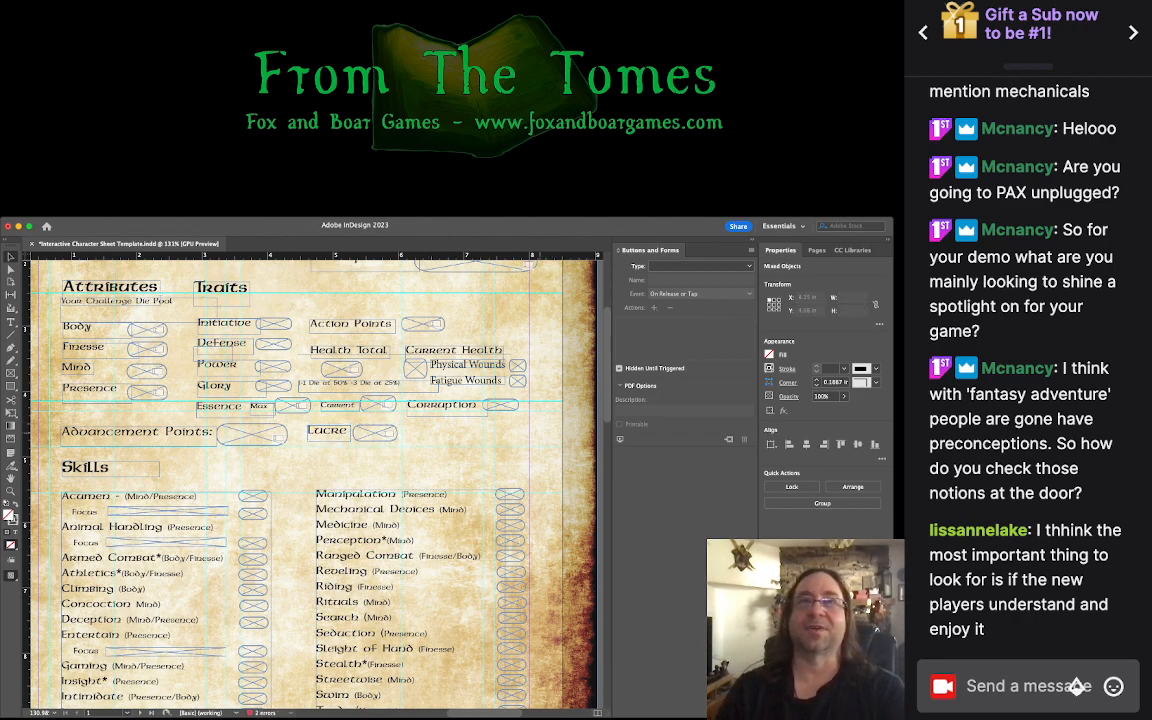
key(Right)
key(Right)
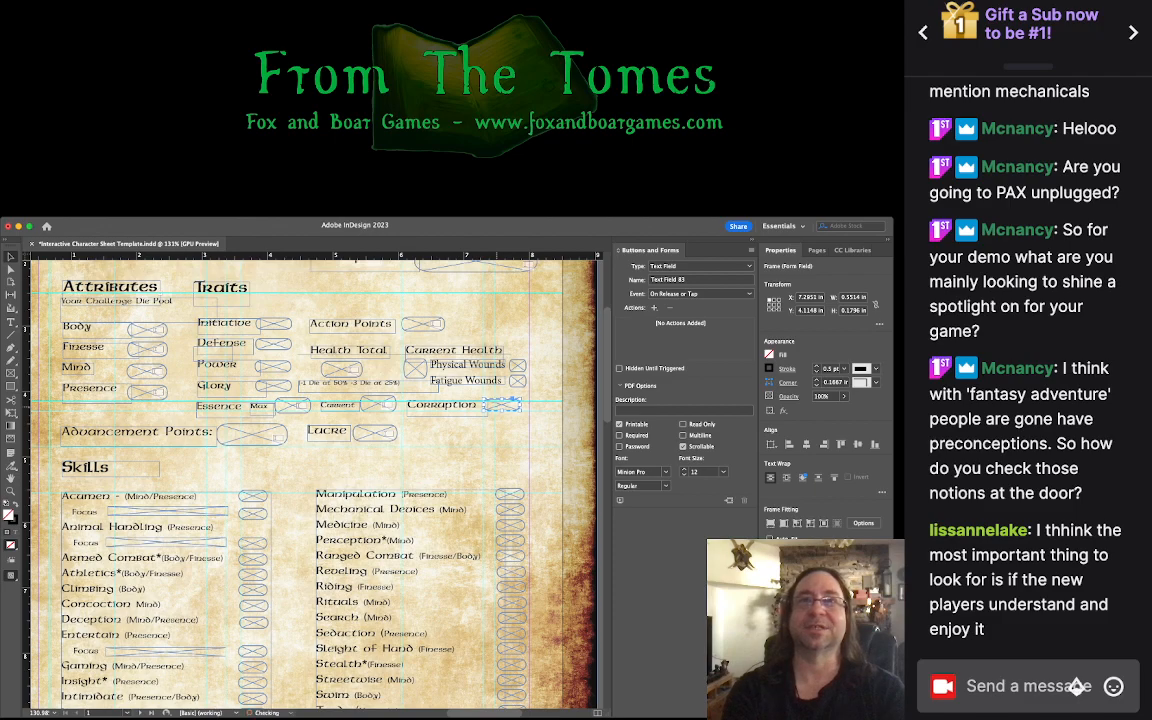
key(Left)
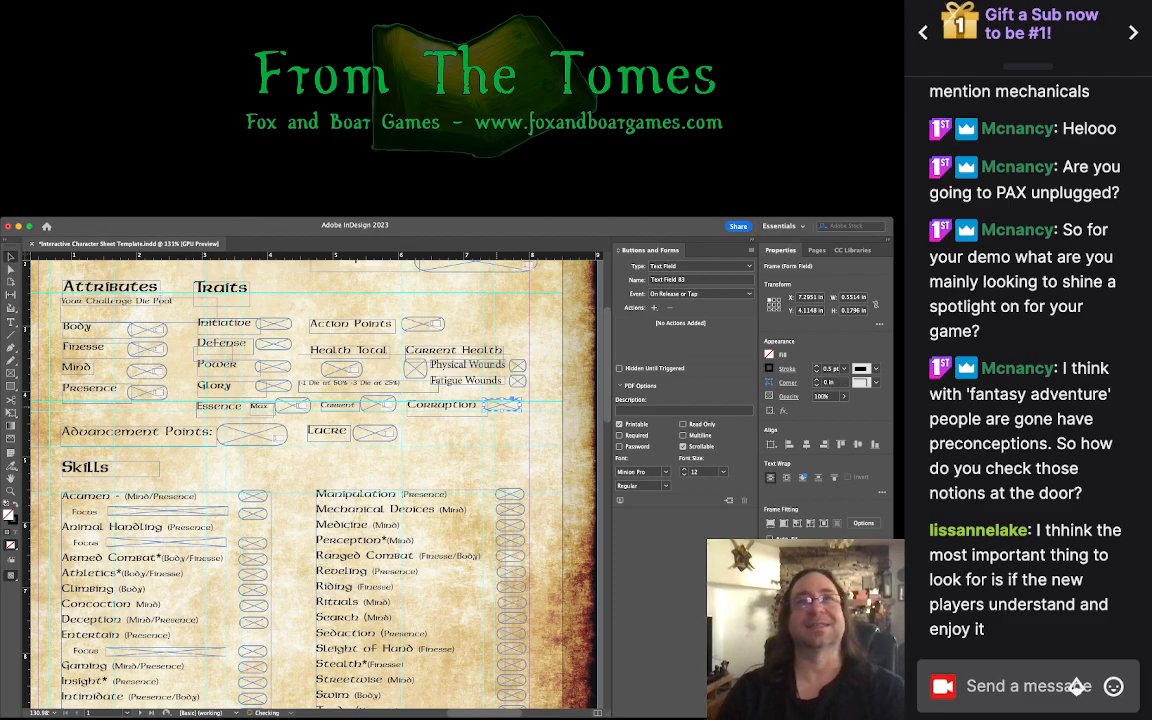
key(super+shift+a)
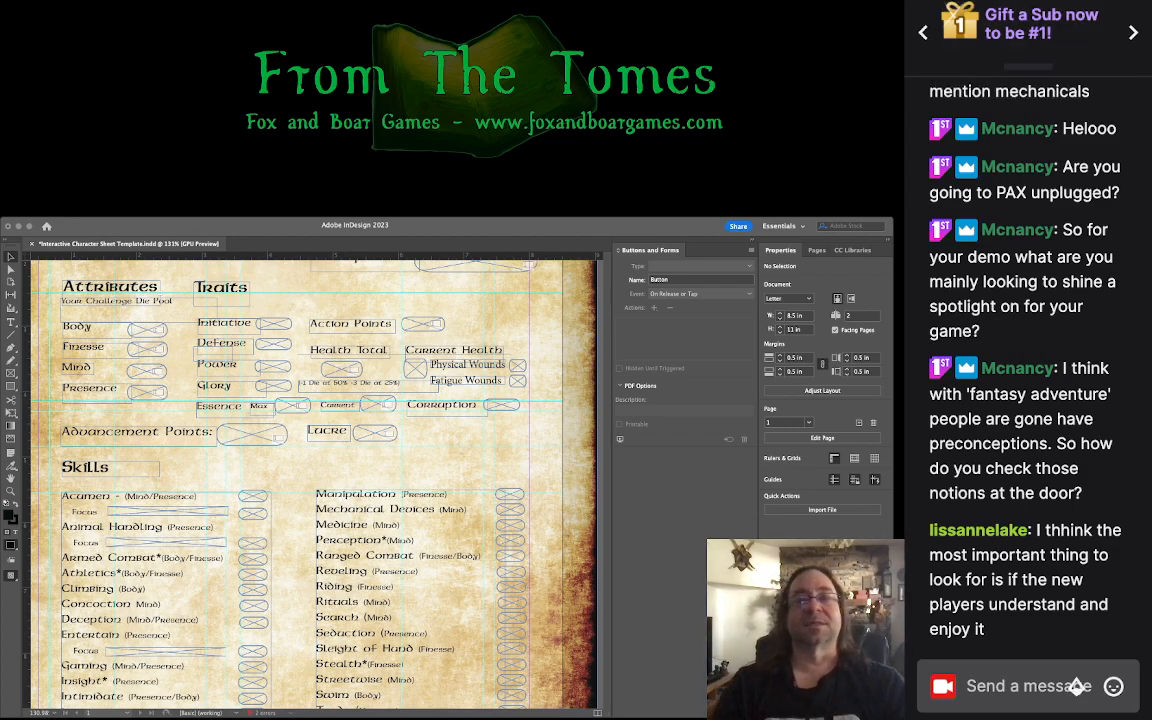
Step: Save the interactive character sheet template after checking the first page's layout
scroll(312, 485, down, 5)
scroll(312, 450, up, 6)
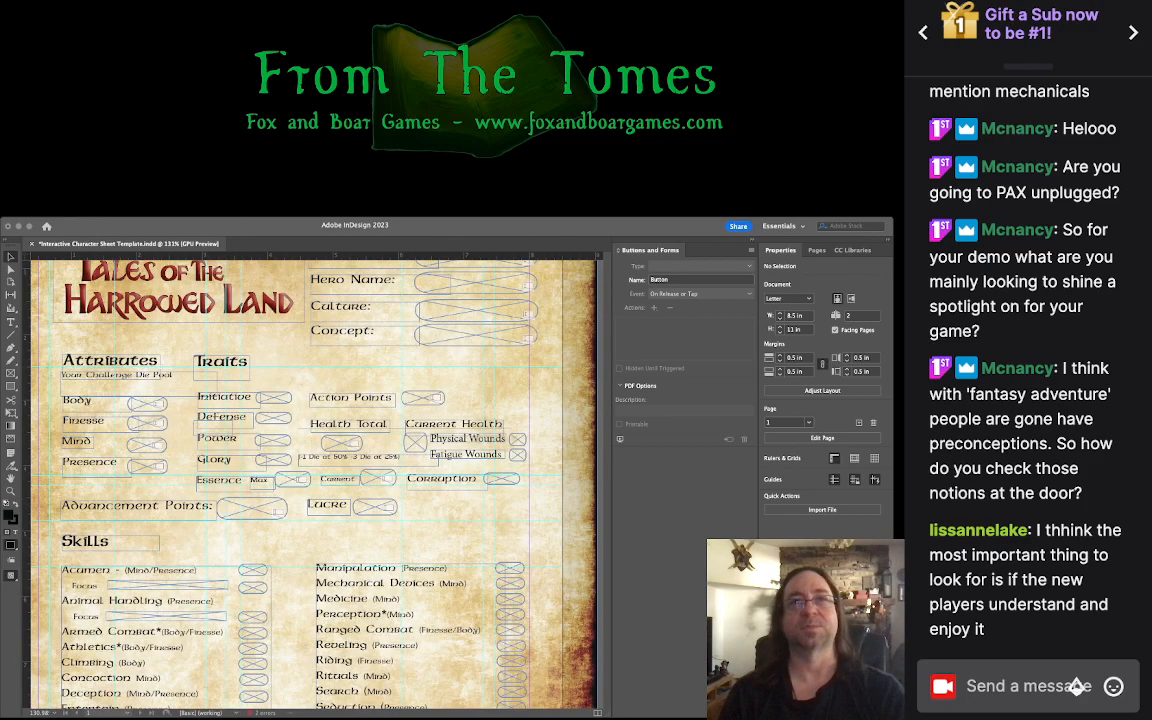
scroll(312, 450, down, 1)
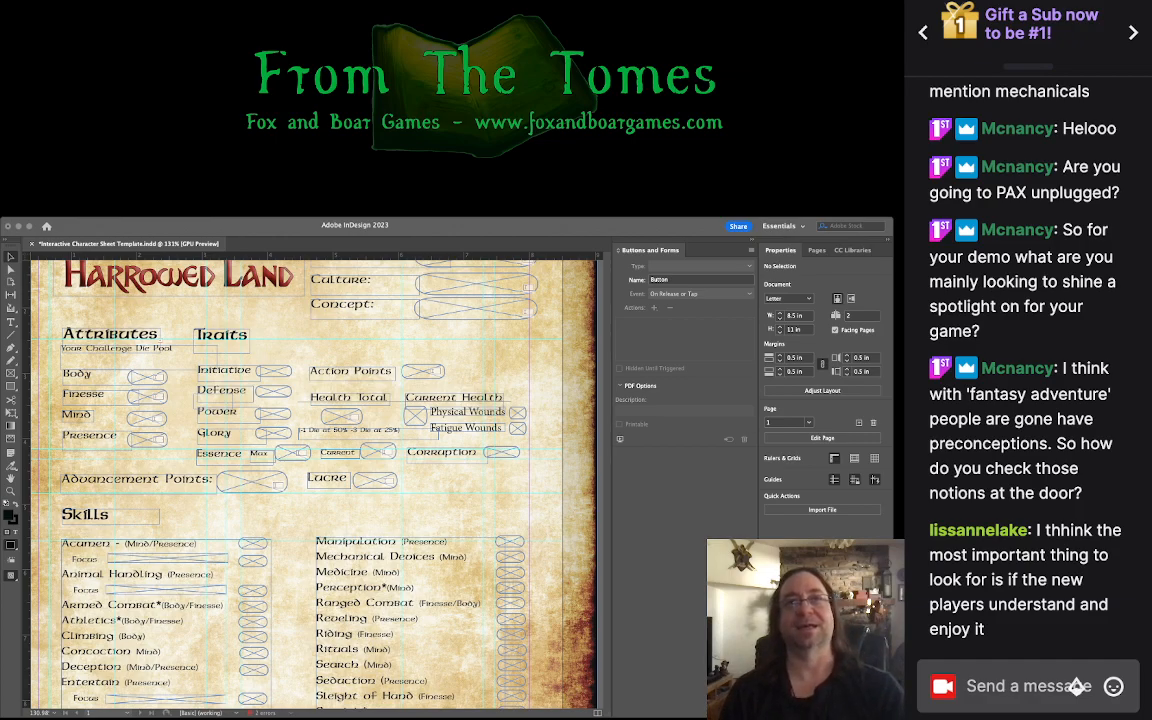
scroll(312, 485, down, 5)
scroll(312, 485, up, 6)
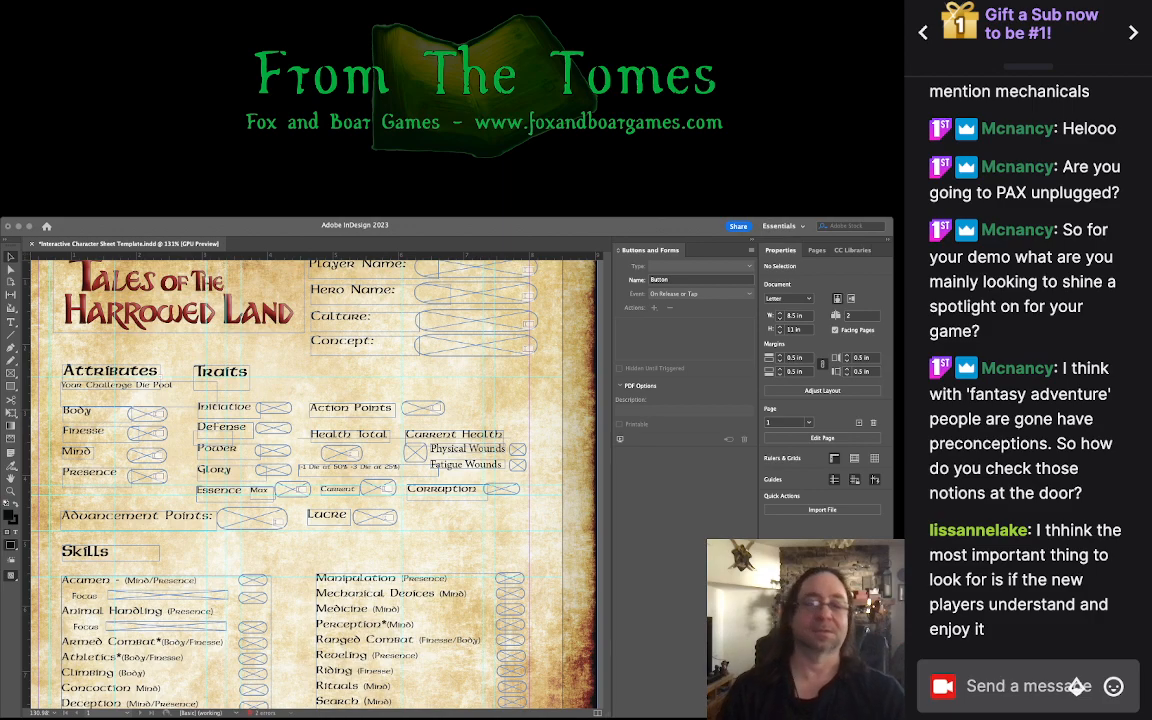
key(super+r)
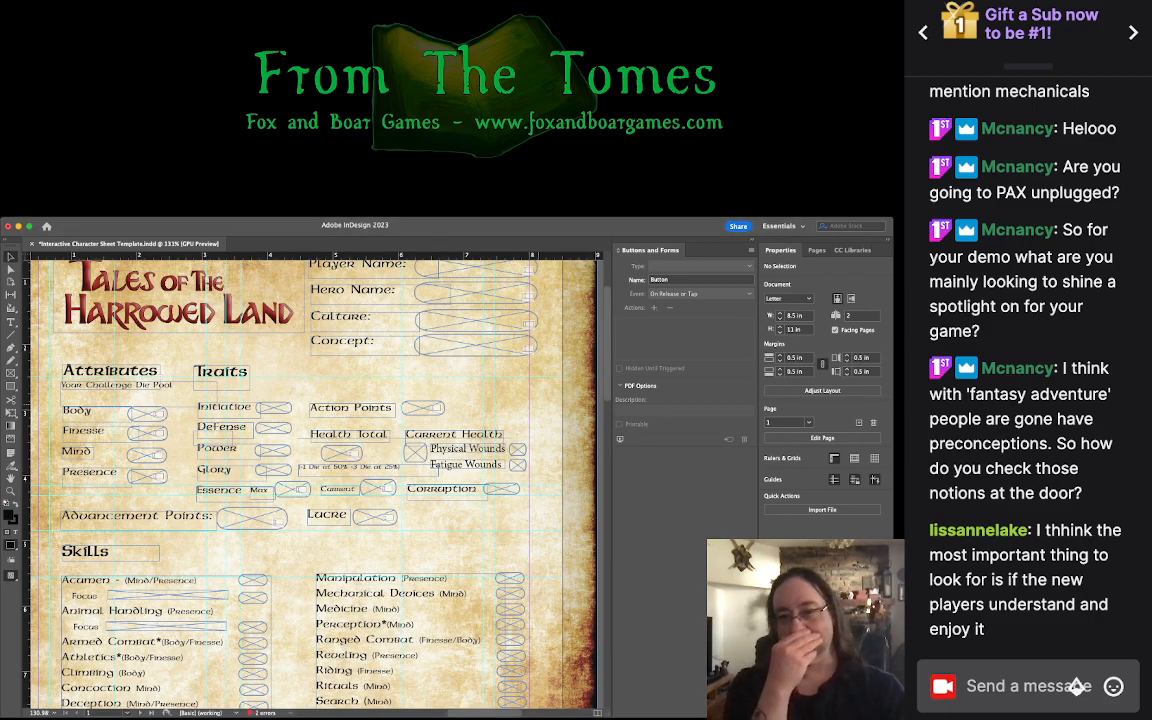
key(super+s)
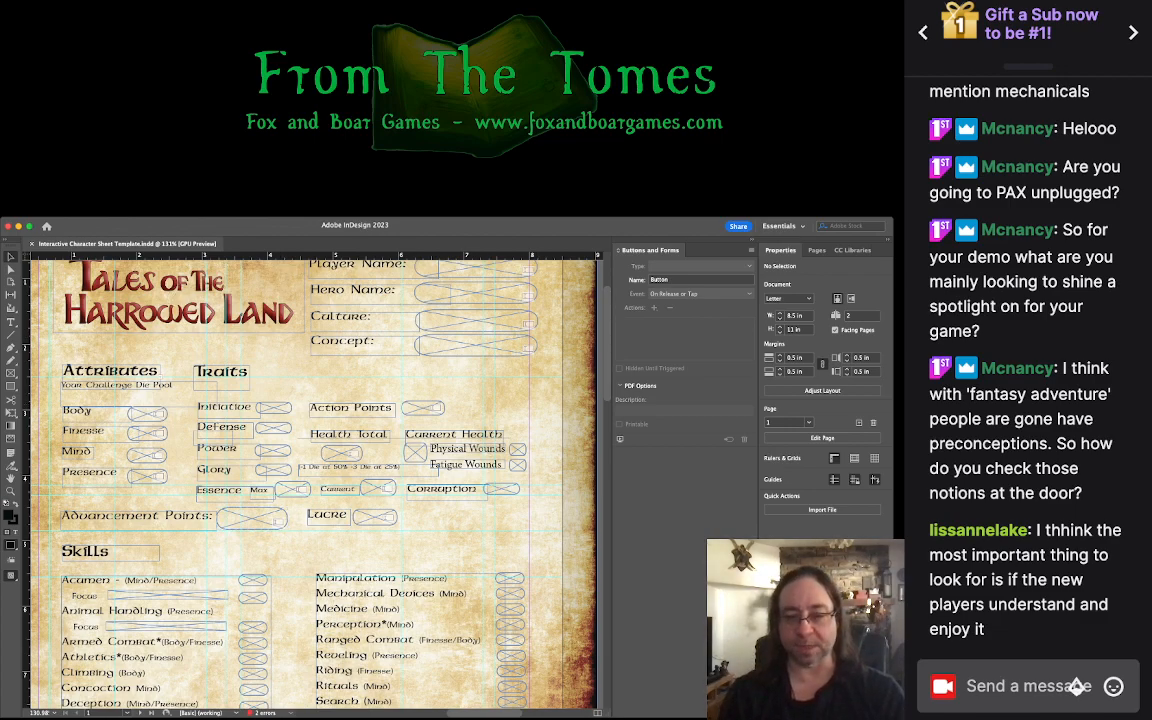
key(super+Tab)
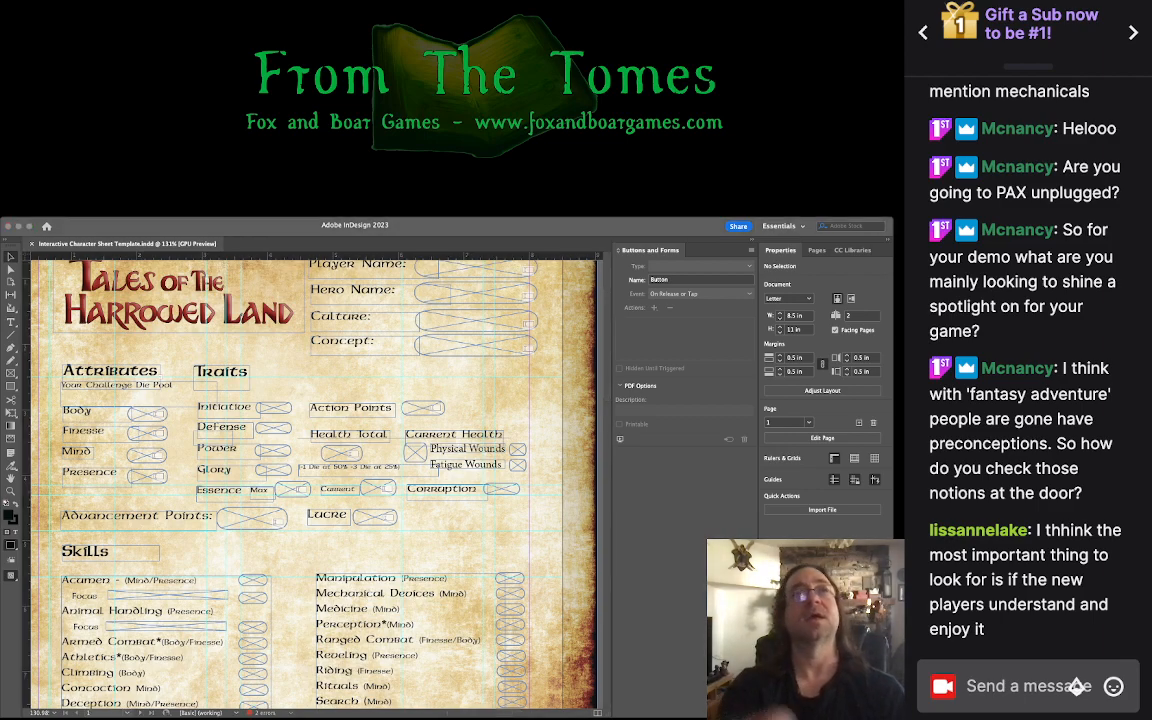
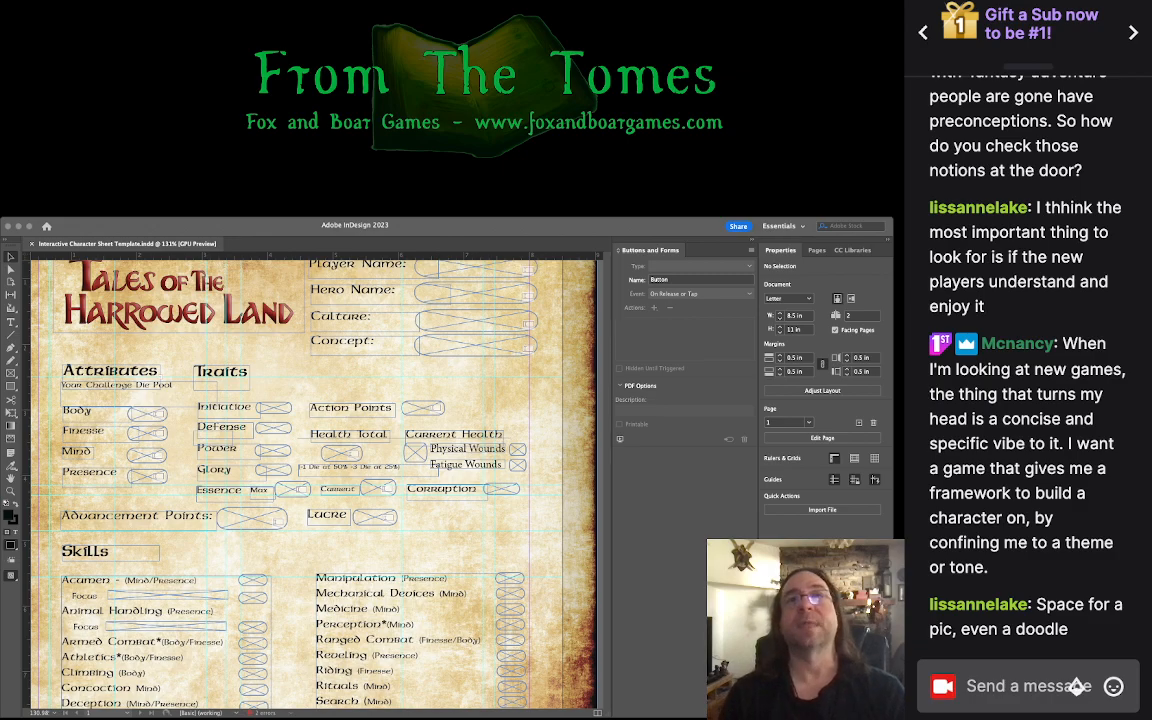
key(super+Tab)
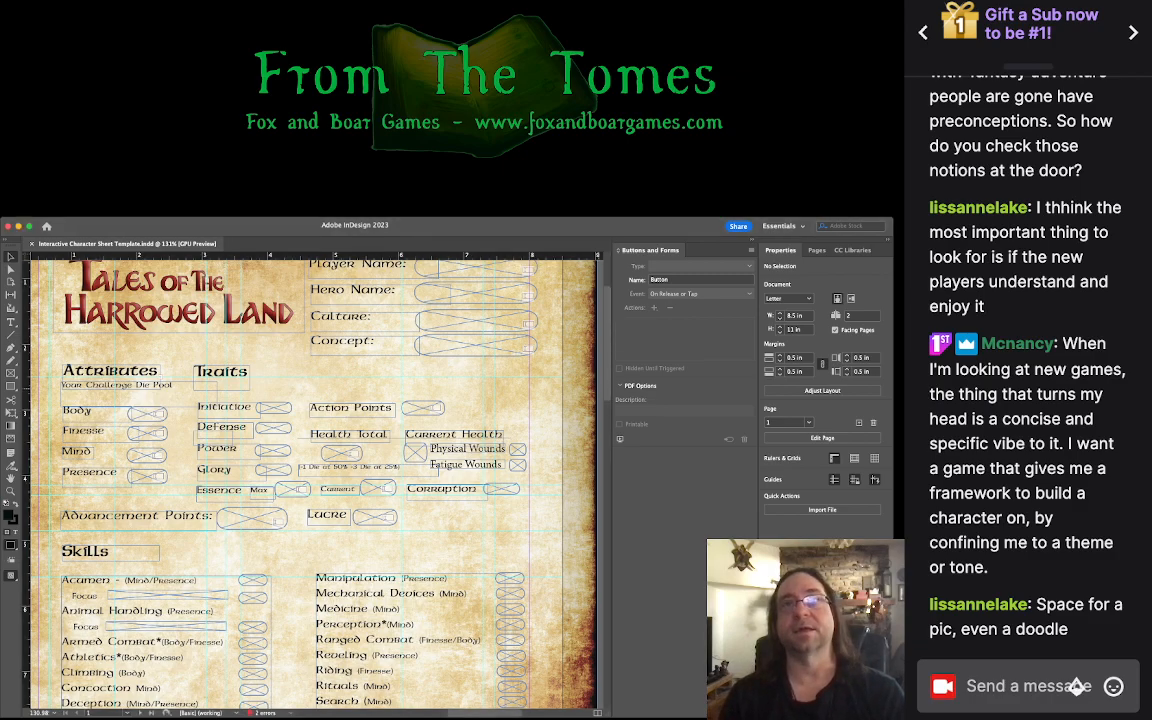
scroll(310, 480, up, 4)
scroll(310, 480, down, 5)
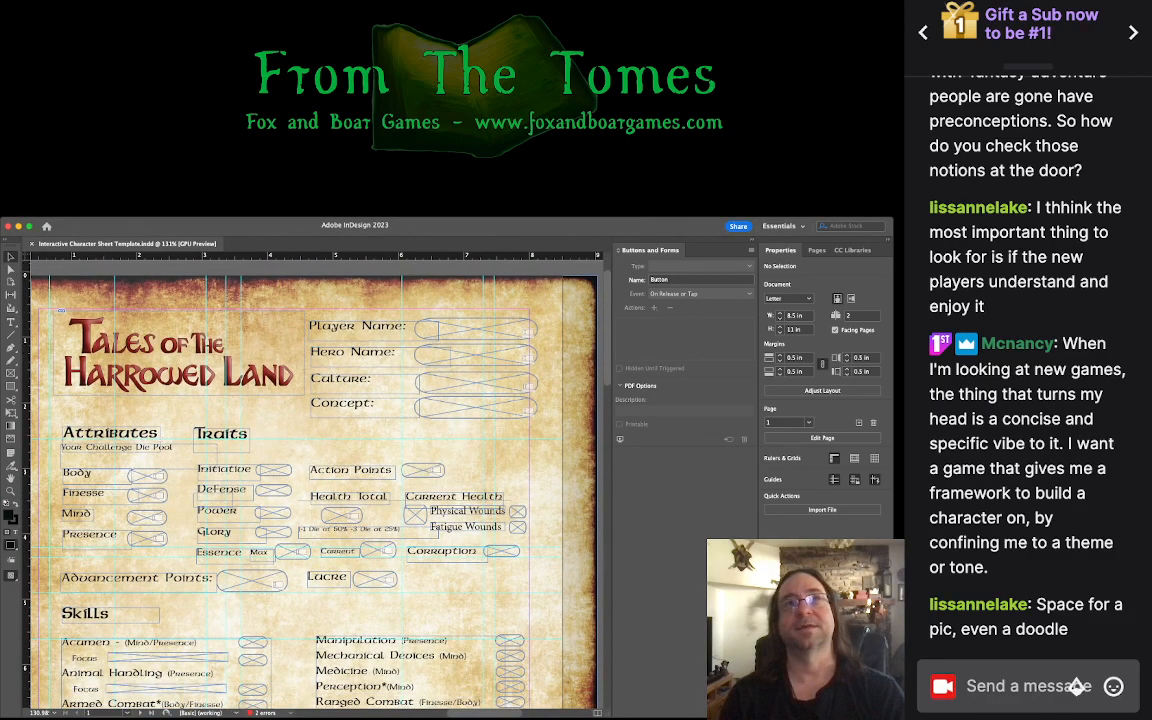
scroll(310, 480, up, 3)
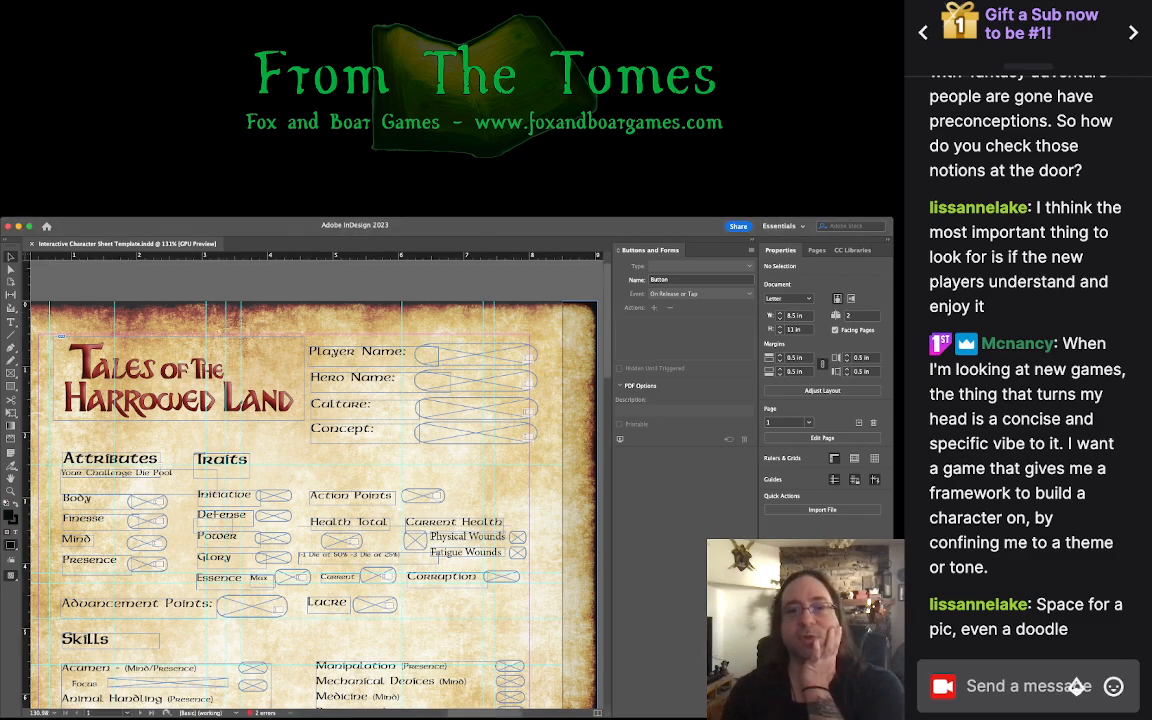
key(super+Tab)
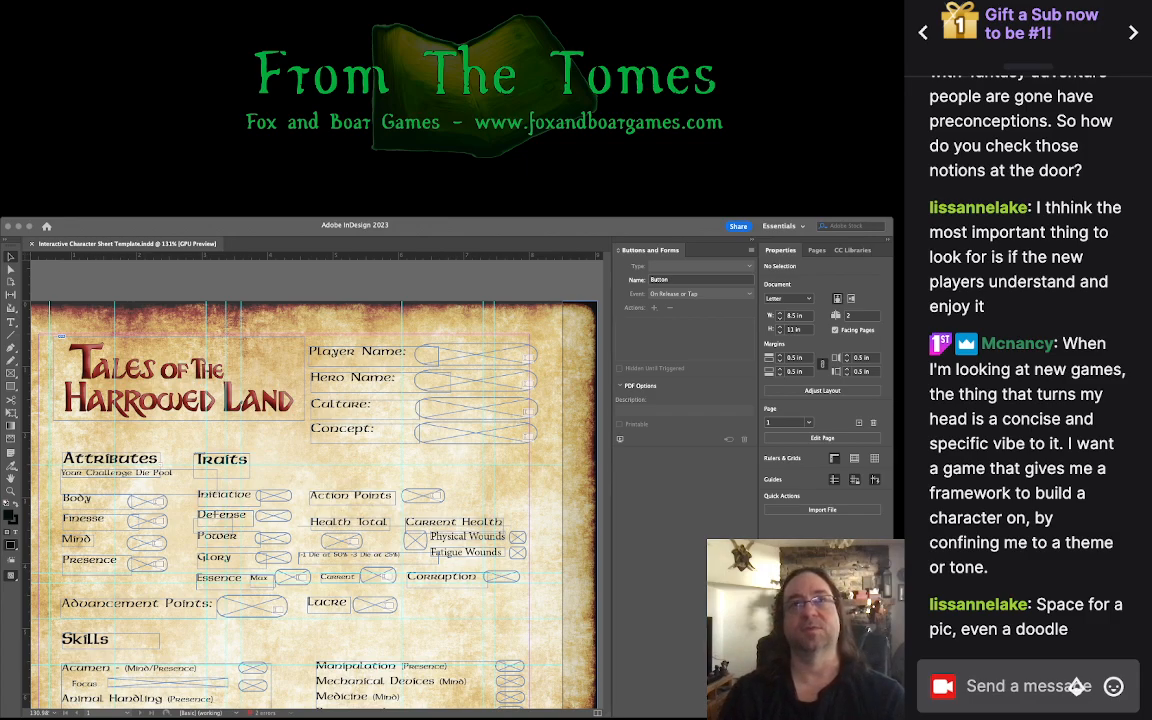
Step: Review the second page's Gifts, Persona, Languages, Possessions, Character Notes and Weapons/Attacks sections, and return to the header of the first page
scroll(310, 480, down, 5)
scroll(315, 485, down, 10)
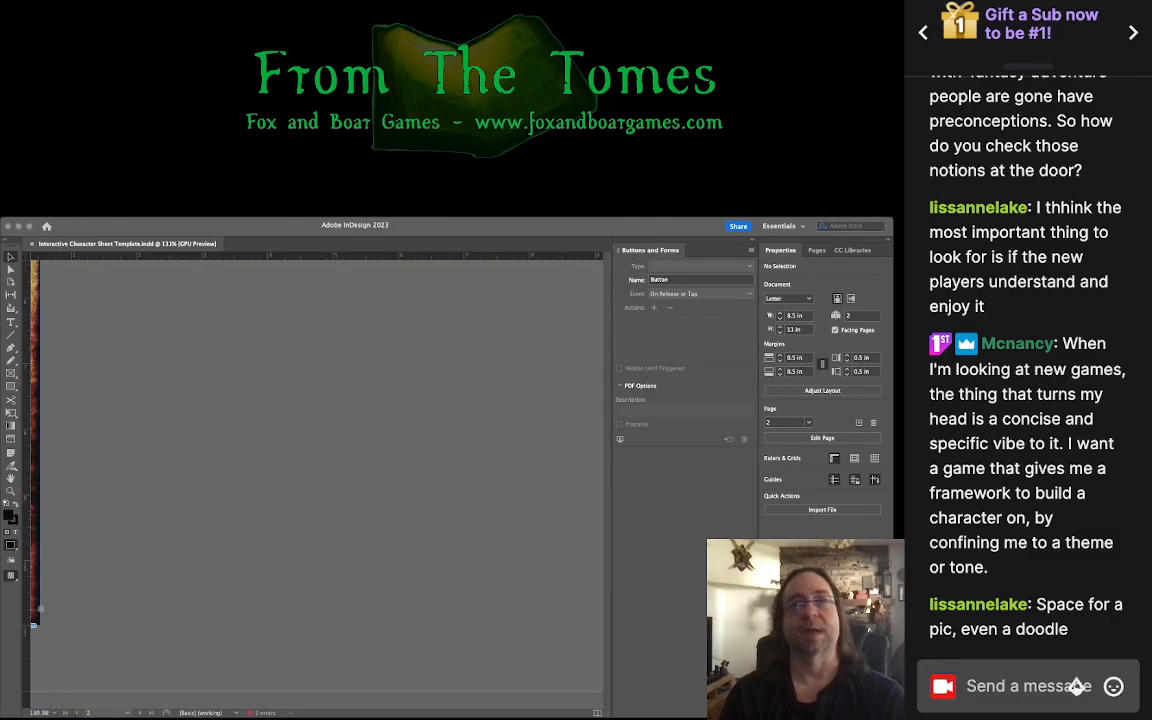
scroll(315, 485, up, 20)
scroll(315, 485, down, 15)
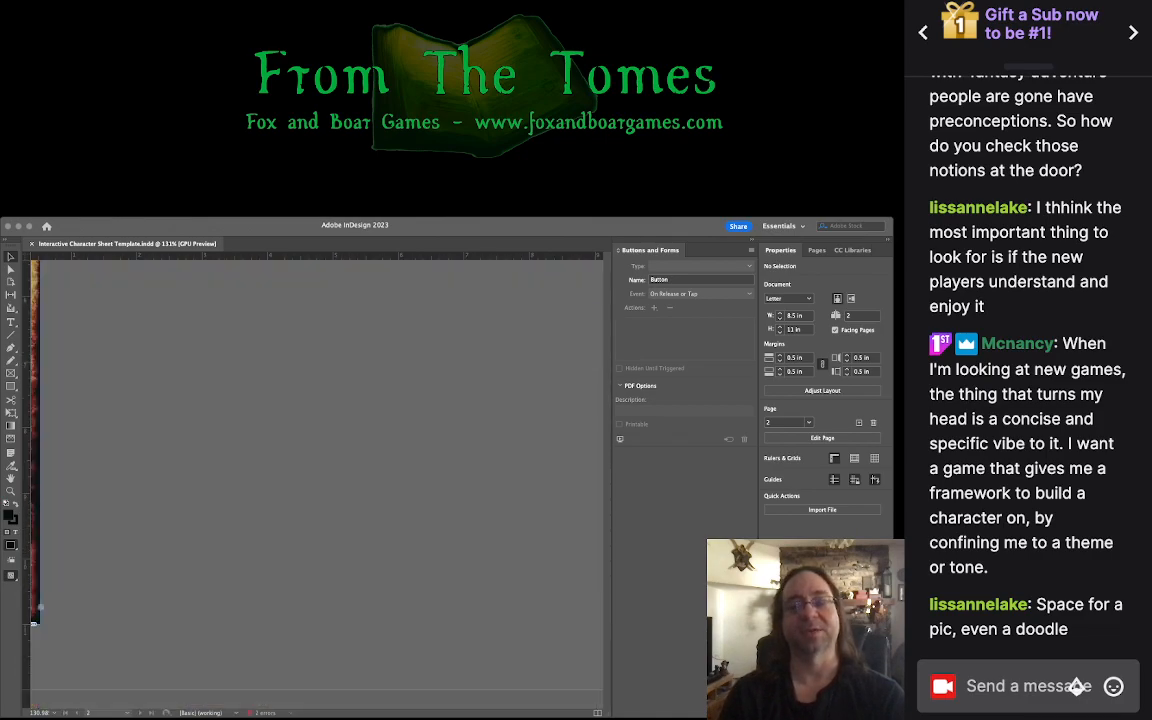
key(super+Tab)
scroll(315, 440, left, 10)
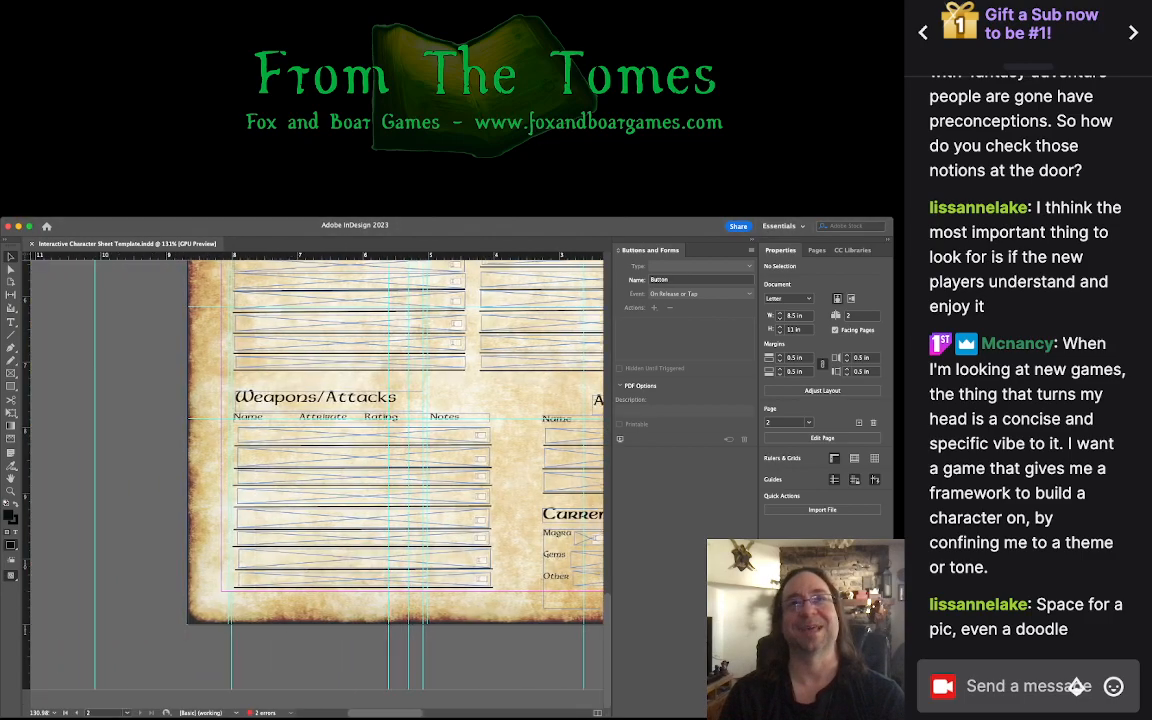
scroll(315, 440, up, 10)
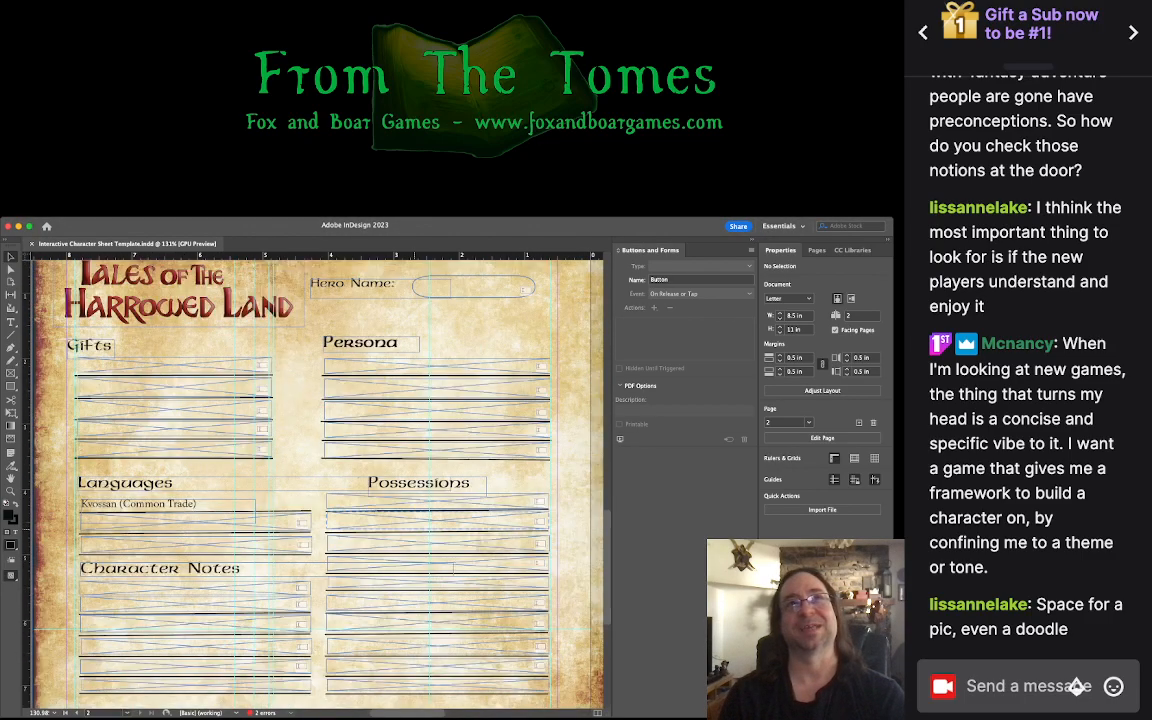
scroll(315, 440, down, 8)
scroll(315, 440, up, 6)
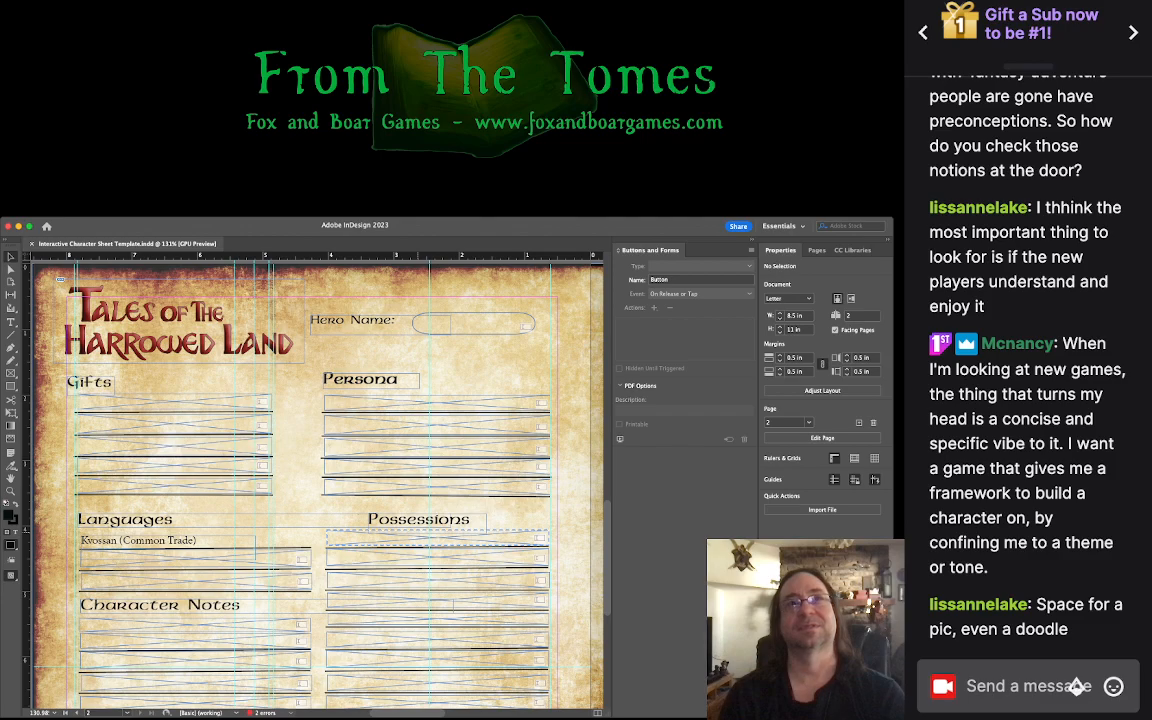
scroll(315, 440, down, 8)
scroll(315, 440, up, 7)
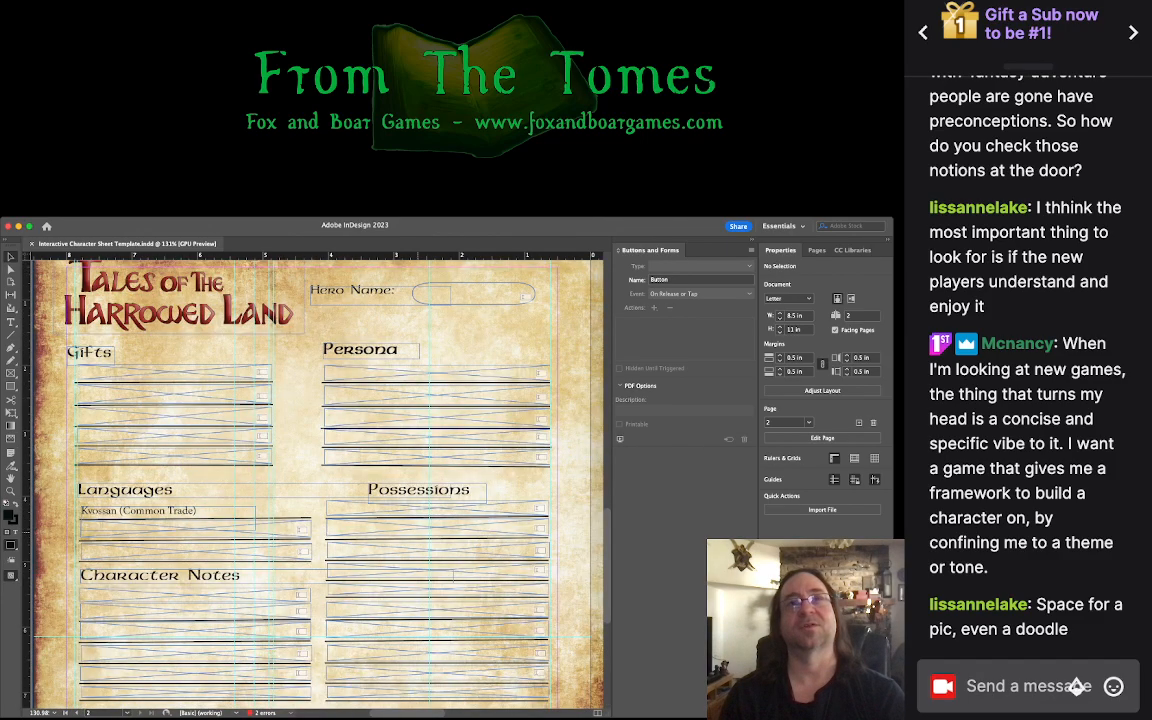
scroll(315, 440, down, 3)
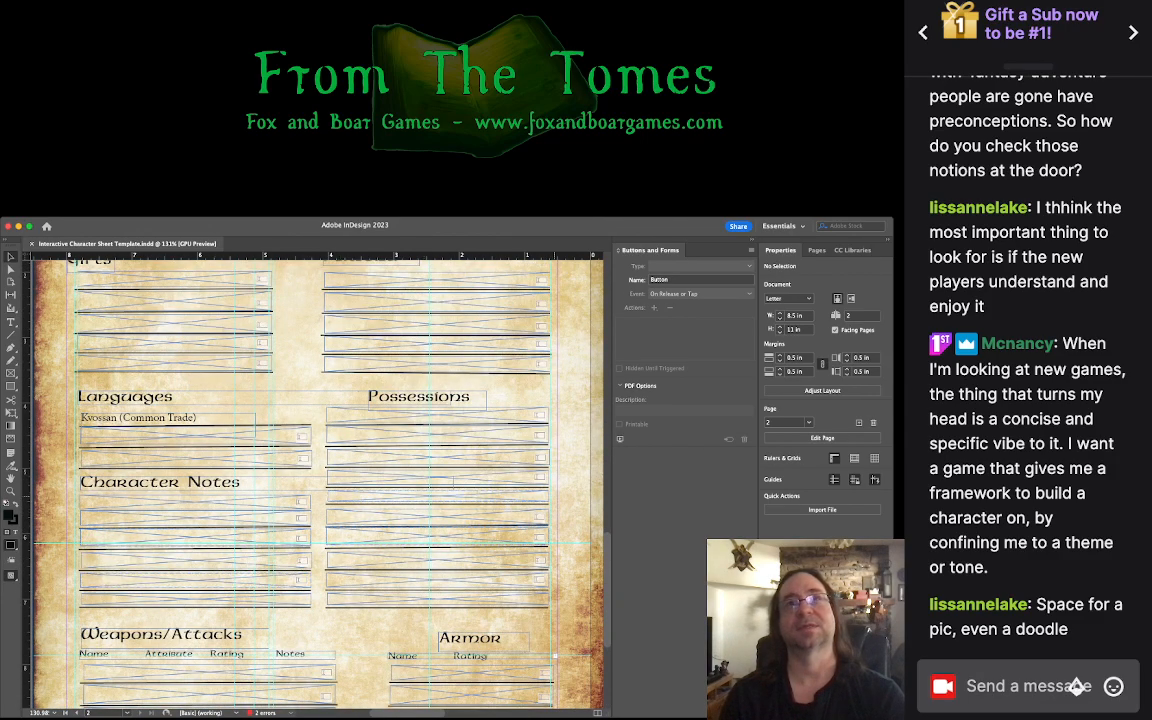
scroll(315, 440, up, 10)
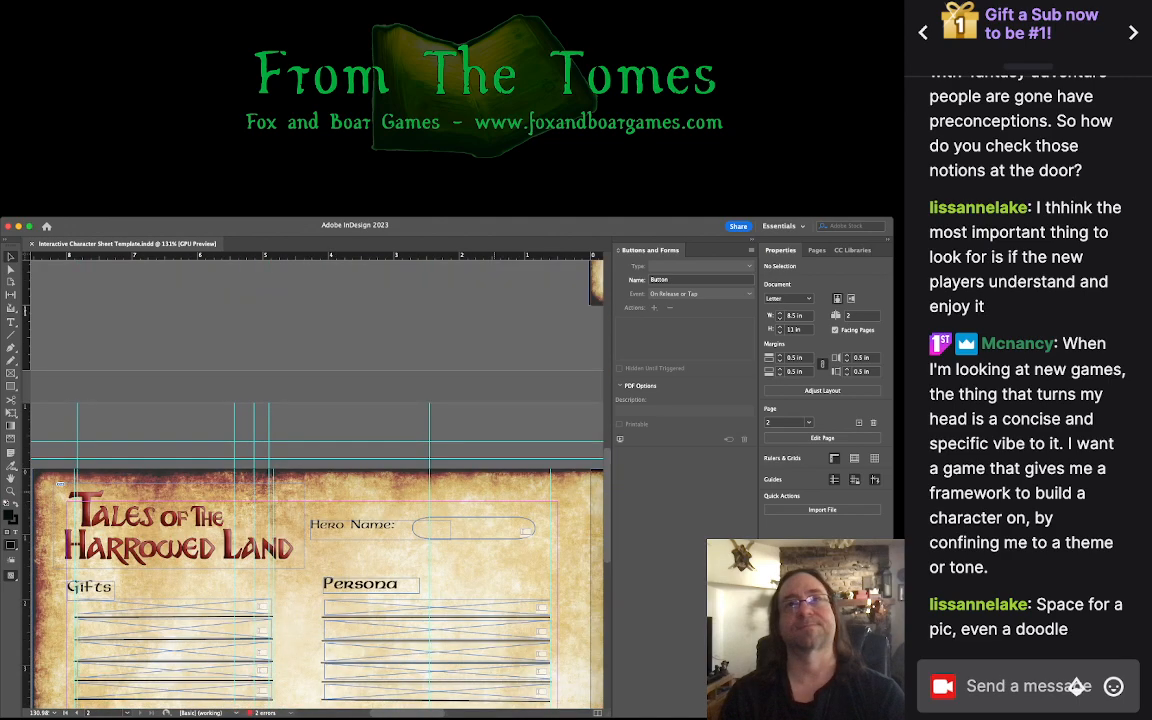
scroll(315, 440, down, 4)
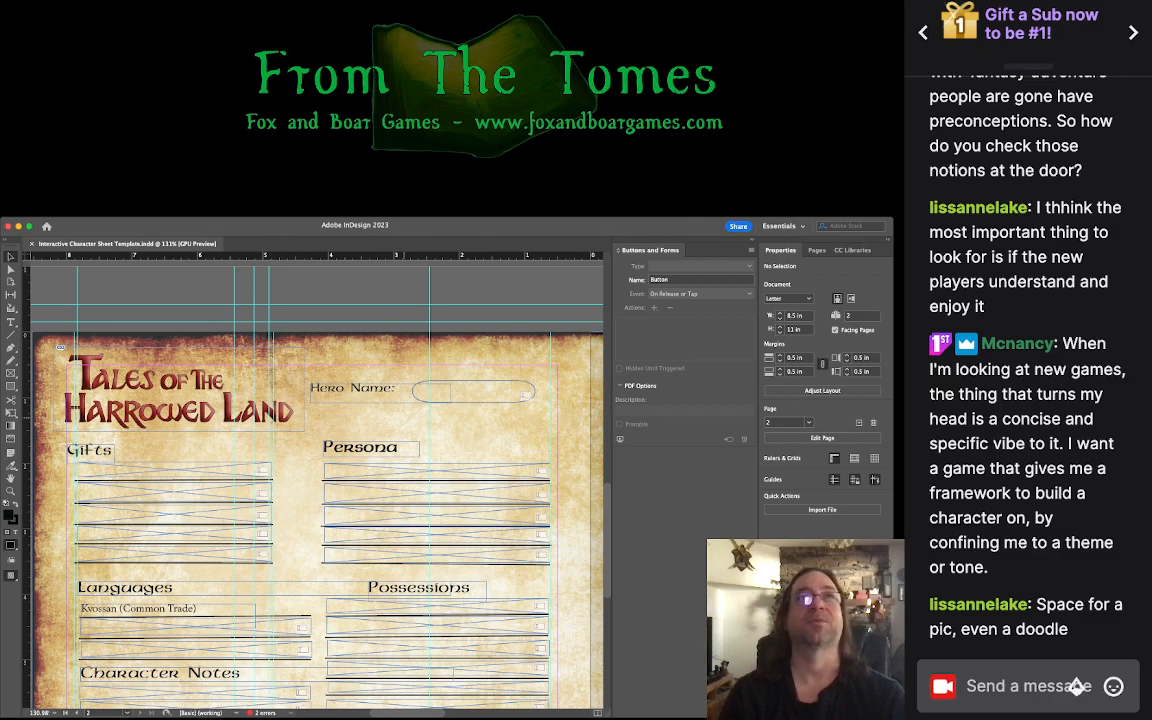
scroll(318, 470, down, 10)
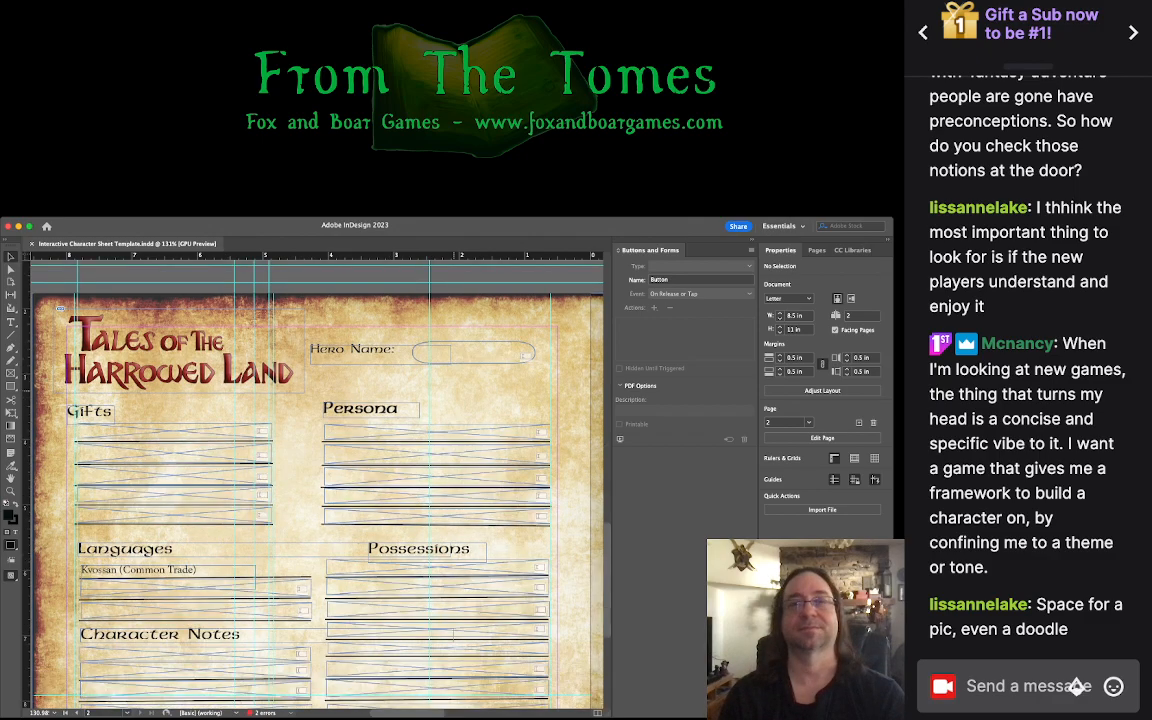
scroll(318, 470, down, 10)
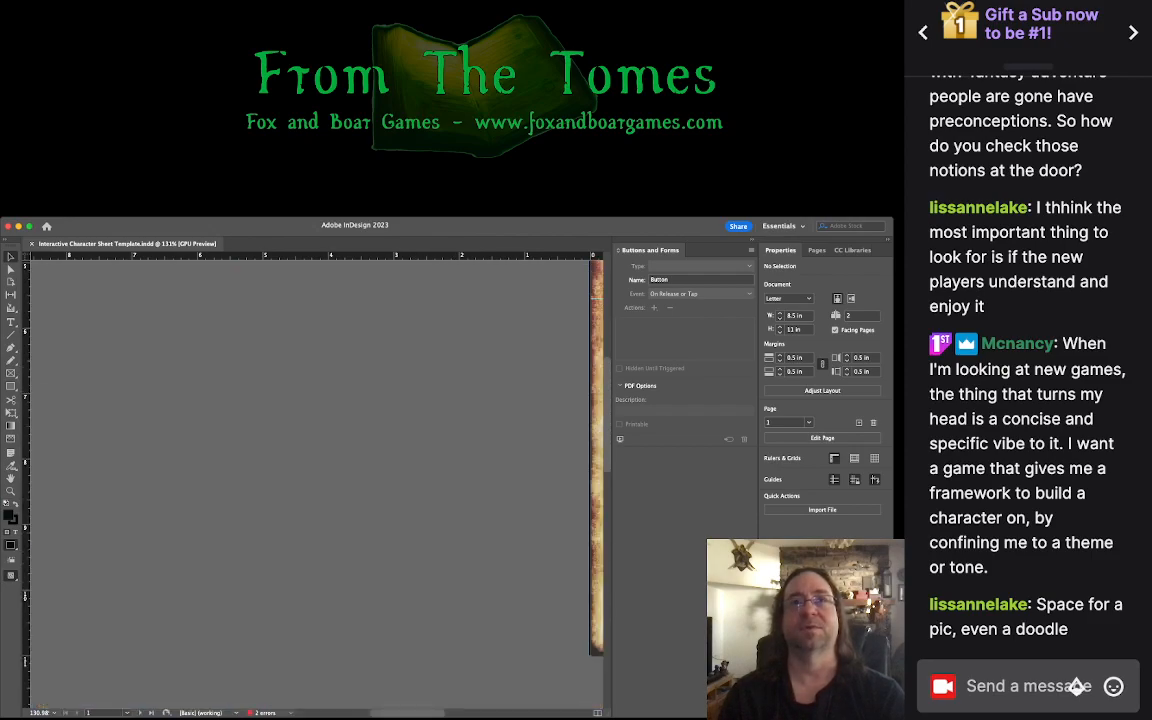
scroll(318, 455, right, 10)
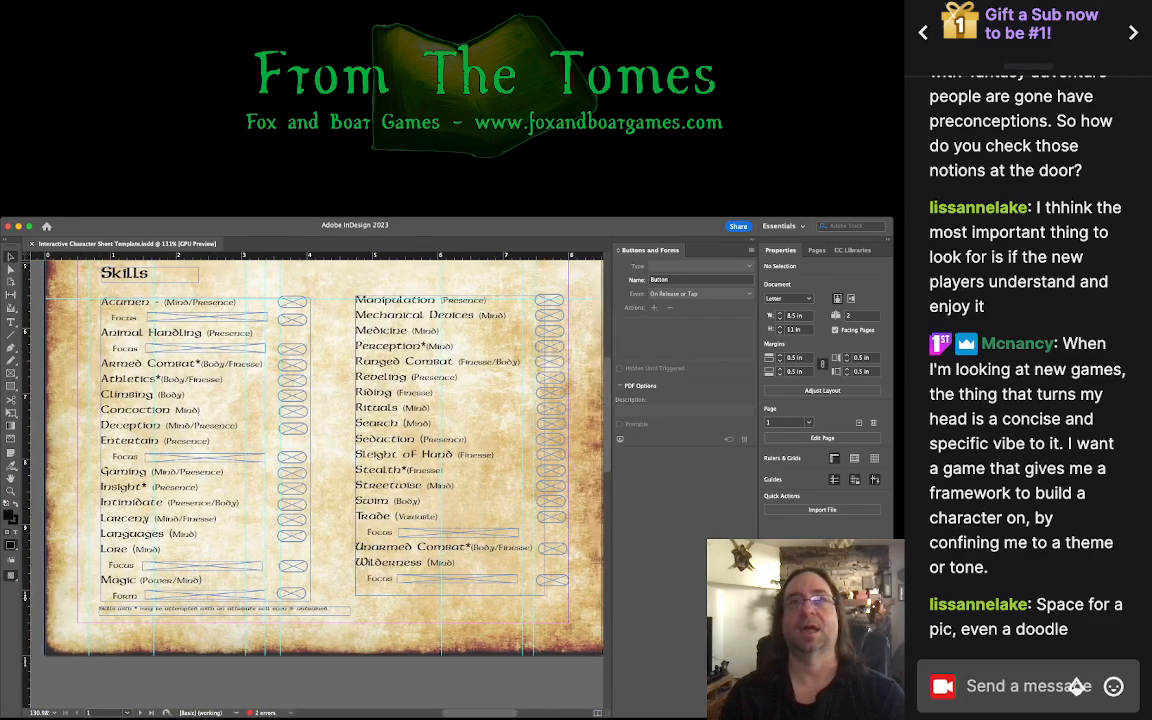
scroll(318, 455, up, 5)
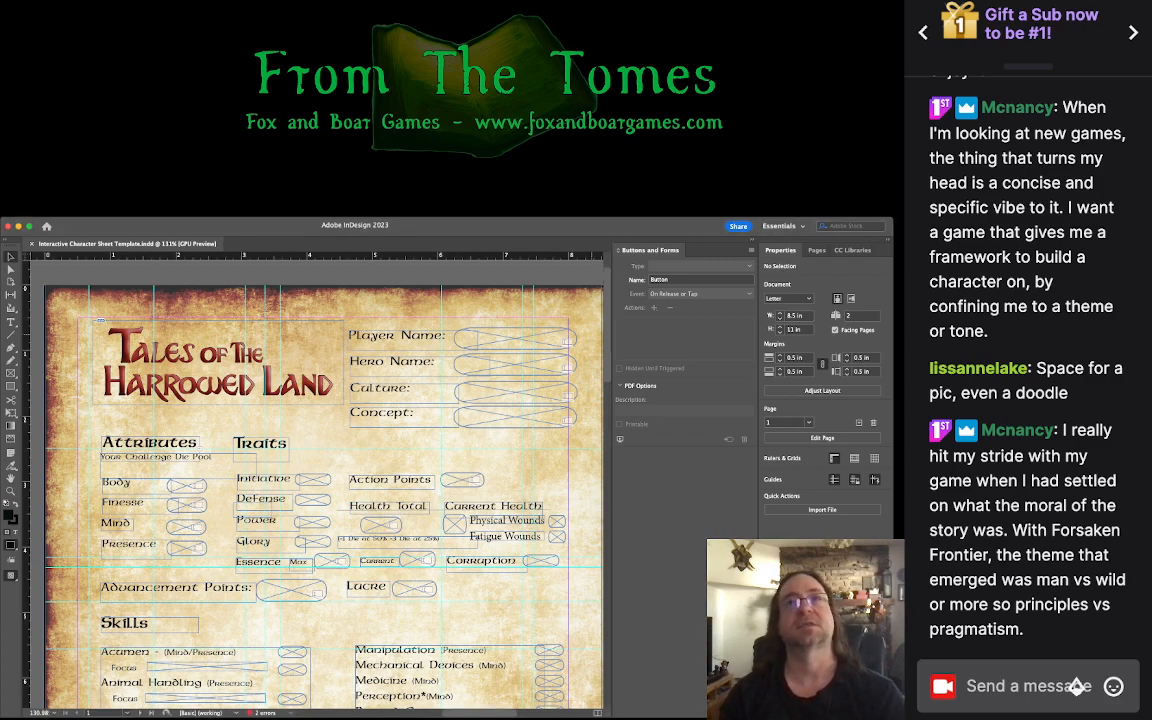
click(440, 336)
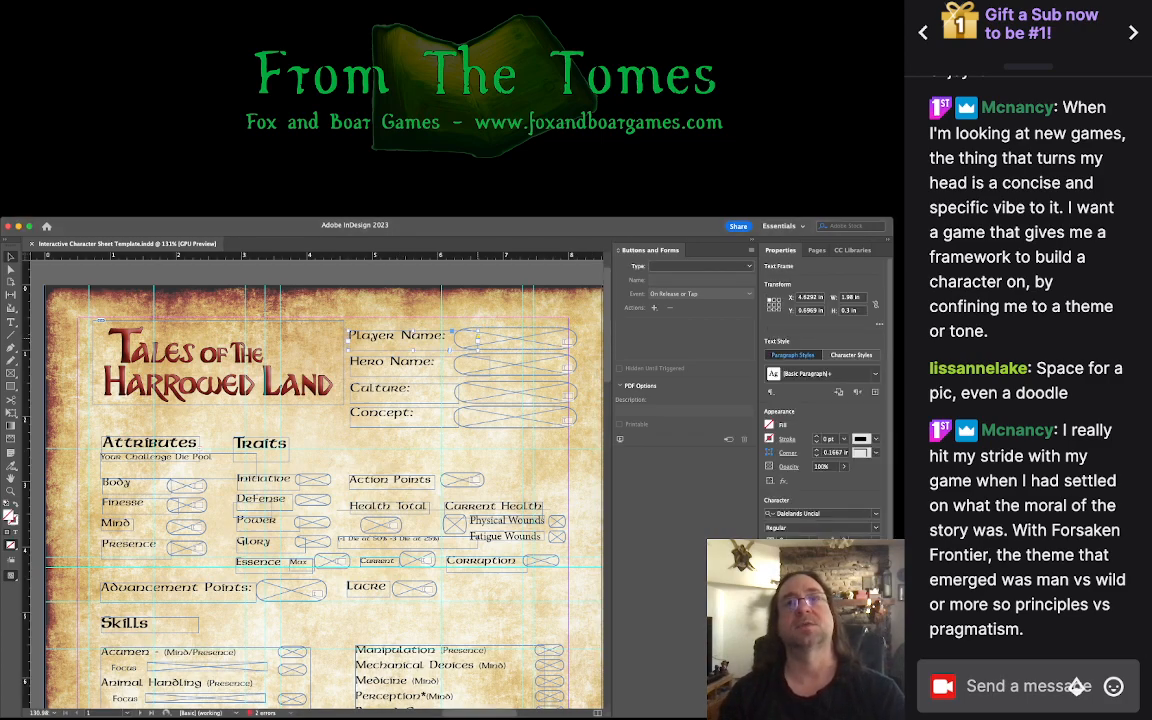
click(515, 338)
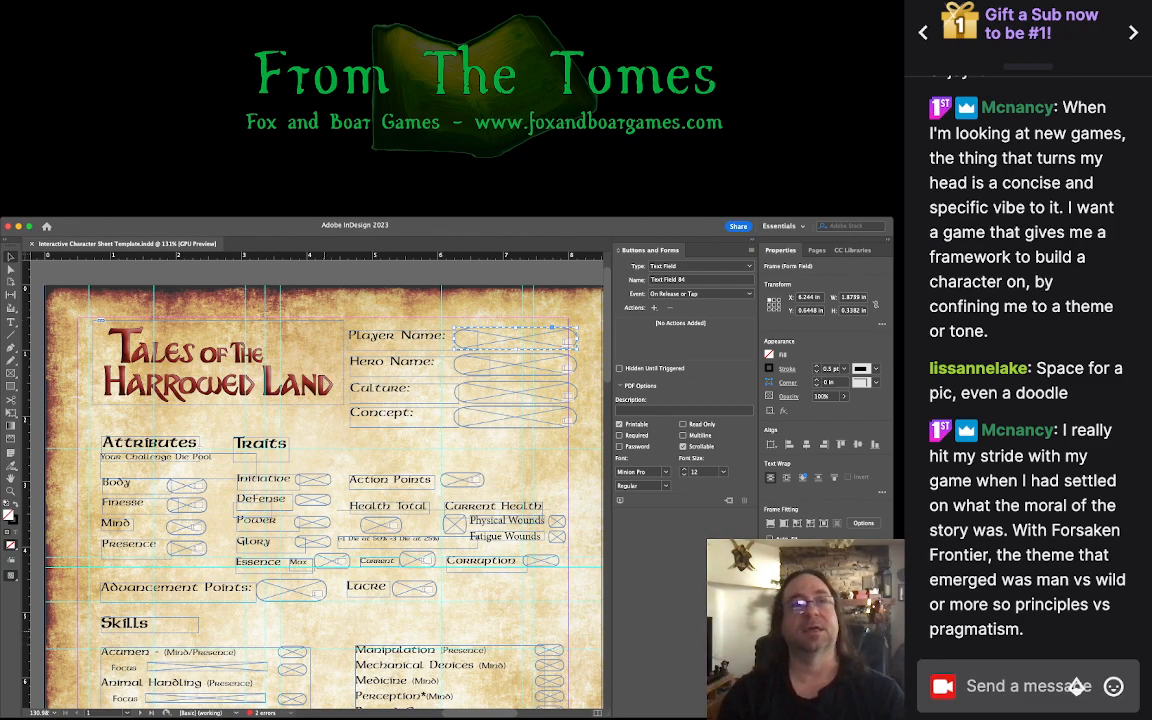
Step: Nudge the Skills heading down to a Y position of 5.198 in, closer to the skill list, and deselect it
click(150, 637)
click(176, 629)
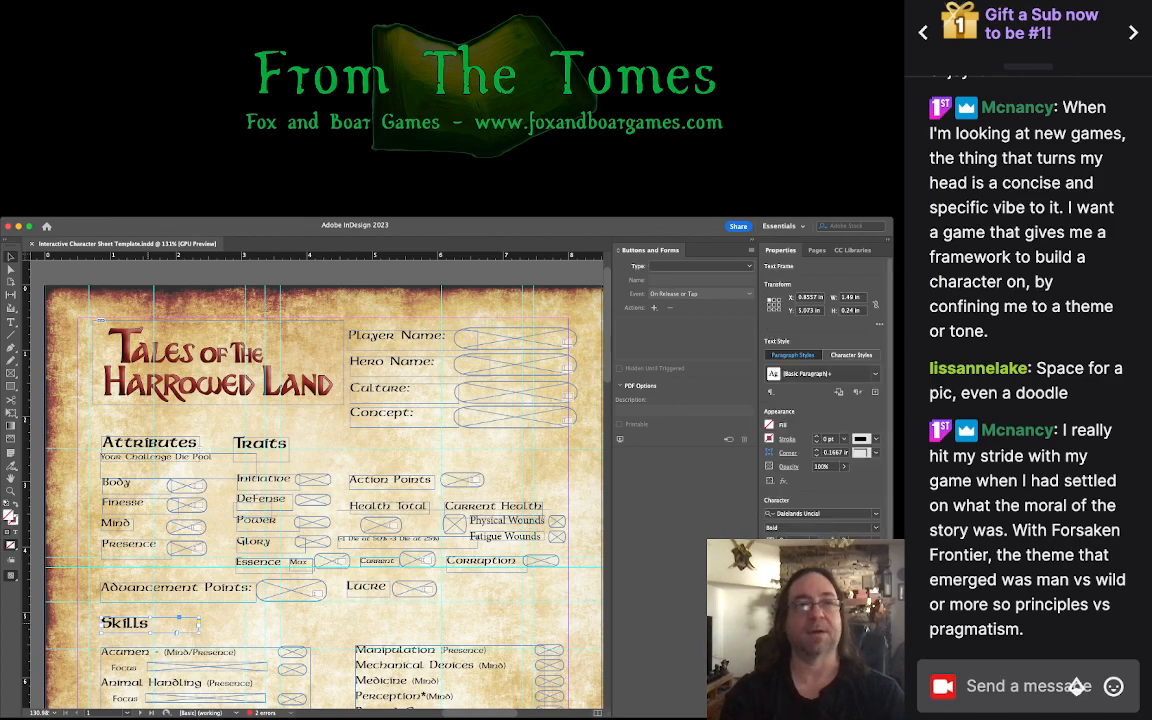
key(Down)
key(Down)
key(Down)
key(Down)
key(Down)
key(Down)
key(Down)
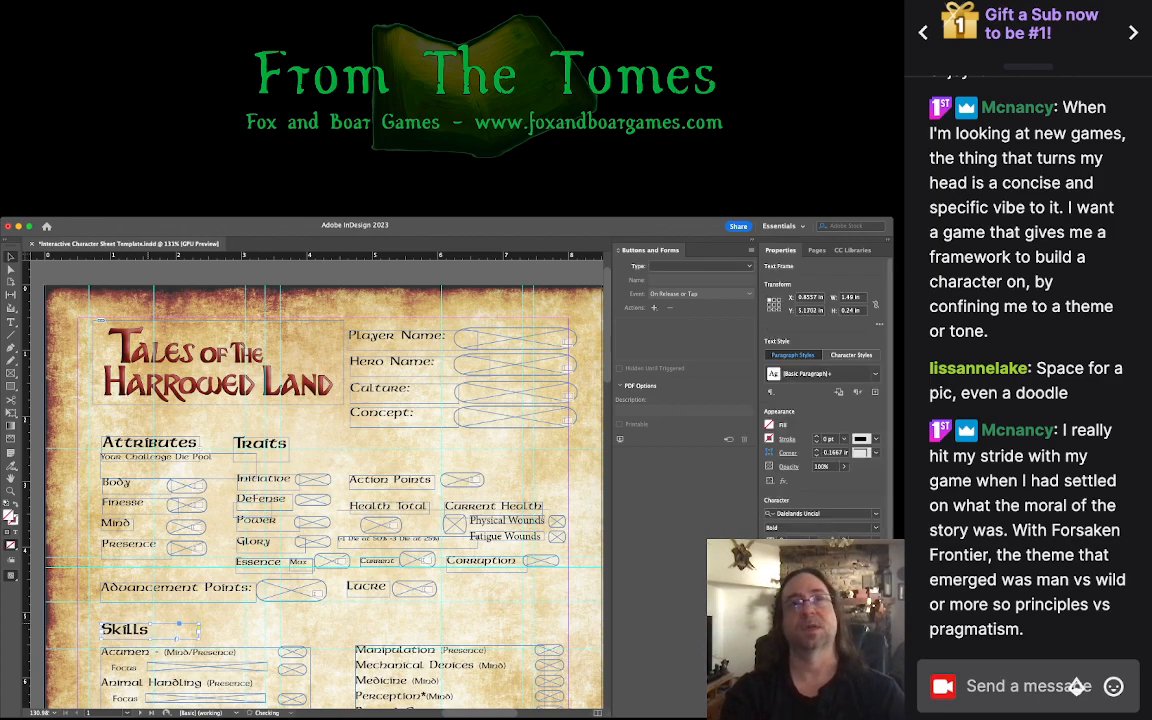
key(Down)
key(Down)
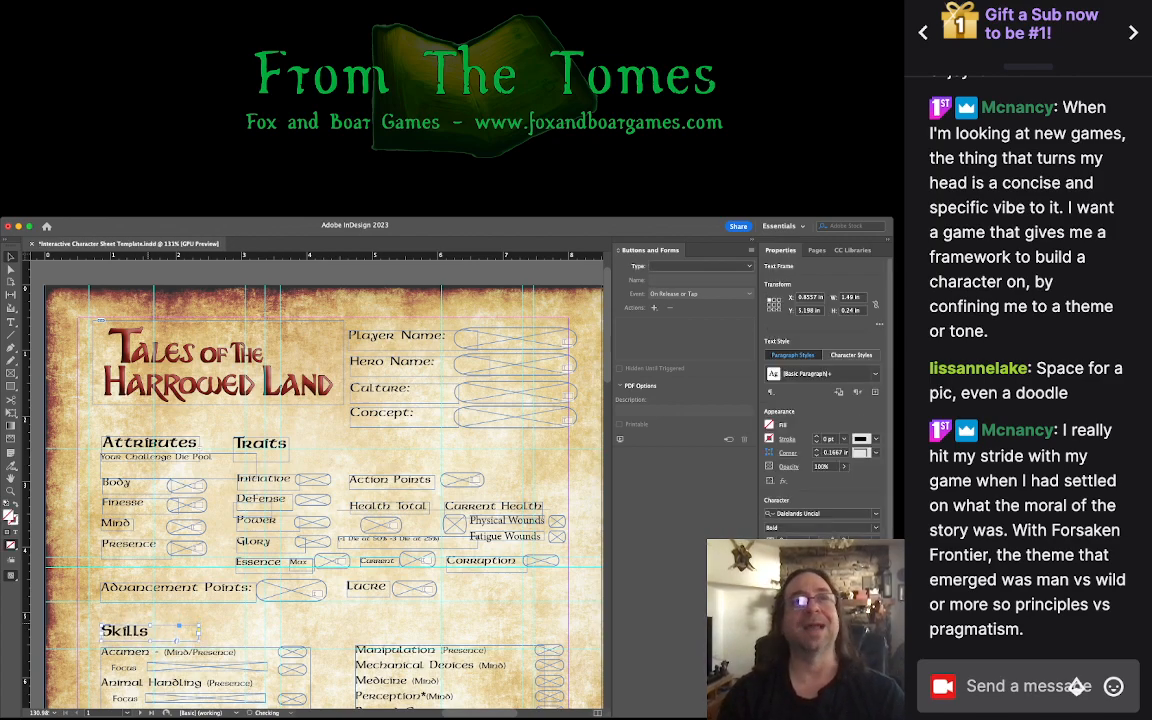
click(212, 637)
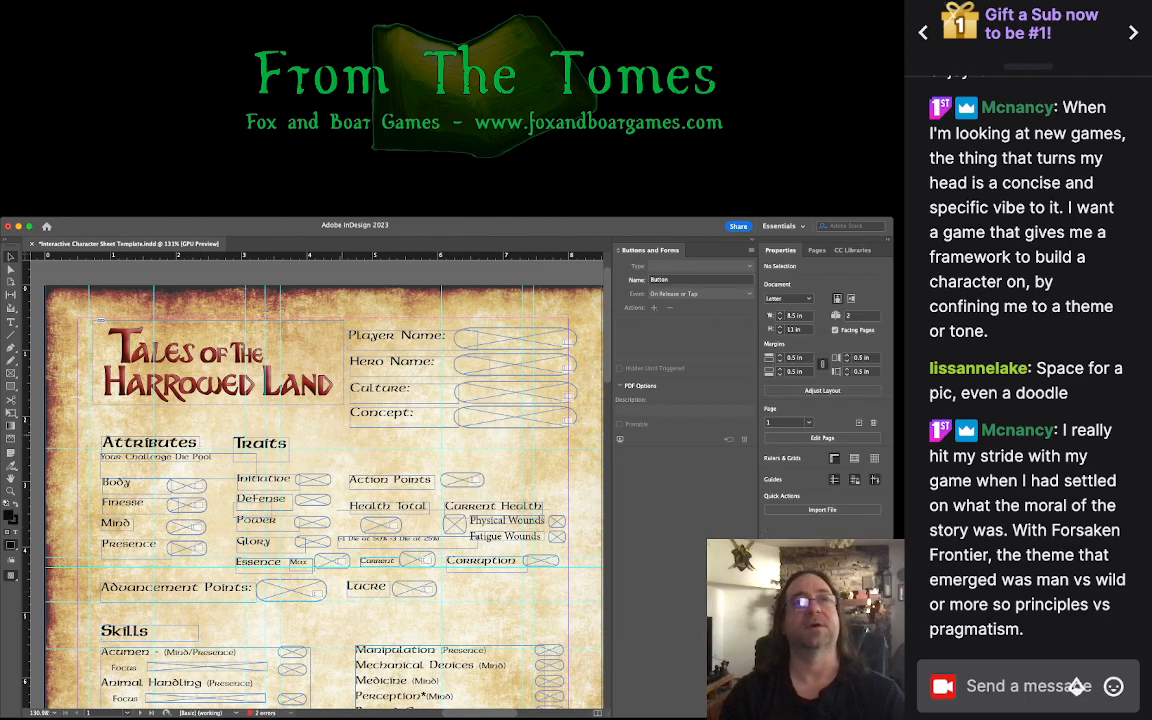
Step: Nudge the Attributes and Traits headings down together with the Your Challenge Die Pool line, closer to their rows
drag(347, 436, 194, 443)
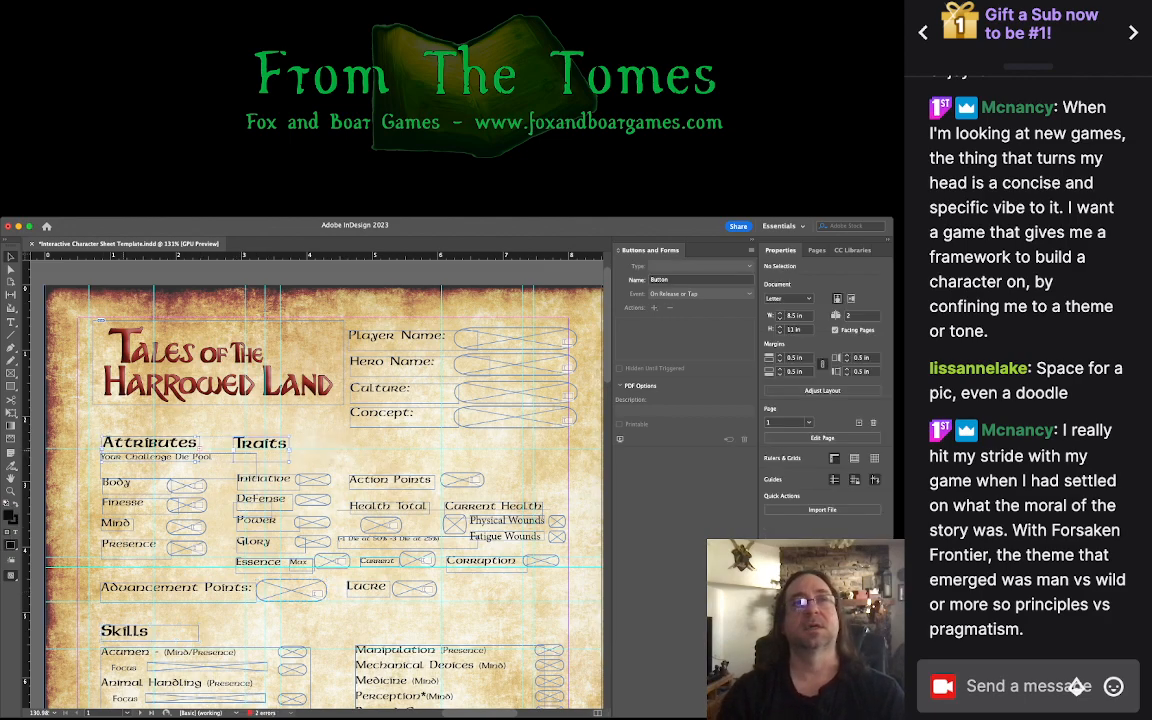
click(217, 440)
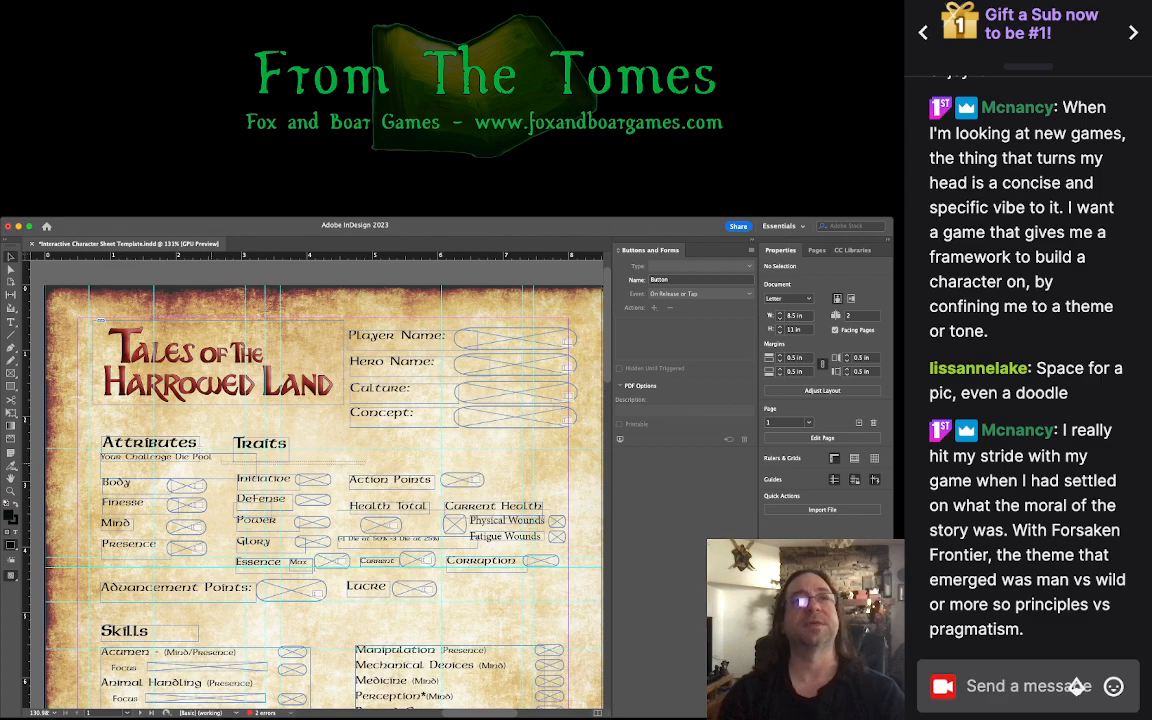
drag(200, 451, 137, 450)
key(Down)
key(Down)
key(Down)
key(Down)
key(Down)
key(Down)
key(Down)
key(Down)
key(Down)
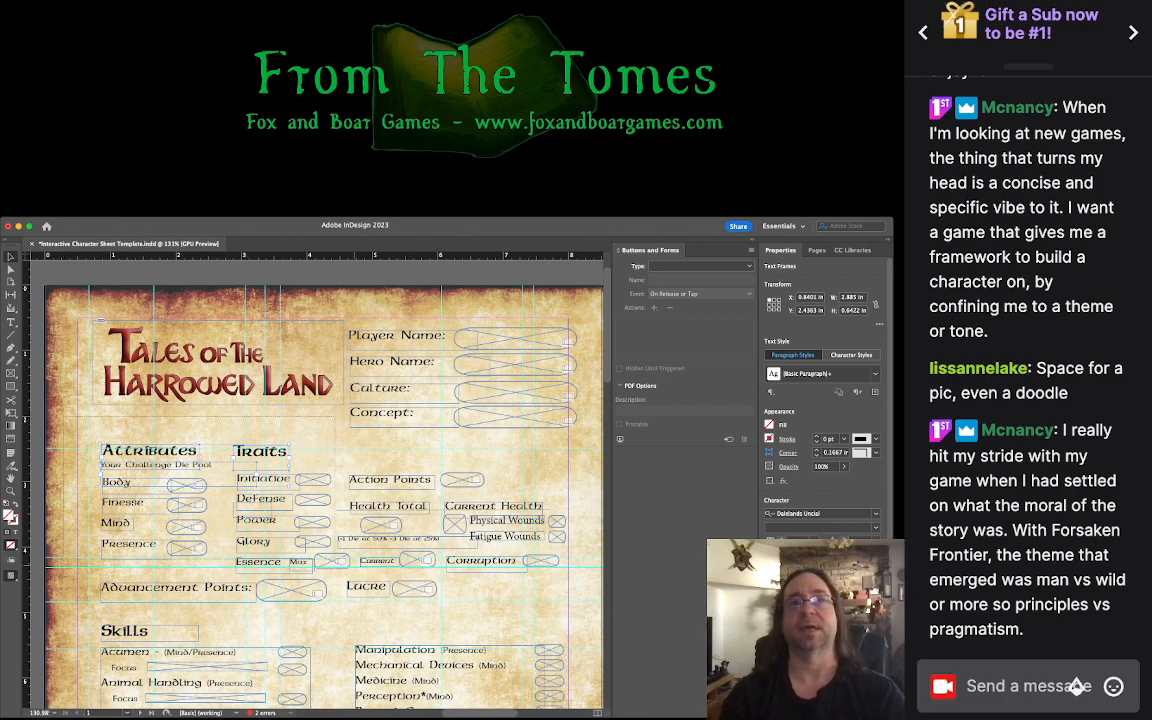
Step: Shift all labels and fields from the Concept row through the Advancement Points row slightly down, to a Y position of 1.8712 in
drag(78, 416, 588, 605)
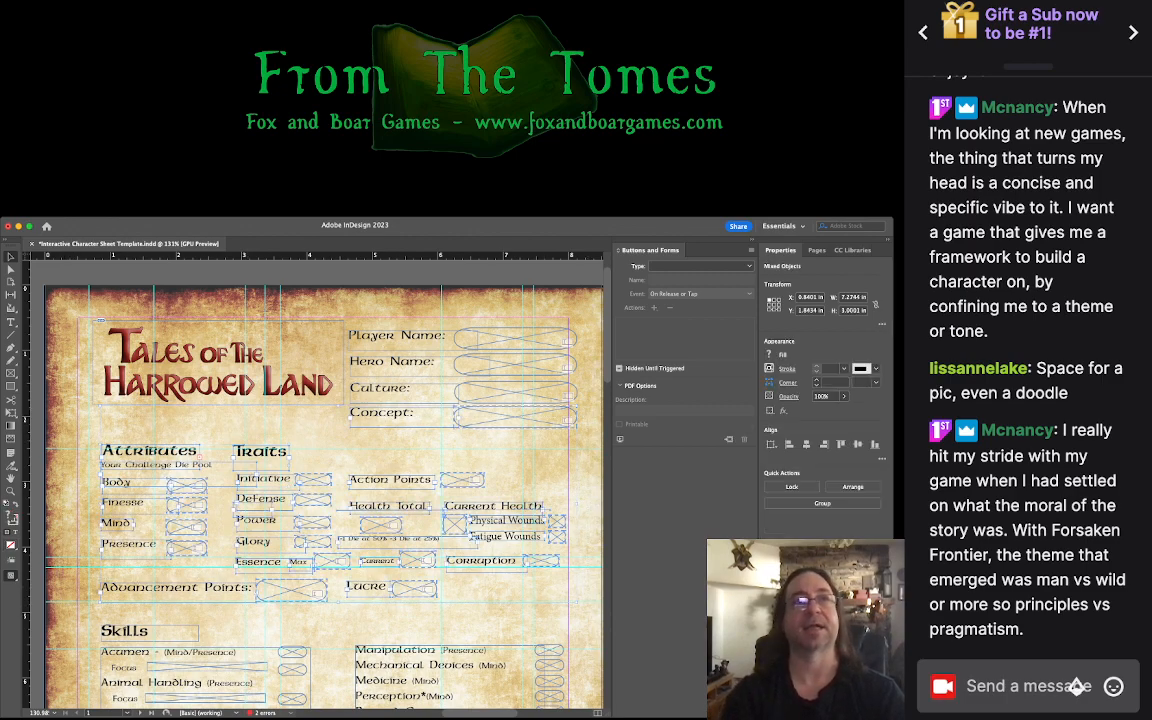
key(Down)
key(Down)
key(Down)
key(Down)
key(Down)
key(Down)
key(Down)
key(Down)
key(Down)
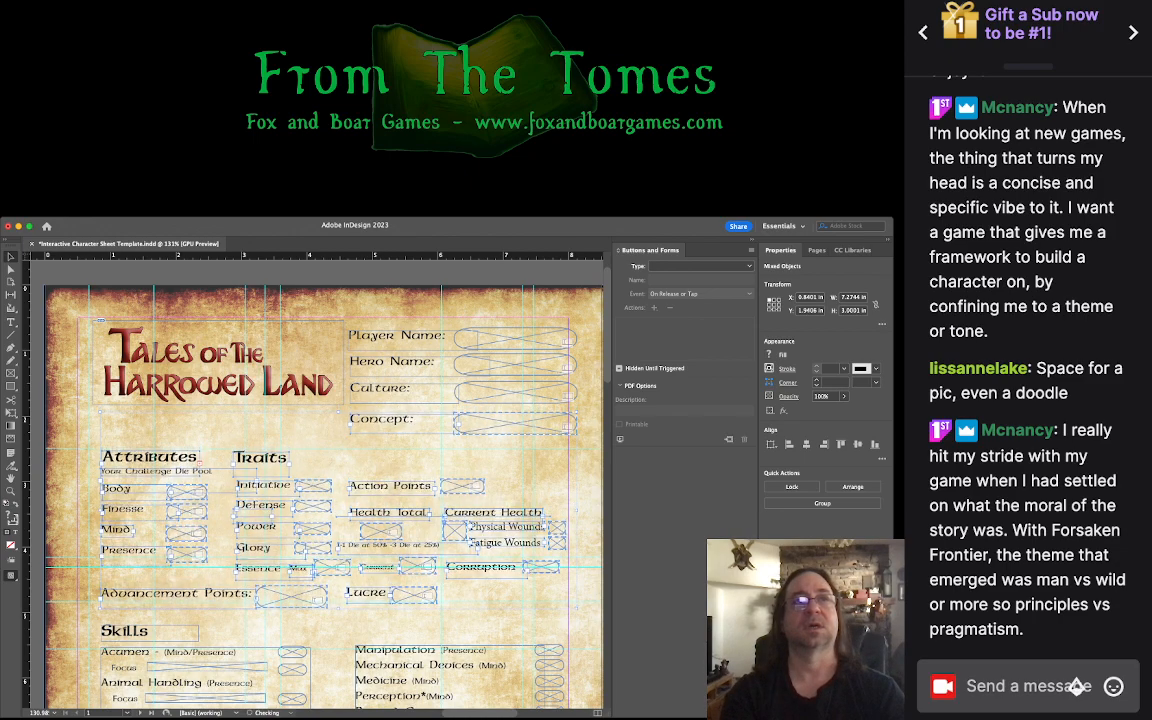
key(Down)
key(Down)
key(Down)
key(Down)
key(Down)
key(Down)
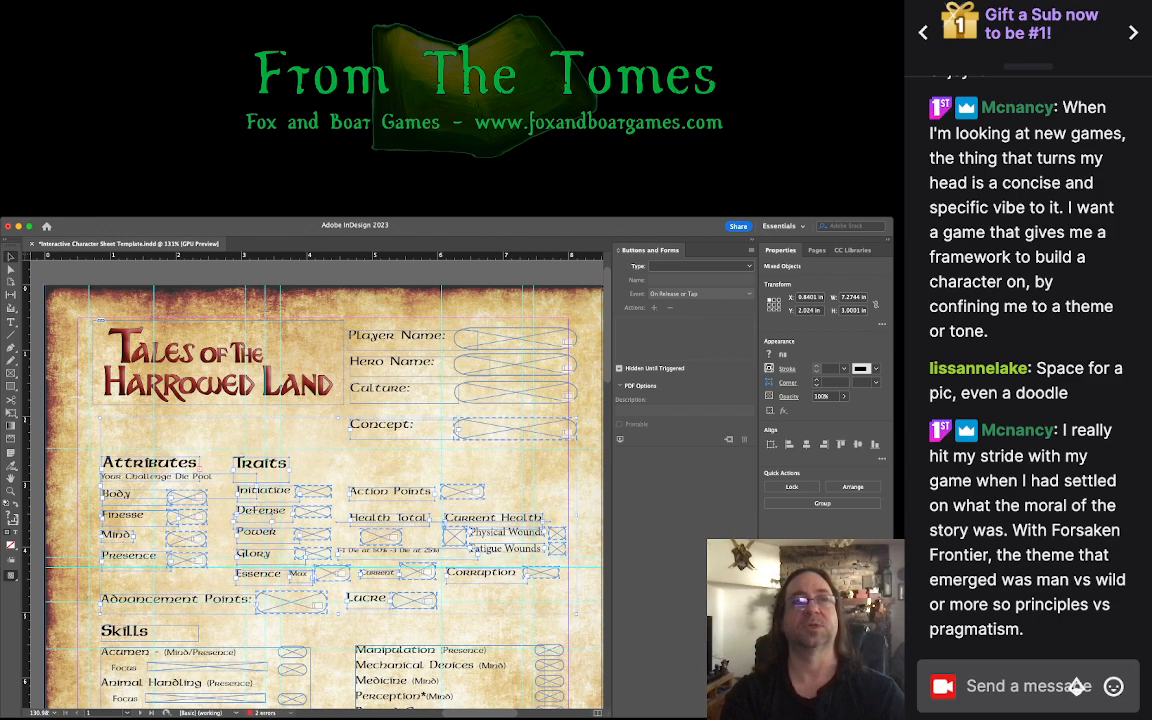
key(Up)
key(Up)
key(Up)
key(Up)
key(Up)
key(Up)
key(Up)
key(Up)
key(Up)
key(Up)
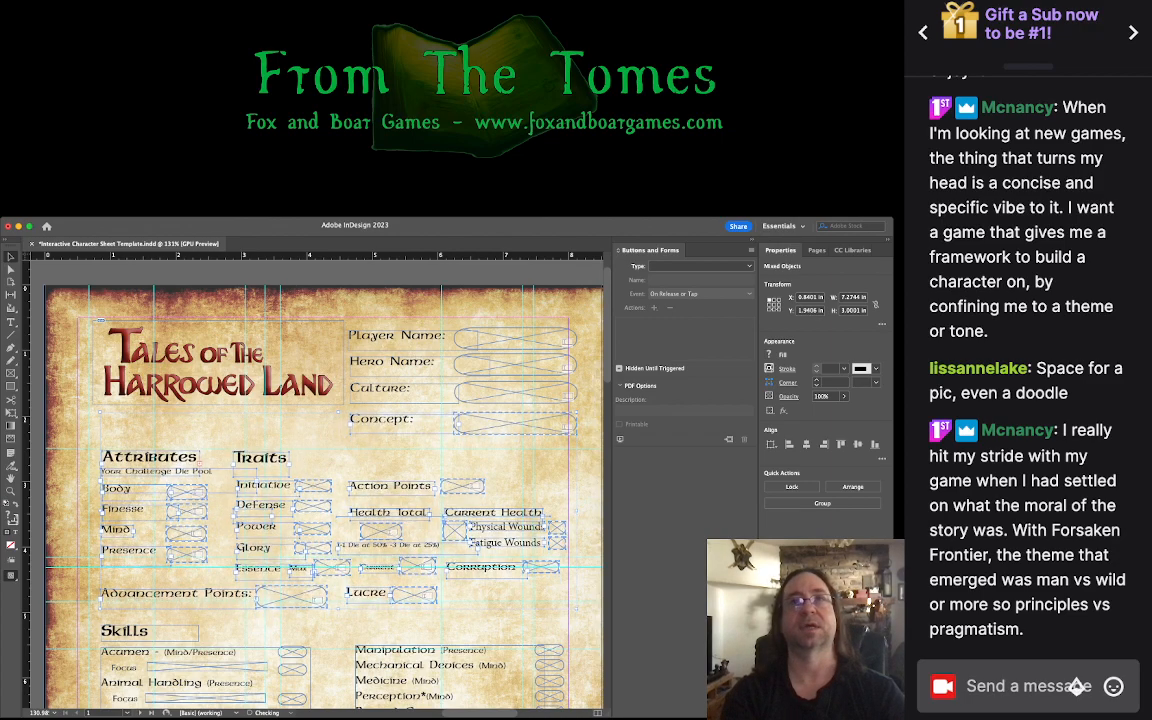
key(Up)
key(Up)
key(Up)
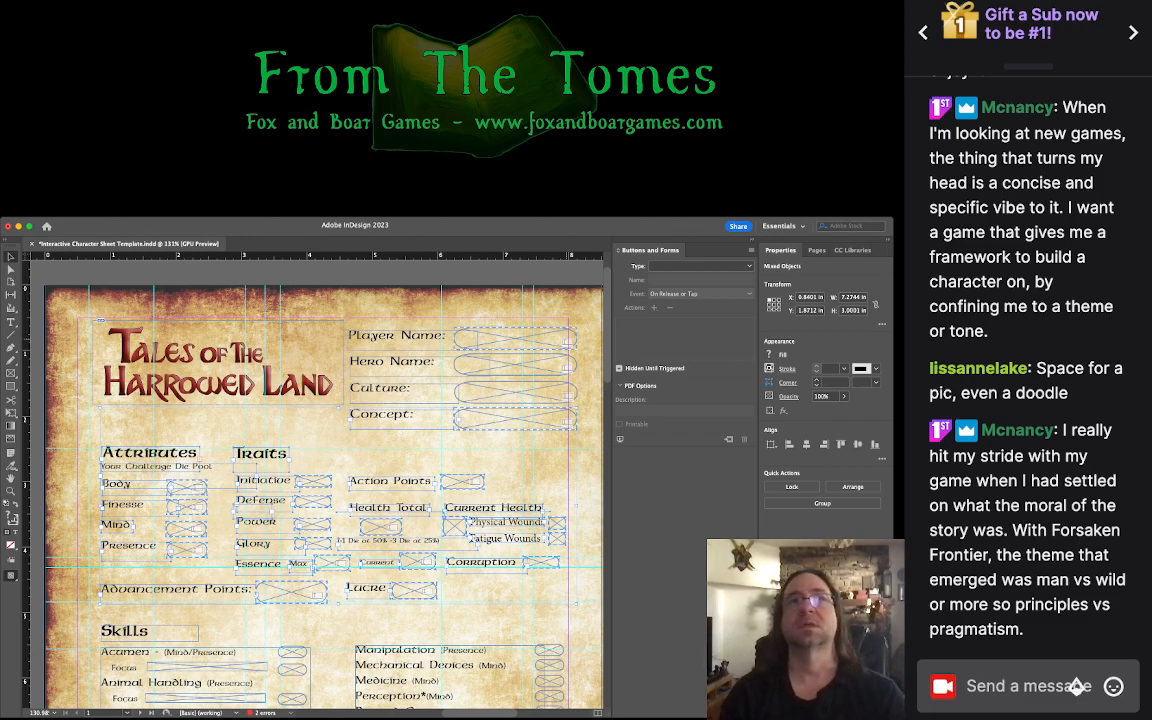
Step: Nudge the Player Name, Hero Name, Culture and Concept labels and fields left to X 4.5181 in, and save the template
click(218, 362)
click(218, 362)
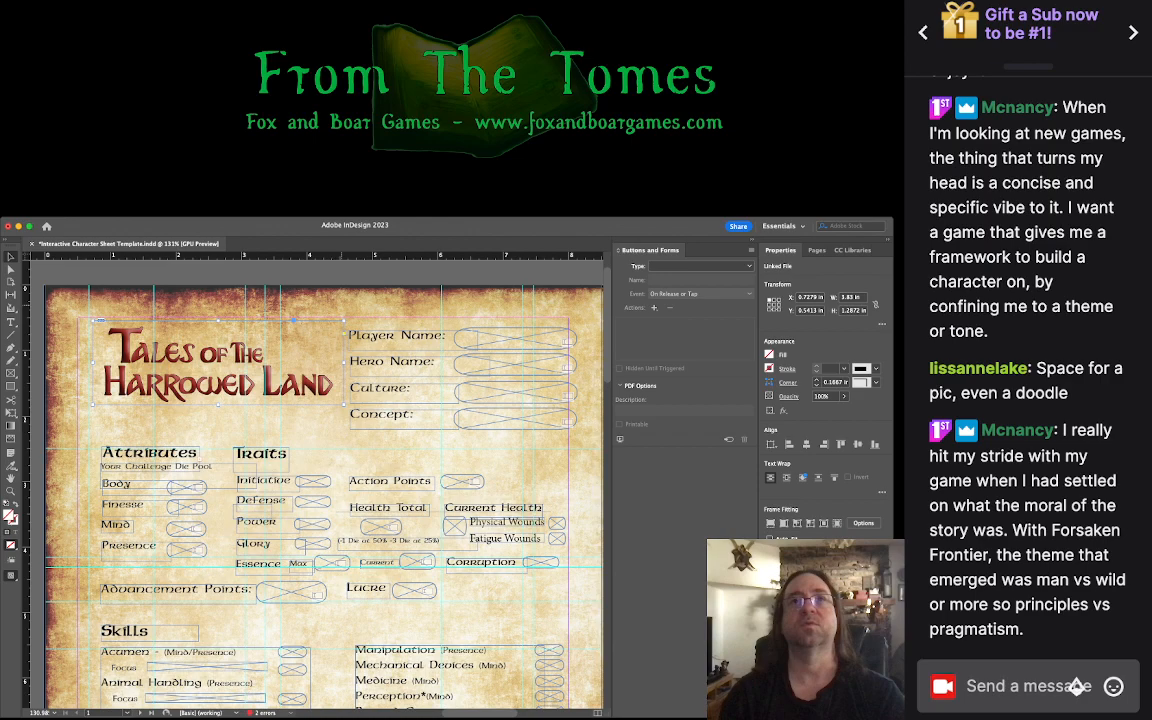
drag(569, 444, 400, 332)
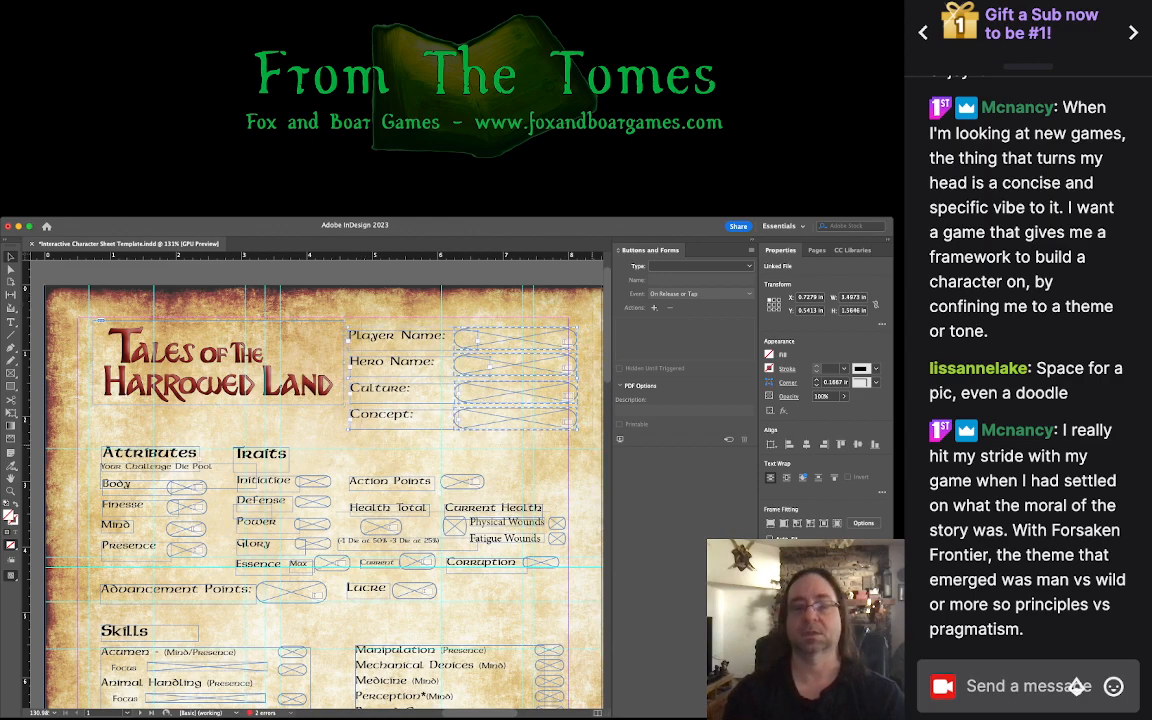
key(Left)
key(Left)
key(Left)
key(Left)
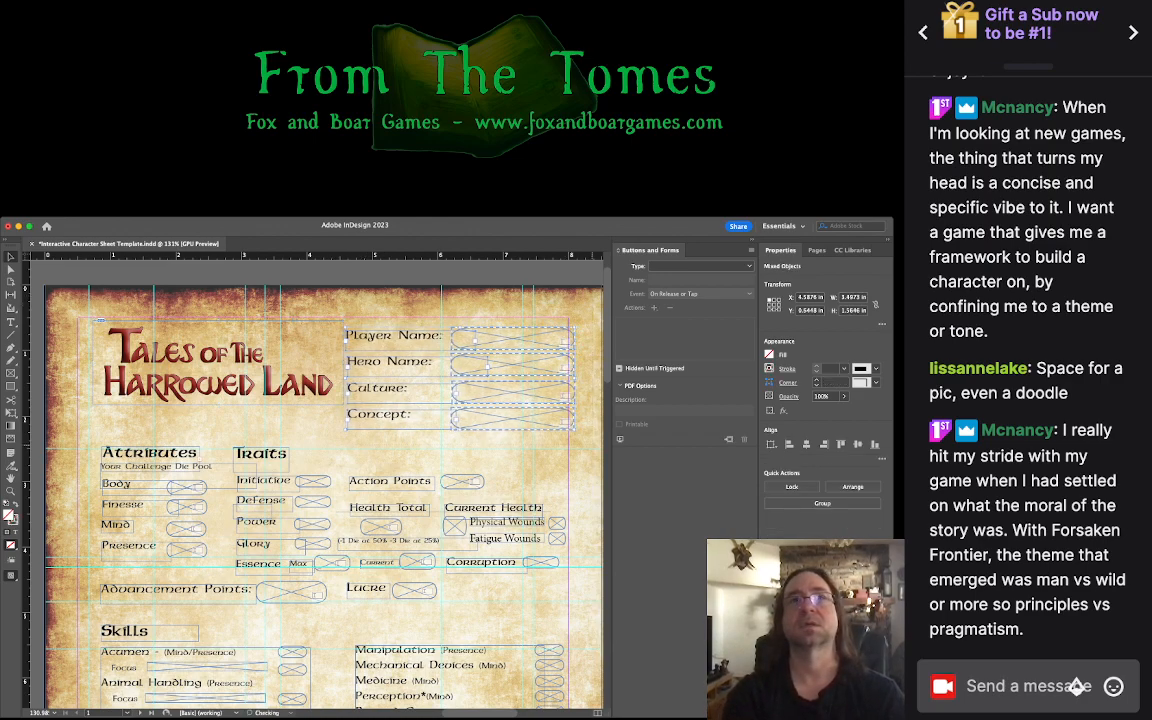
key(Left)
key(Left)
key(Left)
key(Left)
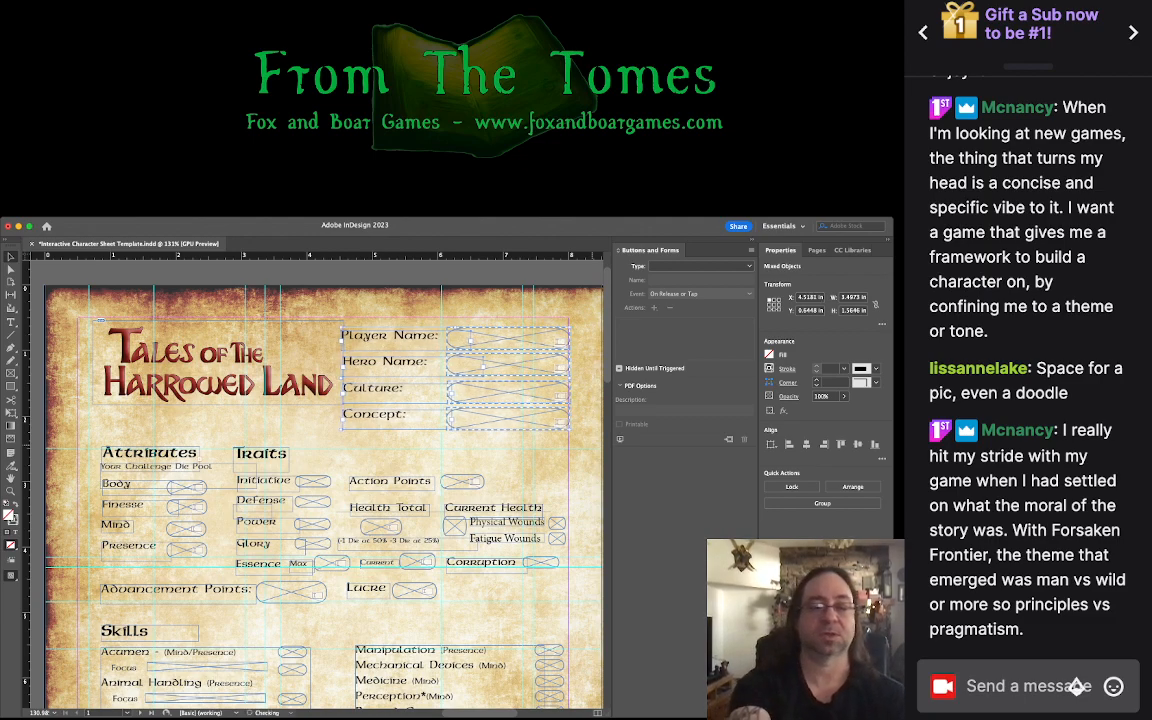
click(440, 449)
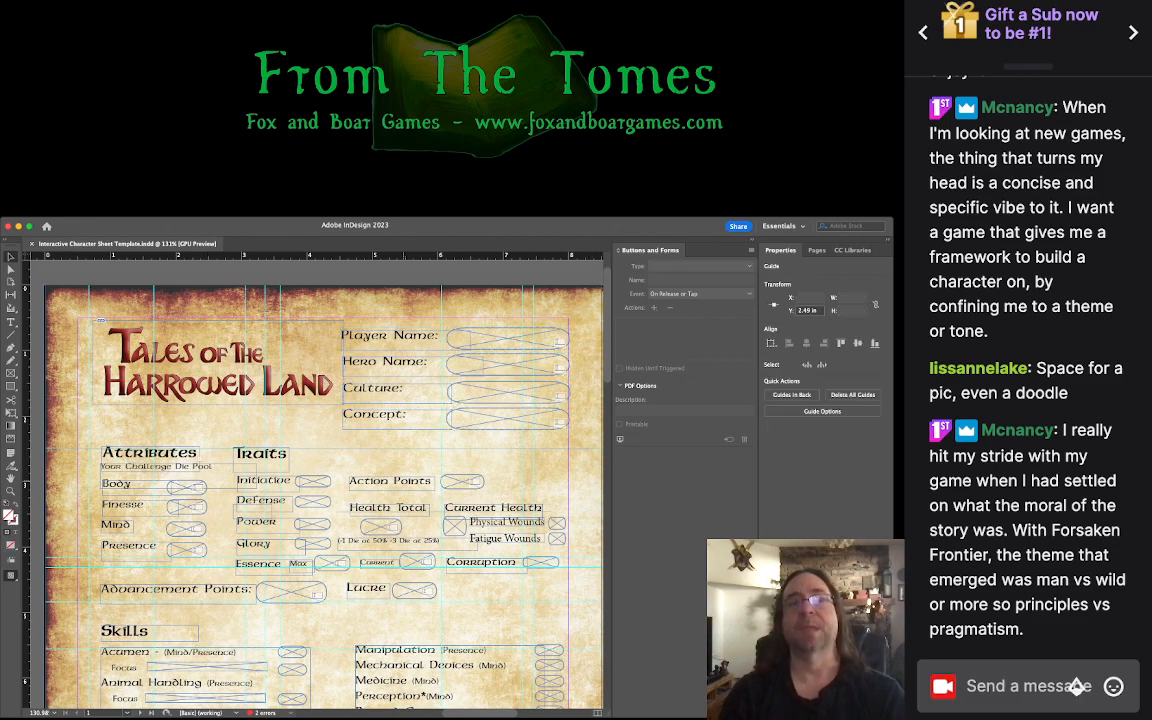
key(super+Tab)
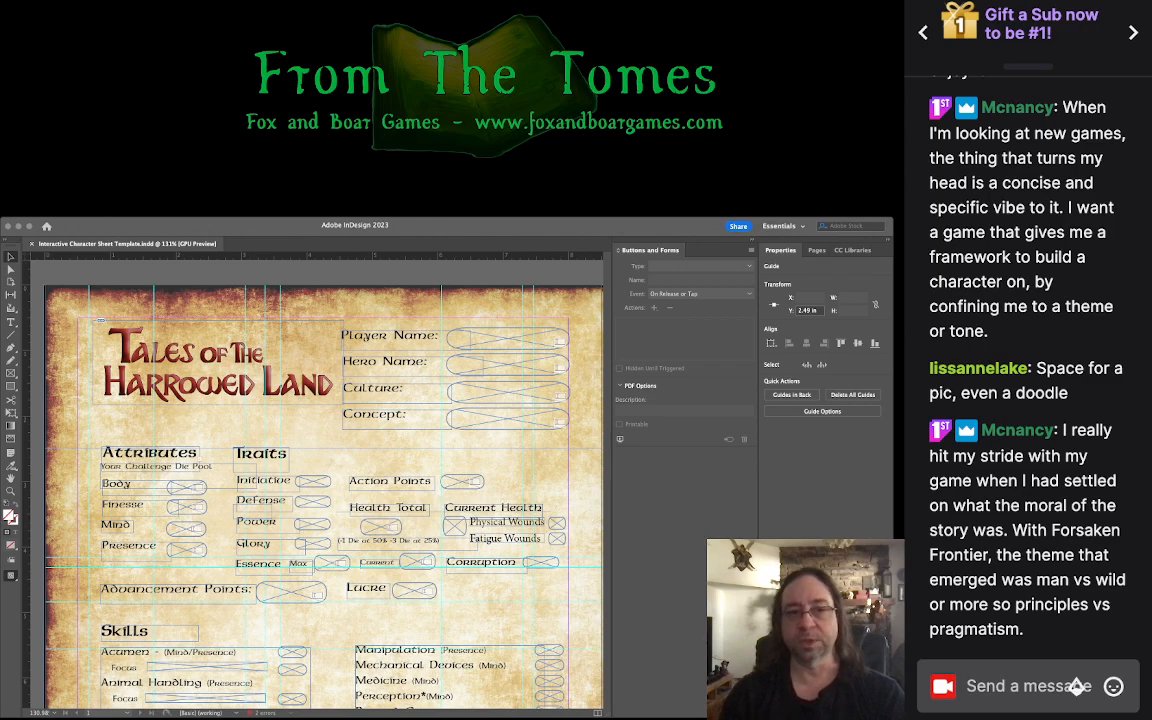
key(super+Tab)
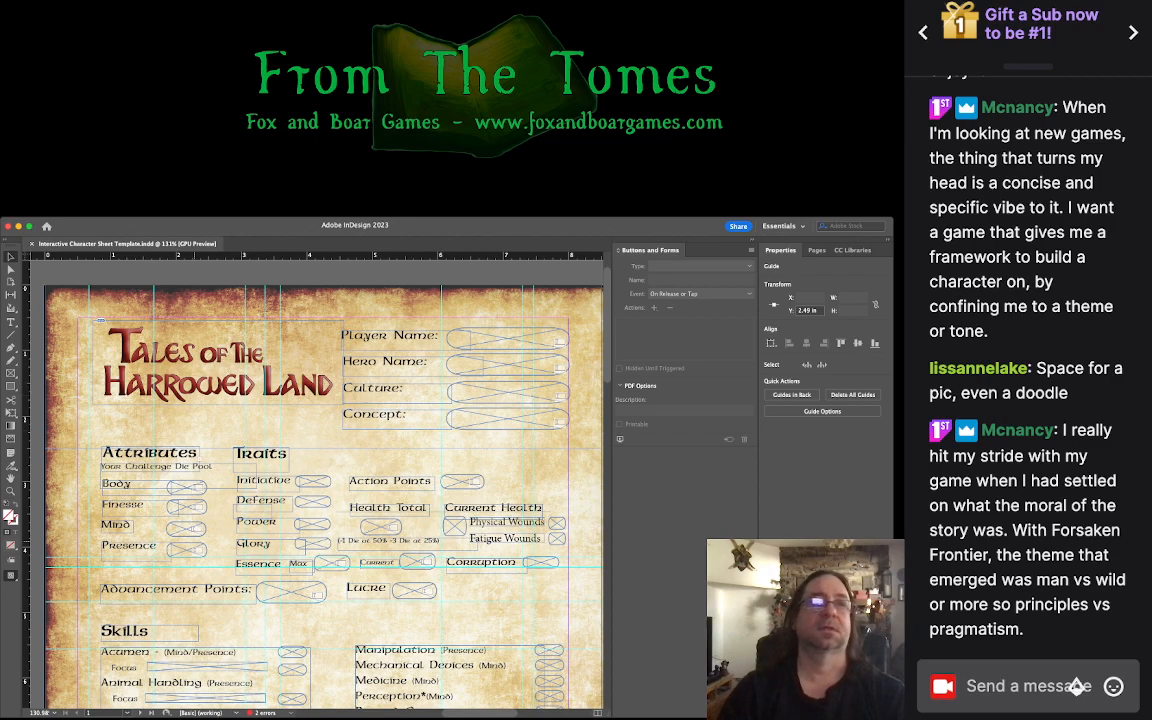
Step: Nudge the Mind label one increment down and one to the right, and deselect it
click(116, 524)
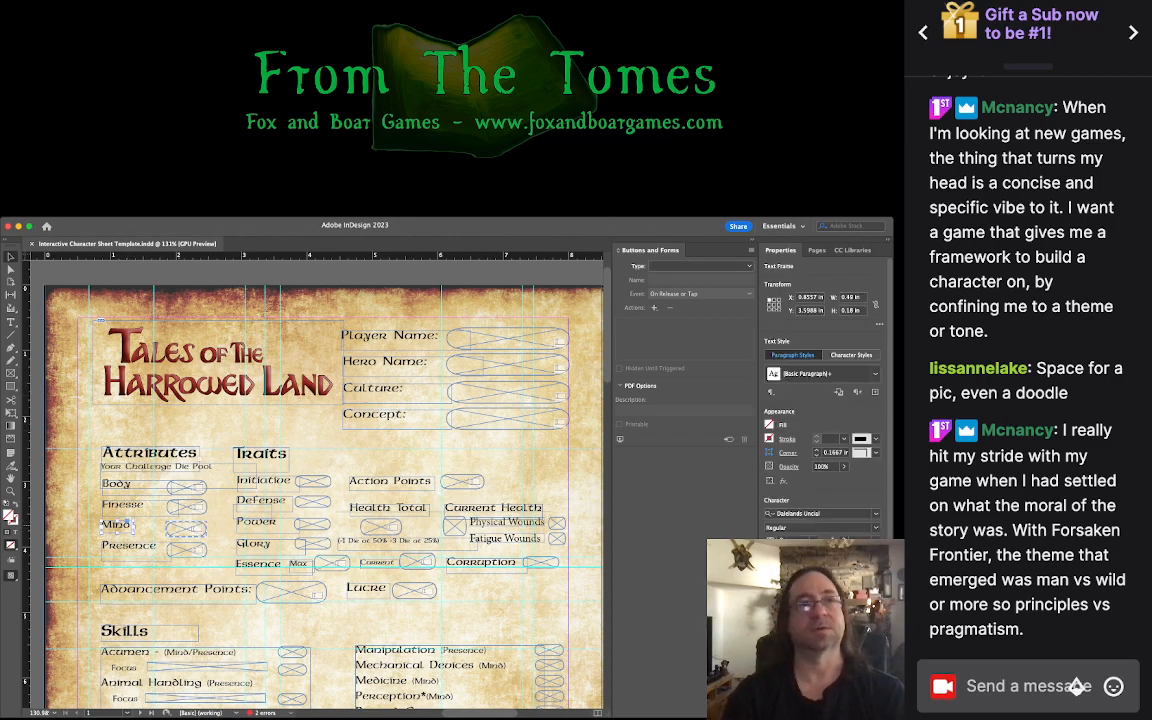
key(Down)
key(Right)
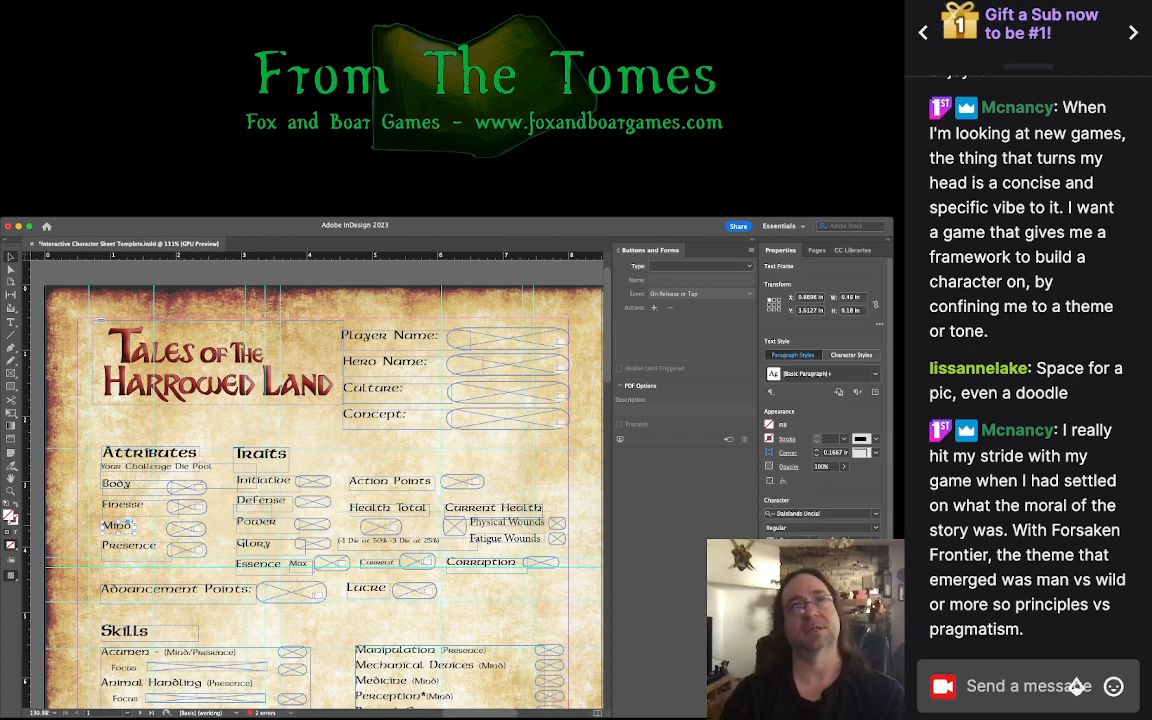
click(222, 524)
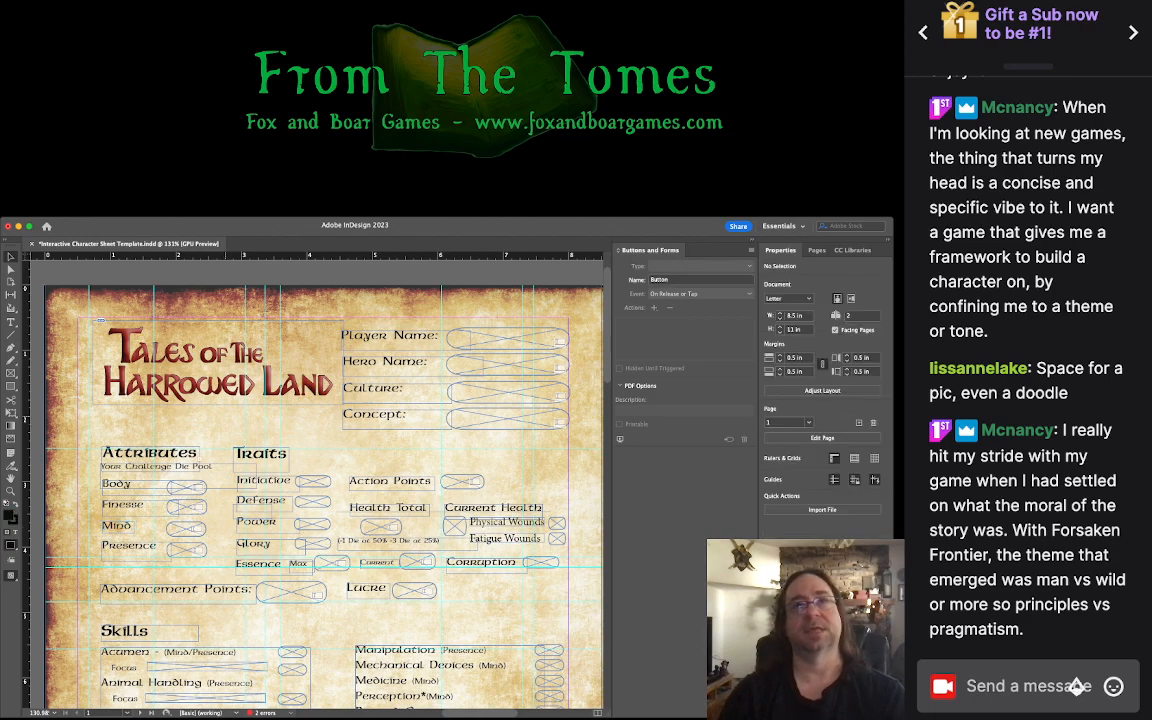
Step: Nudge the Traits heading with its labels and fields, plus the Your Challenge Die Pool line, left toward the Attributes column
drag(211, 416, 323, 568)
key(Left)
key(Left)
key(Left)
key(Left)
key(Left)
key(Left)
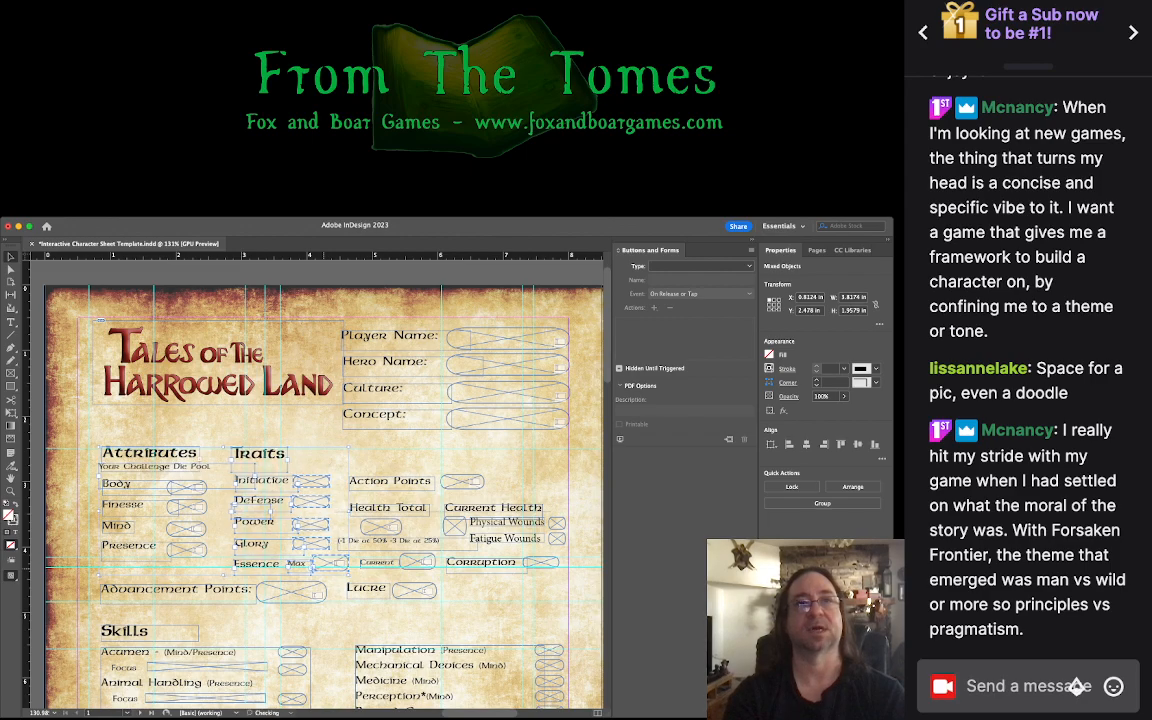
key(Left)
key(Left)
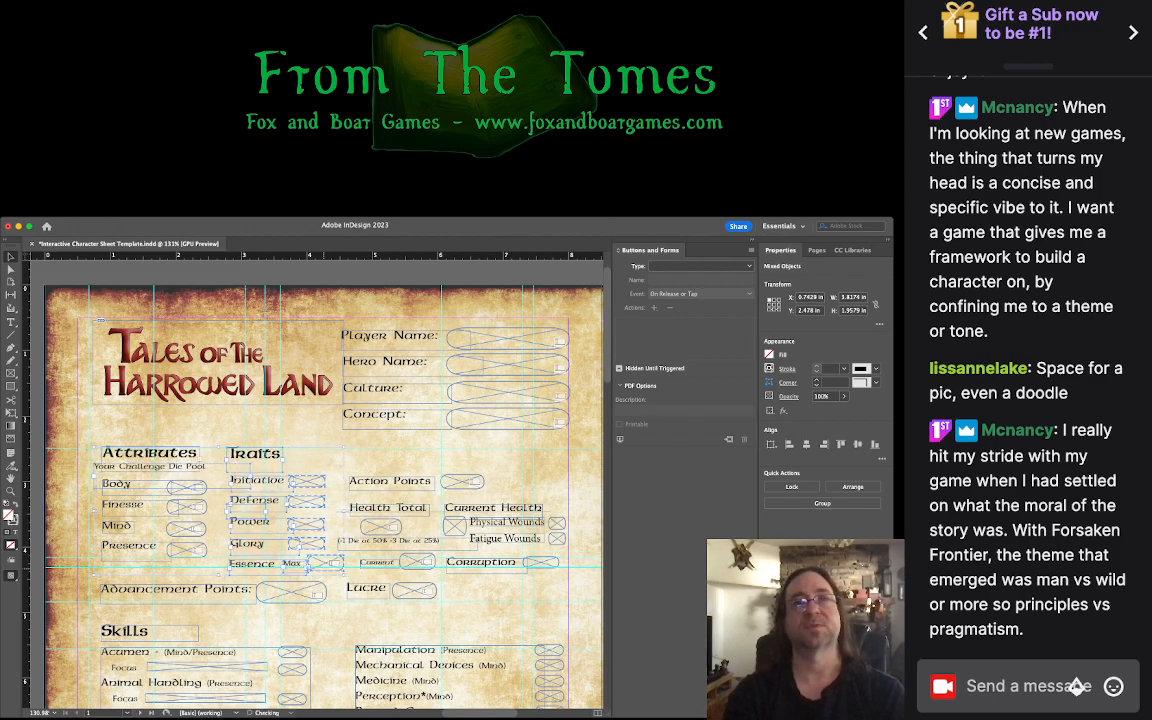
click(260, 434)
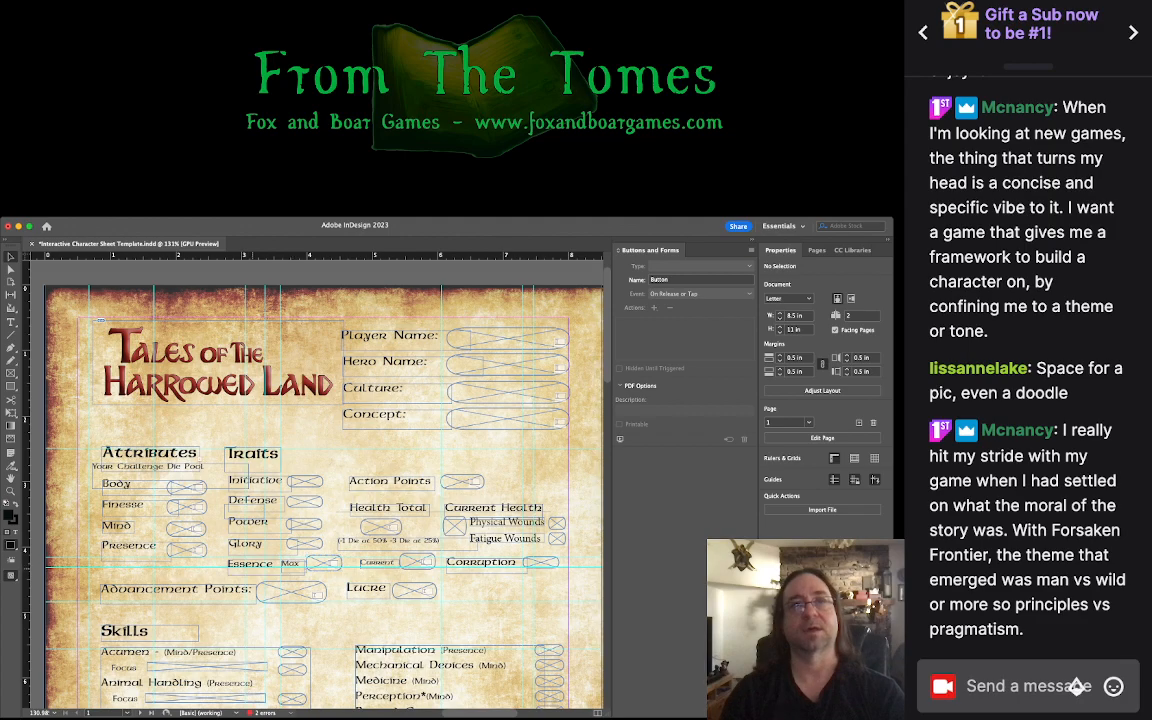
Step: Nudge the Essence Max label slightly up and left to X 2.774 in, Y 4.182 in
click(290, 564)
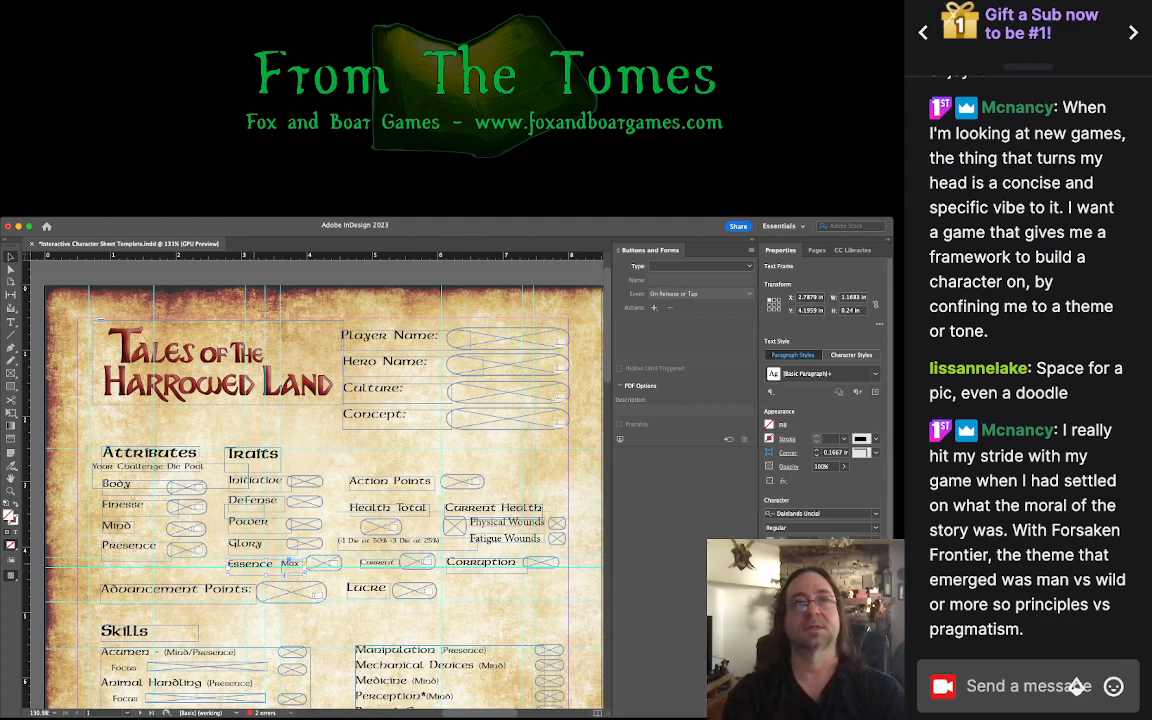
key(Up)
key(Up)
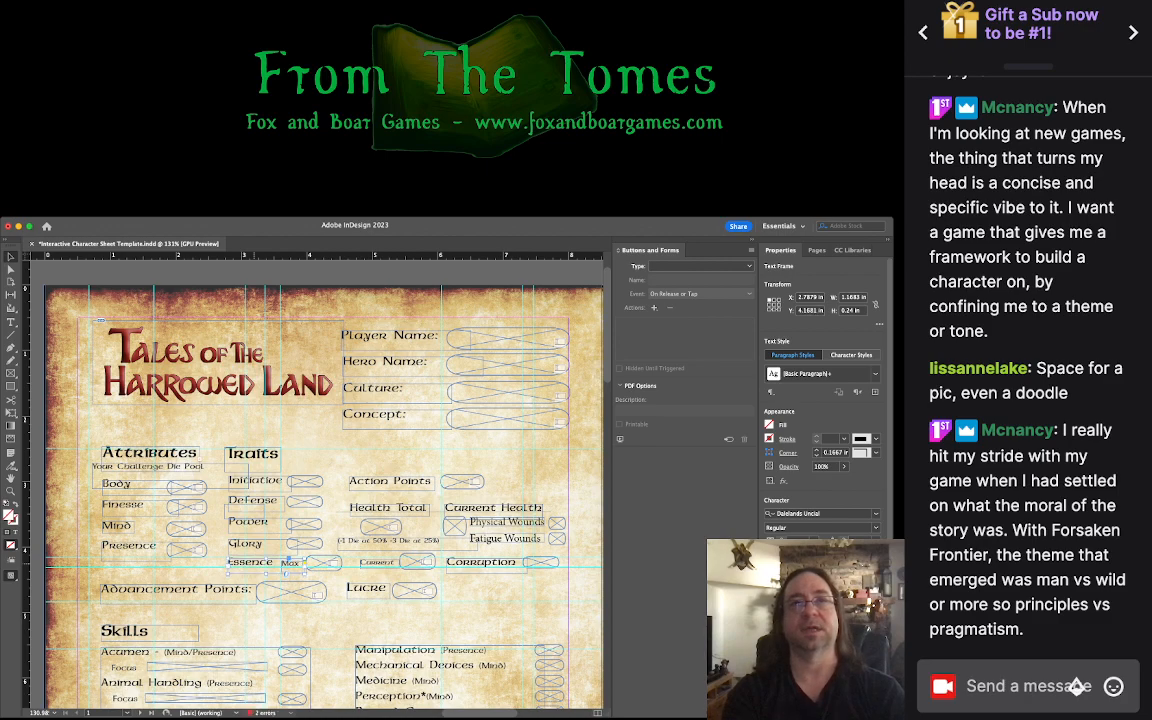
key(Left)
key(Down)
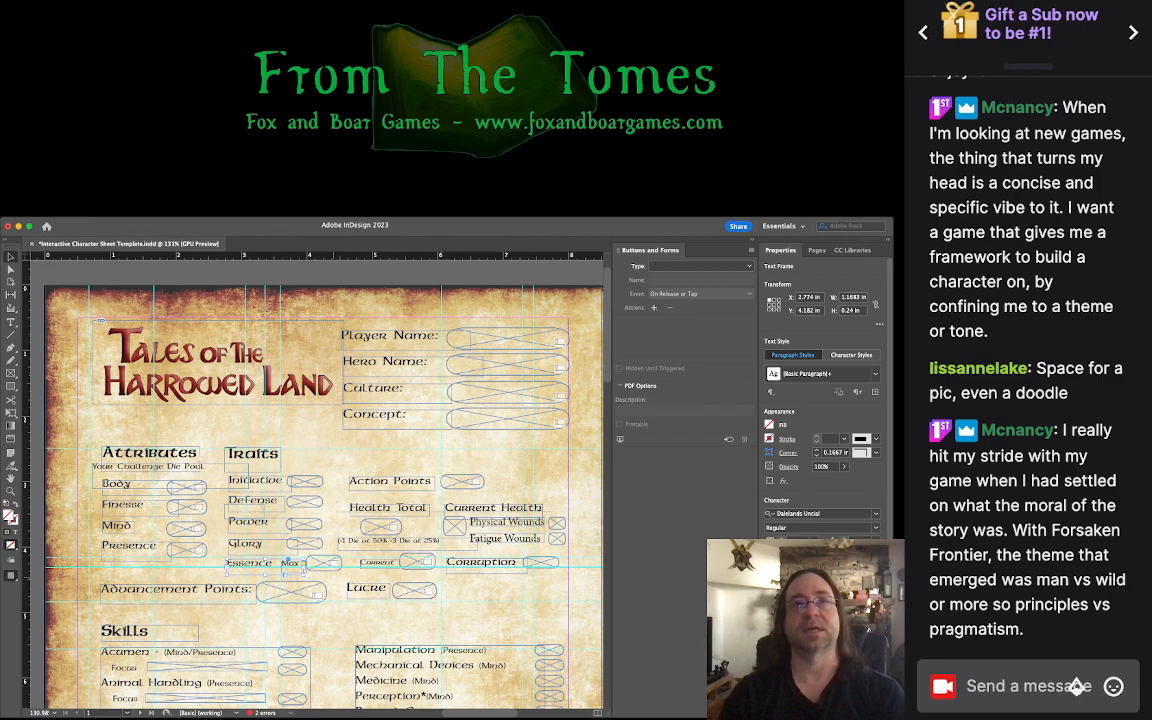
click(308, 566)
click(303, 564)
Step: Nudge Essence's Current label and field left toward the Max field, and move the Corruption label slightly right
click(382, 563)
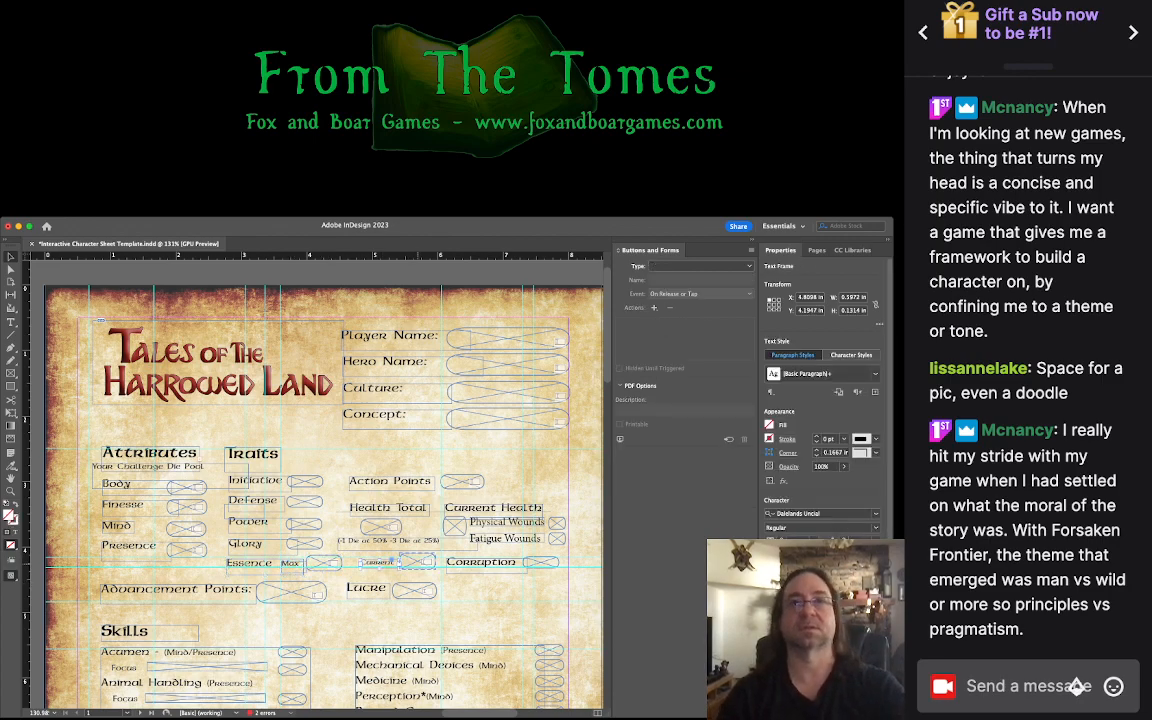
shift+click(415, 563)
key(Left)
key(Left)
key(Left)
key(Left)
key(Left)
key(Left)
key(Left)
key(Left)
key(Left)
key(Down)
key(Left)
key(Left)
key(Left)
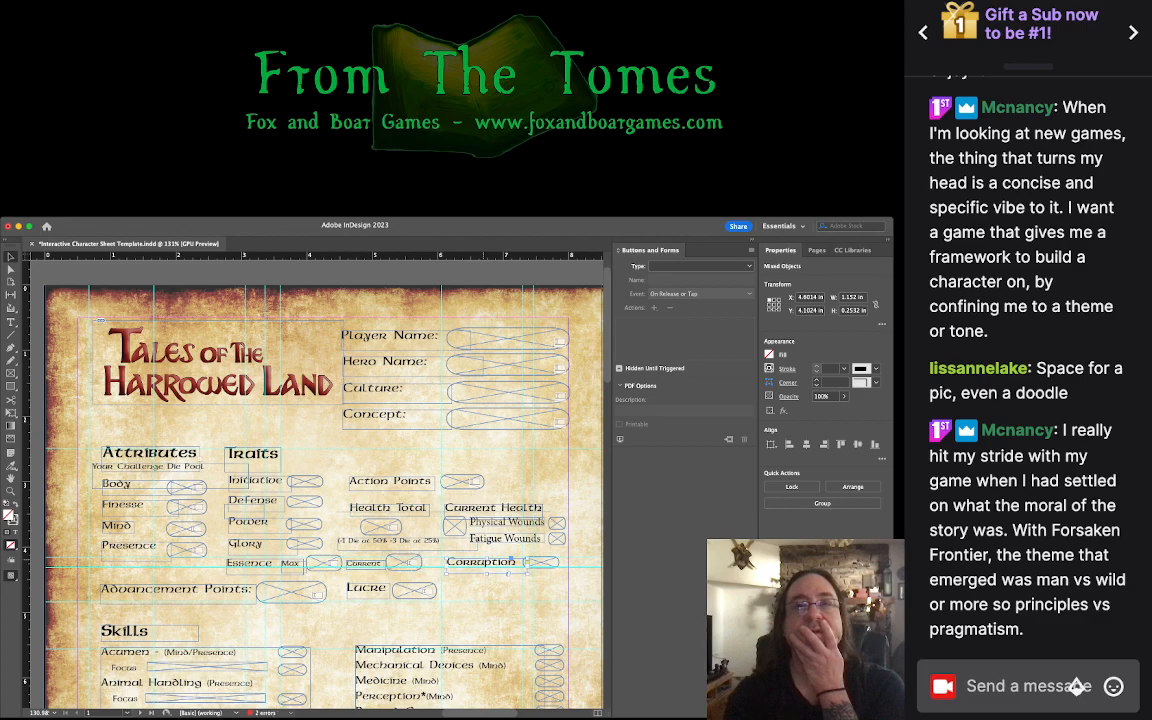
key(Right)
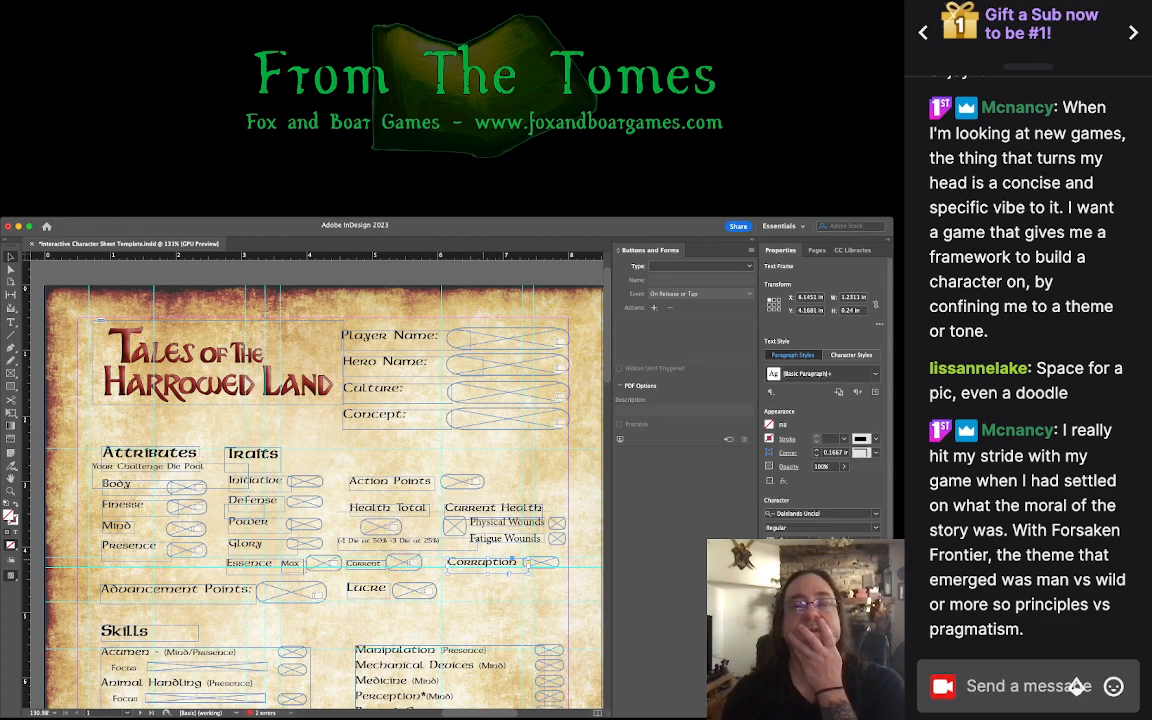
key(super+shift+a)
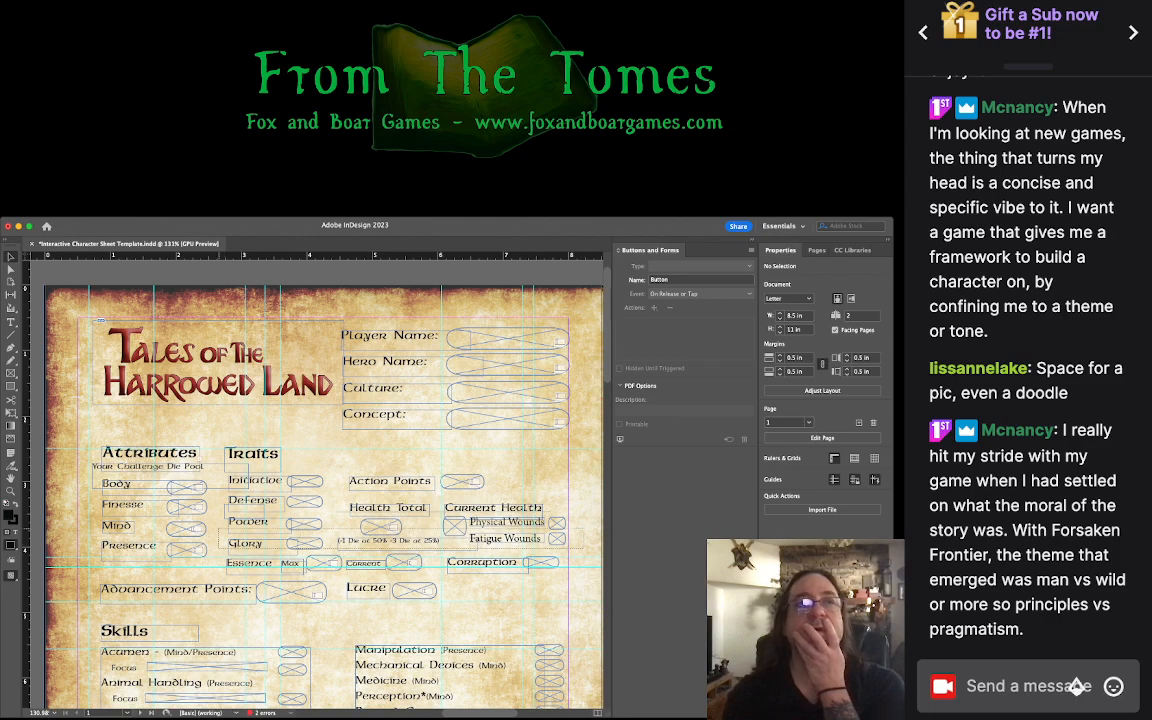
Step: Nudge the Attributes, Traits, Action Points and health labels and fields up four increments together, and deselect them
drag(583, 548, 75, 438)
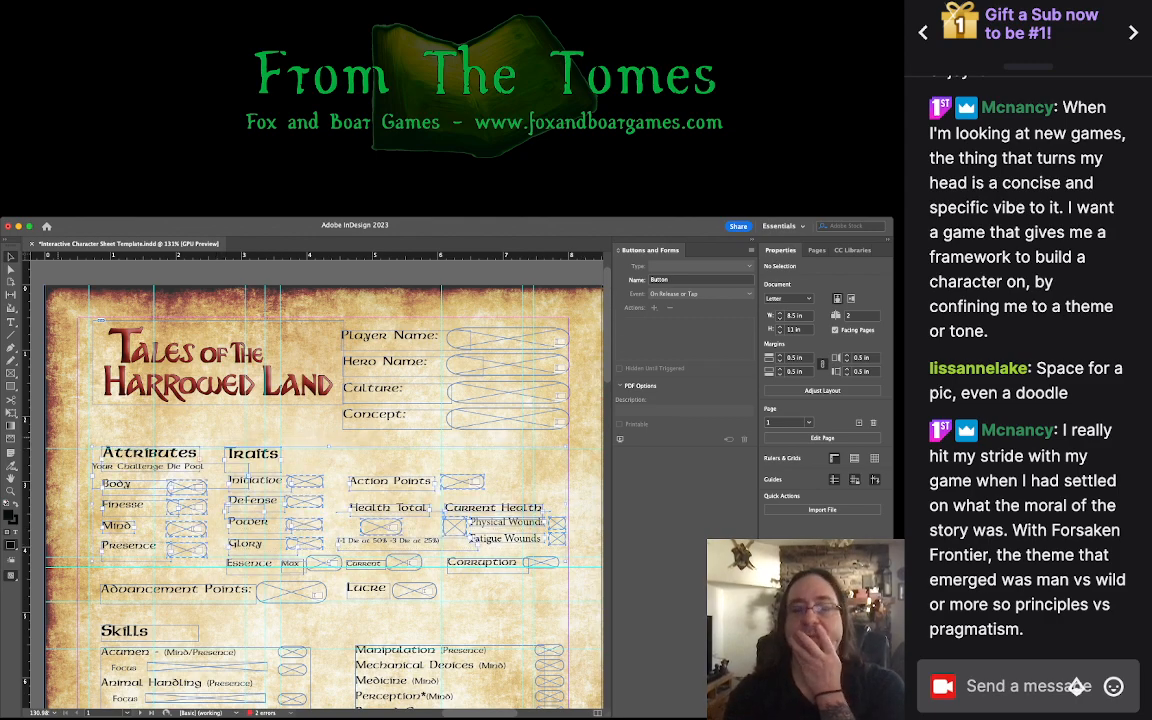
key(Up)
key(Up)
key(Up)
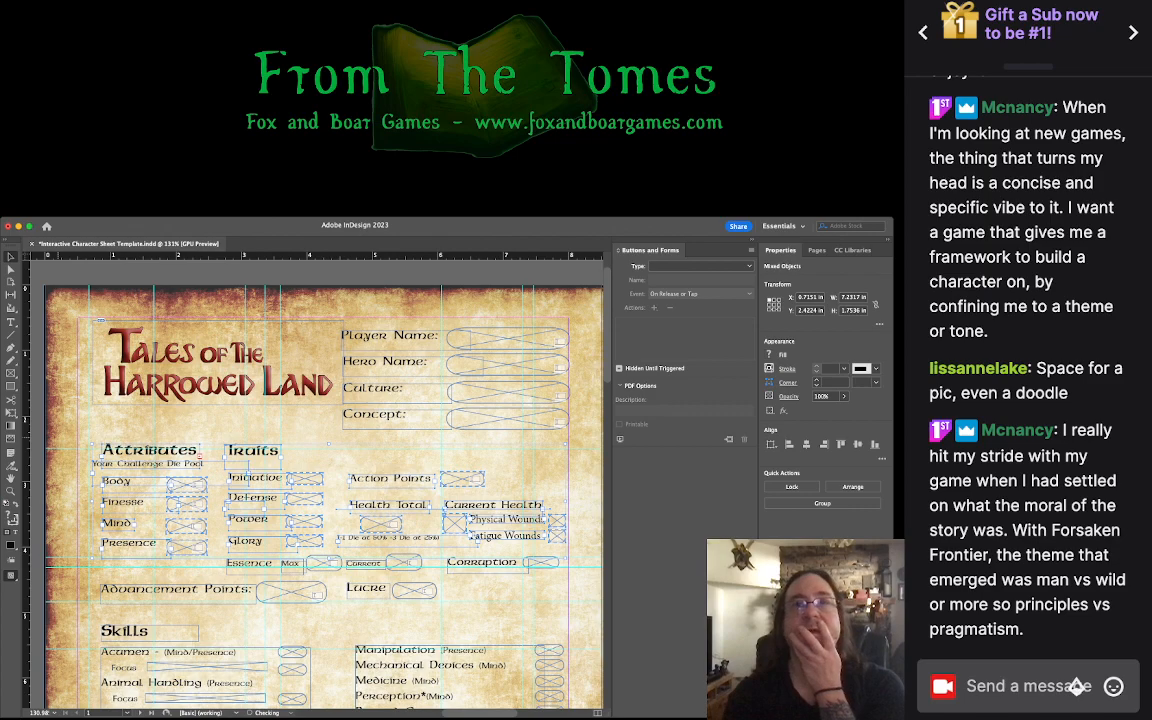
key(Up)
key(super+shift+a)
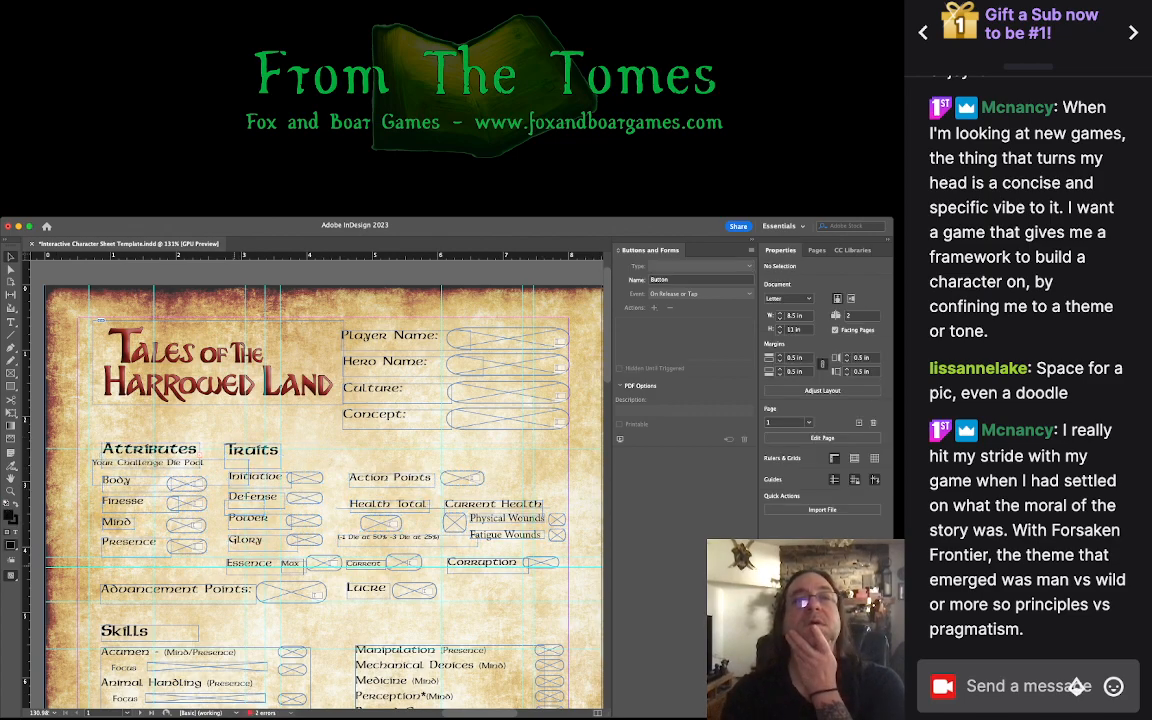
Step: Nudge the Essence label up and right to X 2.774 in, Y 4.1542 in, and move its Max field slightly up
click(248, 563)
key(Up)
key(Up)
key(Right)
key(Right)
click(324, 563)
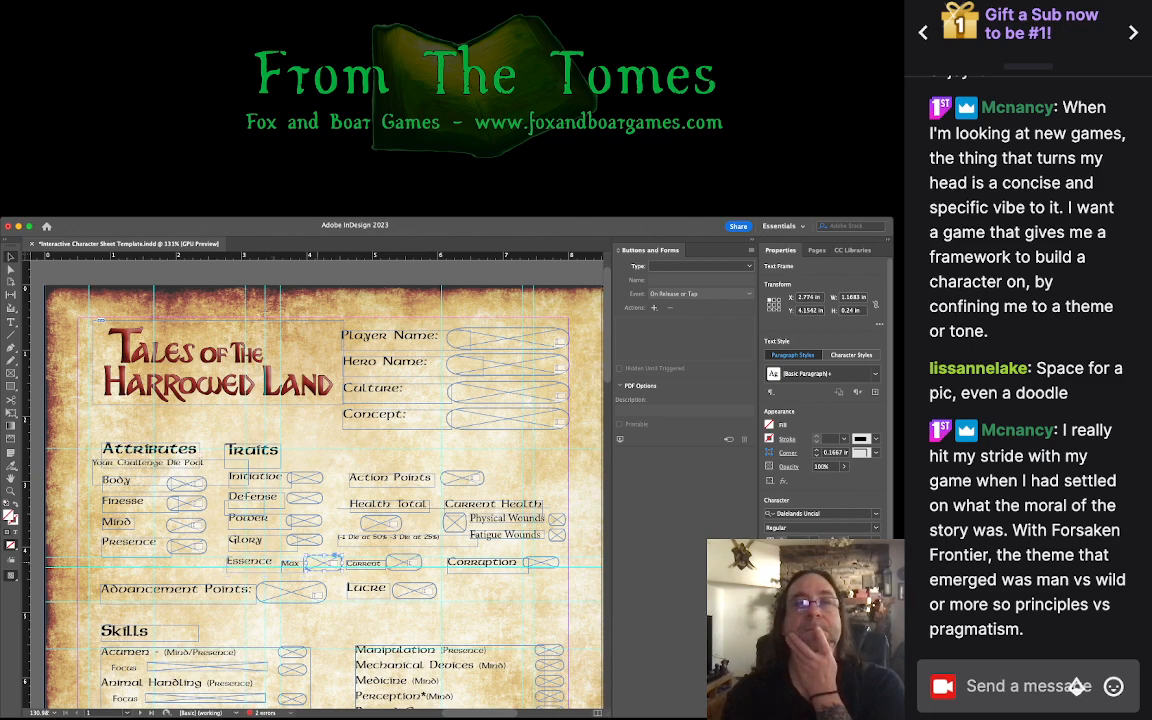
key(Up)
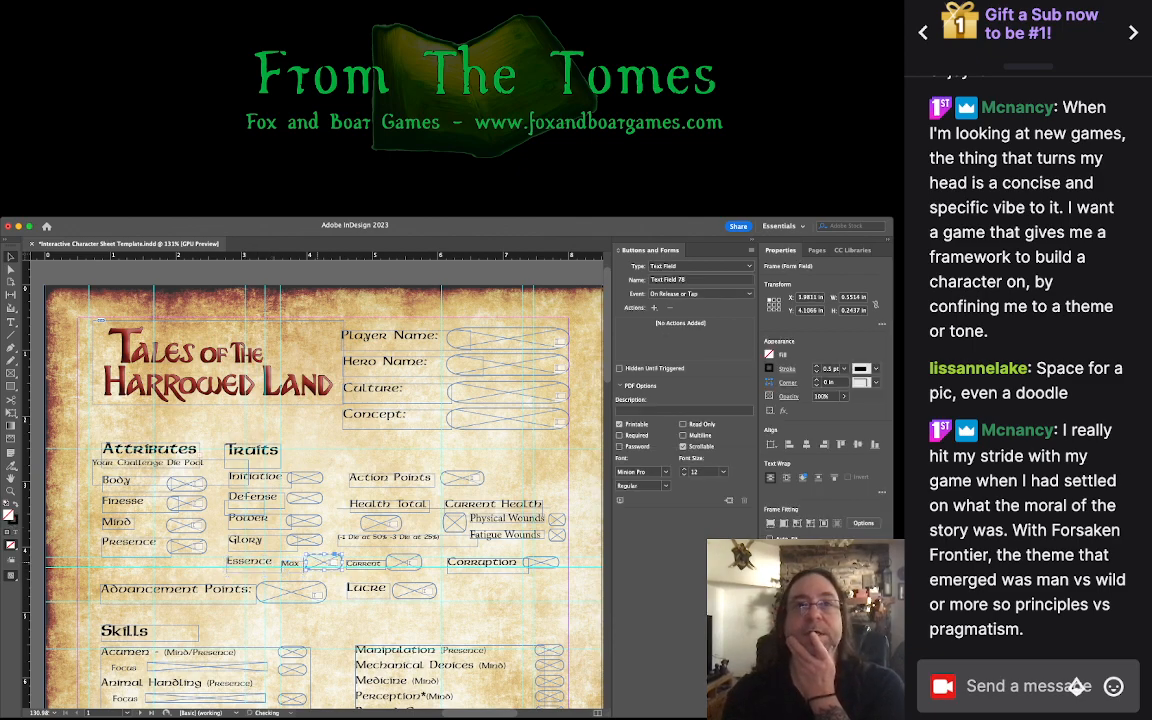
Step: Lower the Essence label slightly to Y 4.1681 in, and deselect it
click(290, 563)
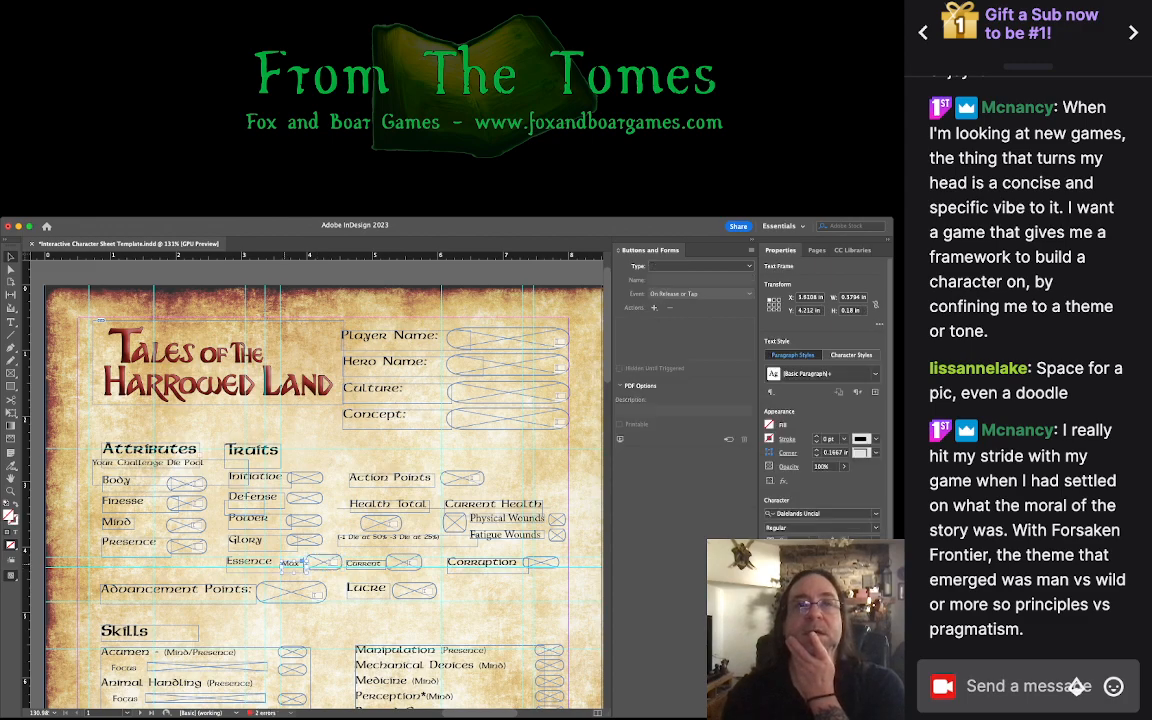
click(249, 563)
key(Down)
key(Down)
key(Up)
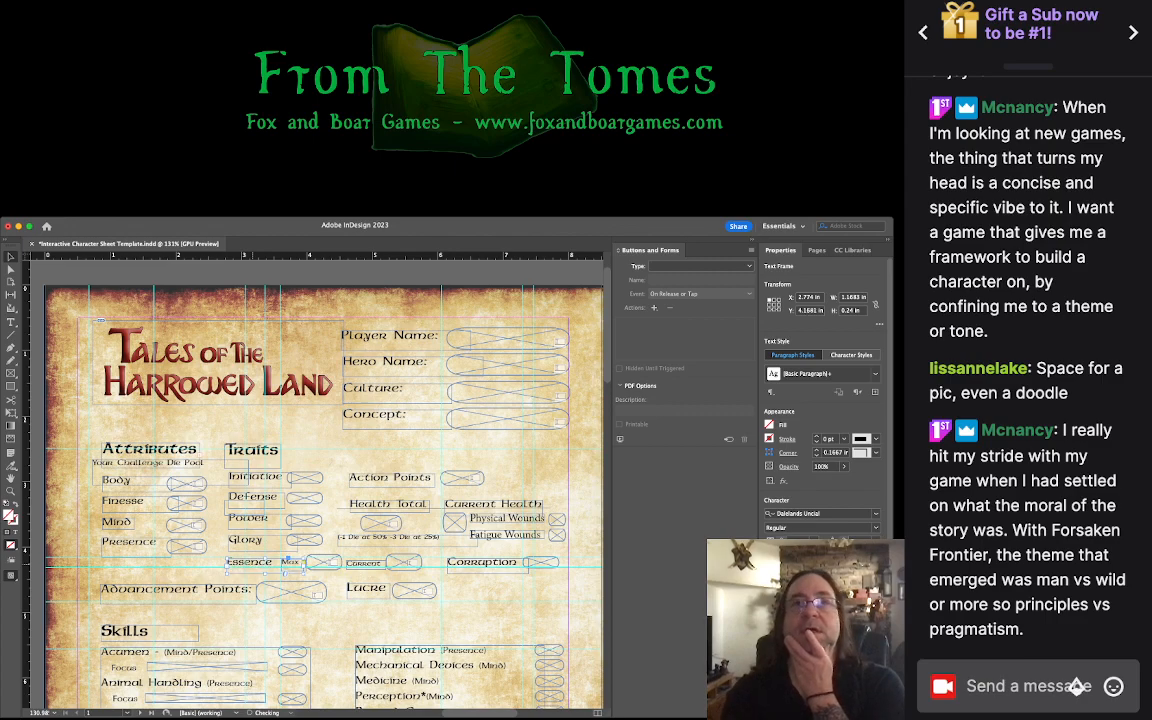
key(shift+super+a)
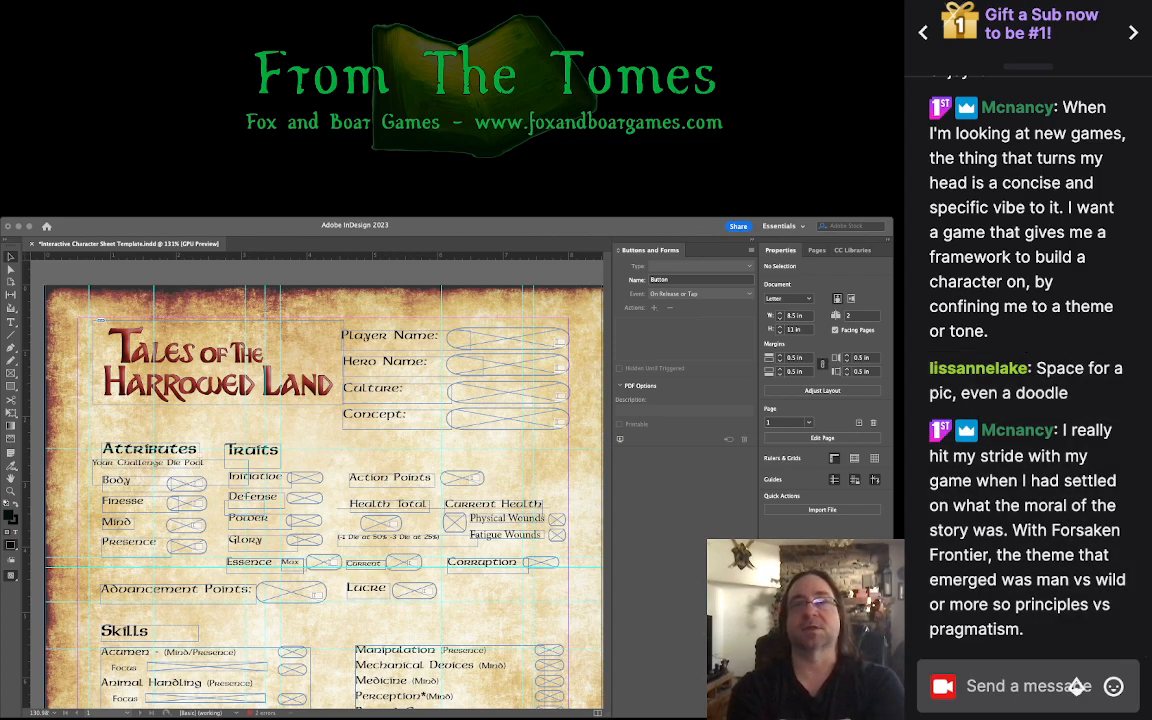
Step: Nudge the Health Total and Current Health labels and fields, including the wound lines, down two increments and deselect them
click(586, 507)
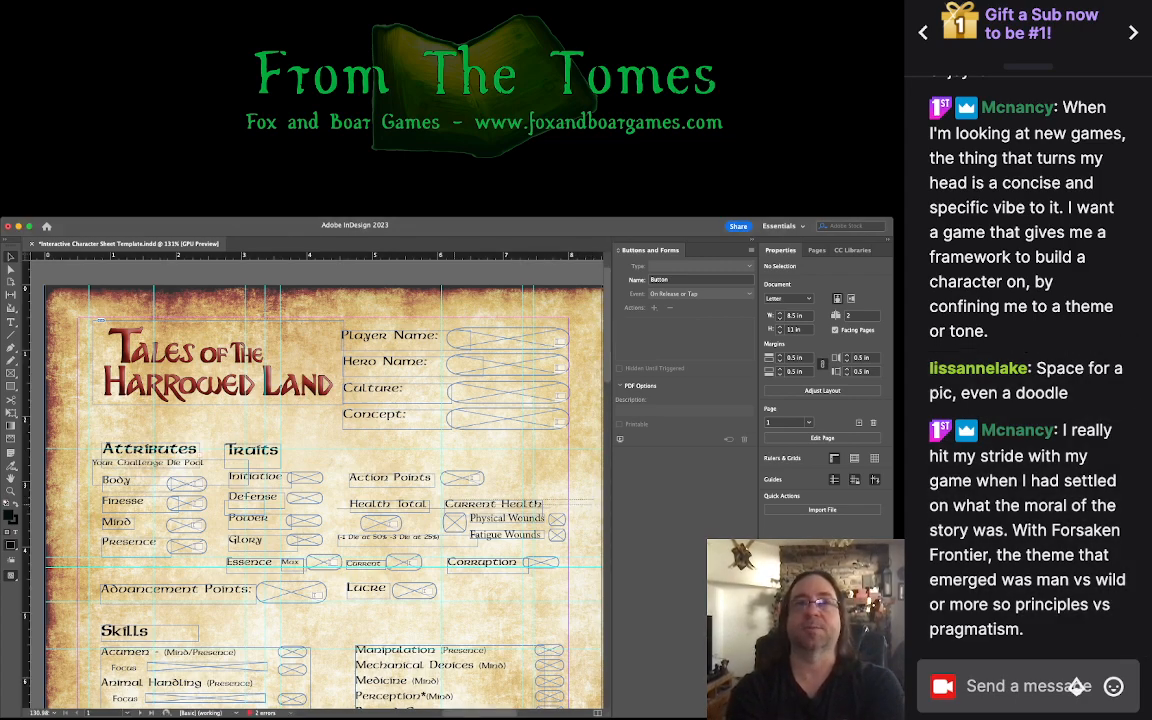
mouse_move(335, 518)
mouse_down()
mouse_move(317, 543)
mouse_move(331, 544)
mouse_up()
key(Down)
key(Down)
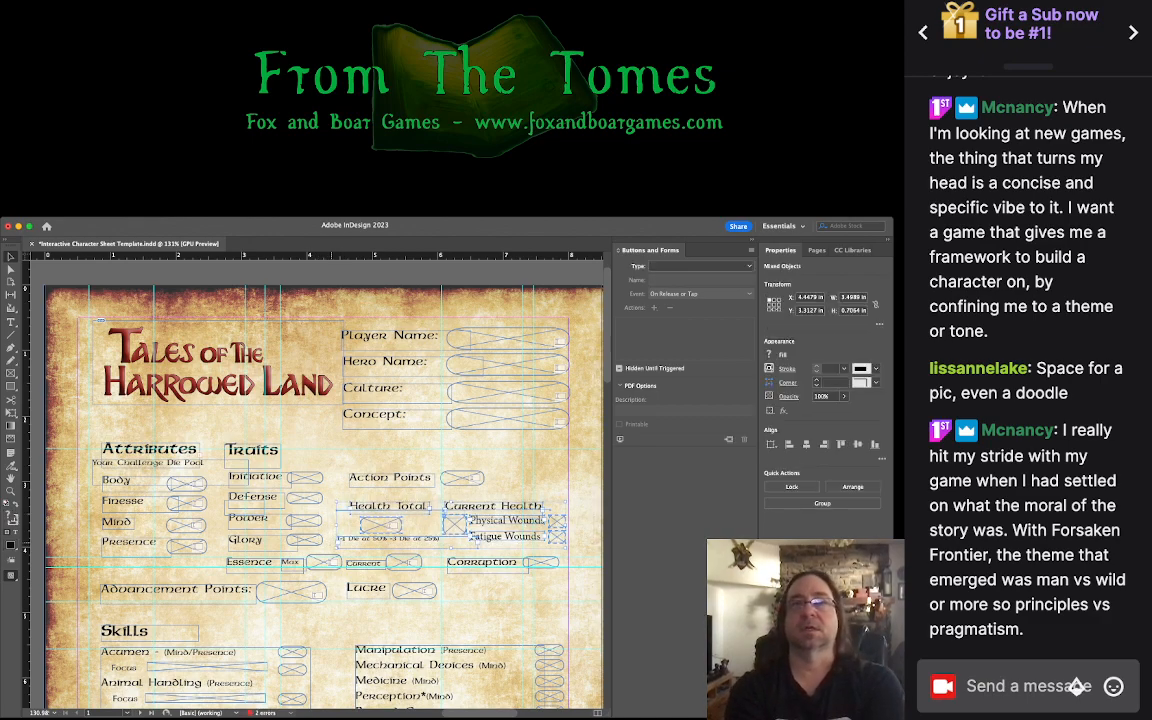
key(super+shift+a)
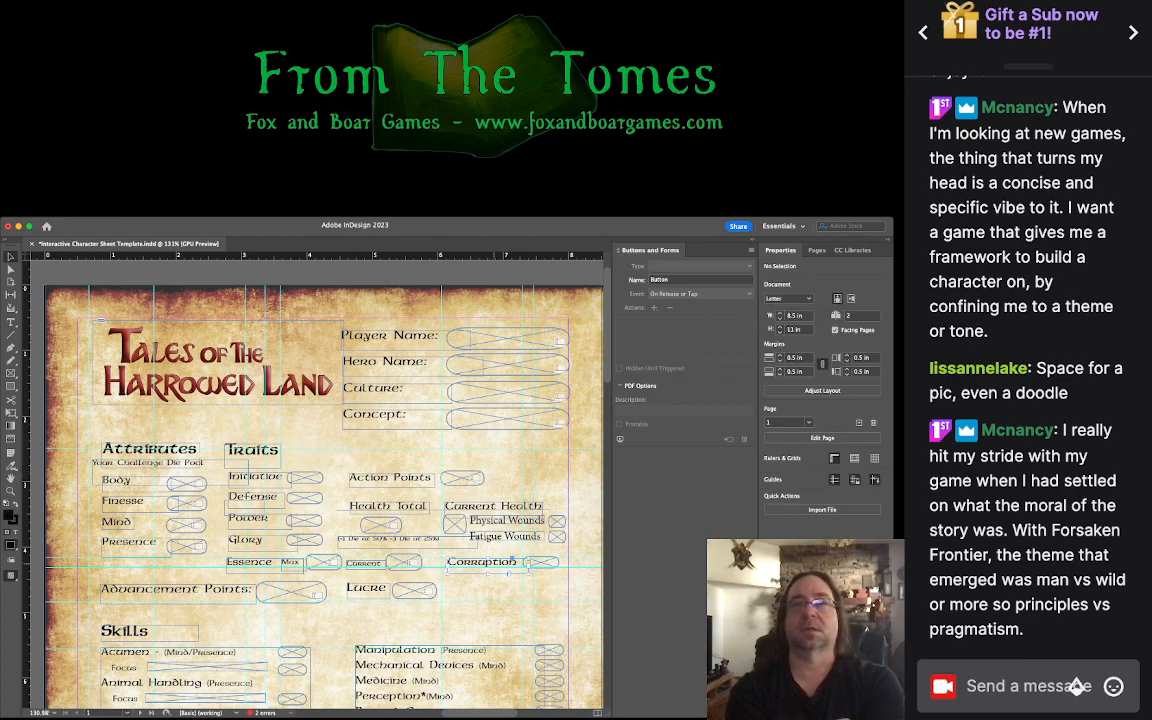
Step: Check the Corruption label and field and the Skills section, and export the character sheet template to PDF
click(505, 562)
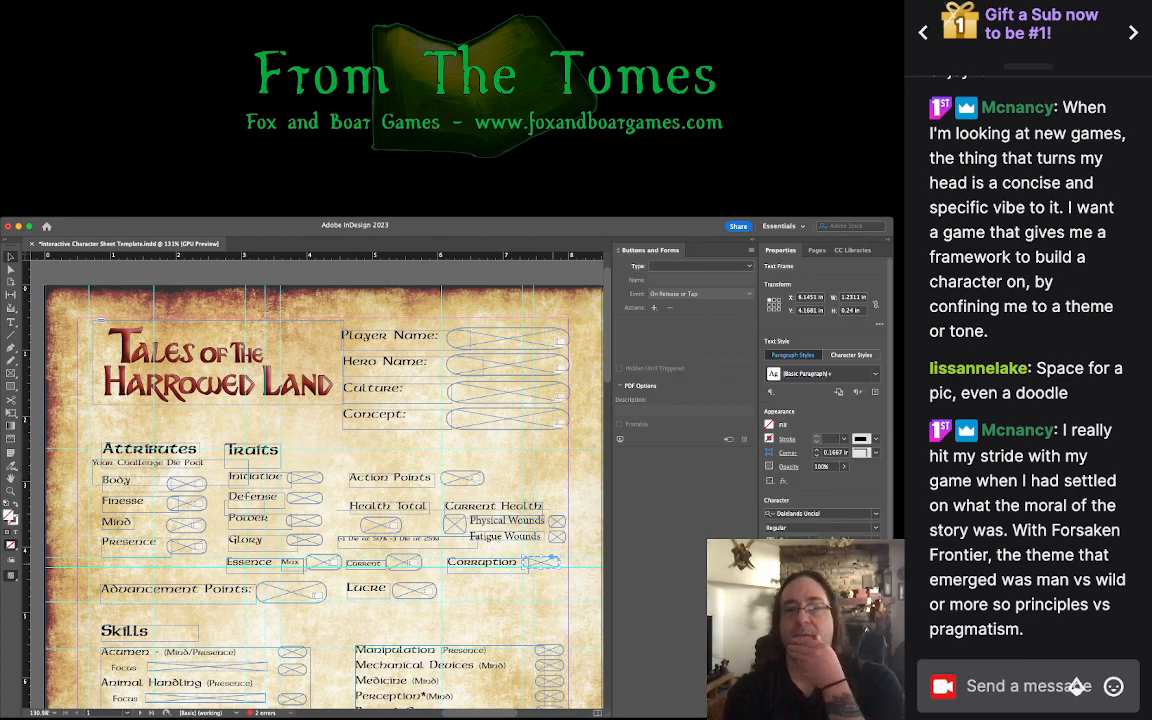
click(538, 563)
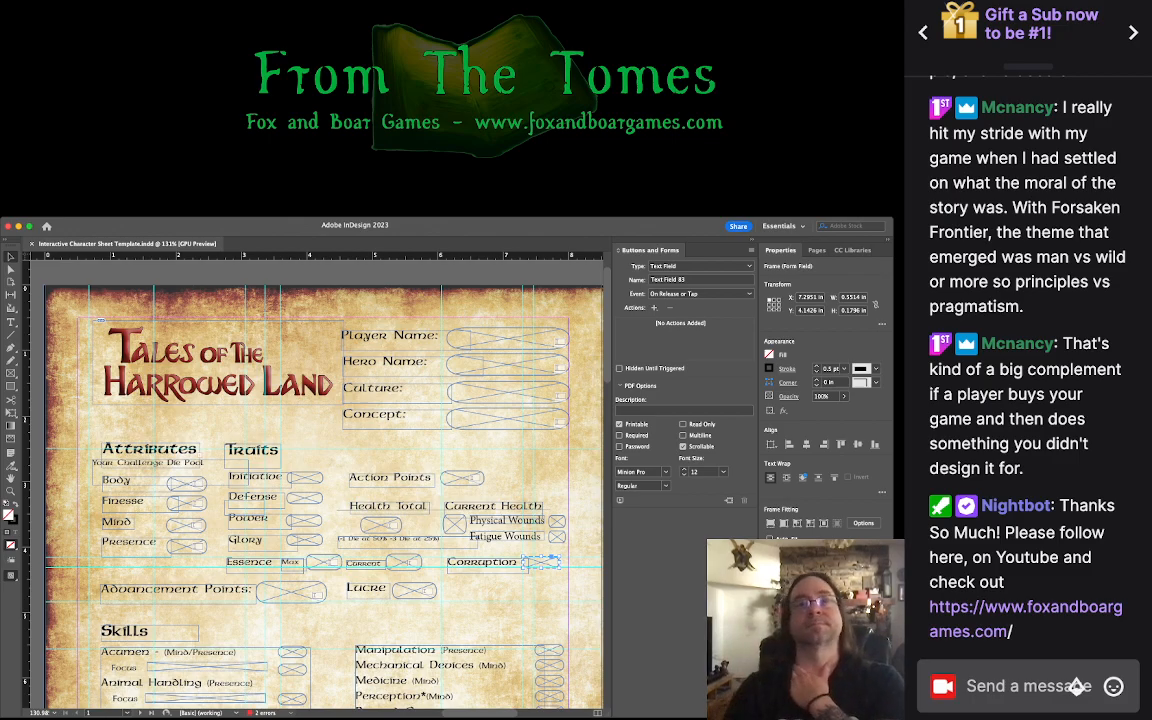
scroll(323, 480, down, 5)
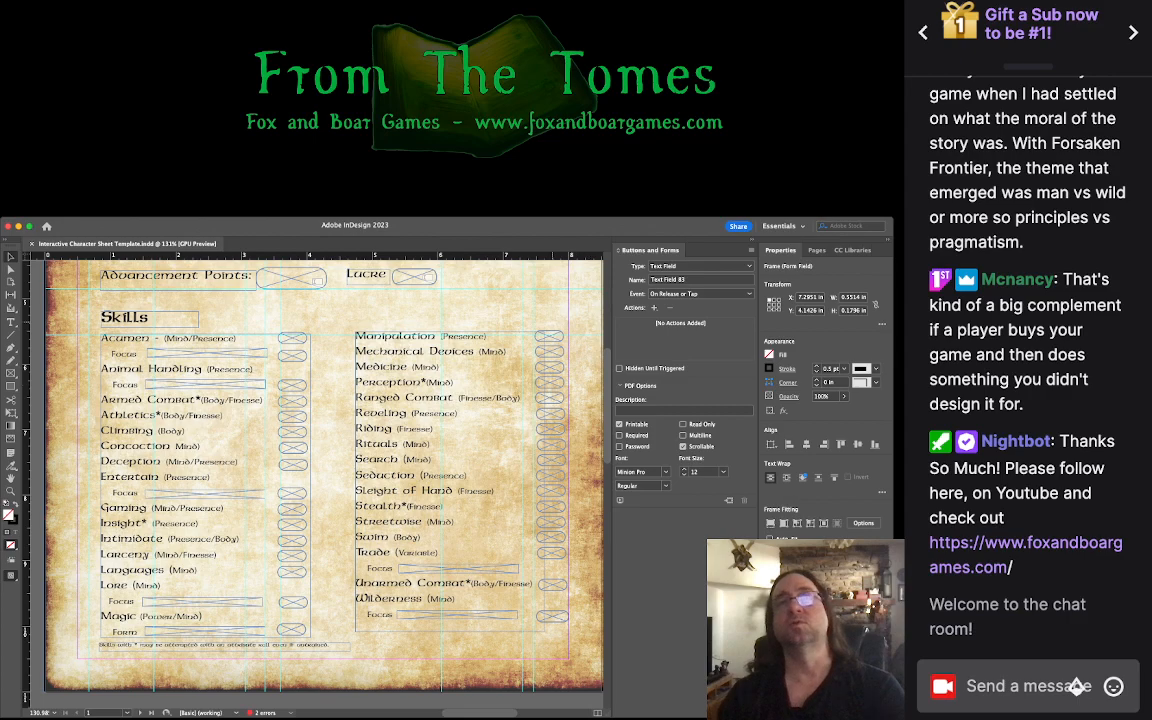
scroll(323, 470, down, 3)
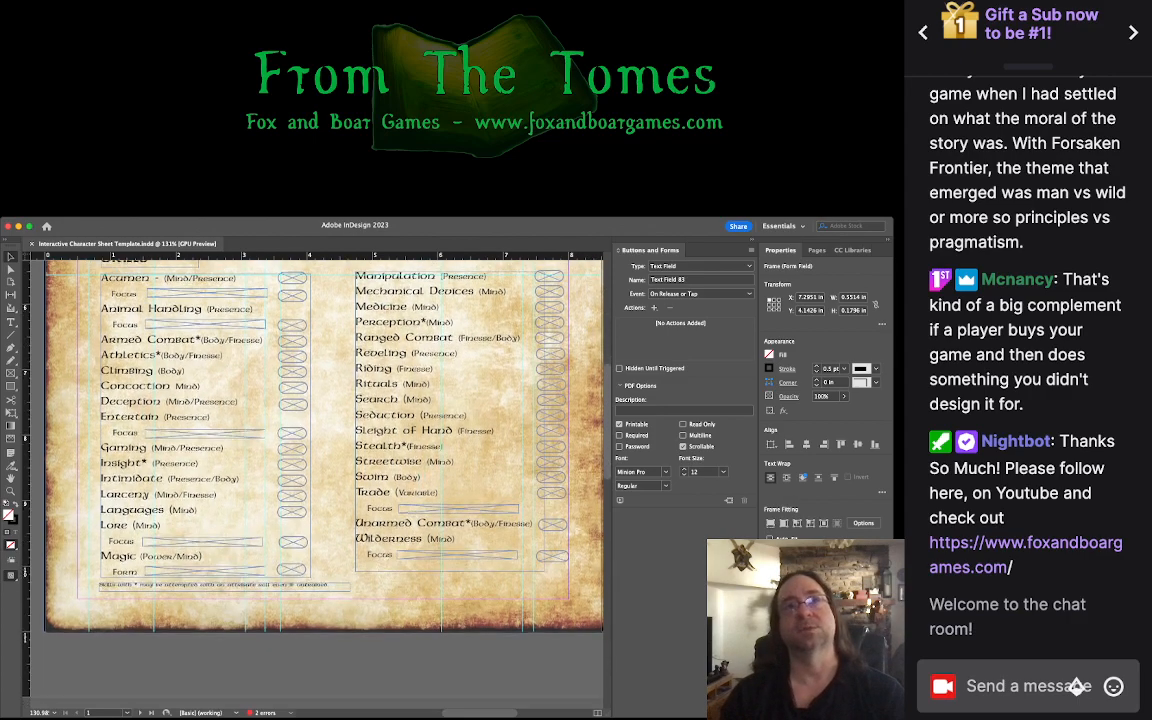
scroll(323, 470, up, 4)
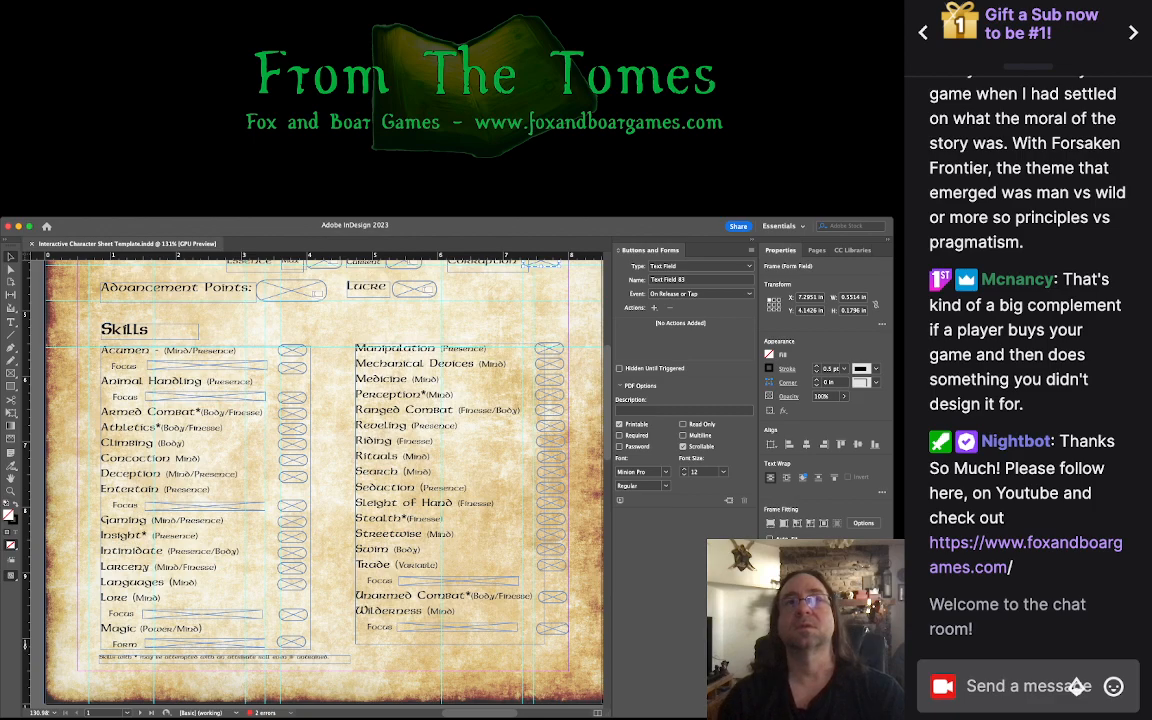
key(super+e)
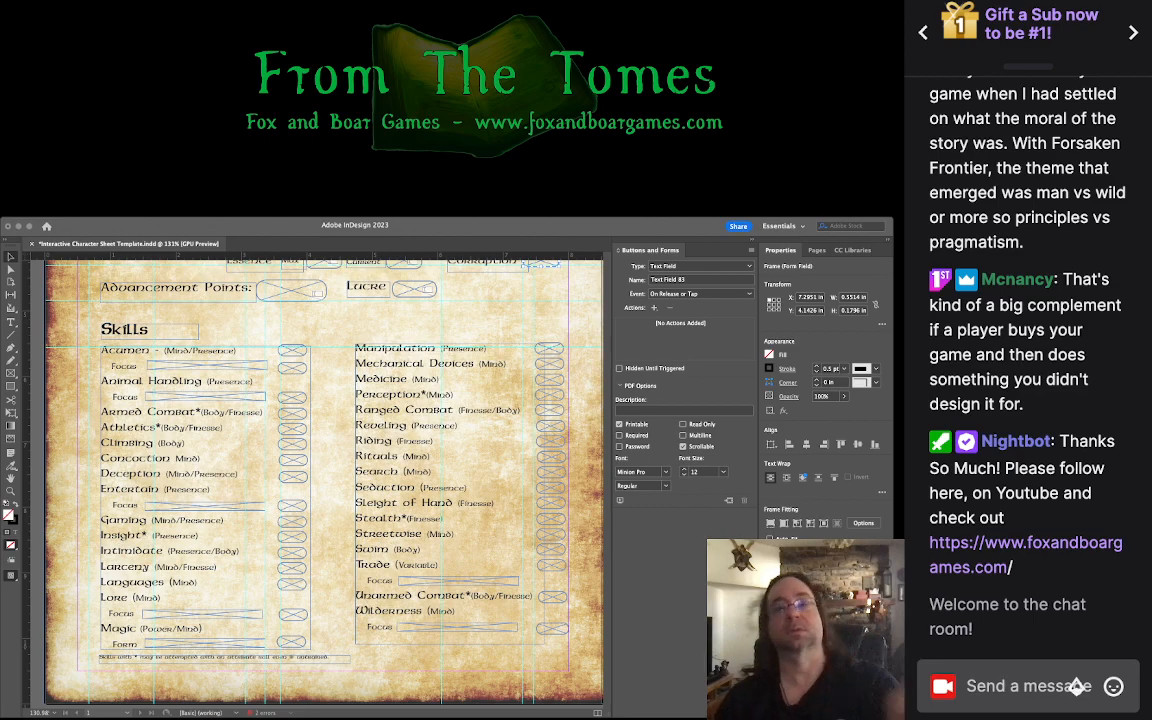
Step: Switch to Interactive Character Sheet Template.pdf in Acrobat and check the Physical Wounds and Fatigue Wounds fields
key(super+Tab)
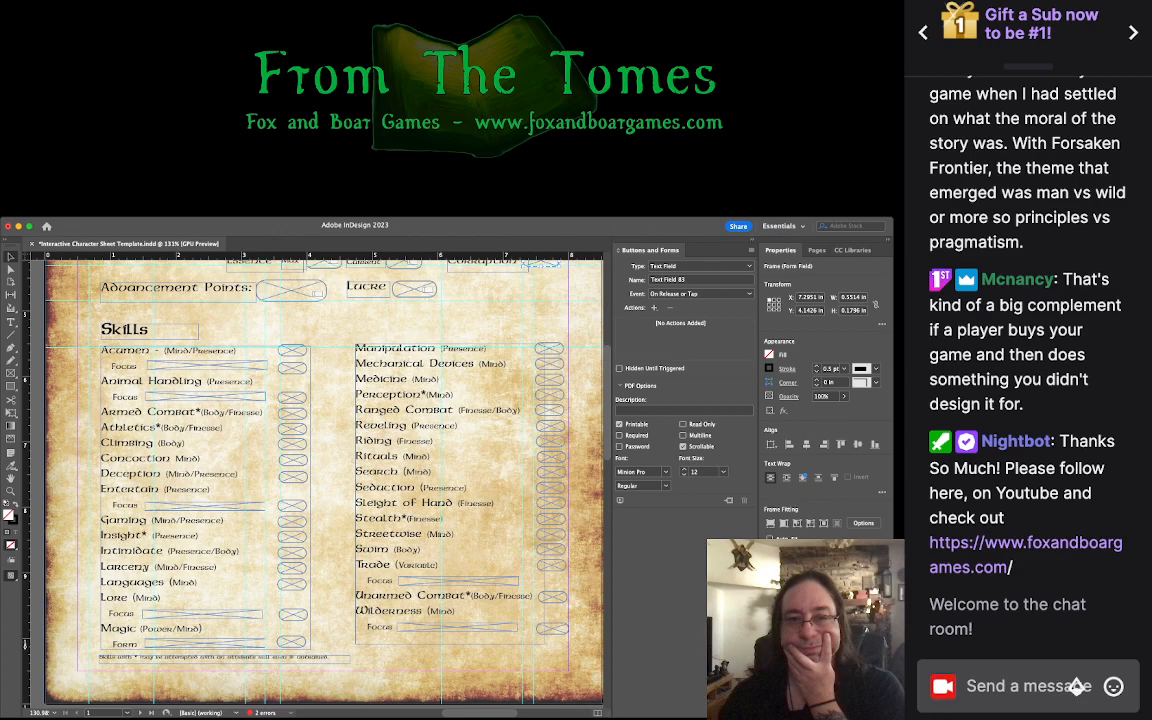
key(super+Tab)
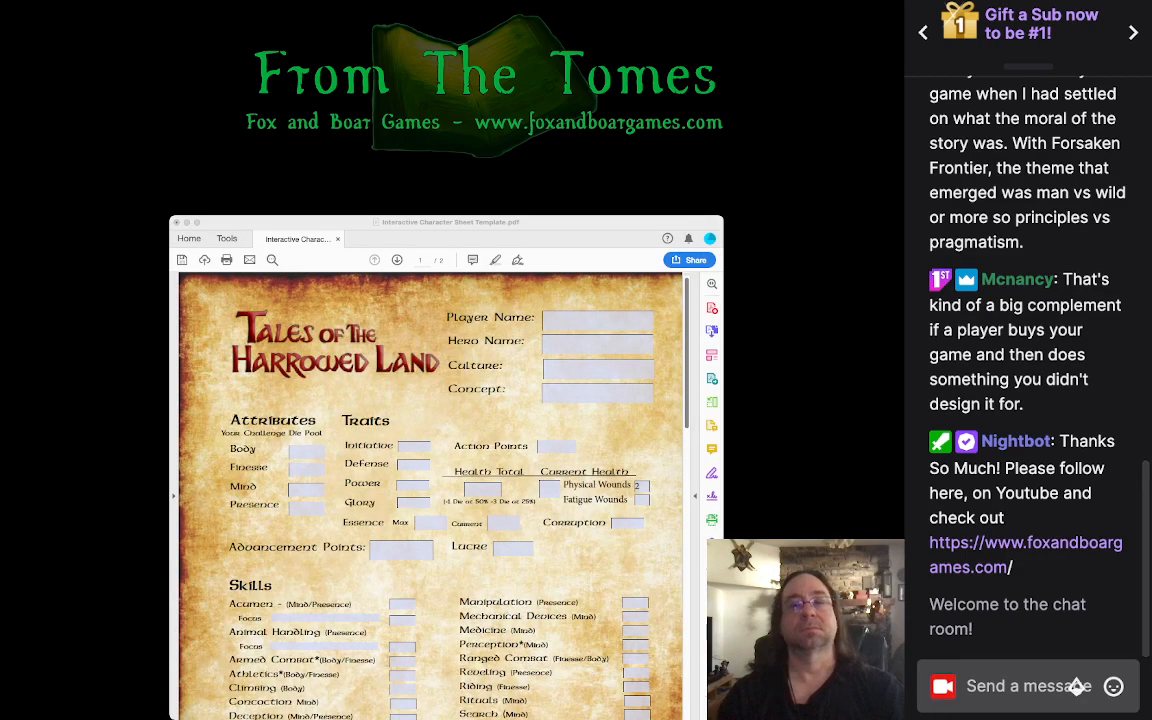
scroll(665, 612, down, 3)
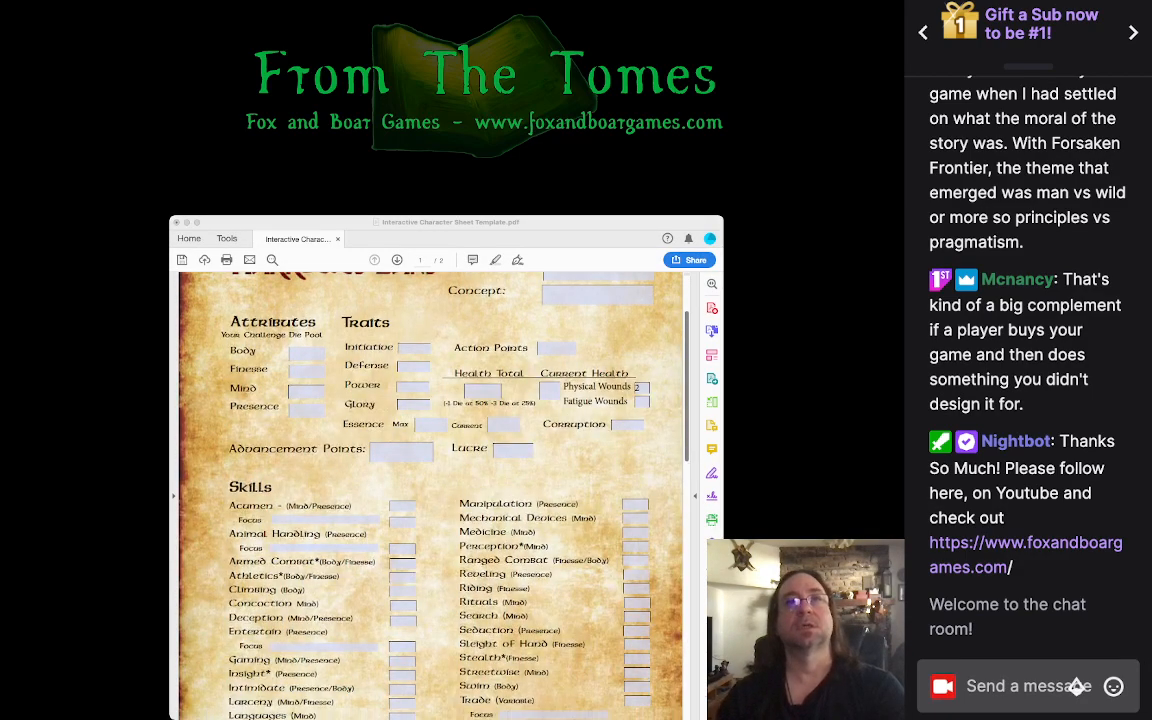
scroll(430, 495, down, 1)
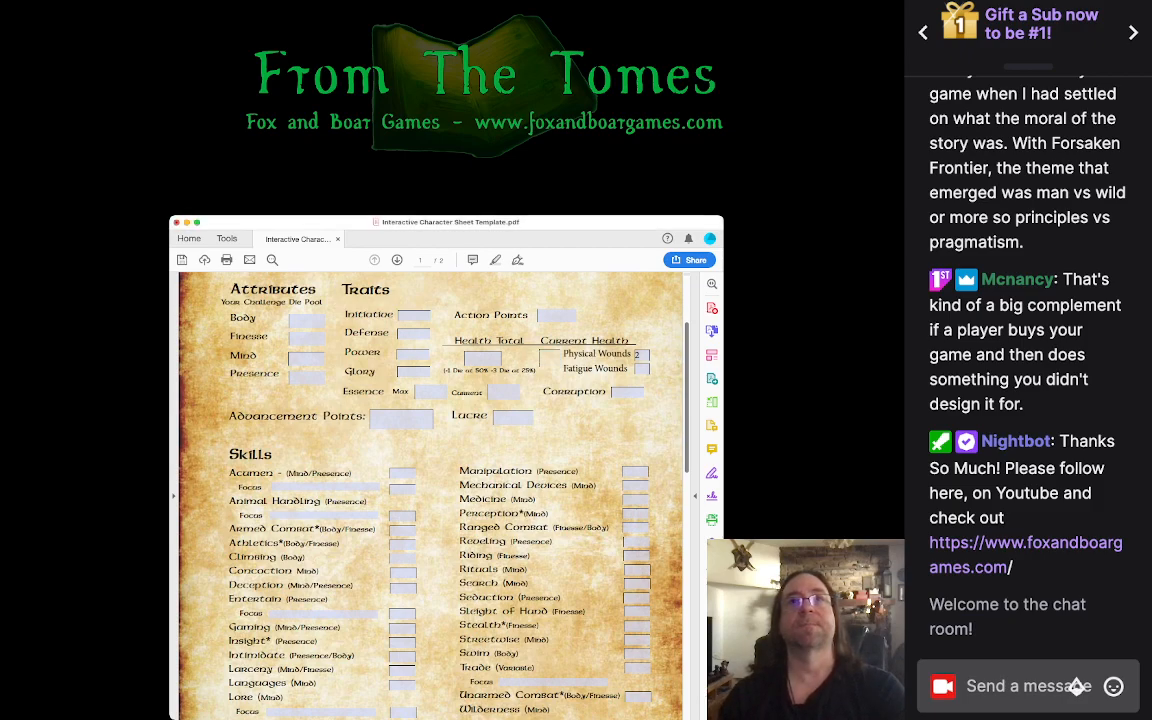
click(642, 355)
click(642, 369)
click(642, 369)
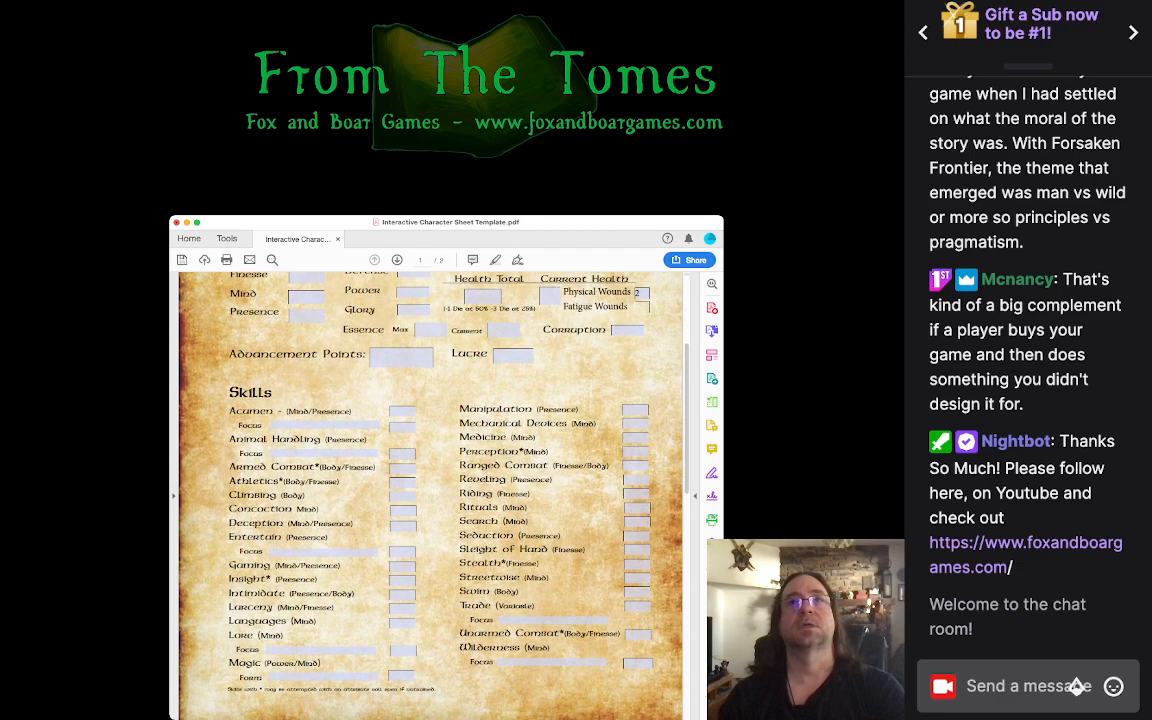
click(642, 361)
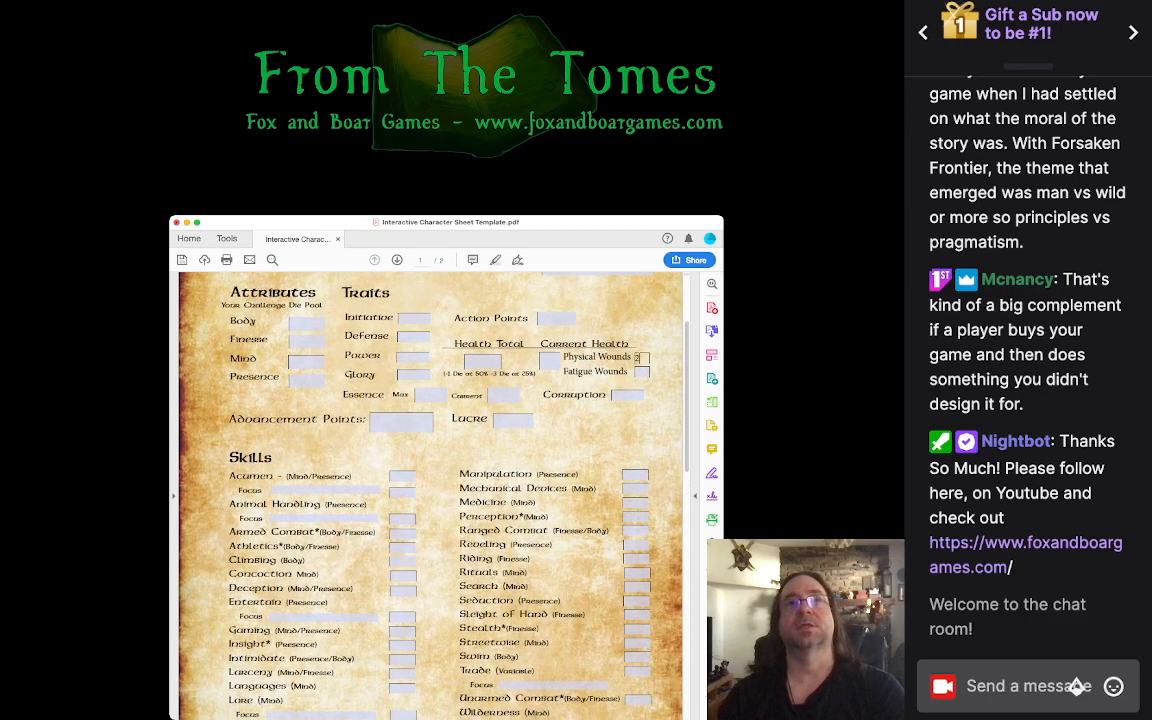
Step: Examine the PDF's Skills section and the upper part of its second page
scroll(430, 490, down, 2)
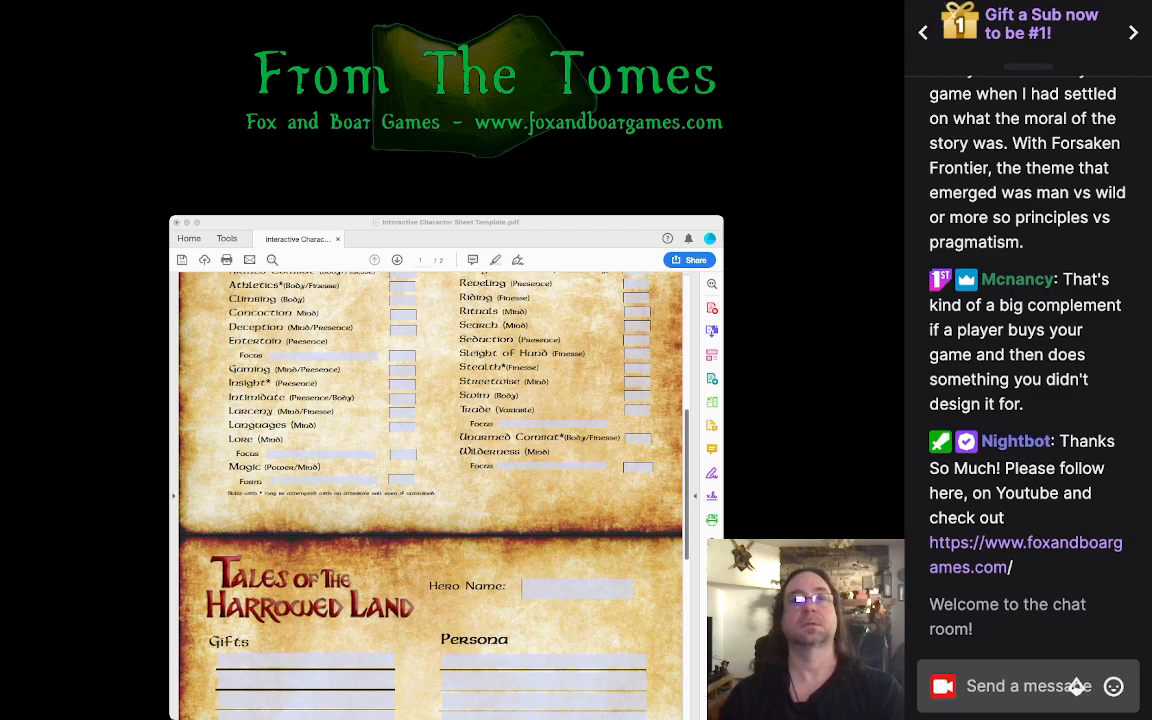
key(super+Tab)
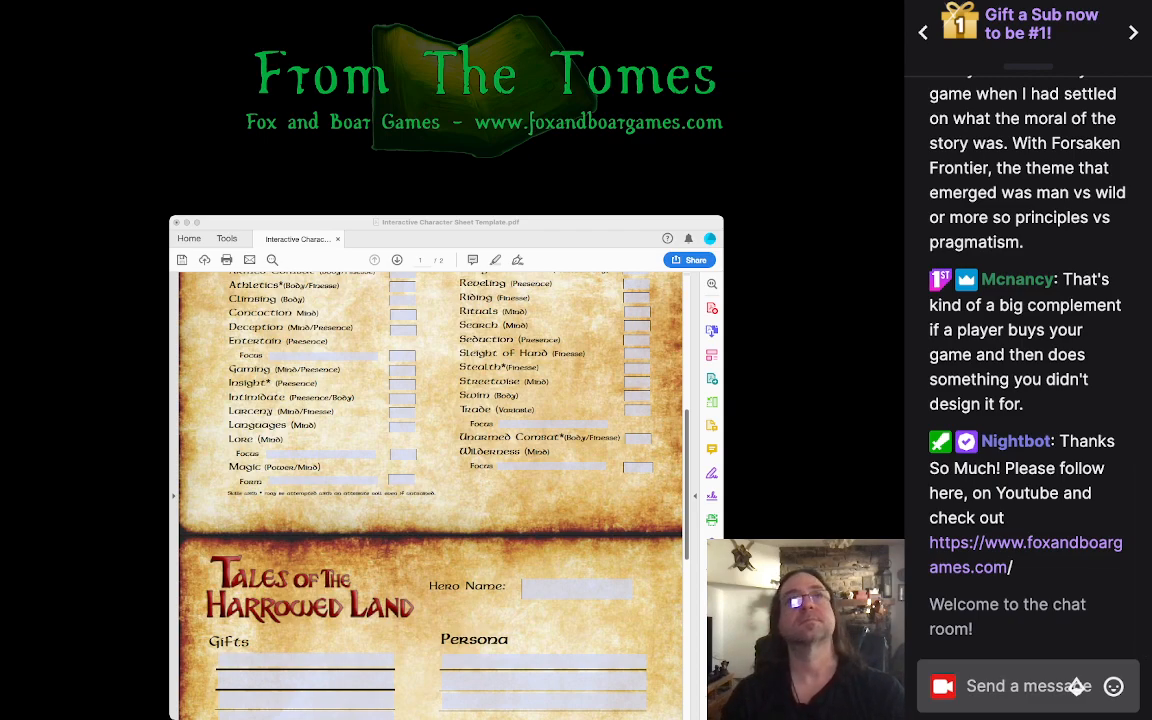
scroll(430, 495, down, 7)
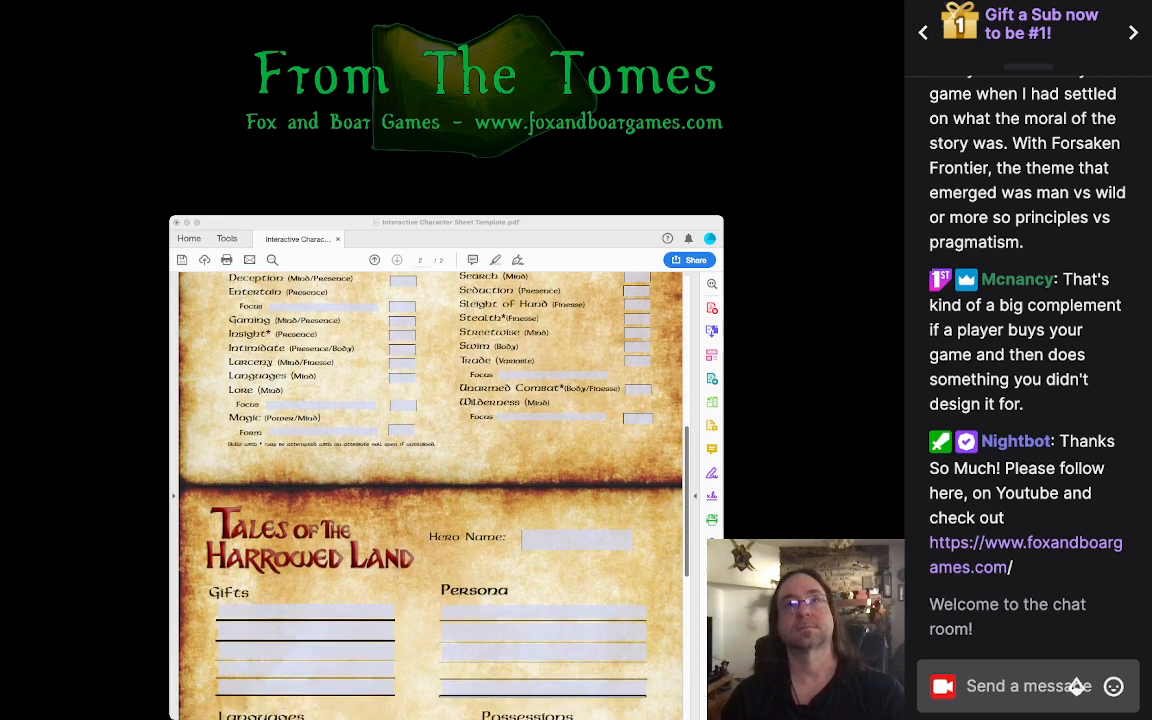
scroll(430, 495, up, 8)
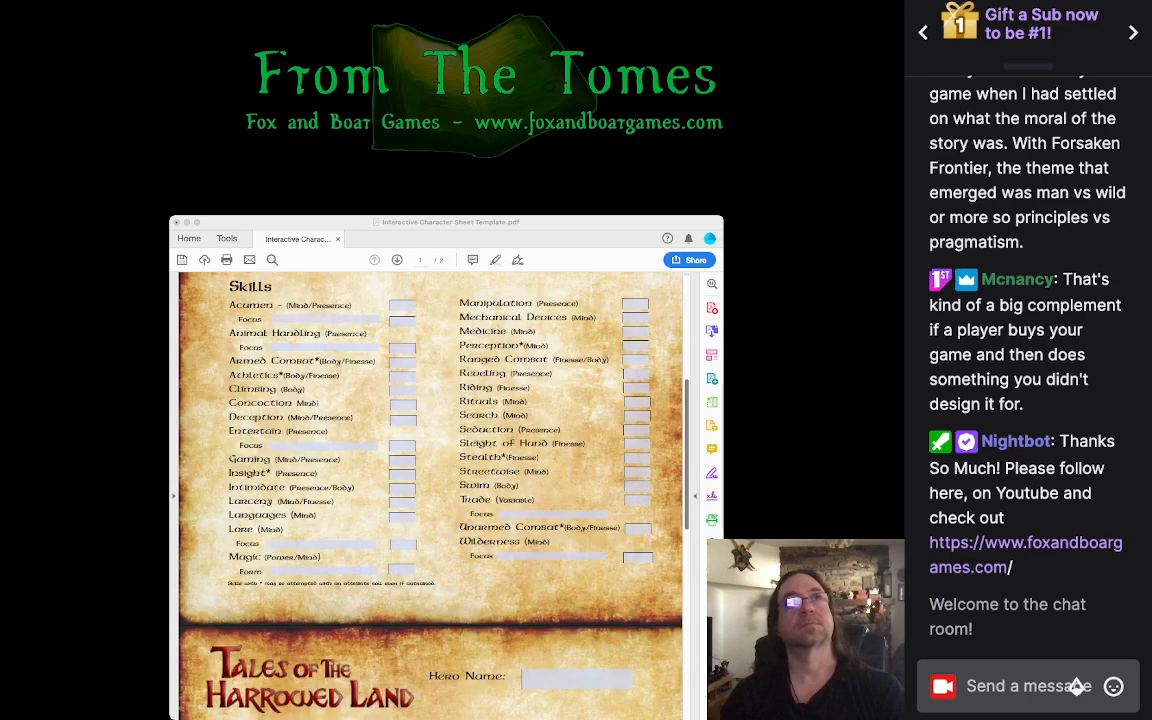